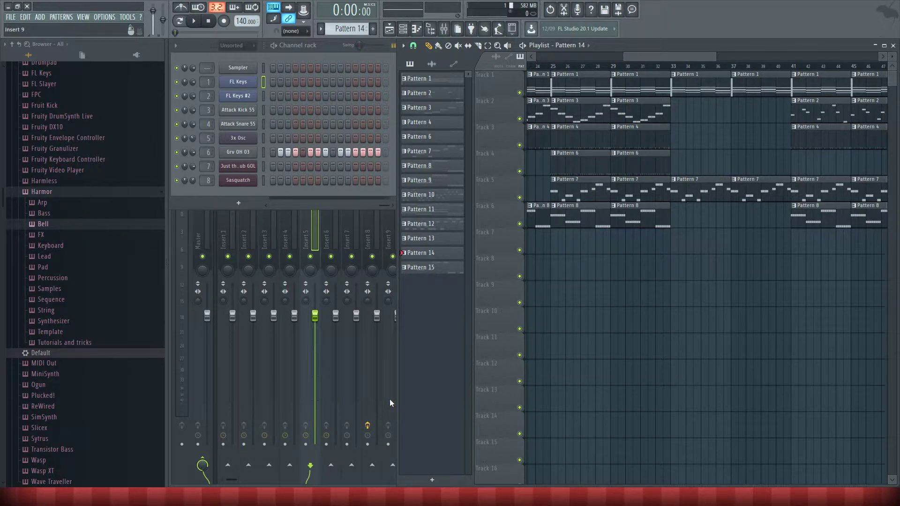
Switch to the YouTube live dashboard, post "gottem" in the live chat, and return to FL Studio.
scroll(669, 305, right, 6)
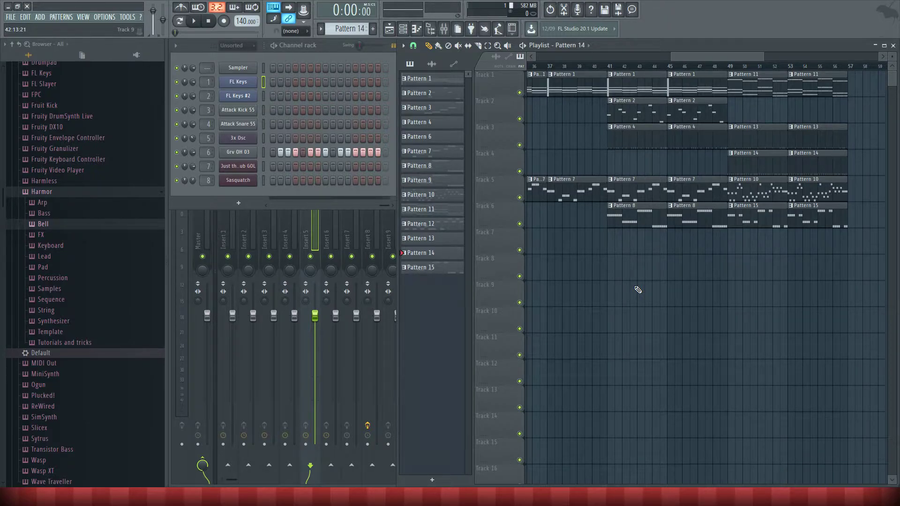
key(alt+Tab)
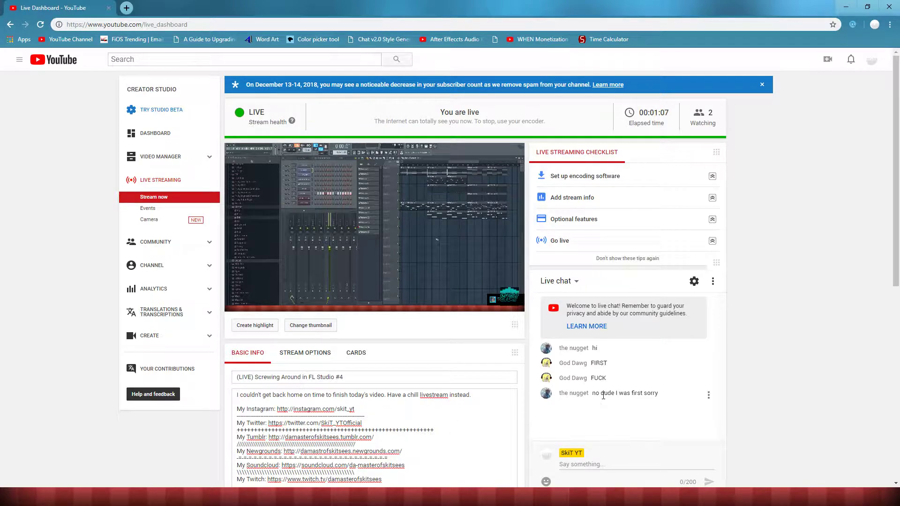
click(622, 470)
text(gottem)
key(Return)
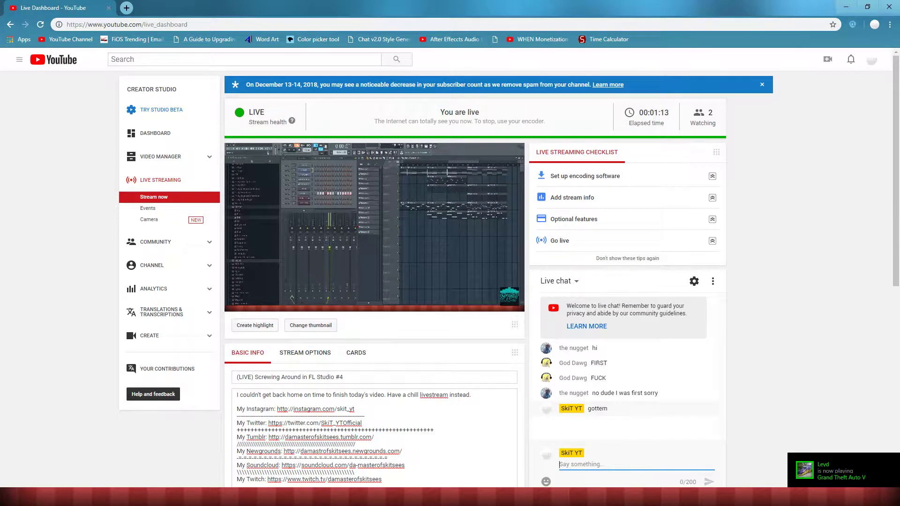
key(alt+Tab)
key(alt+Tab)
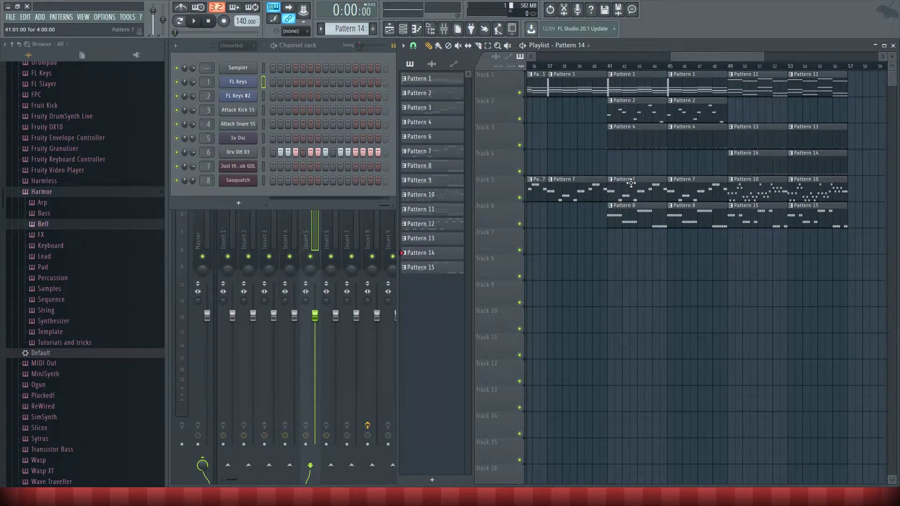
Examine the song arrangement in the playlist, placing the playhead at about bars 25, 29 and 33.
scroll(641, 193, down, 3)
scroll(650, 194, down, 1)
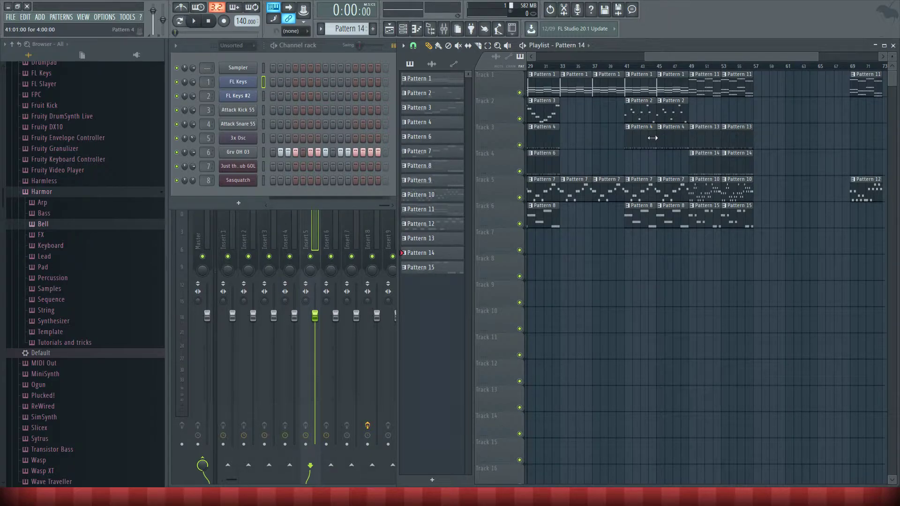
drag(551, 68, 564, 69)
scroll(623, 141, down, 3)
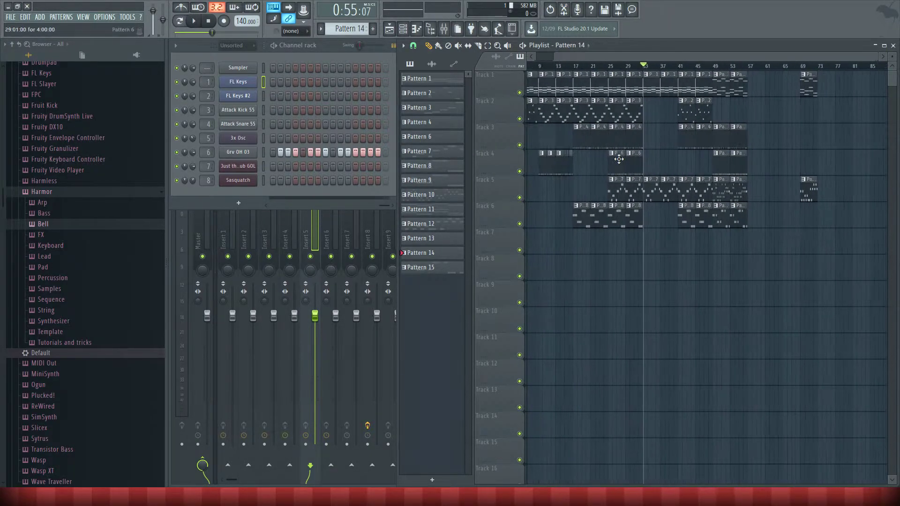
click(617, 68)
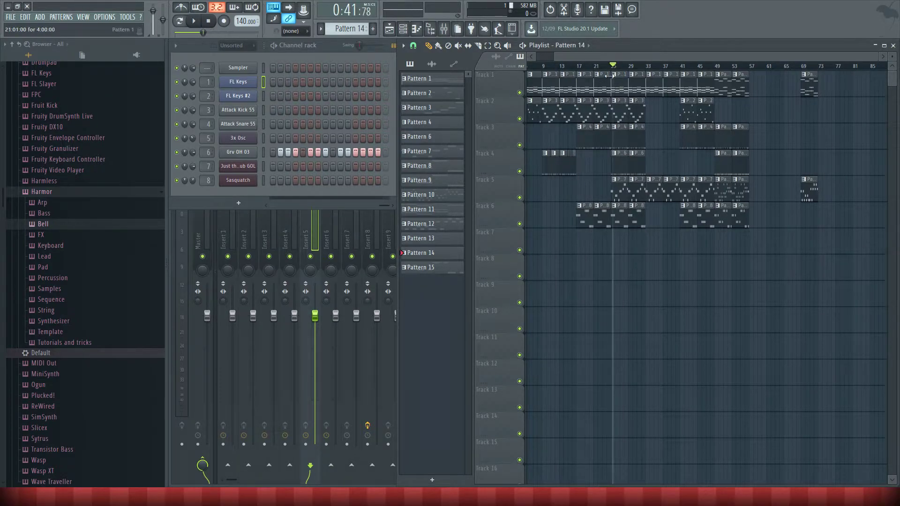
click(626, 67)
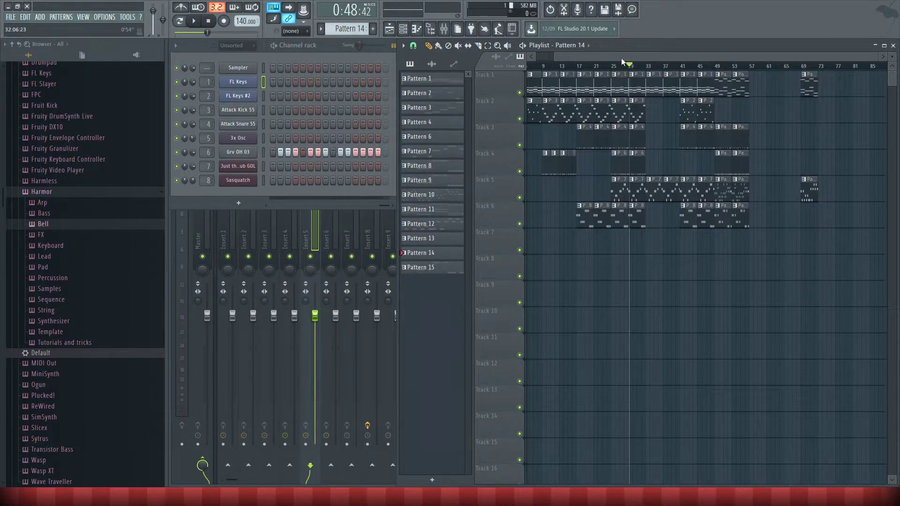
click(647, 67)
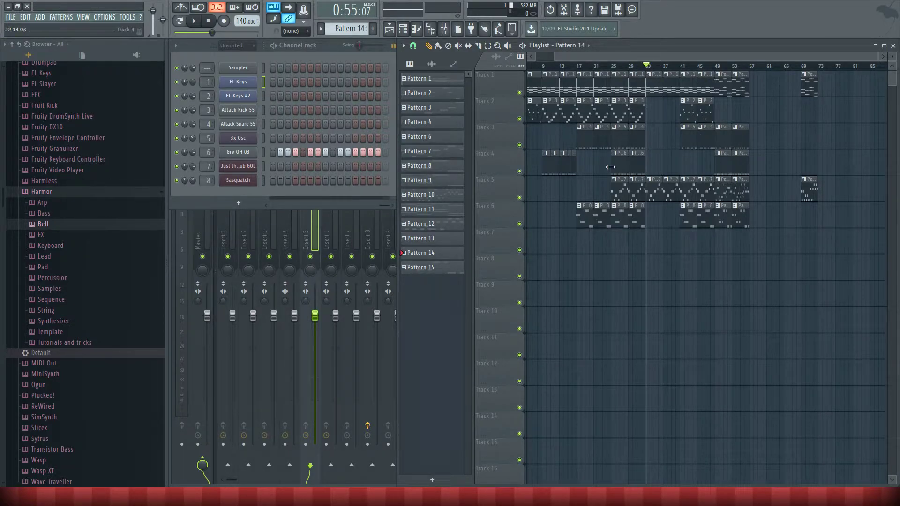
scroll(632, 193, left, 2)
scroll(631, 192, up, 5)
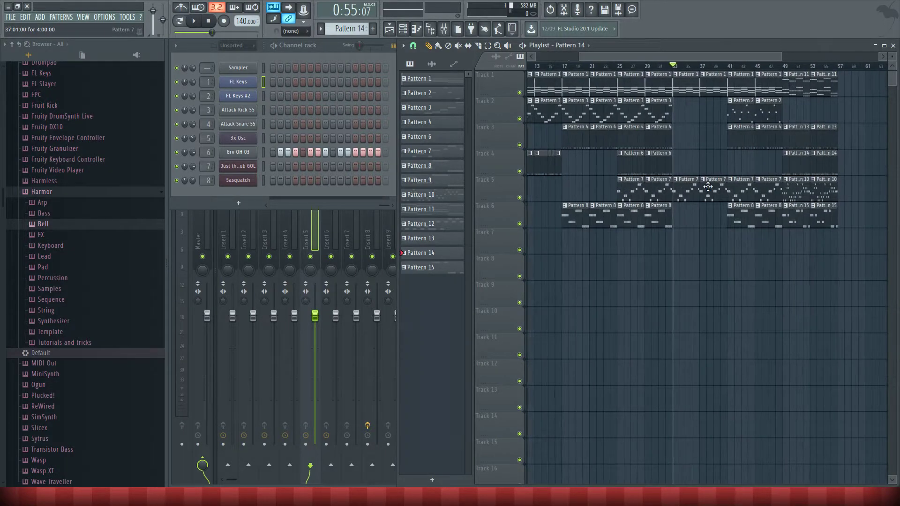
scroll(763, 257, left, 1)
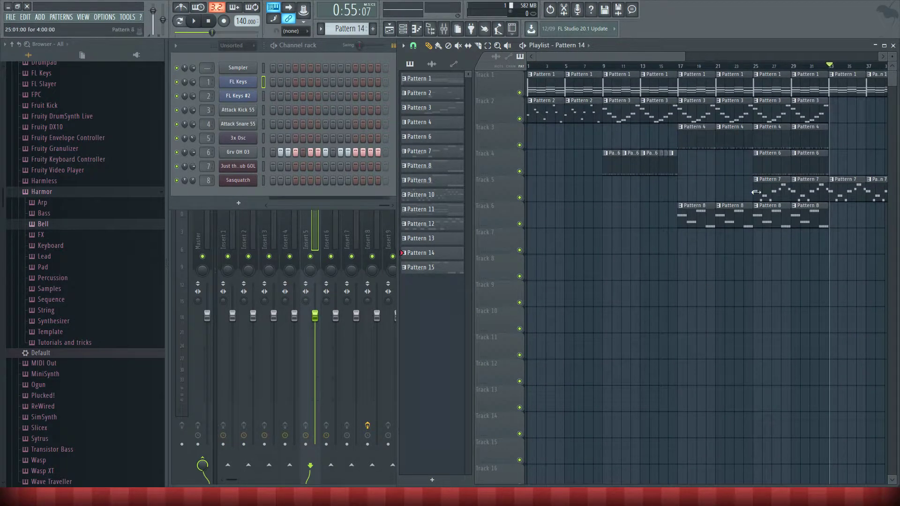
Play the whole arrangement from the start of the song to about bar 57 and stop playback.
click(528, 67)
scroll(655, 163, down, 4)
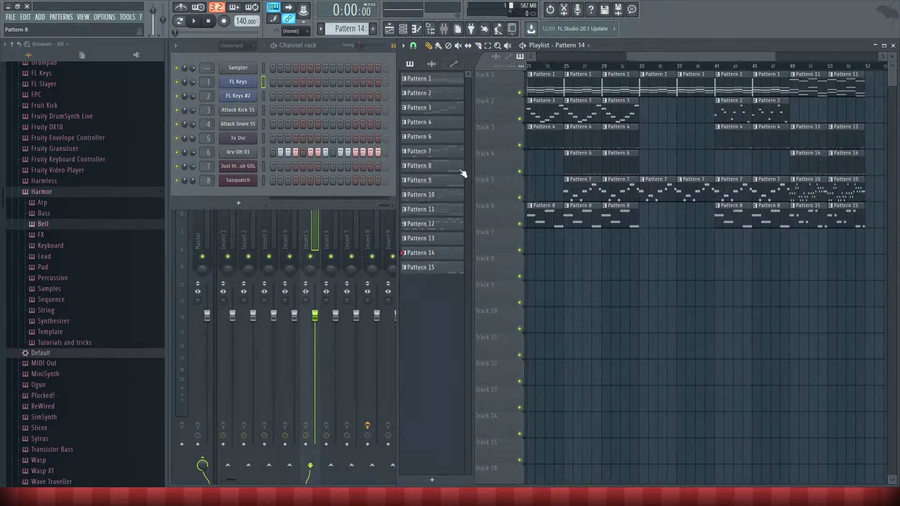
scroll(655, 164, down, 1)
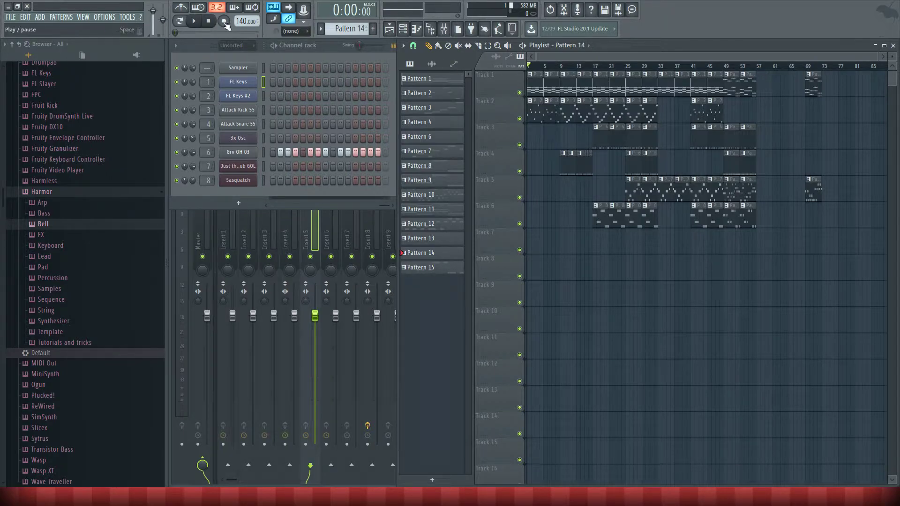
key(space)
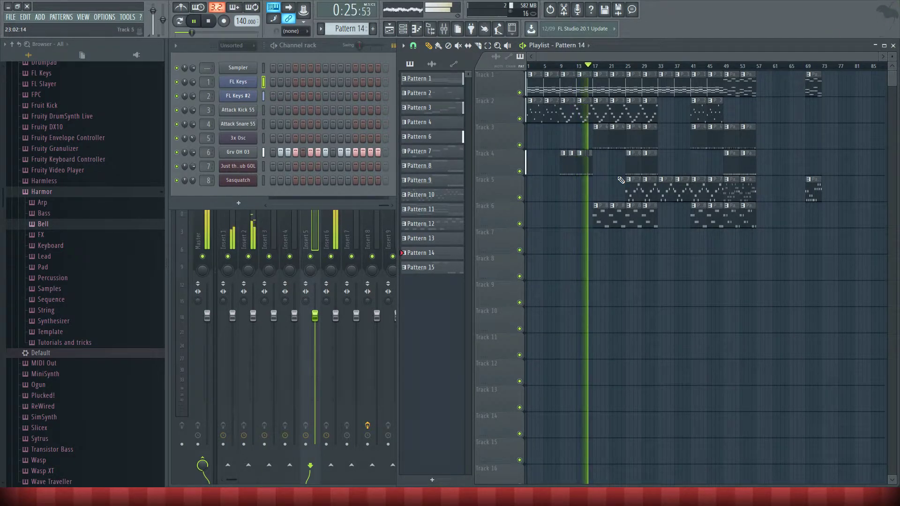
scroll(607, 186, up, 3)
scroll(606, 192, up, 2)
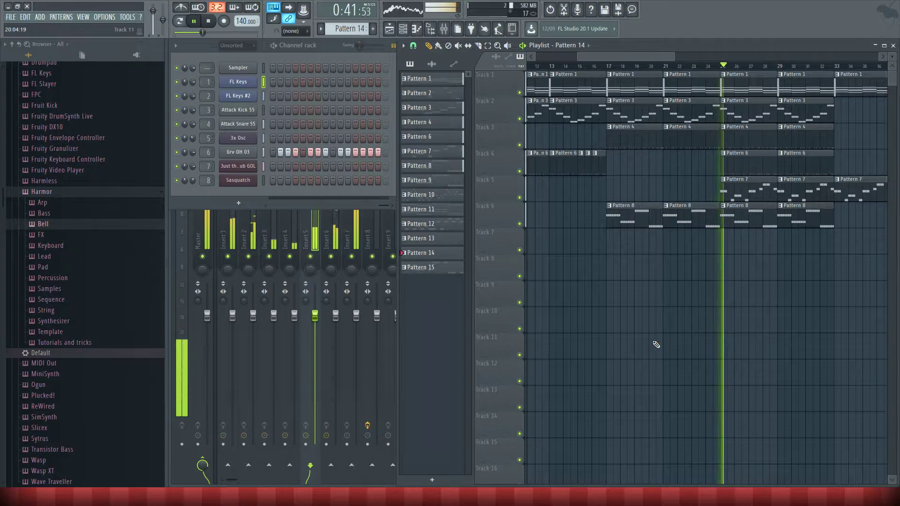
scroll(679, 255, right, 4)
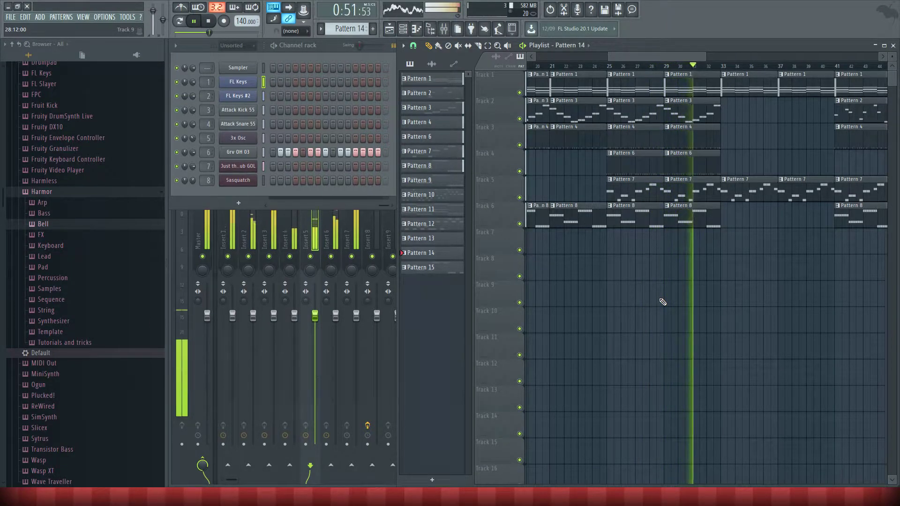
scroll(610, 290, right, 3)
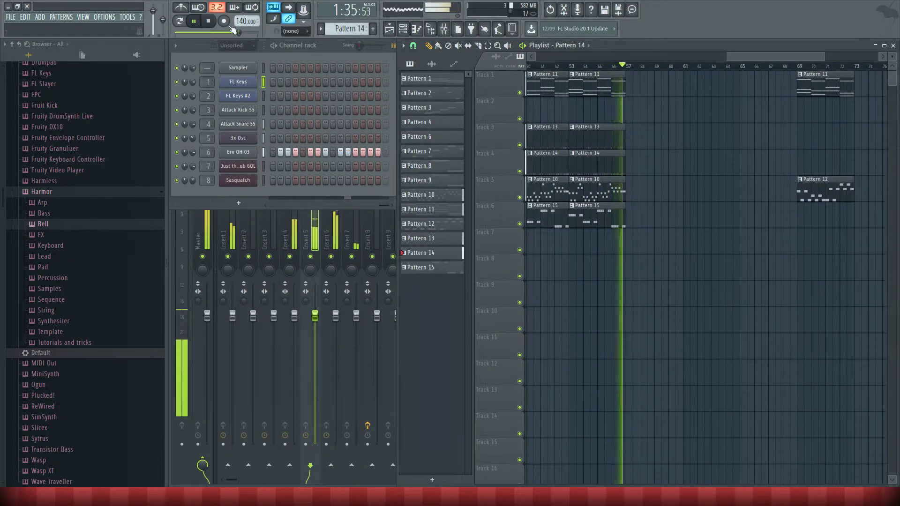
key(space)
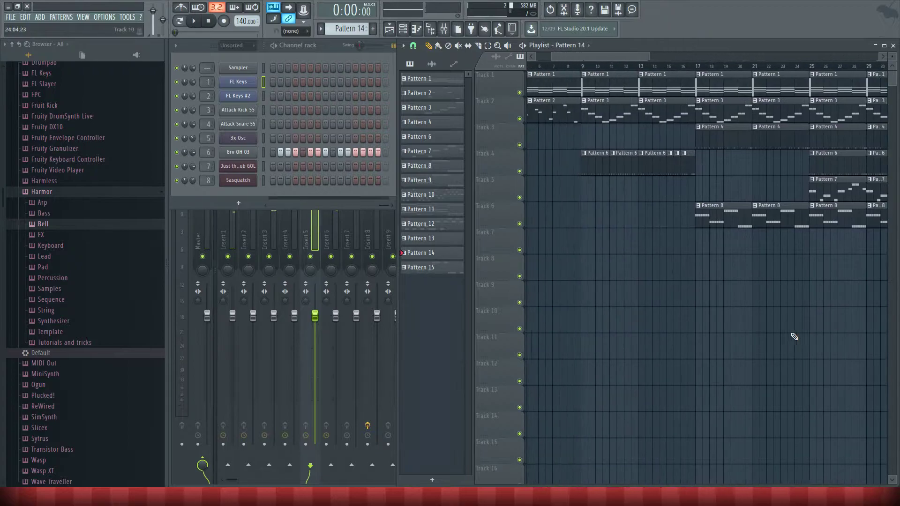
Solo Track 4, play it briefly from about bar 9, and turn all playlist tracks back on.
scroll(751, 327, down, 3)
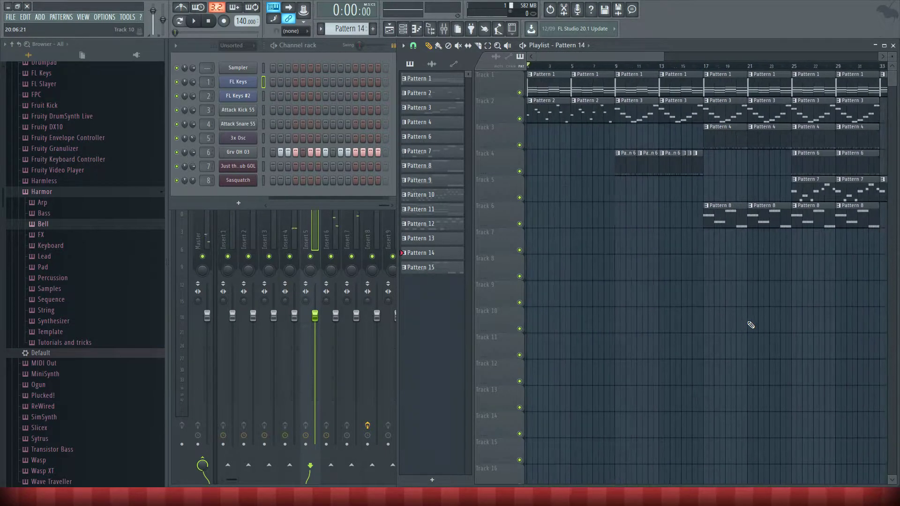
scroll(751, 325, down, 1)
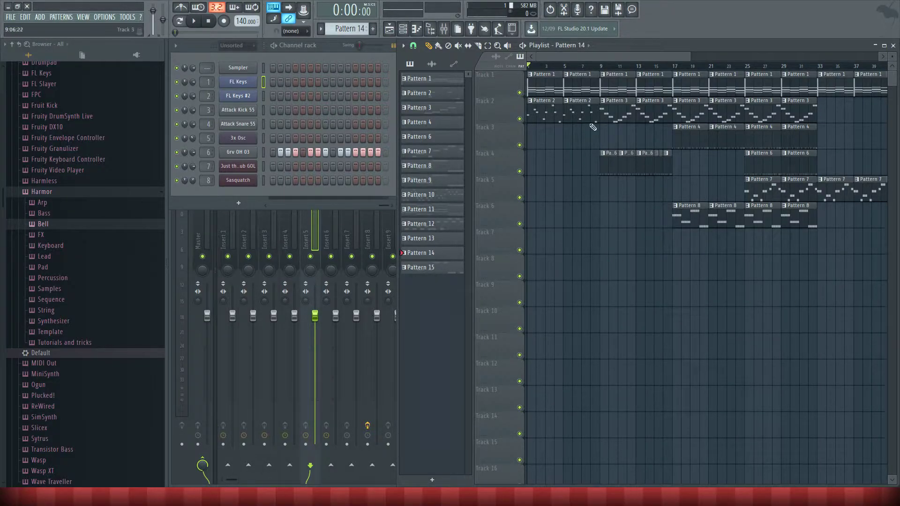
scroll(582, 132, up, 3)
drag(554, 70, 658, 70)
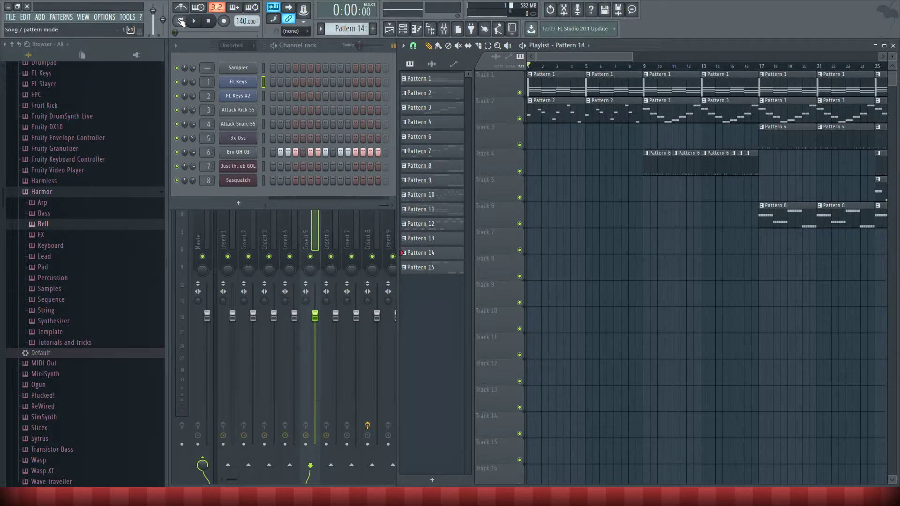
drag(584, 66, 580, 66)
scroll(632, 142, right, 4)
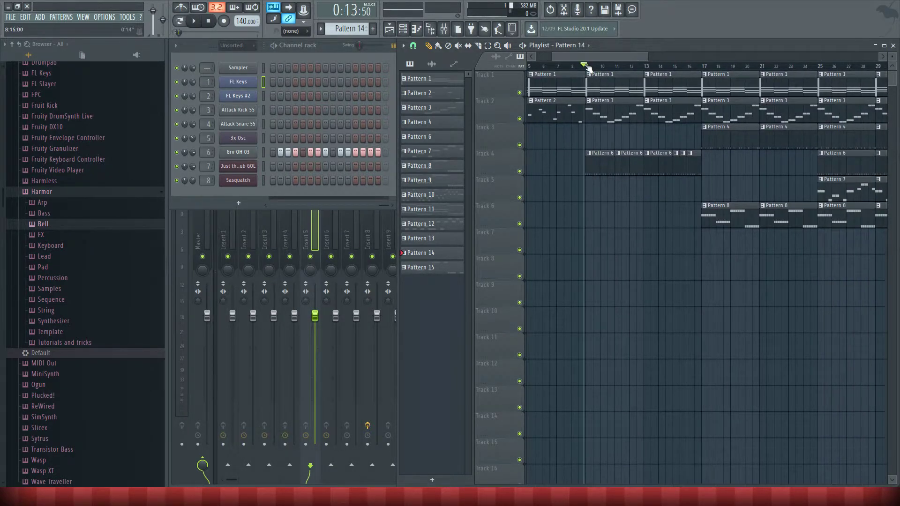
right_click(520, 172)
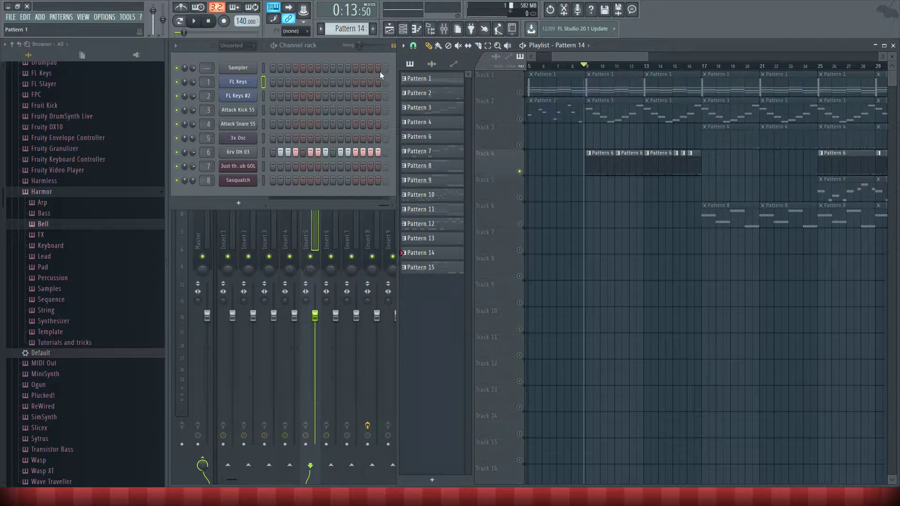
click(194, 23)
key(space)
click(516, 171)
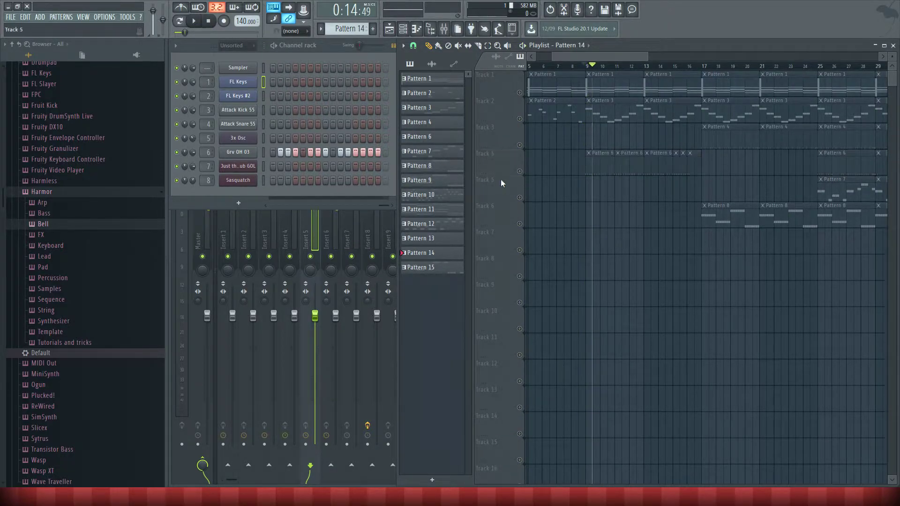
click(519, 172)
right_click(519, 173)
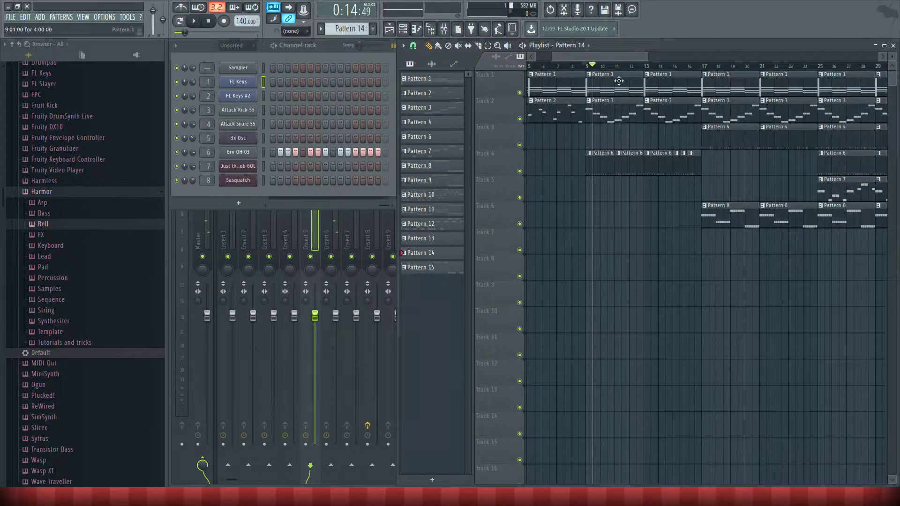
Open the FL Keys #2 melody of Pattern 3 in the piano roll, audition it briefly, and close the piano roll.
scroll(737, 197, left, 2)
scroll(725, 171, right, 2)
click(708, 68)
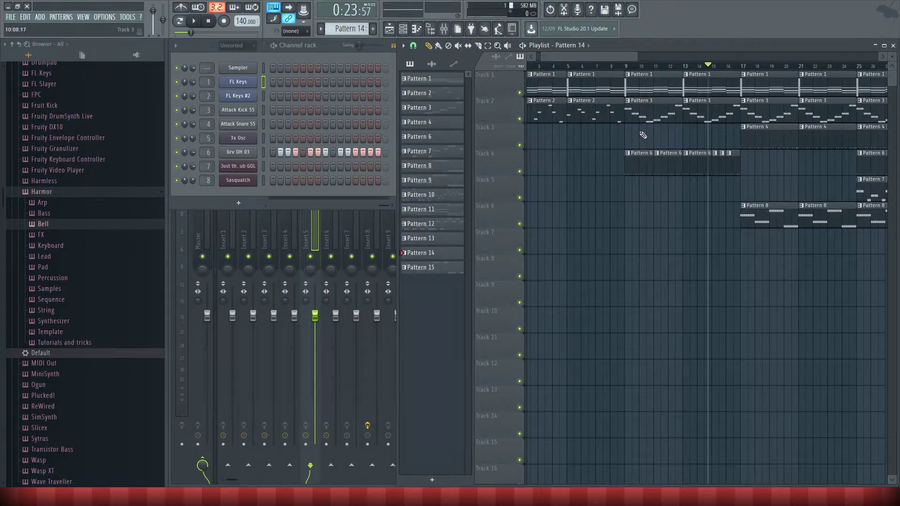
double_click(633, 108)
click(314, 44)
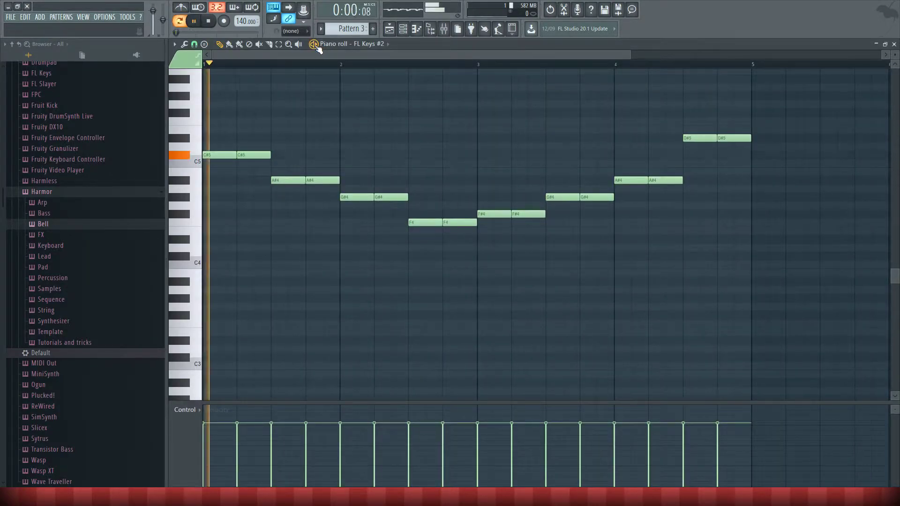
click(894, 44)
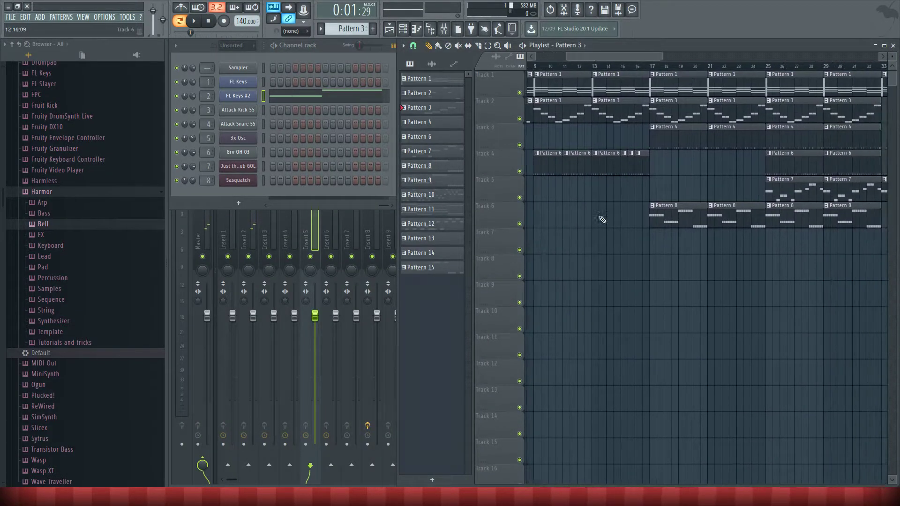
Examine the transition from the Pattern 6 clips on Track 4 into bar 17, placing the playhead at bar 17.
ctrl+scroll(624, 171, up, 6)
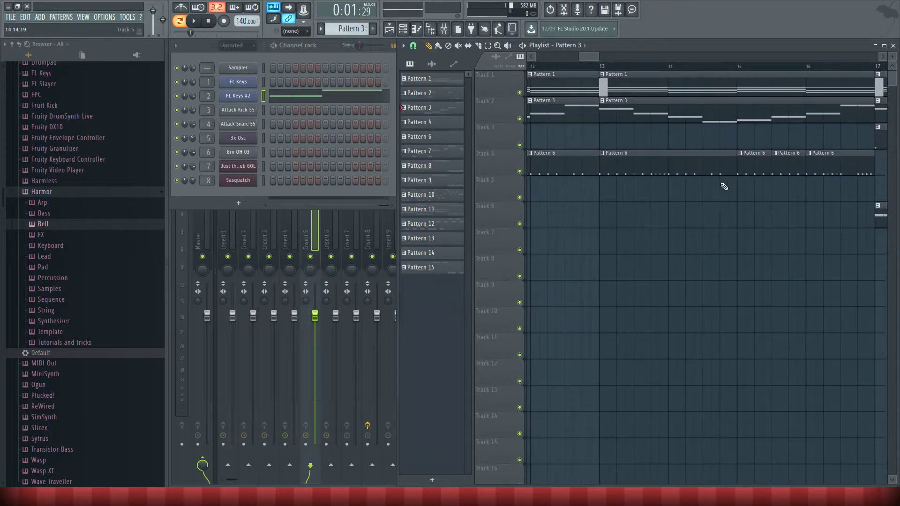
ctrl+scroll(627, 161, down, 4)
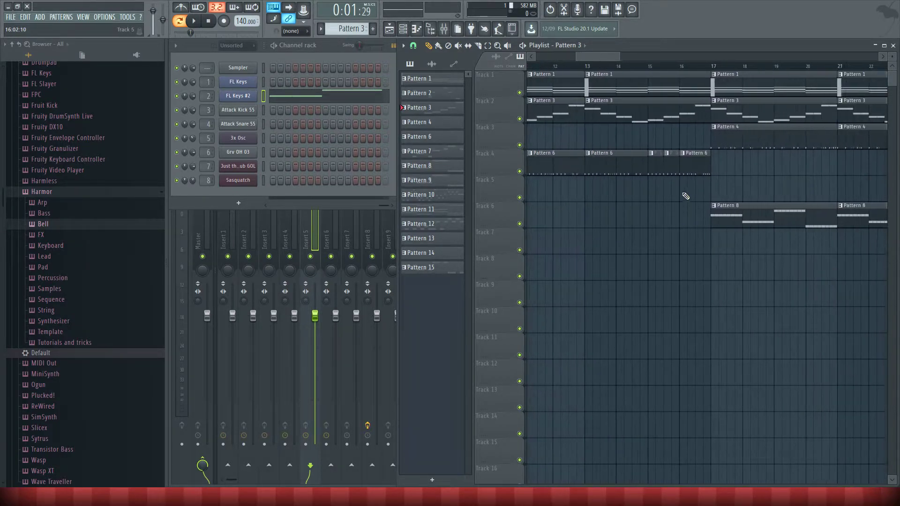
scroll(608, 267, right, 2)
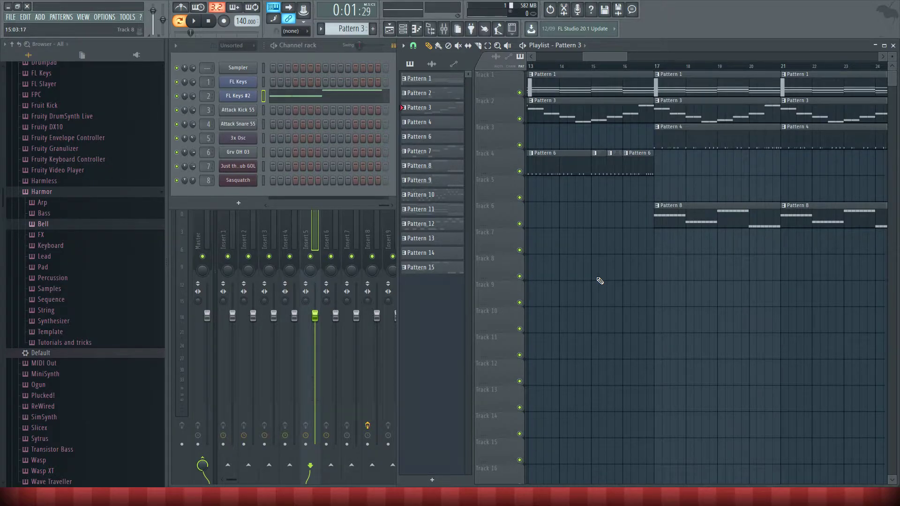
scroll(569, 261, right, 2)
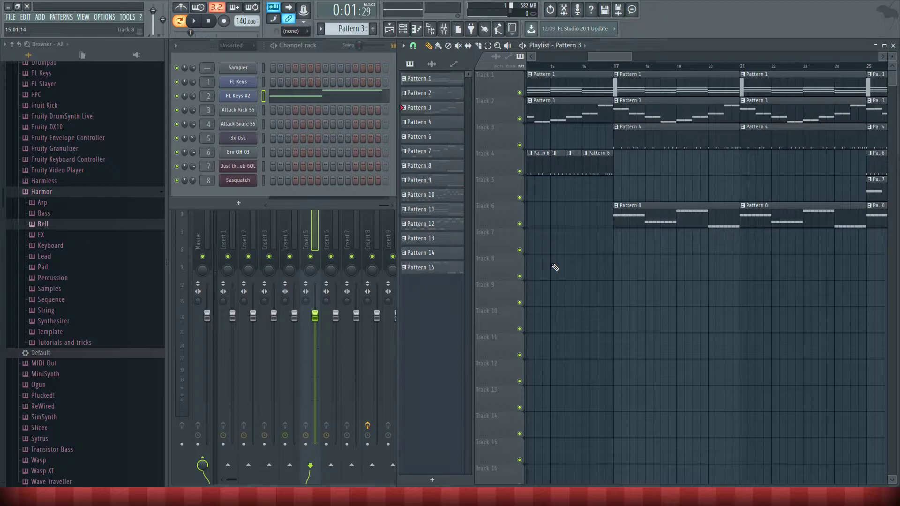
scroll(574, 295, right, 2)
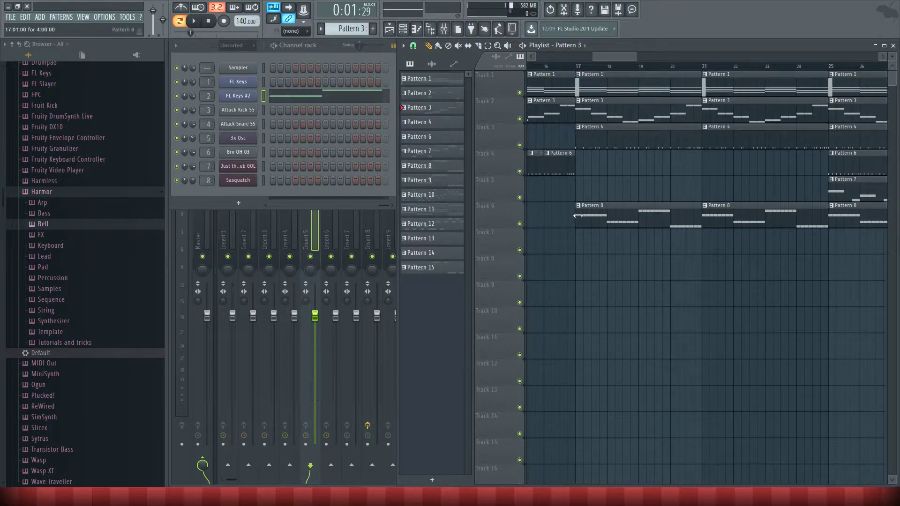
click(576, 66)
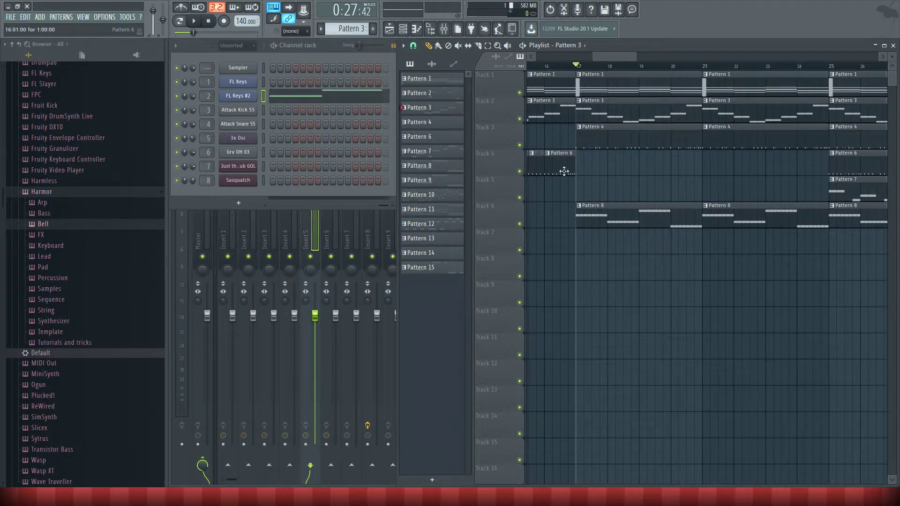
scroll(649, 255, right, 3)
scroll(731, 211, right, 3)
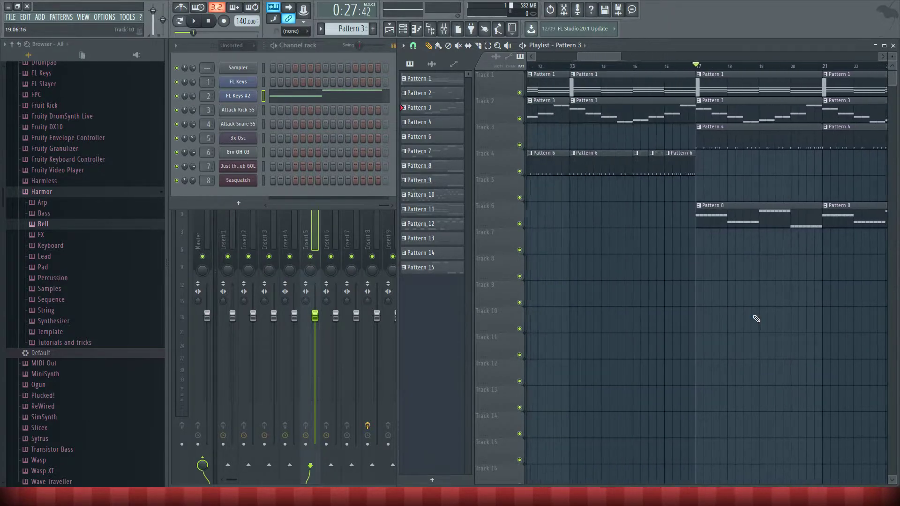
Open the Just the Sub GOL bassline of Pattern 8 in the piano roll, audition it, and close the piano roll.
double_click(694, 216)
scroll(522, 84, down, 3)
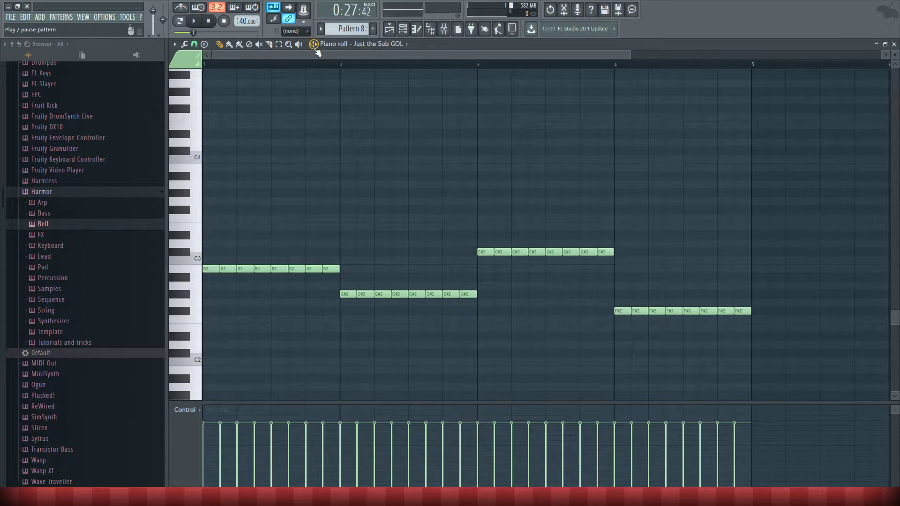
key(space)
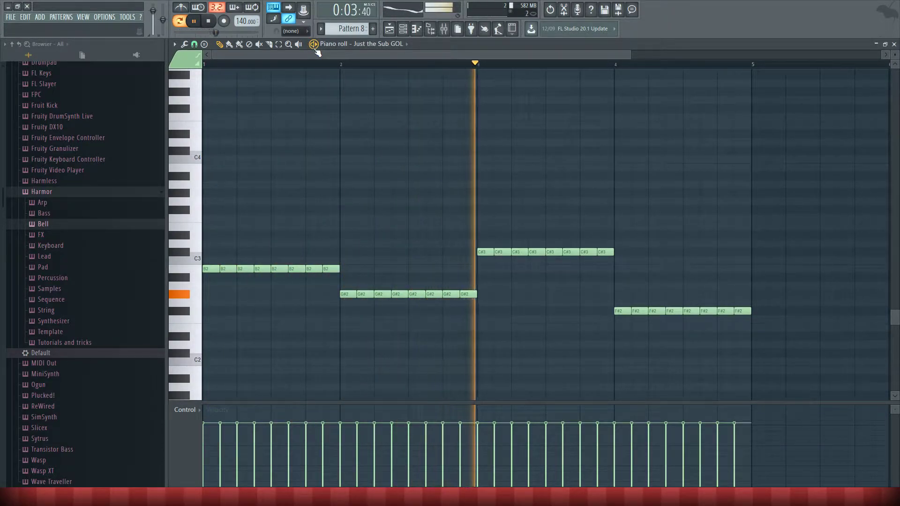
key(space)
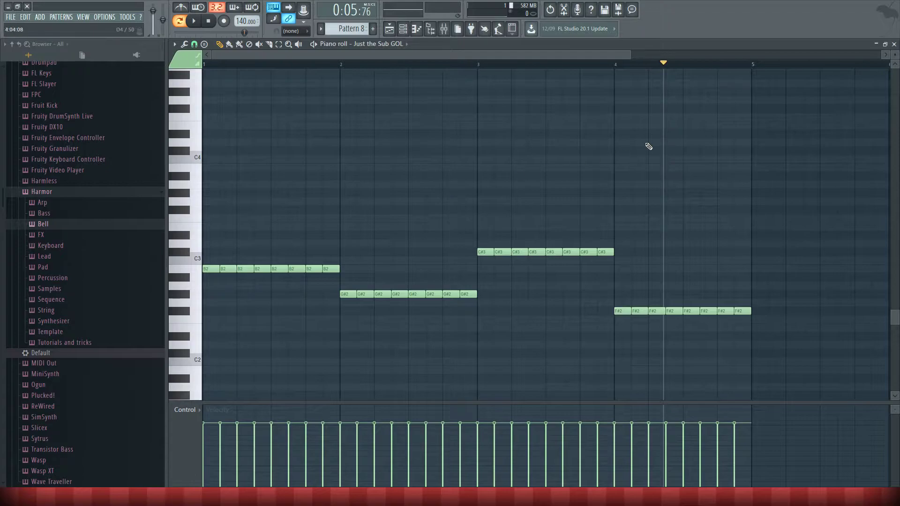
key(F7)
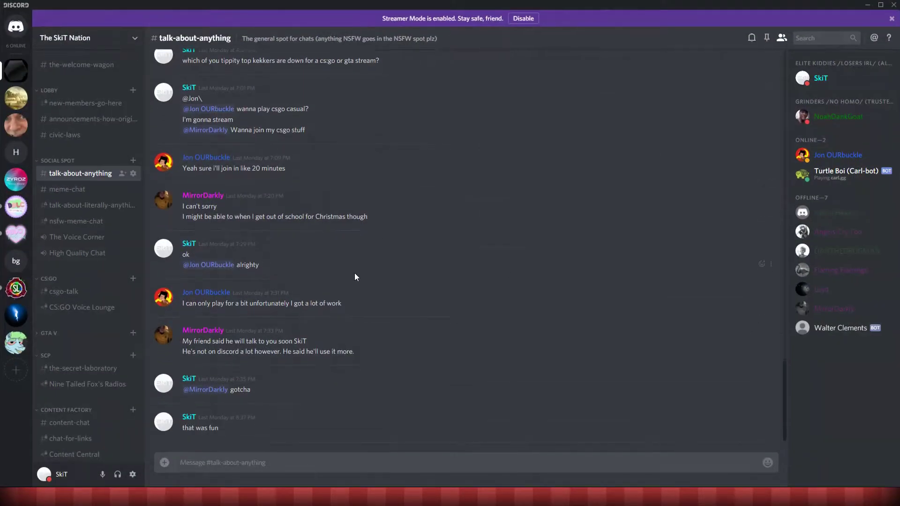
Switch to Discord, open the Shut Eye's Music Family server, and read its questions and production channels.
click(16, 315)
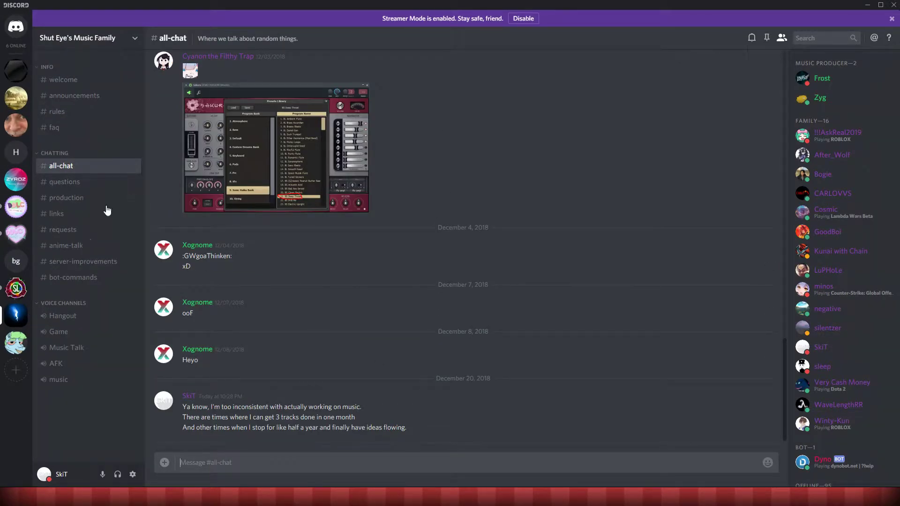
click(64, 183)
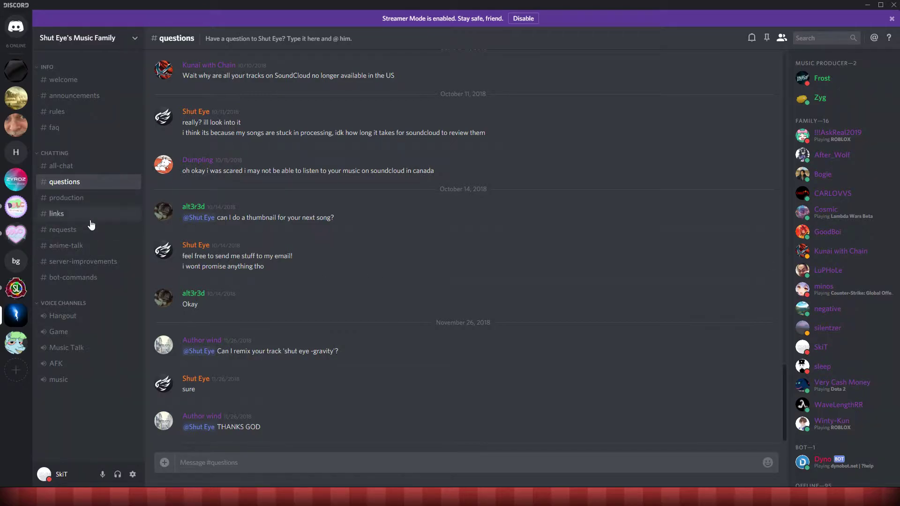
click(125, 197)
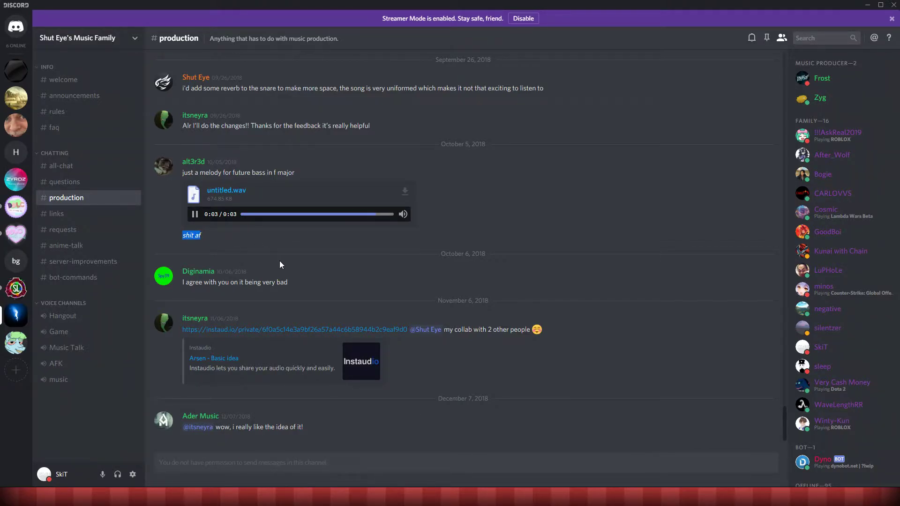
drag(288, 283, 183, 288)
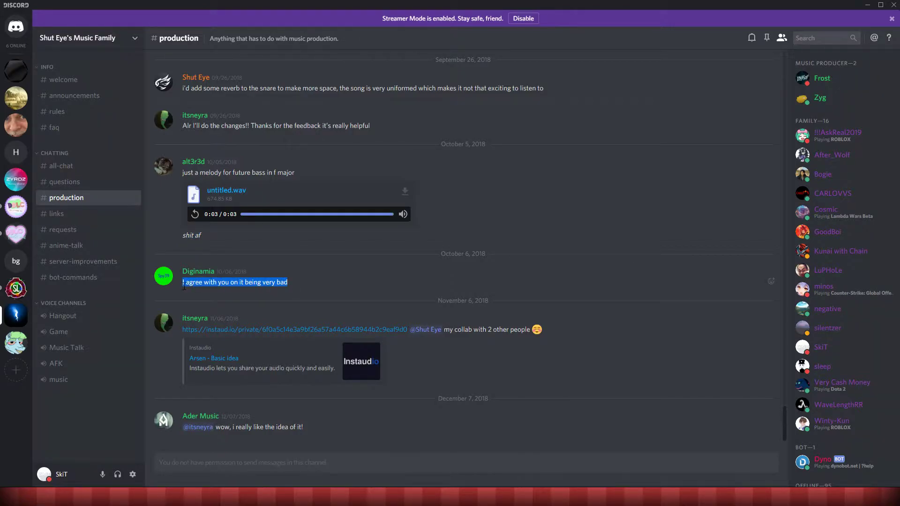
click(298, 297)
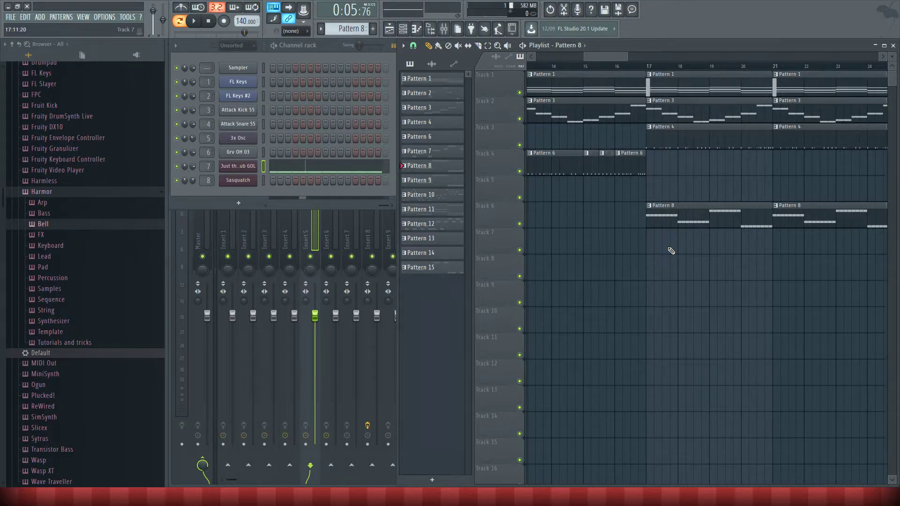
Open the 3x Osc melody of Pattern 7 in the piano roll, audition it briefly, and close the piano roll.
scroll(557, 305, right, 5)
double_click(703, 193)
scroll(609, 235, left, 3)
scroll(581, 262, up, 8)
ctrl+scroll(653, 323, down, 2)
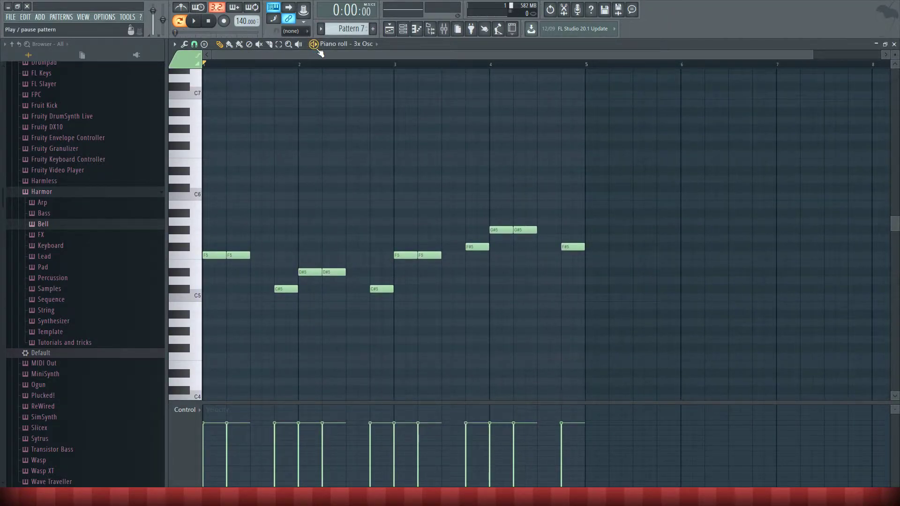
key(space)
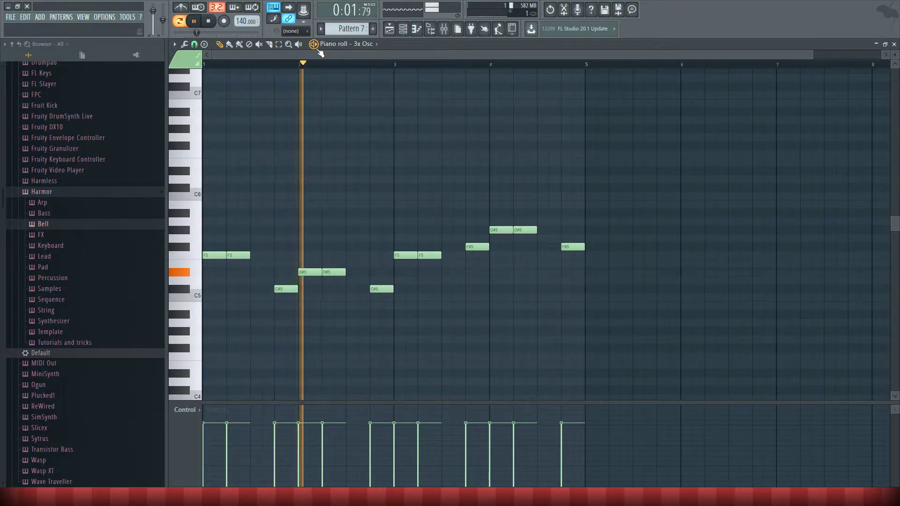
key(space)
click(227, 65)
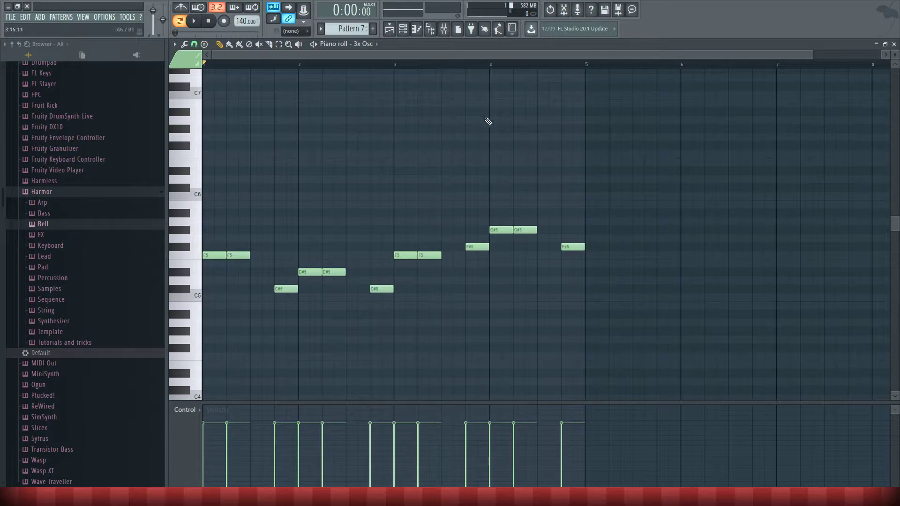
click(894, 45)
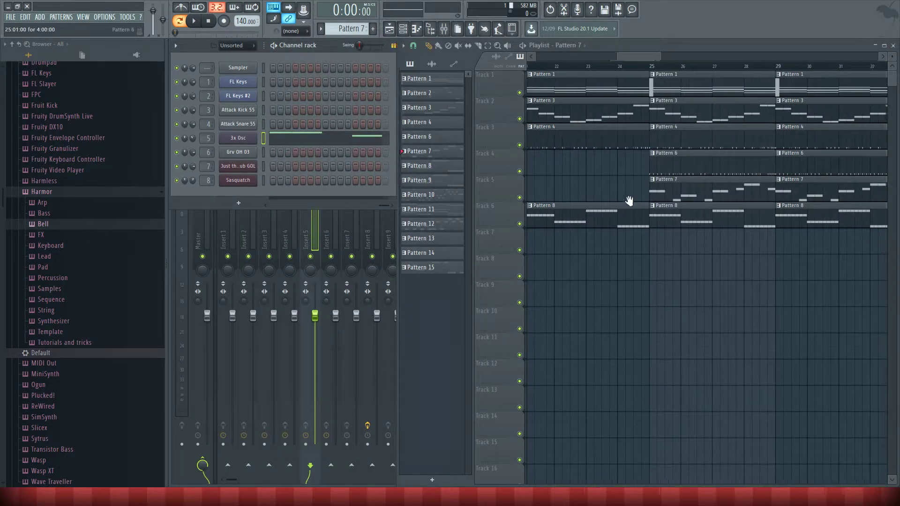
Open Pattern 1 from the playlist in the piano roll and switch it to the FL Keys channel to view the chords.
scroll(650, 183, down, 4)
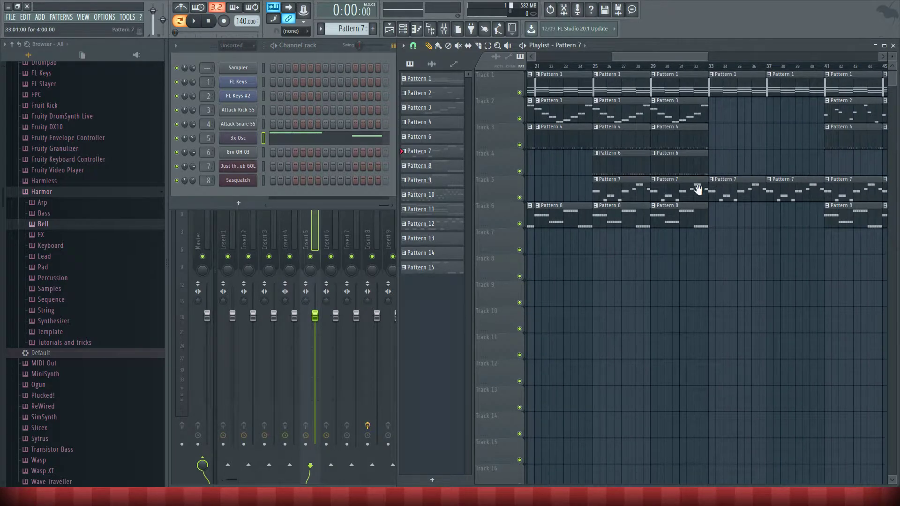
double_click(659, 93)
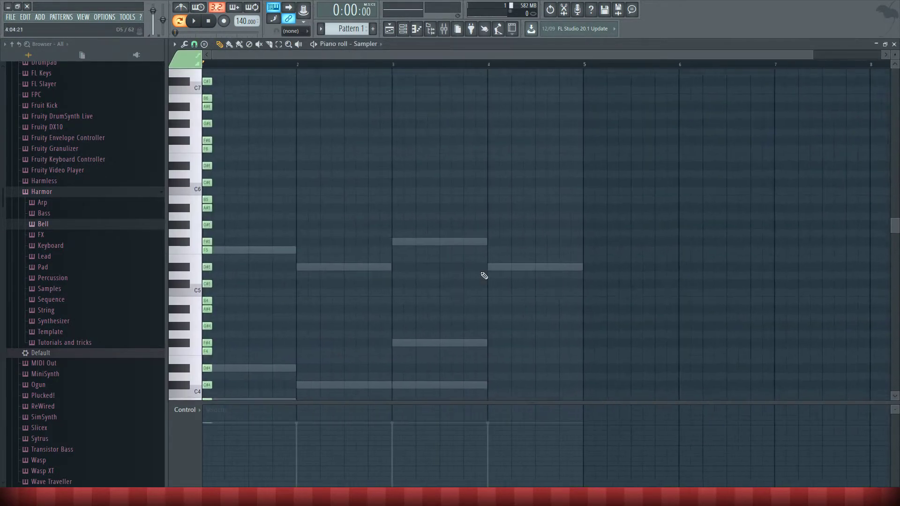
click(363, 44)
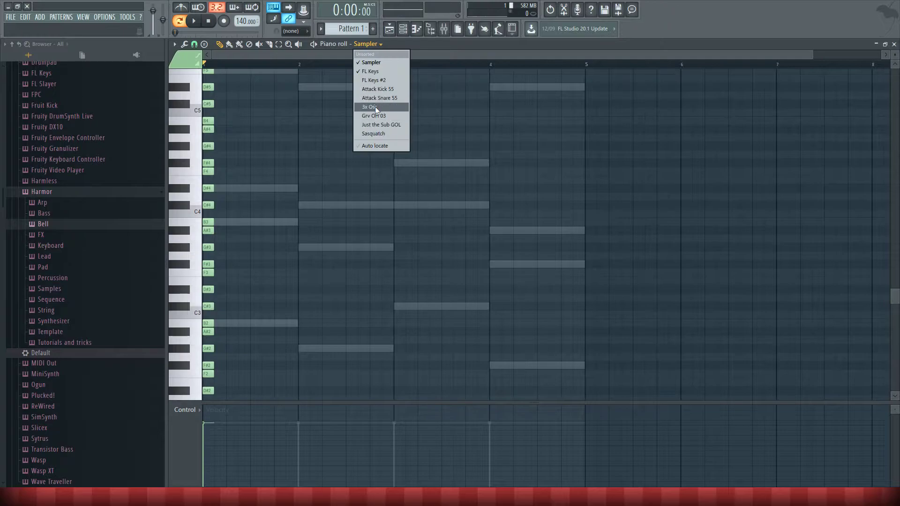
click(375, 72)
scroll(469, 218, up, 1)
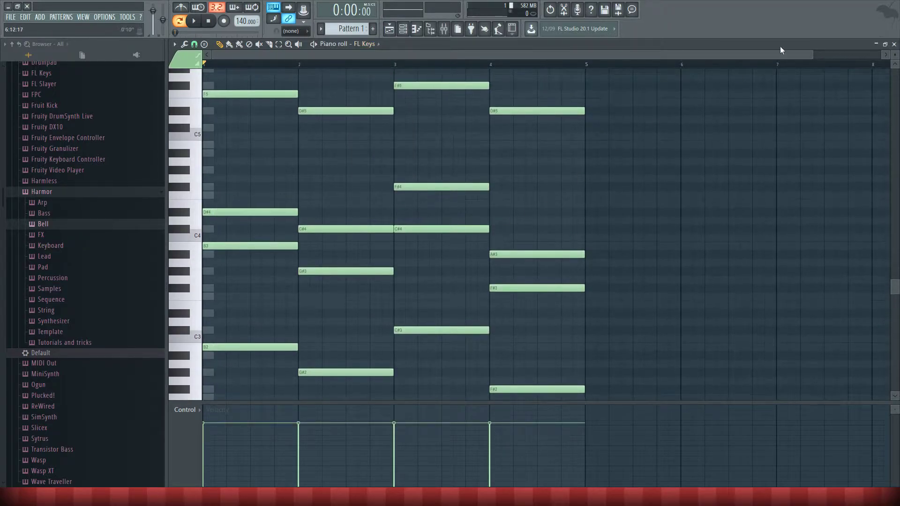
Shrink the piano roll to a floating window, play the first FL Keys chords of Pattern 1, and close it.
double_click(803, 45)
drag(596, 154, 652, 81)
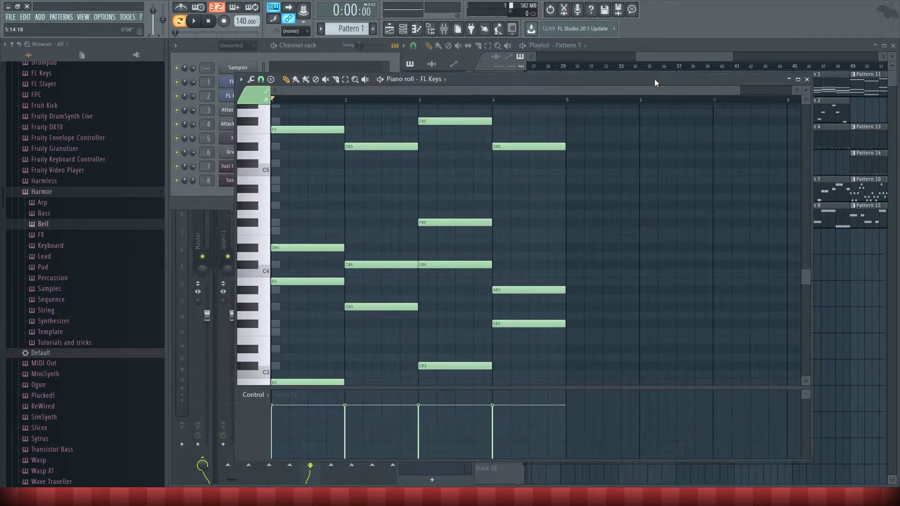
key(space)
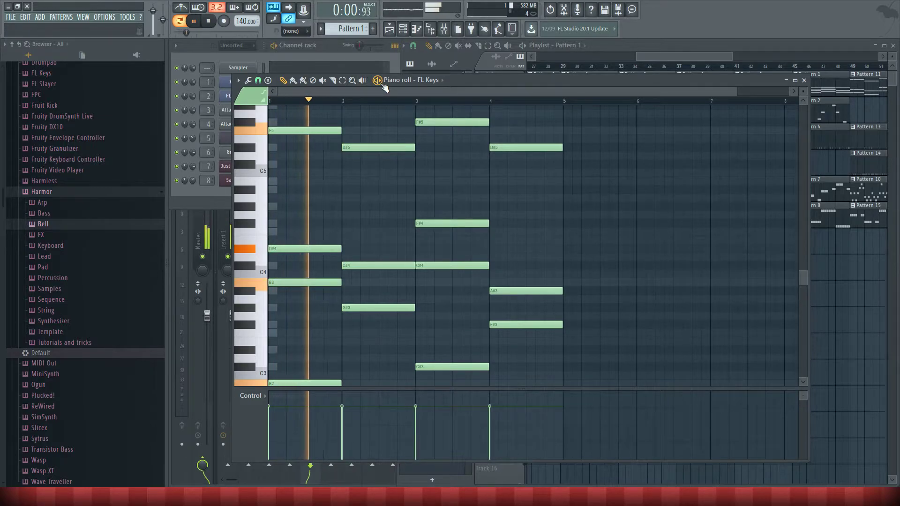
key(space)
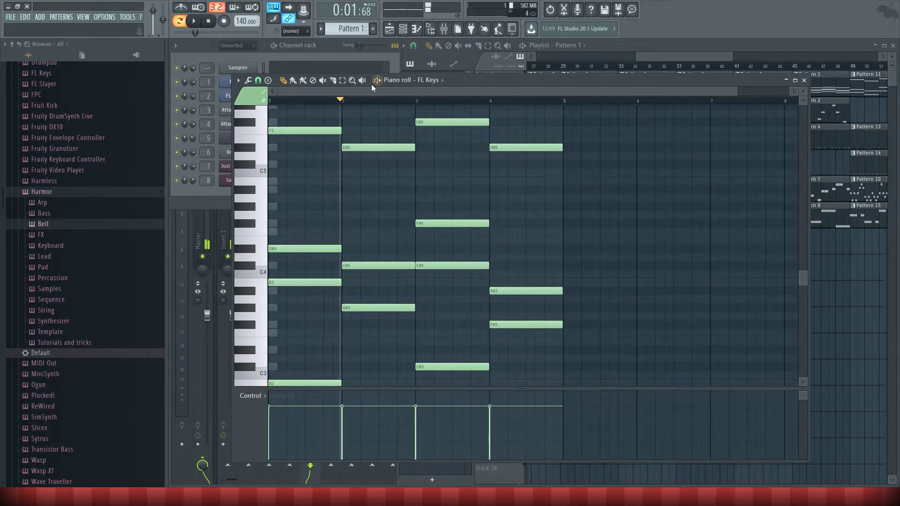
click(804, 80)
Open the Sasquatch synth from the channel rack, sound a C5 test note on its keyboard, and close it.
scroll(800, 277, right, 2)
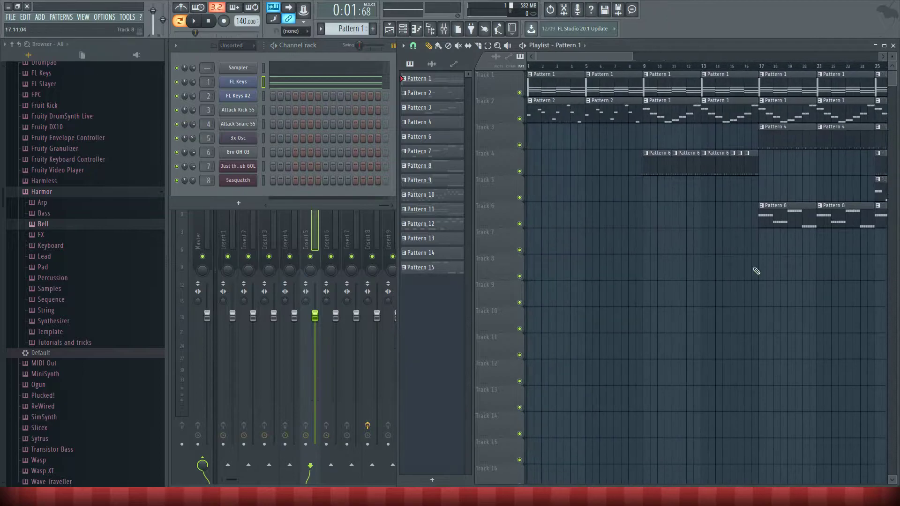
scroll(581, 79, left, 3)
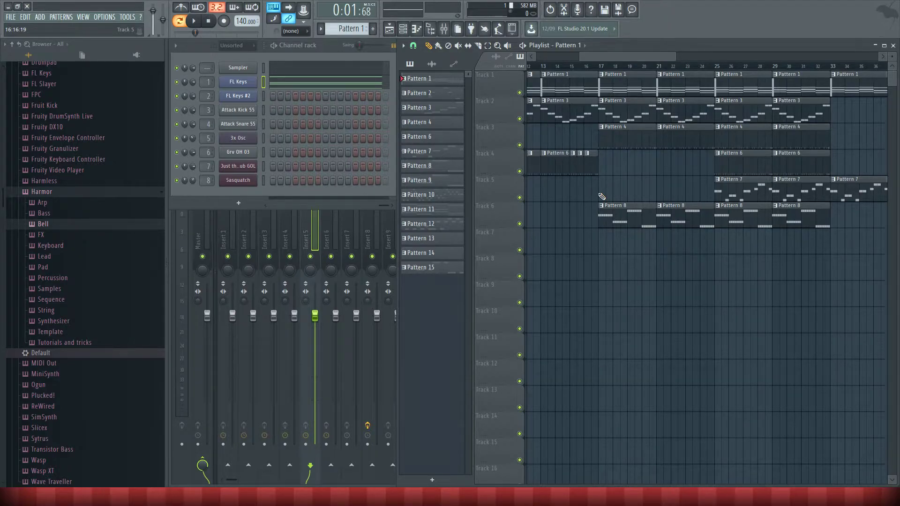
scroll(838, 343, left, 5)
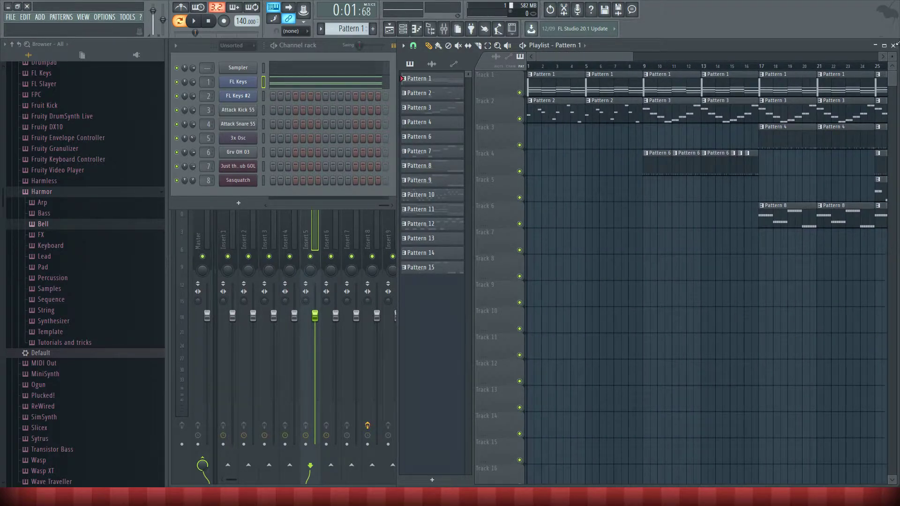
scroll(711, 234, right, 15)
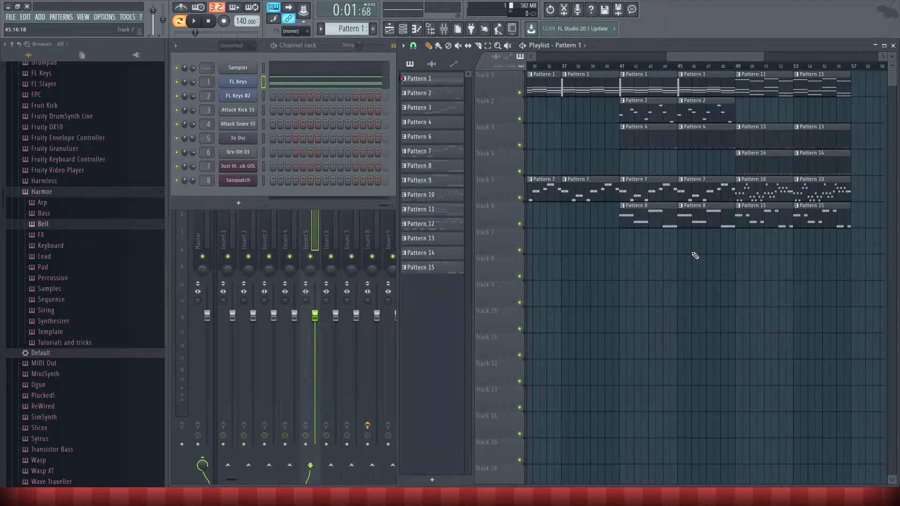
scroll(656, 275, right, 3)
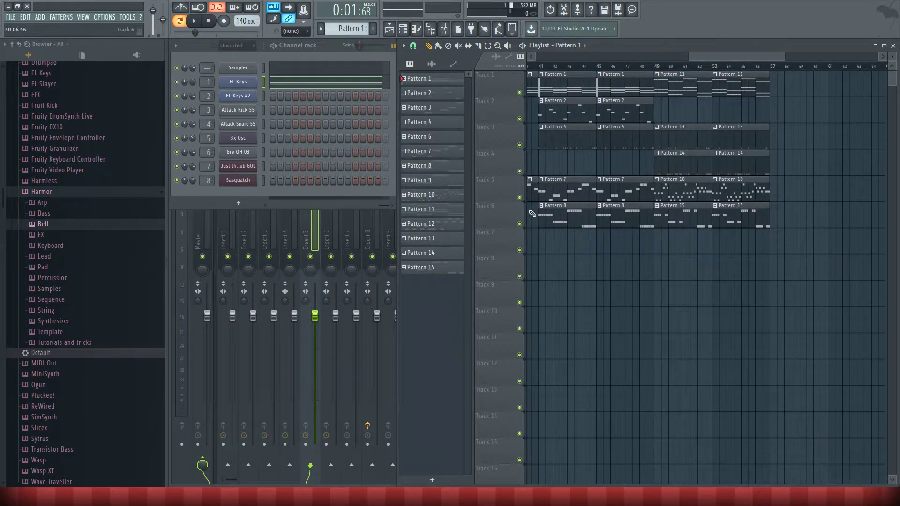
click(248, 180)
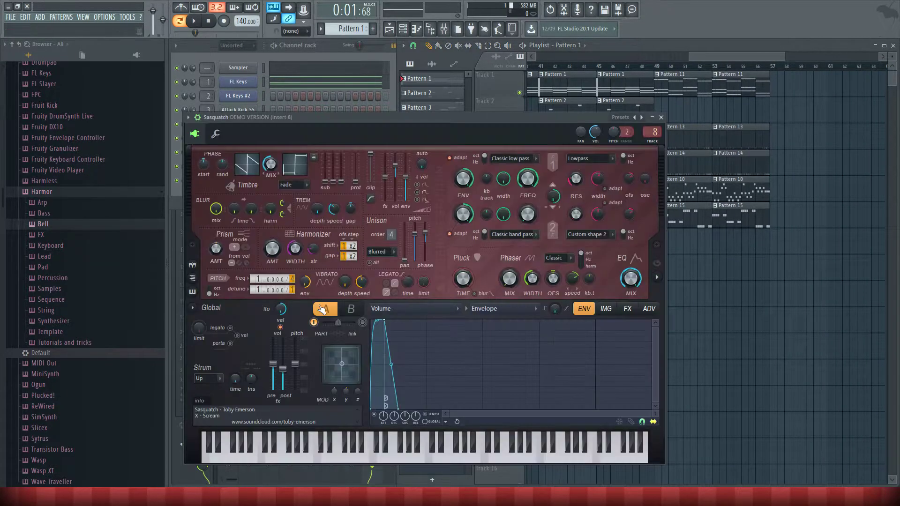
click(375, 458)
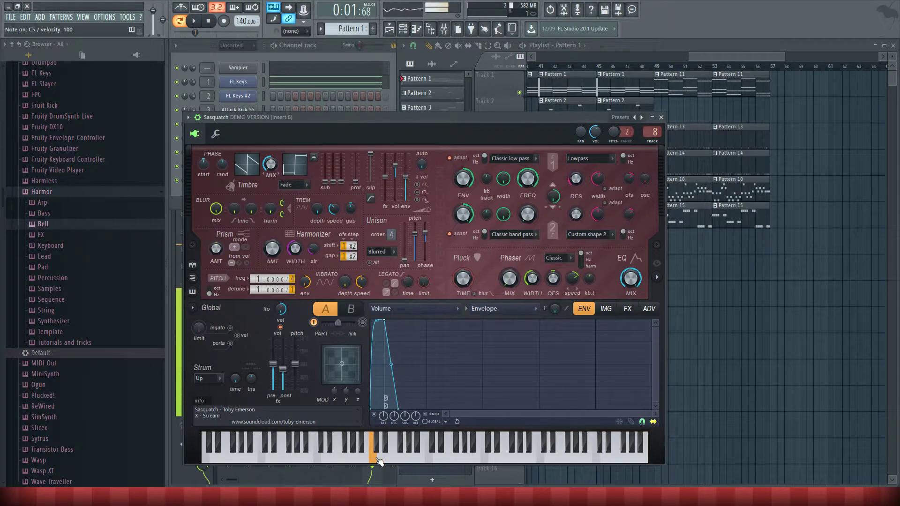
click(661, 117)
Place the playhead at bar 41 and briefly inspect the notes of Pattern 8 in the piano roll.
scroll(683, 197, left, 3)
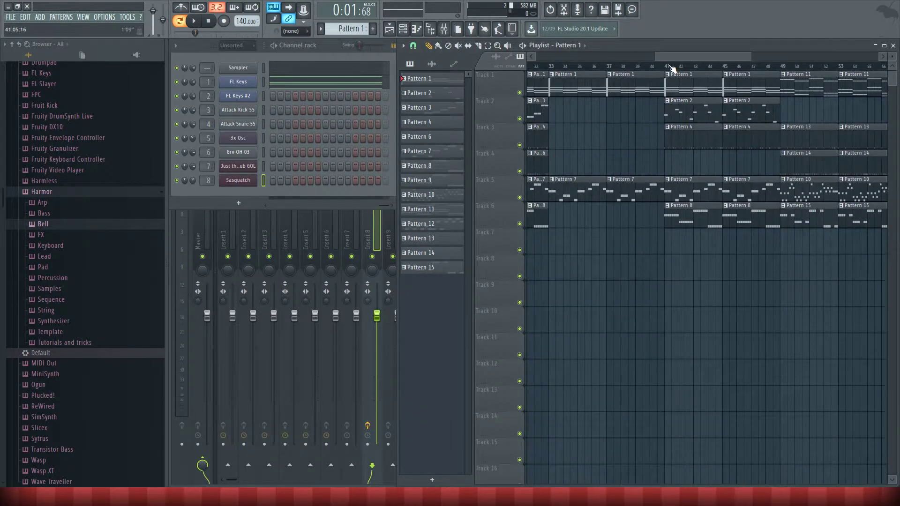
click(667, 66)
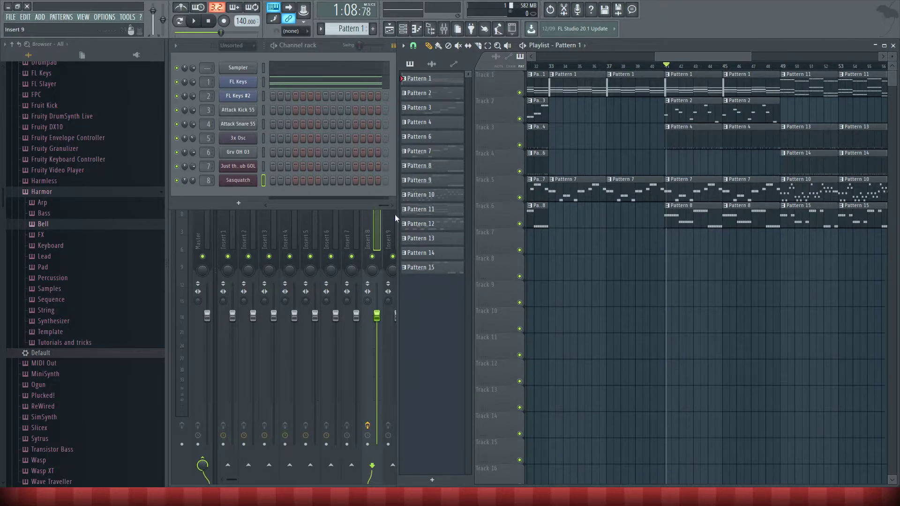
click(430, 168)
scroll(595, 285, down, 5)
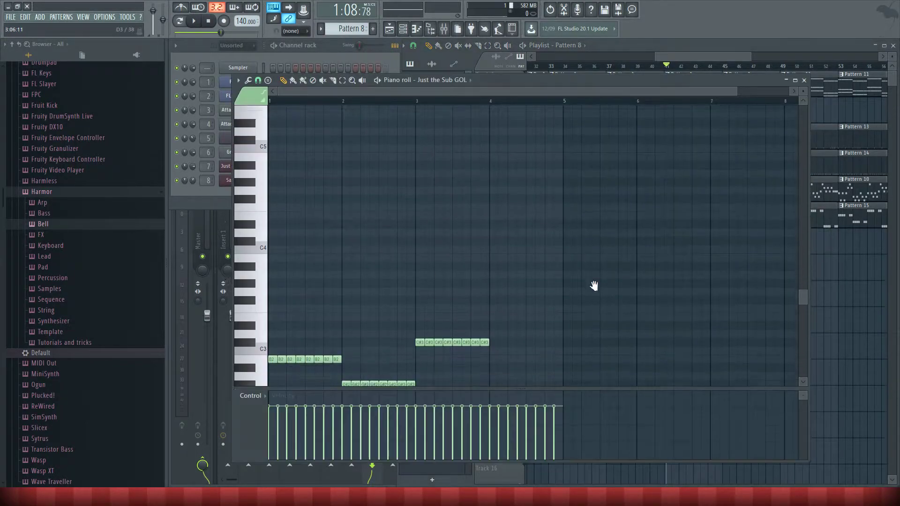
click(804, 81)
Reopen the Pattern 8 clip on Track 6 in the piano roll, audition its sub bass notes, and close it.
double_click(697, 214)
scroll(684, 240, left, 3)
scroll(683, 240, down, 2)
key(space)
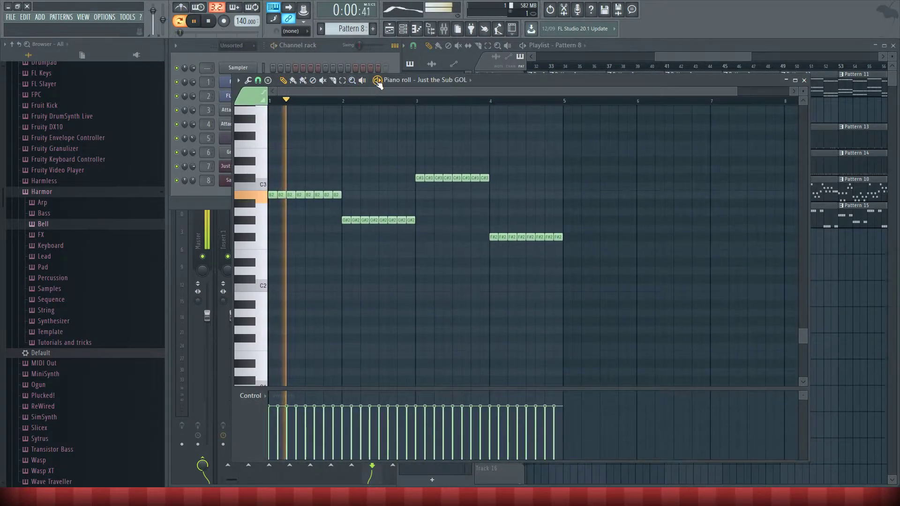
key(c)
key(c)
key(v)
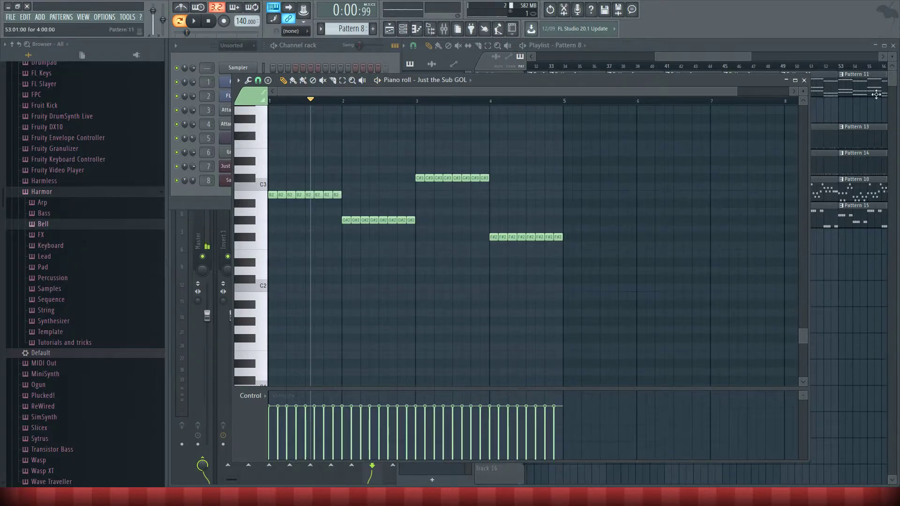
click(804, 80)
Reopen the Sasquatch synth and play test notes on it, including repeated C4 notes.
click(238, 180)
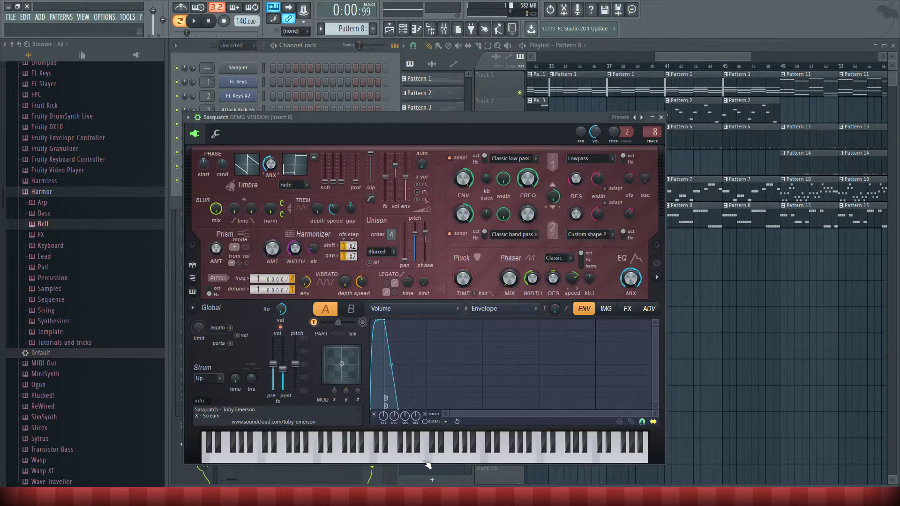
click(393, 460)
key(c)
key(z)
key(z)
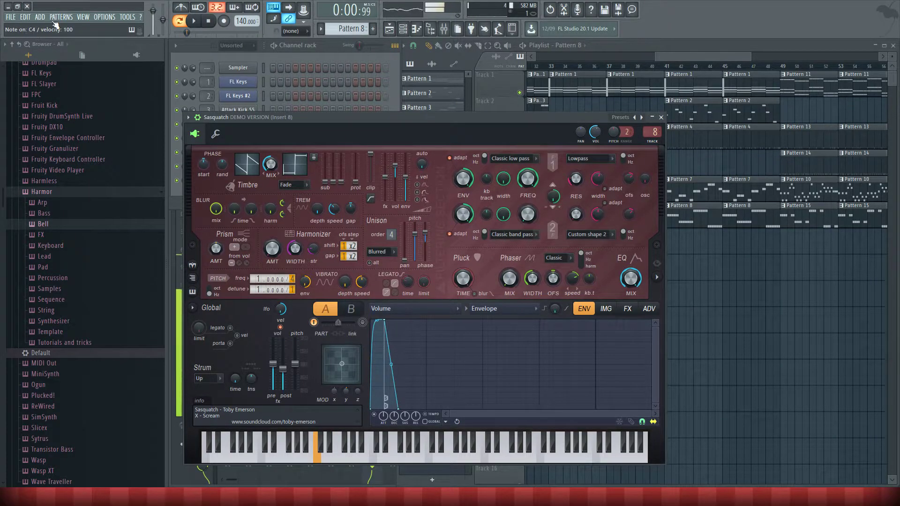
key(z)
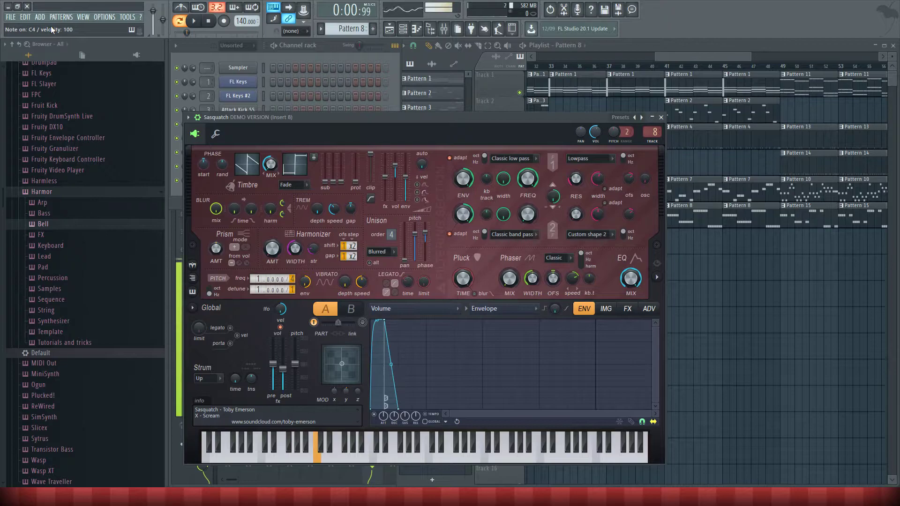
Play a run of test notes on the Sasquatch synth and close its window.
key(n)
key(m)
key(m)
key(m)
key(g)
key(h)
key(m)
key(m)
key(Escape)
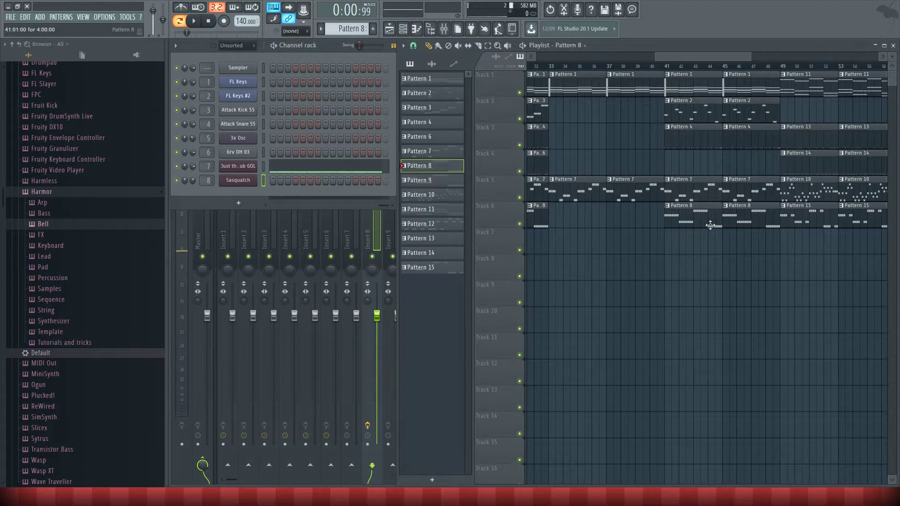
Briefly audition the Just the Sub GOL notes in the piano roll and close it.
key(F7)
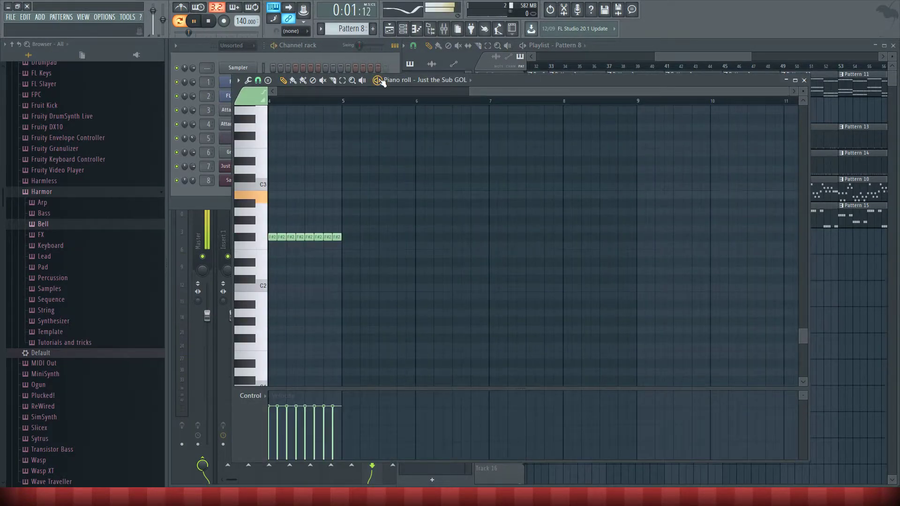
click(804, 80)
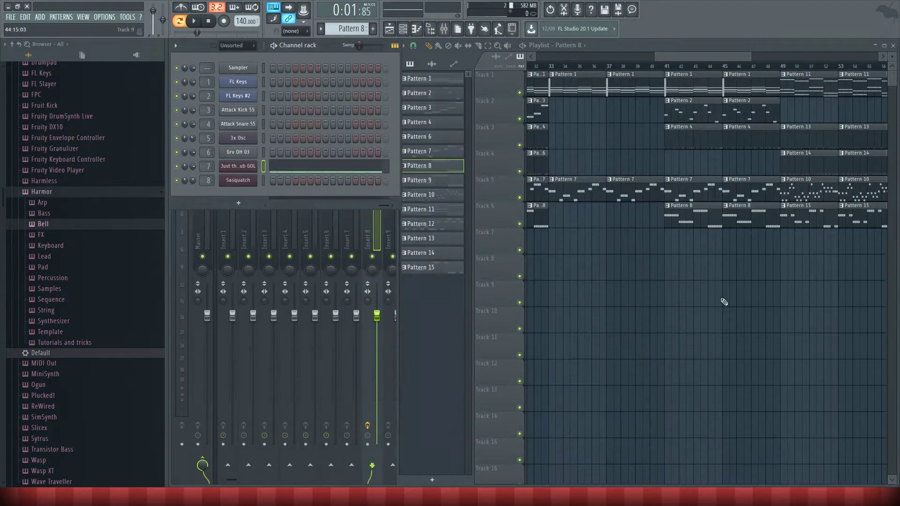
Switch playback from pattern to song mode and place the playlist playhead at bar 49.
scroll(724, 301, down, 3)
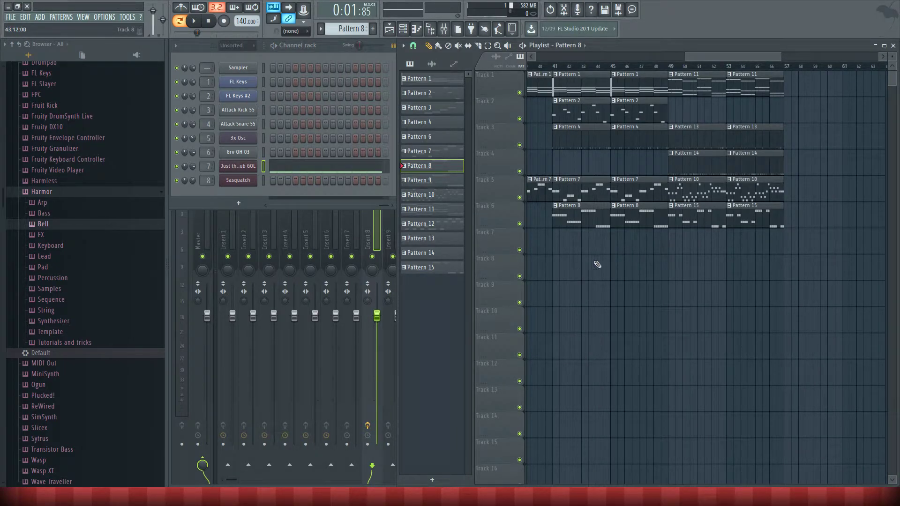
key(l)
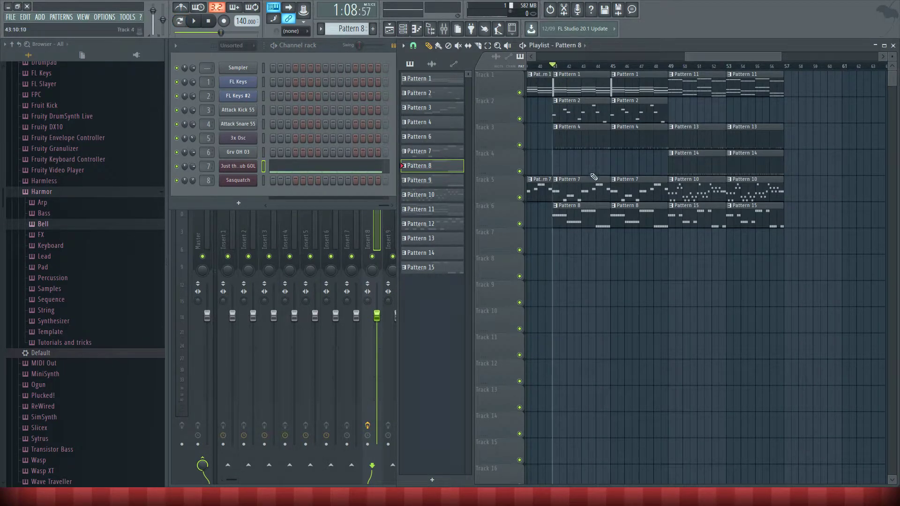
click(672, 68)
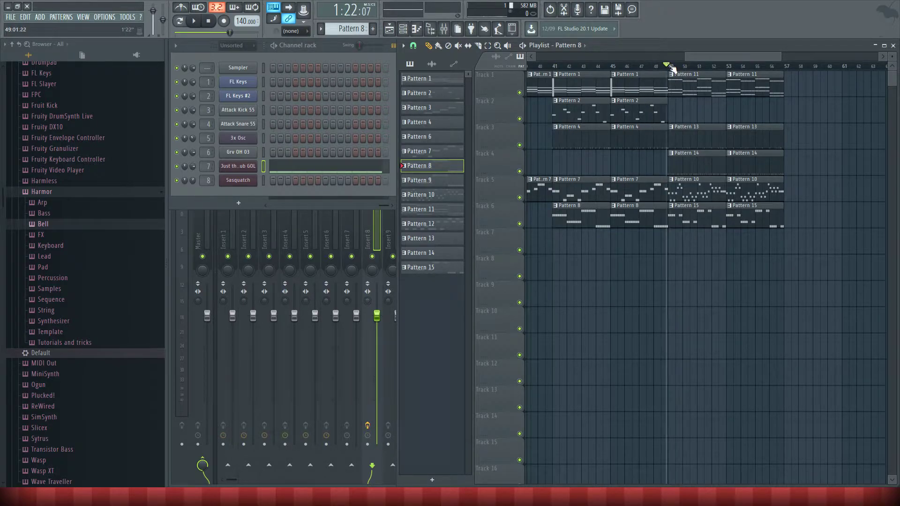
scroll(638, 363, right, 2)
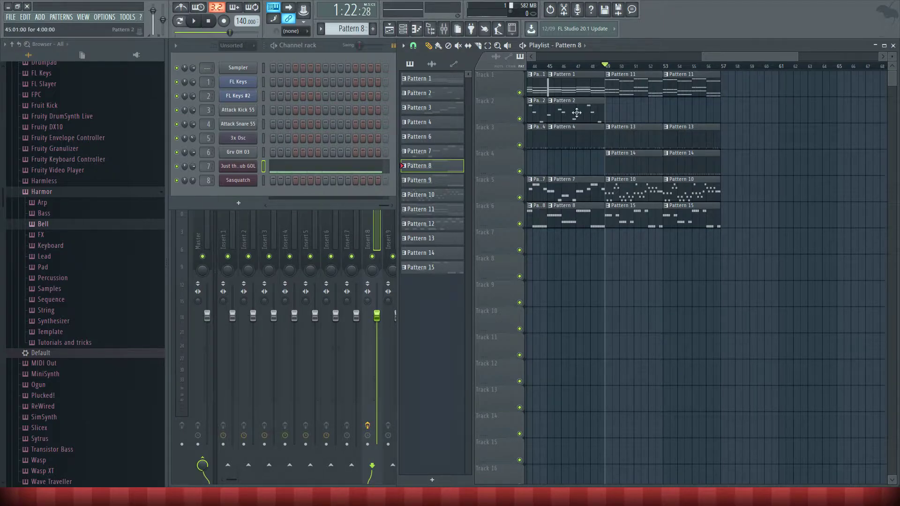
scroll(622, 137, left, 2)
click(600, 70)
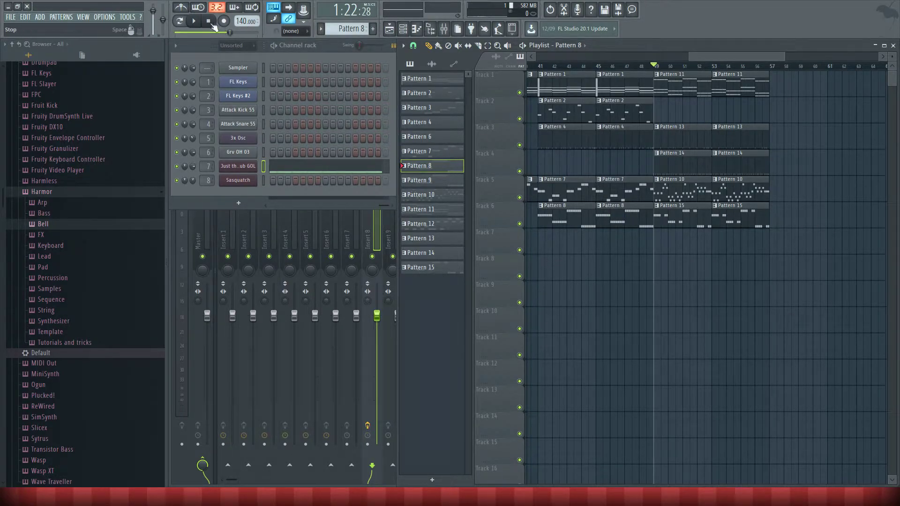
Open the Pattern 10 clip on Track 5 in the piano roll, move its window below the clips, and audition the 3x Osc melody.
double_click(703, 193)
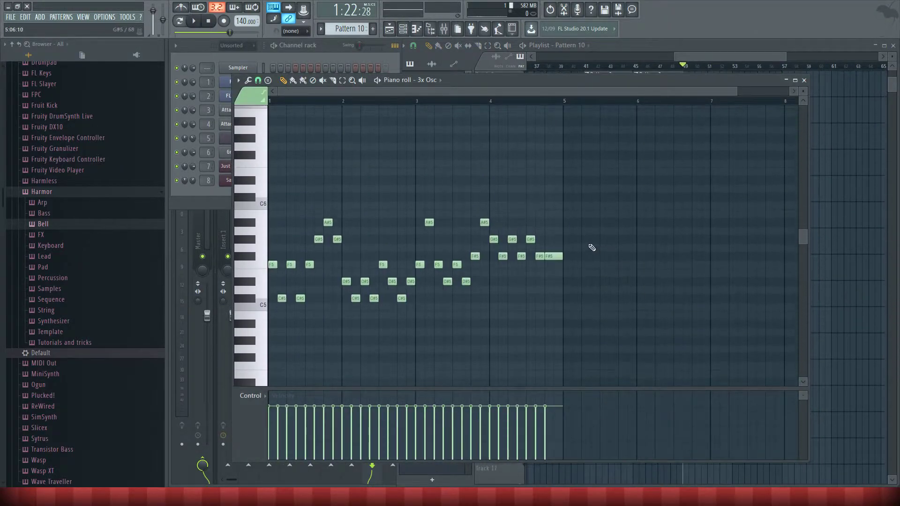
drag(629, 82, 642, 236)
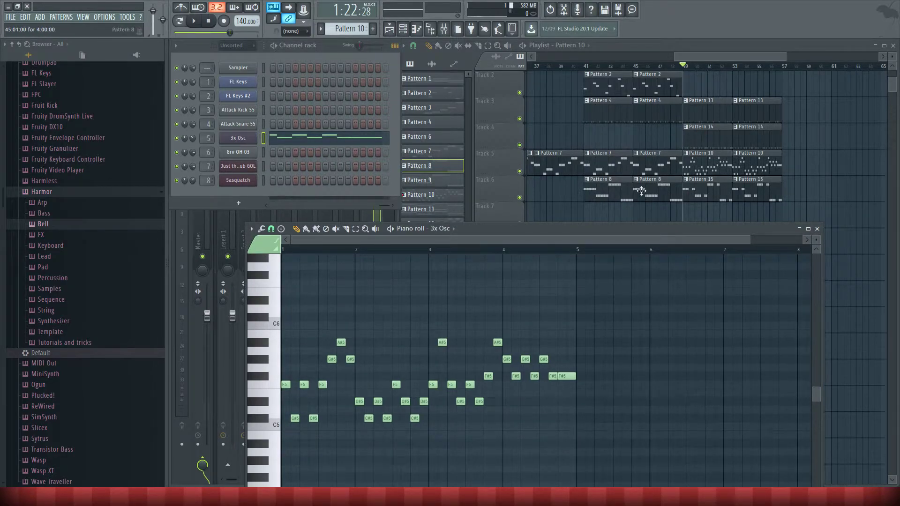
drag(672, 158, 683, 197)
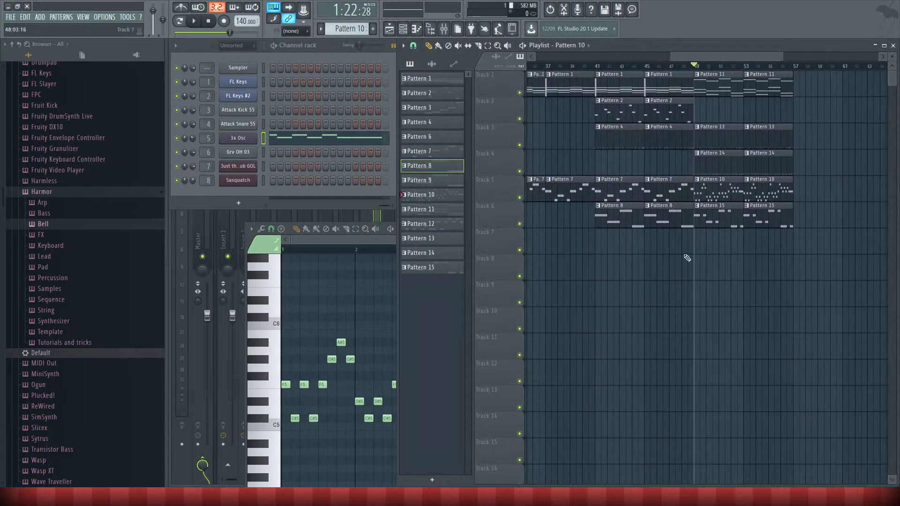
double_click(687, 188)
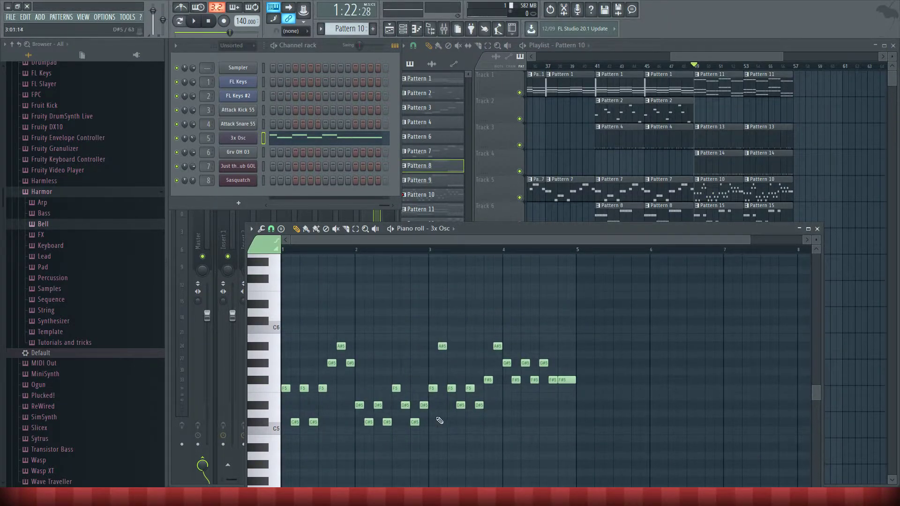
key(space)
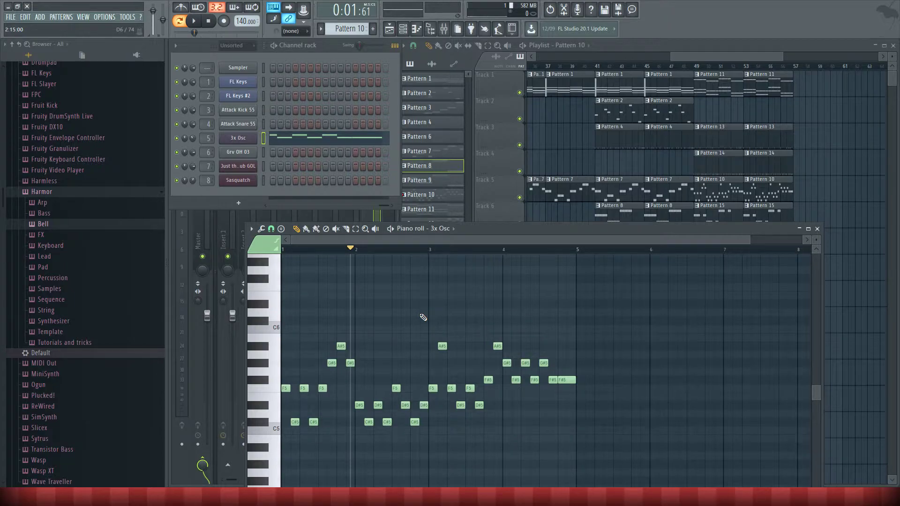
Set the piano roll playhead to bar 2 of Pattern 10, sound a few 3x Osc test notes, and close the piano roll.
drag(543, 230, 573, 165)
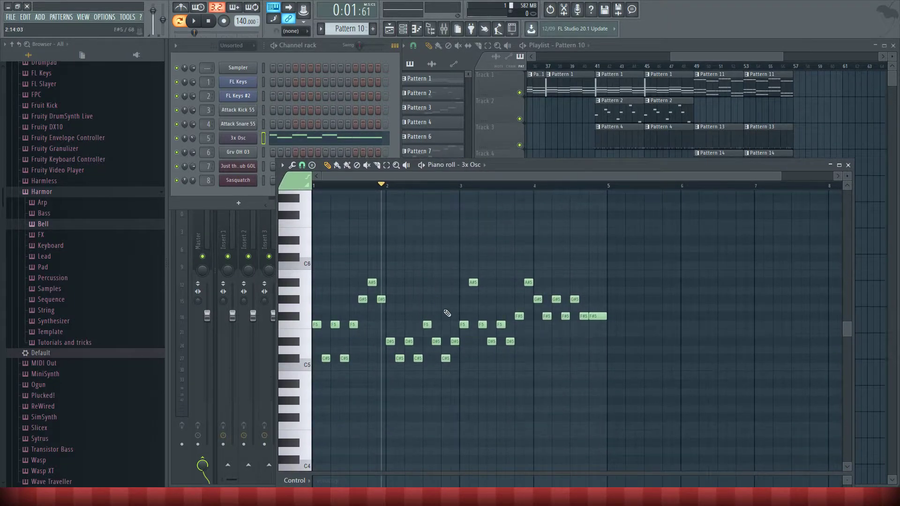
click(387, 186)
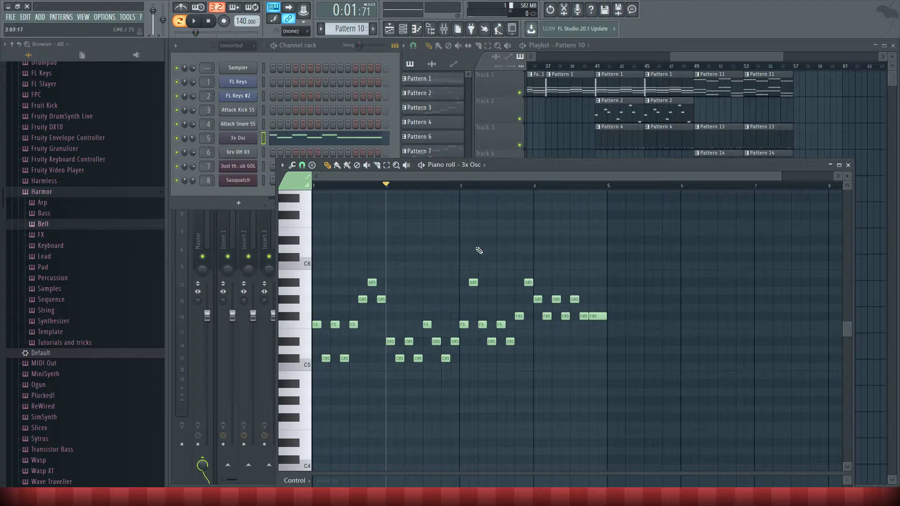
click(464, 187)
click(387, 187)
key(c)
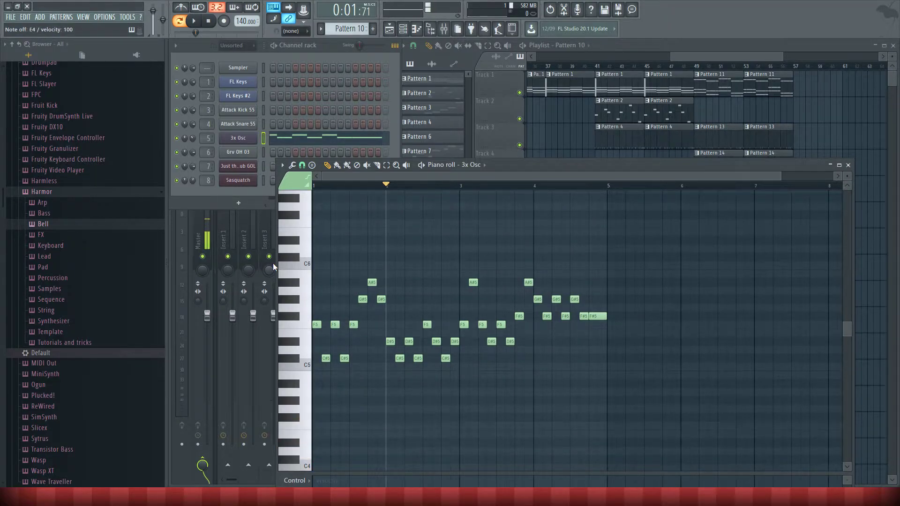
key(z)
click(848, 165)
Move the playlist playhead between bars 45 and 49 to compare the two sections, leaving it at bar 45.
click(645, 66)
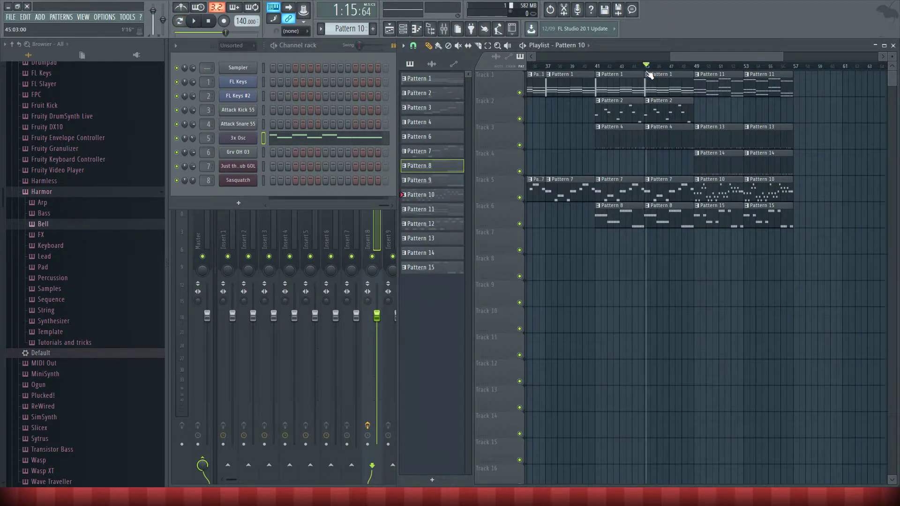
click(694, 66)
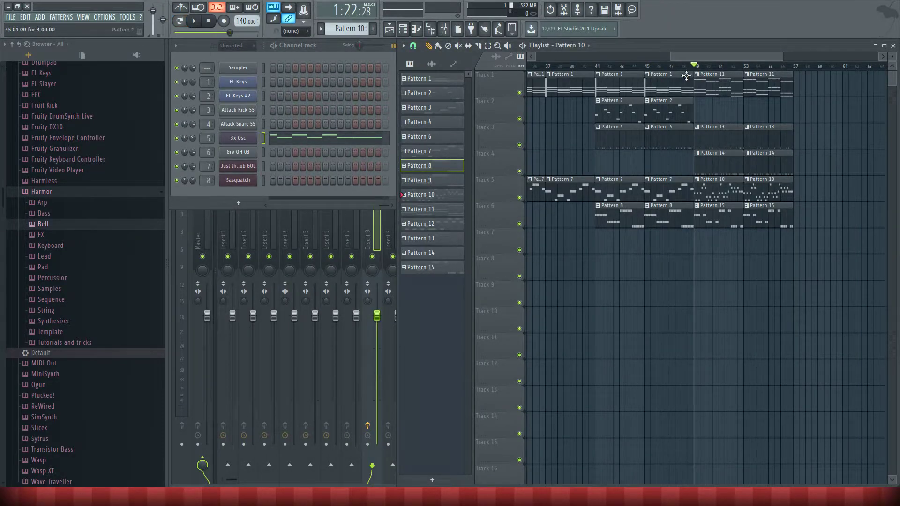
drag(696, 67, 648, 77)
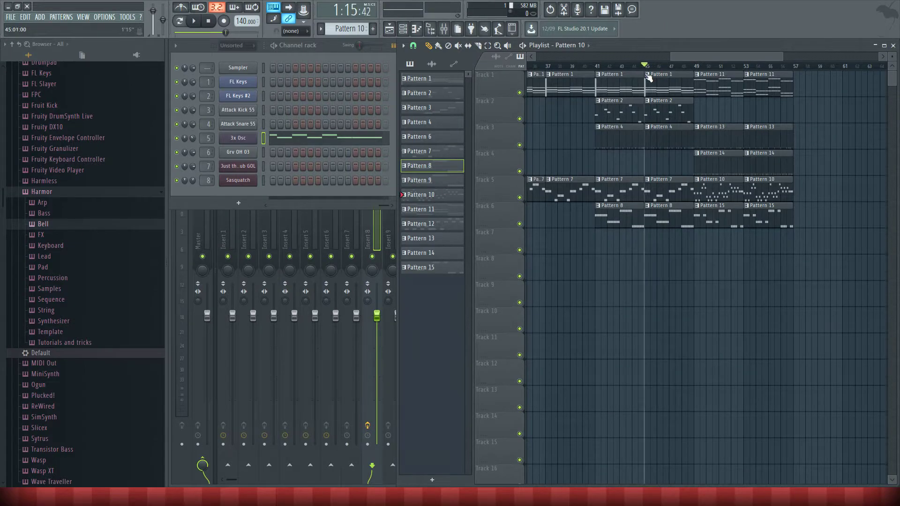
click(695, 61)
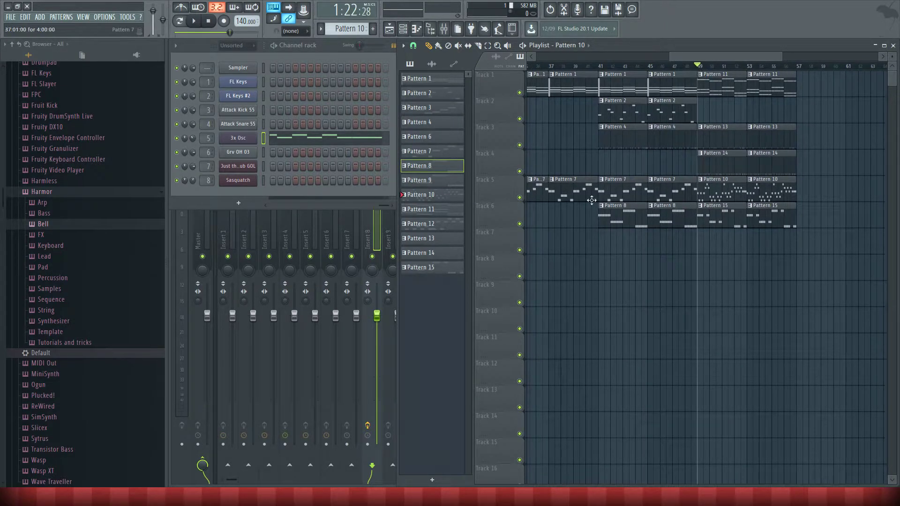
scroll(697, 261, right, 3)
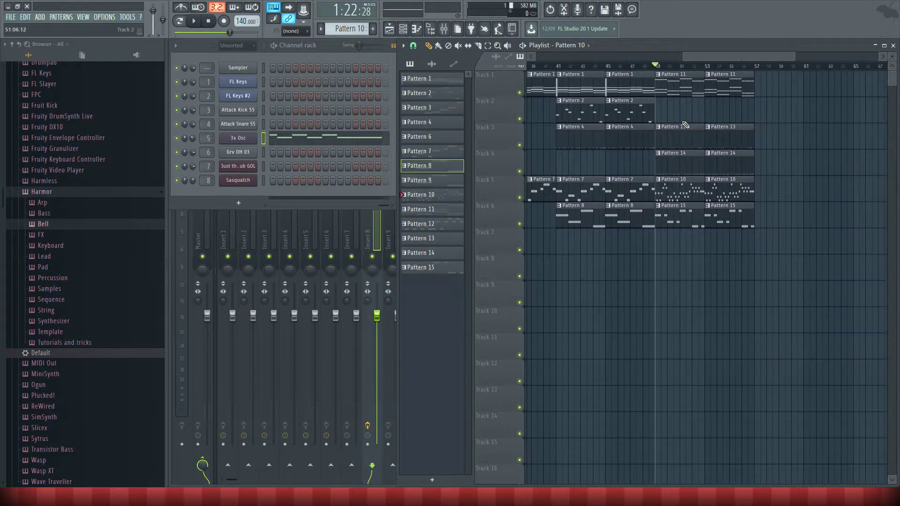
click(591, 67)
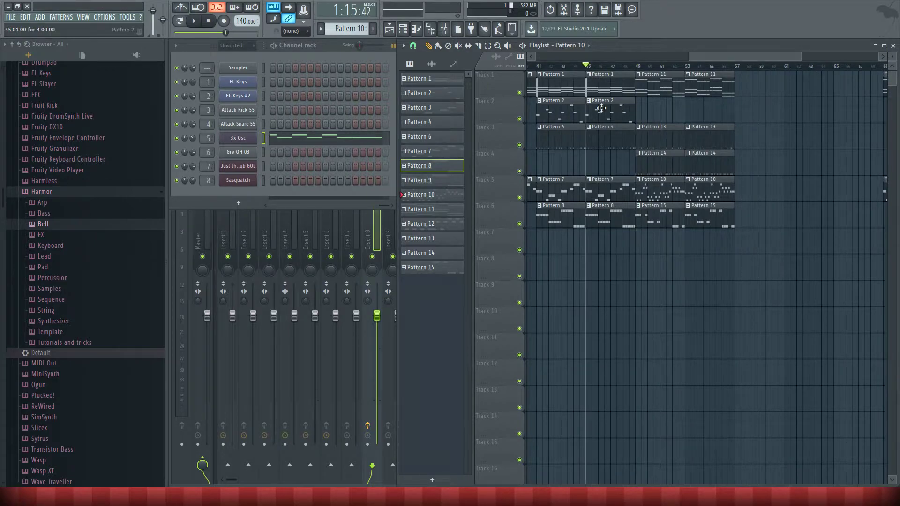
Open the Pattern 2 clip on Track 2 in the piano roll, audition its FL Keys #2 notes, close it, and stop playback.
double_click(598, 112)
key(space)
scroll(566, 275, down, 3)
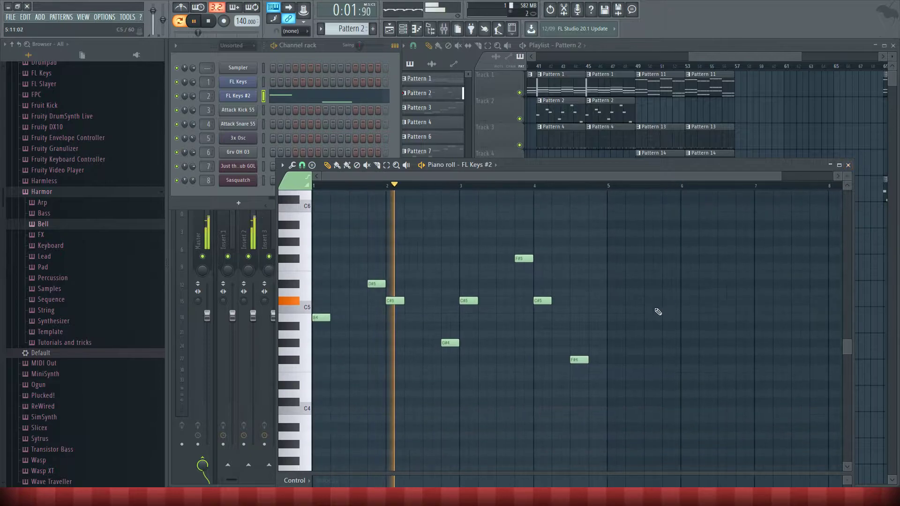
click(848, 165)
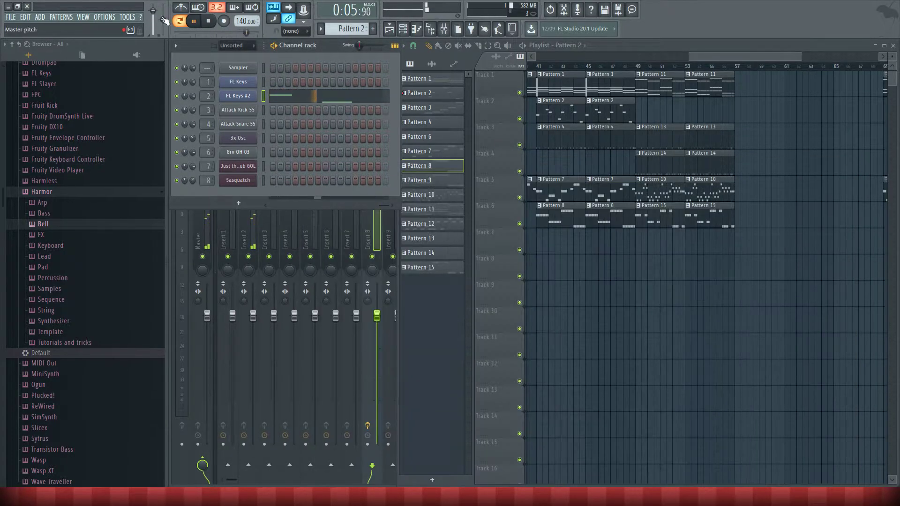
key(space)
Play the song briefly from bar 45 and stop it.
click(588, 68)
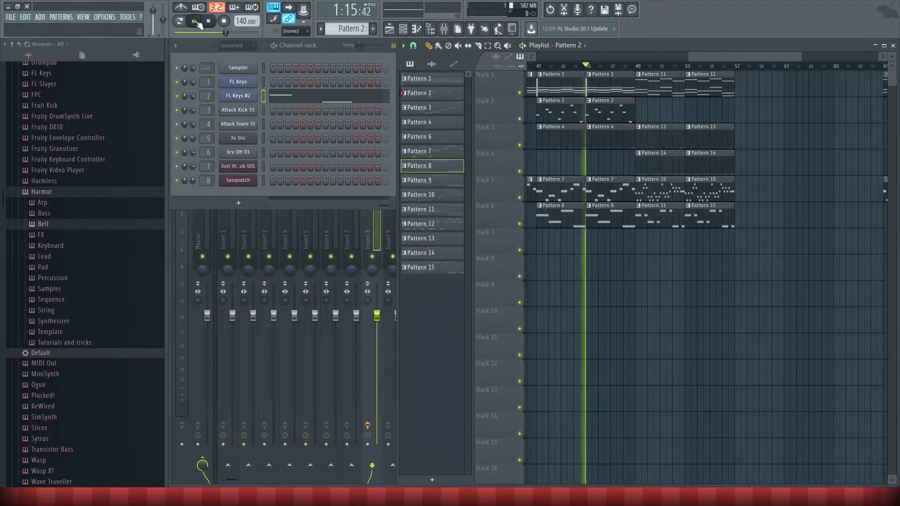
click(196, 22)
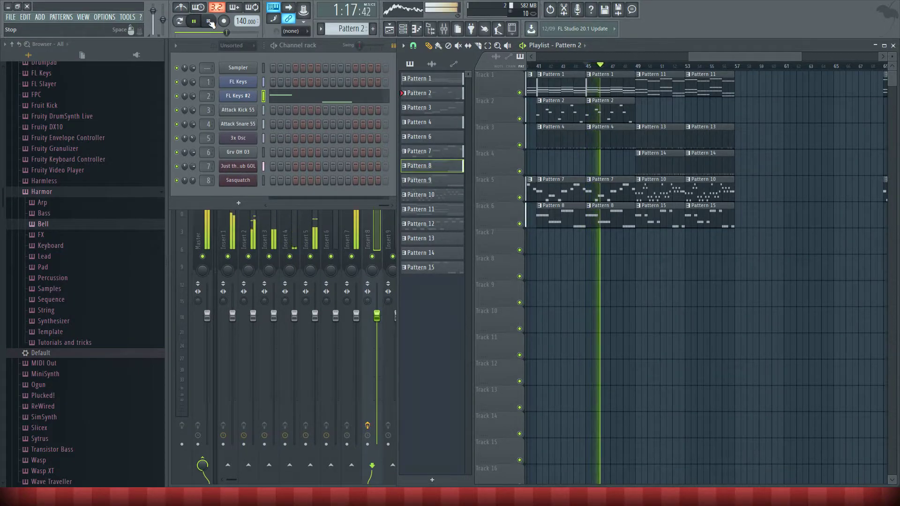
click(209, 22)
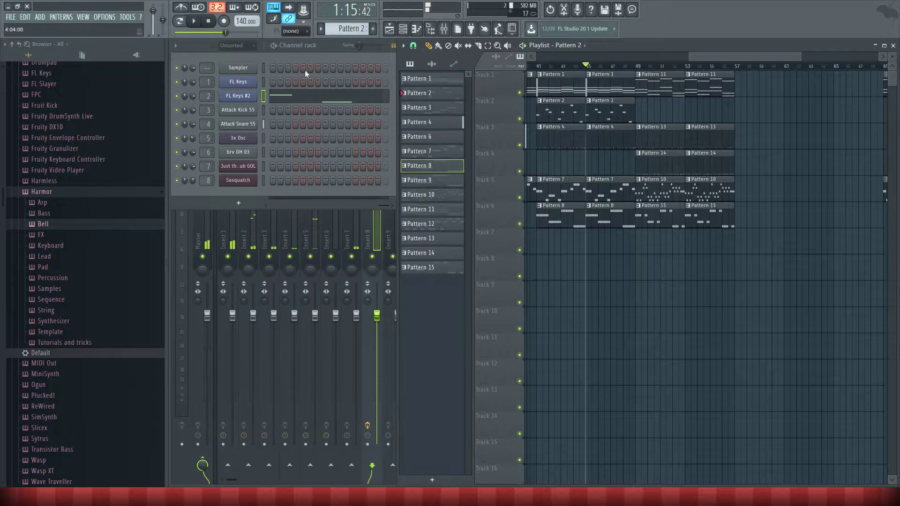
Look over the later part of the arrangement, up to the Pattern 11 and Pattern 12 clips at bar 69.
scroll(570, 275, right, 2)
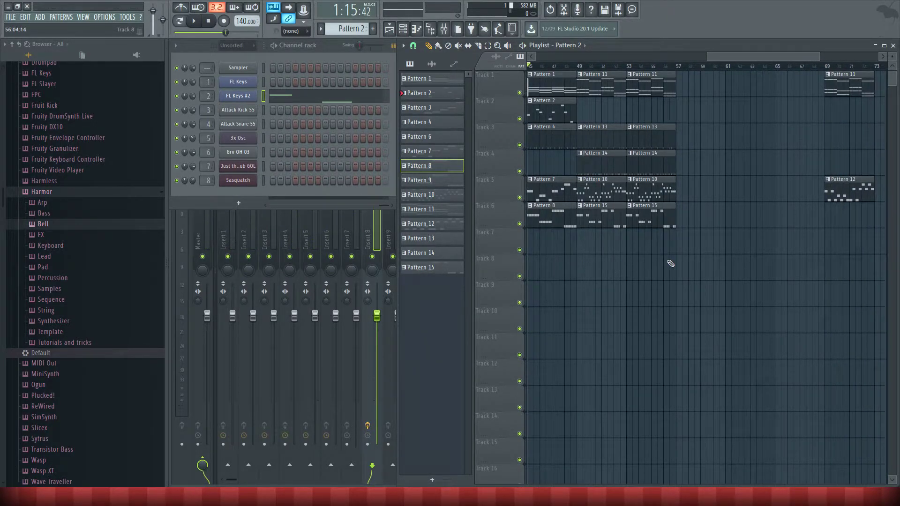
scroll(623, 305, right, 1)
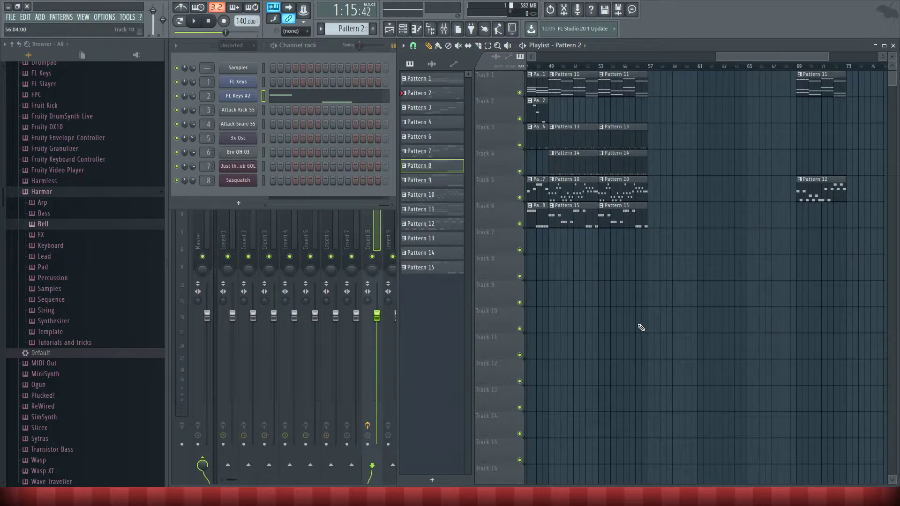
scroll(638, 233, right, 2)
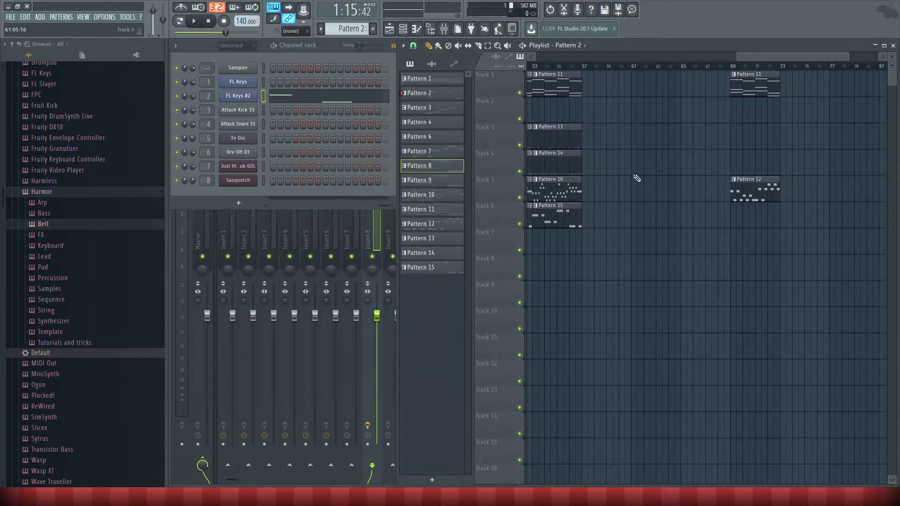
scroll(627, 186, right, 2)
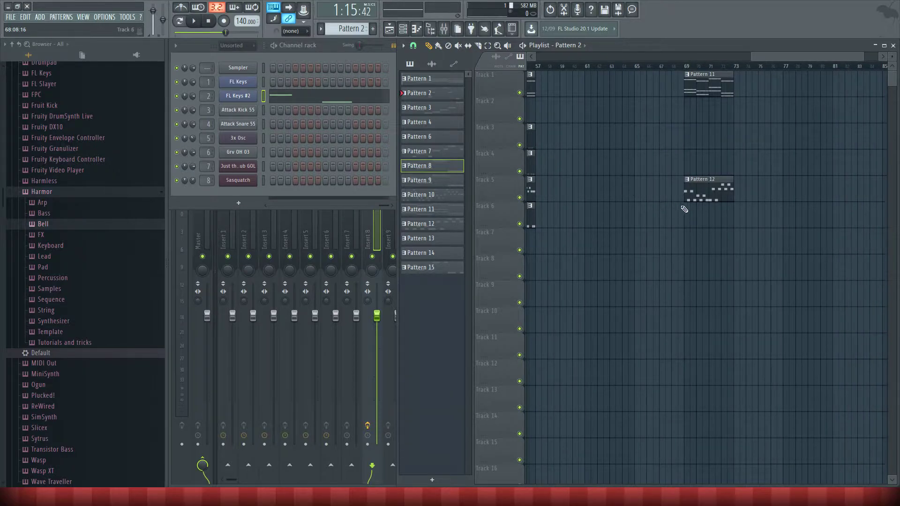
scroll(736, 248, left, 3)
scroll(808, 235, left, 2)
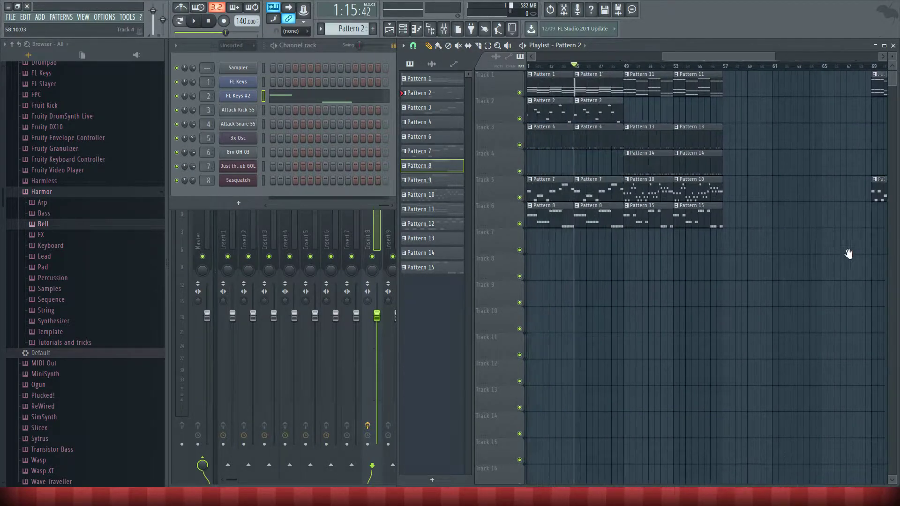
Reopen Pattern 2 from Track 2, inspect its FL Keys #2 notes in the piano roll, and return to the playlist.
double_click(549, 107)
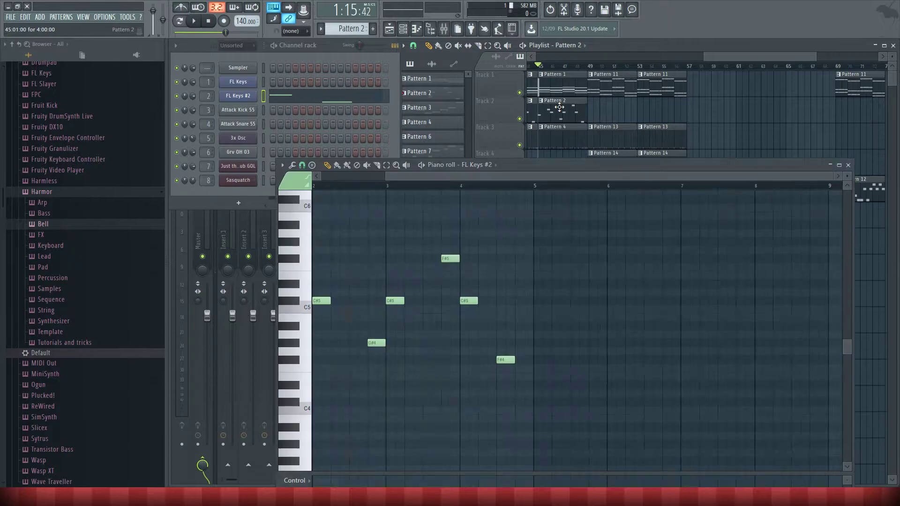
scroll(494, 261, up, 4)
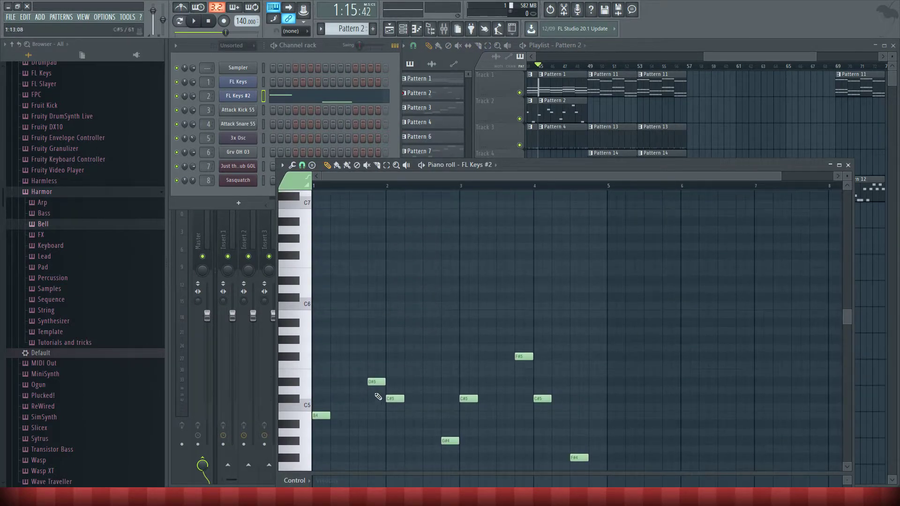
click(556, 112)
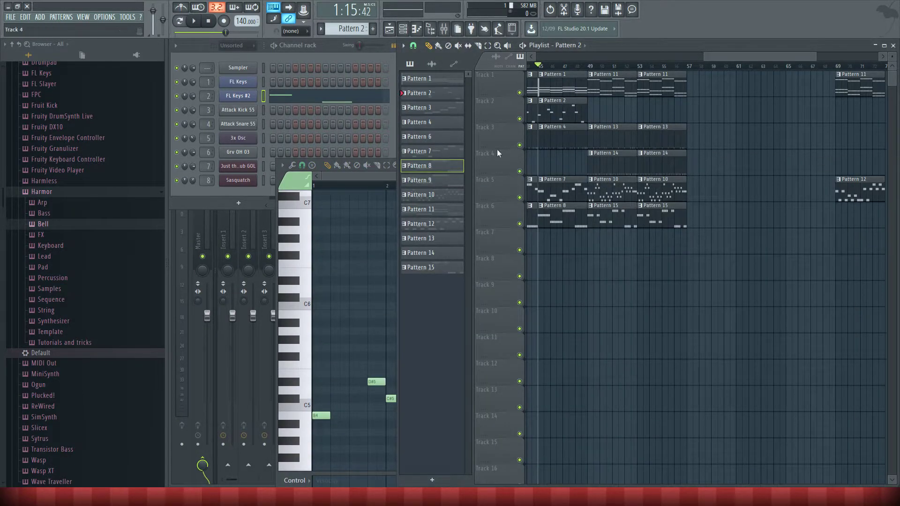
Close the piano roll and look over the playlist arrangement between bars 15 and 57.
click(383, 192)
click(851, 166)
scroll(885, 275, left, 8)
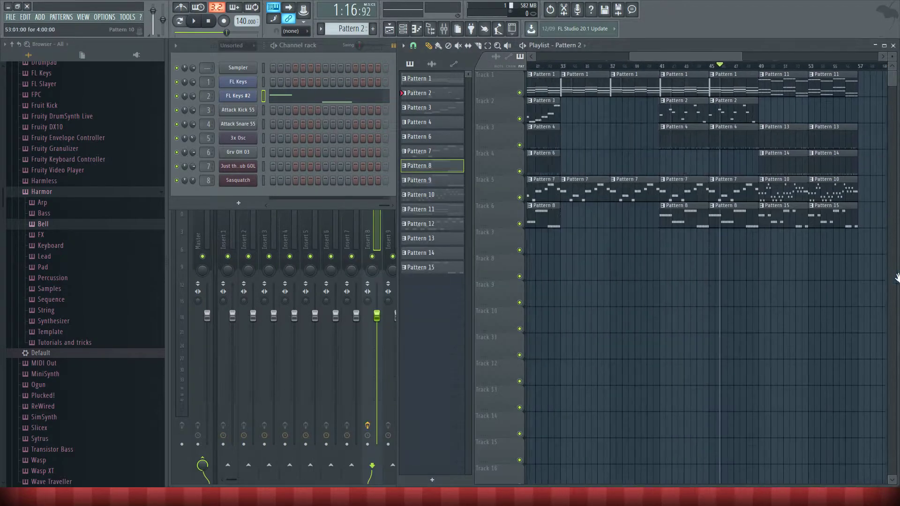
scroll(613, 356, right, 8)
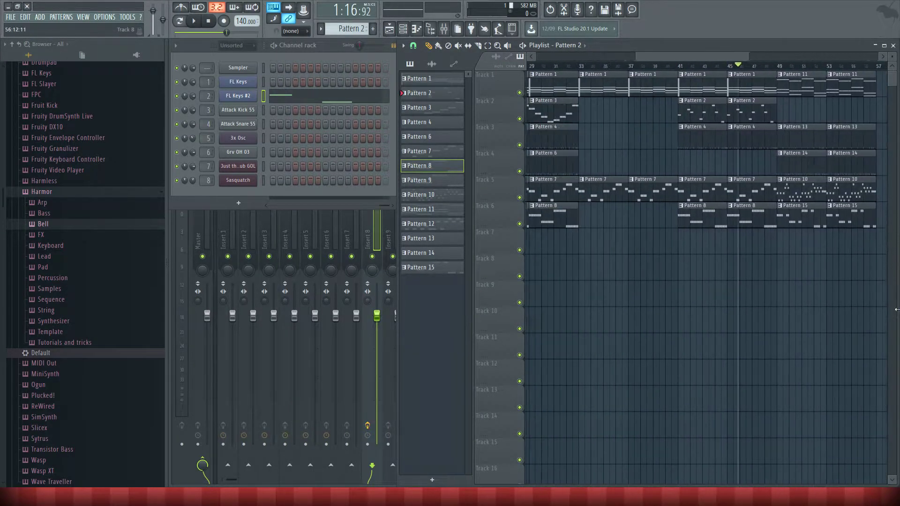
scroll(677, 202, left, 6)
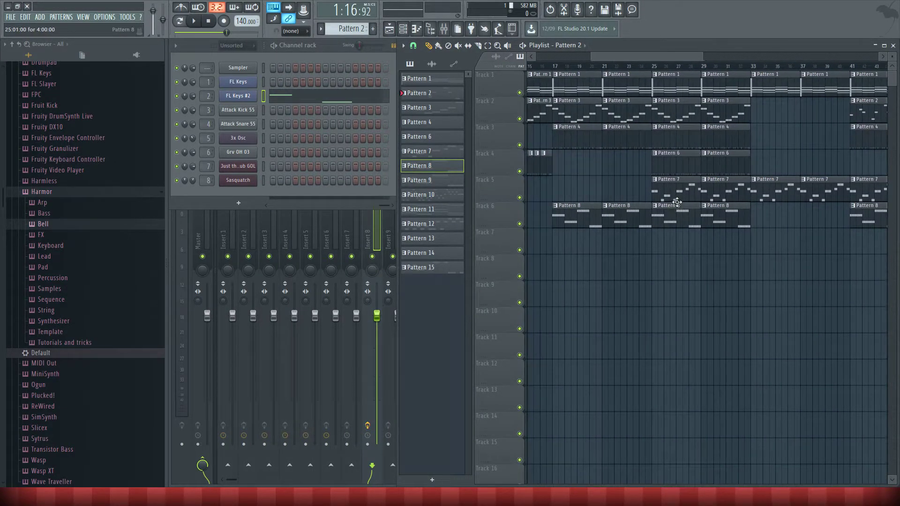
Bring the channel rack forward, open the Pattern 7 clip on Track 5, and close its piano roll.
click(234, 203)
click(384, 52)
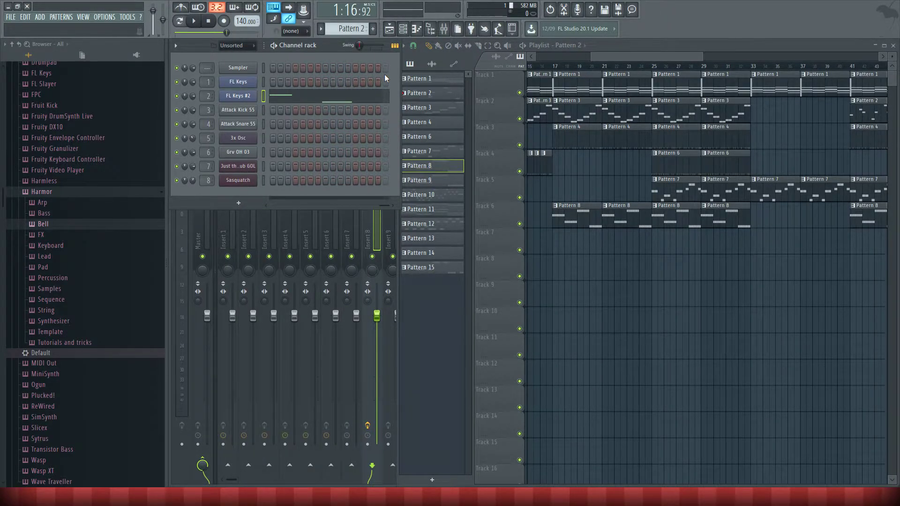
double_click(672, 184)
click(849, 168)
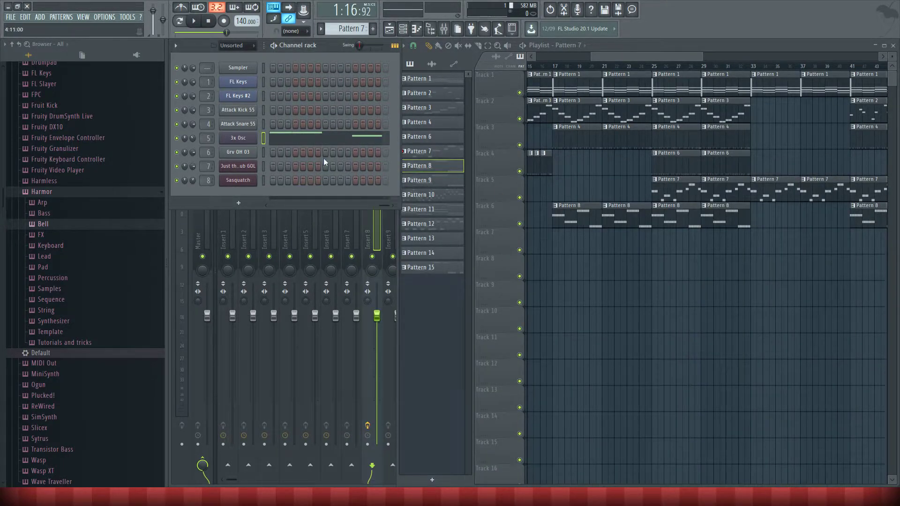
right_click(233, 171)
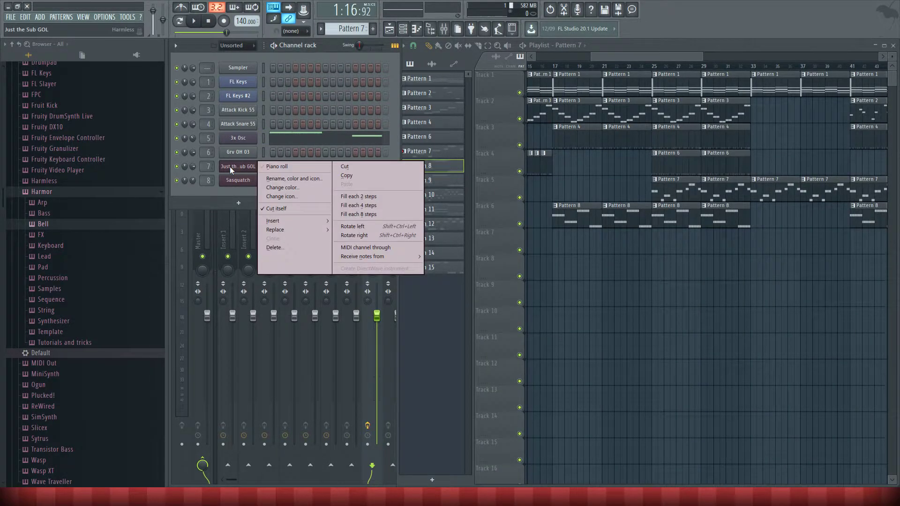
click(280, 245)
click(530, 274)
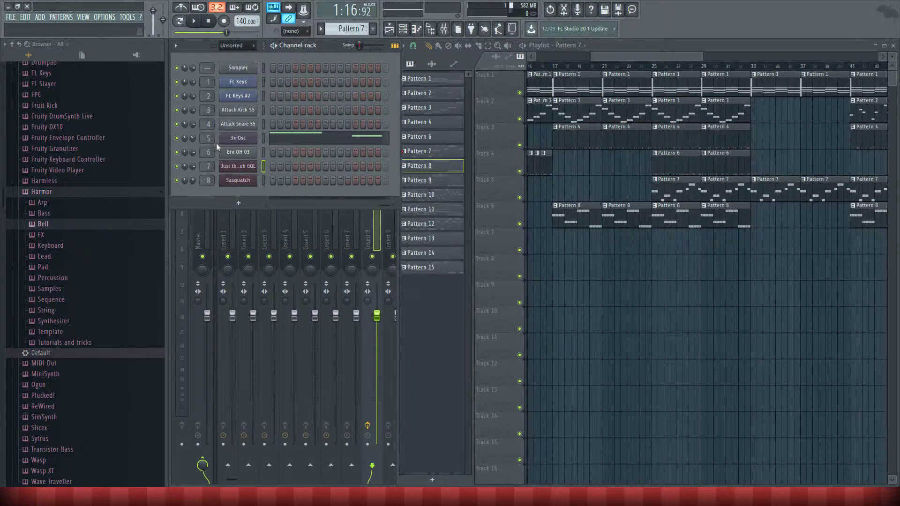
right_click(248, 166)
Replace the 3x Osc instrument with Sytrus.
click(249, 137)
right_click(248, 139)
mouse_move(276, 211)
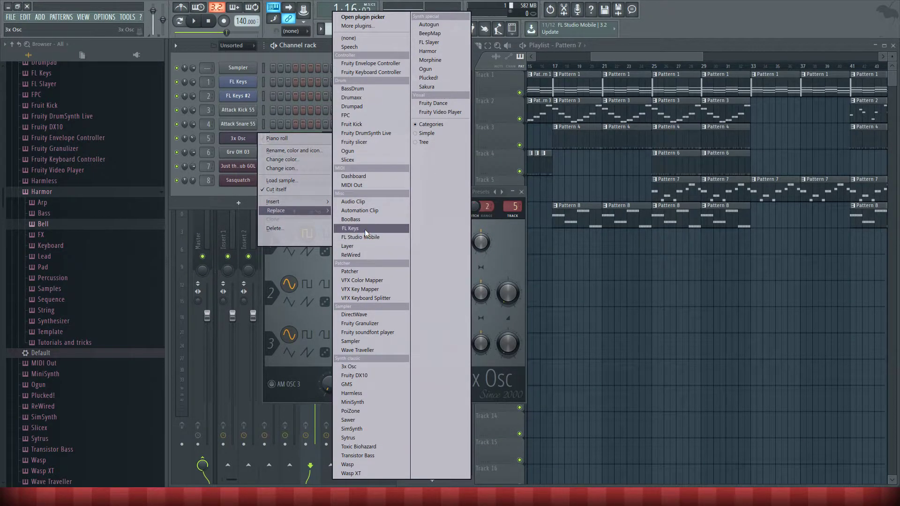
click(359, 437)
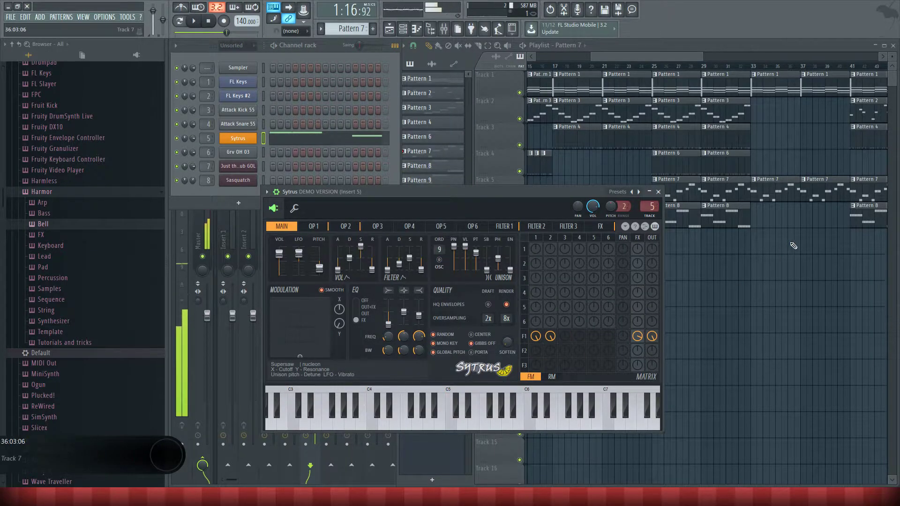
Lower the Sytrus channel volume to about 46% and place the playback position just before bar 25.
drag(631, 60, 640, 60)
click(619, 66)
scroll(576, 185, left, 1)
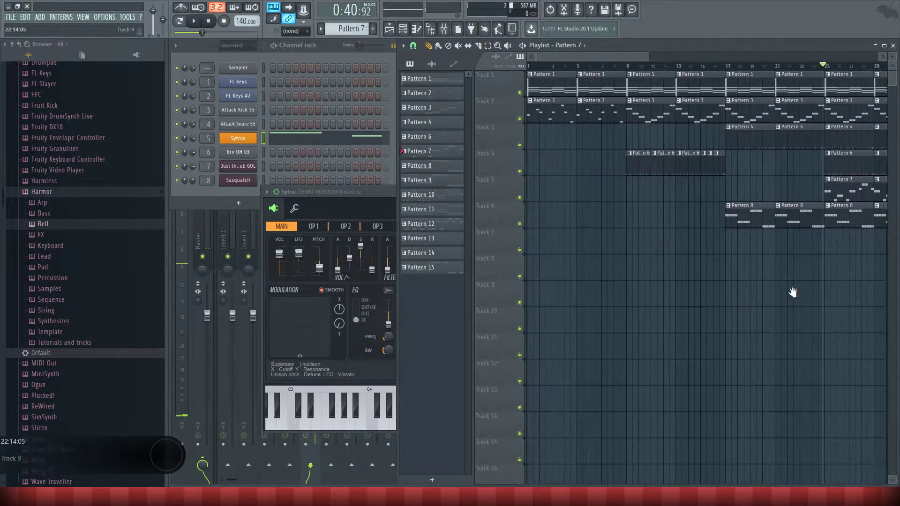
click(389, 199)
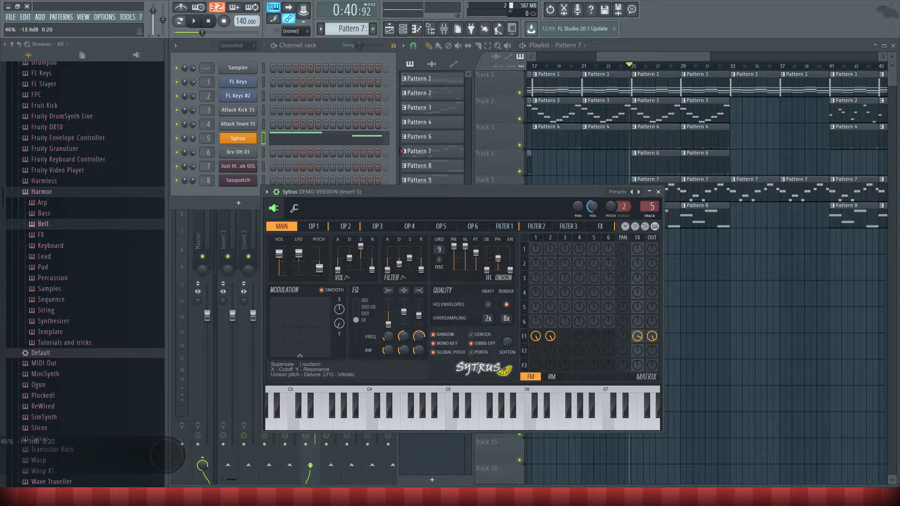
click(623, 66)
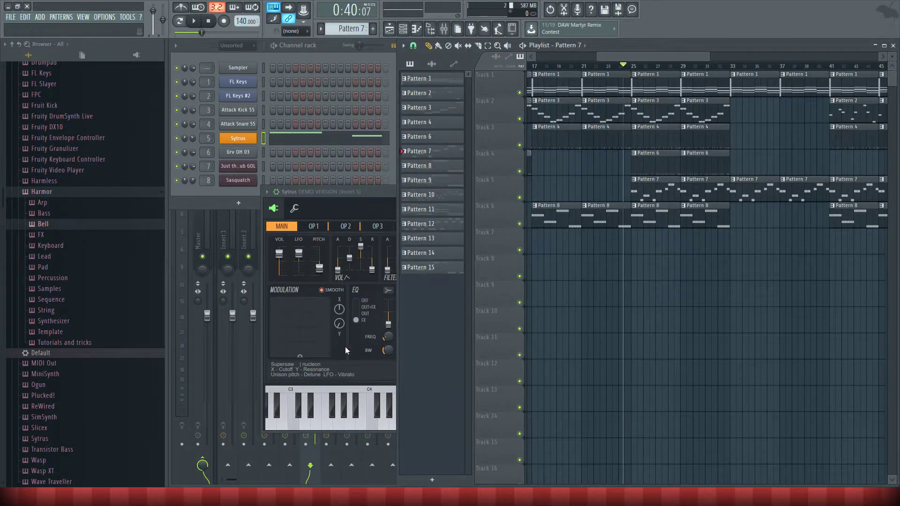
Play the song from just before bar 25 with the Sytrus window open, and stop playback.
click(281, 192)
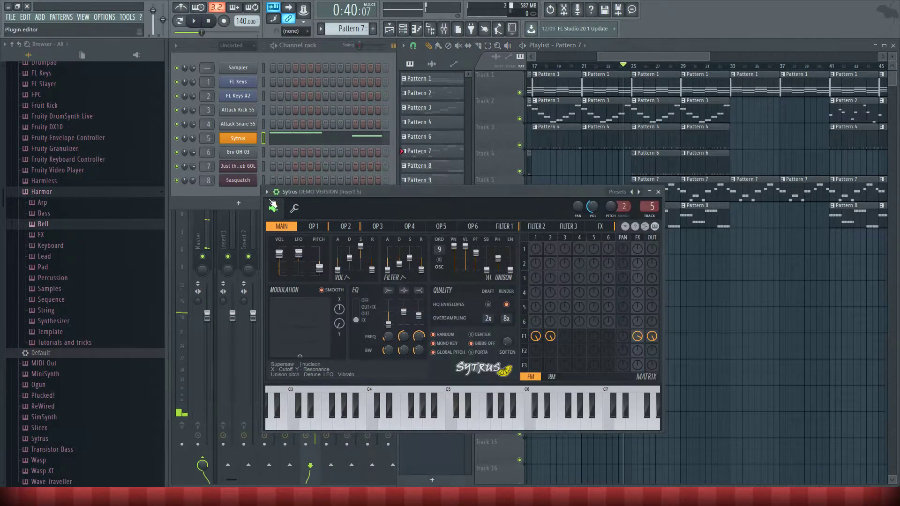
click(267, 192)
click(494, 191)
click(197, 24)
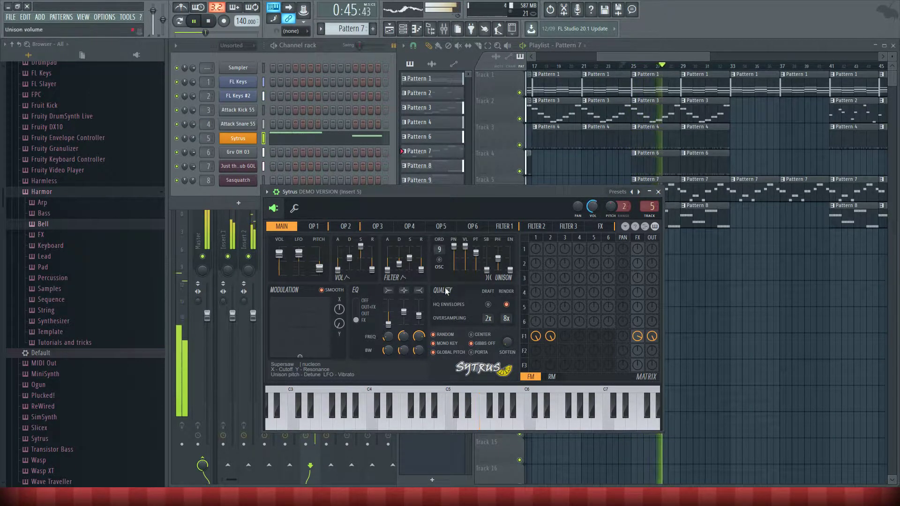
click(208, 21)
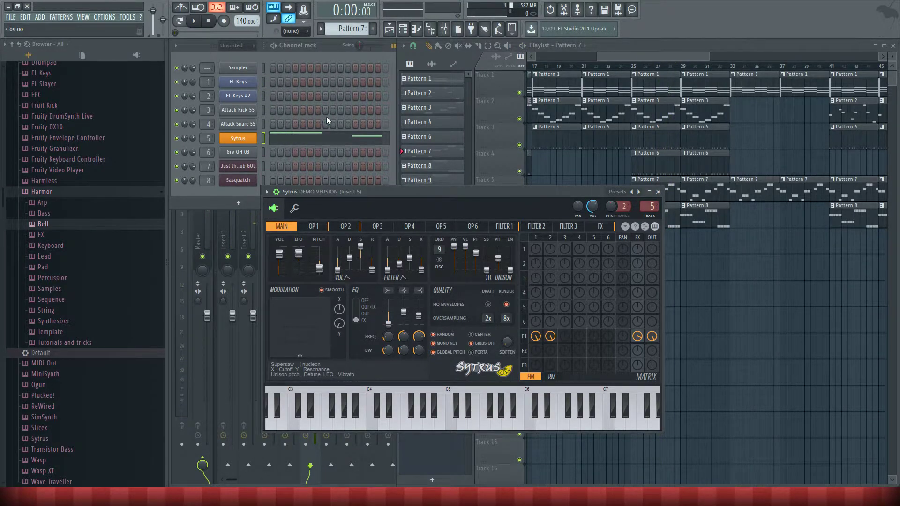
Browse the Sytrus presets and load the Edgy pad preset.
click(266, 192)
click(281, 219)
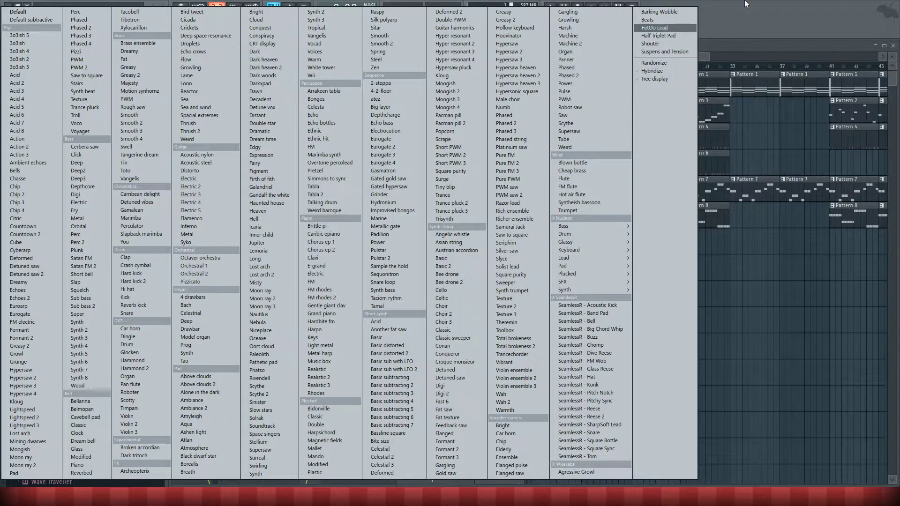
click(336, 3)
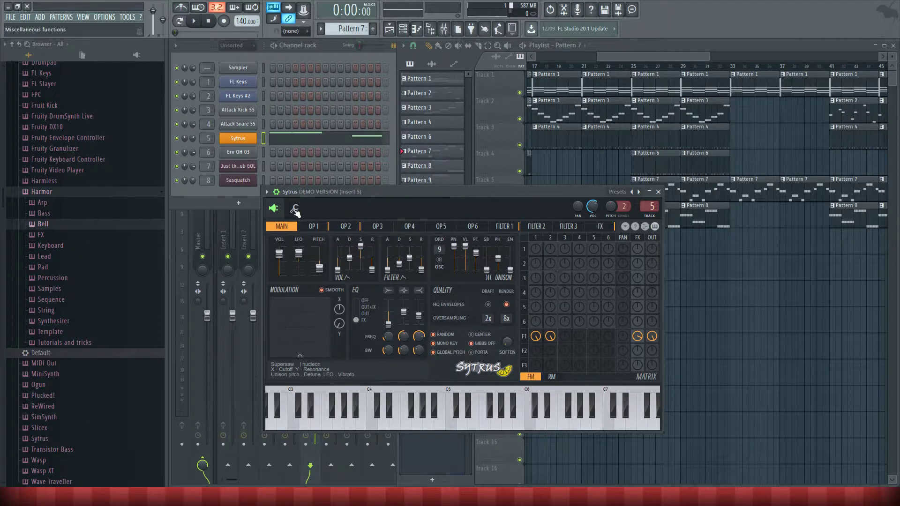
click(267, 192)
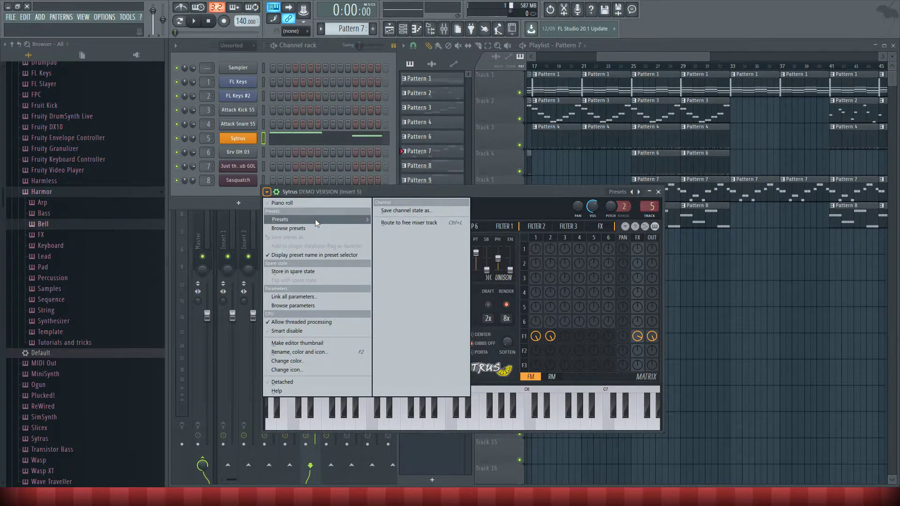
click(312, 229)
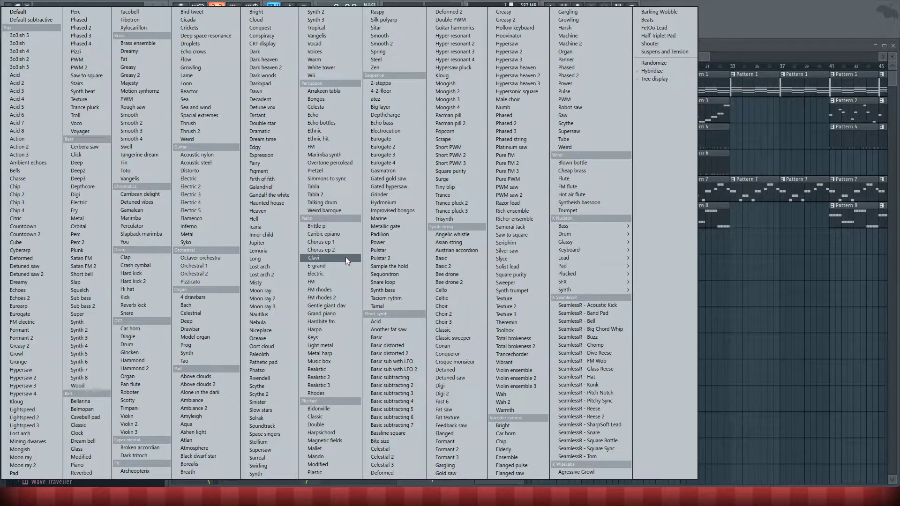
click(264, 147)
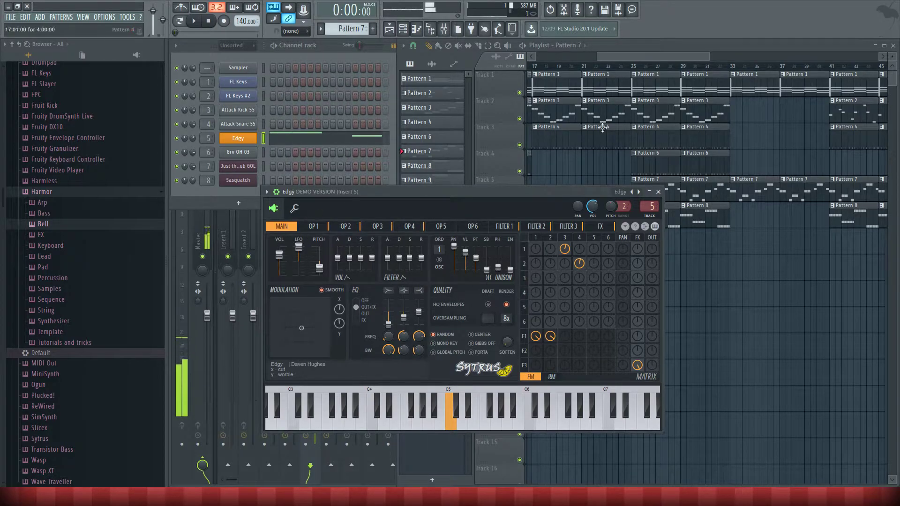
Audition the Edgy preset by playing the song briefly from bar 25.
click(634, 63)
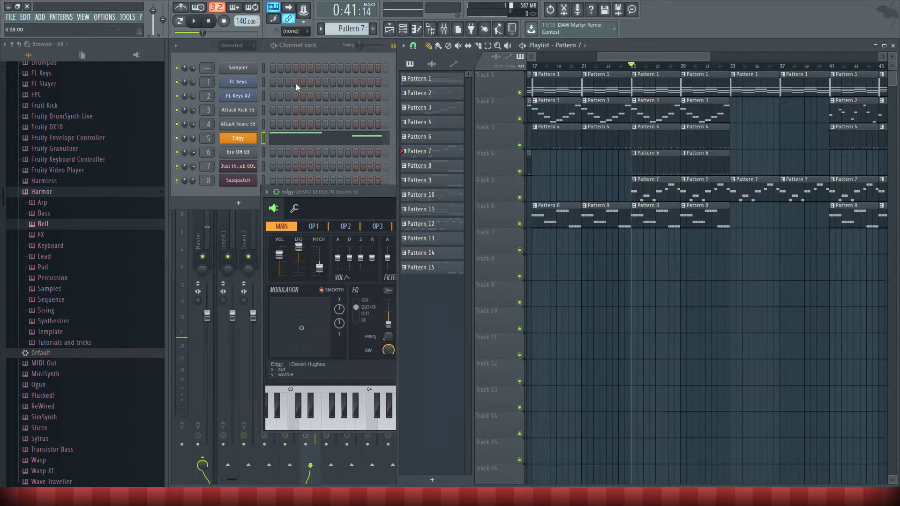
click(193, 21)
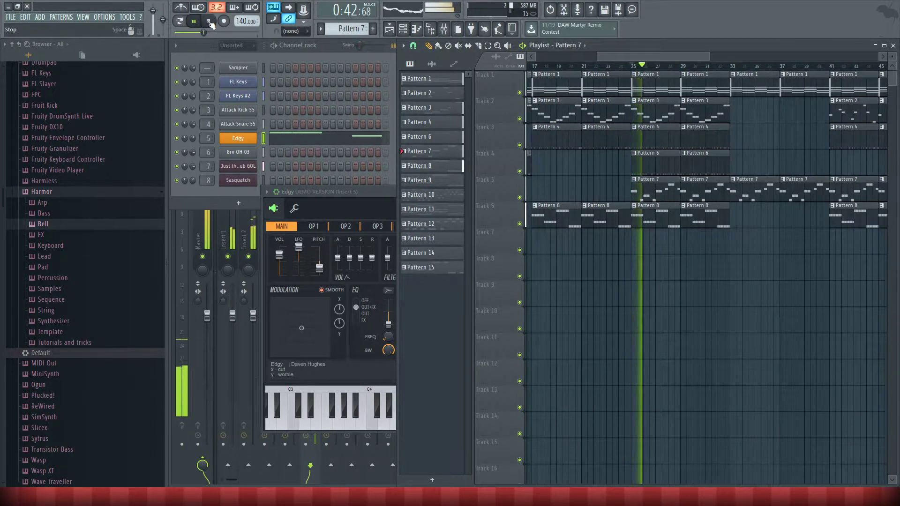
click(209, 22)
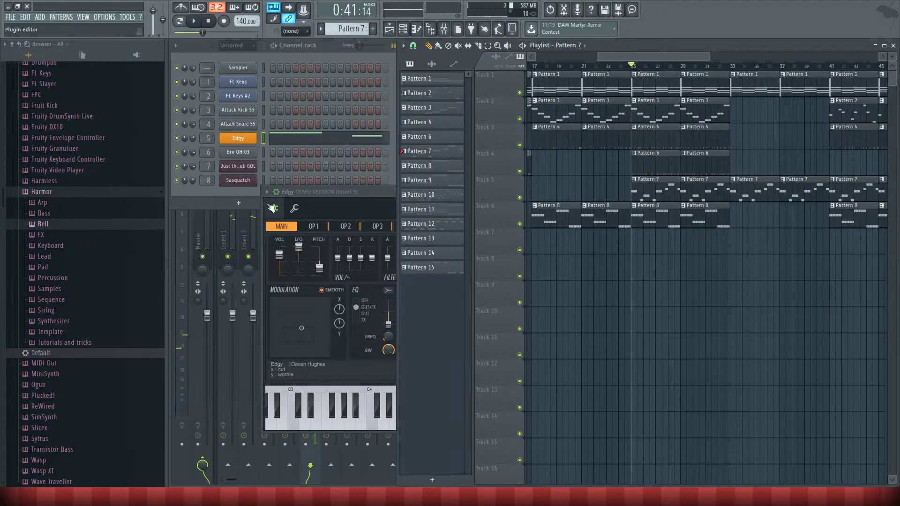
Load the Hell pad preset into Sytrus.
click(267, 192)
click(277, 221)
click(267, 192)
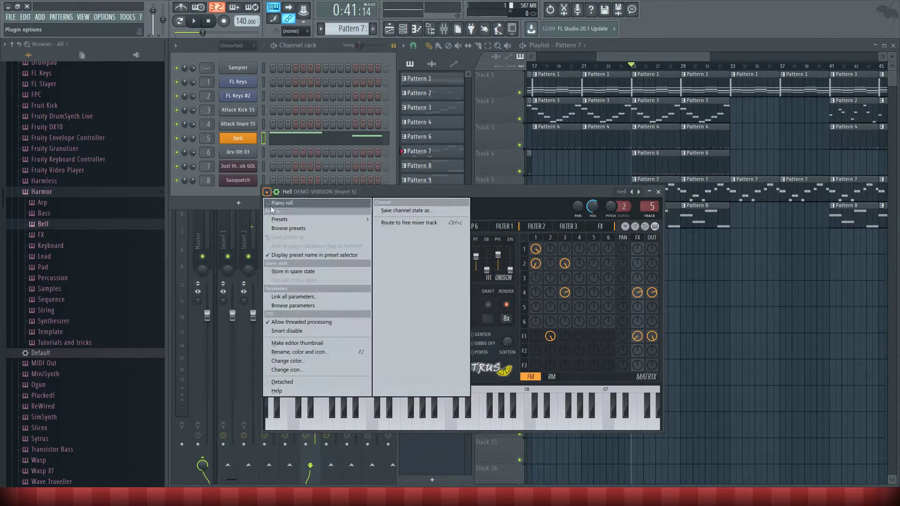
click(268, 191)
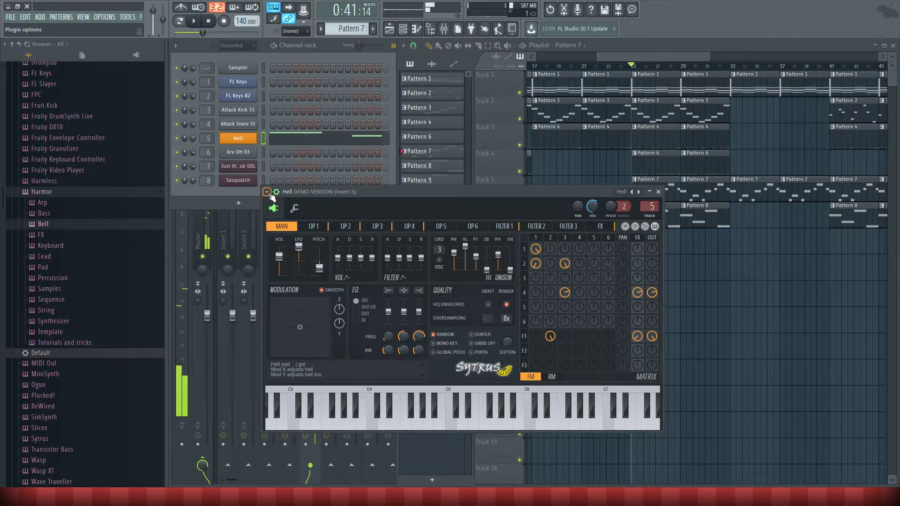
Audition the Hell preset within the song, stop playback, and set the playback position back to bar 25.
click(194, 21)
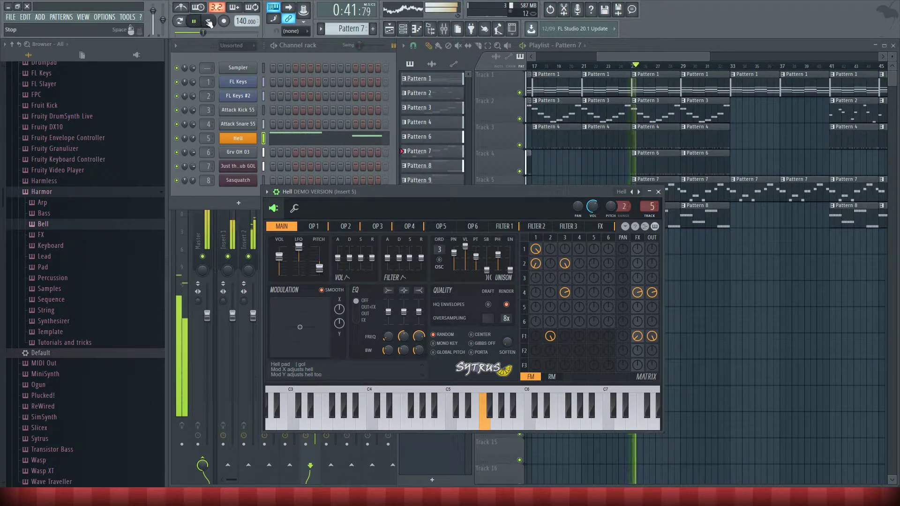
click(206, 21)
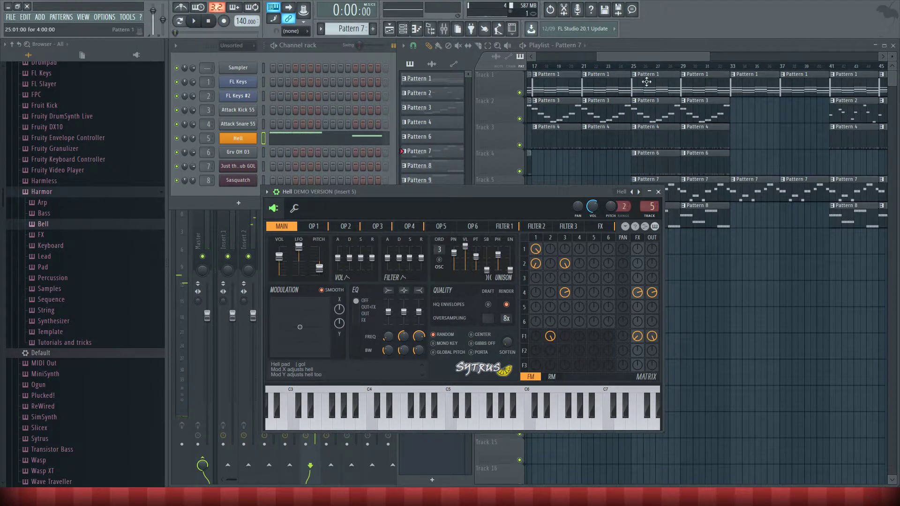
click(633, 67)
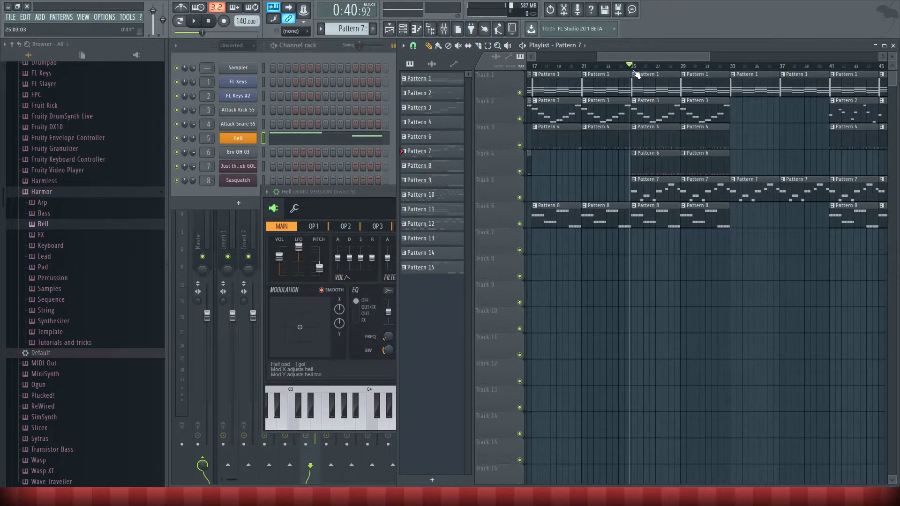
drag(632, 69, 632, 70)
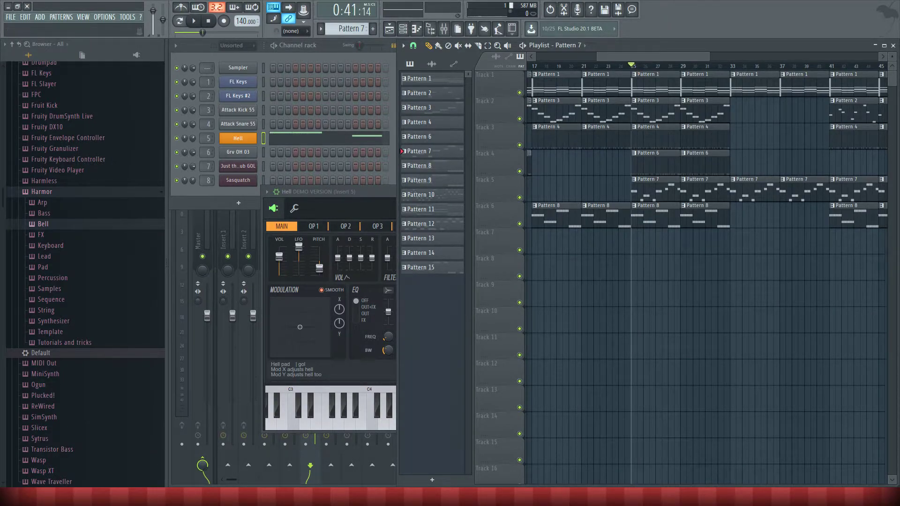
Switch to Discord, view the unread direct message, and open The SkiT Nation's talk-about-anything channel.
click(159, 450)
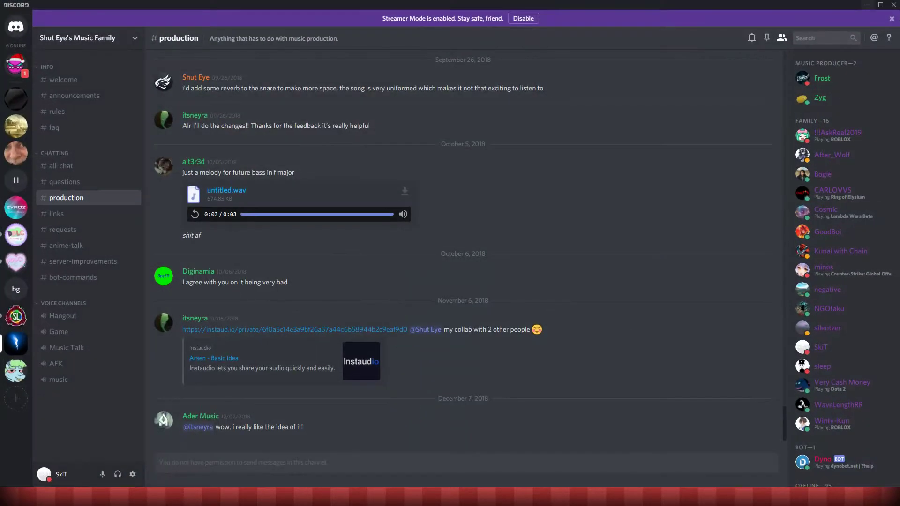
click(21, 71)
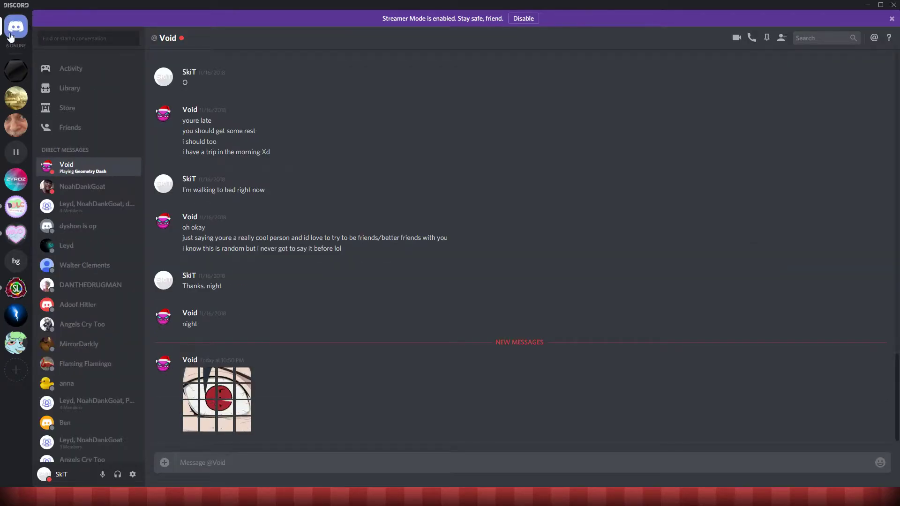
click(13, 71)
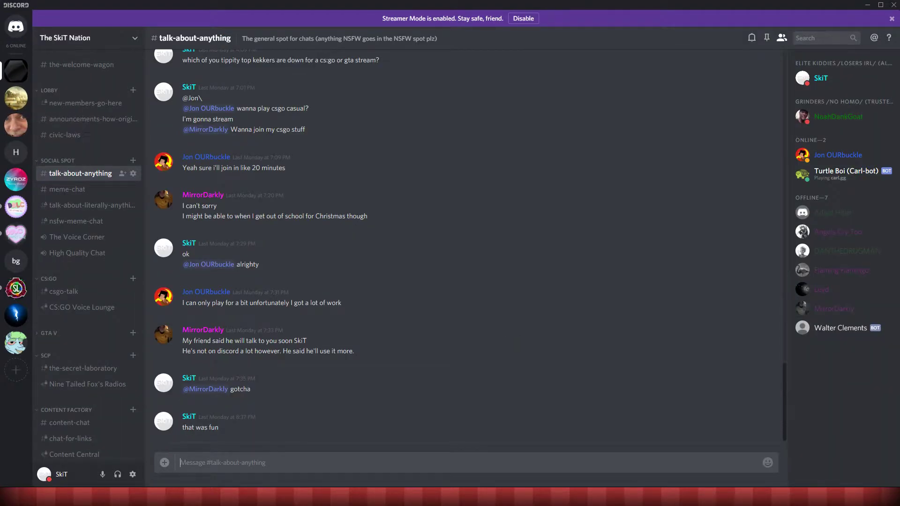
Switch to Chrome, check the recently closed pages, and open the bookmarked YouTube Channel in a new tab.
key(alt+Tab)
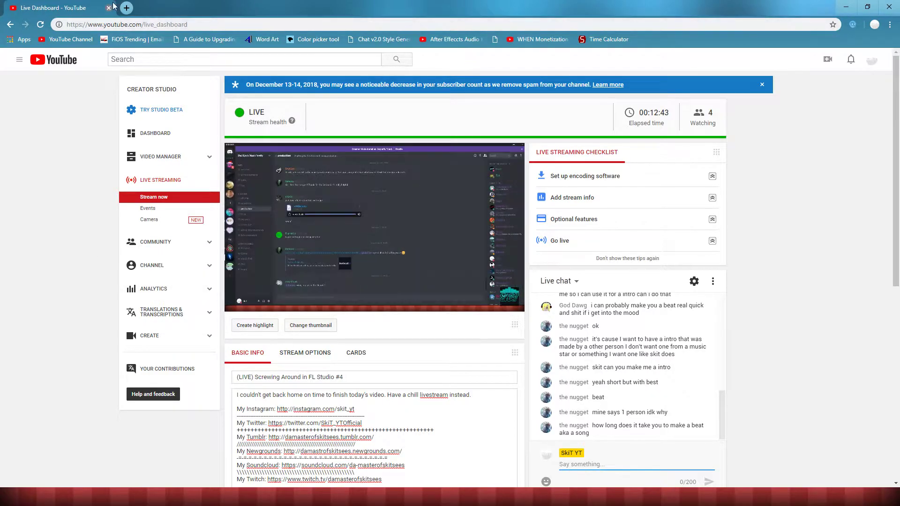
click(889, 24)
mouse_move(806, 76)
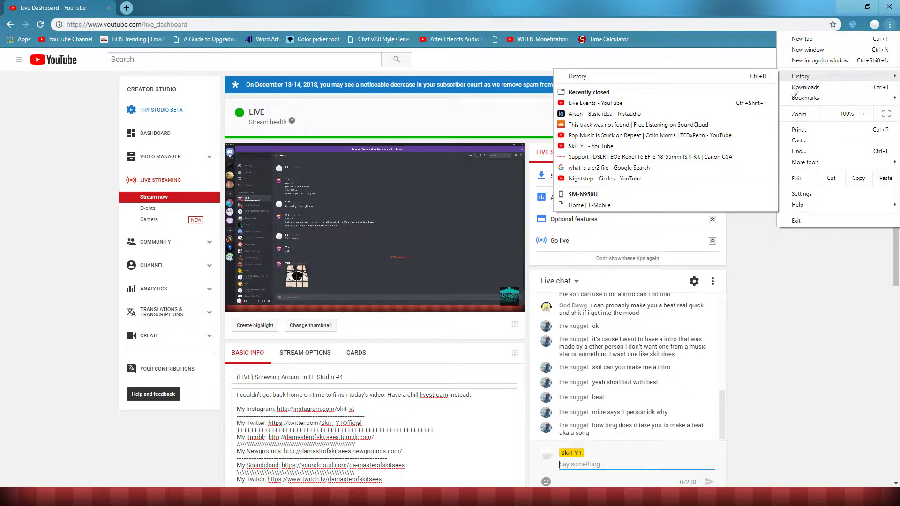
click(637, 4)
click(69, 39)
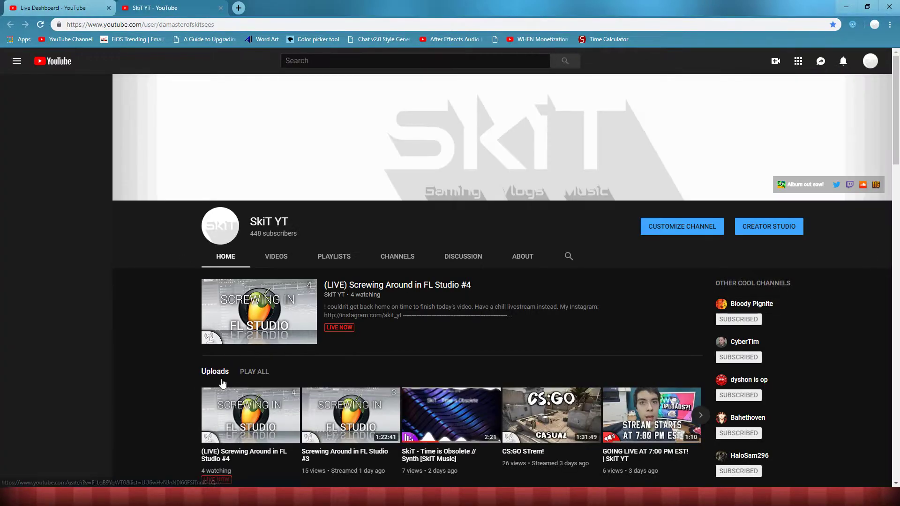
Open the SkiT - Time is Obsolete video from the channel's uploads, pause it, and look over its description and comments.
scroll(446, 374, down, 3)
click(438, 313)
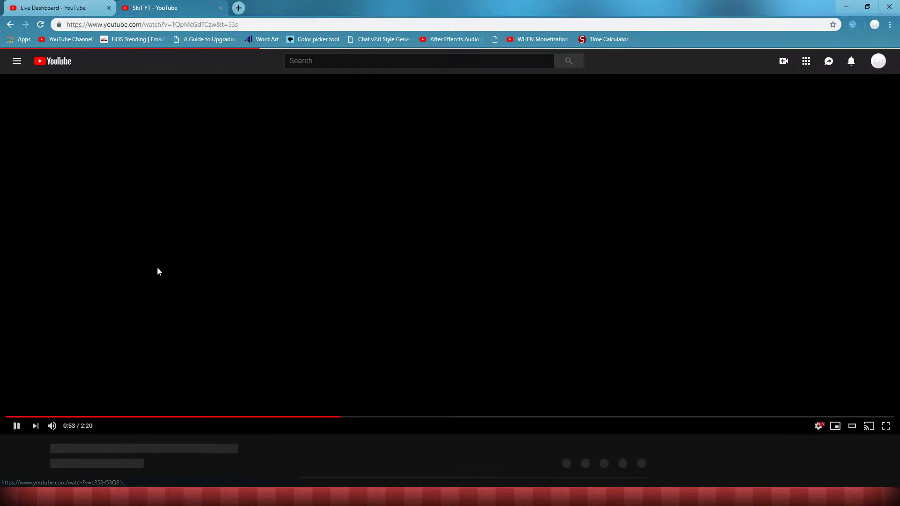
click(16, 426)
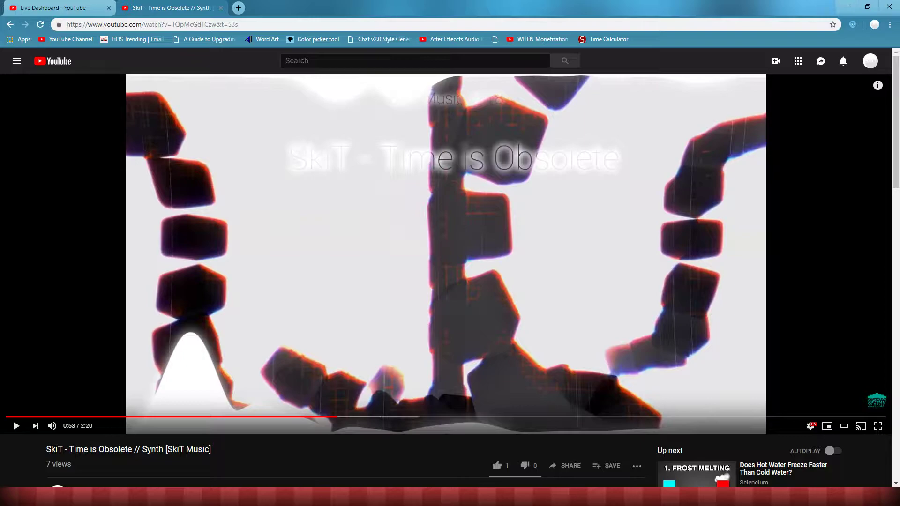
scroll(362, 463, down, 9)
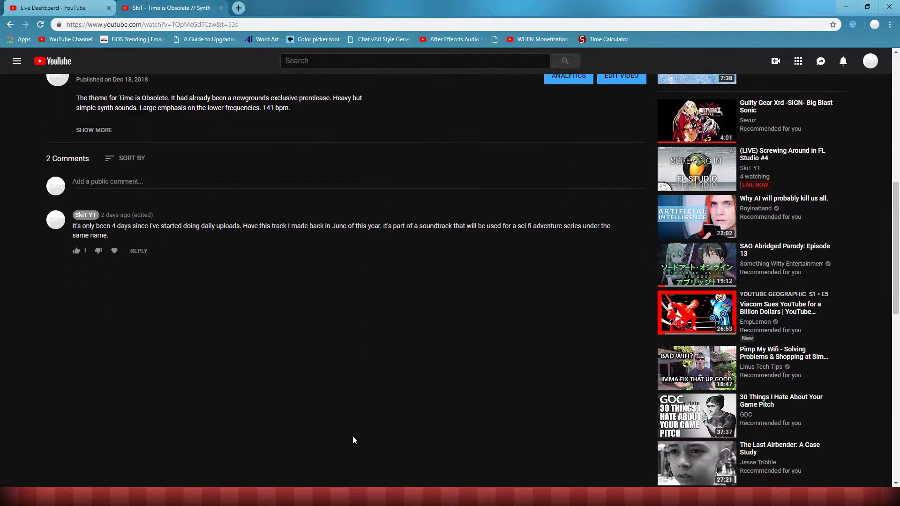
scroll(223, 348, up, 9)
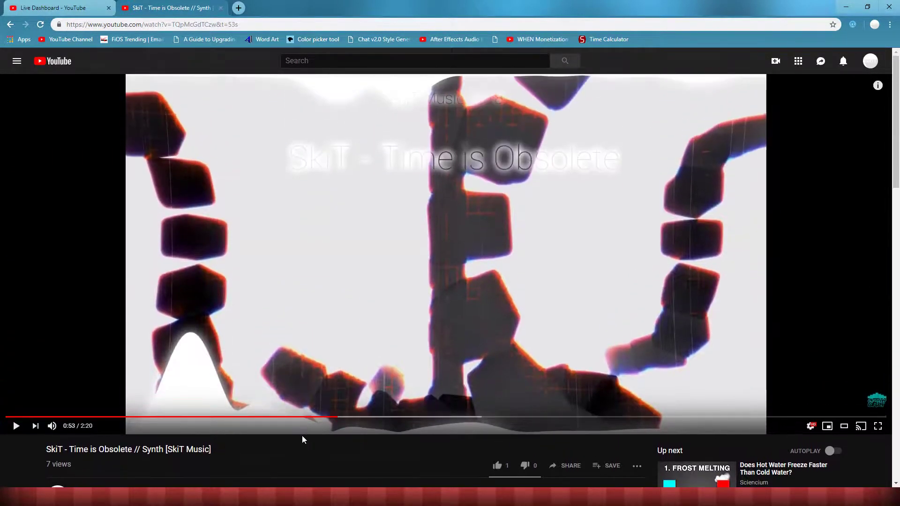
Rewind the video to its start, skip to 0:14, and play a few seconds before pausing.
click(7, 416)
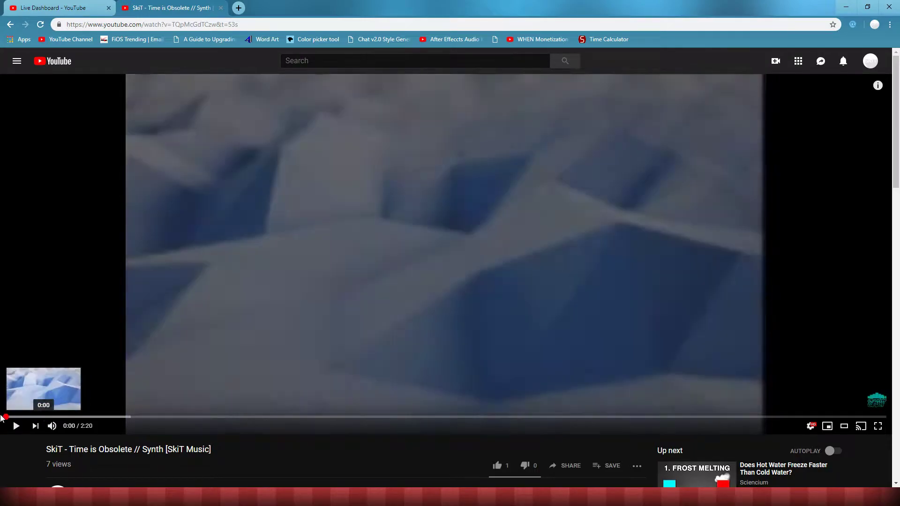
scroll(467, 421, down, 3)
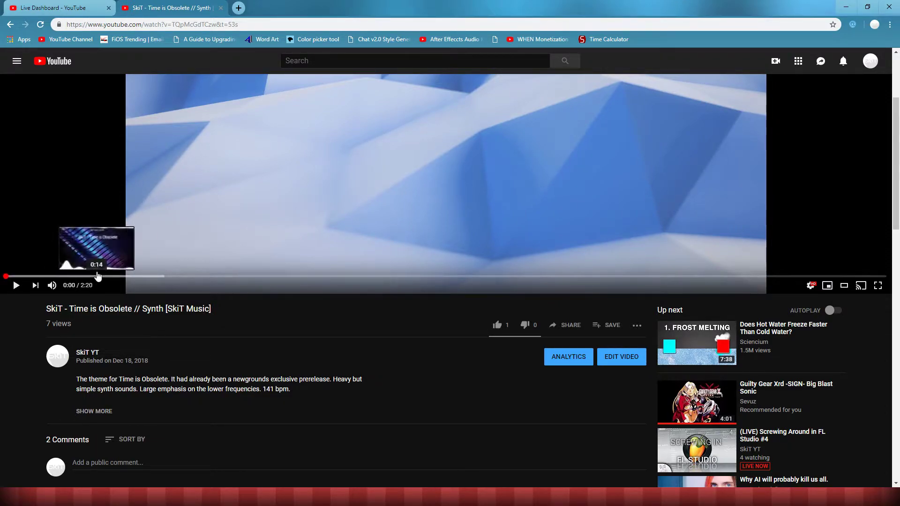
click(96, 276)
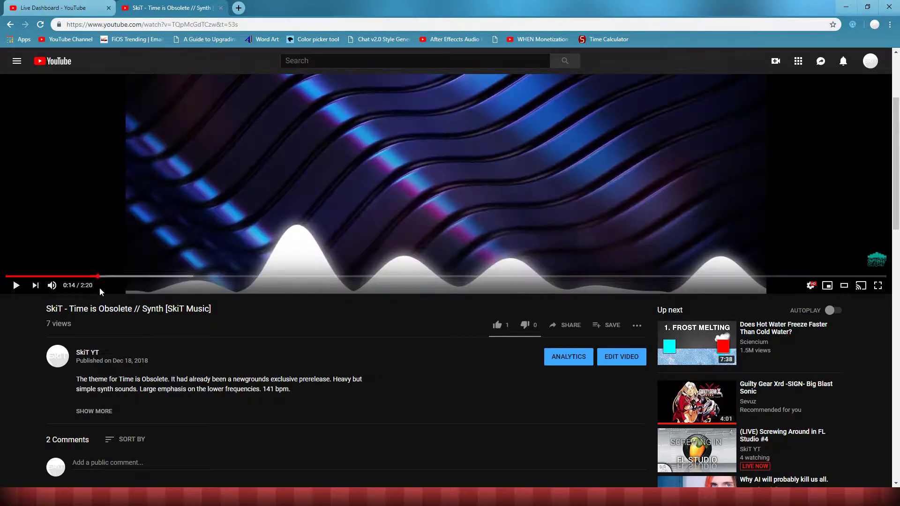
click(7, 290)
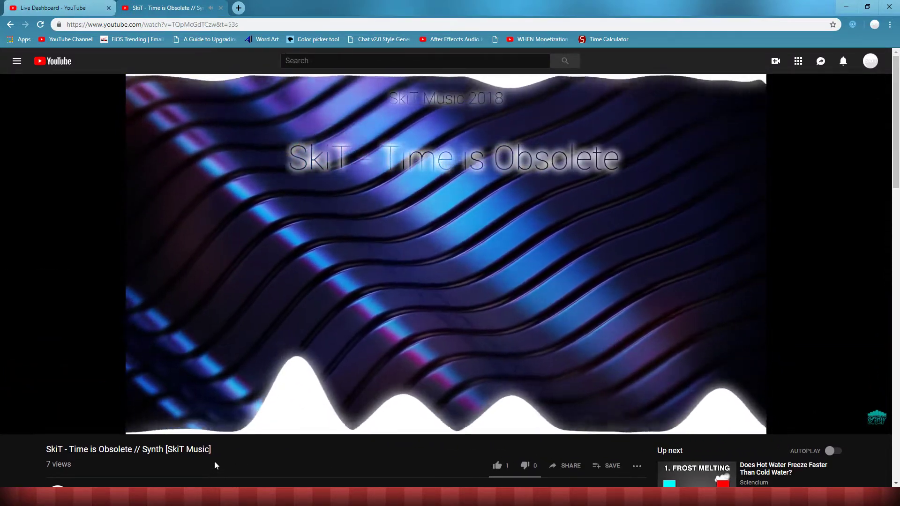
click(17, 424)
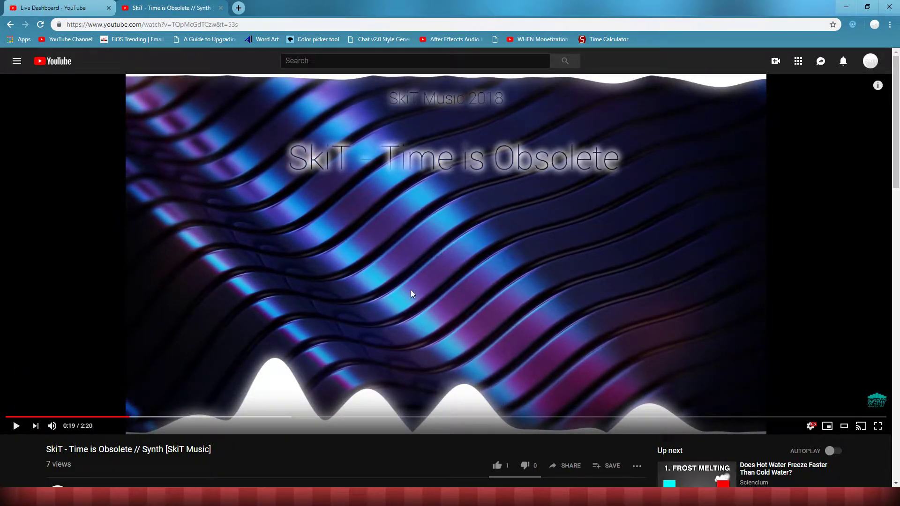
Play short excerpts of the video from about 0:41 and about 1:00, pausing after each.
click(264, 416)
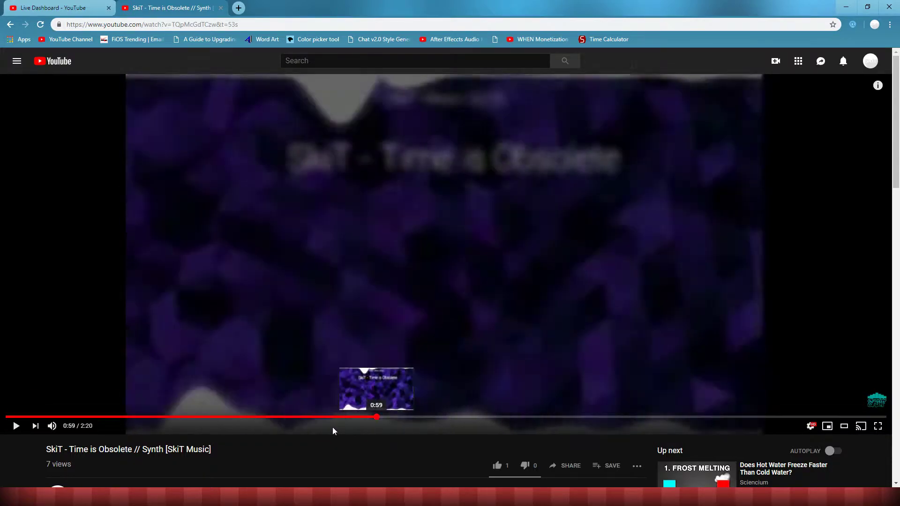
click(12, 432)
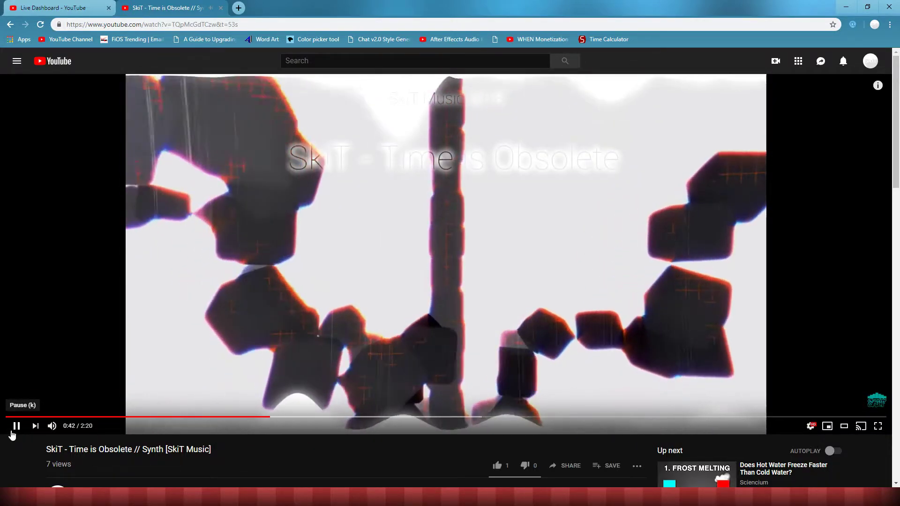
click(12, 435)
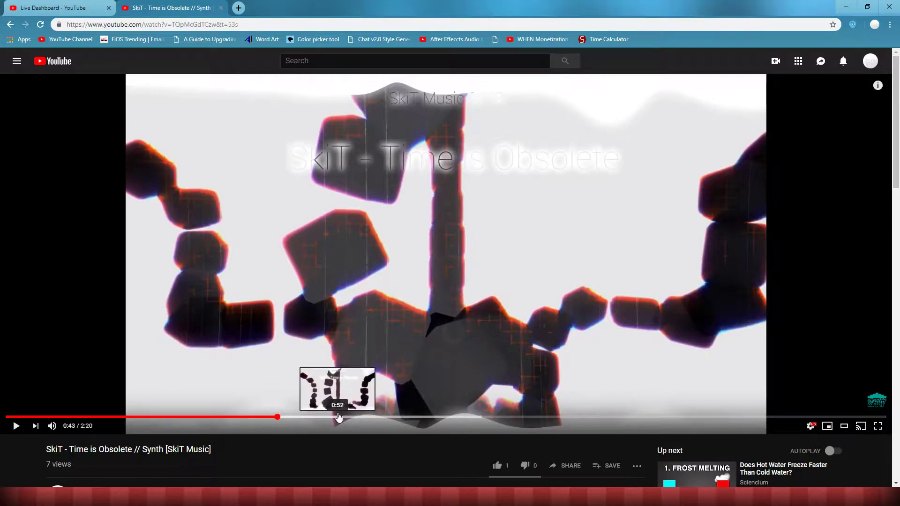
click(388, 417)
click(9, 432)
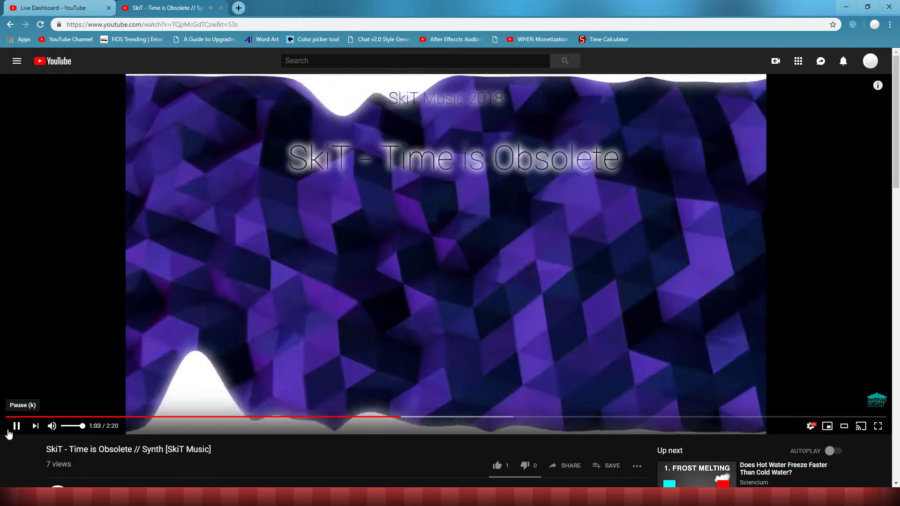
click(8, 431)
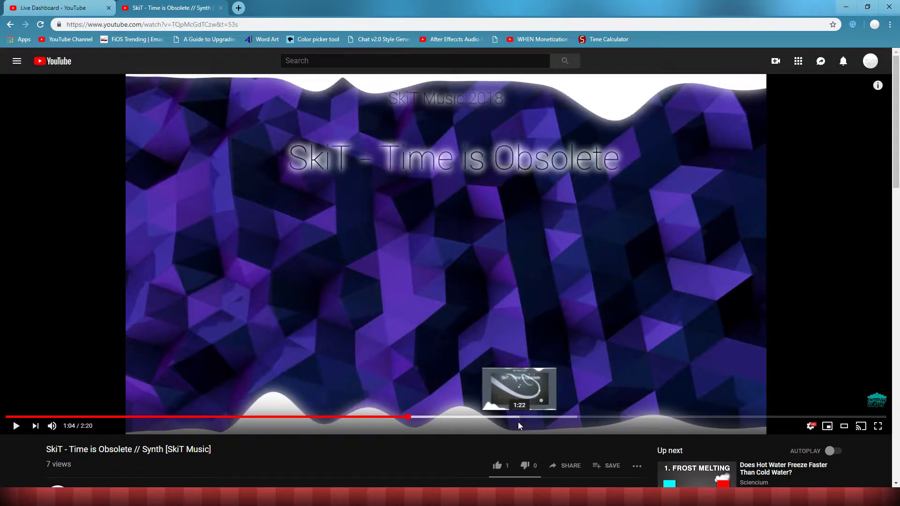
Skip through the second half of the video, play a passage near its end, and pause it.
scroll(488, 430, down, 2)
scroll(459, 424, up, 2)
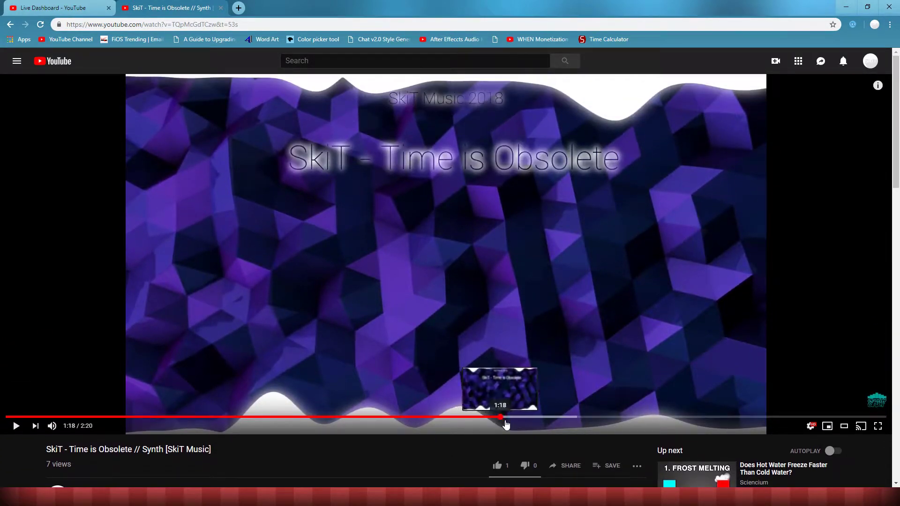
click(502, 417)
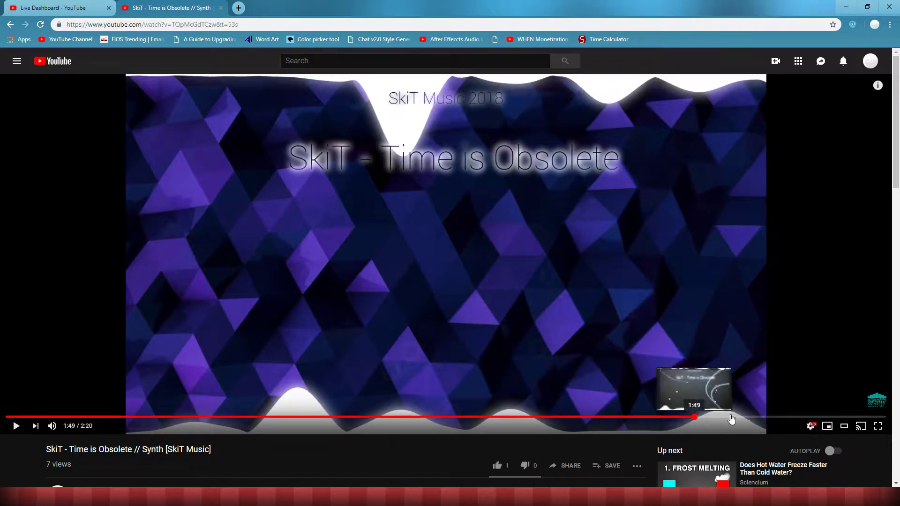
click(735, 417)
click(16, 427)
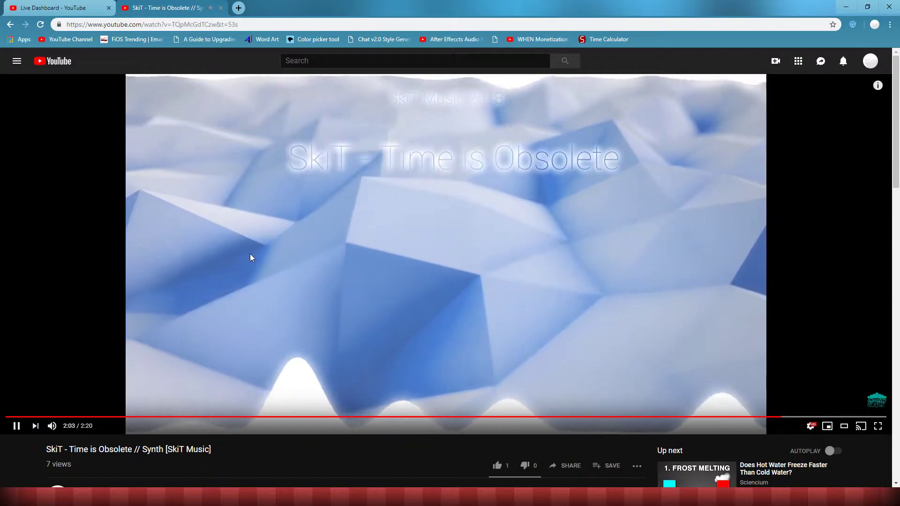
click(788, 342)
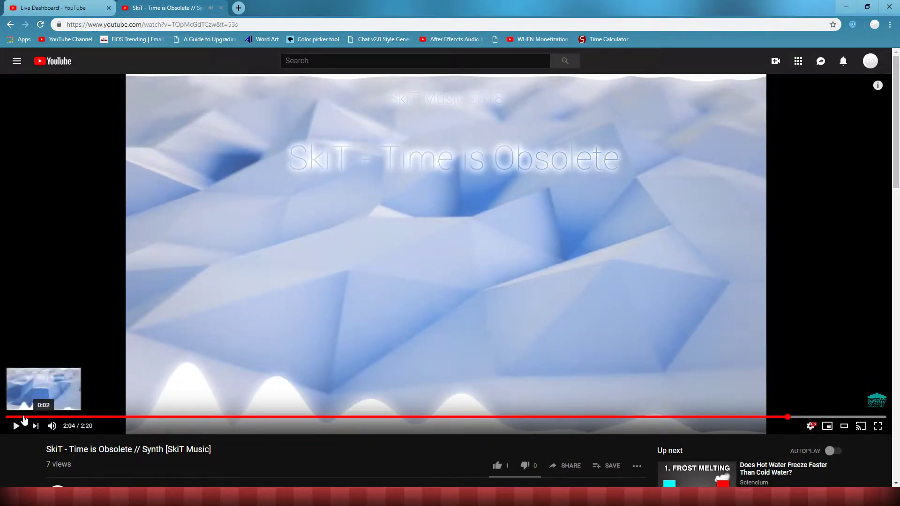
Return the video to 0:00, replay its opening, and pause it.
click(6, 417)
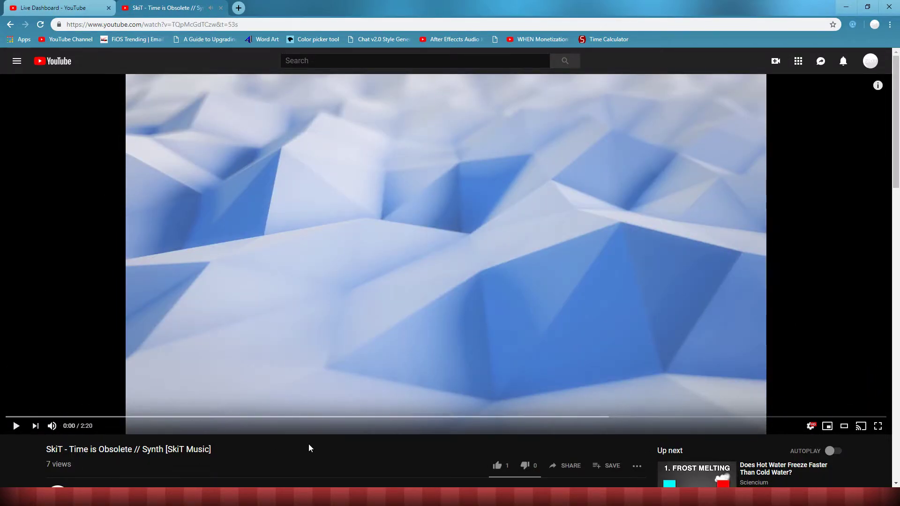
click(290, 261)
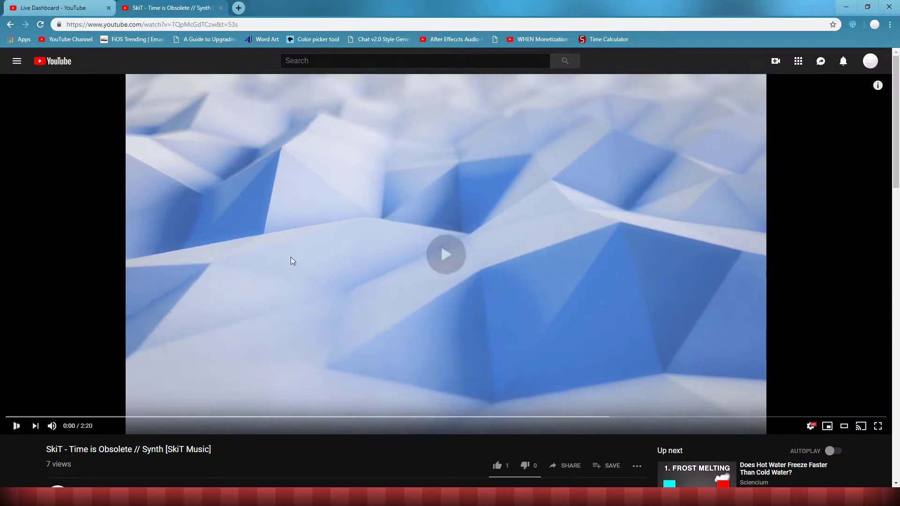
click(2, 408)
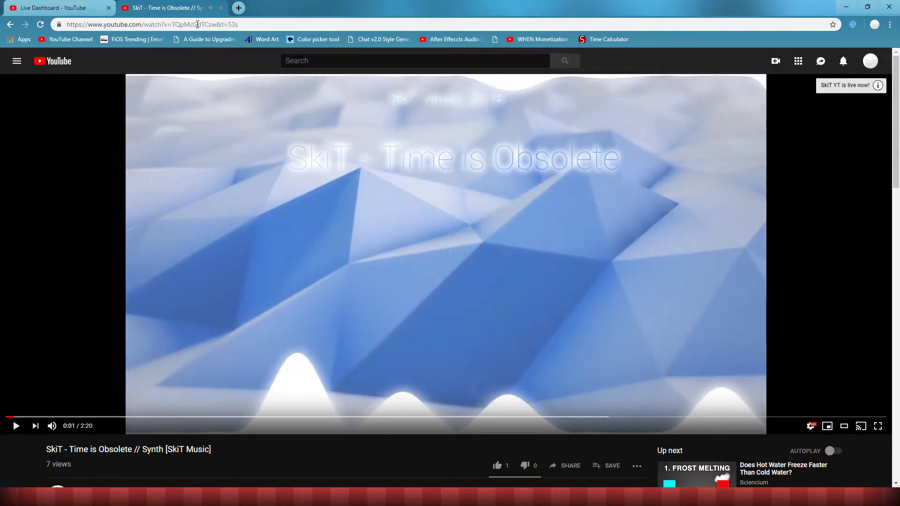
Close the Time is Obsolete video's tab and switch back to FL Studio.
click(221, 8)
mouse_move(220, 497)
click(216, 448)
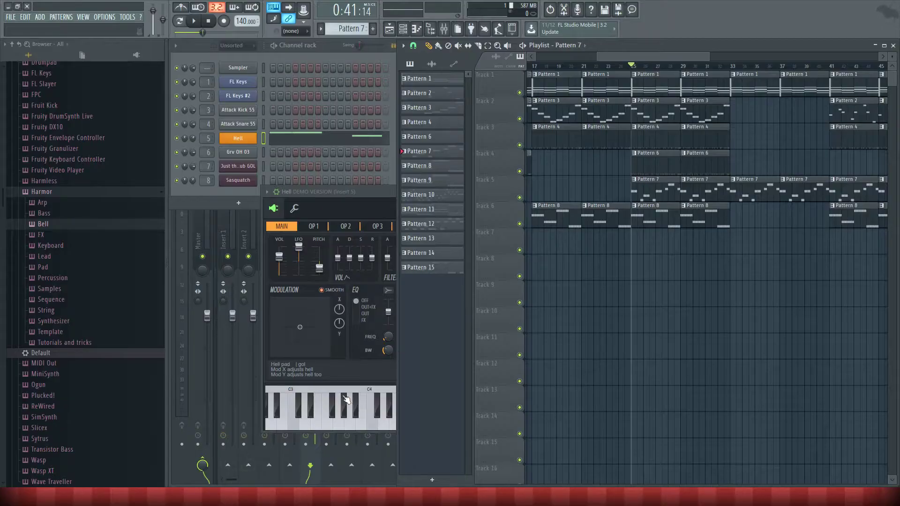
View Pattern 3's FL Keys #2 notes in the piano roll, and close the piano roll.
double_click(582, 112)
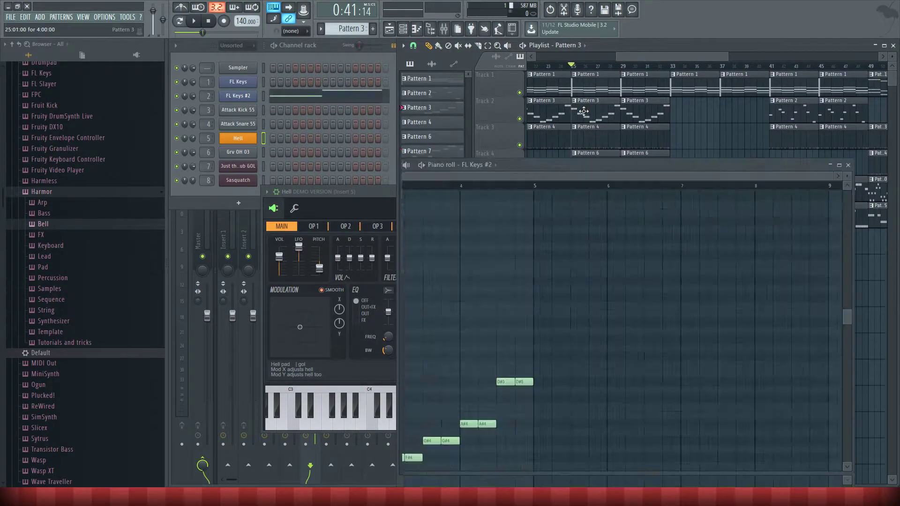
click(424, 168)
click(425, 167)
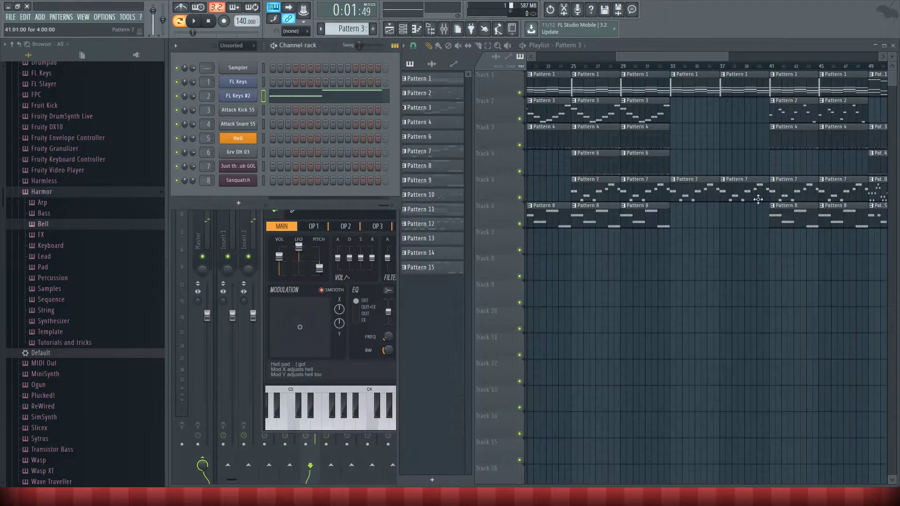
Select Pattern 1 in the playlist and examine how the pattern clips are arranged before and after bar 25.
scroll(661, 181, left, 8)
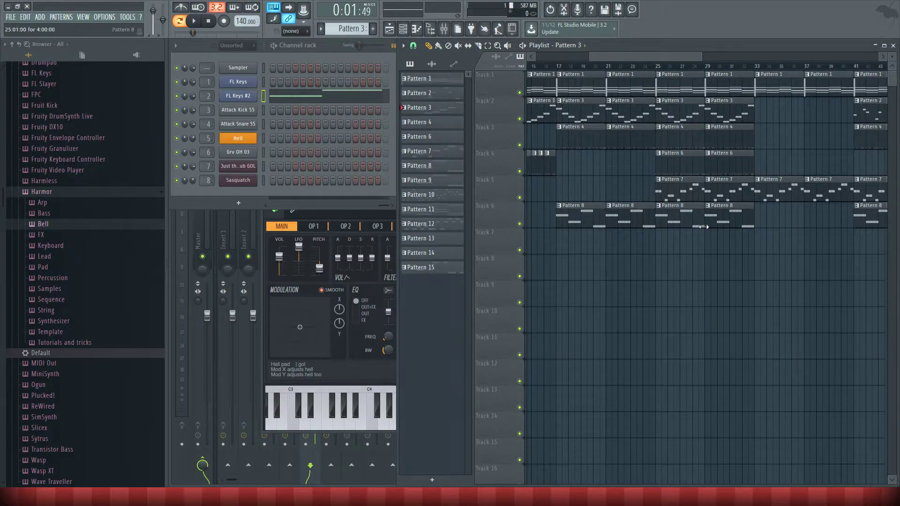
click(609, 81)
scroll(773, 296, left, 10)
scroll(772, 296, right, 13)
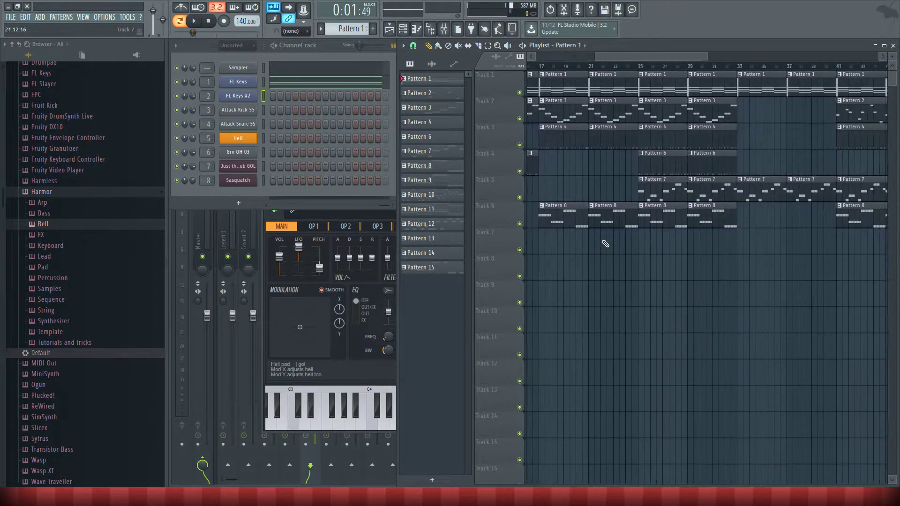
scroll(637, 273, right, 20)
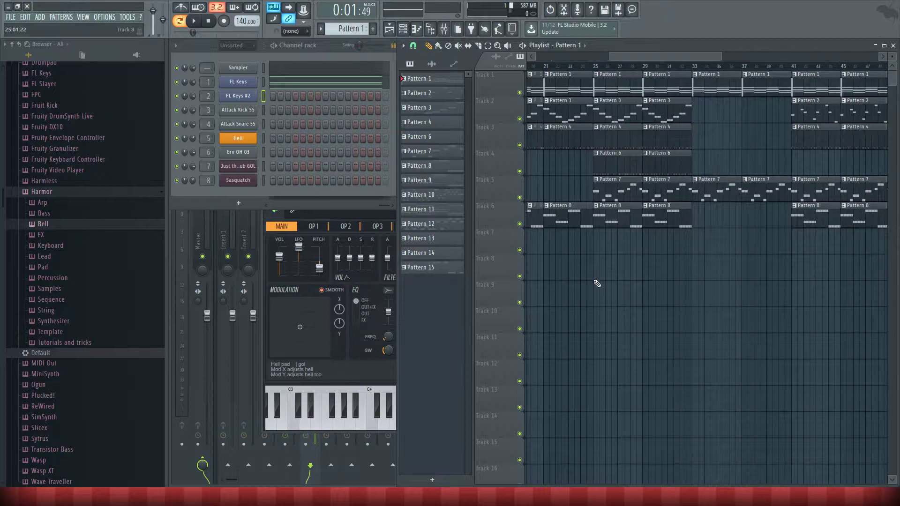
scroll(709, 282, left, 14)
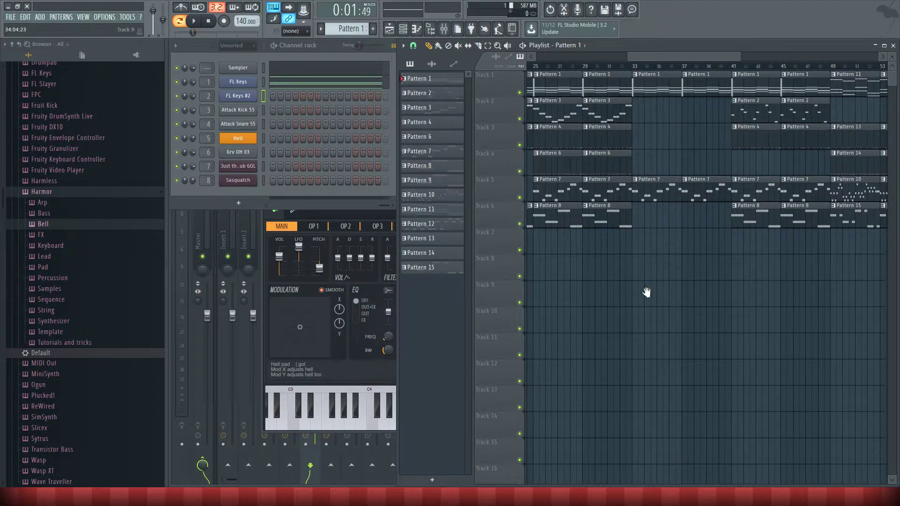
scroll(609, 288, right, 6)
scroll(617, 308, left, 12)
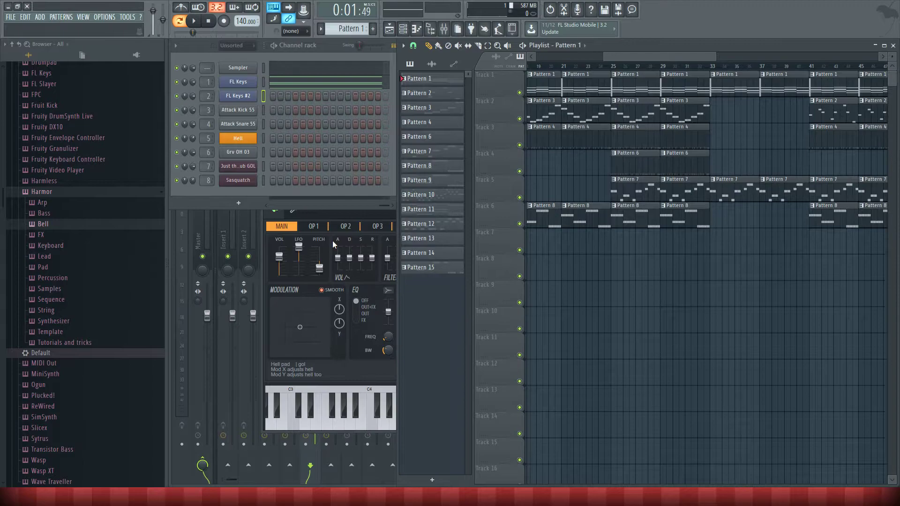
Audition Pattern 1, and close the Hell channel's Sytrus window.
click(385, 250)
click(194, 20)
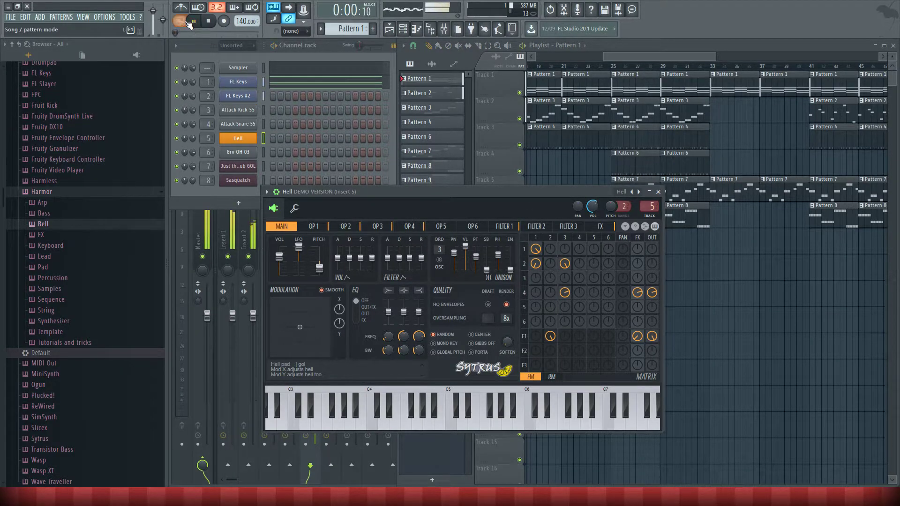
click(253, 142)
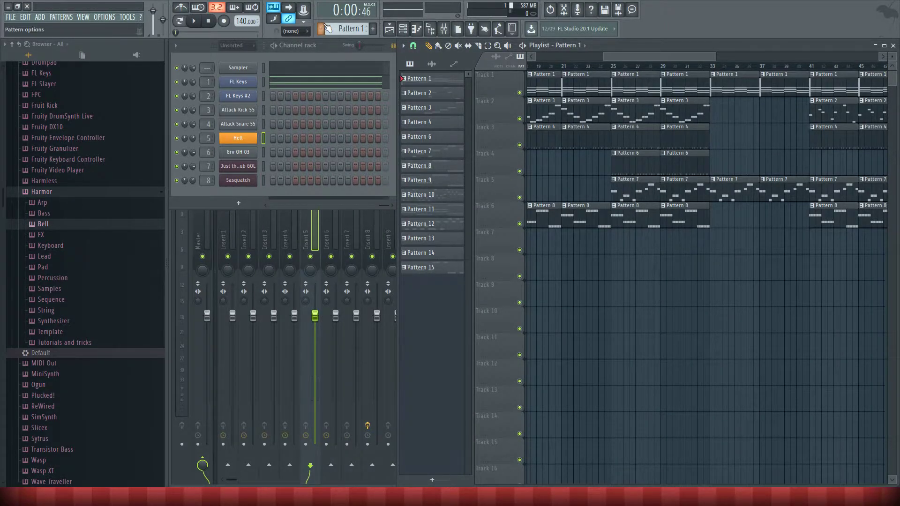
Select Pattern 7, reopen the Hell channel's Sytrus window clear of the channel rack, and play the pattern.
scroll(341, 24, down, 6)
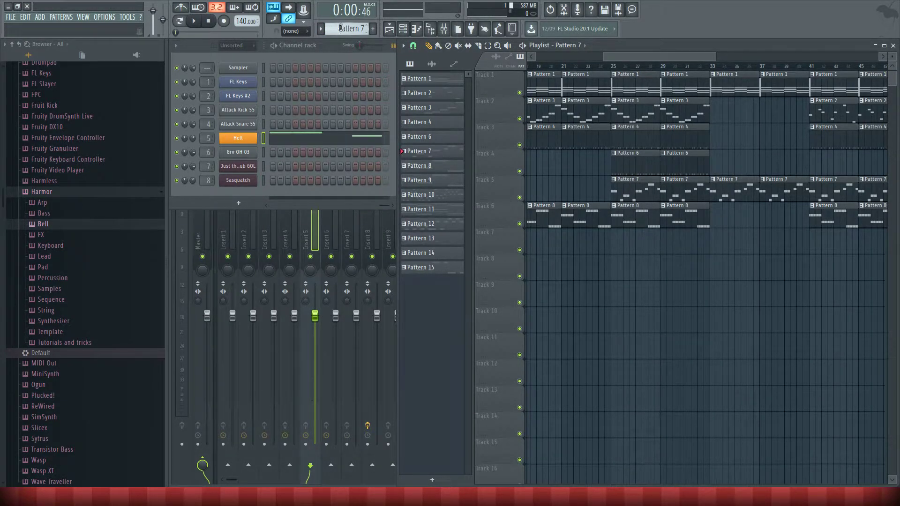
click(255, 140)
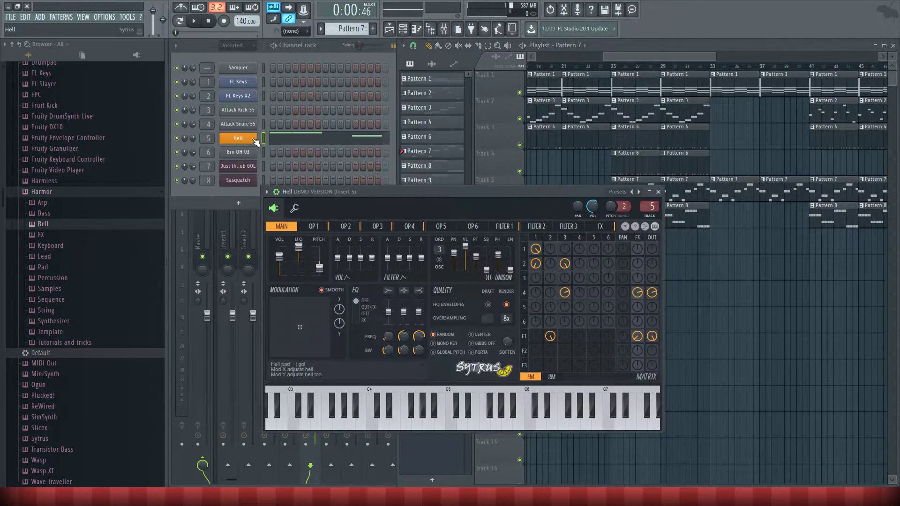
drag(506, 201, 503, 255)
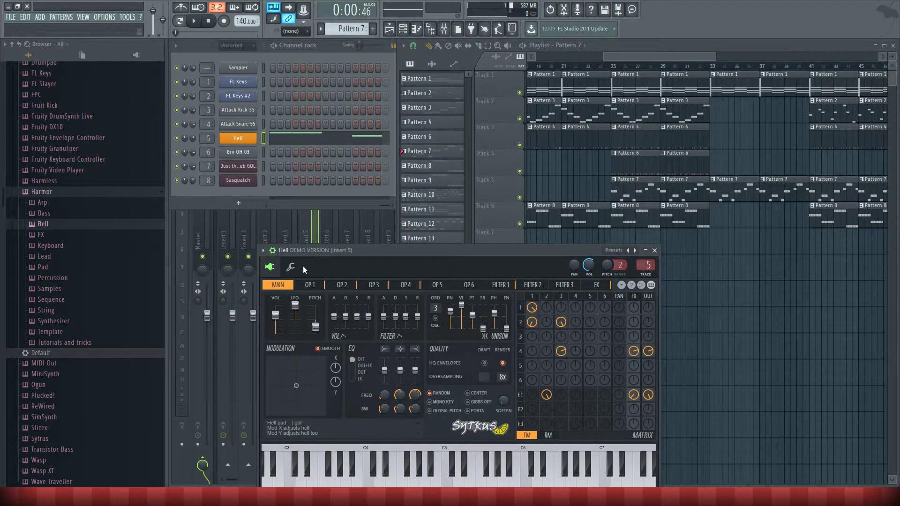
click(194, 20)
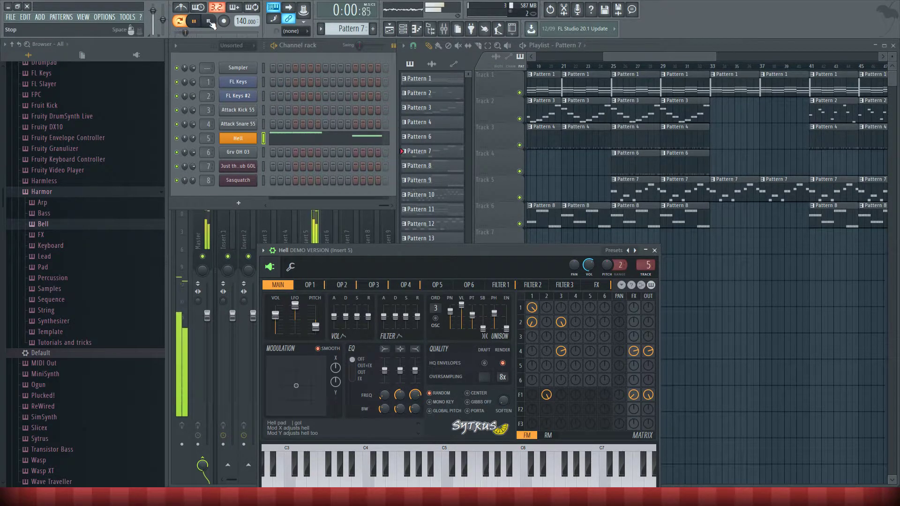
Stop playback, load the Digi bass preset in the Hell channel's Sytrus, and audition it on Pattern 7.
click(210, 21)
click(263, 250)
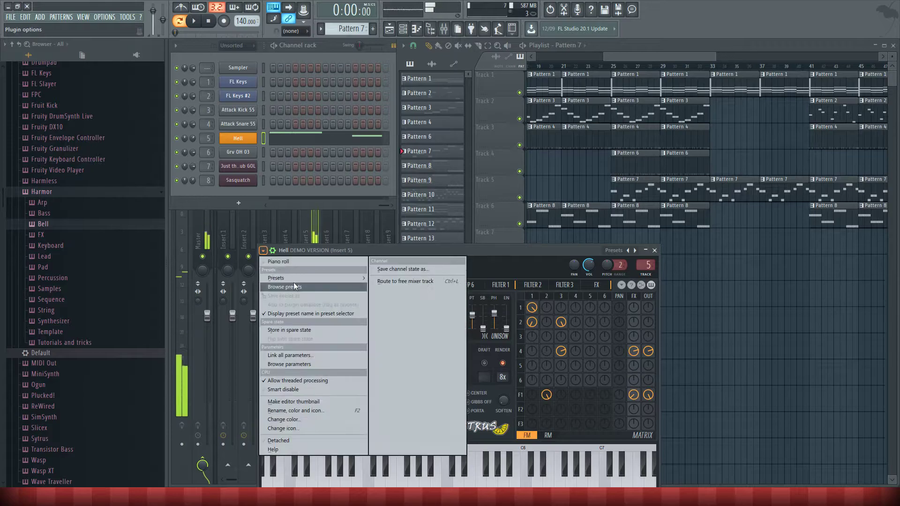
click(293, 285)
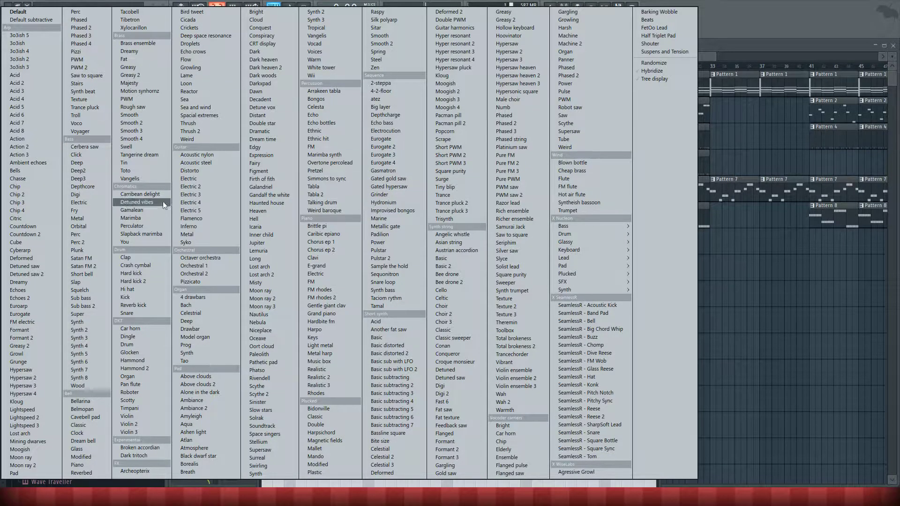
click(83, 194)
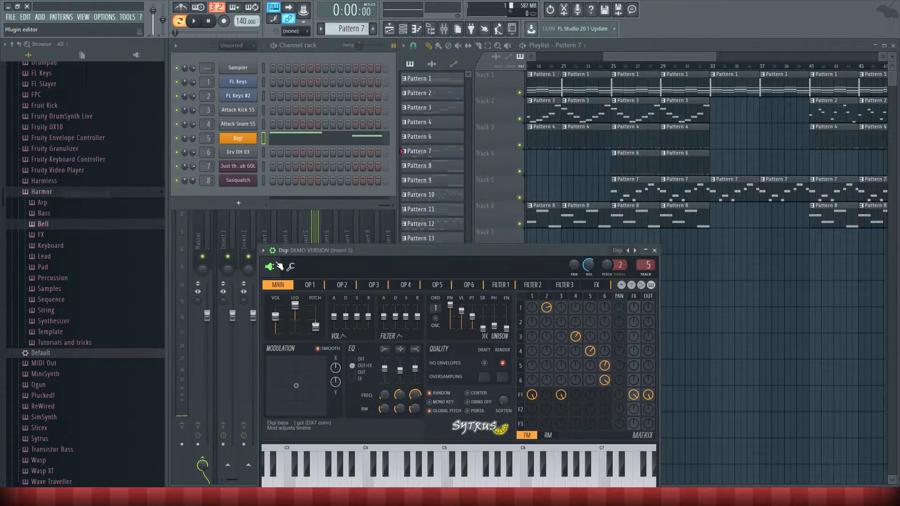
key(space)
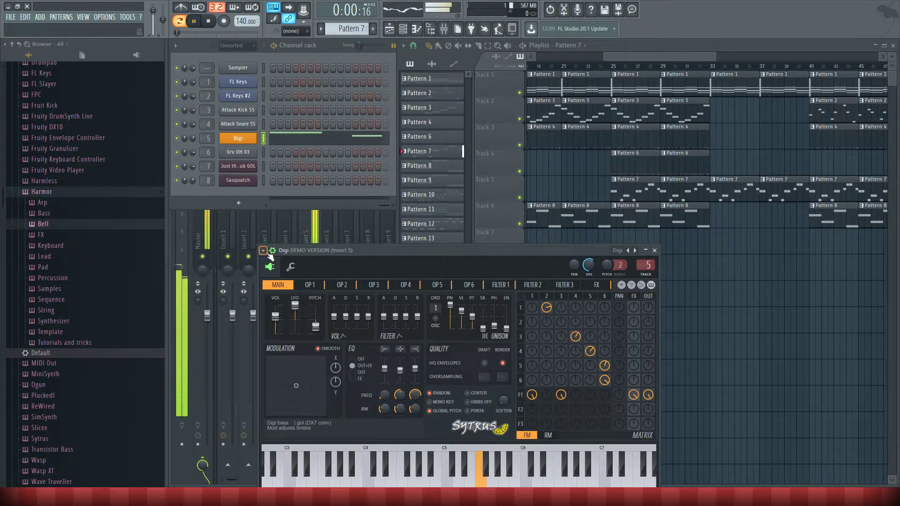
key(space)
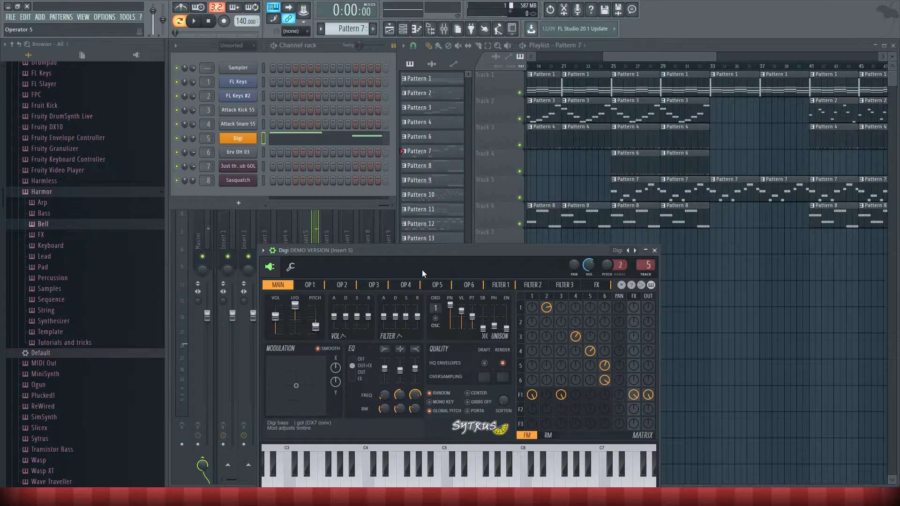
Move the Sytrus window higher, reset the synth to its Default preset, and try a note.
drag(446, 250, 464, 186)
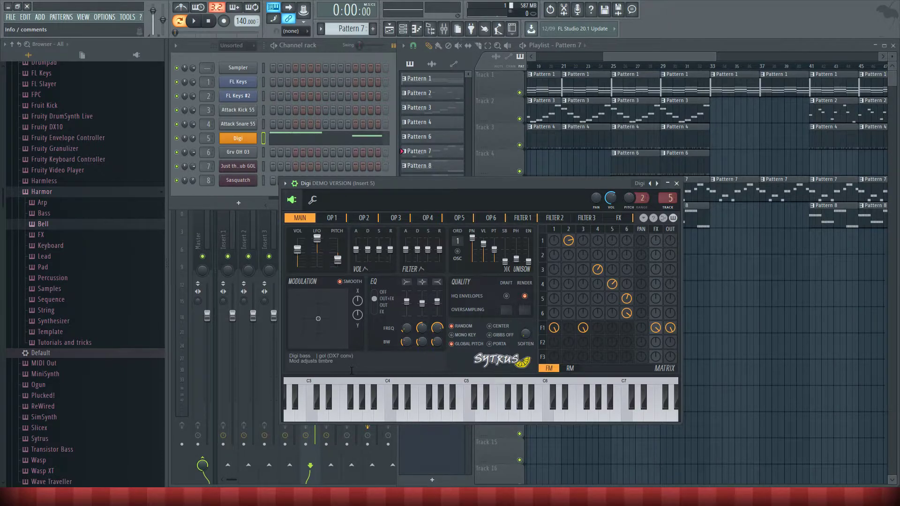
click(285, 183)
mouse_move(294, 210)
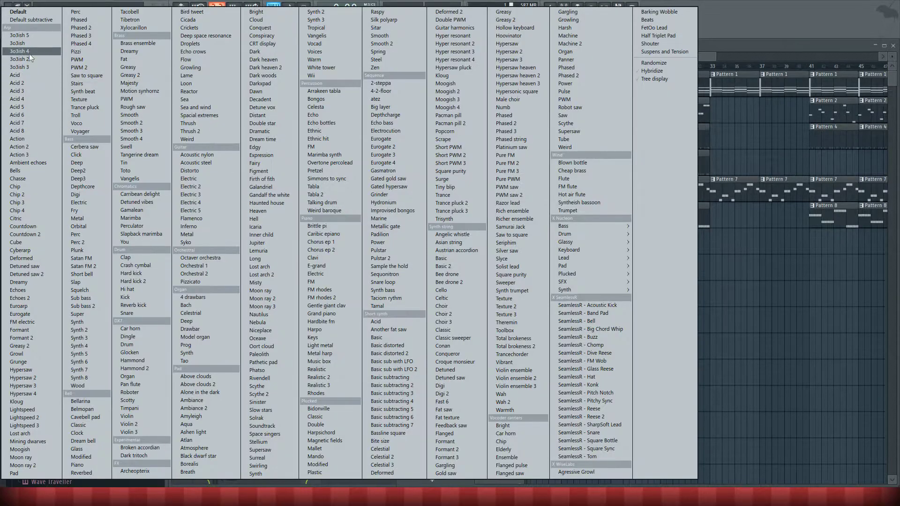
click(18, 12)
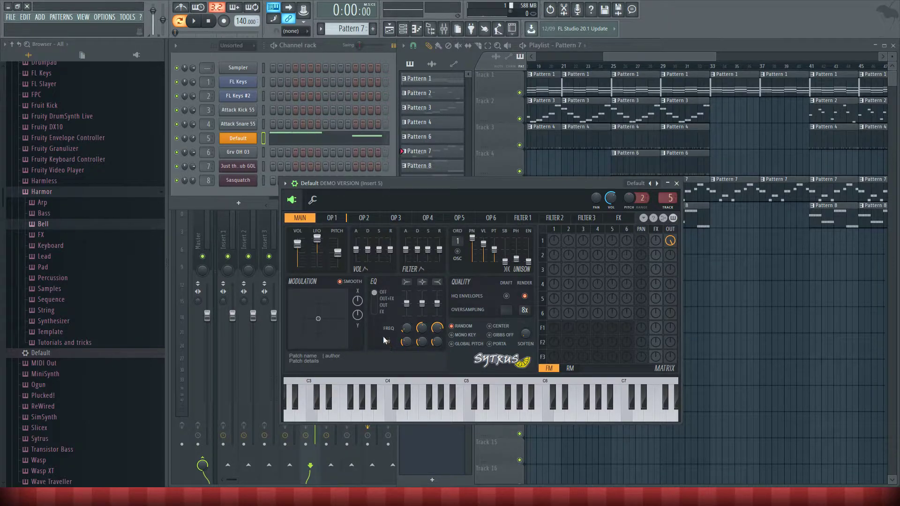
key(z)
Play the song from bar 25 to hear the Default patch in the arrangement, and stop playback.
click(612, 66)
drag(607, 66, 612, 67)
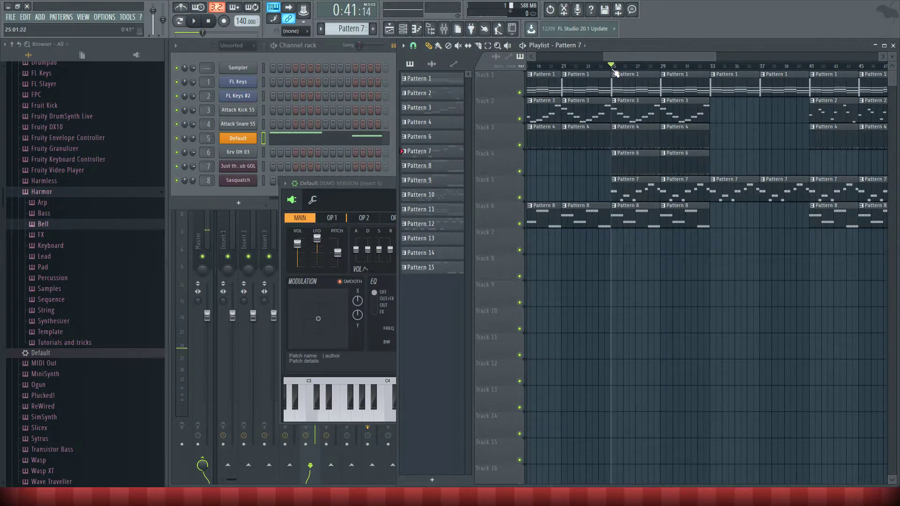
click(196, 20)
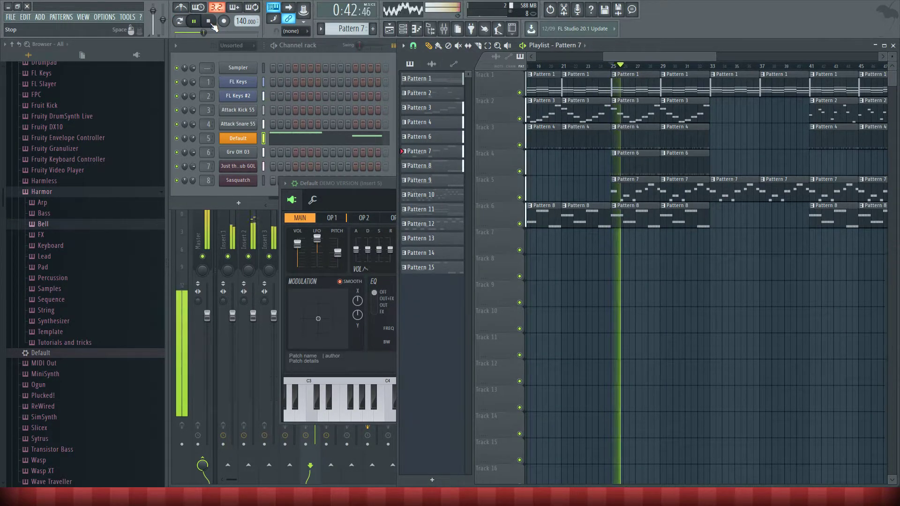
click(208, 21)
Adjust the shape of Sytrus operator 1 to a square wave, auditioning it with a note and Pattern 7.
click(349, 190)
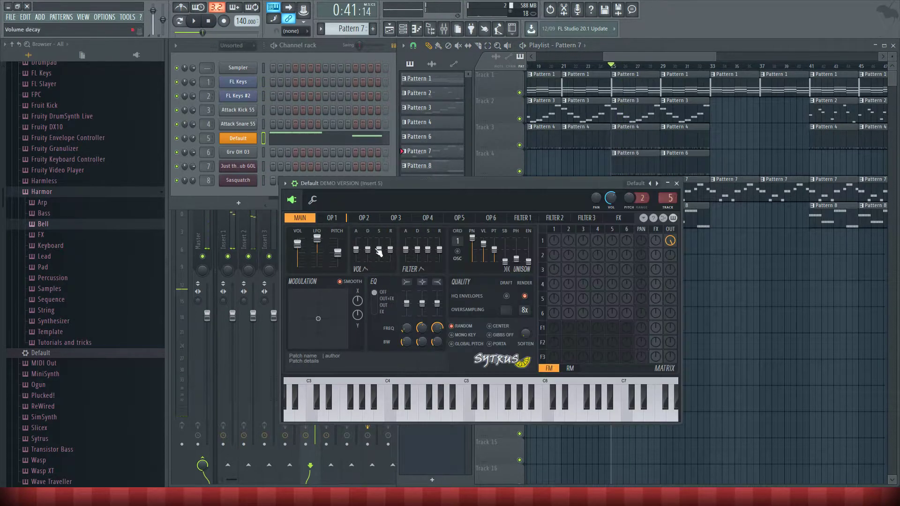
click(331, 218)
drag(333, 264, 333, 236)
key(q)
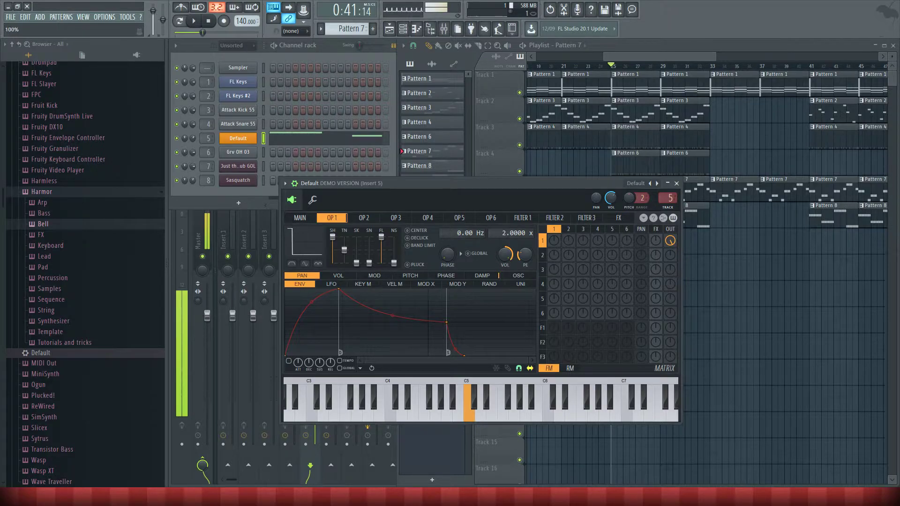
click(196, 22)
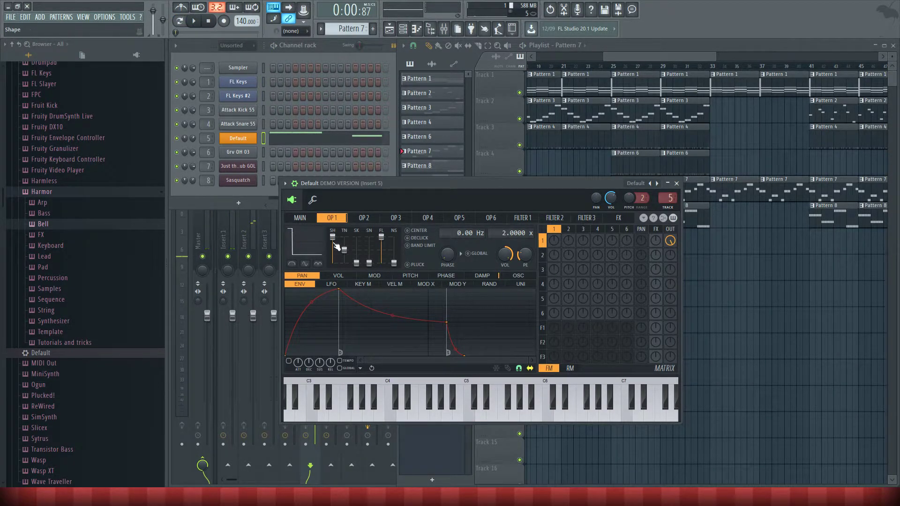
drag(335, 246, 335, 254)
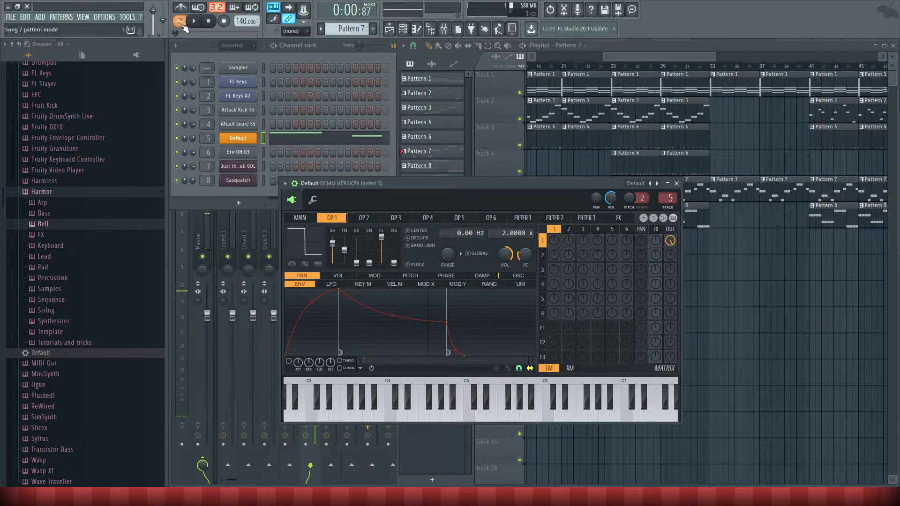
click(194, 21)
click(193, 21)
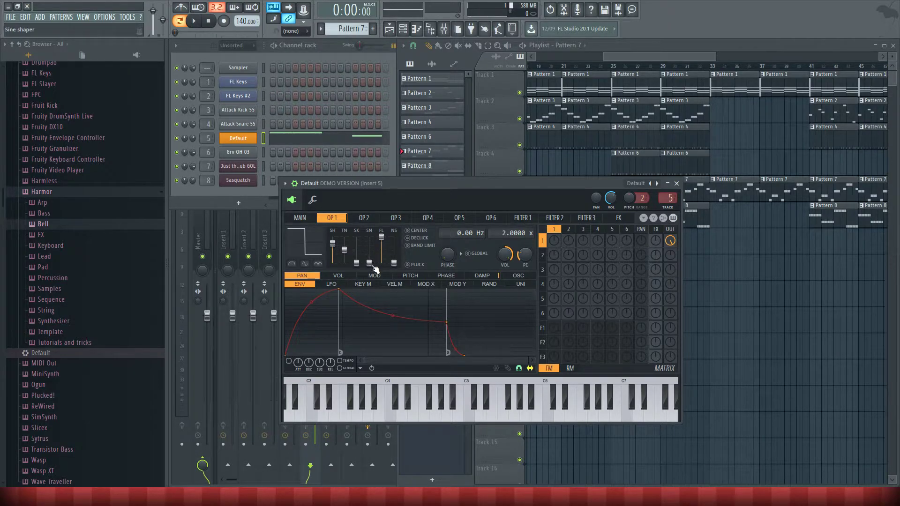
Try a lower FL setting on operator 1 while playing Pattern 7, and return it to maximum.
mouse_move(381, 237)
mouse_down()
mouse_move(381, 263)
mouse_move(381, 254)
mouse_up()
key(q)
click(192, 22)
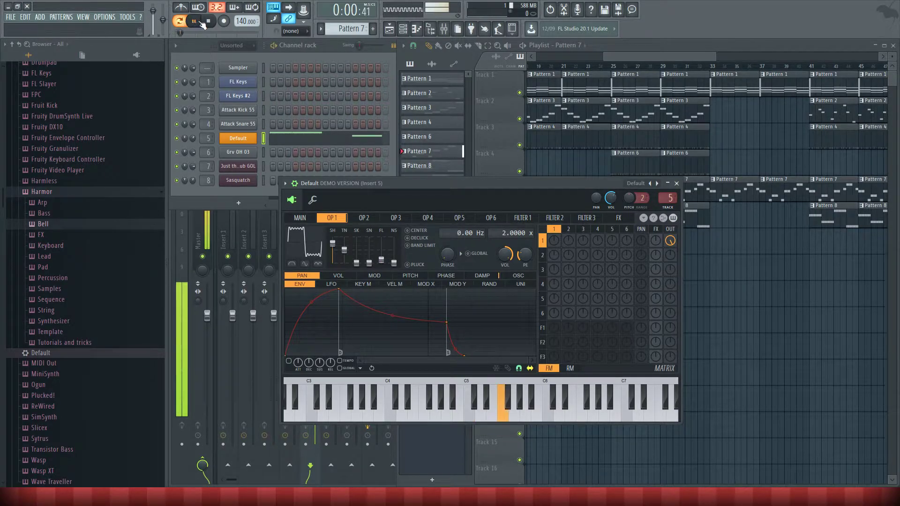
click(207, 23)
drag(381, 259, 381, 238)
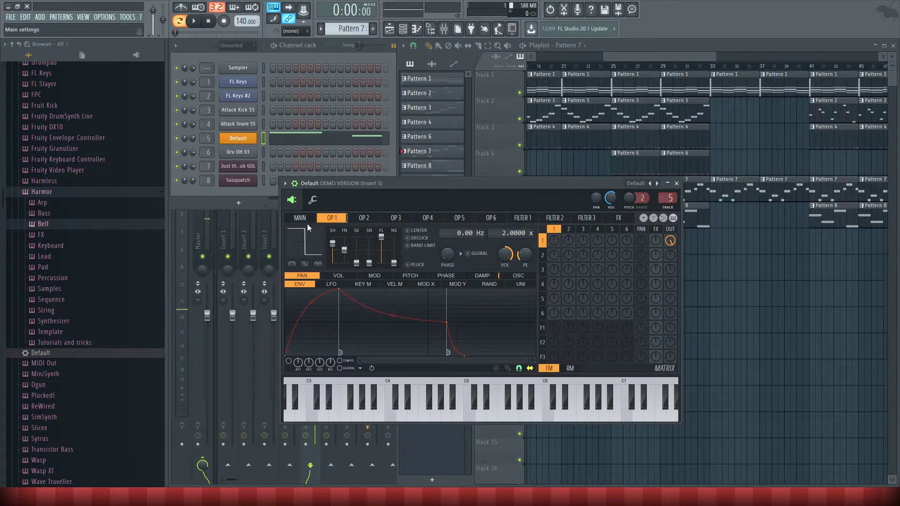
drag(396, 269, 396, 270)
Set the Sytrus unison order to 5 in the main settings and audition Pattern 7.
click(300, 218)
click(331, 217)
click(300, 218)
drag(456, 242, 456, 240)
key(q)
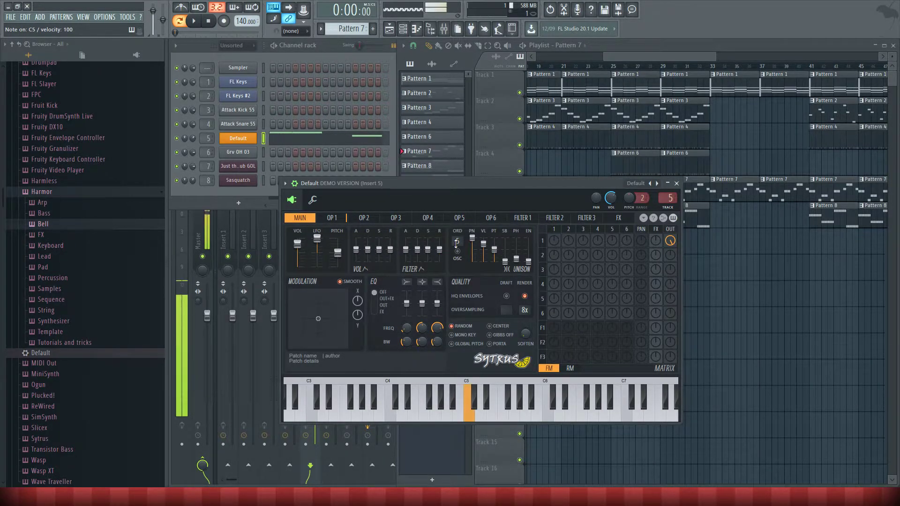
click(195, 25)
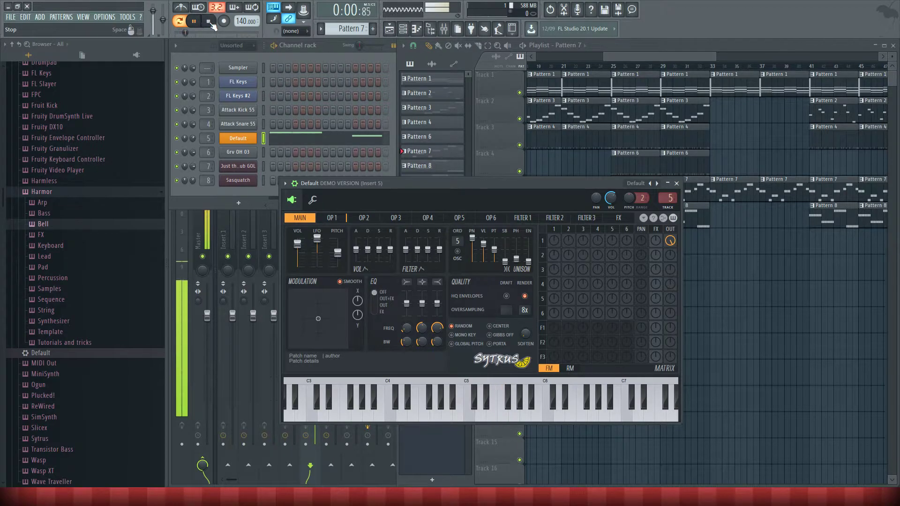
click(208, 21)
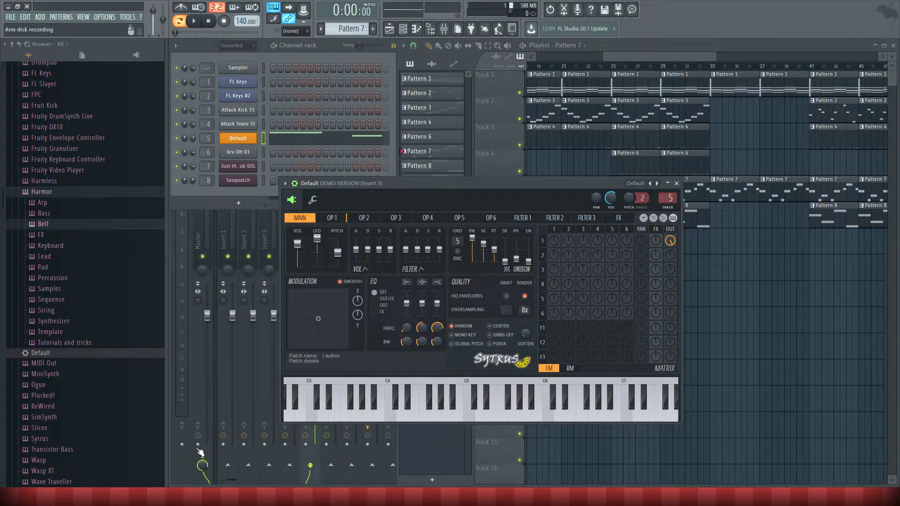
Audition the Default patch with a few single notes and by playing the song from bar 25.
click(419, 399)
key(x)
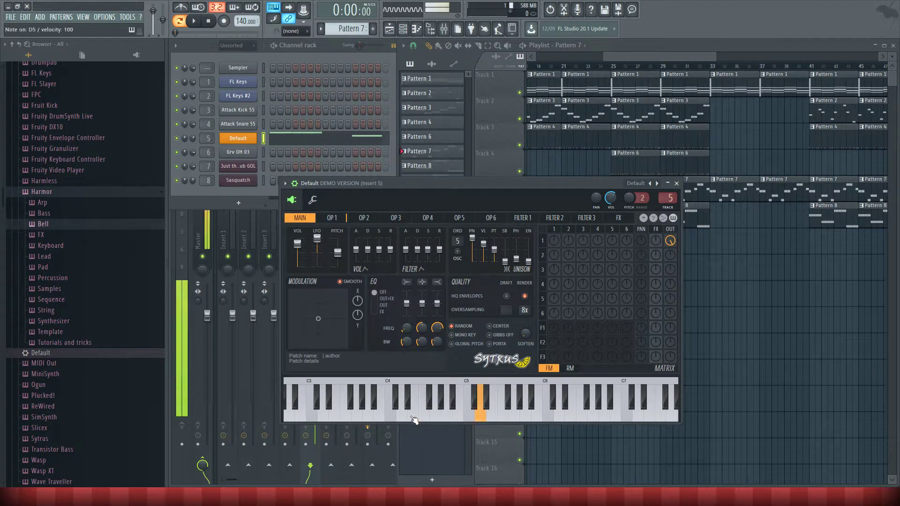
key(z)
key(z)
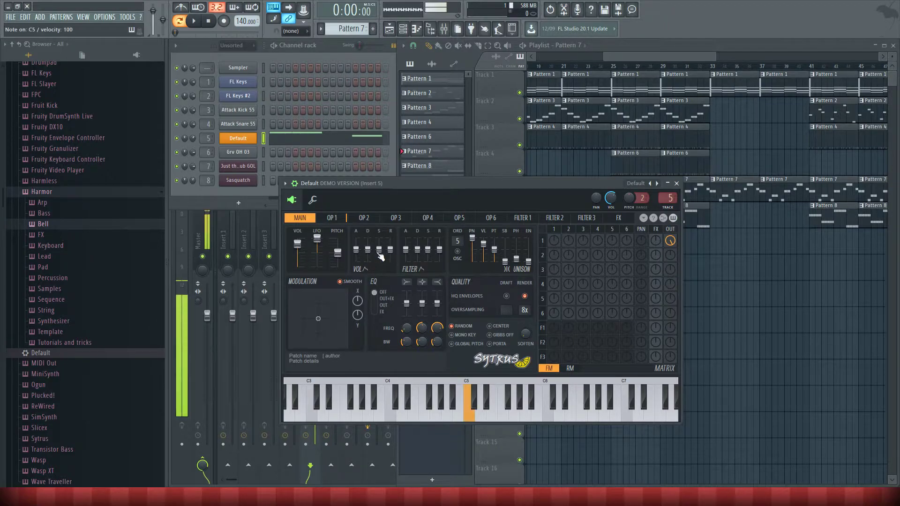
click(196, 22)
click(603, 71)
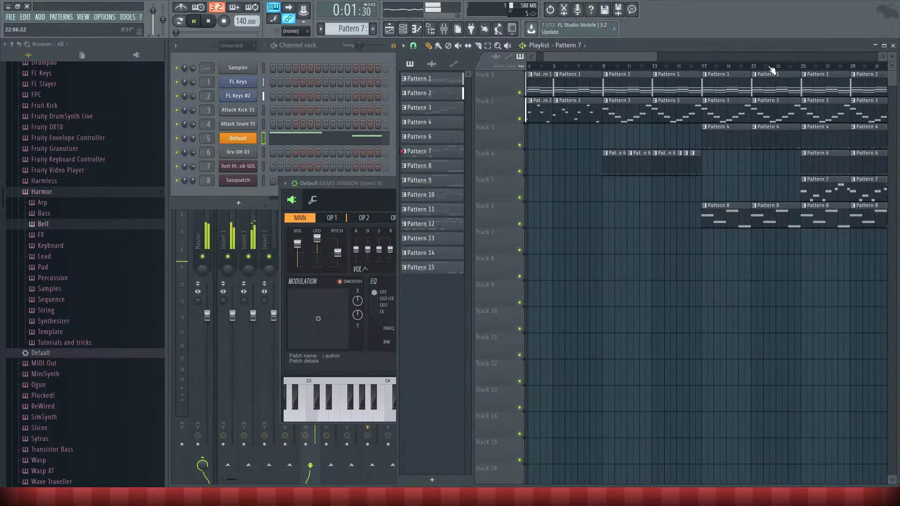
click(792, 69)
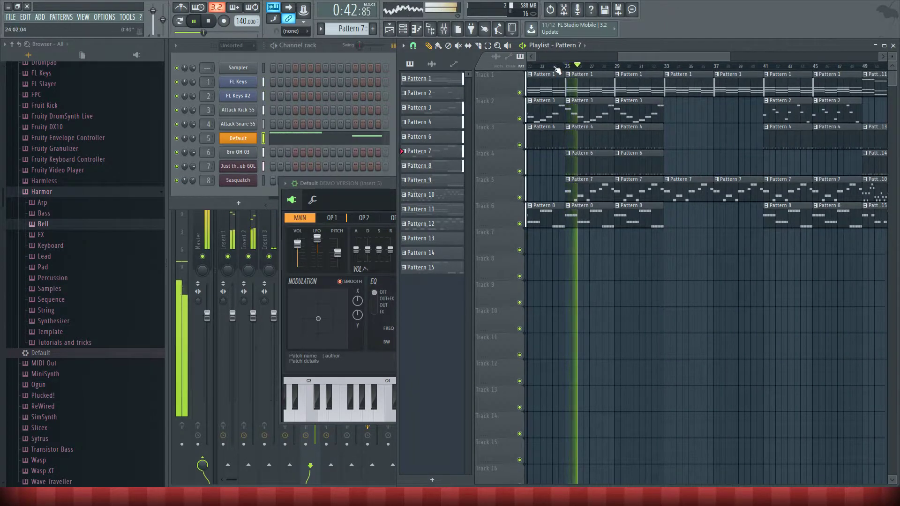
key(space)
Enable the volume envelope of operator 1, move its attack peak earlier, and try a note.
click(353, 187)
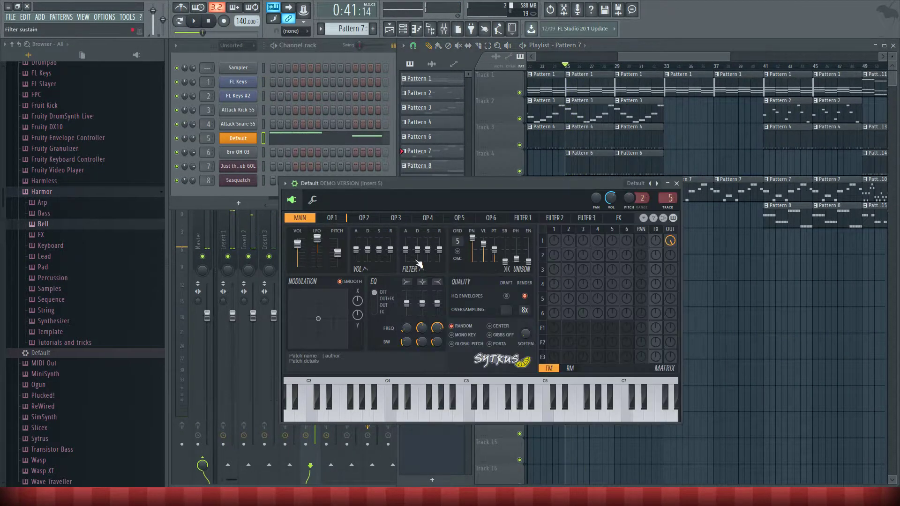
click(337, 219)
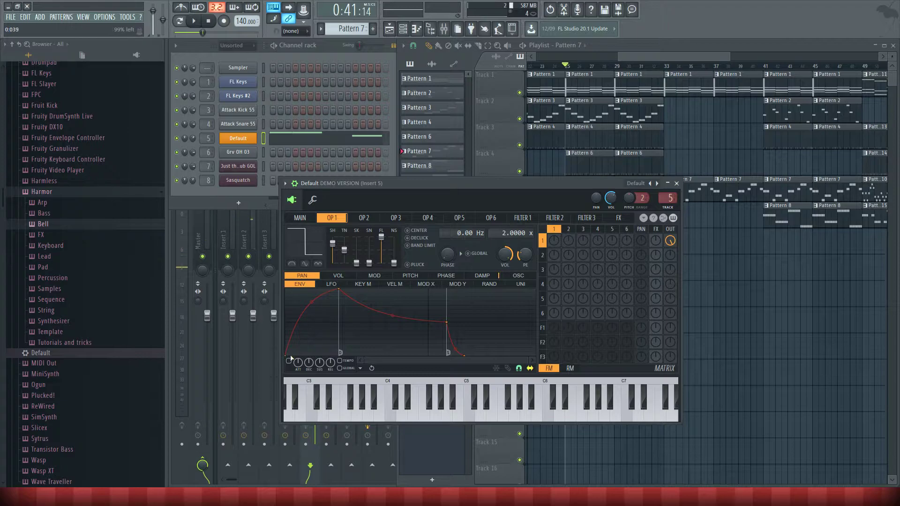
key(q)
click(344, 278)
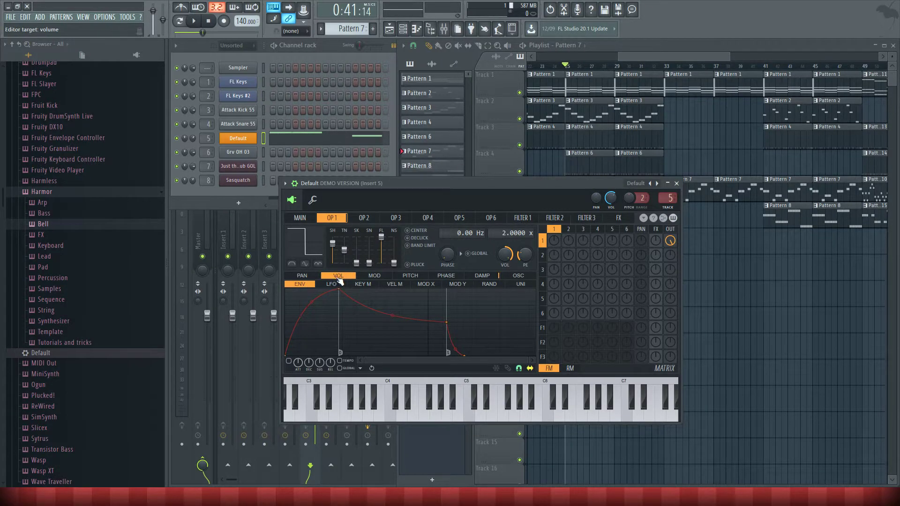
drag(287, 341, 289, 361)
drag(338, 289, 302, 290)
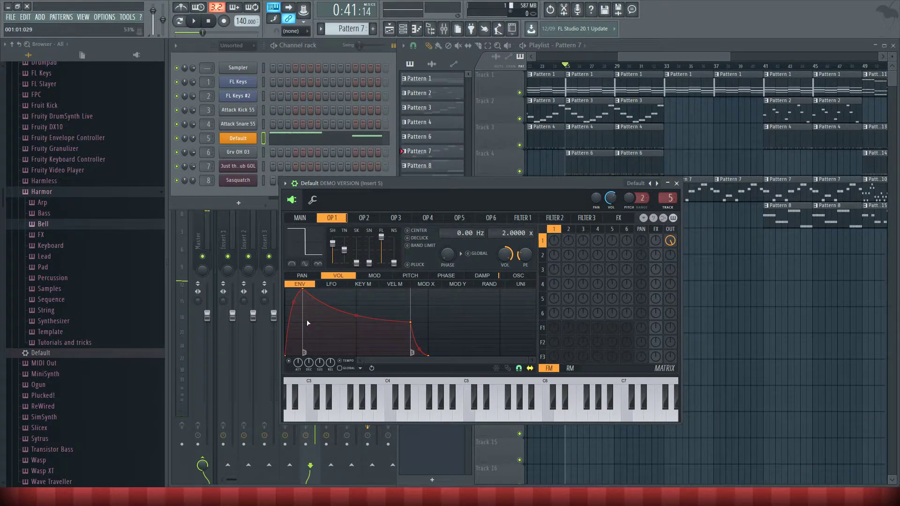
key(q)
Adjust the volume envelope's attack time scale to 12.5%, auditioning it with notes and song playback.
mouse_move(298, 363)
mouse_down()
mouse_move(298, 394)
mouse_move(299, 366)
mouse_up()
drag(299, 362, 299, 375)
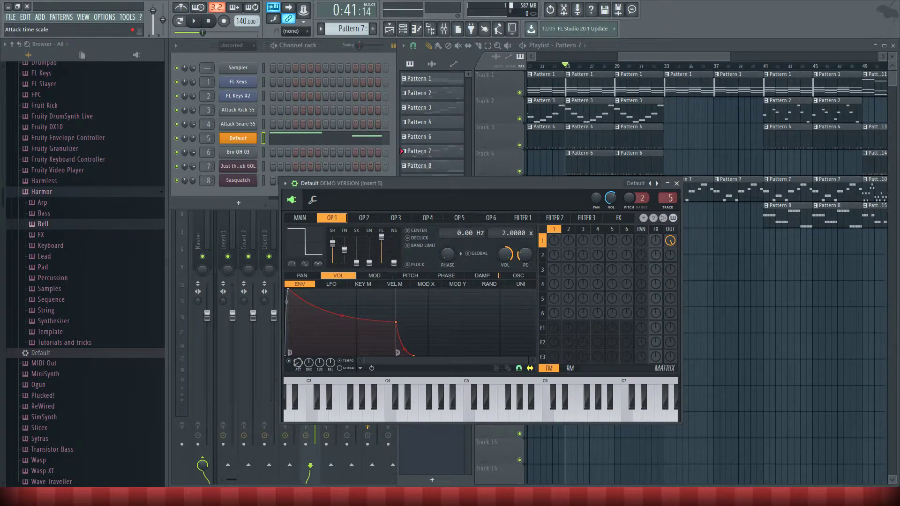
drag(298, 363, 298, 352)
scroll(301, 365, down, 10)
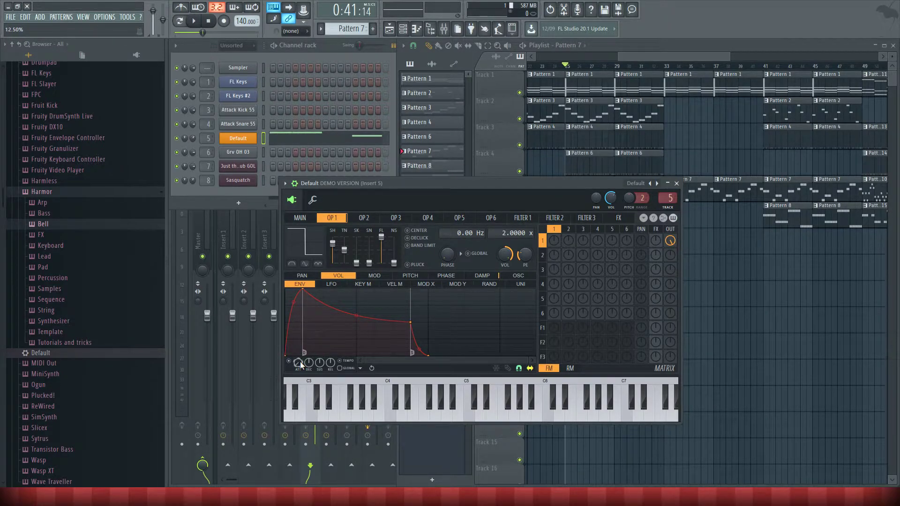
key(q)
key(q)
click(194, 20)
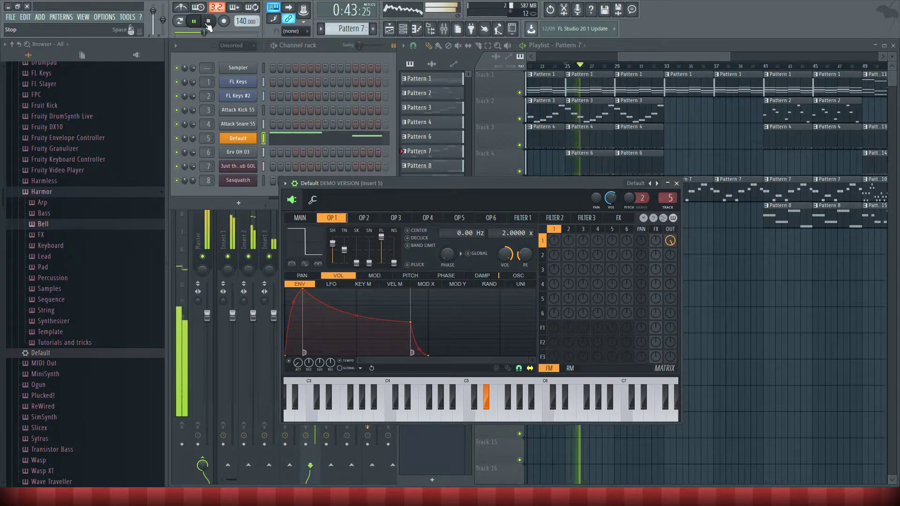
click(209, 21)
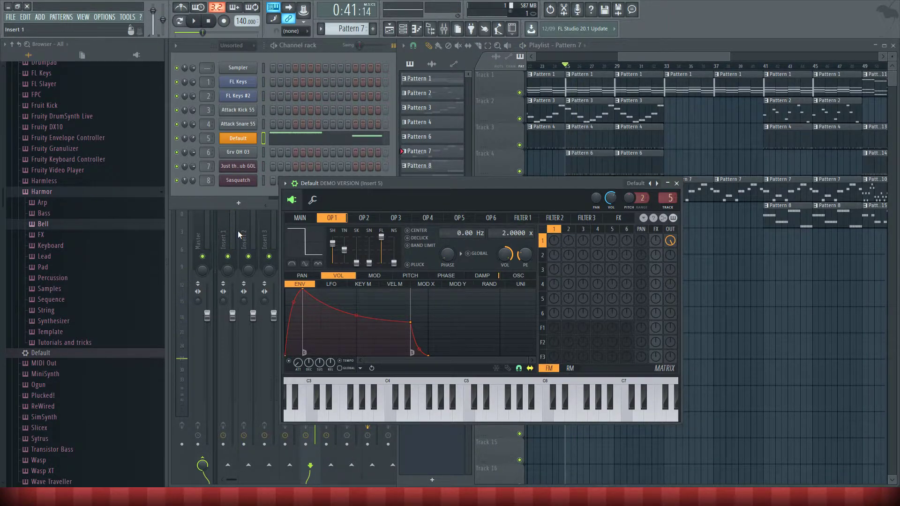
Check the Sytrus main settings, return to operator 1's volume envelope, and audition a repeated note.
click(303, 218)
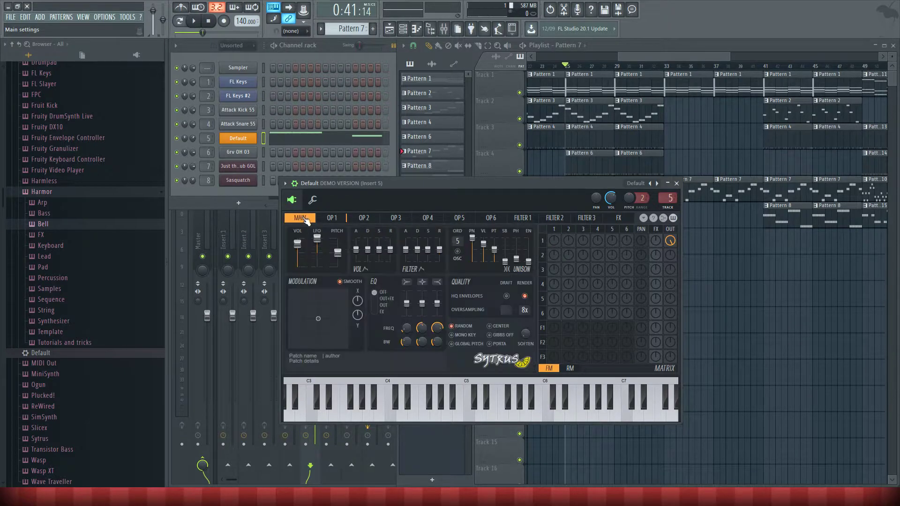
click(334, 218)
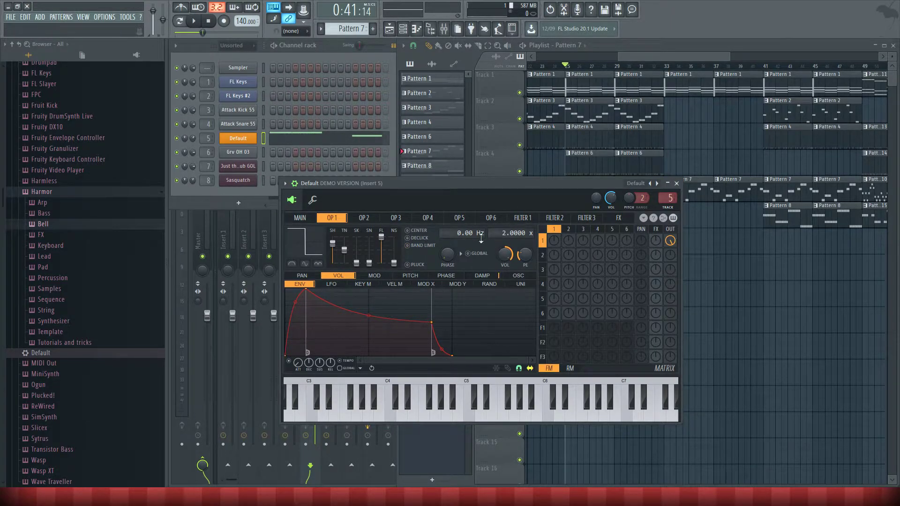
key(q)
key(q)
key(q)
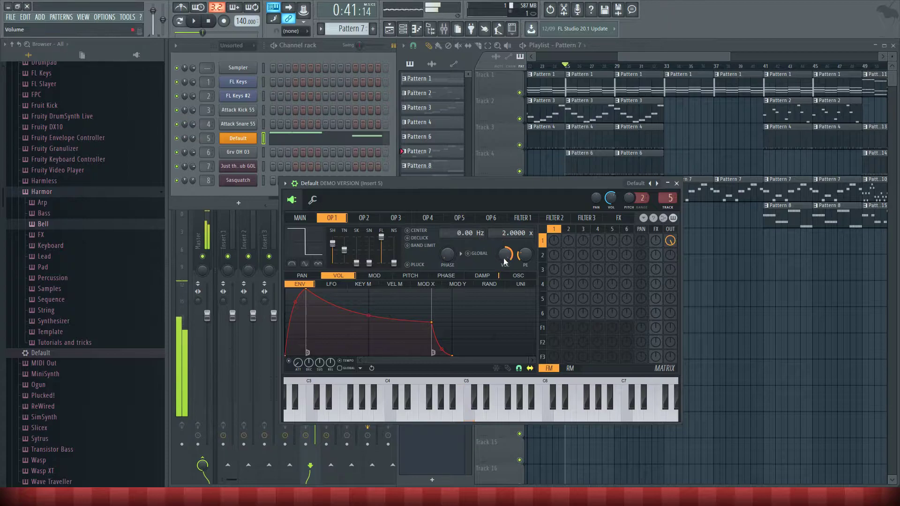
Try a 35 Hz frequency offset on operator 1, audition it, and reset the offset.
drag(464, 233, 463, 218)
key(q)
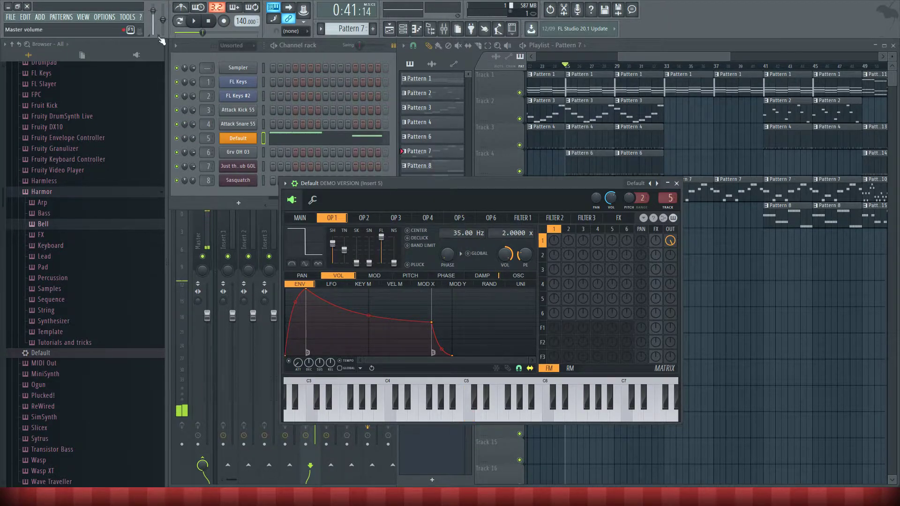
click(195, 21)
key(space)
alt+click(455, 232)
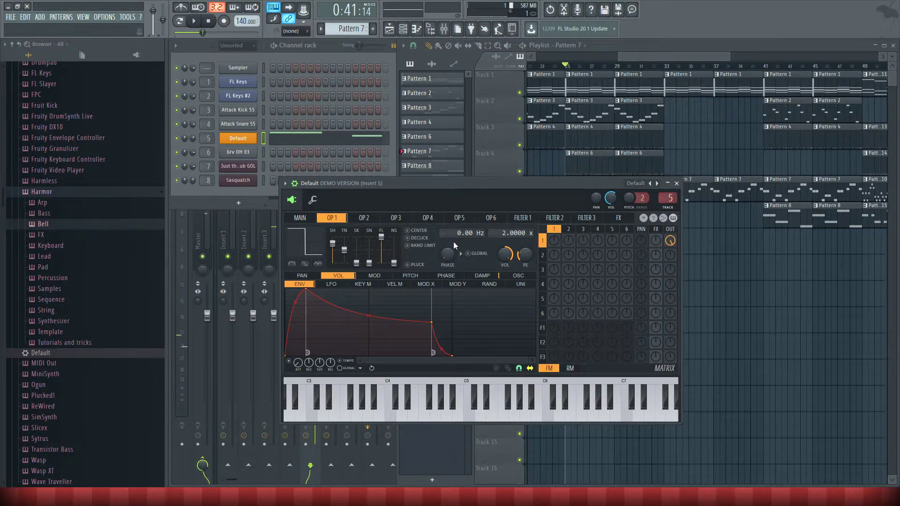
Switch to the YouTube live dashboard to check the stream chat, and return to FL Studio.
click(159, 497)
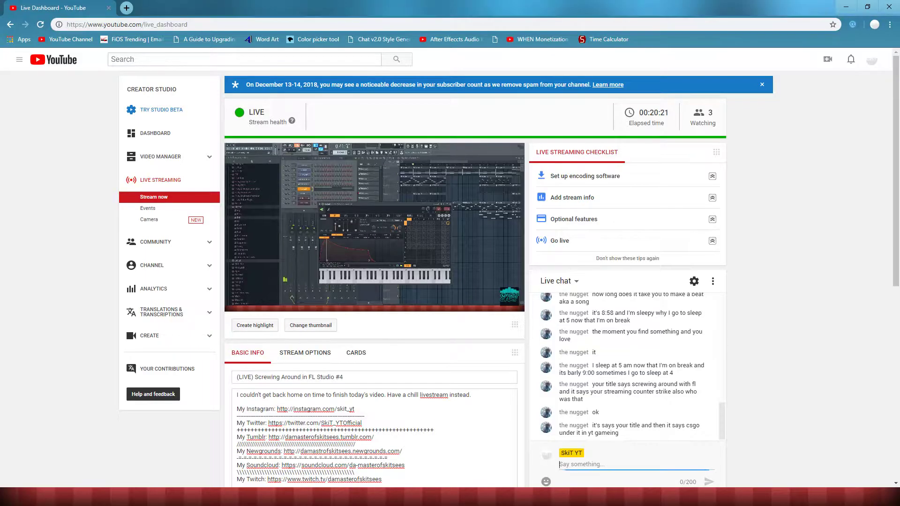
click(180, 497)
click(180, 497)
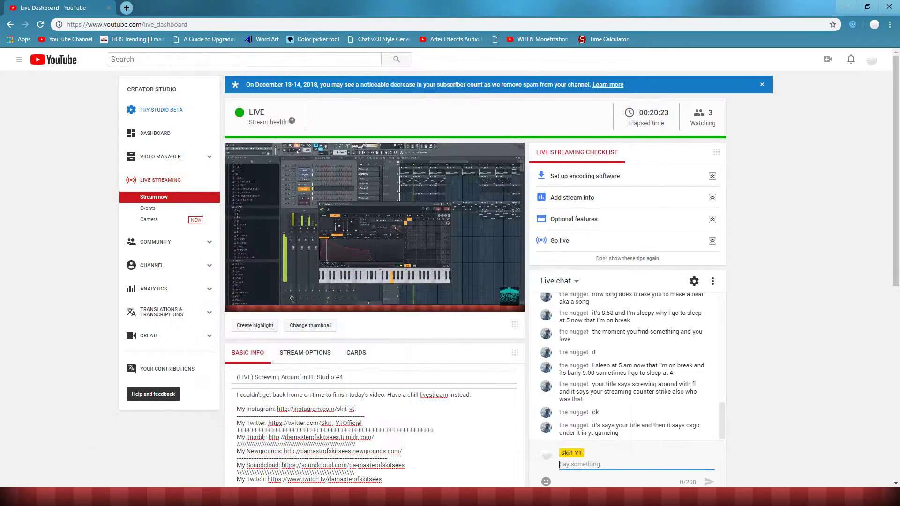
click(159, 497)
Set the EQ in the Sytrus main settings to OUT+FX and raise its middle band slightly, auditioning with a repeated note.
click(298, 220)
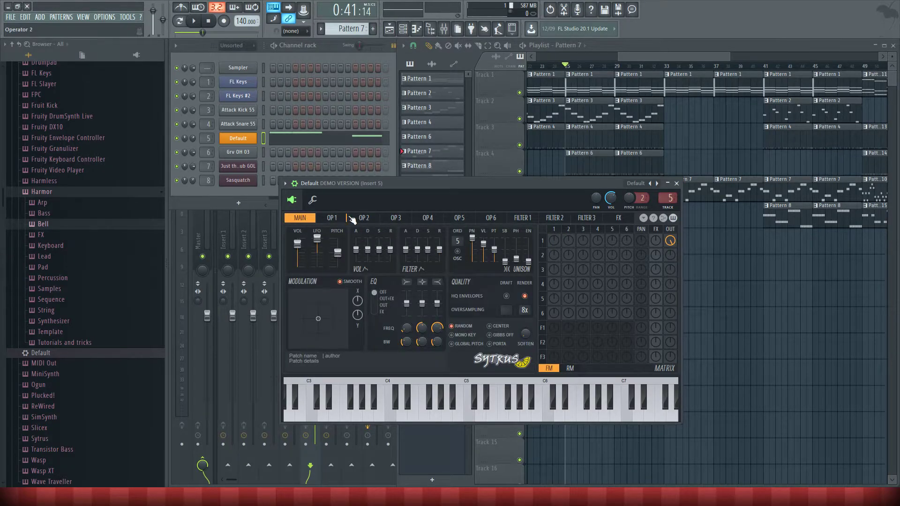
key(q)
click(374, 298)
key(q)
mouse_move(406, 303)
mouse_down()
mouse_move(406, 317)
mouse_move(421, 290)
mouse_move(422, 312)
mouse_move(421, 298)
mouse_up()
key(q)
key(q)
key(q)
key(q)
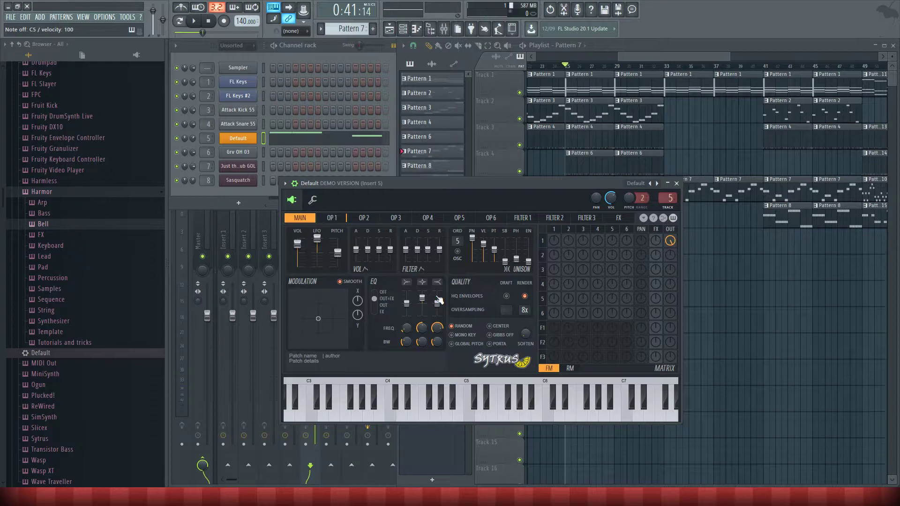
Lower the EQ's low band strongly and its high band slightly, auditioning with notes and song playback.
mouse_move(440, 300)
mouse_down()
mouse_move(438, 315)
mouse_move(407, 295)
mouse_move(407, 317)
mouse_move(437, 296)
mouse_move(437, 305)
mouse_up()
key(q)
key(q)
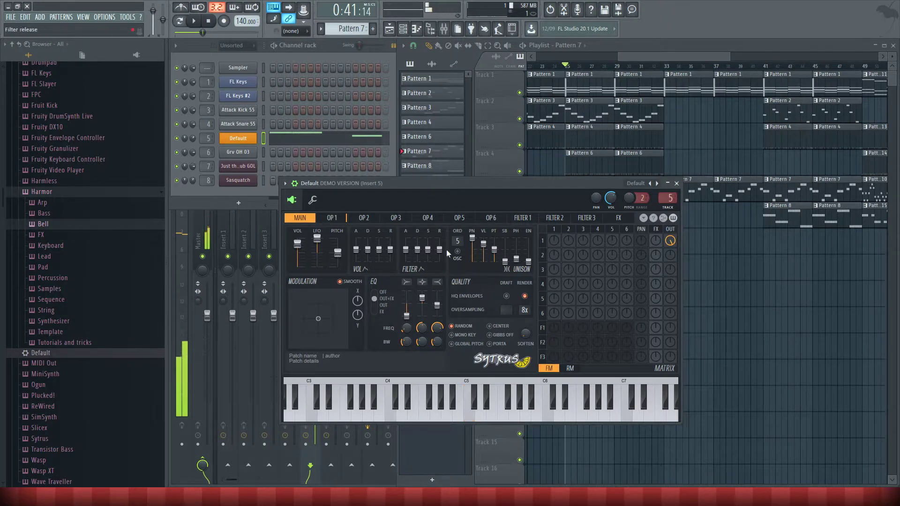
click(195, 22)
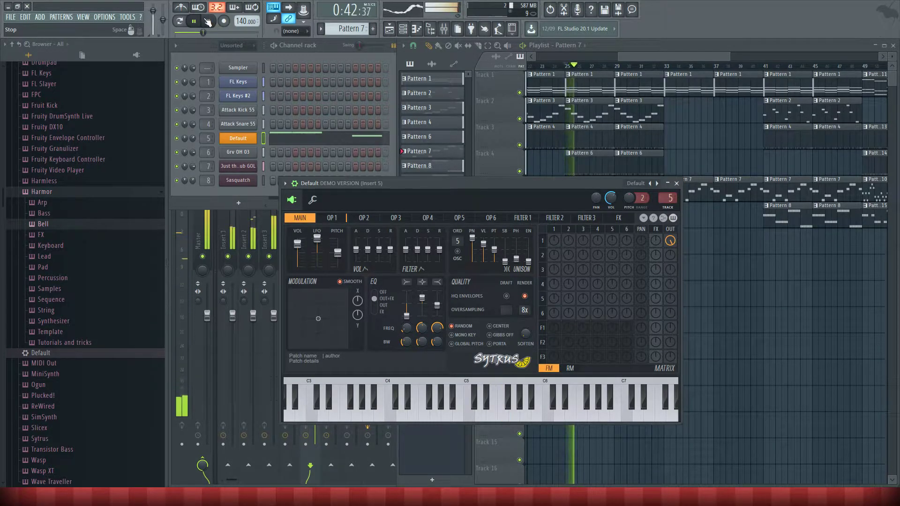
click(208, 22)
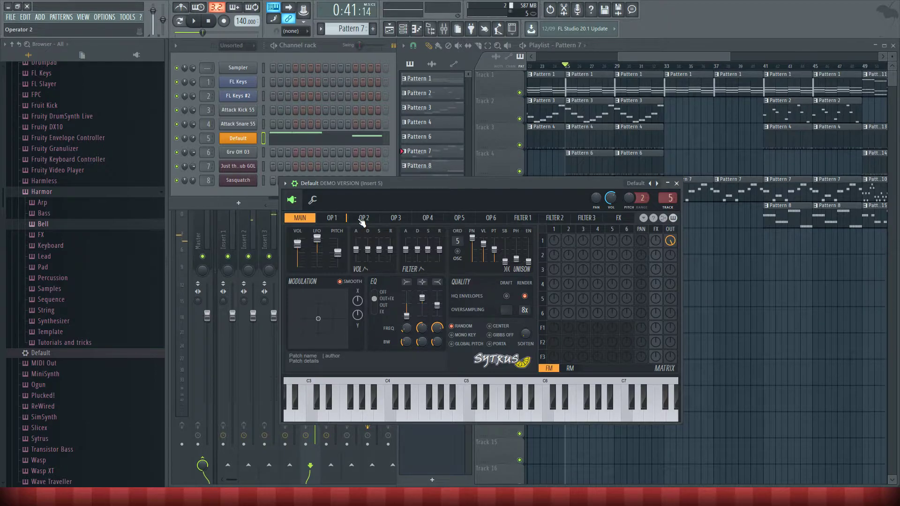
Lower operator 1's waveform shape to a triangle-like wave, auditioning it with several notes.
click(344, 217)
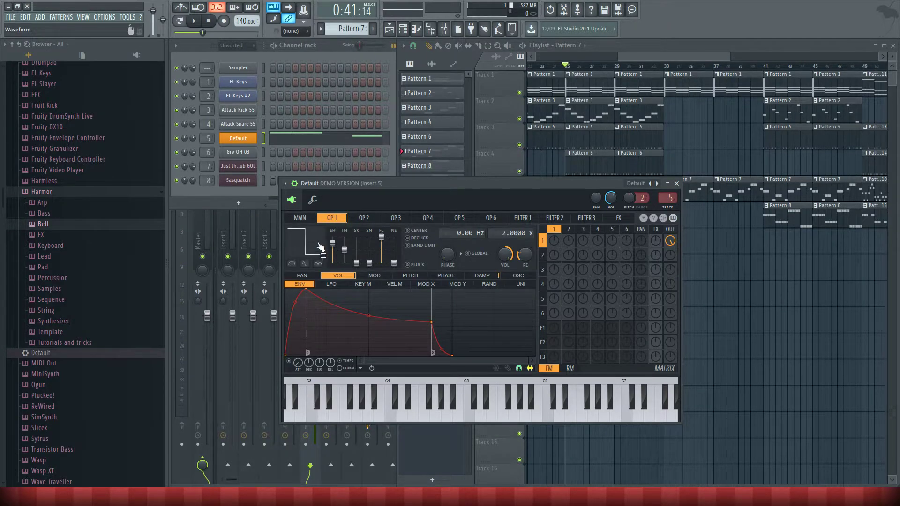
key(z)
key(z)
key(z)
drag(334, 248, 334, 261)
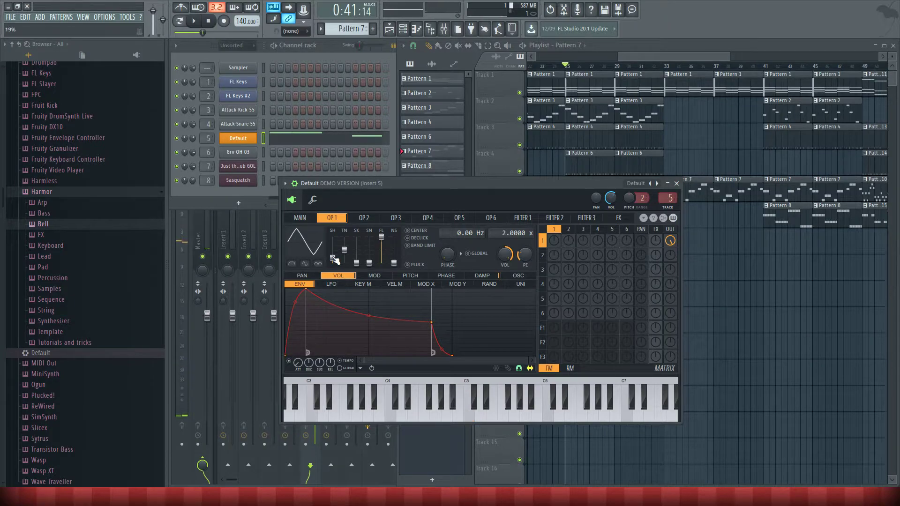
key(z)
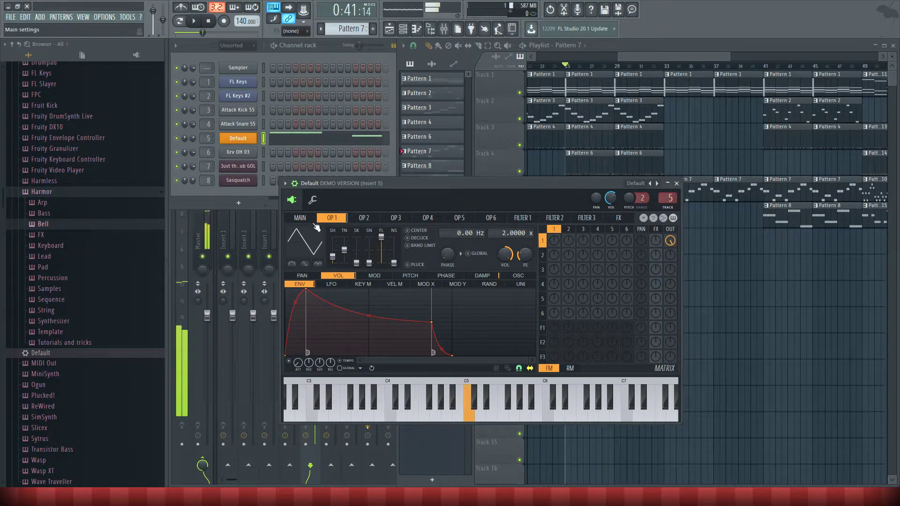
key(v)
key(comma)
key(z)
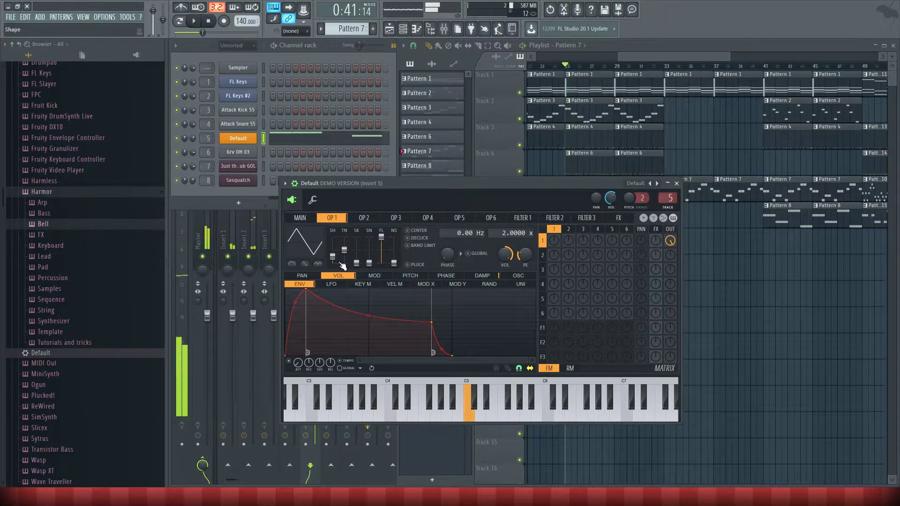
Raise operator 1's waveform tension and skew, and audition the sound with song playback from bar 25.
drag(346, 253, 346, 244)
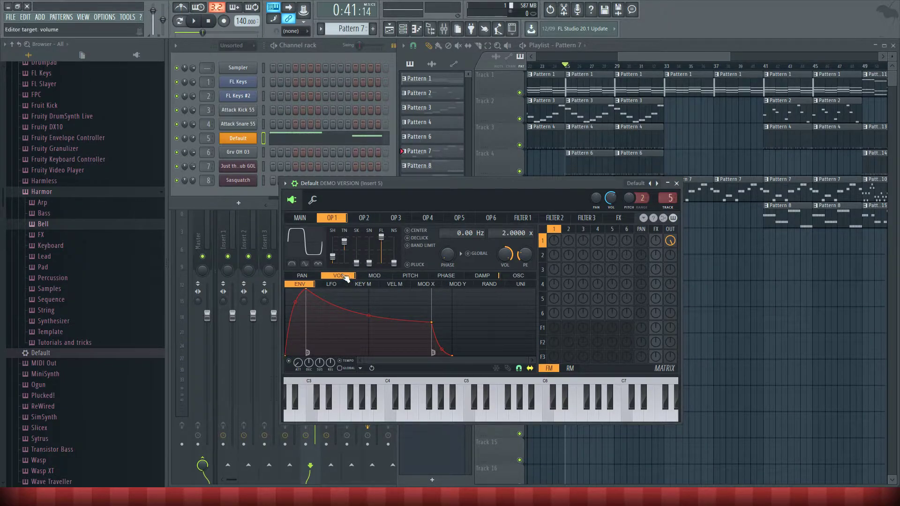
drag(361, 269, 361, 263)
click(193, 20)
click(209, 23)
click(194, 23)
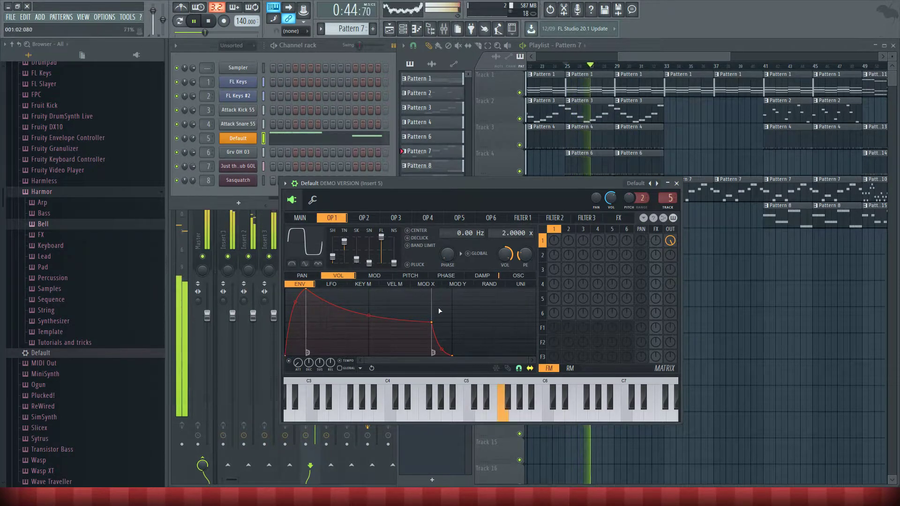
key(space)
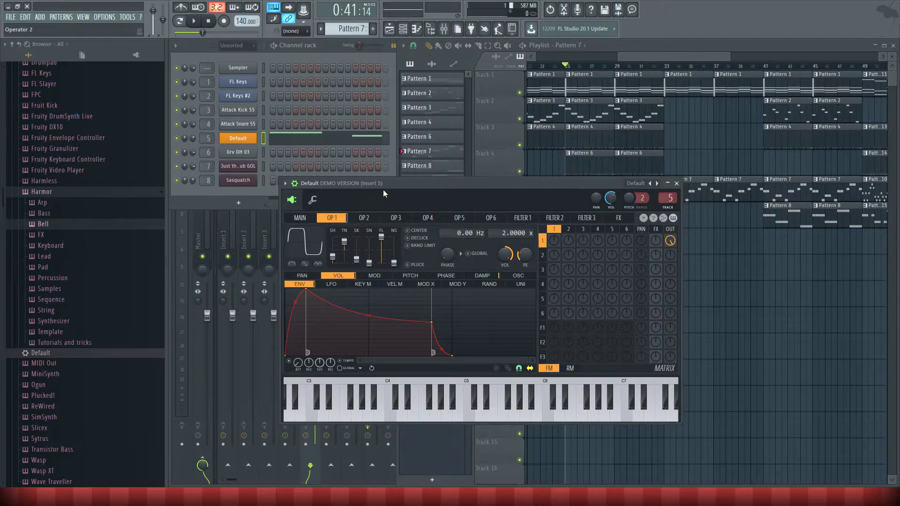
Move the Sytrus window slightly, switch to Steam, and open the friends list.
drag(406, 184, 357, 171)
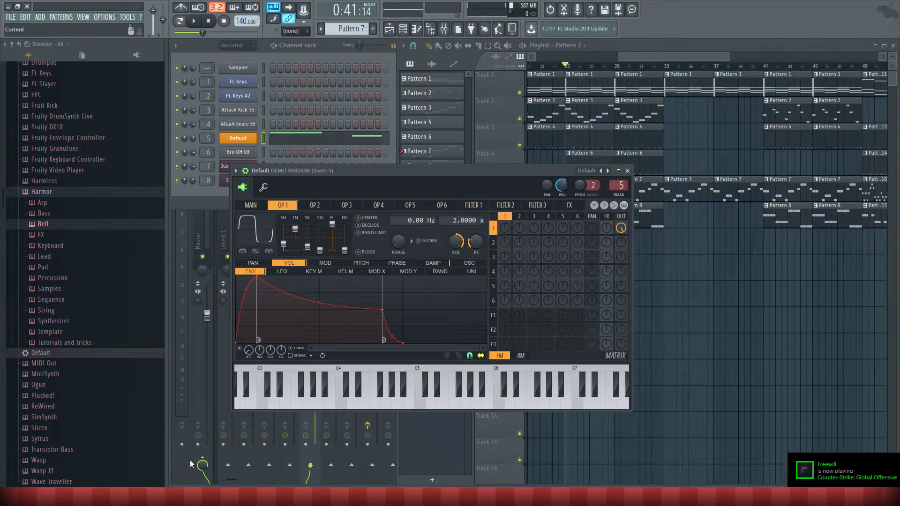
key(super)
text(stea)
key(Return)
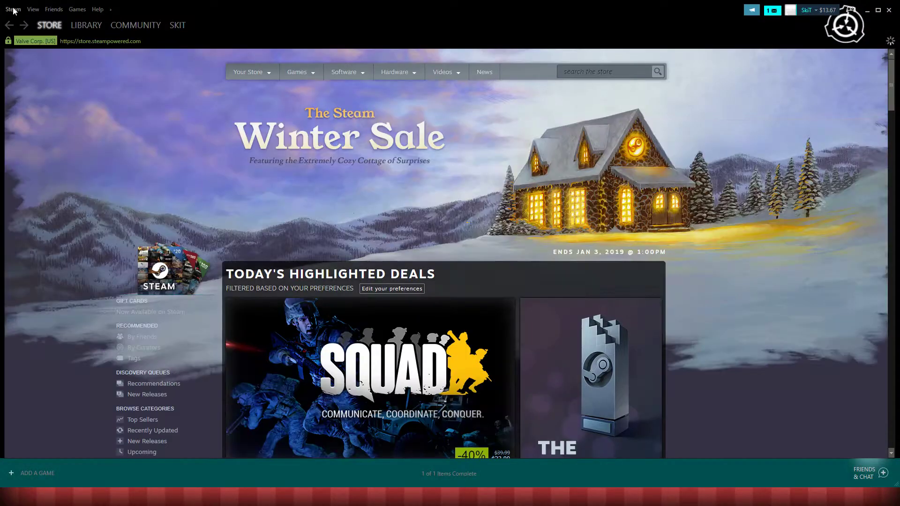
click(13, 9)
mouse_move(33, 11)
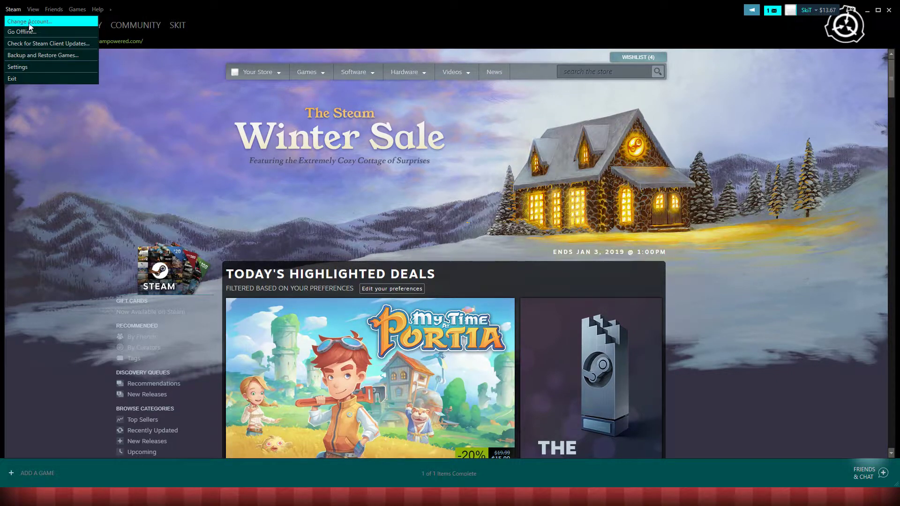
click(59, 22)
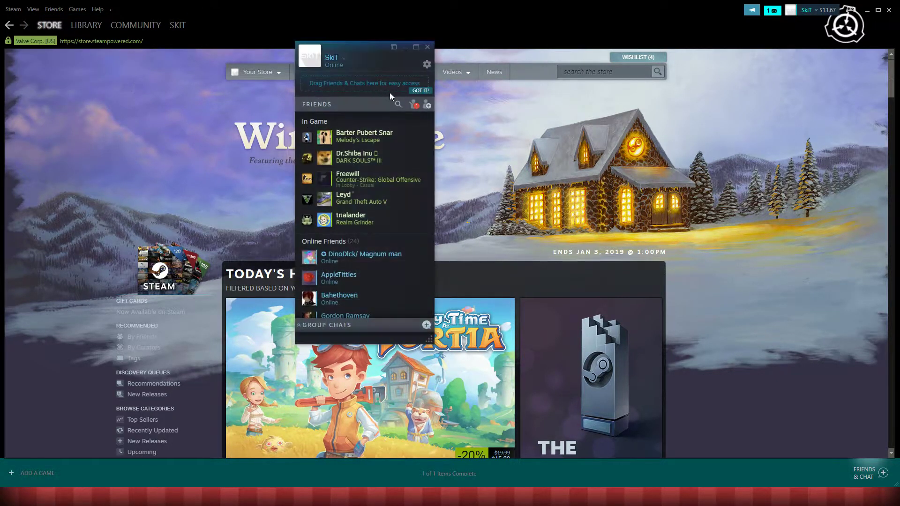
Check the incoming friend requests and return to the friends list.
click(413, 105)
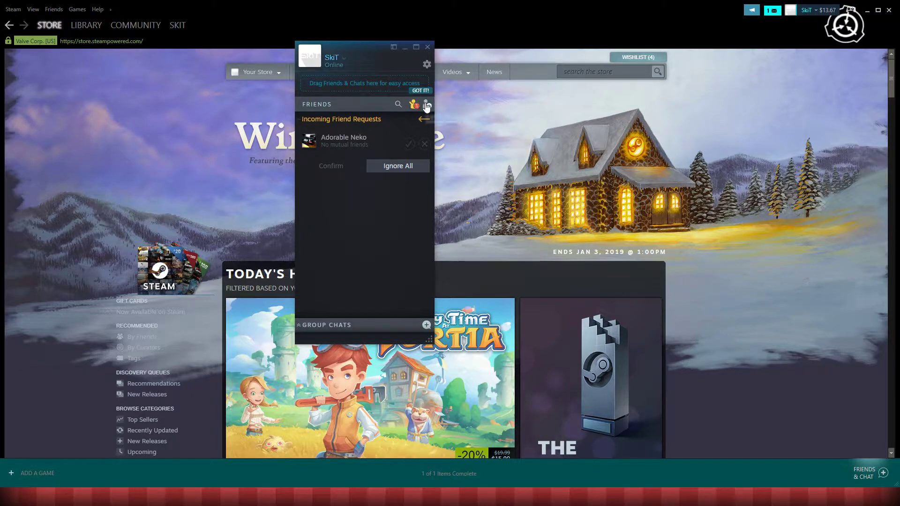
click(370, 138)
click(412, 104)
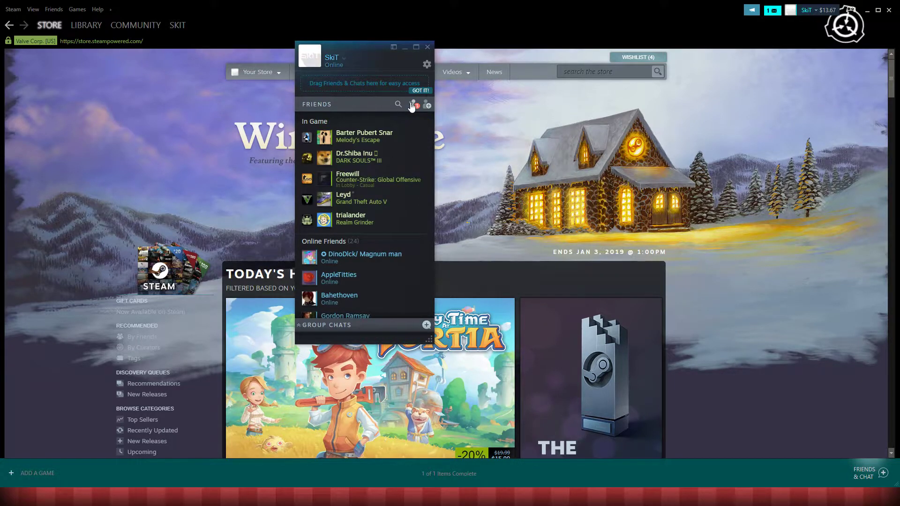
Review the friends list's notification settings, close the friends list, and minimize Steam to return to FL Studio.
click(427, 66)
click(289, 158)
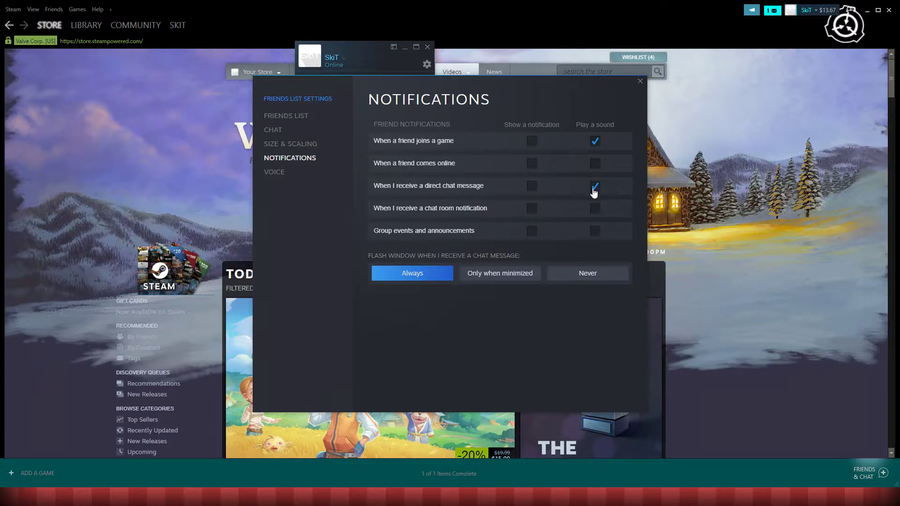
click(640, 81)
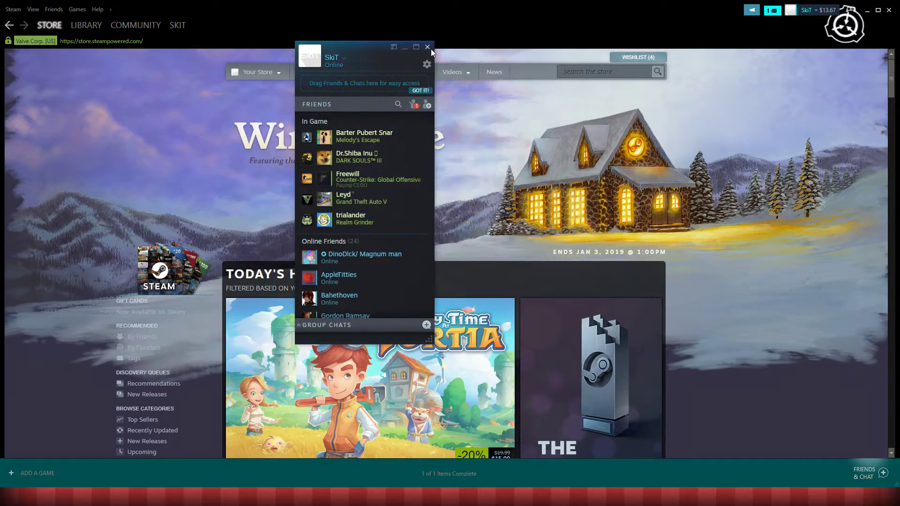
click(427, 46)
click(867, 11)
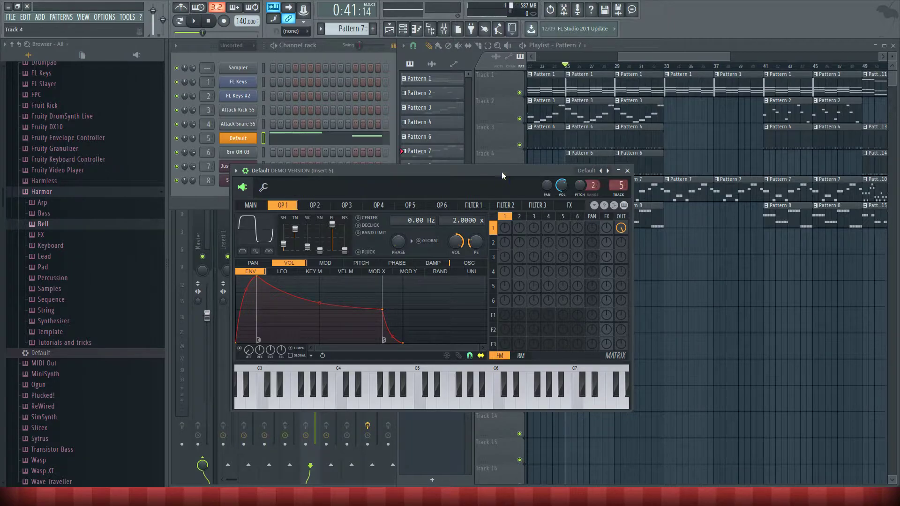
Move the Sytrus window higher and audition operator 1's sound with single notes and a short song playback.
drag(518, 170, 548, 156)
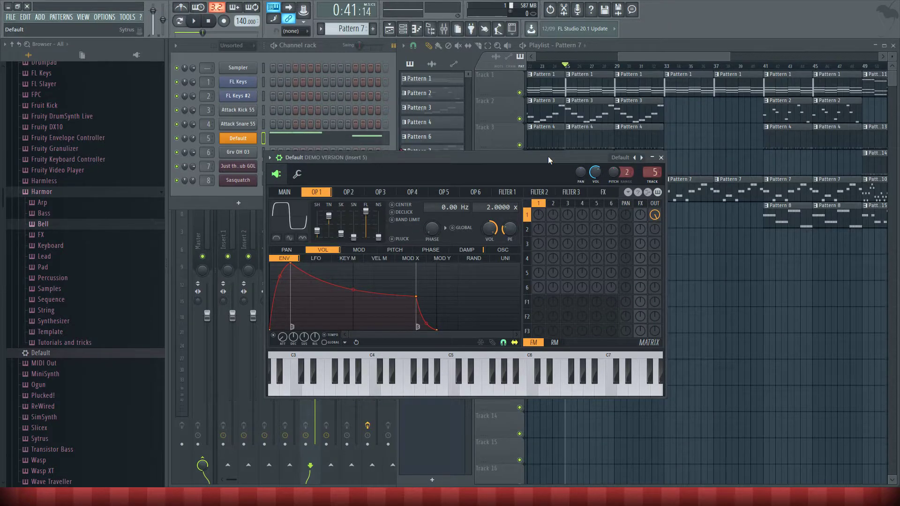
click(451, 390)
drag(476, 167, 472, 133)
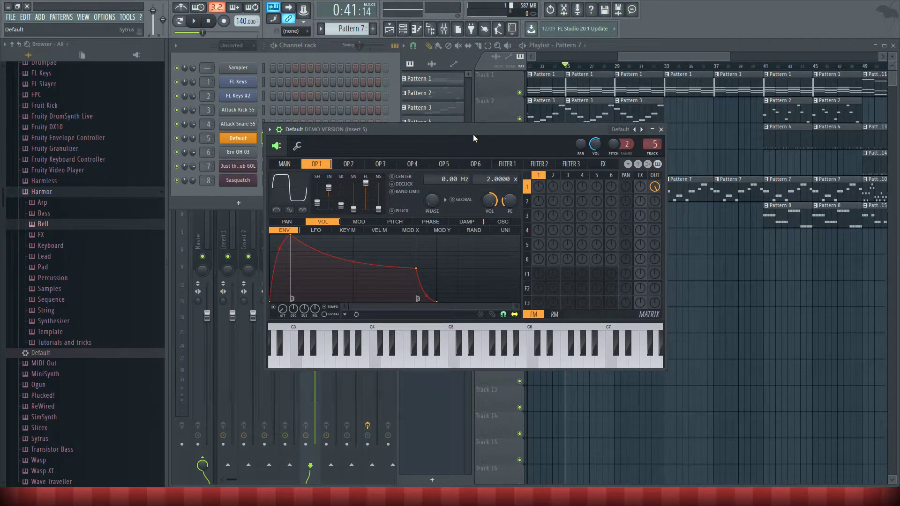
key(q)
key(q)
click(453, 361)
key(z)
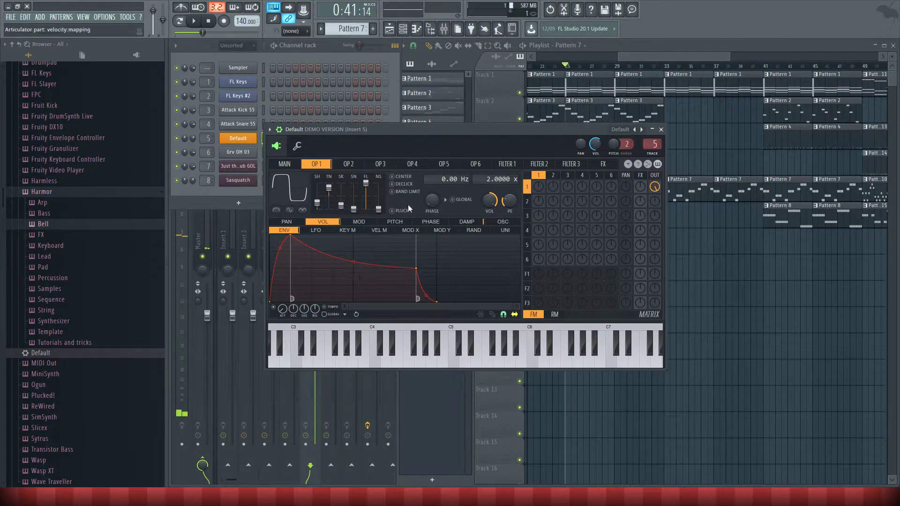
click(194, 20)
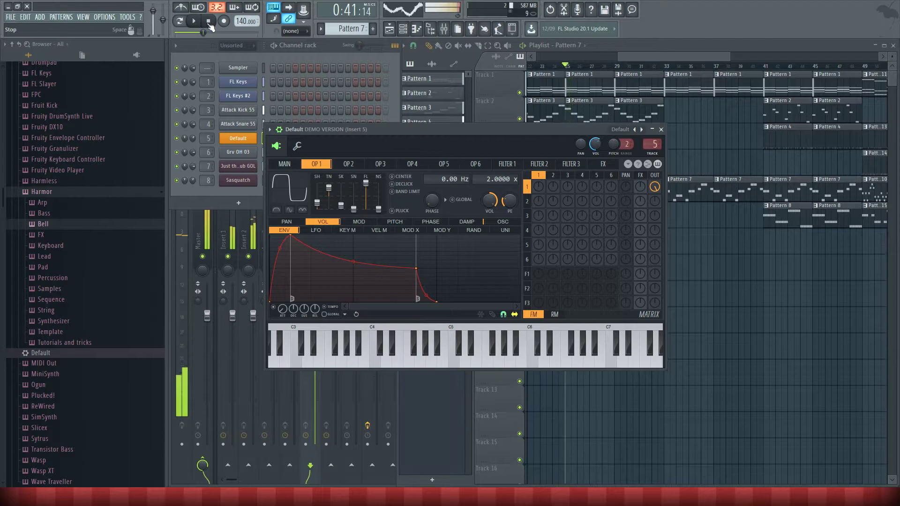
click(209, 23)
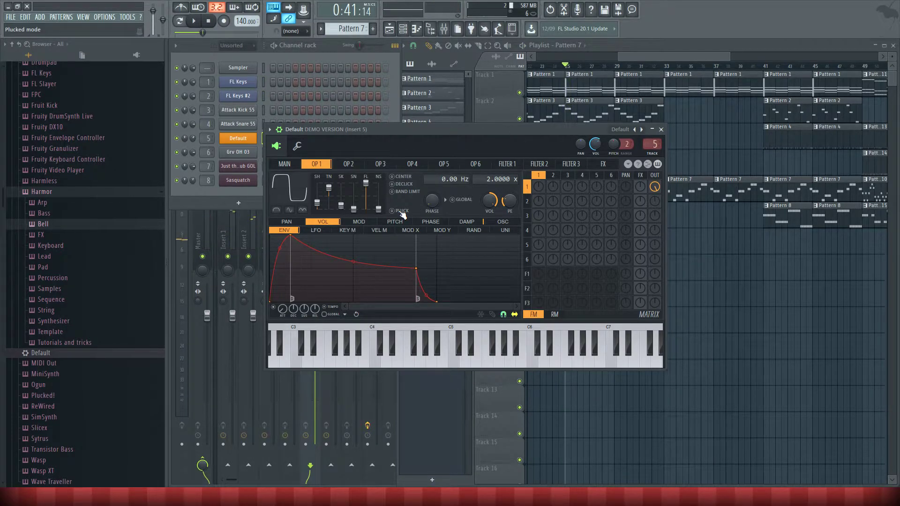
Examine operator 1's modulation and pitch envelopes while trying repeated notes.
click(359, 221)
key(z)
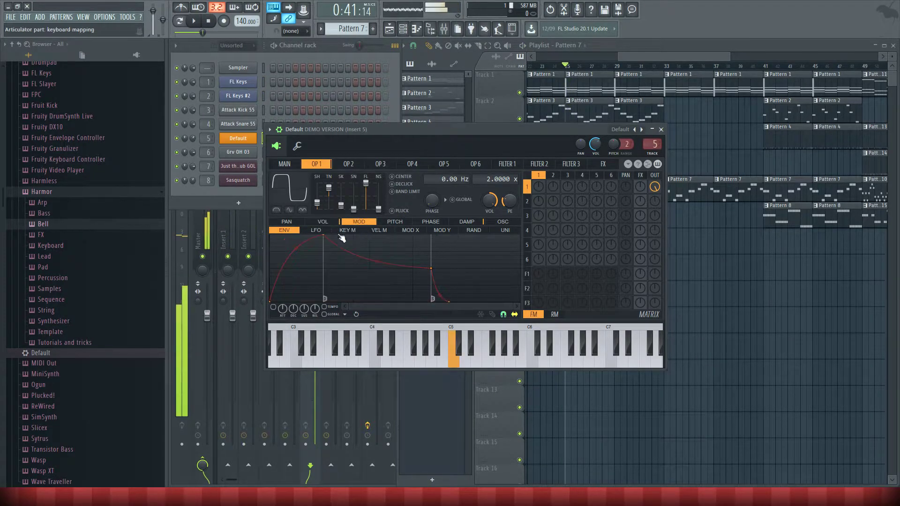
key(z)
click(384, 223)
key(z)
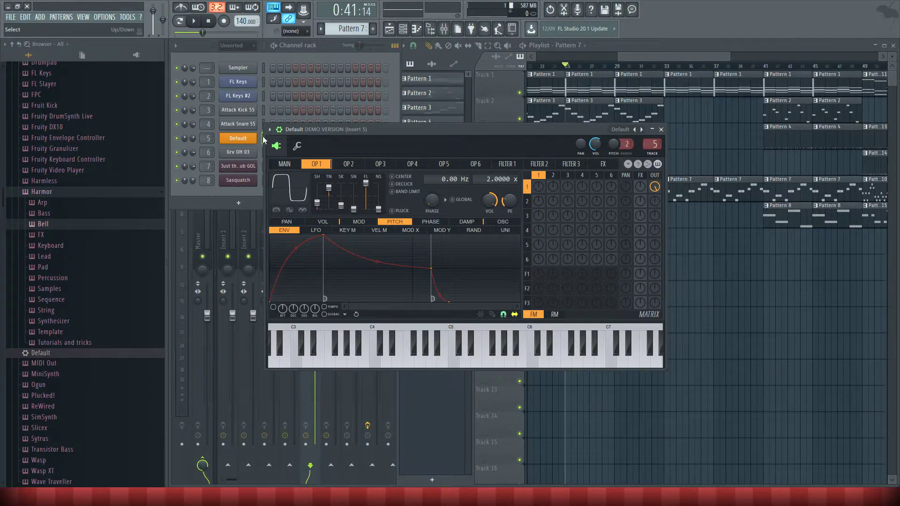
Add a Harmor channel to the channel rack and load its Chip preset.
click(238, 203)
click(322, 45)
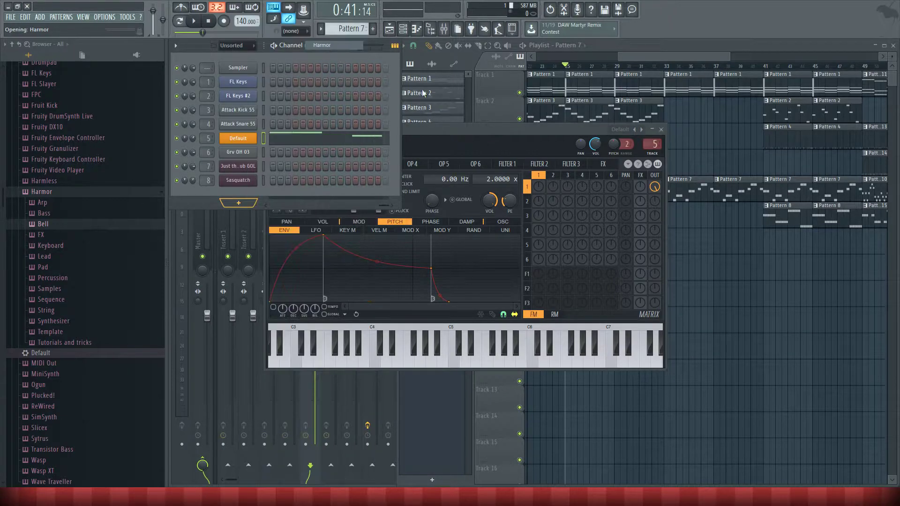
click(187, 89)
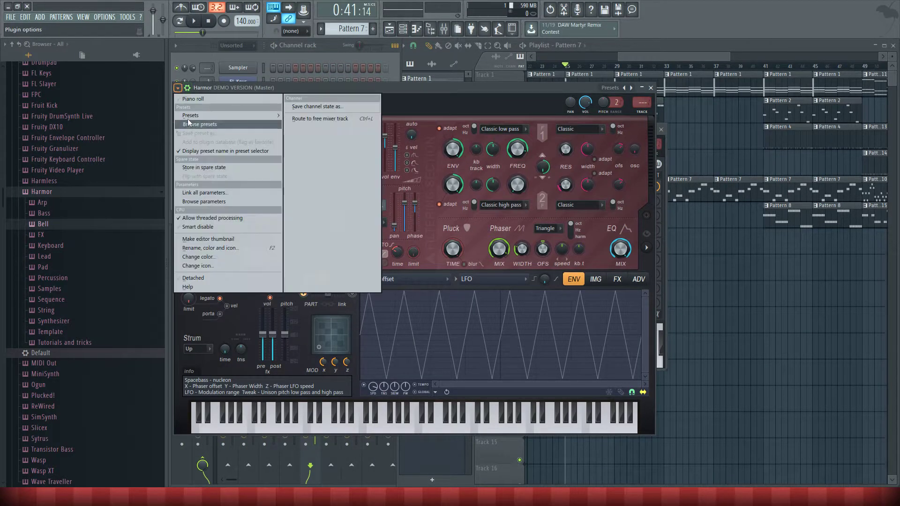
click(300, 27)
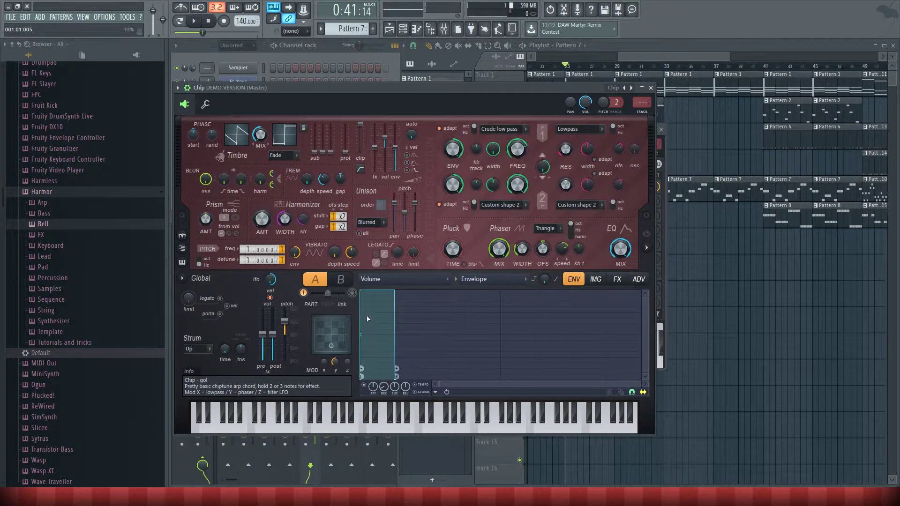
Move the Harmor window clear of the channel rack and audition the Chip preset with single notes and chords.
drag(341, 90, 419, 124)
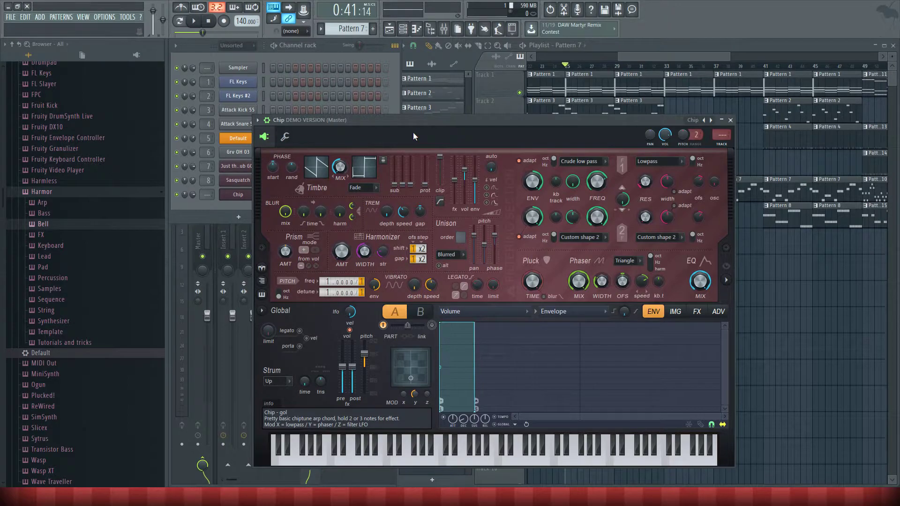
key(m)
key(u)
key(e)
key(b)
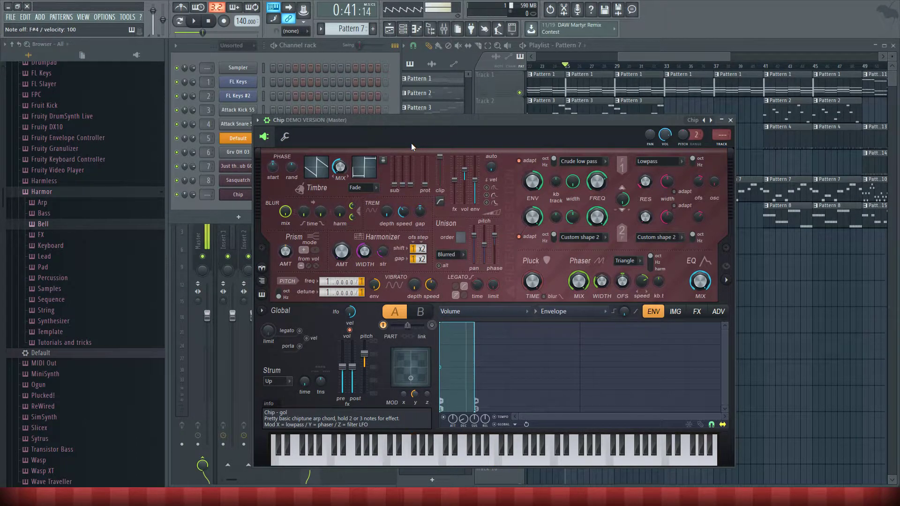
key(r)
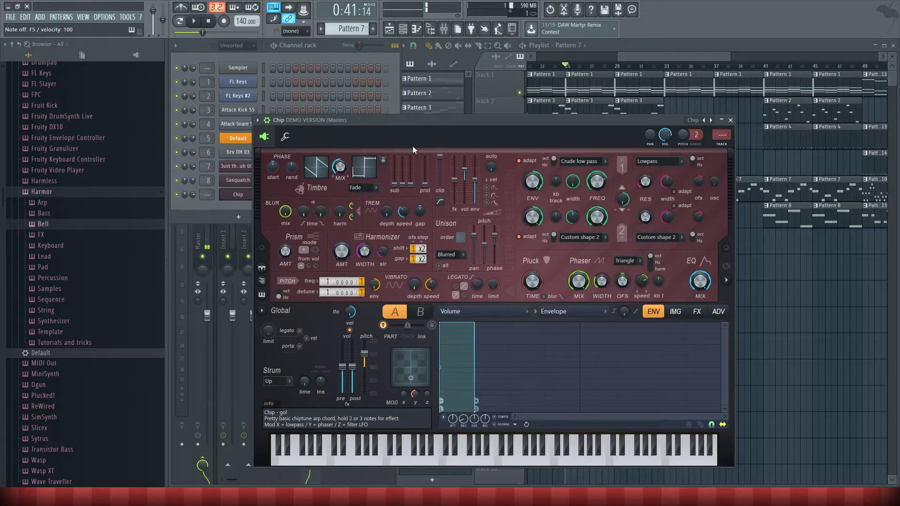
key(r)
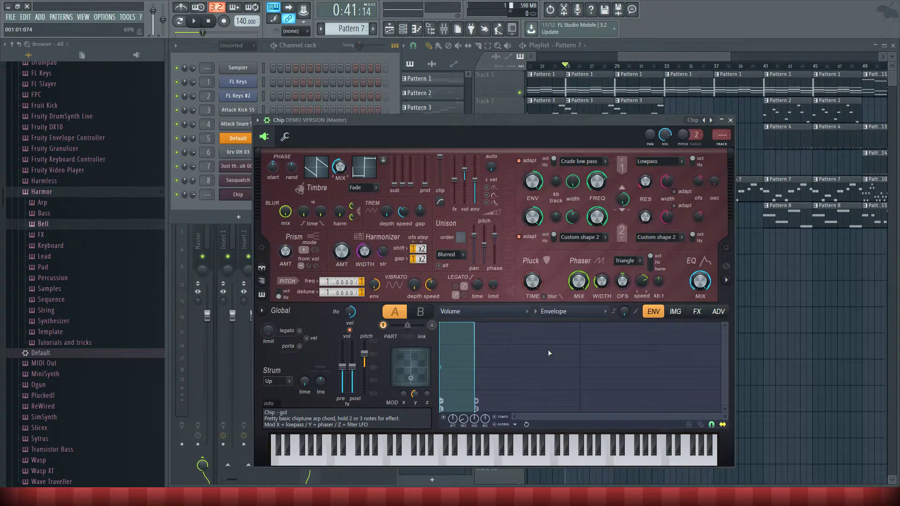
key(q)
key(r)
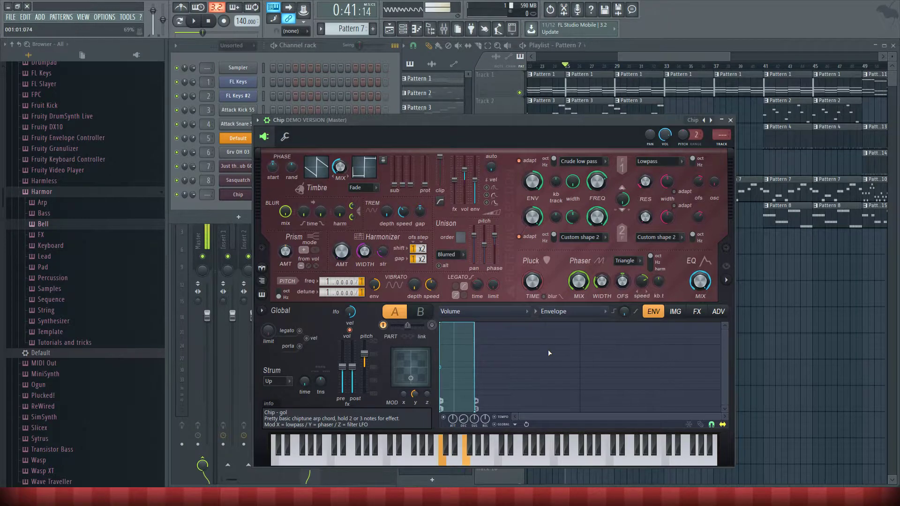
key(r)
key(s)
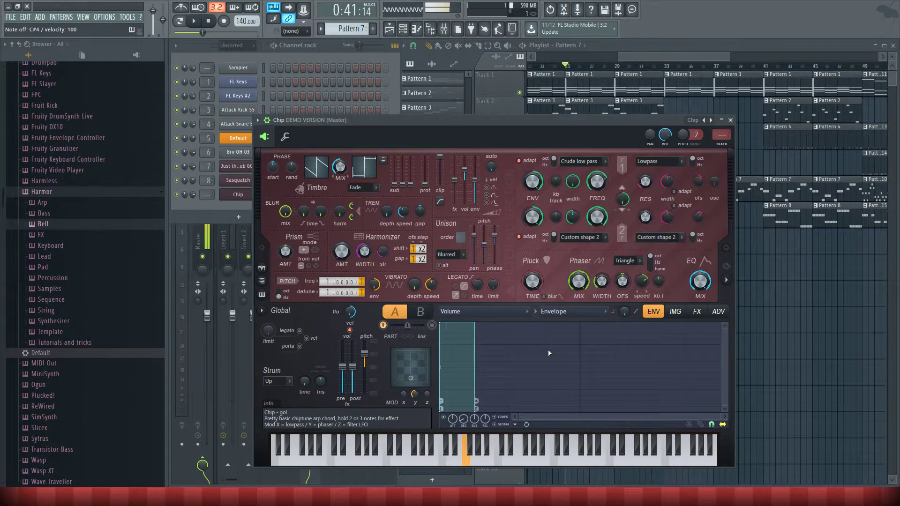
Close the Harmor window and delete the Chip channel from the channel rack.
click(729, 120)
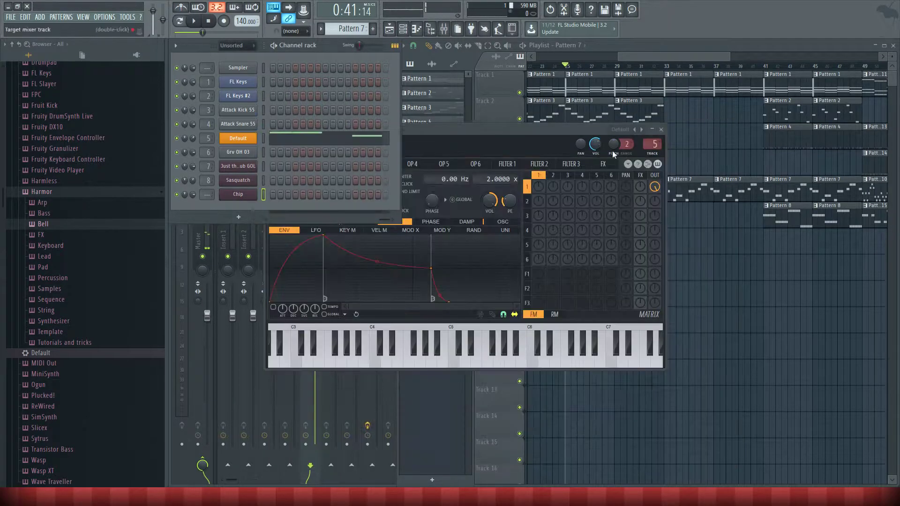
right_click(239, 200)
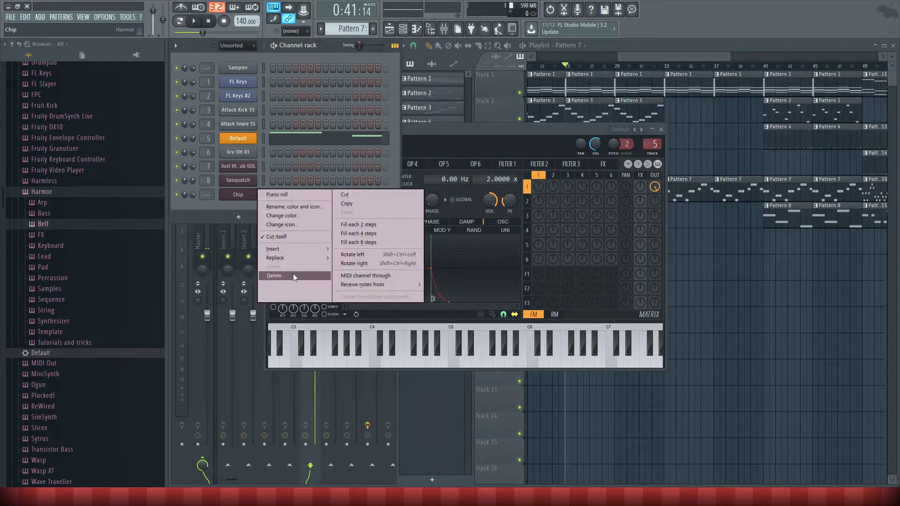
click(294, 276)
click(497, 276)
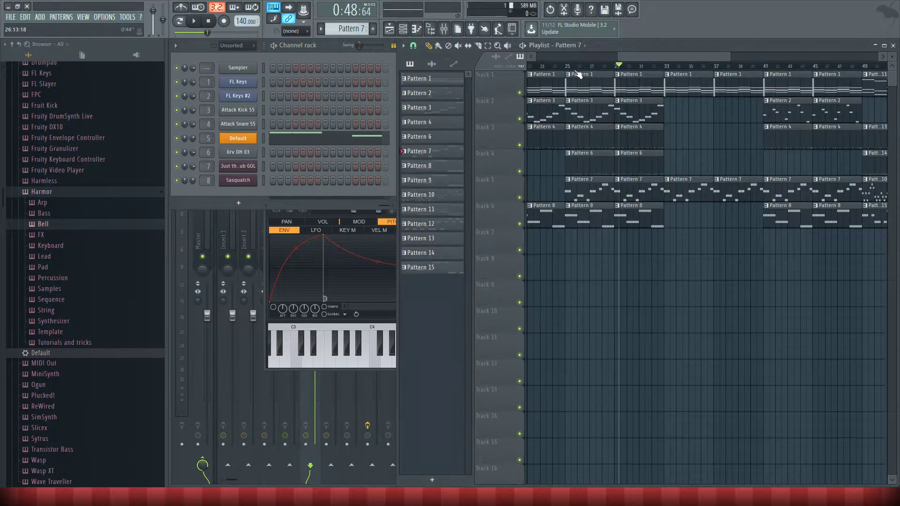
Play the song briefly and reopen the Default Sytrus channel's window to watch it during playback.
click(194, 20)
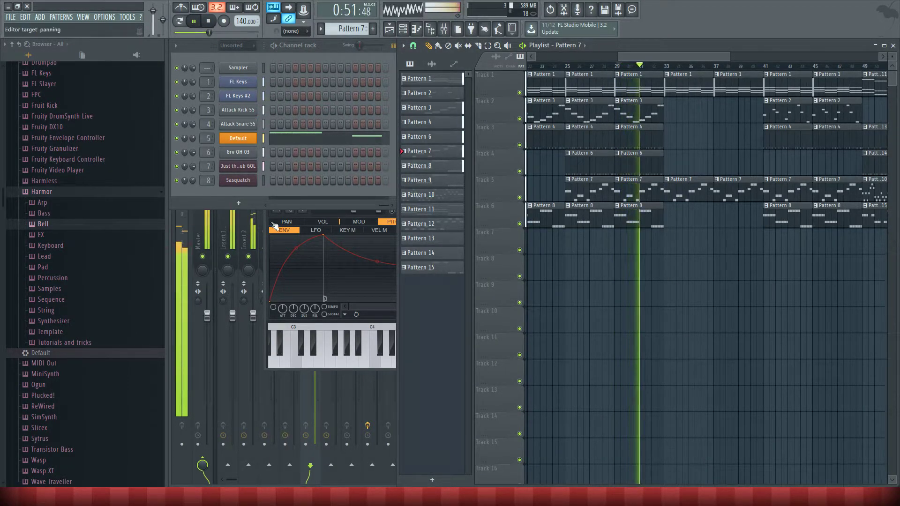
click(238, 139)
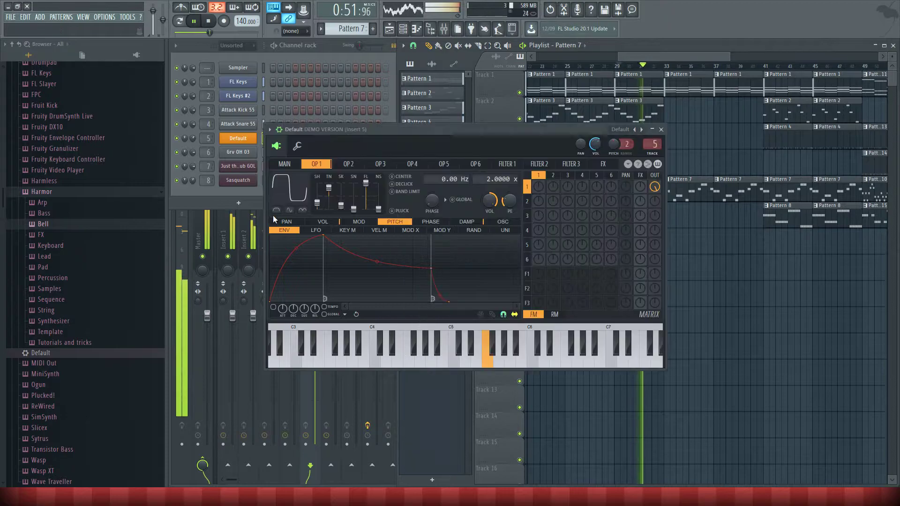
click(210, 22)
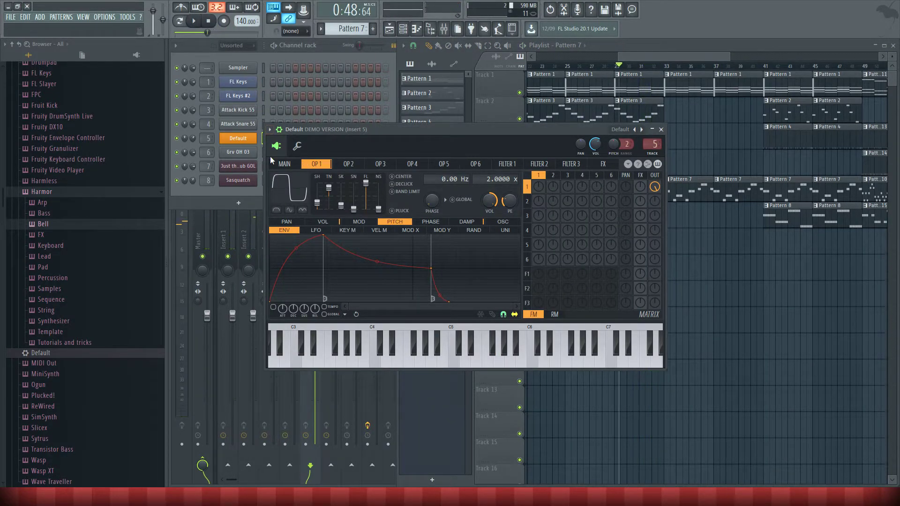
Raise the high band of Sytrus's main EQ to 6.2 dB while playing the song, and stop playback.
click(280, 164)
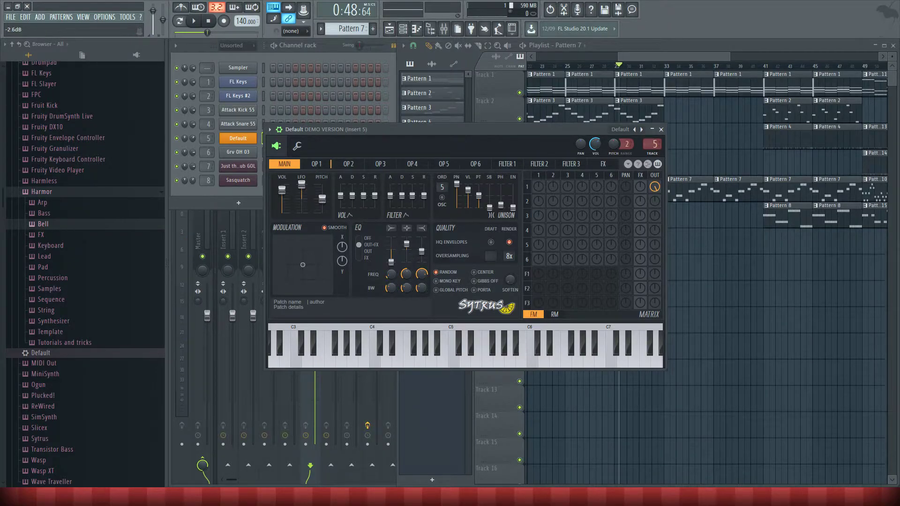
key(space)
mouse_move(422, 249)
mouse_down()
mouse_move(421, 237)
mouse_move(422, 244)
mouse_up()
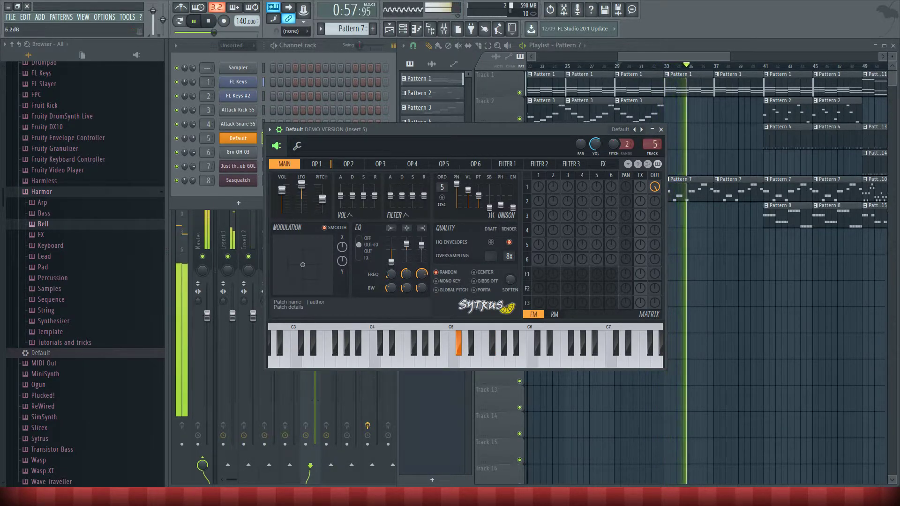
key(Escape)
click(206, 21)
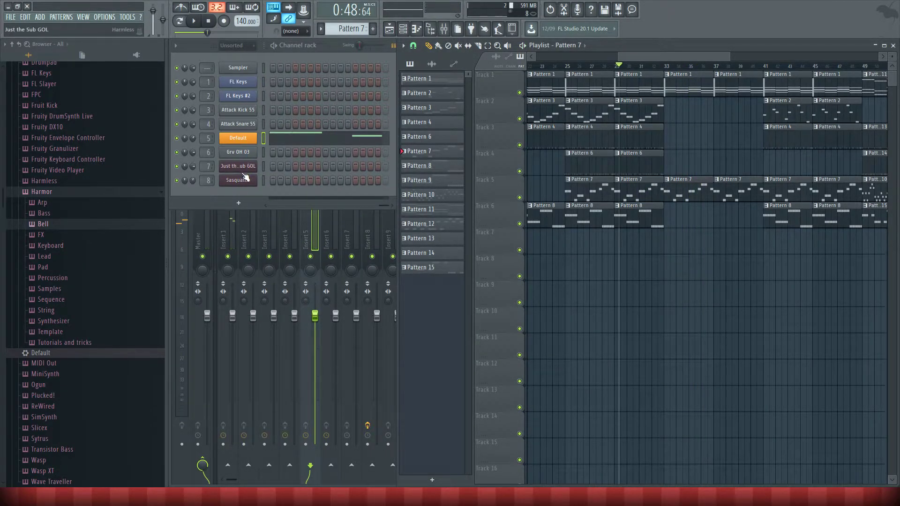
Place the playlist's playback position at bar 49, where the Pattern 11 clips start.
scroll(727, 308, right, 10)
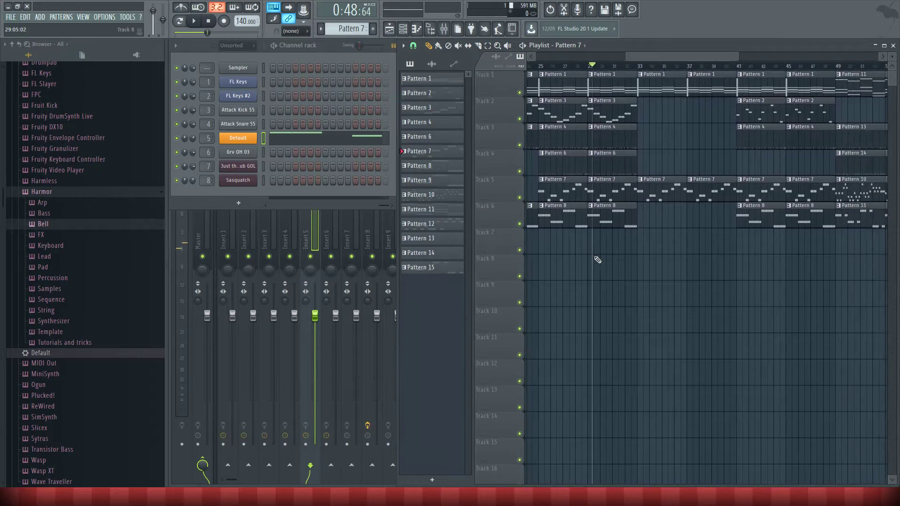
click(730, 67)
click(718, 66)
click(728, 67)
click(732, 69)
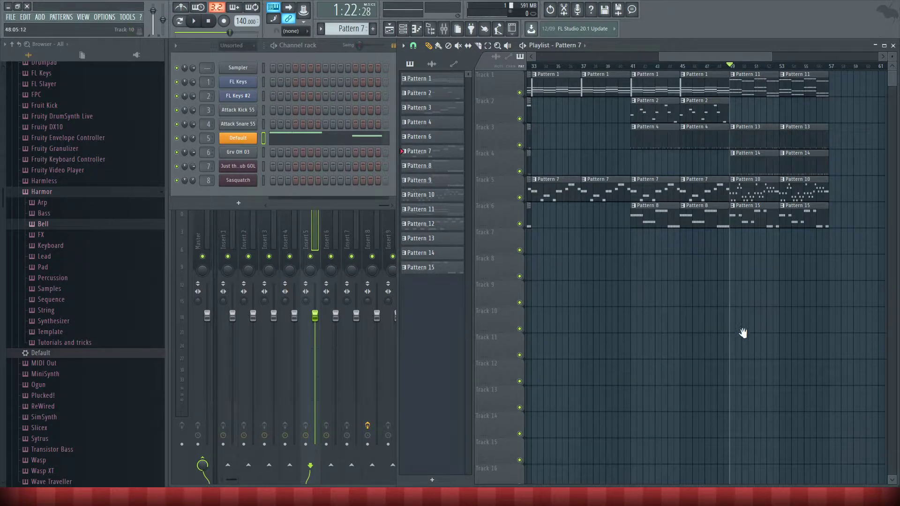
scroll(719, 327, left, 4)
Reopen the Default Sytrus channel and compare operator 1's volume and damping envelopes.
click(249, 140)
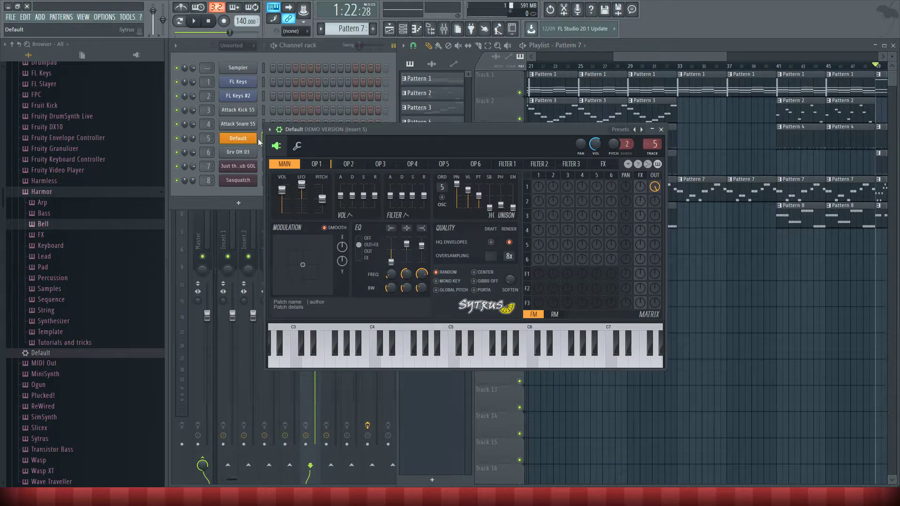
click(317, 164)
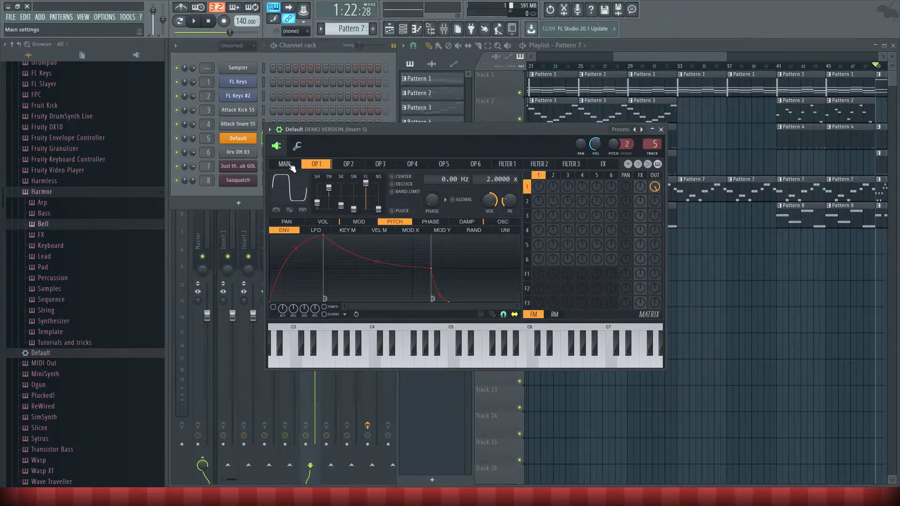
click(289, 167)
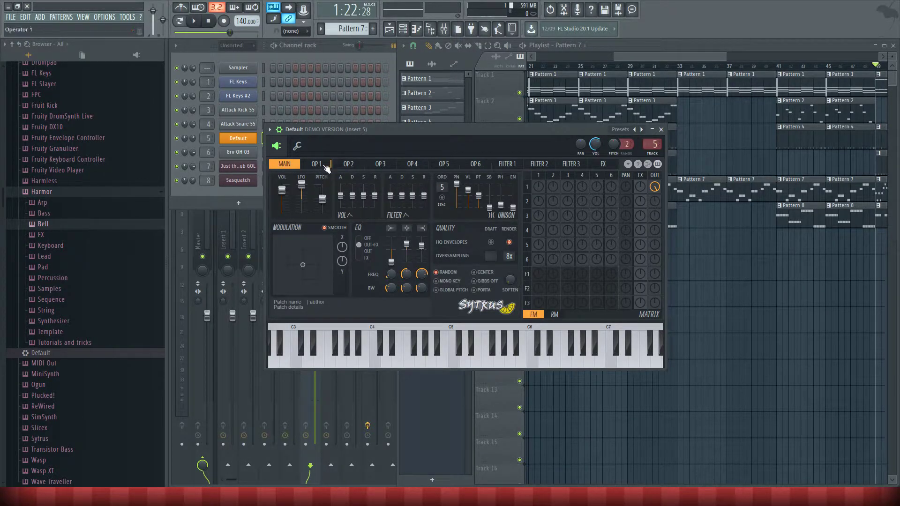
click(326, 166)
click(322, 221)
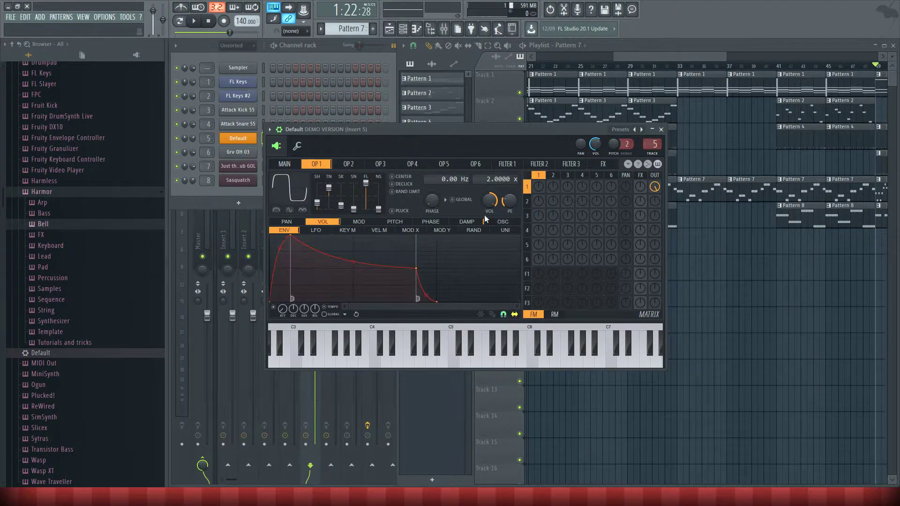
click(467, 222)
click(322, 221)
click(467, 221)
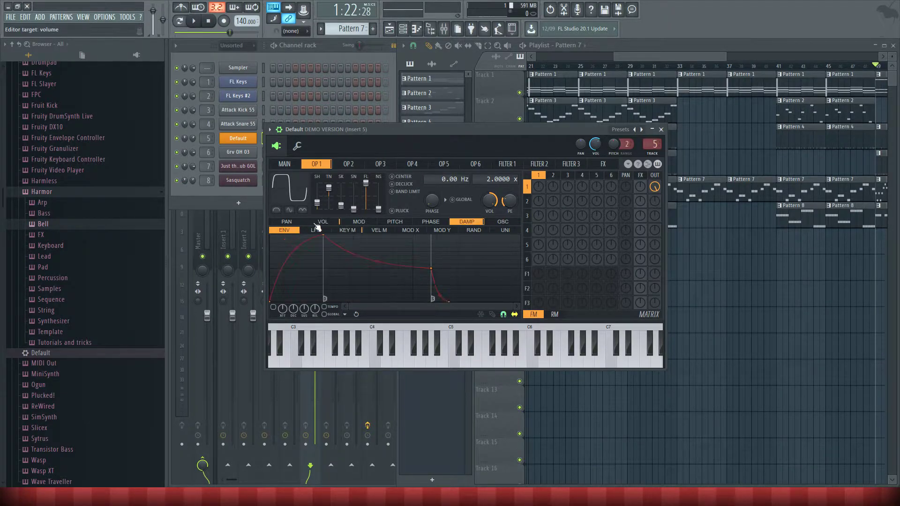
click(323, 222)
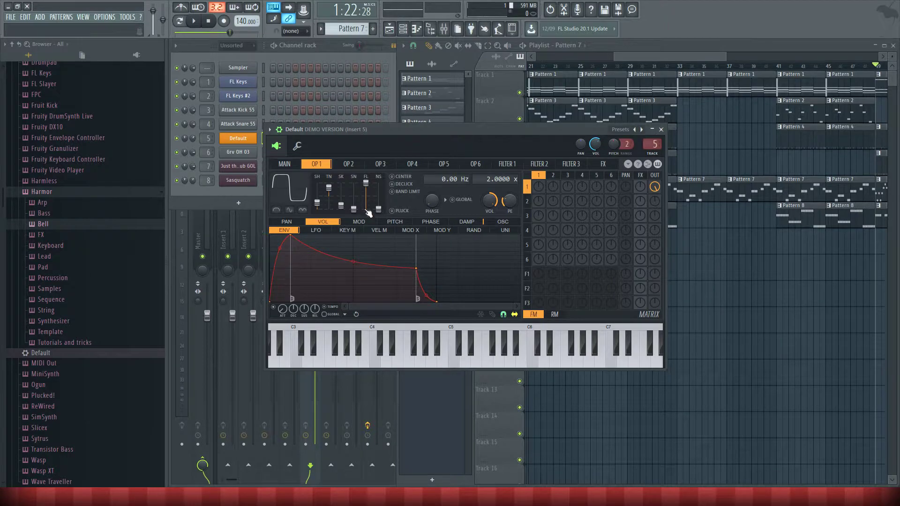
Turn operator 2's output up to 100% in the matrix and raise its waveform shape slider to maximum.
click(359, 165)
click(323, 164)
click(349, 165)
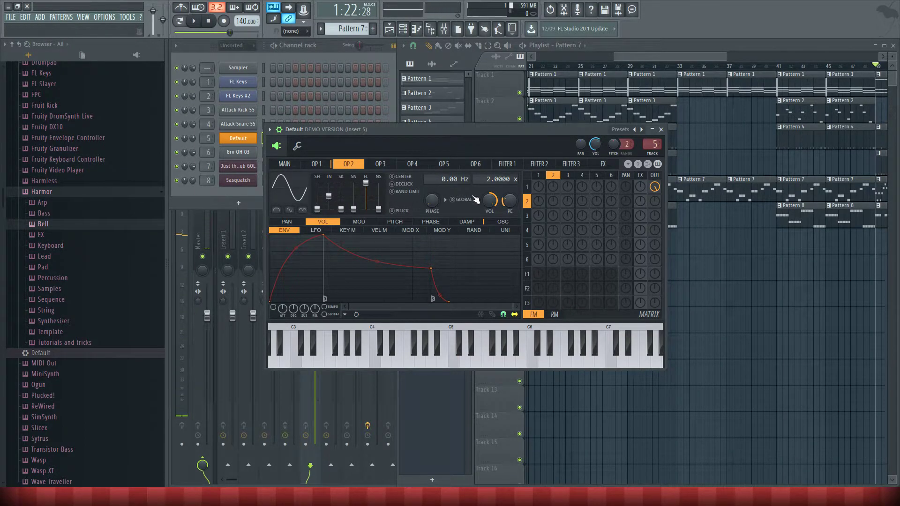
drag(656, 203, 655, 164)
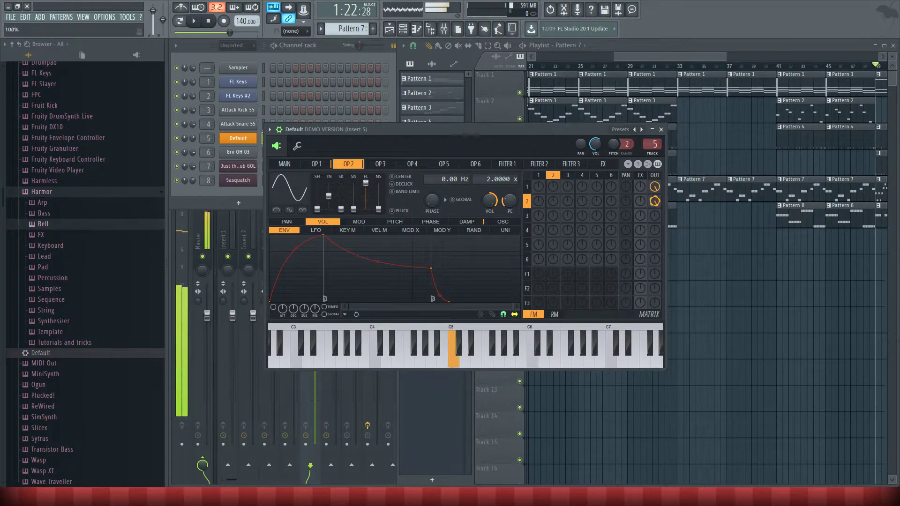
drag(316, 210, 317, 196)
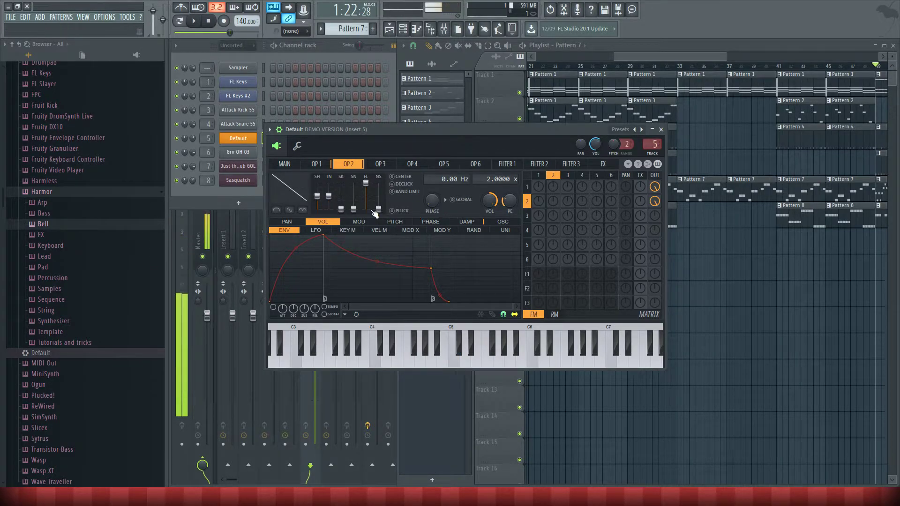
drag(317, 196, 317, 183)
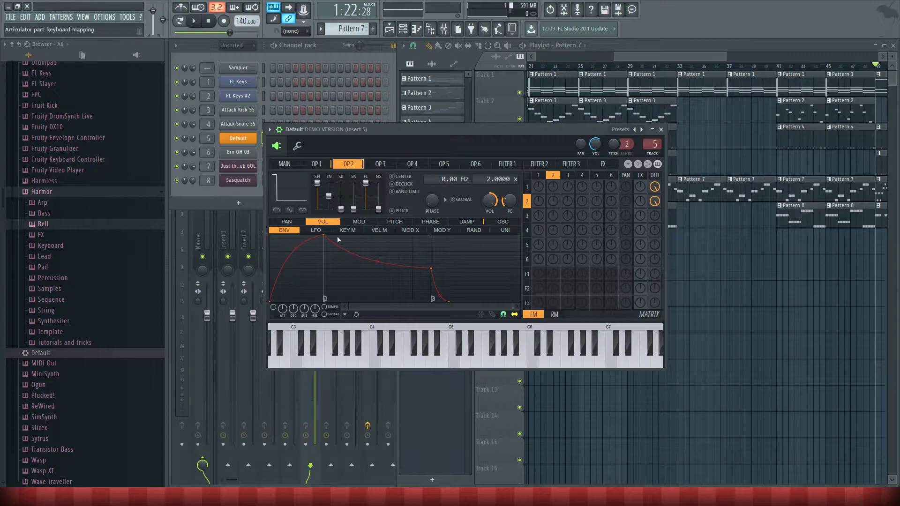
Remove operator 2's output and send operator 1 to the effects in the matrix, auditioning repeated notes.
key(q)
drag(490, 201, 490, 200)
key(q)
drag(654, 202, 640, 205)
key(q)
drag(663, 209, 648, 195)
key(q)
key(q)
key(q)
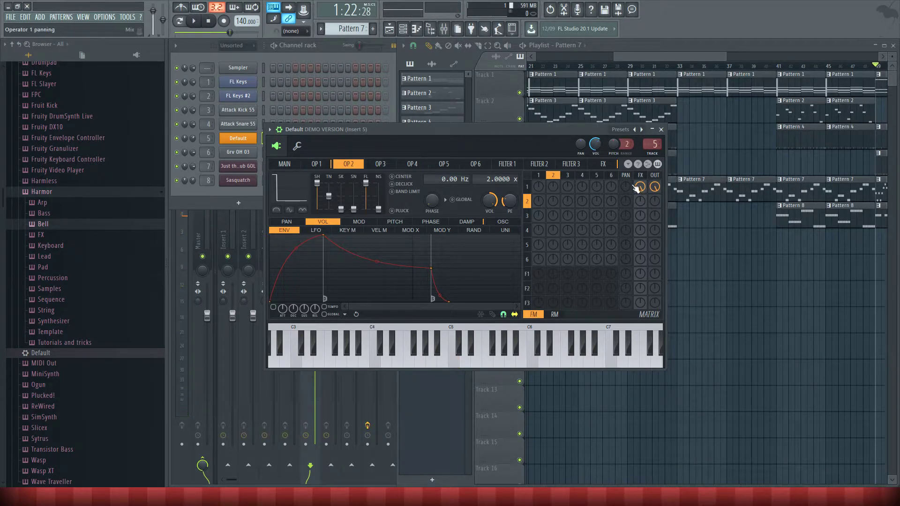
Show Sytrus's effects settings and raise operator 1's effects send while auditioning notes.
click(604, 164)
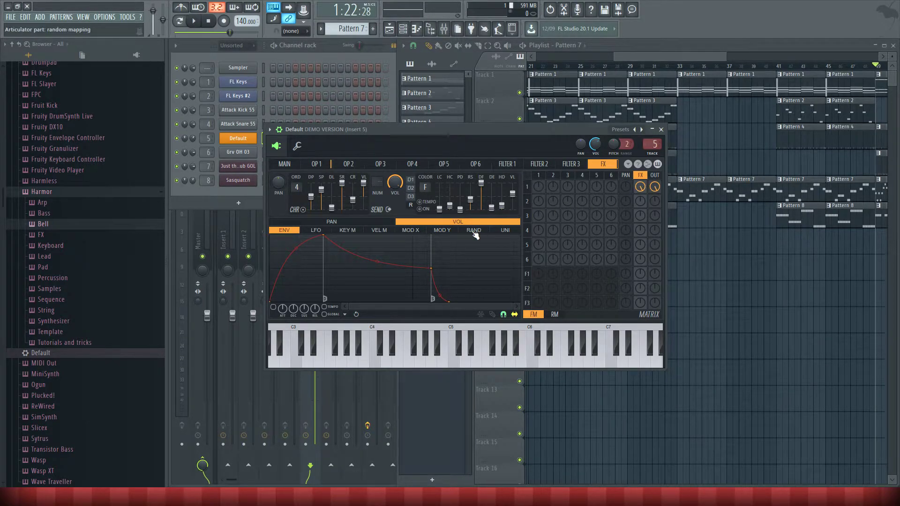
key(z)
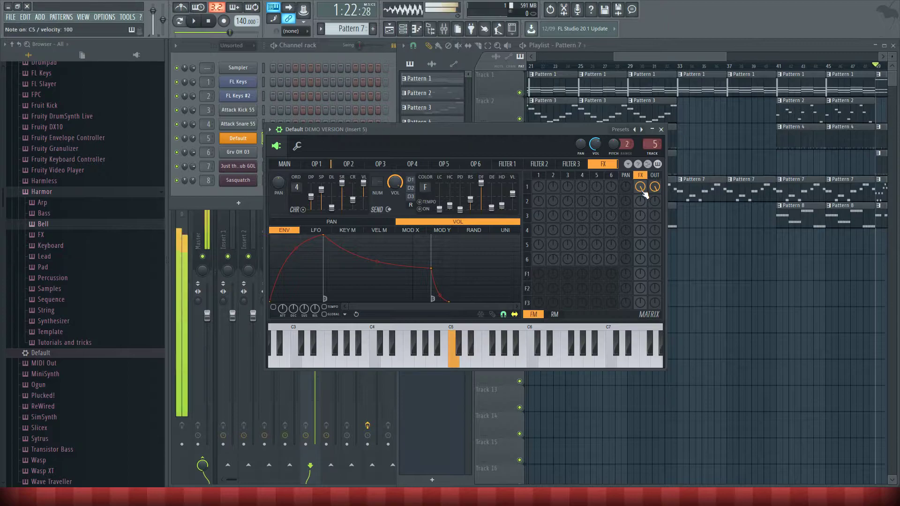
drag(645, 194, 645, 178)
key(z)
key(z)
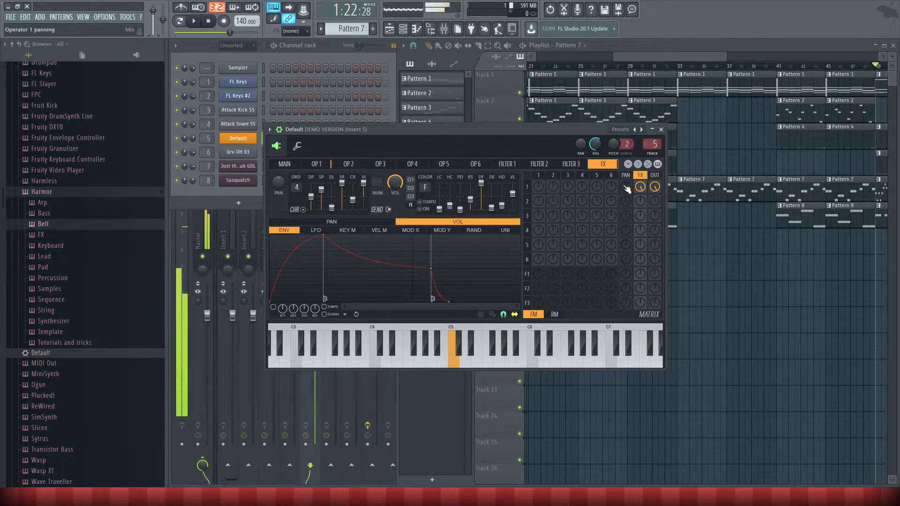
Set operator 2's output to 69% and lower its waveform filter slider almost to minimum, auditioning notes.
drag(655, 201, 654, 193)
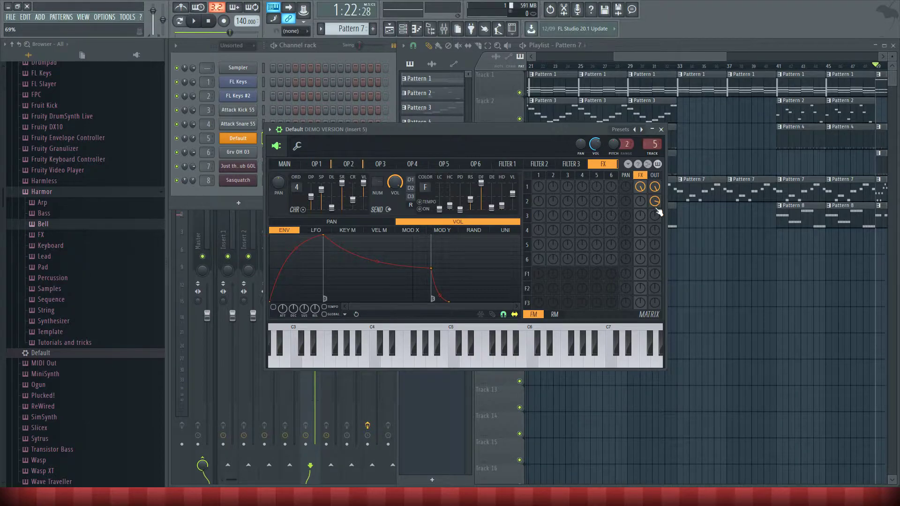
key(z)
click(348, 164)
key(z)
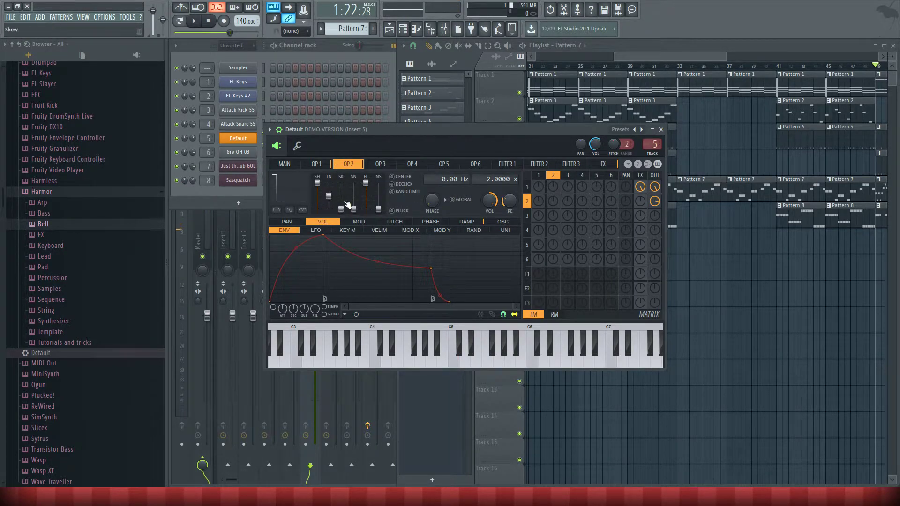
drag(367, 191, 366, 207)
key(z)
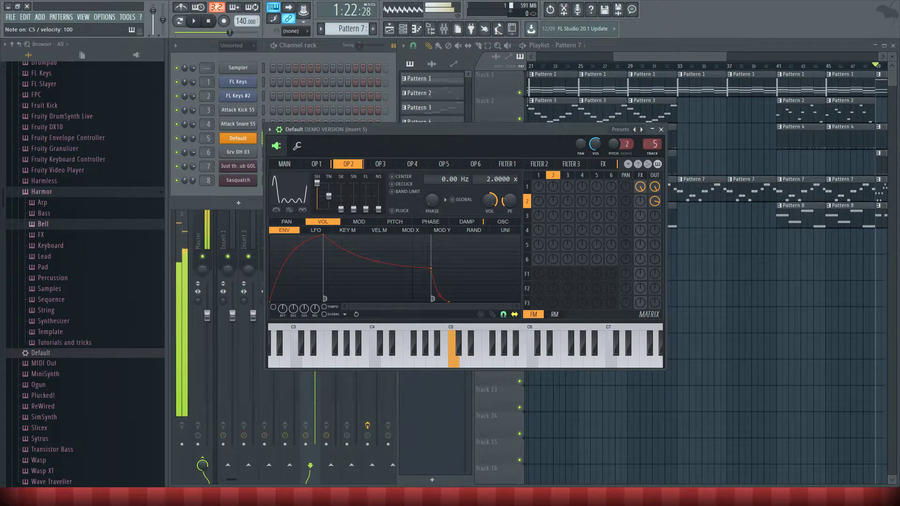
key(z)
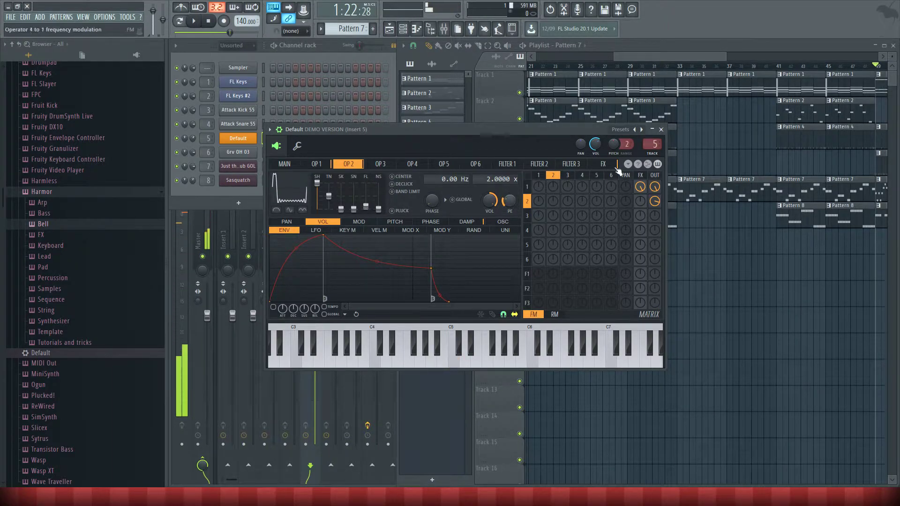
Play the song from just before bar 25, where Pattern 7 enters, to hear the Sytrus sound in context.
click(603, 72)
scroll(607, 60, up, 4)
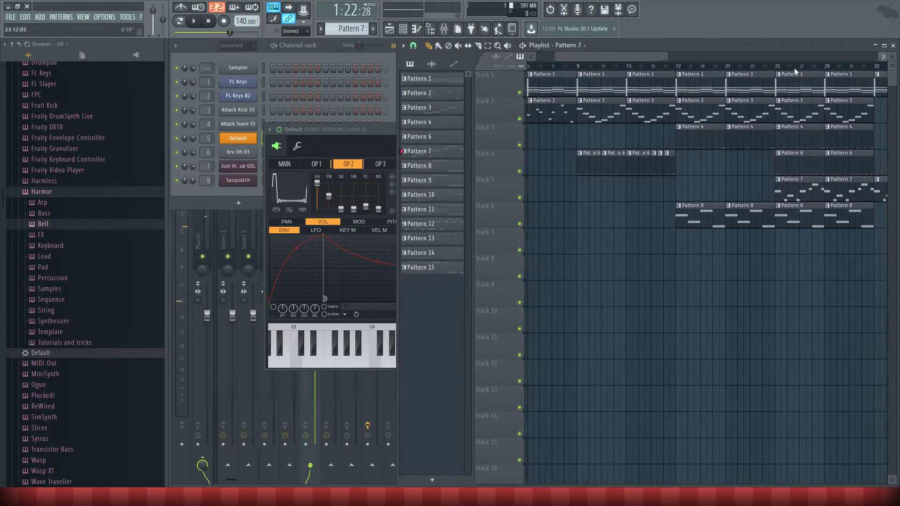
drag(730, 67, 687, 66)
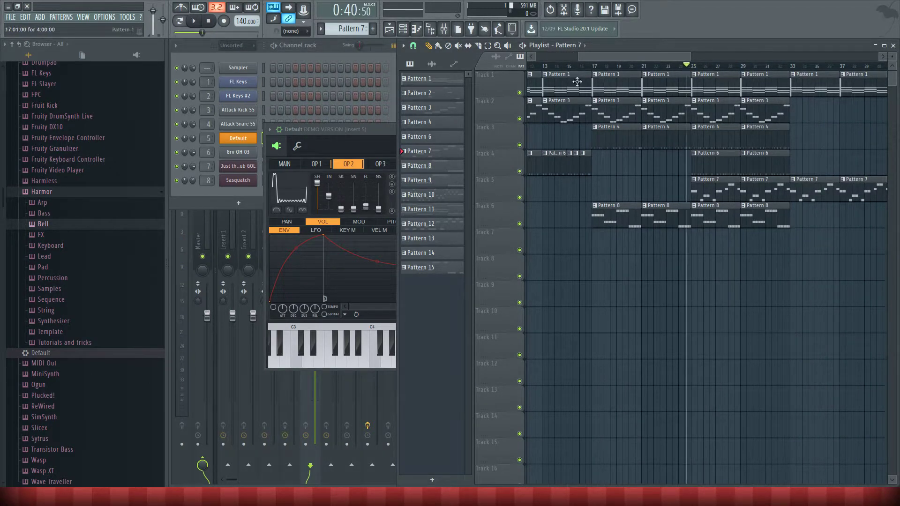
key(space)
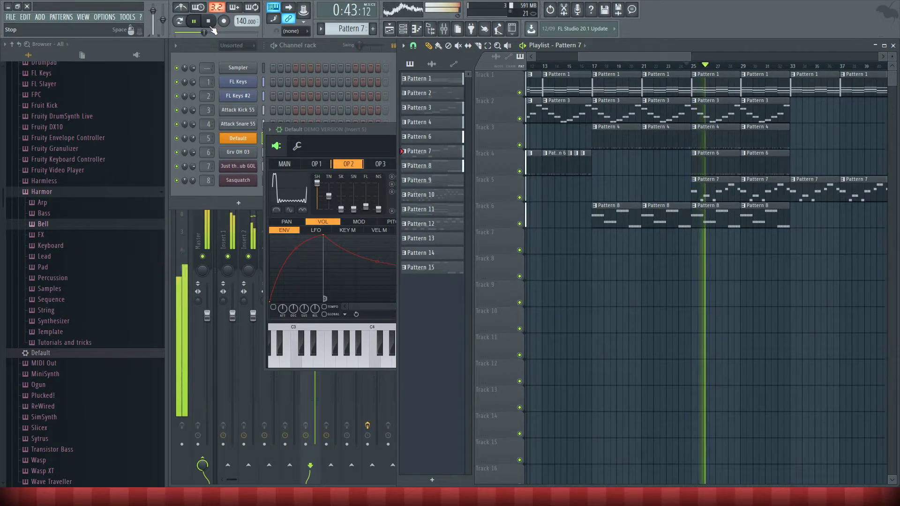
key(space)
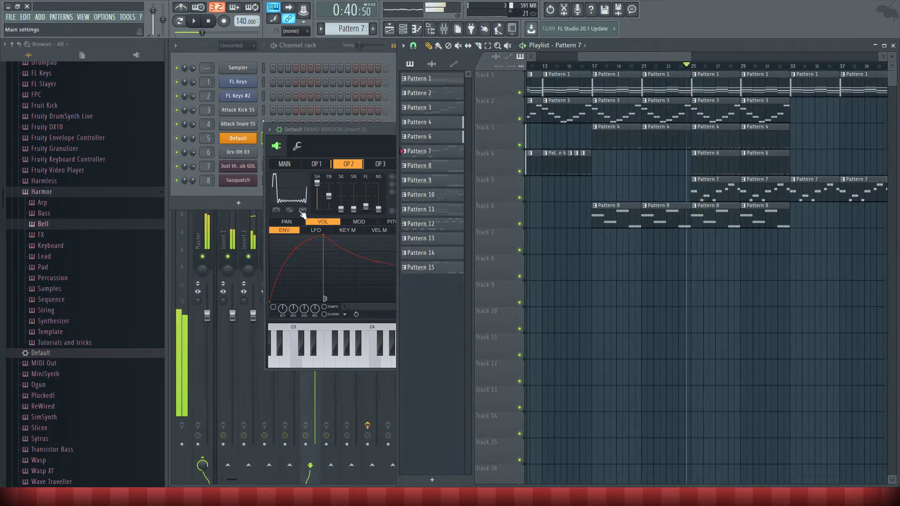
Move the playhead slightly earlier, near bar 24, and replay Pattern 7's entry.
click(353, 142)
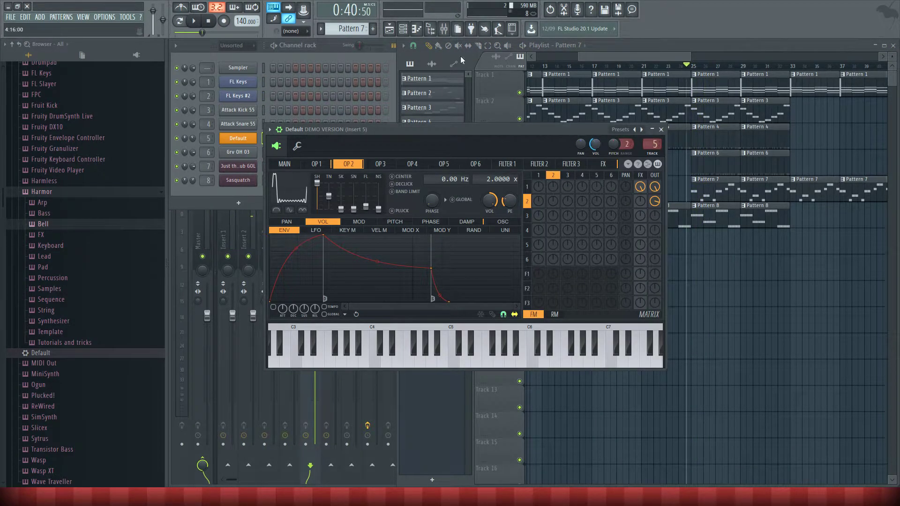
click(685, 70)
click(193, 21)
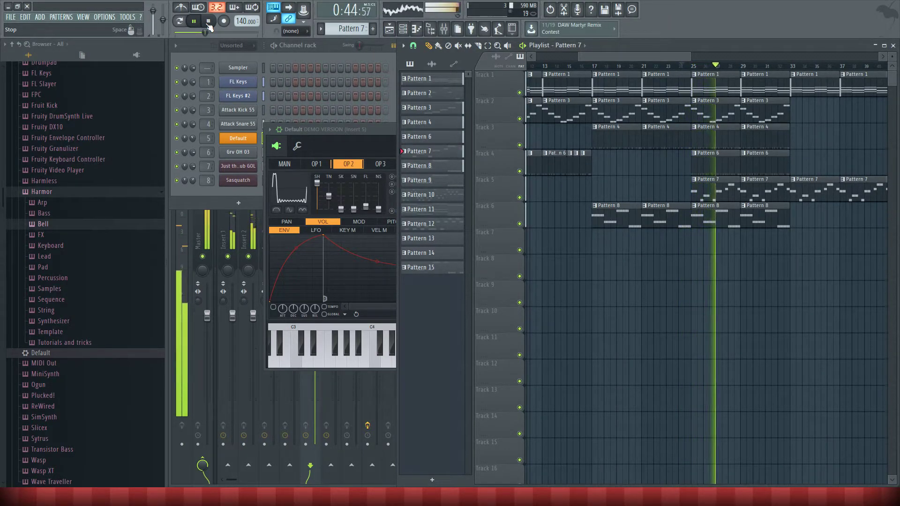
click(208, 23)
Enable operator 2's volume envelope in Sytrus, comparing its shape with operator 1's envelope.
click(371, 148)
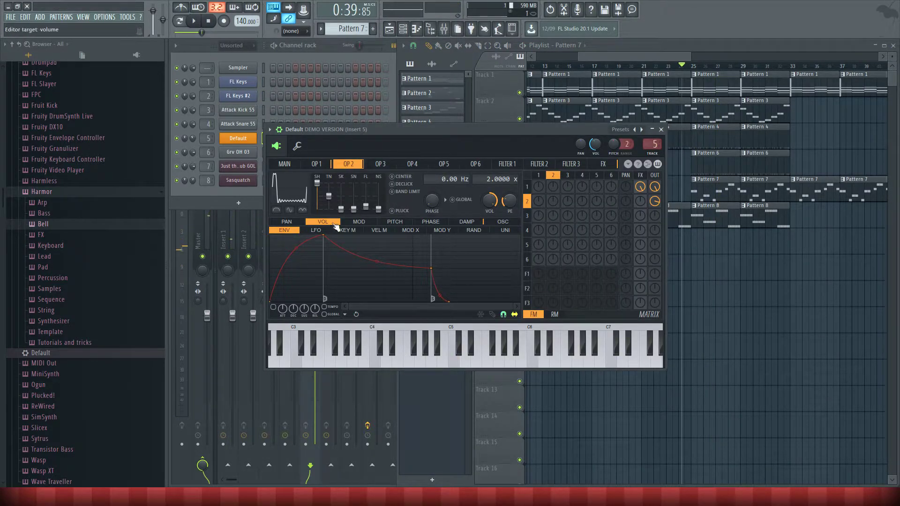
click(316, 164)
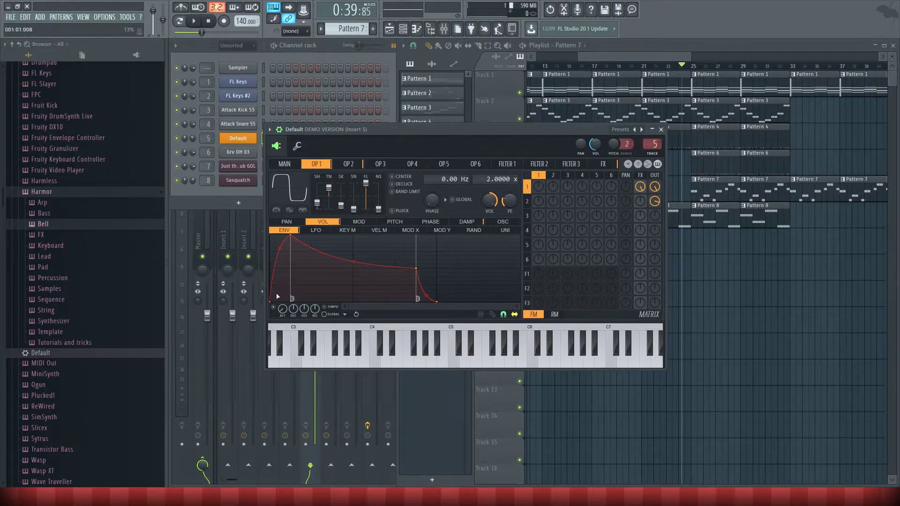
click(350, 164)
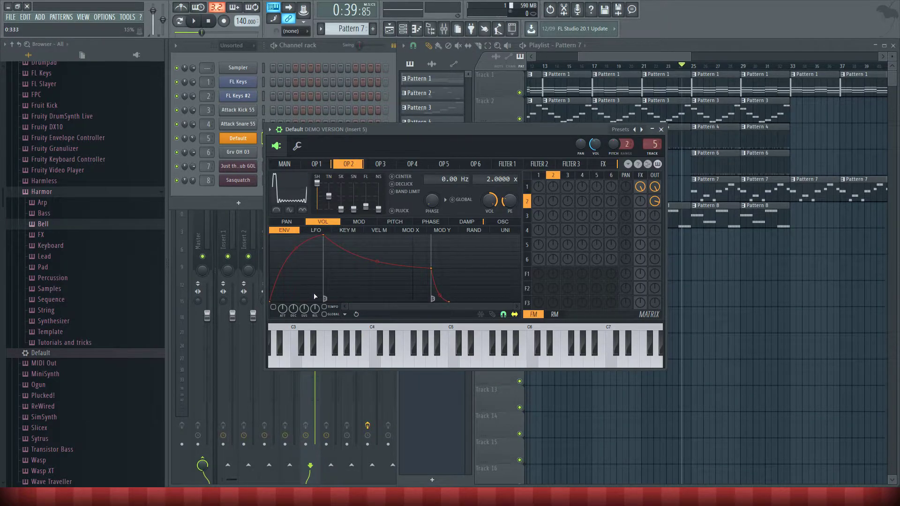
click(273, 307)
click(315, 164)
click(349, 164)
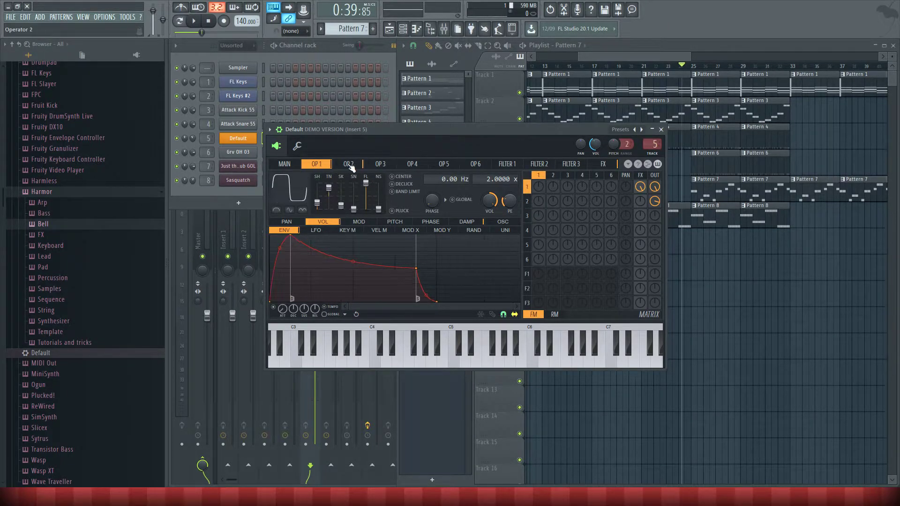
Shorten the attack of operator 2's volume envelope to match operator 1's envelope.
drag(323, 235, 287, 235)
drag(282, 317, 282, 343)
click(318, 164)
click(348, 164)
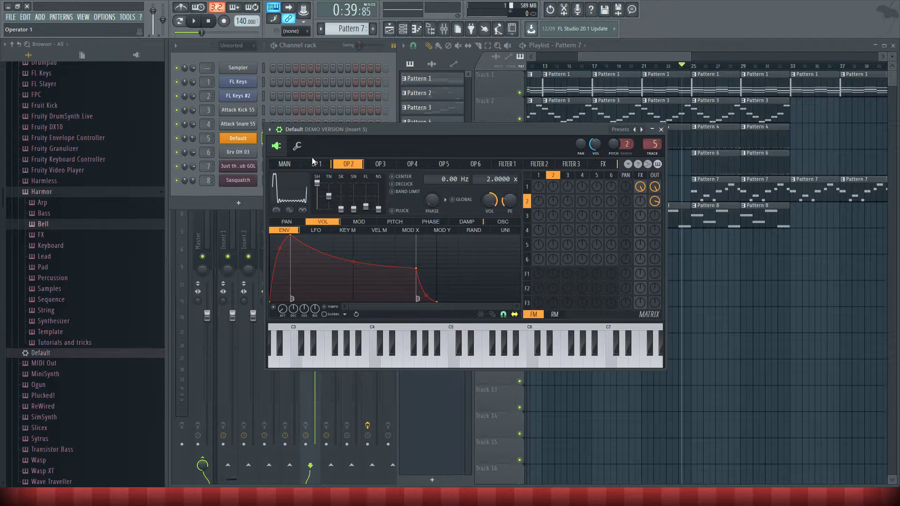
Close the Sytrus window and play the song into Pattern 7's entry to check the sound.
click(661, 129)
click(193, 20)
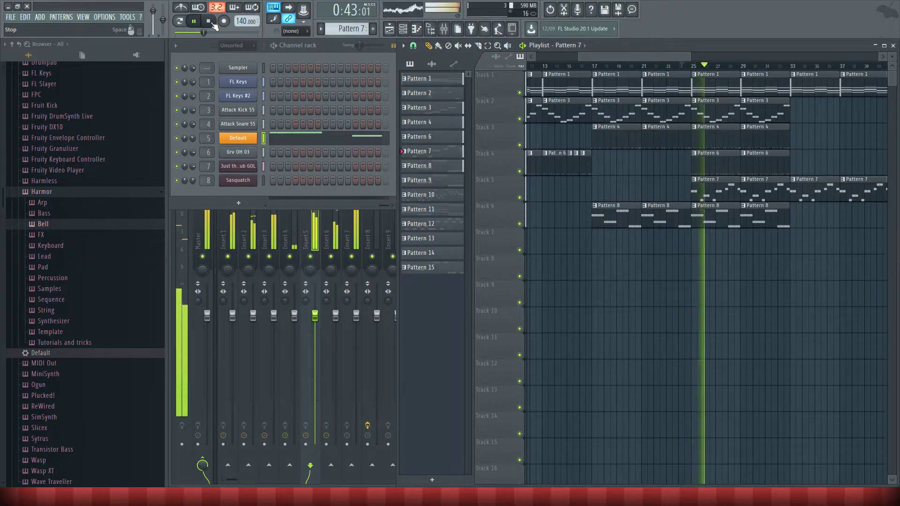
click(210, 22)
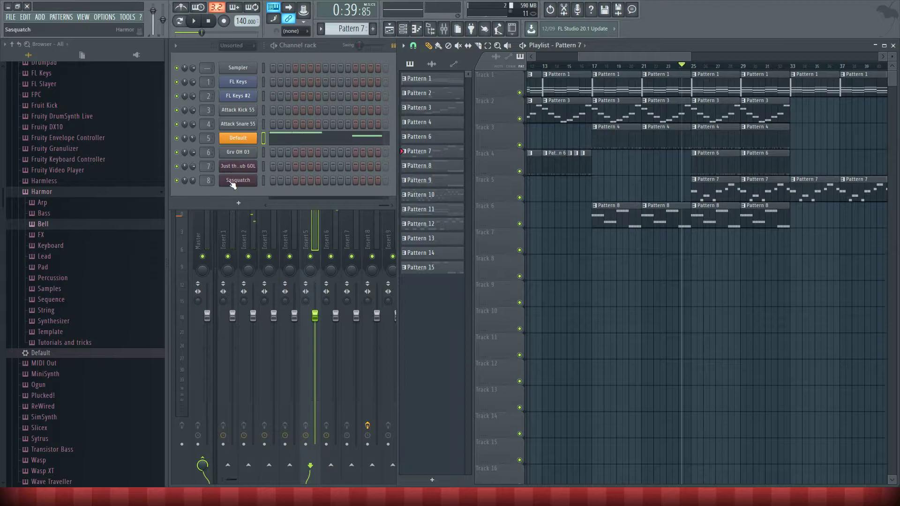
Examine the instruments on the Sasquatch and Just the Sub GOL channels.
click(231, 181)
click(663, 115)
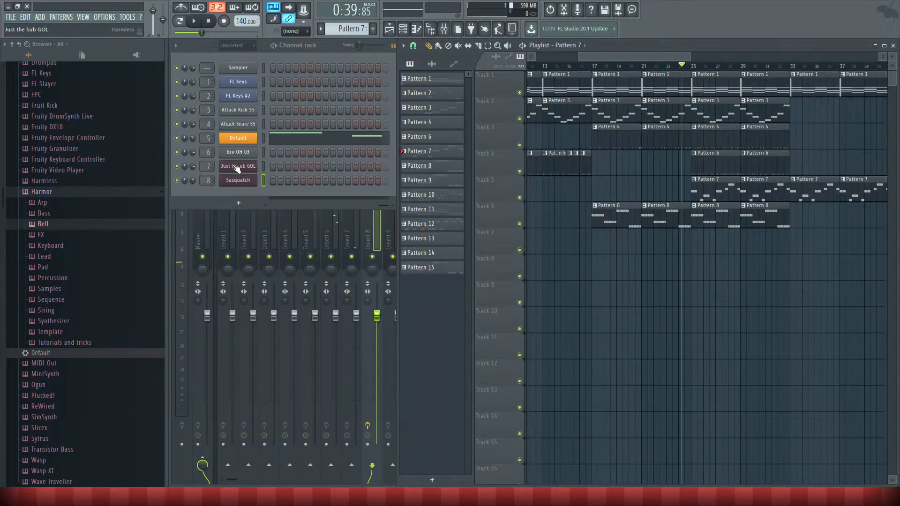
click(237, 168)
click(675, 159)
Reopen the Default channel's Sytrus, route operator 3 to the output in the matrix and raise its noise slider to maximum.
click(234, 139)
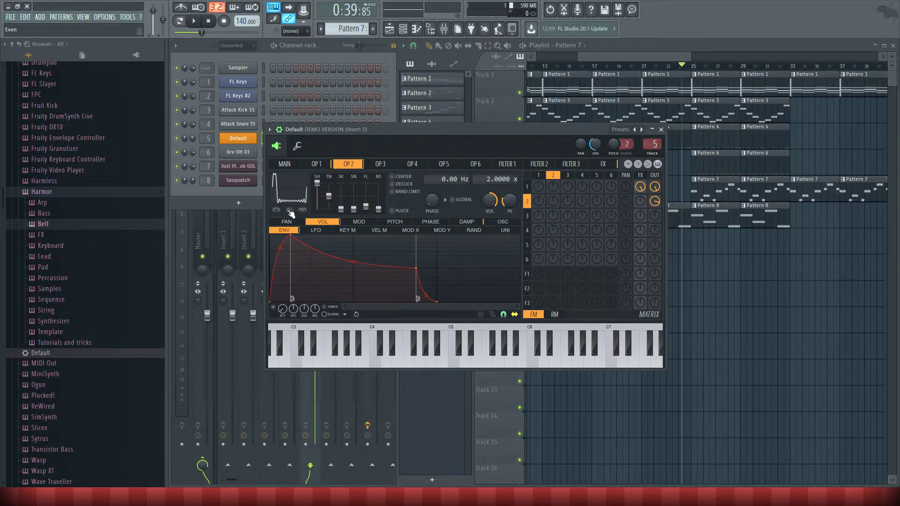
key(z)
click(380, 165)
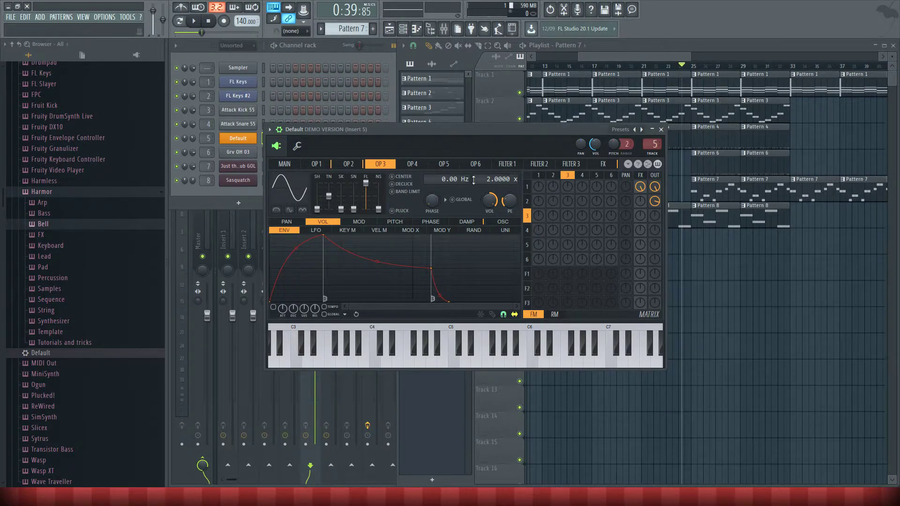
drag(660, 215, 660, 202)
drag(378, 209, 379, 182)
Clear operators 1 and 2 from the matrix's effects and output columns and audition operator 3 alone.
mouse_move(655, 201)
mouse_down()
mouse_move(654, 211)
mouse_move(655, 197)
mouse_move(640, 197)
mouse_up()
key(z)
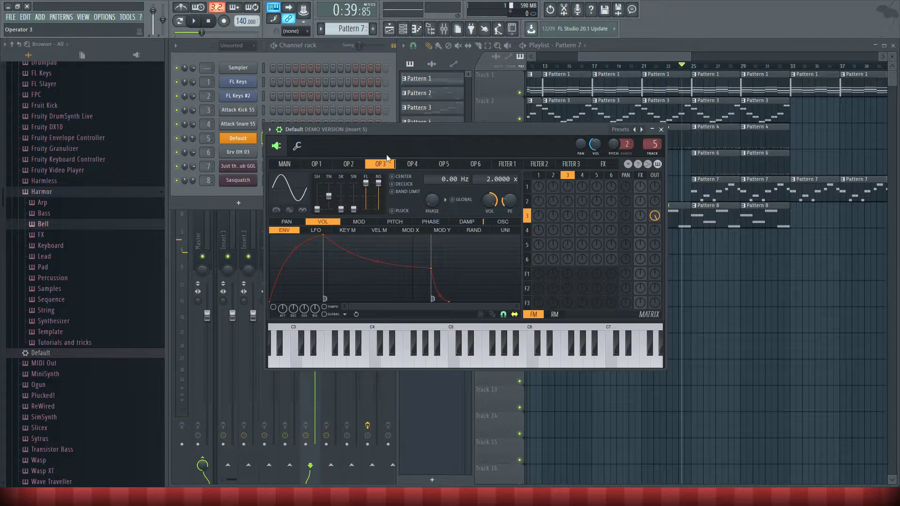
mouse_move(595, 143)
mouse_down()
mouse_move(596, 161)
mouse_move(592, 153)
mouse_up()
key(z)
Restore operator 1's effects and output sends and bring operator 2's output back at a lower level.
mouse_move(663, 201)
mouse_down()
mouse_move(655, 182)
mouse_move(640, 182)
mouse_move(654, 205)
mouse_up()
scroll(656, 204, up, 2)
scroll(334, 171, up, 2)
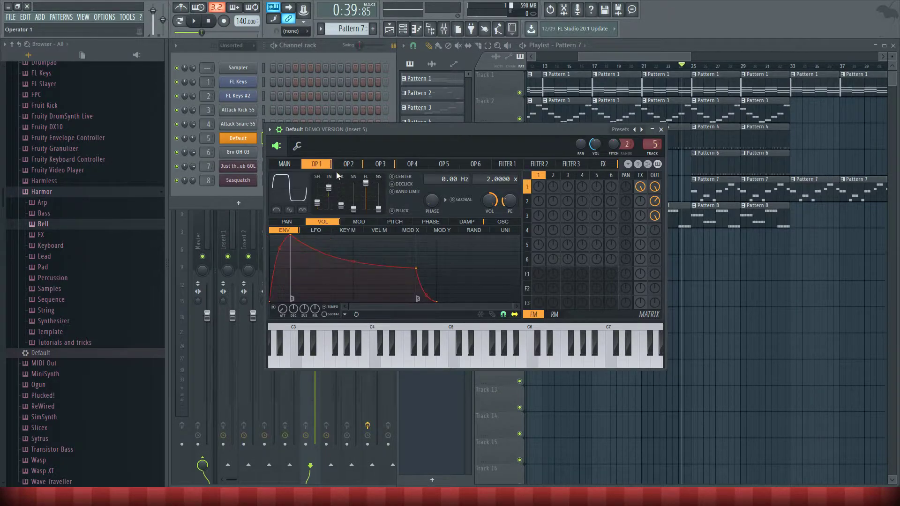
Lower operator 3's output in the matrix while auditioning a note, and close the Sytrus window.
click(381, 165)
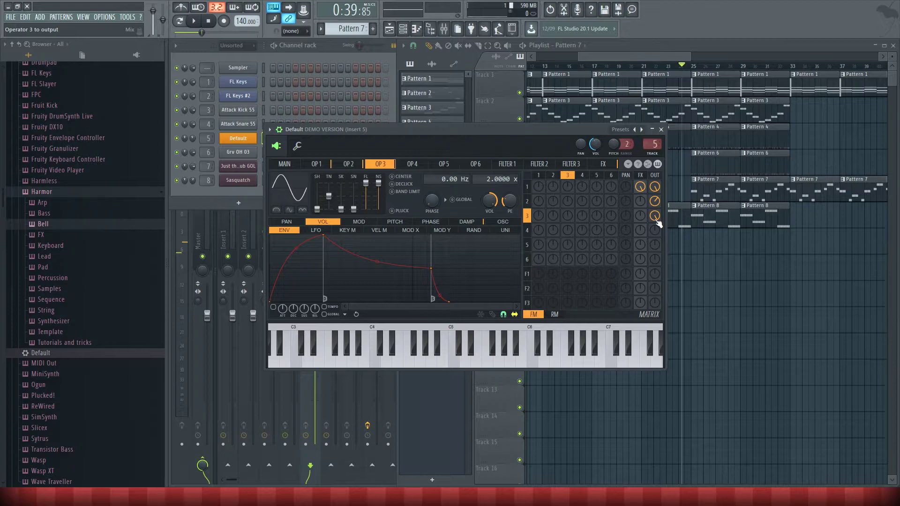
key(q)
drag(656, 218, 655, 246)
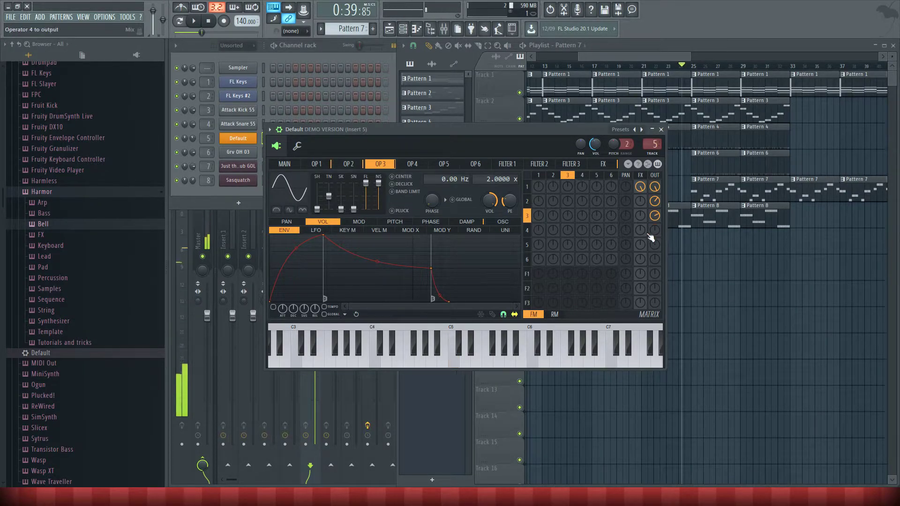
click(661, 129)
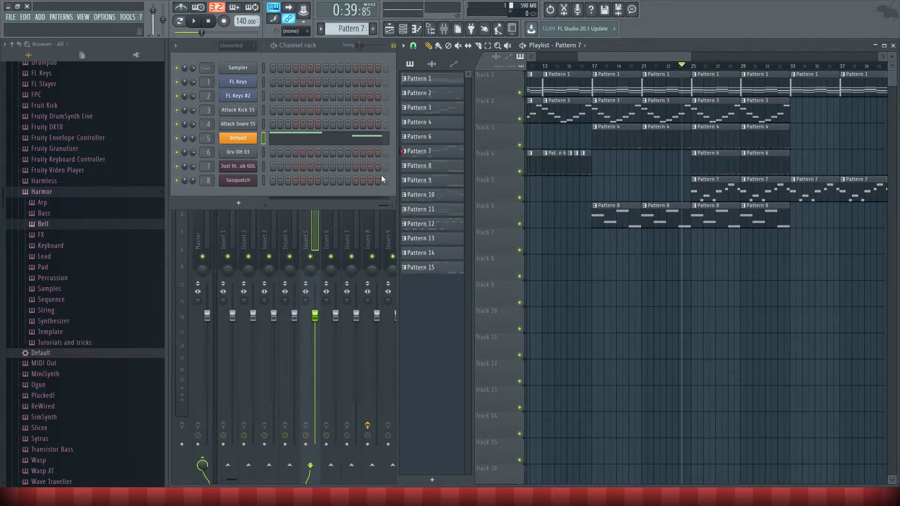
Show the start of Pattern 7 in the channel rack and place the playlist playhead at bar 25.
drag(373, 205, 267, 209)
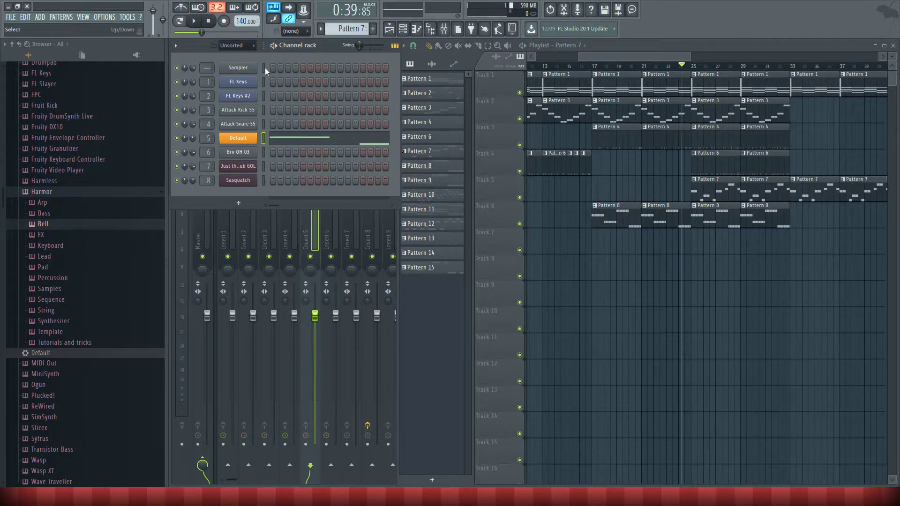
click(595, 66)
click(692, 66)
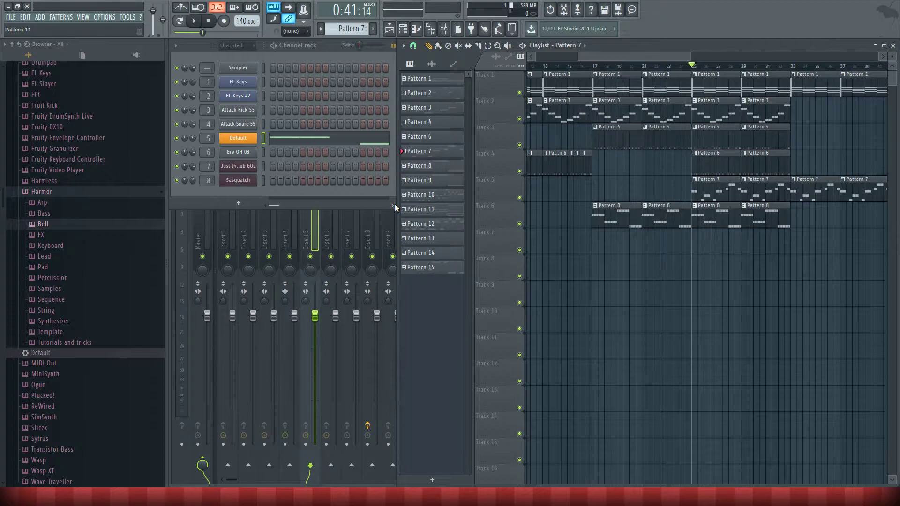
scroll(661, 197, right, 2)
scroll(661, 197, right, 1)
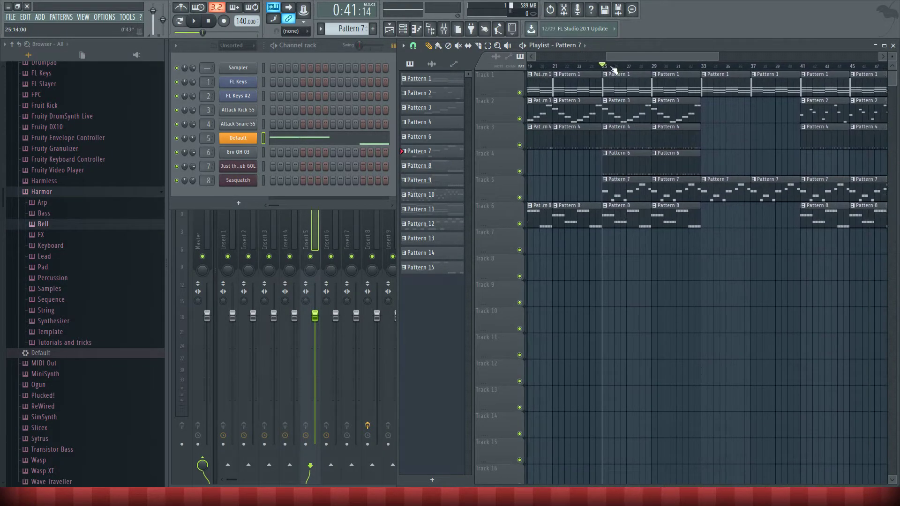
Listen to the song from bar 25 and stop playback.
click(195, 25)
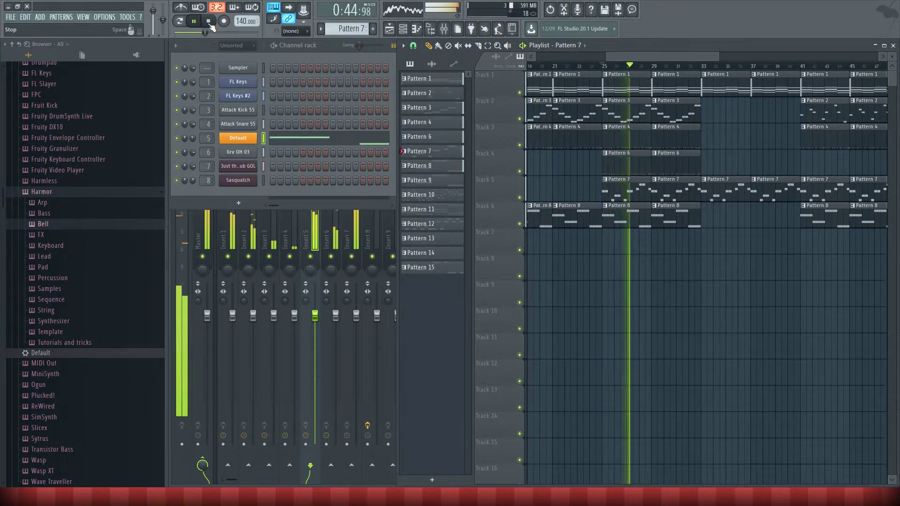
click(210, 24)
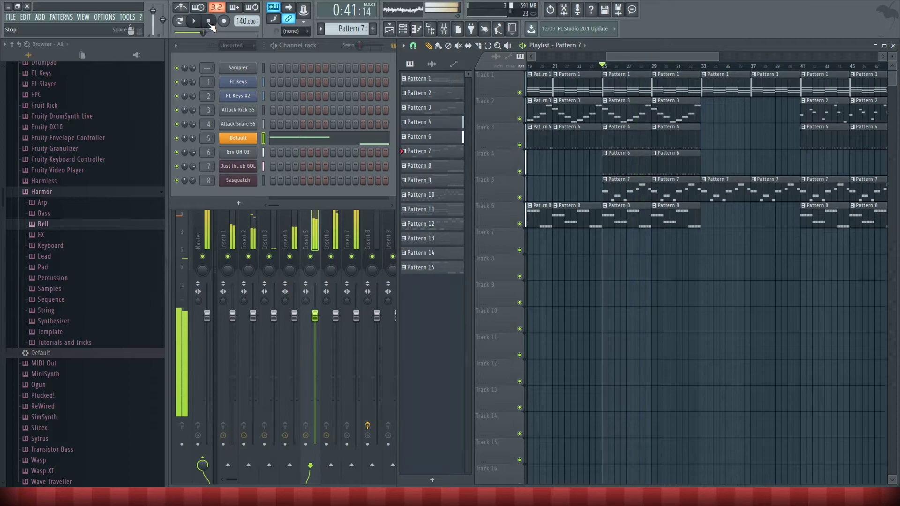
Audition the Default channel's synth with unison order 1 and 3 using test notes, and settle on 3.
click(253, 139)
scroll(319, 165, up, 3)
scroll(319, 165, down, 1)
scroll(319, 165, up, 1)
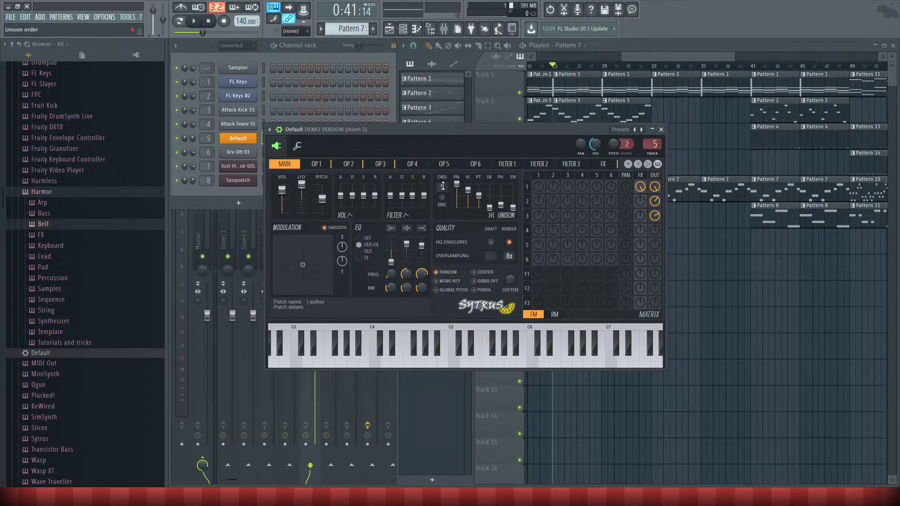
key(z)
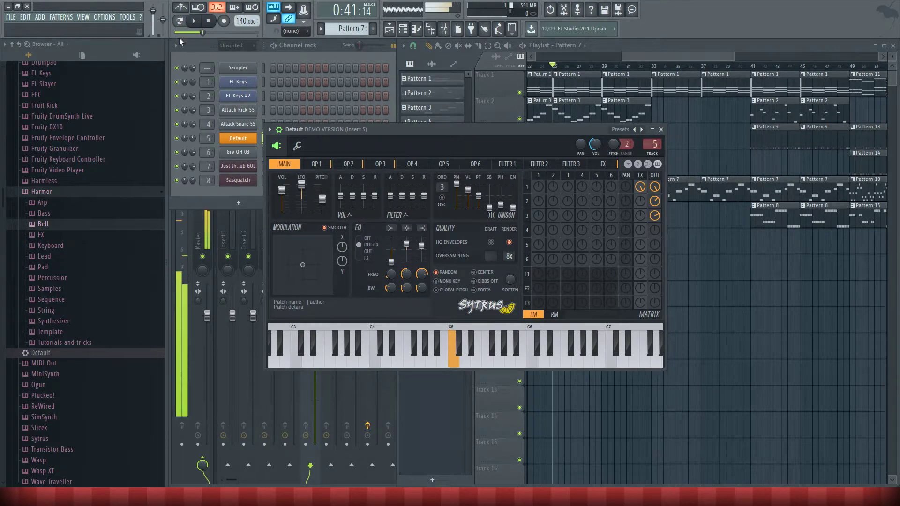
key(z)
key(z)
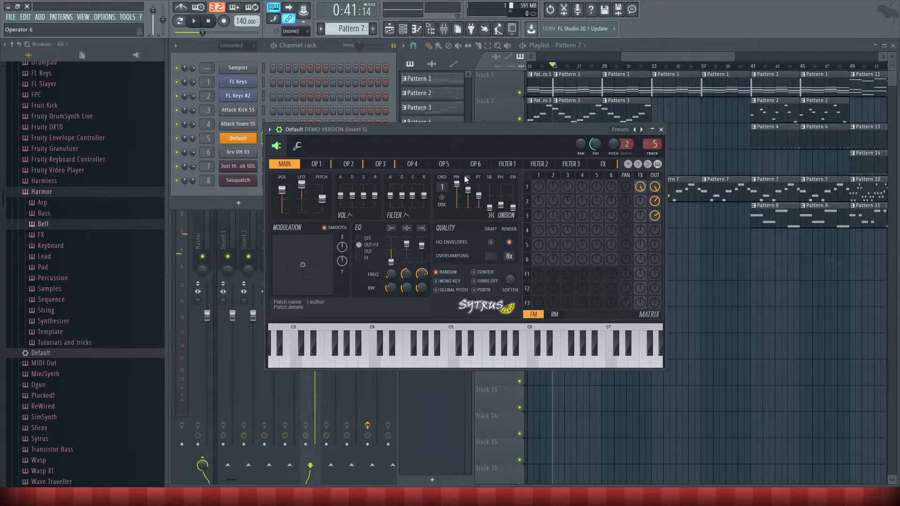
scroll(441, 188, up, 1)
key(z)
key(z)
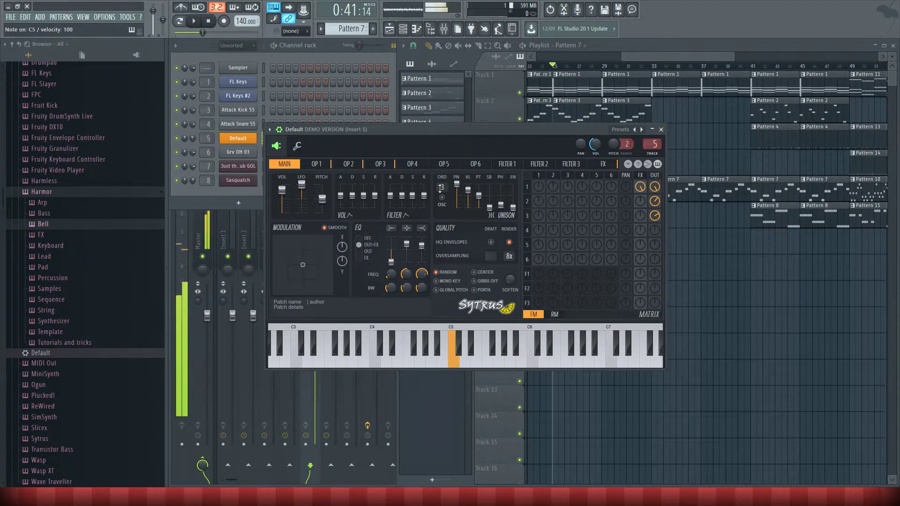
Try the reverb in the Default synth's FX section with a test note and song playback, and close the synth.
drag(617, 92, 716, 92)
click(355, 139)
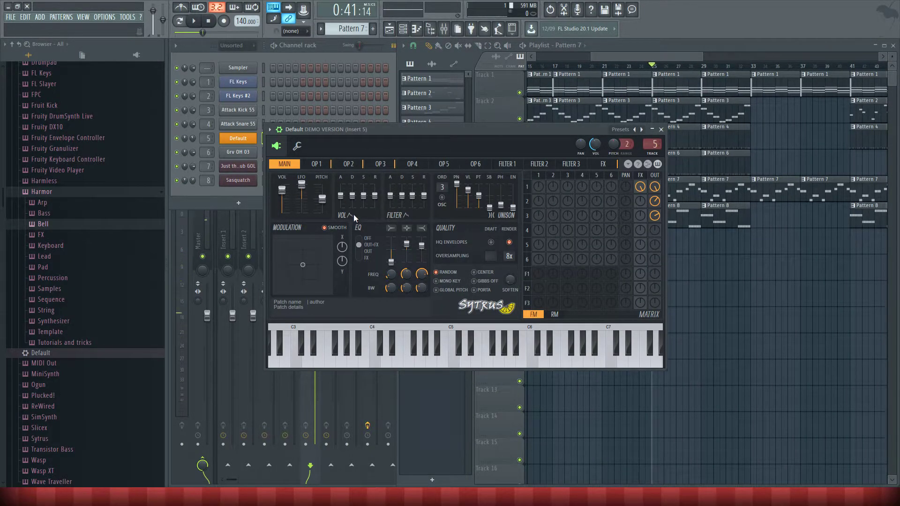
click(603, 164)
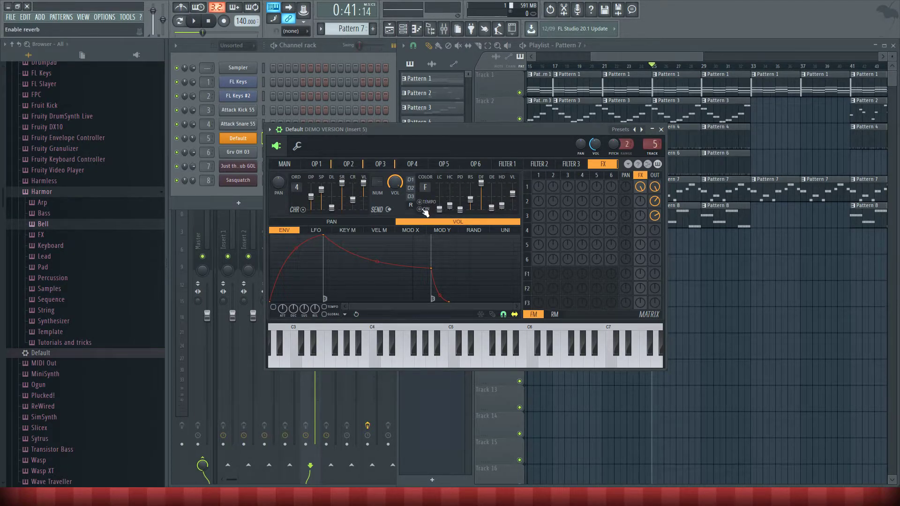
click(422, 211)
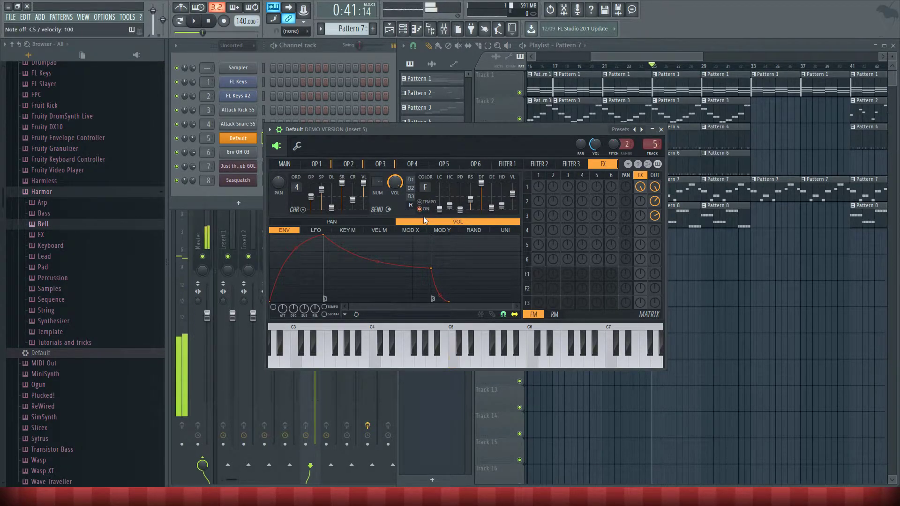
click(194, 20)
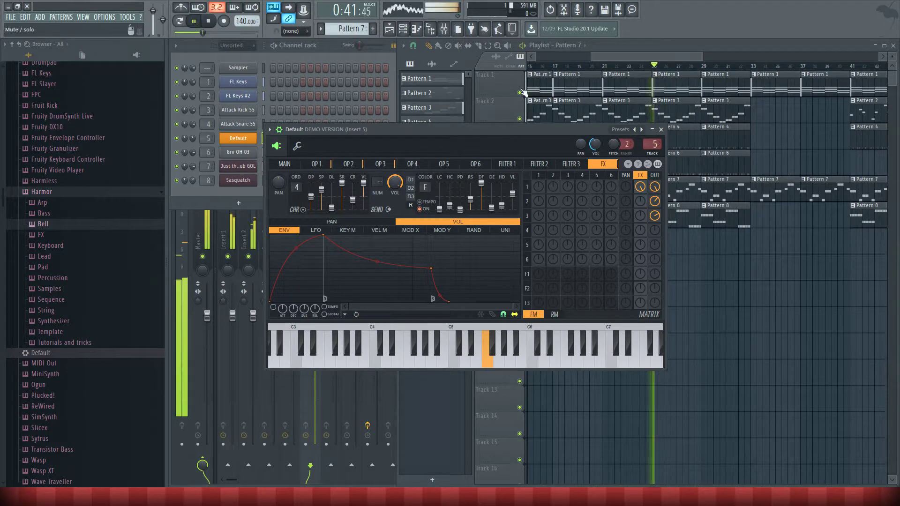
click(206, 28)
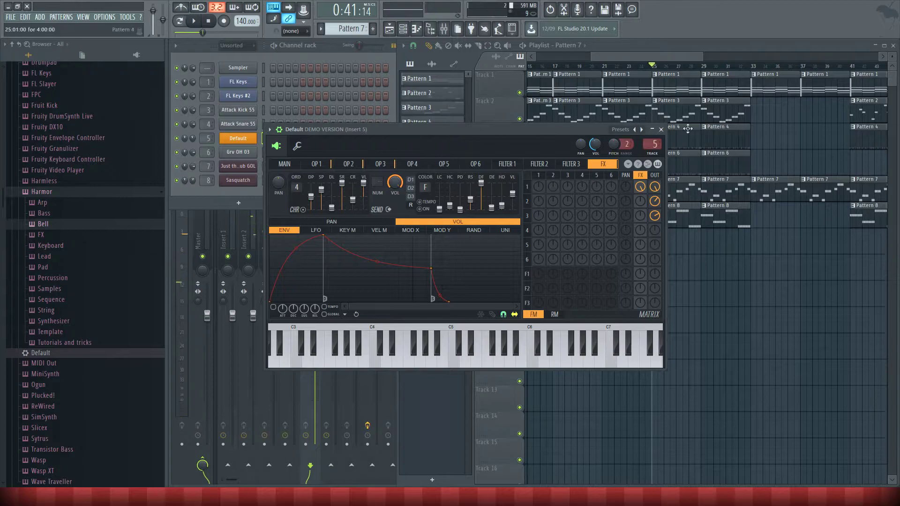
click(661, 129)
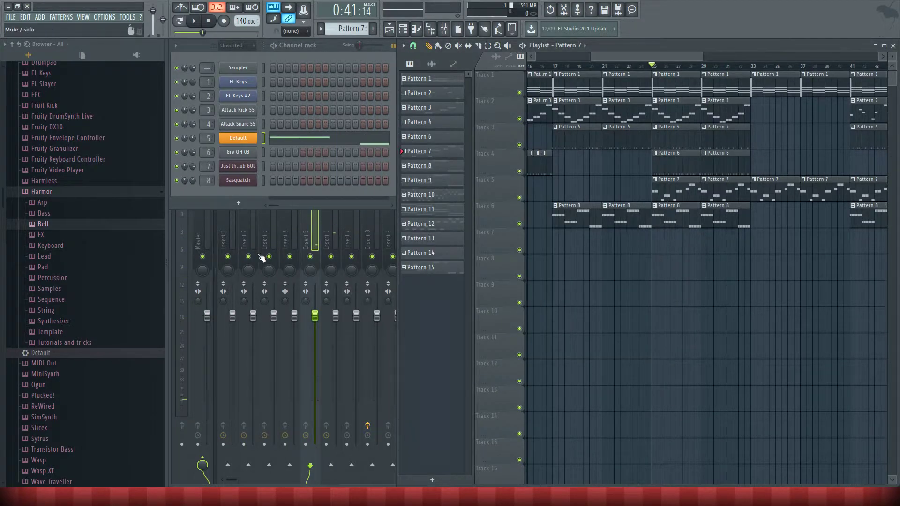
Inspect the effect slots of mixer Insert 5, and play the song again from bar 25.
click(305, 221)
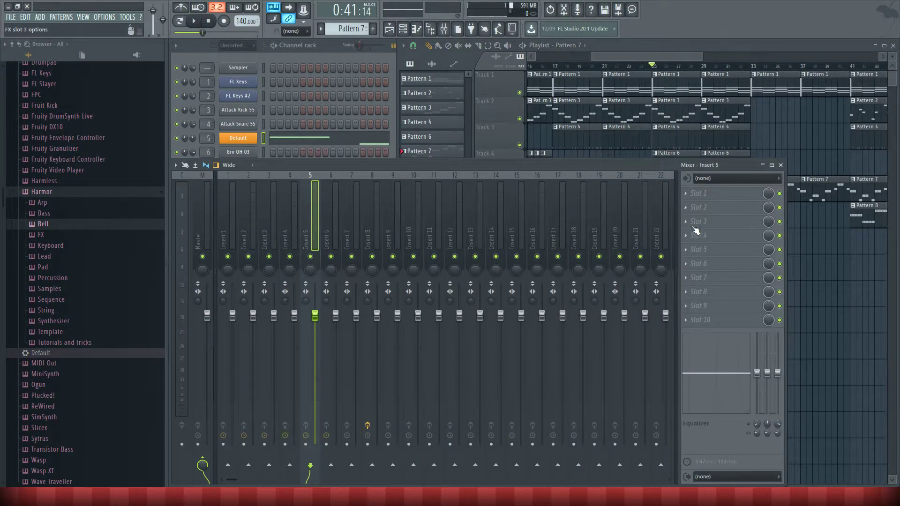
click(647, 67)
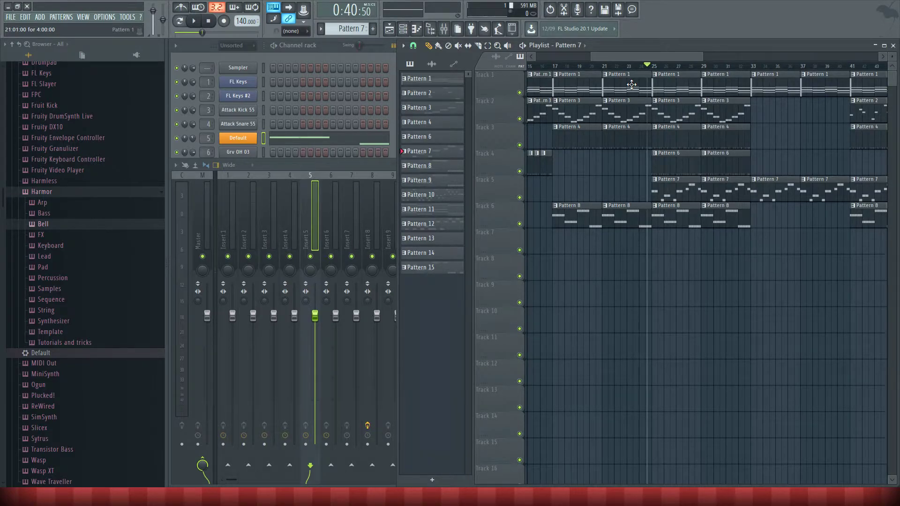
click(653, 68)
click(652, 68)
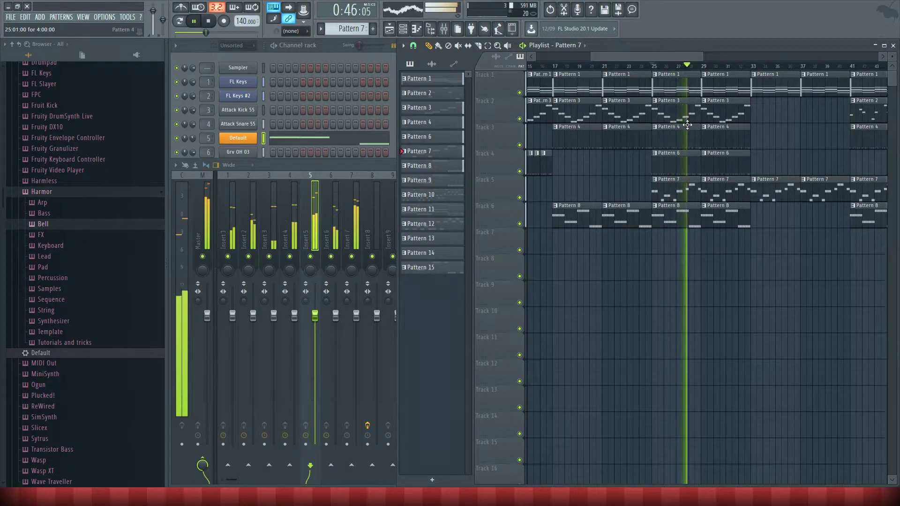
key(space)
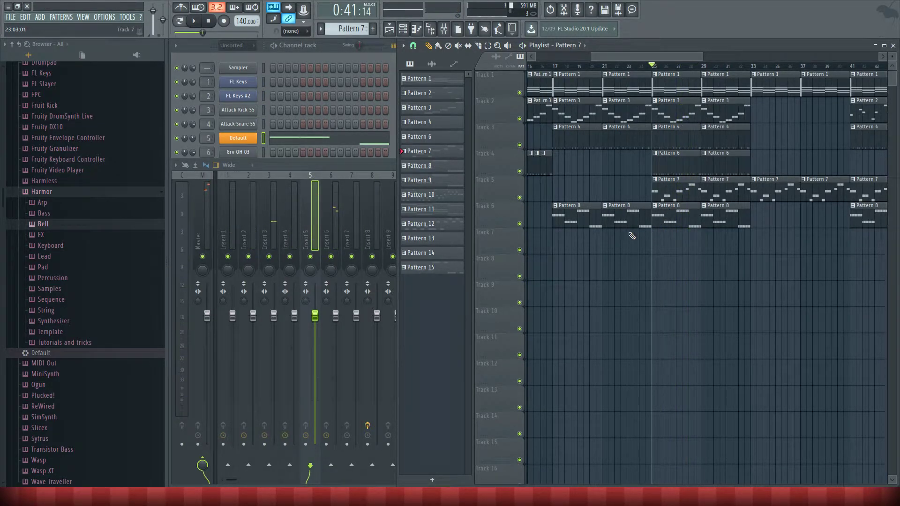
Set the song position to bar 17, and rename playlist Track 6 as Bass with the Bass preset's color and icon.
scroll(733, 323, left, 3)
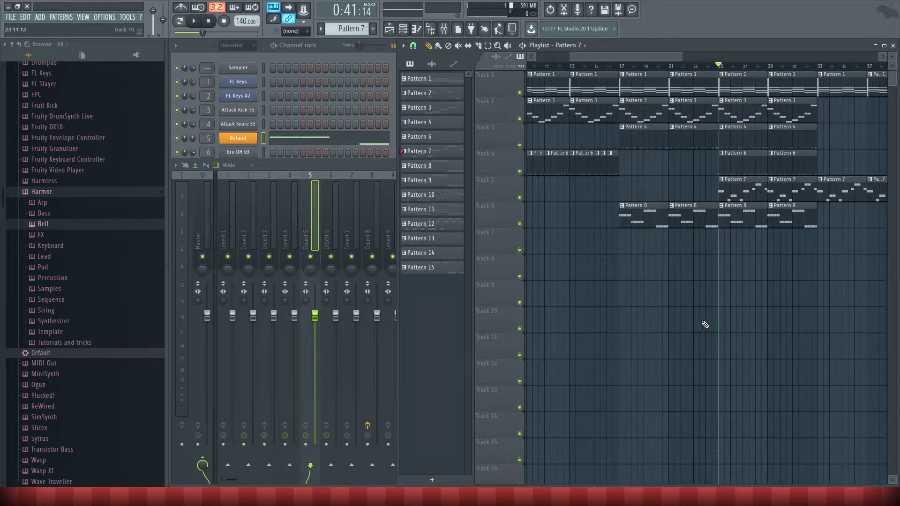
click(626, 68)
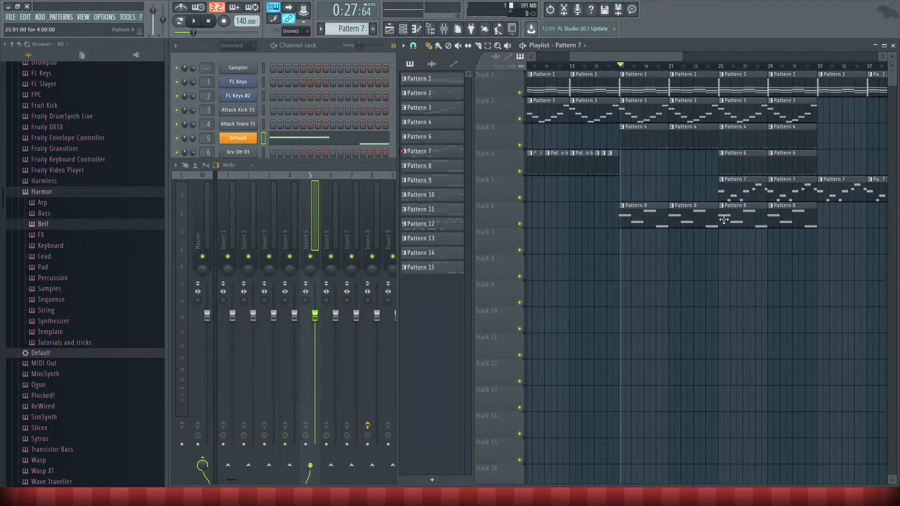
scroll(627, 223, right, 5)
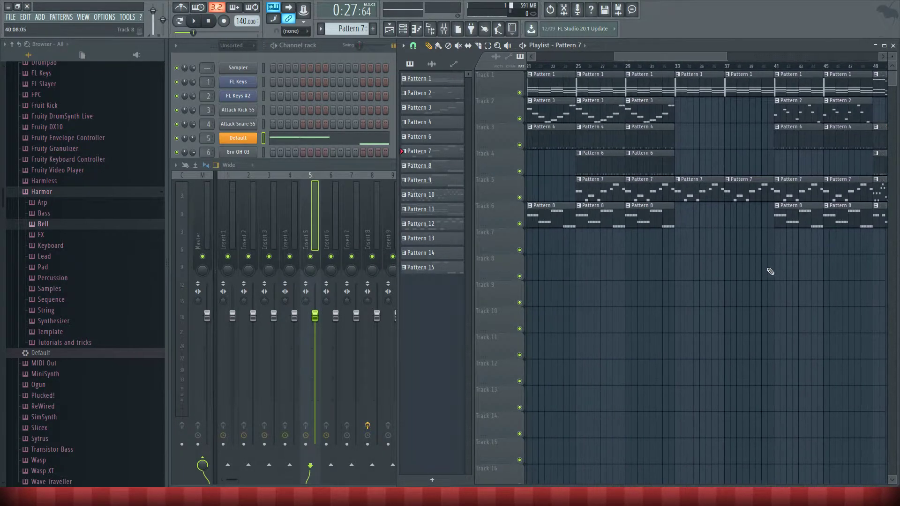
right_click(495, 206)
click(528, 207)
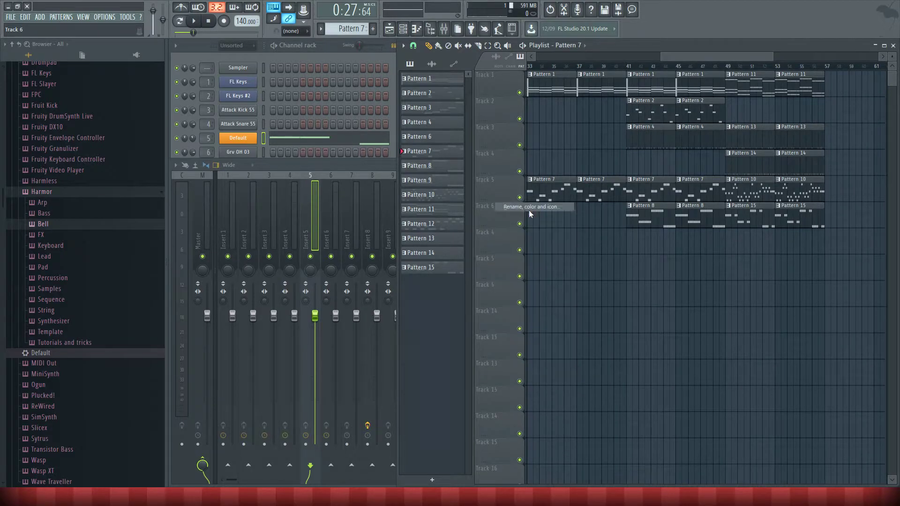
text(Bass)
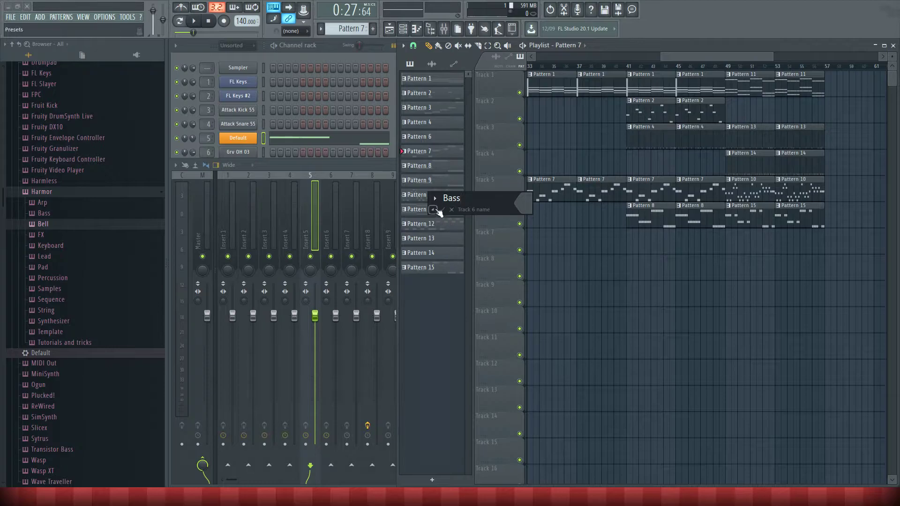
click(435, 209)
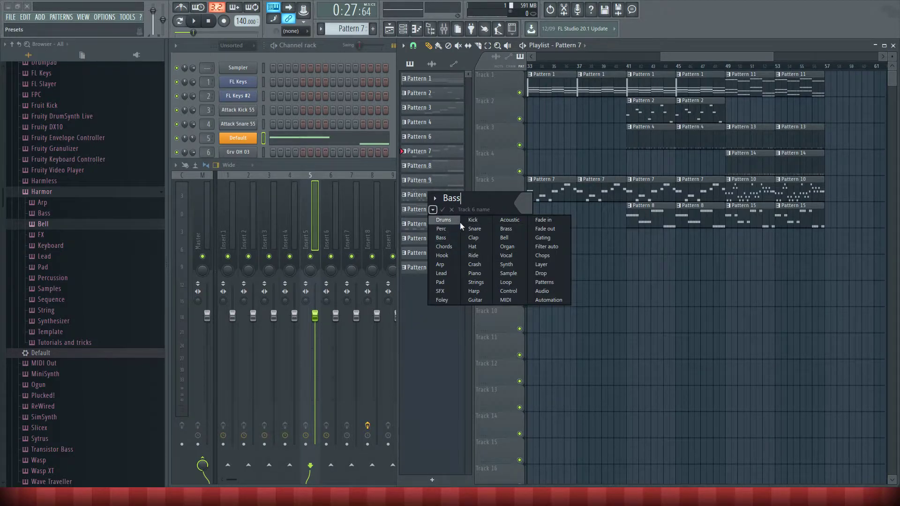
key(Return)
Rename Pattern 8 as Bass and give it the Bass preset color.
scroll(677, 260, left, 10)
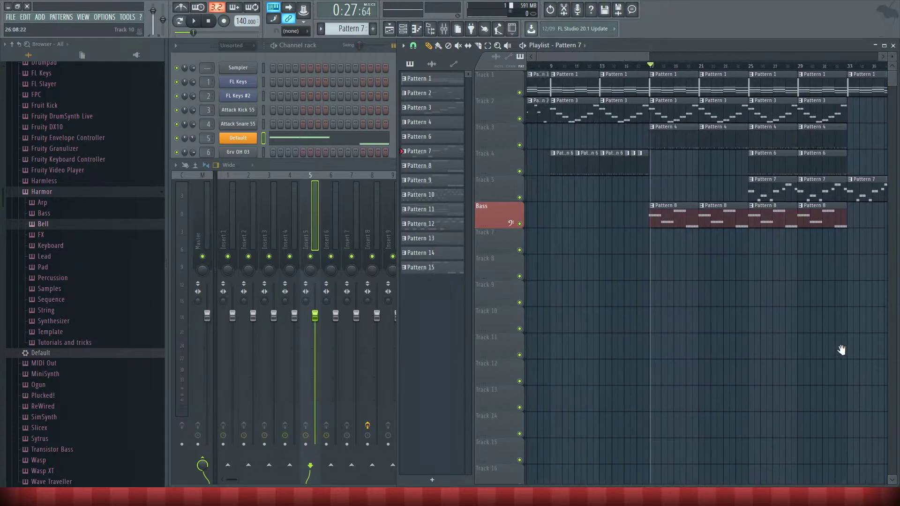
scroll(765, 292, left, 3)
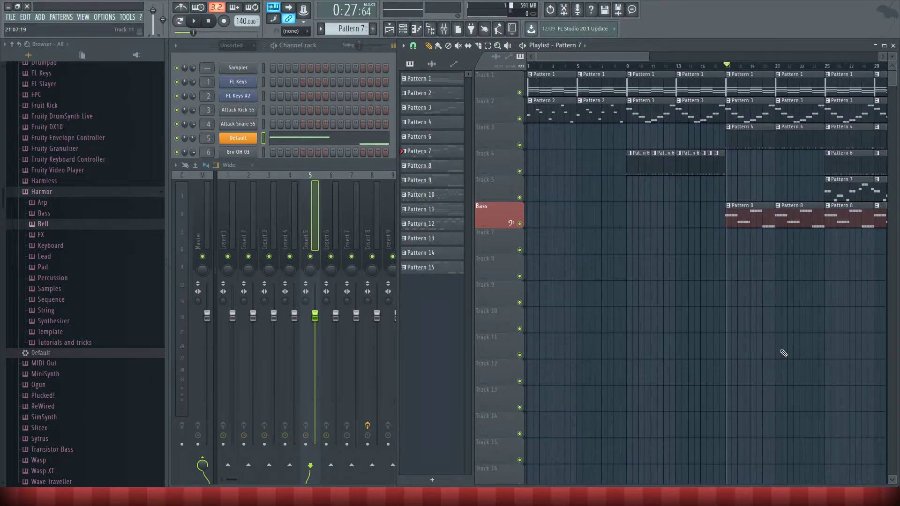
scroll(571, 316, right, 5)
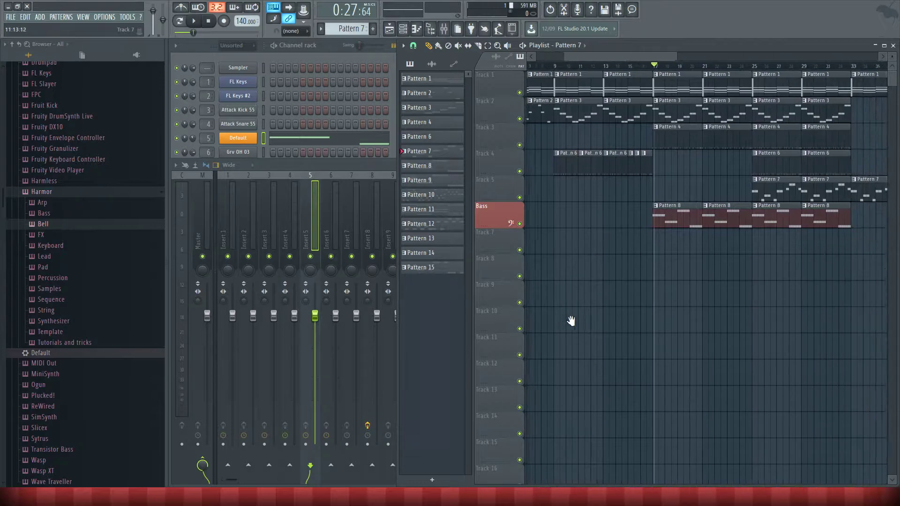
scroll(648, 334, left, 4)
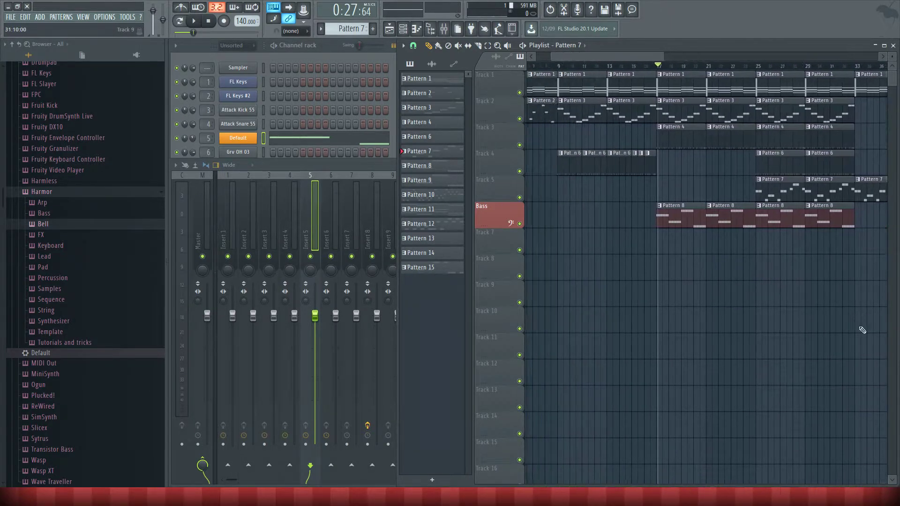
drag(844, 420, 622, 380)
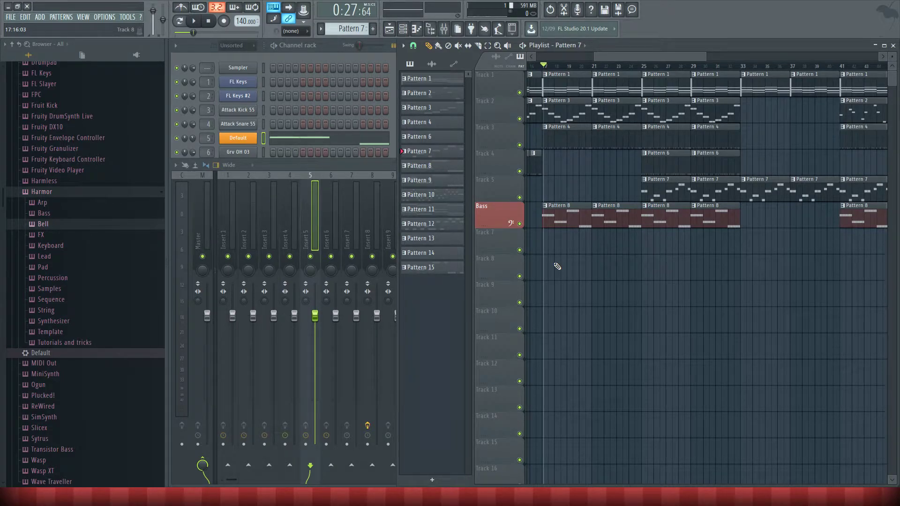
scroll(567, 281, right, 2)
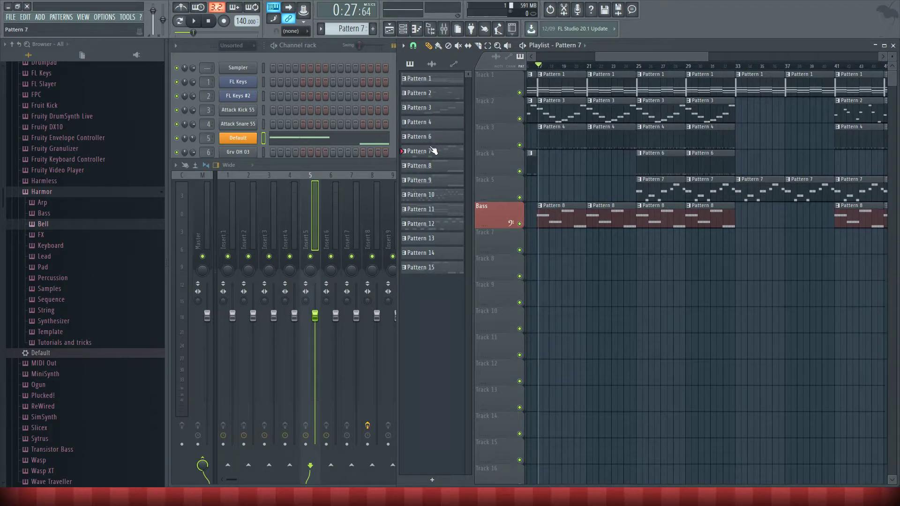
right_click(438, 164)
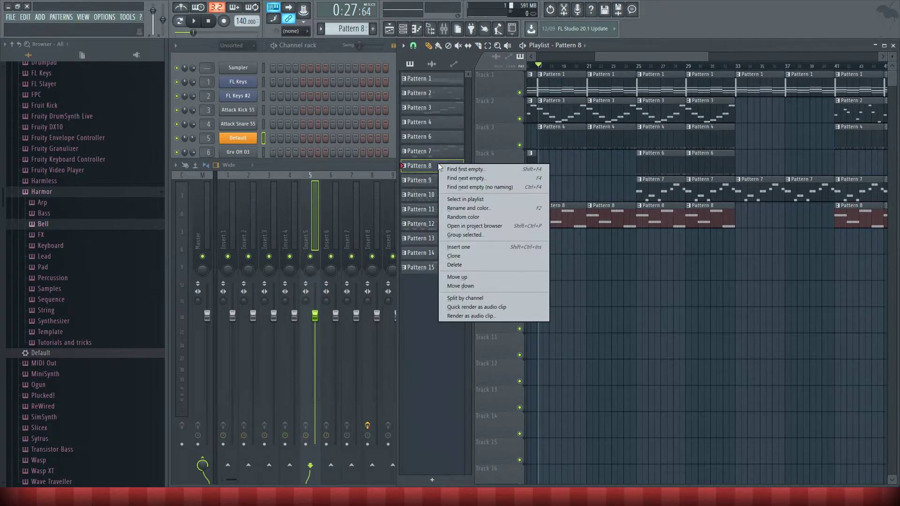
click(479, 207)
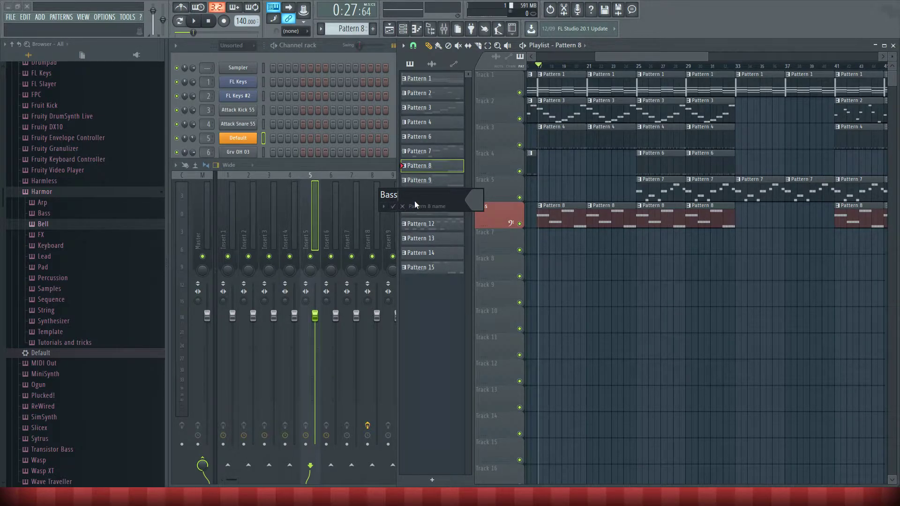
click(384, 206)
text(Bass)
click(394, 207)
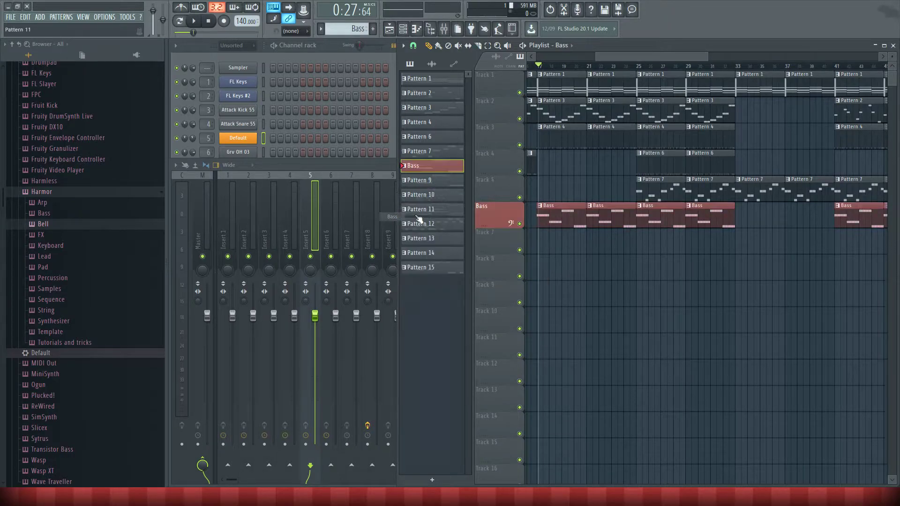
Name Pattern 15 Bass and give it the same color as the existing Bass pattern.
scroll(615, 276, right, 2)
scroll(615, 276, right, 10)
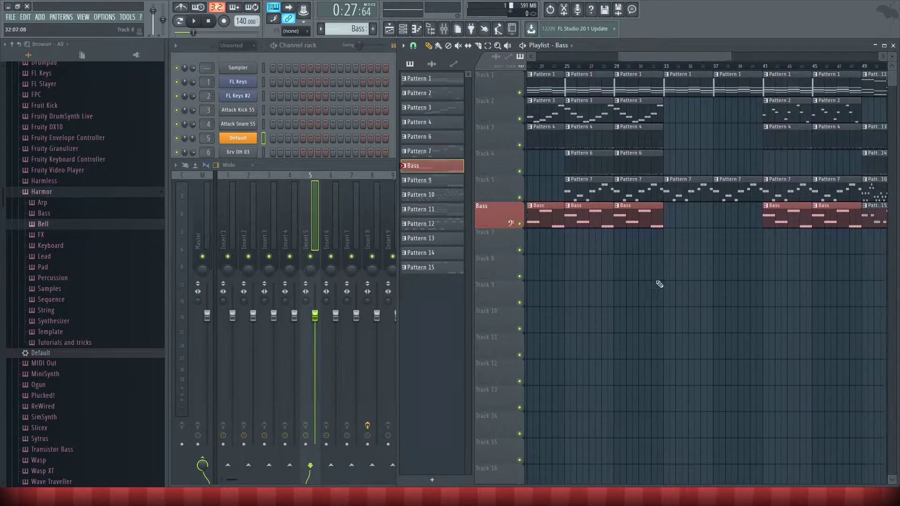
scroll(662, 241, left, 13)
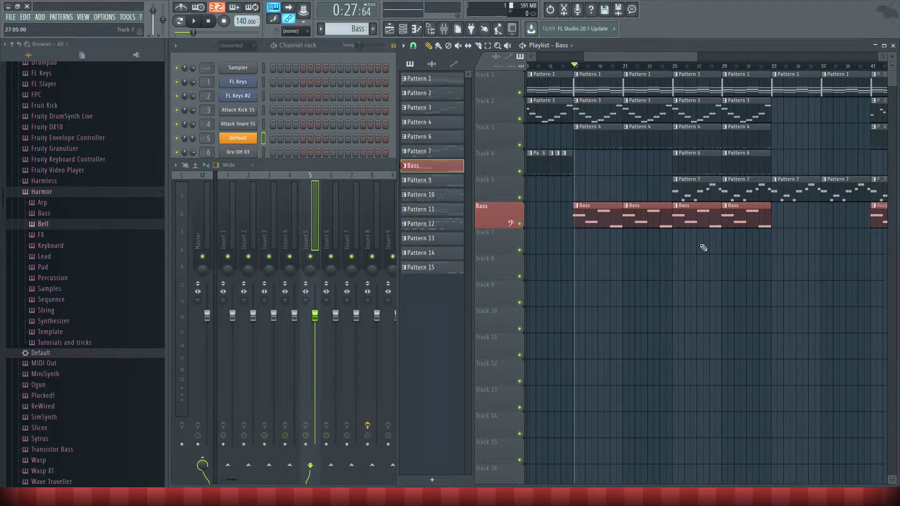
scroll(713, 240, right, 14)
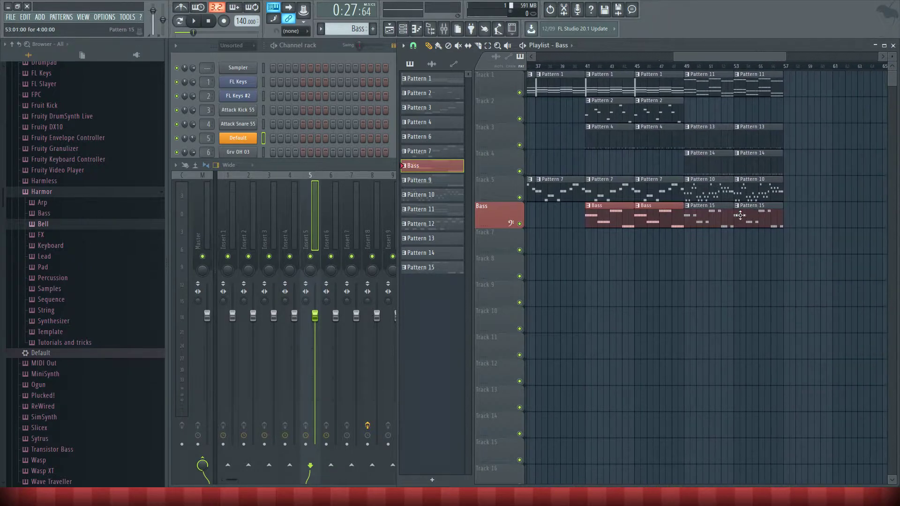
right_click(425, 266)
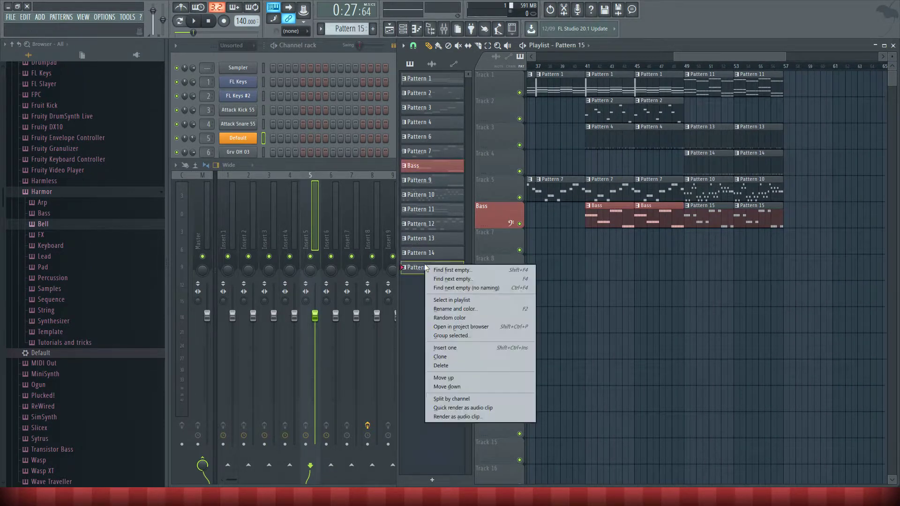
click(463, 308)
click(363, 302)
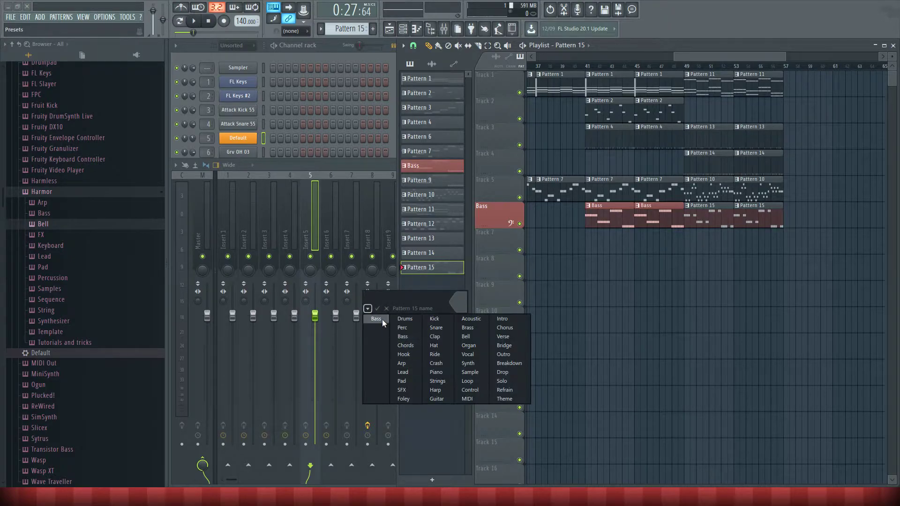
click(381, 319)
Rename the second Bass pattern at the end of the pattern list as Bass (Drop 1).
right_click(436, 272)
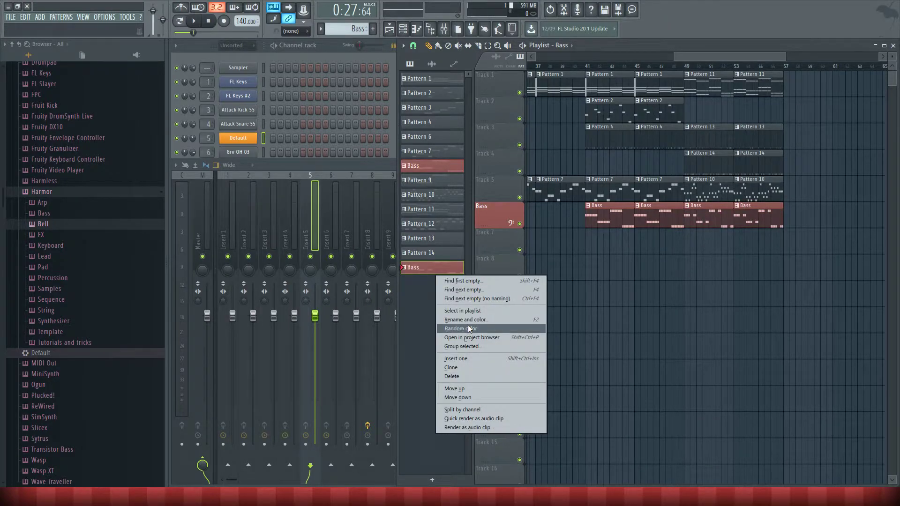
click(468, 321)
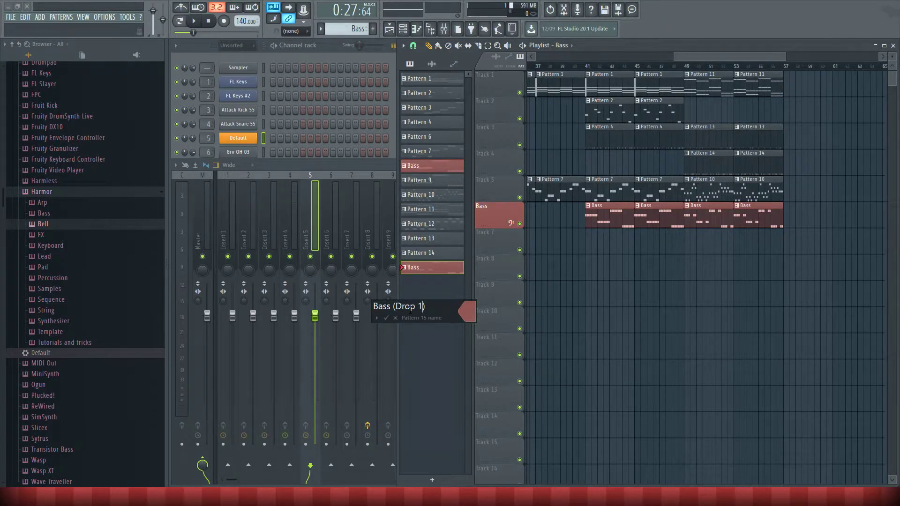
text((Drop 1))
key(Return)
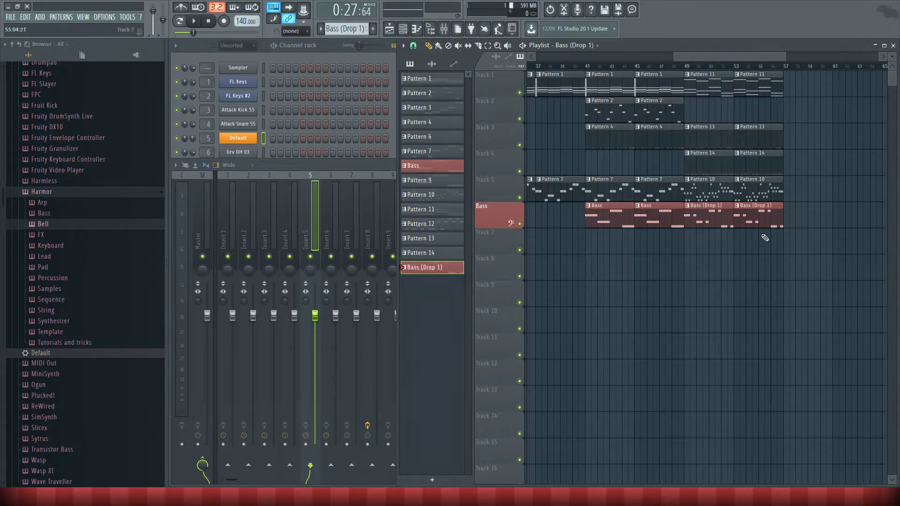
Look over the clips on all playlist tracks from about bar 13 to bar 73.
scroll(747, 338, right, 4)
scroll(670, 336, left, 10)
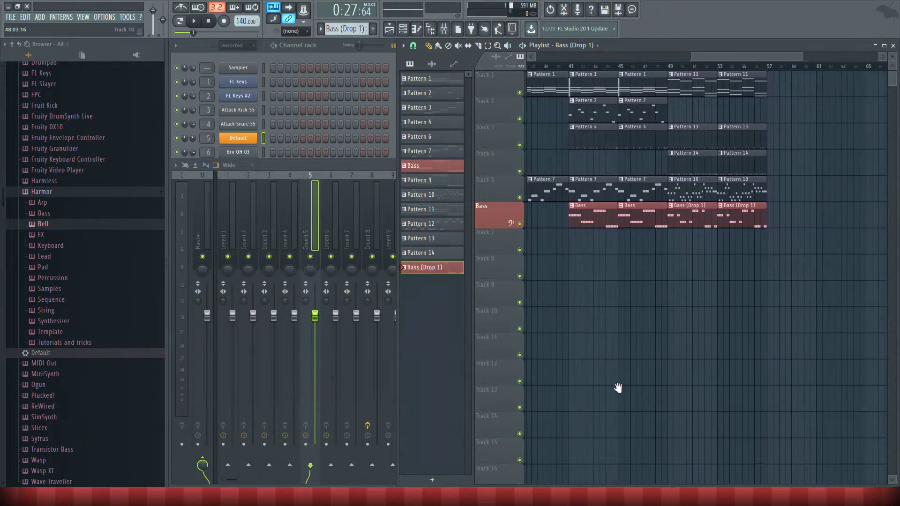
scroll(750, 375, right, 3)
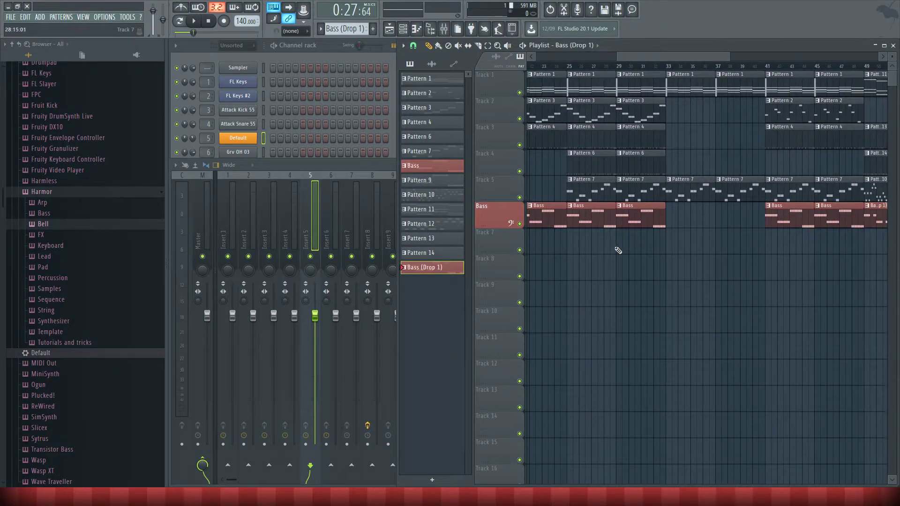
scroll(639, 264, left, 2)
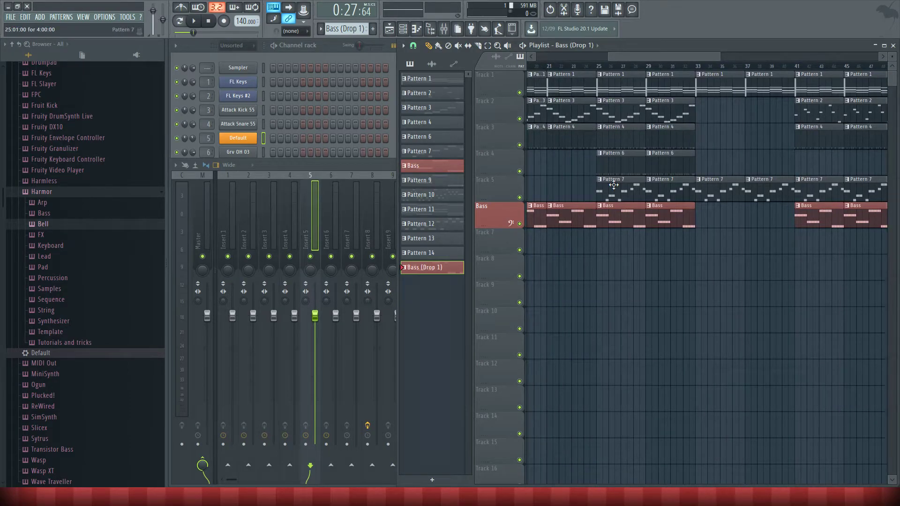
scroll(765, 233, right, 4)
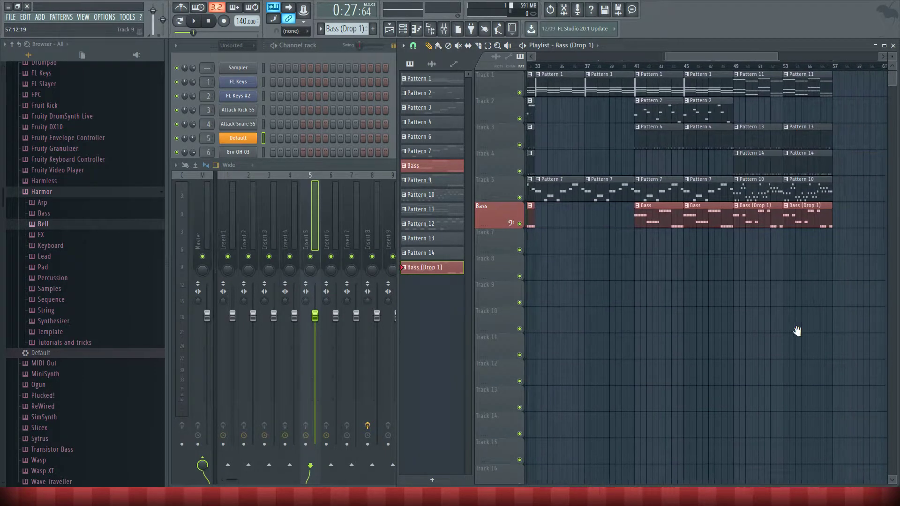
scroll(805, 327, right, 5)
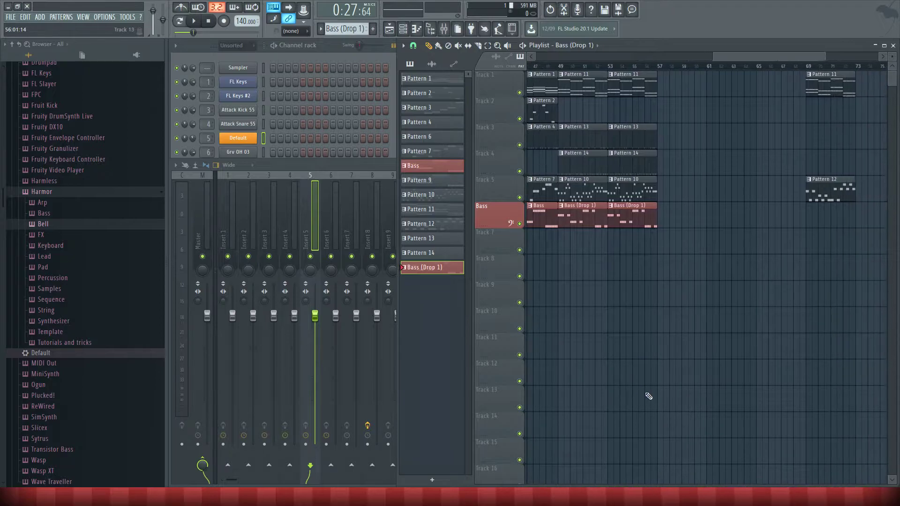
scroll(686, 399, left, 10)
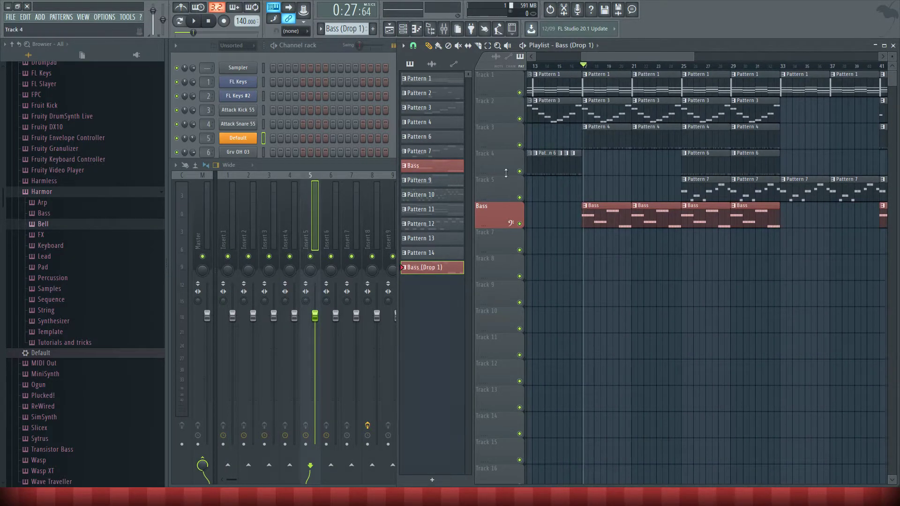
Rename playlist Track 4 as Hat with the Hat preset's color and icon.
scroll(647, 239, left, 3)
right_click(485, 160)
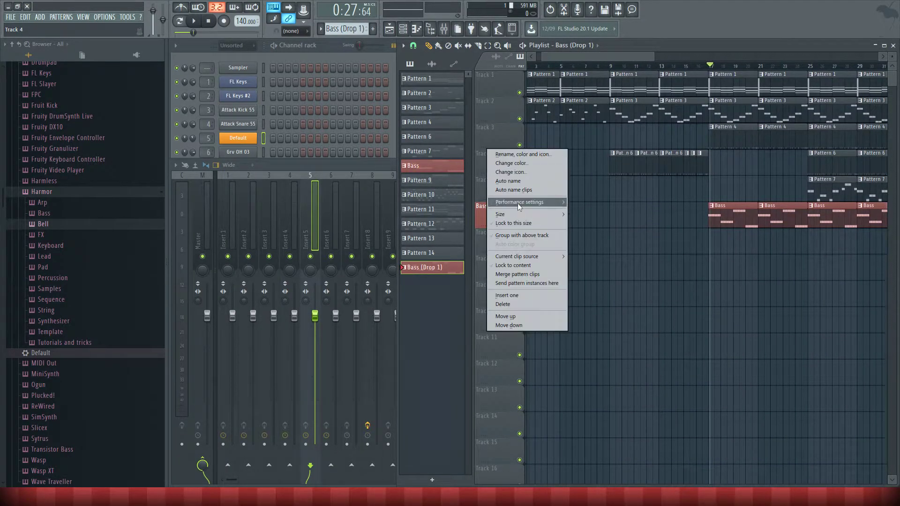
click(521, 155)
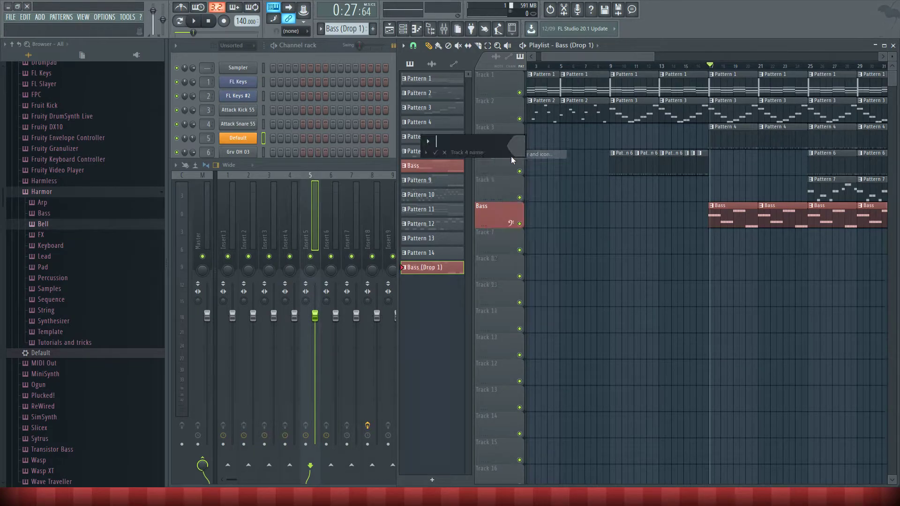
click(426, 152)
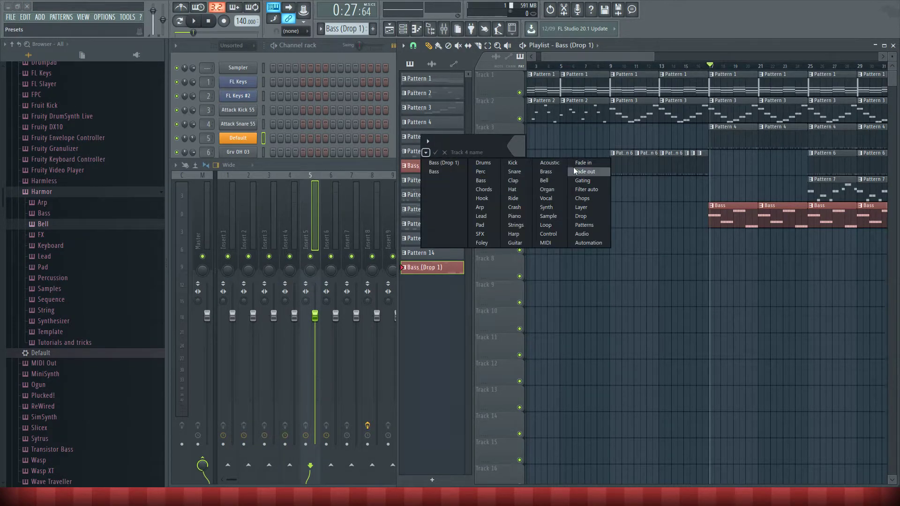
click(524, 191)
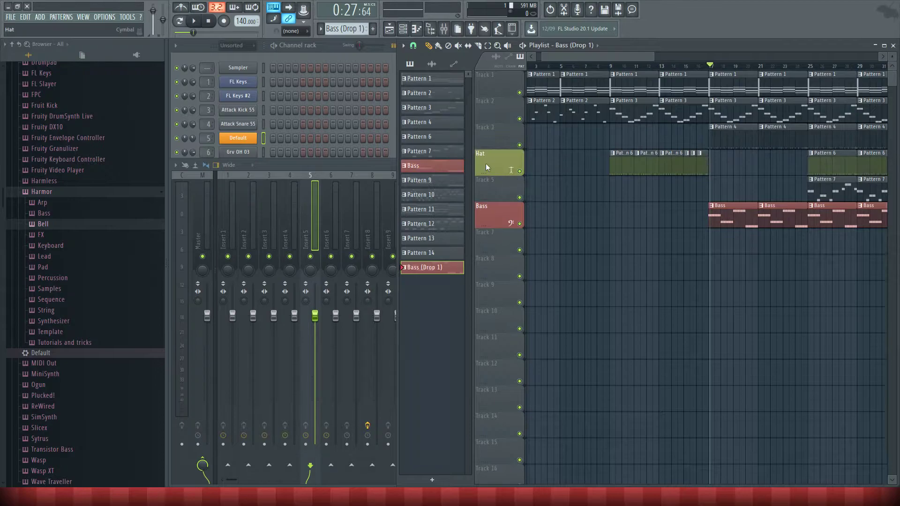
right_click(491, 163)
click(490, 174)
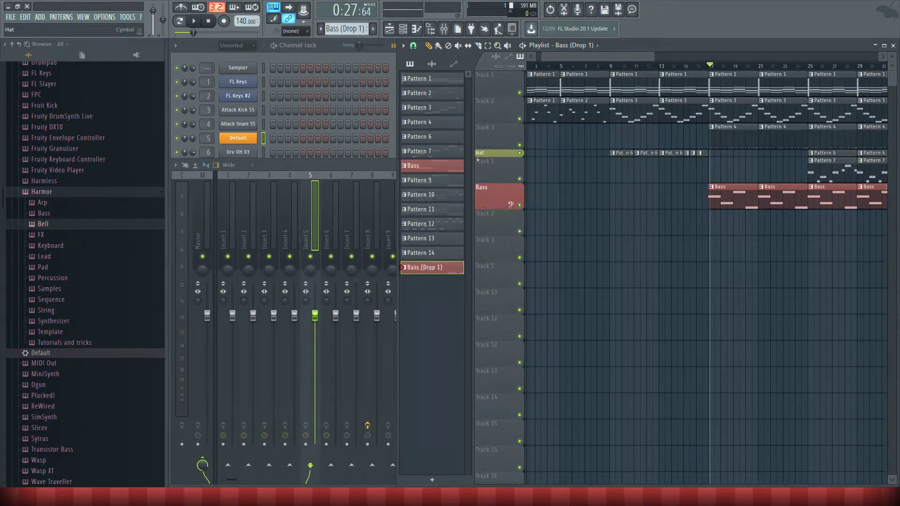
click(490, 156)
Rename Pattern 6 as Ha, and look along the playlist to the clips around bar 49.
drag(711, 214, 490, 199)
right_click(445, 136)
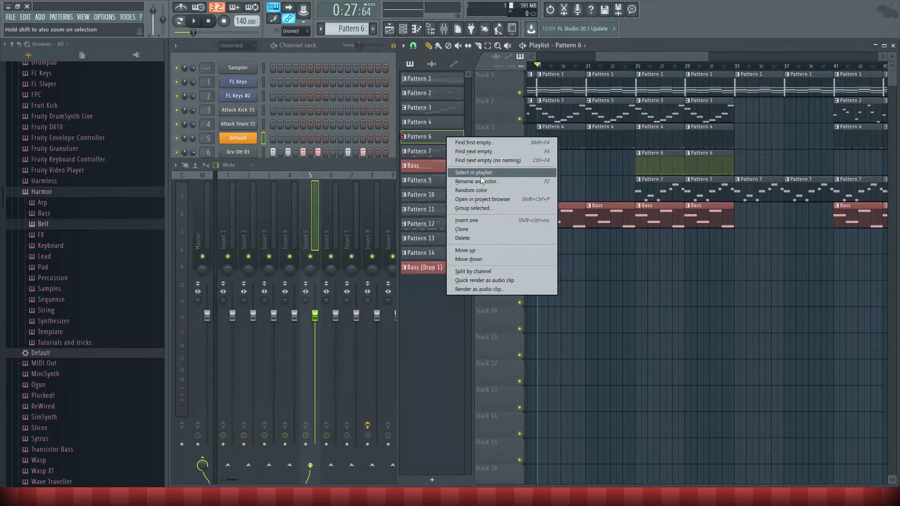
click(482, 178)
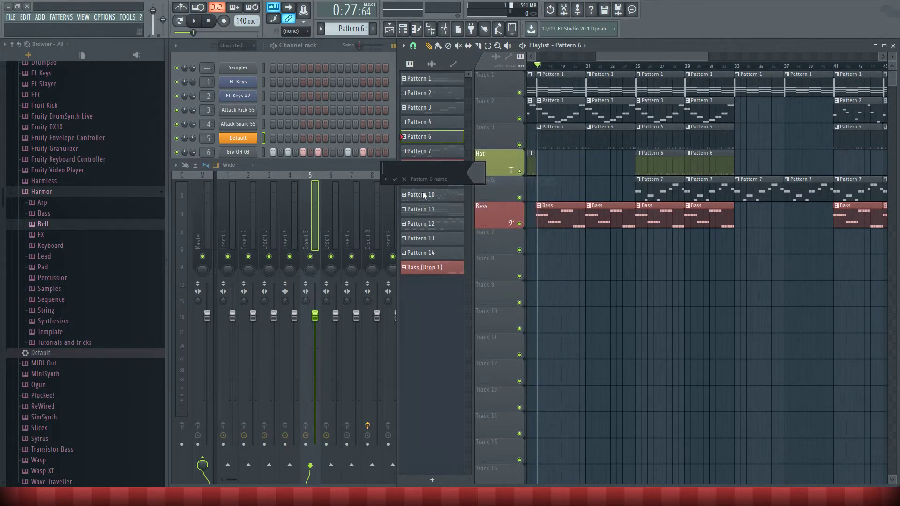
click(394, 179)
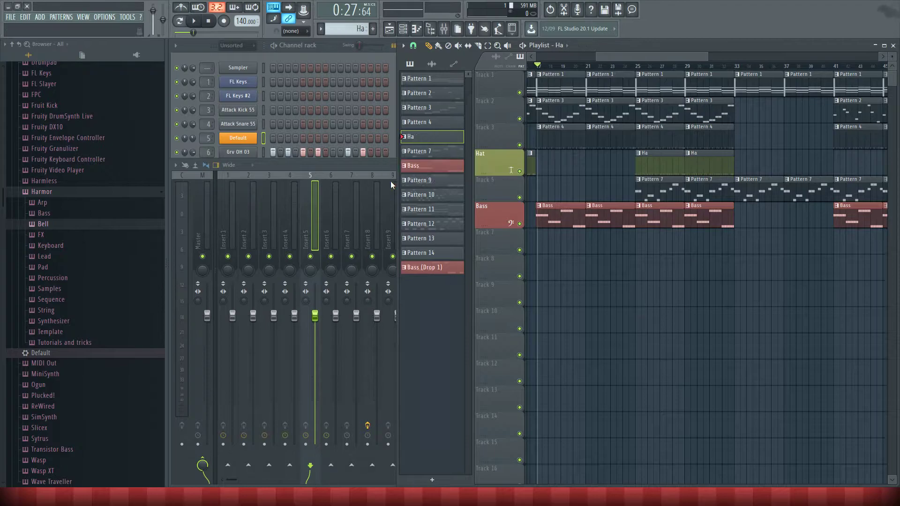
right_click(416, 137)
click(640, 173)
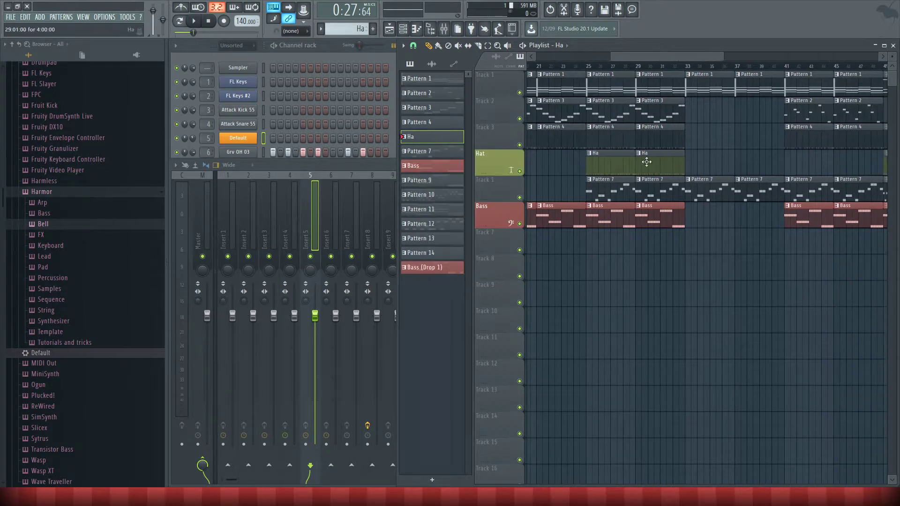
drag(629, 161, 553, 181)
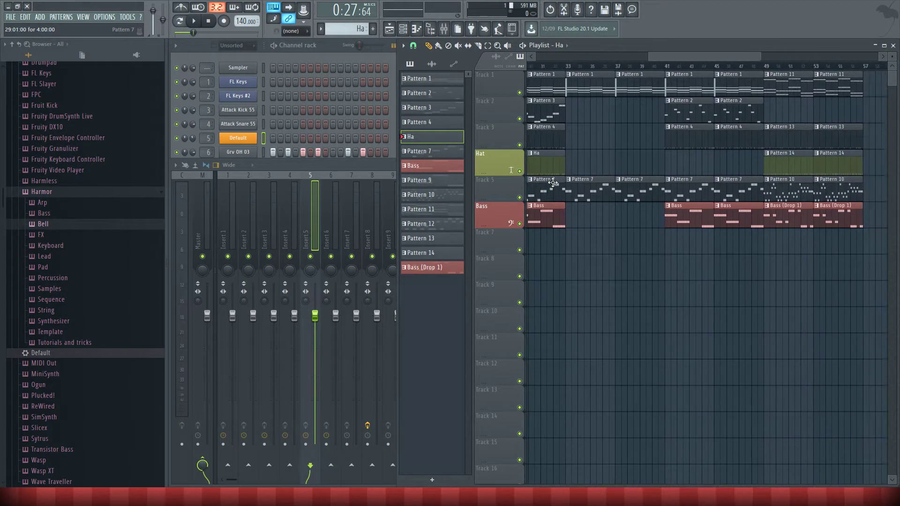
Apply the Hat preset name and color to the Ha pattern in the pattern list.
right_click(437, 134)
click(462, 174)
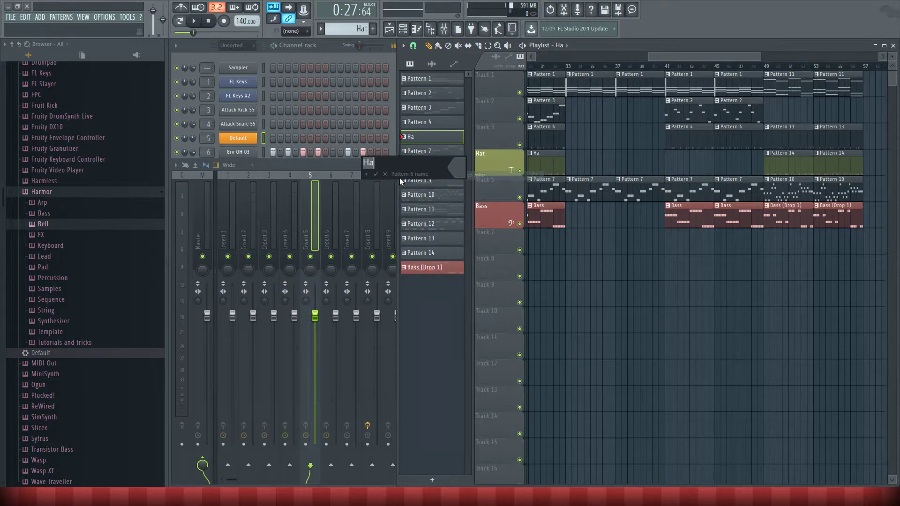
click(366, 173)
click(452, 211)
Find the remaining hat clips in the playlist and rename their Pattern 14 as Ha.
scroll(727, 237, left, 3)
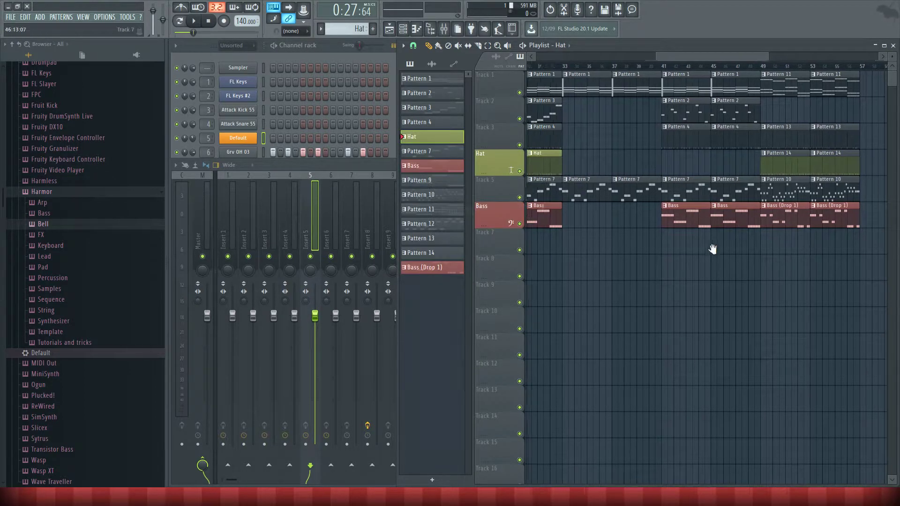
scroll(734, 318, right, 5)
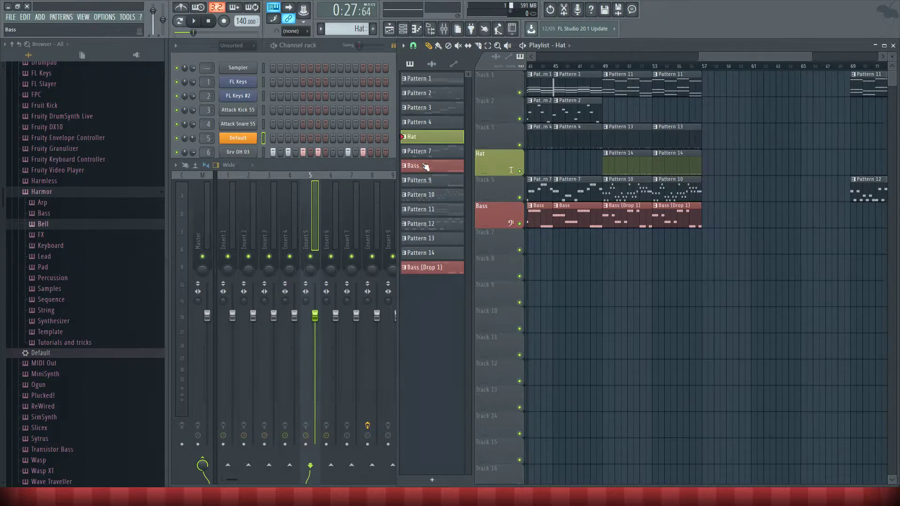
right_click(446, 254)
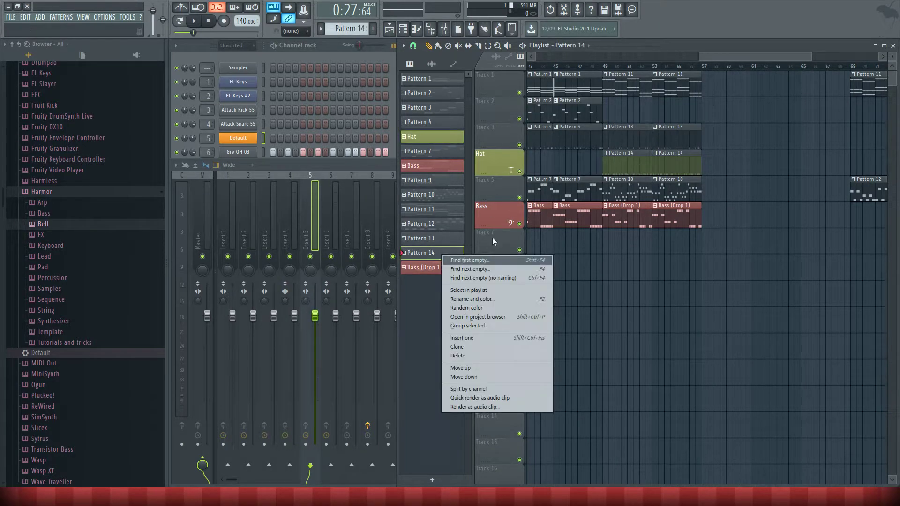
click(488, 301)
click(402, 301)
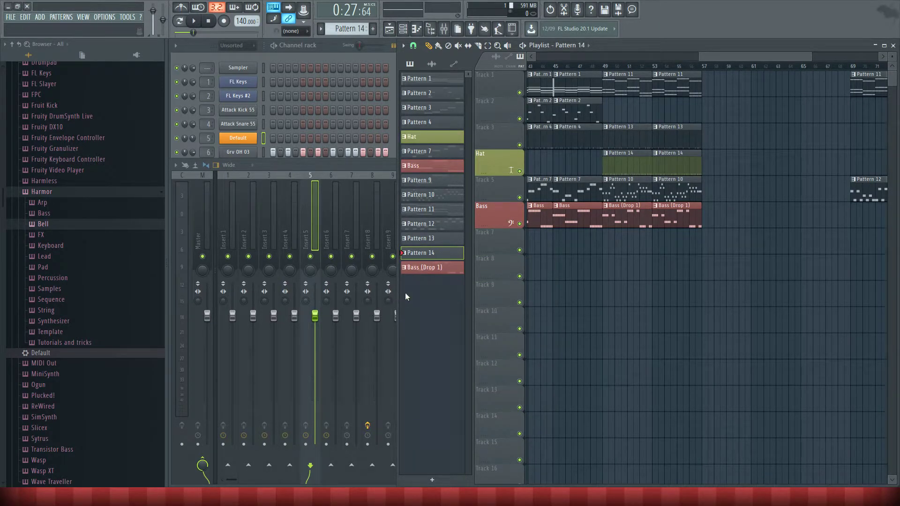
right_click(410, 255)
click(432, 303)
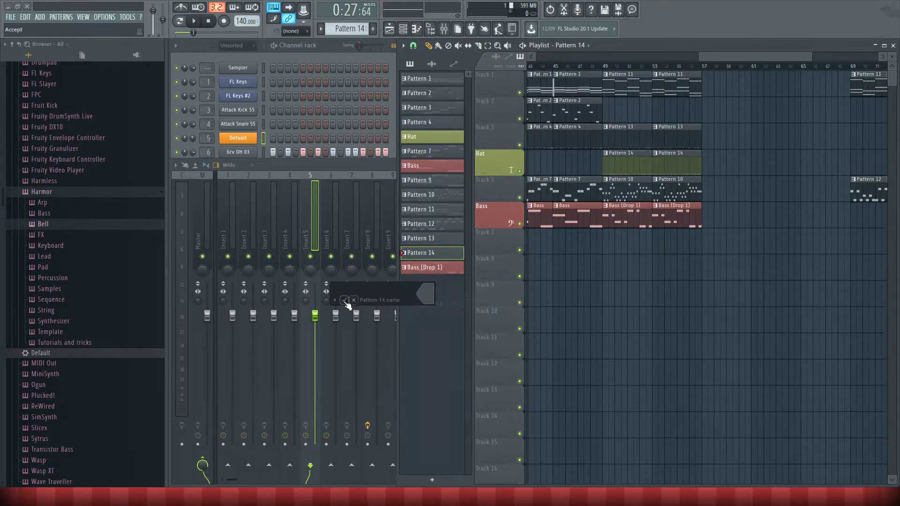
click(335, 300)
click(364, 318)
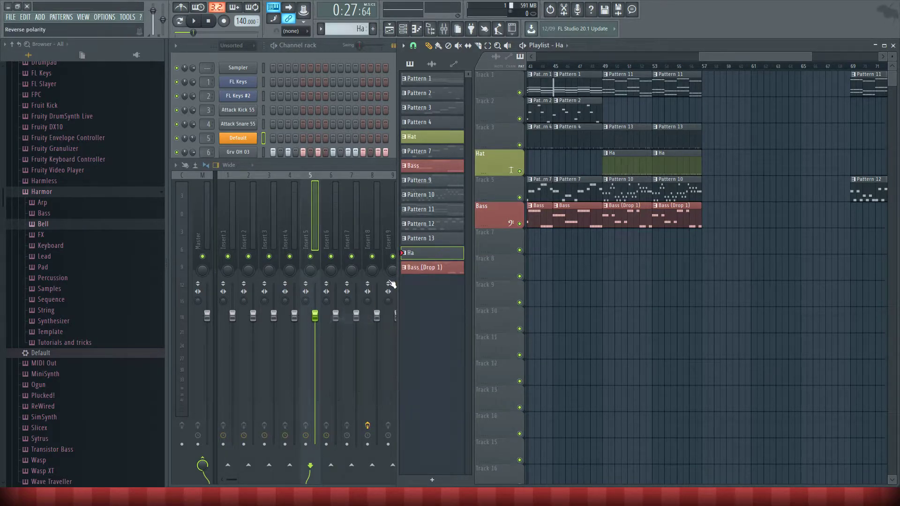
Rename the Ha pattern below Pattern 13 as Hat and give it the existing Hat pattern's color.
right_click(419, 253)
click(439, 295)
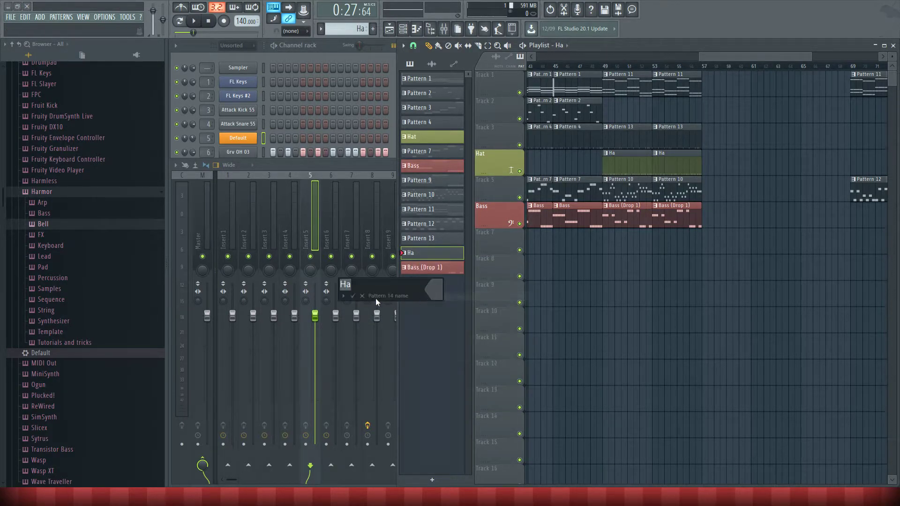
click(344, 295)
click(347, 312)
Rename the second Hat pattern, below Pattern 13, as Hat (Drop 1).
right_click(428, 253)
click(457, 300)
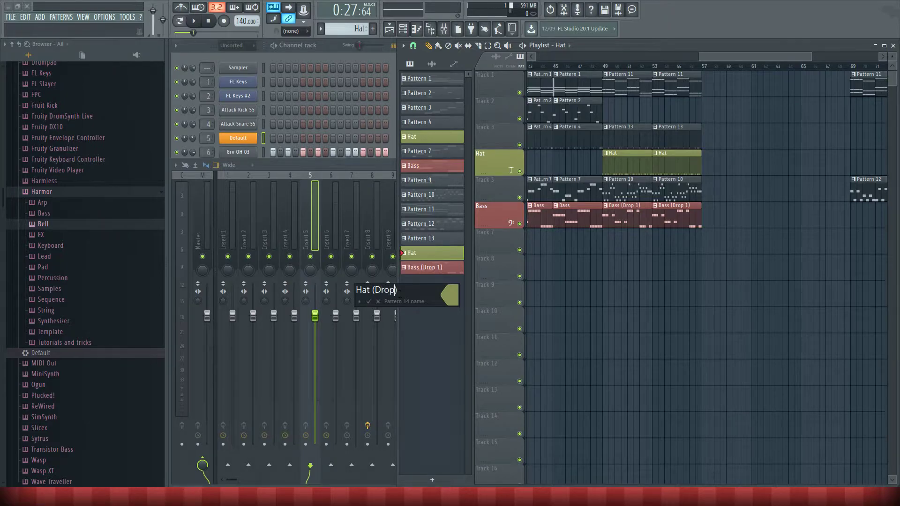
text((Drop 1))
click(369, 302)
scroll(713, 321, right, 4)
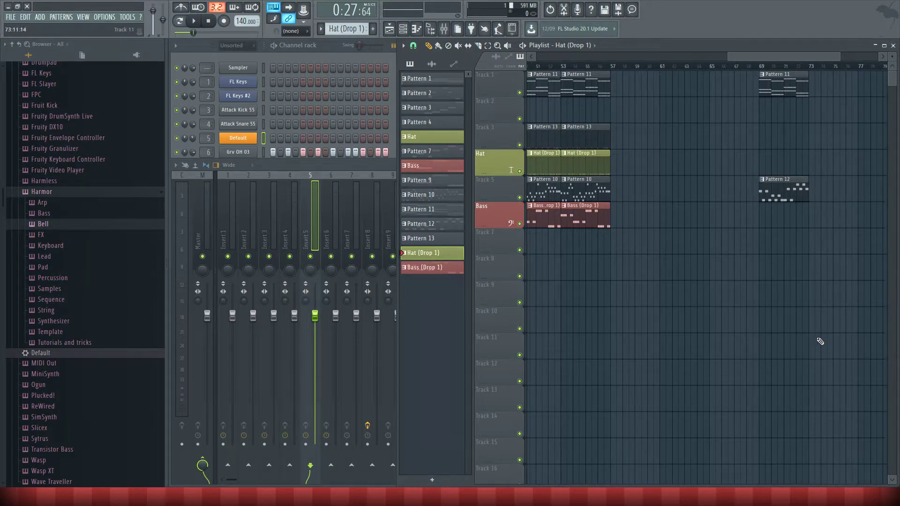
scroll(870, 353, left, 15)
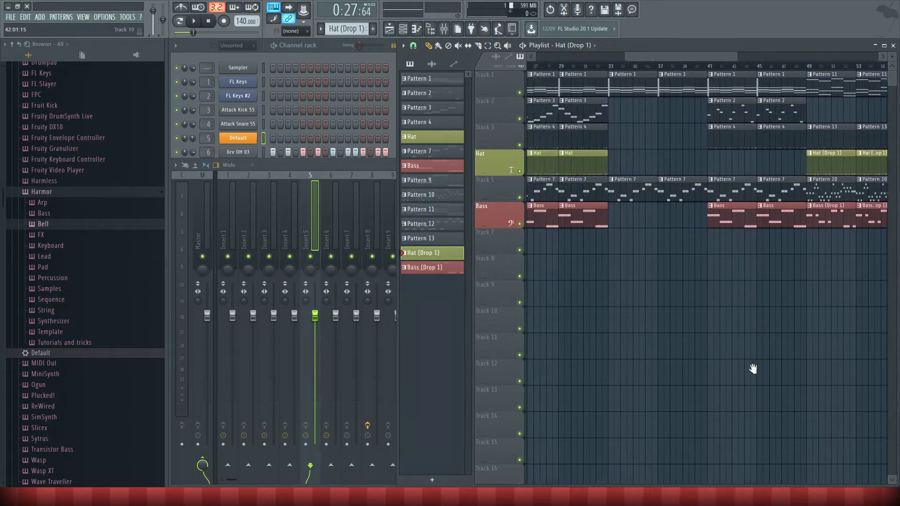
Examine the earlier sections of the arrangement, placing the playhead at bars 21, 25, 29 and 33.
scroll(789, 366, right, 6)
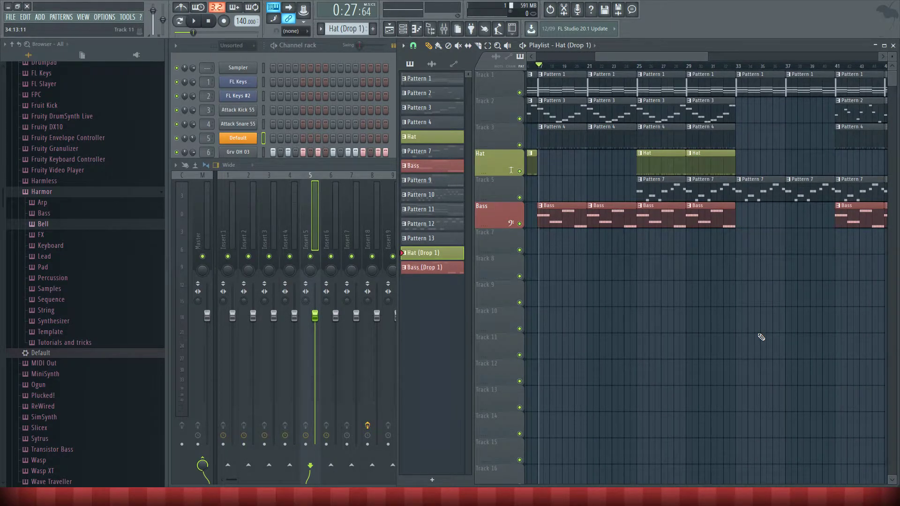
scroll(756, 313, left, 2)
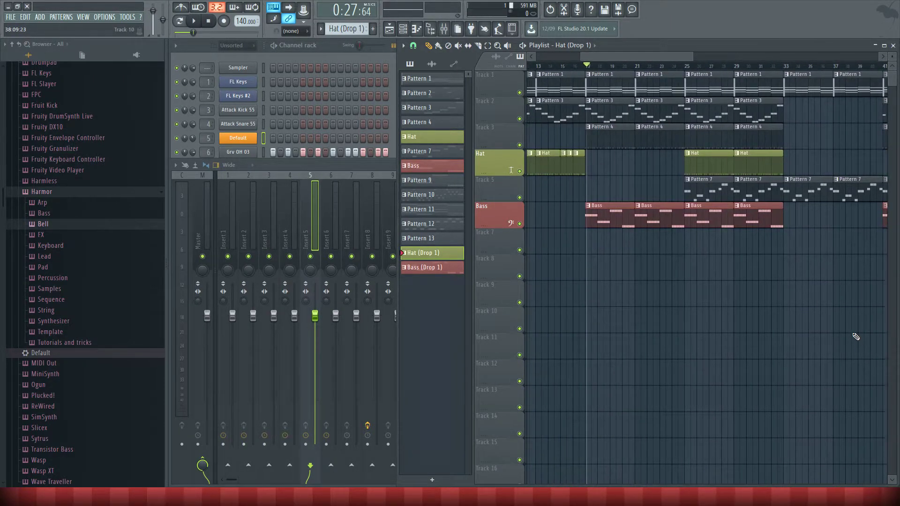
click(633, 65)
drag(688, 66, 684, 66)
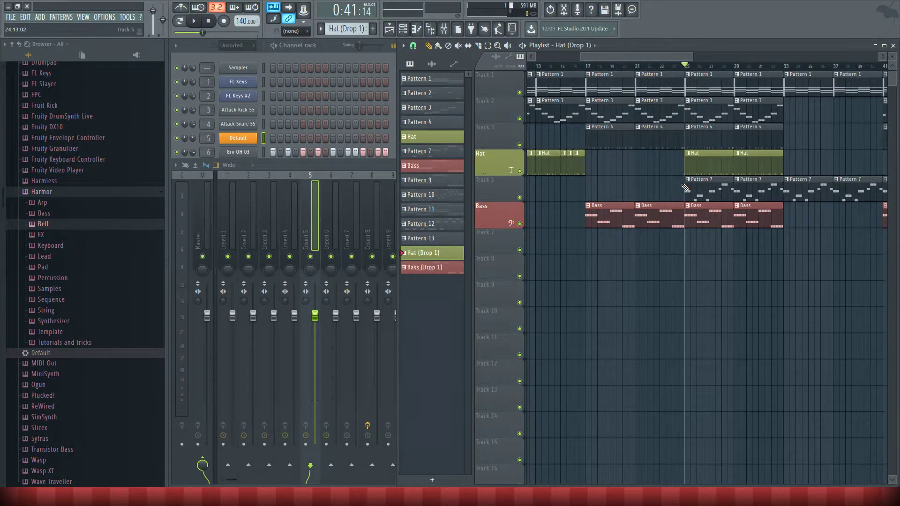
click(734, 66)
click(783, 66)
scroll(833, 192, right, 6)
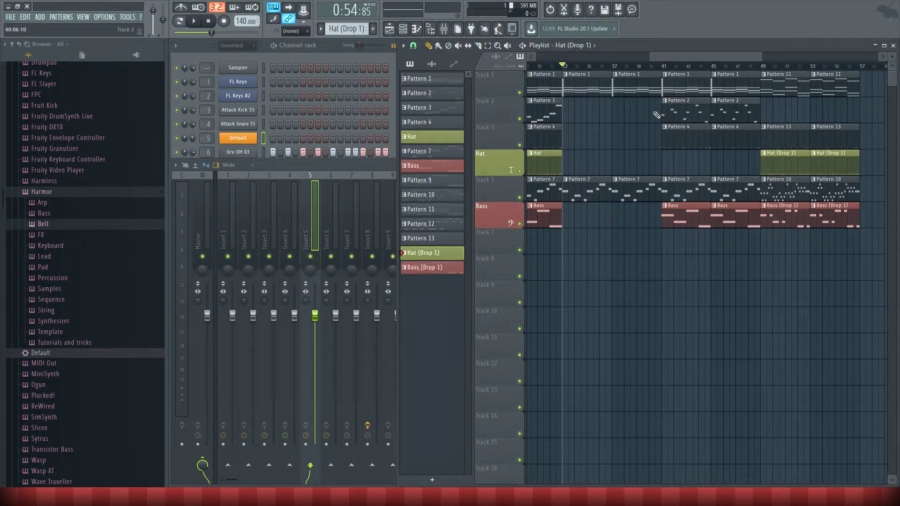
Place the playhead at bars 41, 45 and 49 to examine the sections around the first drop.
click(661, 66)
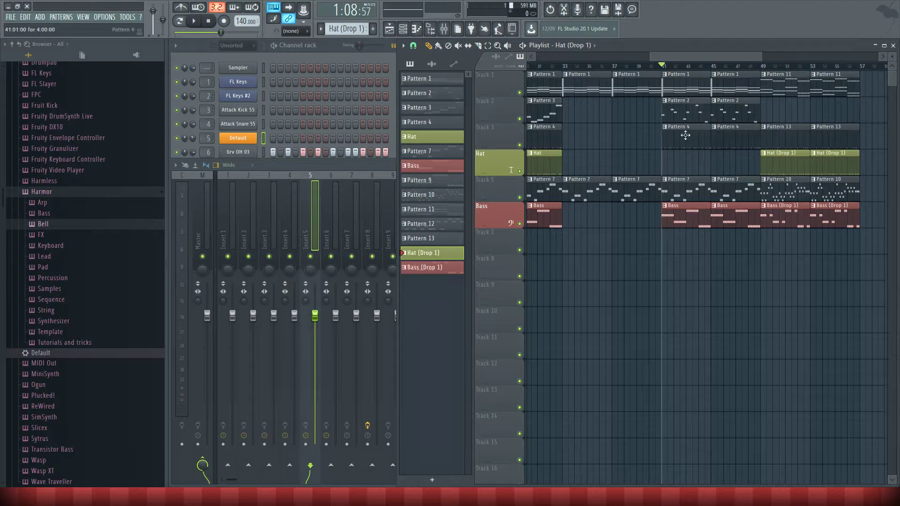
scroll(638, 275, right, 1)
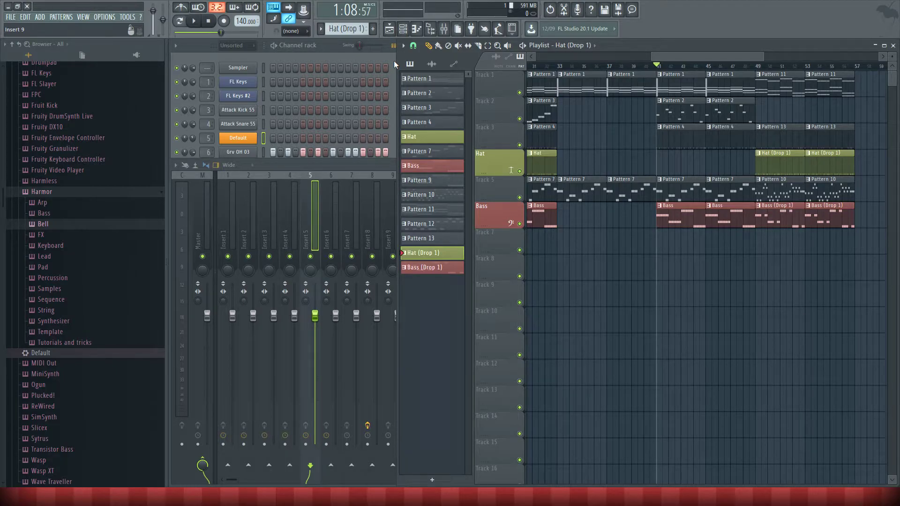
scroll(583, 200, right, 4)
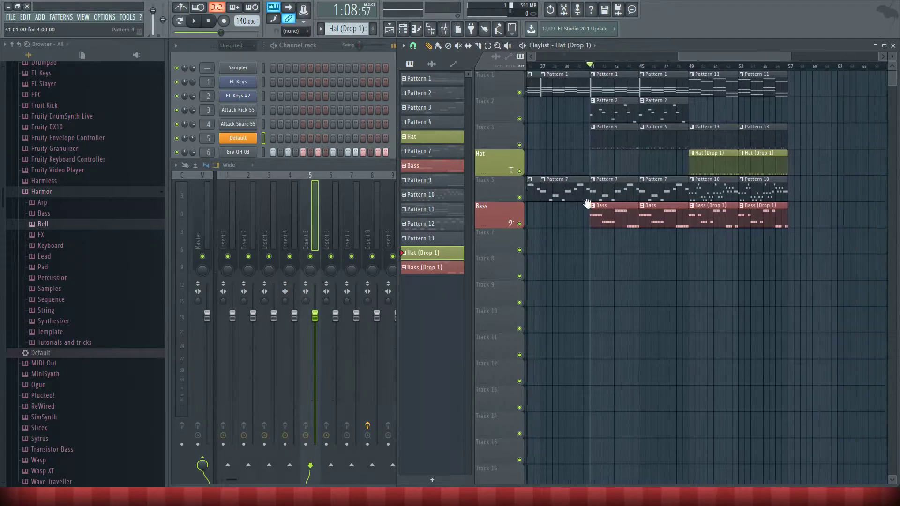
click(623, 68)
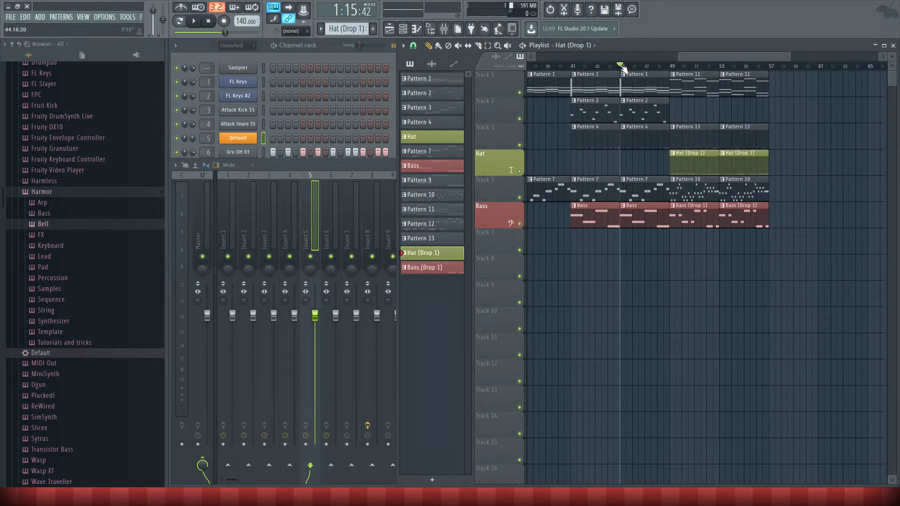
click(672, 69)
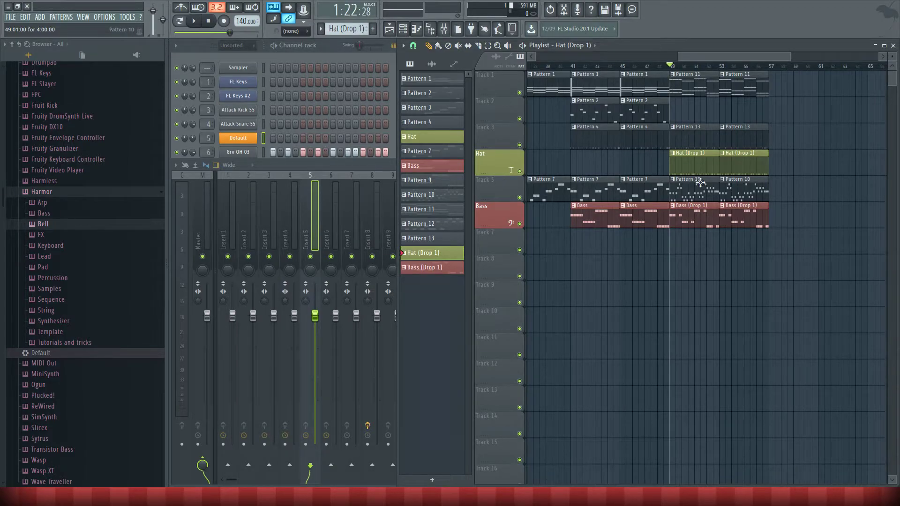
Review the playlist's clip layout from bar 17 to the end of the drop, putting the playhead just before bar 49.
scroll(703, 234, left, 3)
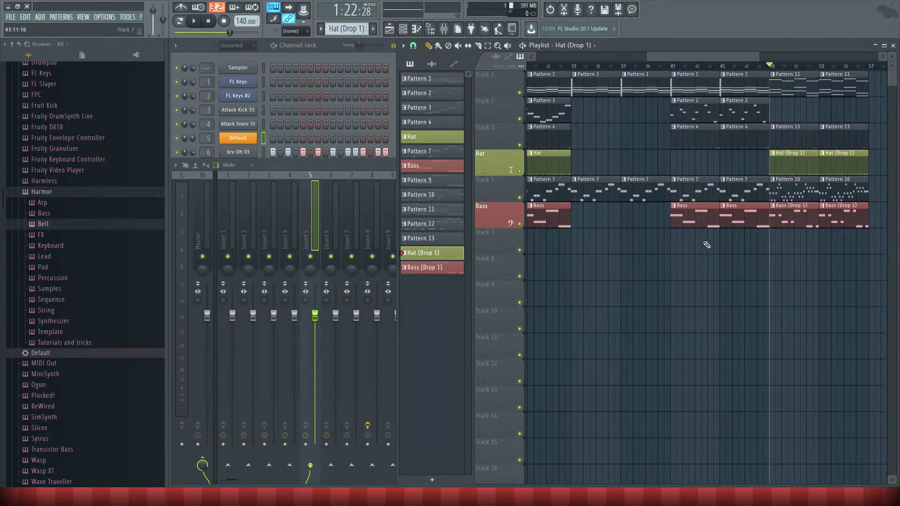
scroll(703, 257, left, 1)
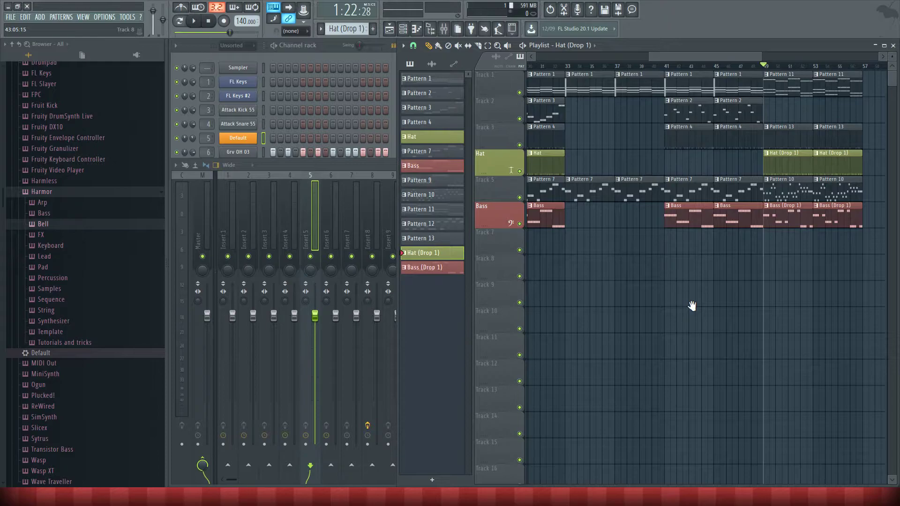
scroll(692, 306, left, 6)
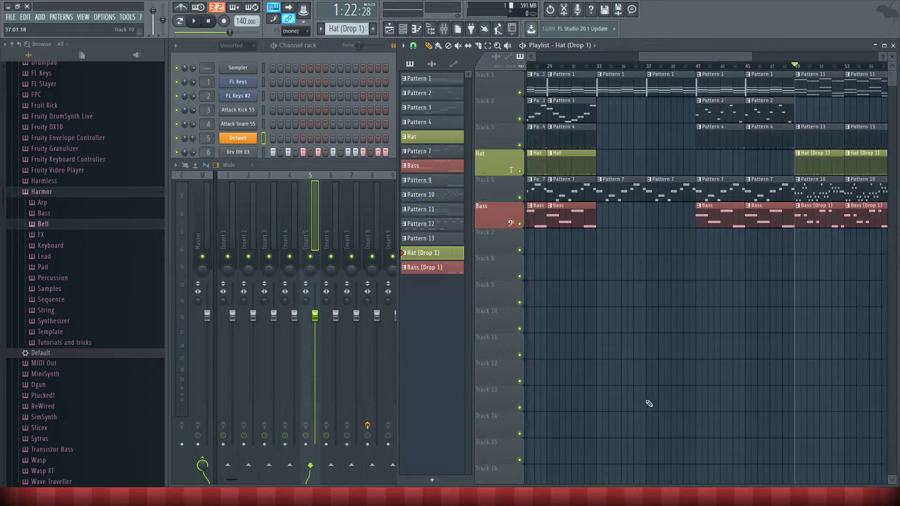
mouse_move(622, 400)
mouse_down()
mouse_move(566, 378)
mouse_move(755, 423)
mouse_up()
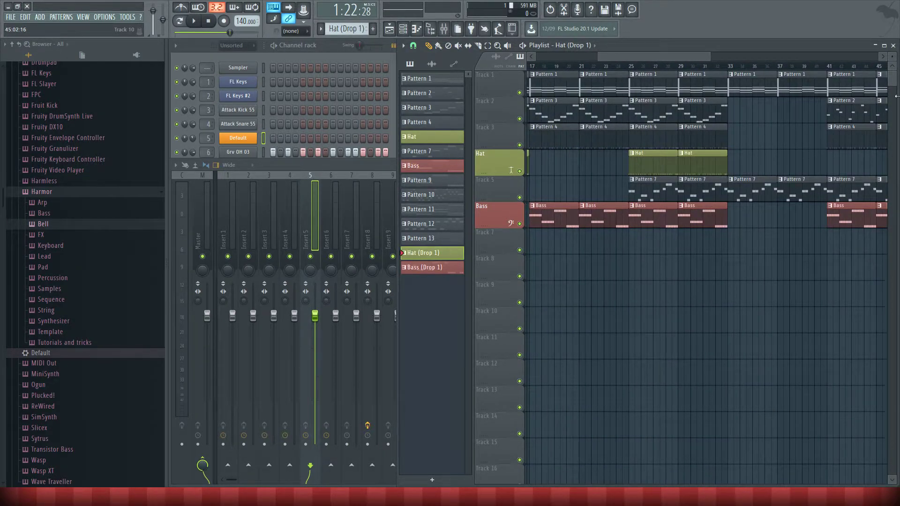
mouse_move(632, 281)
mouse_down()
mouse_move(717, 319)
mouse_move(677, 382)
mouse_move(581, 349)
mouse_move(596, 338)
mouse_move(444, 342)
mouse_move(709, 382)
mouse_move(483, 370)
mouse_move(799, 416)
mouse_move(423, 362)
mouse_move(724, 432)
mouse_move(552, 392)
mouse_move(647, 402)
mouse_move(764, 118)
mouse_up()
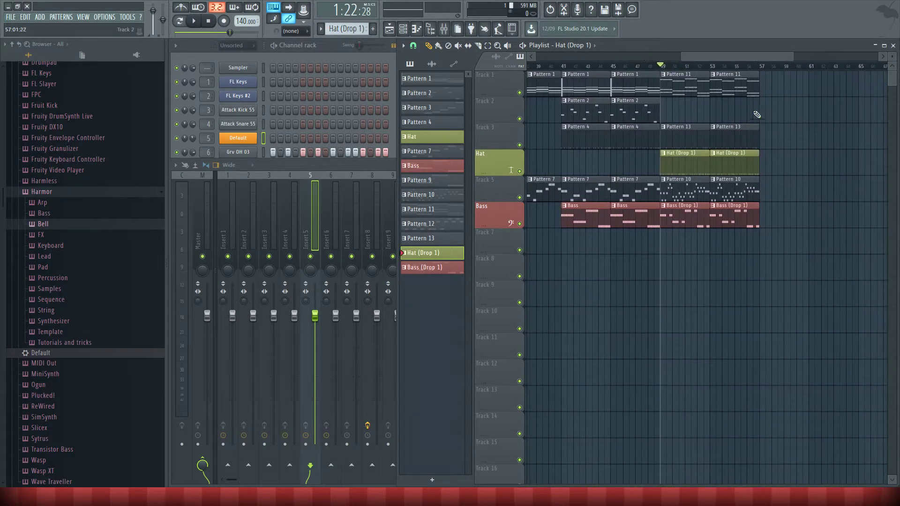
mouse_move(592, 68)
mouse_down()
mouse_move(554, 63)
mouse_move(665, 69)
mouse_up()
drag(701, 328, 810, 323)
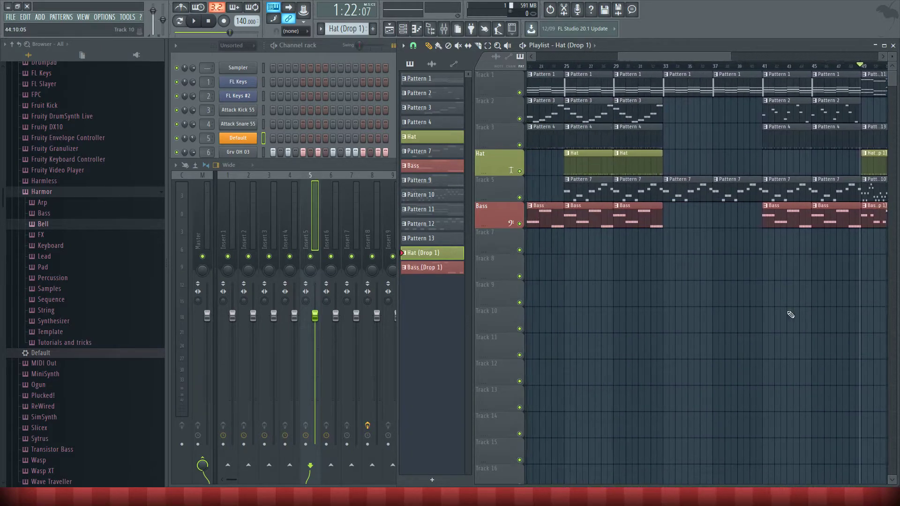
Pick the Pattern 7 clip on Track 5 and listen to the song briefly from just before bar 25.
click(580, 188)
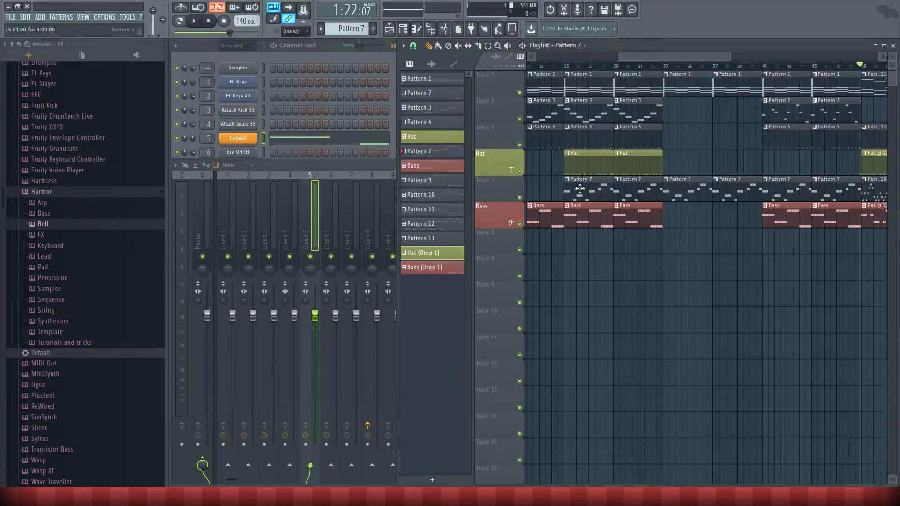
click(564, 65)
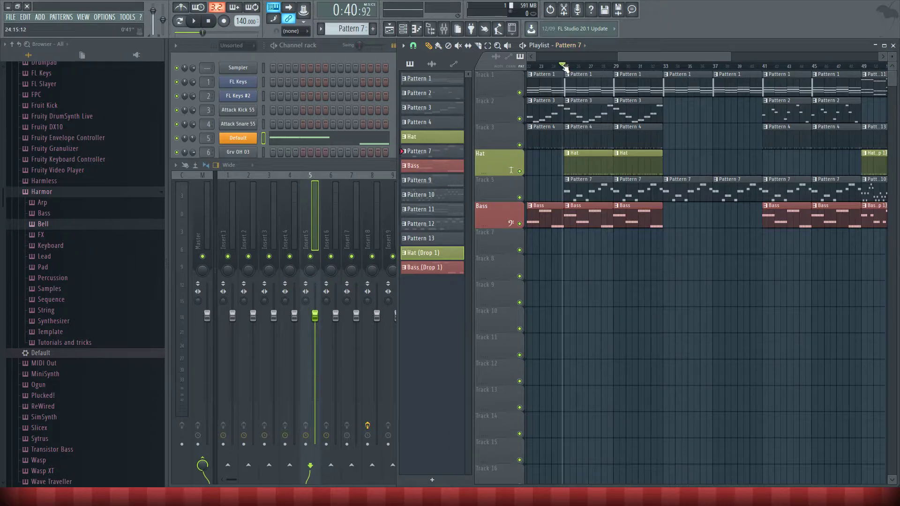
click(193, 20)
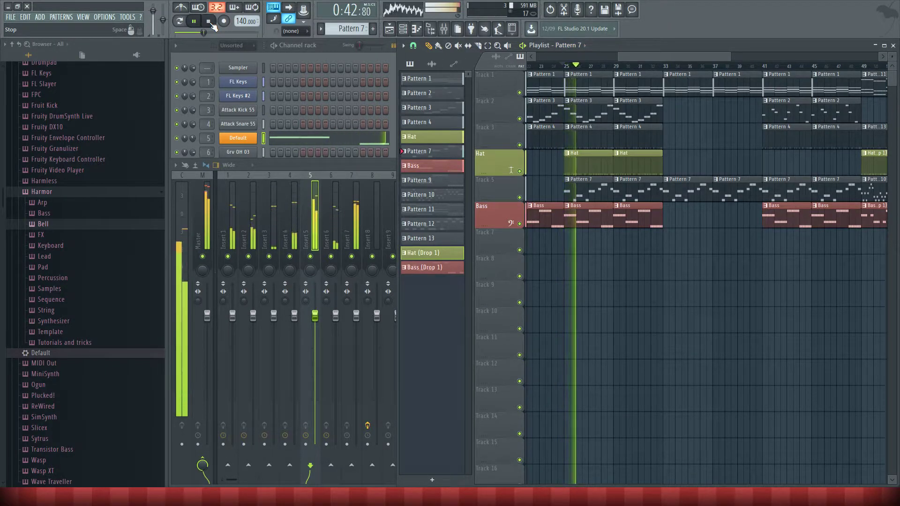
click(211, 23)
Inspect the Just the Sub GOL and Default channel instruments one after the other, closing each plugin window.
click(261, 148)
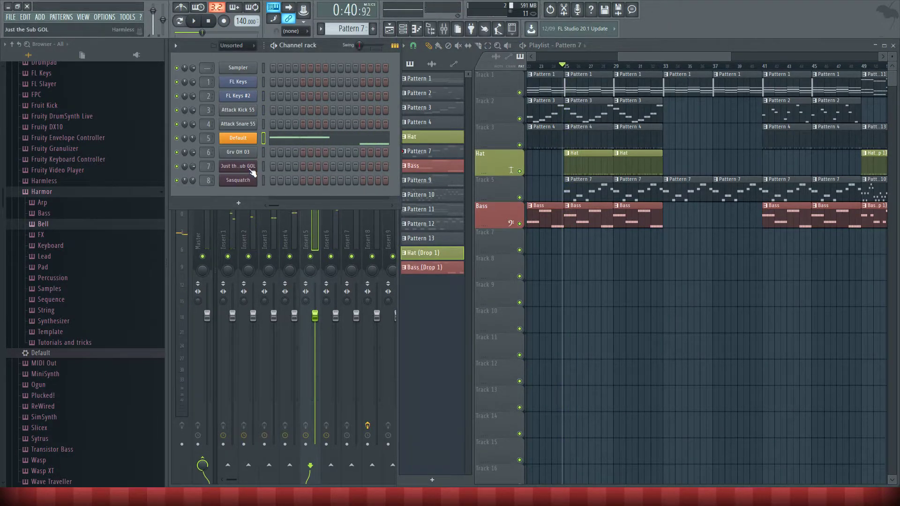
double_click(443, 155)
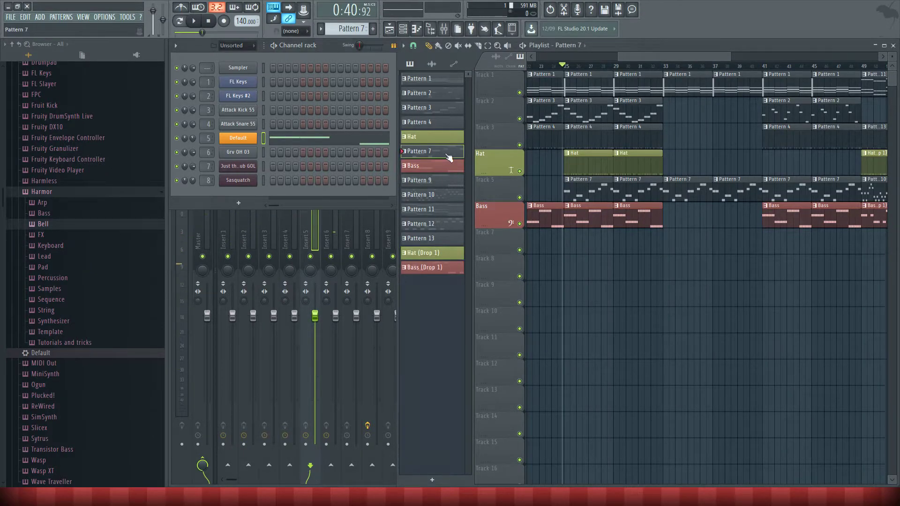
click(848, 165)
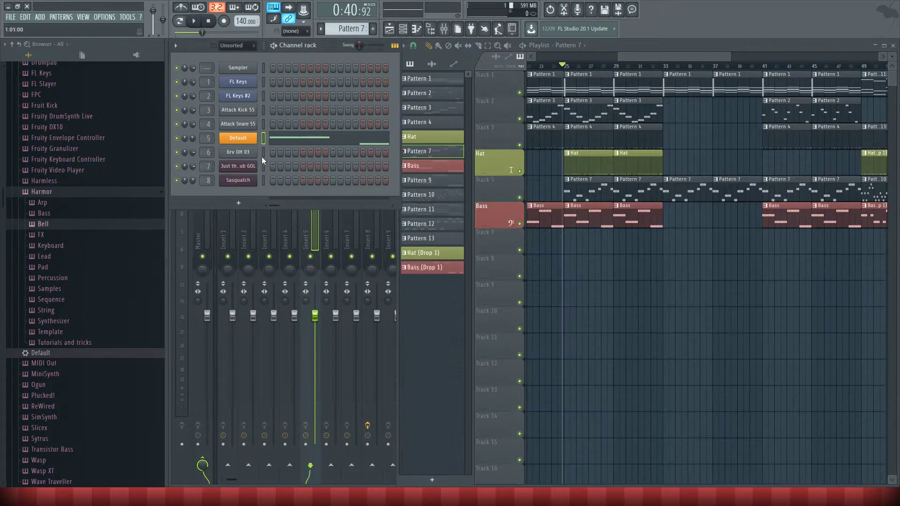
click(243, 163)
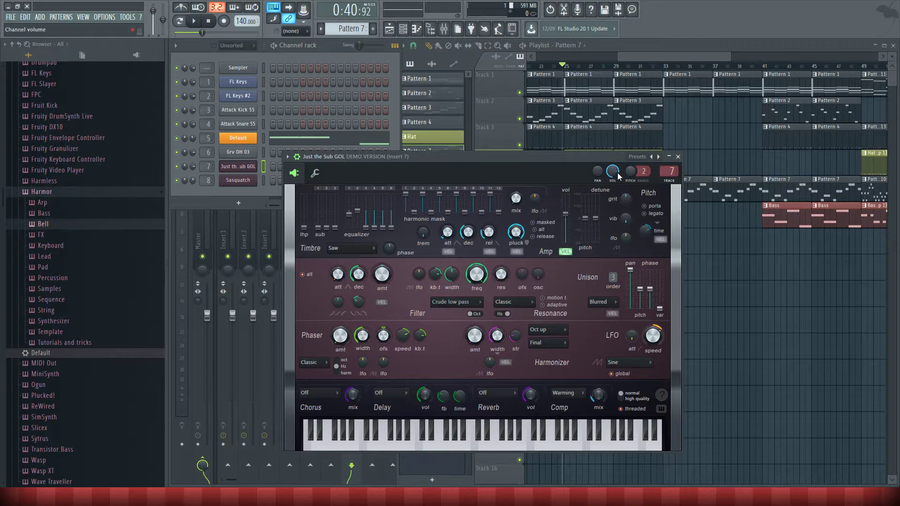
click(677, 157)
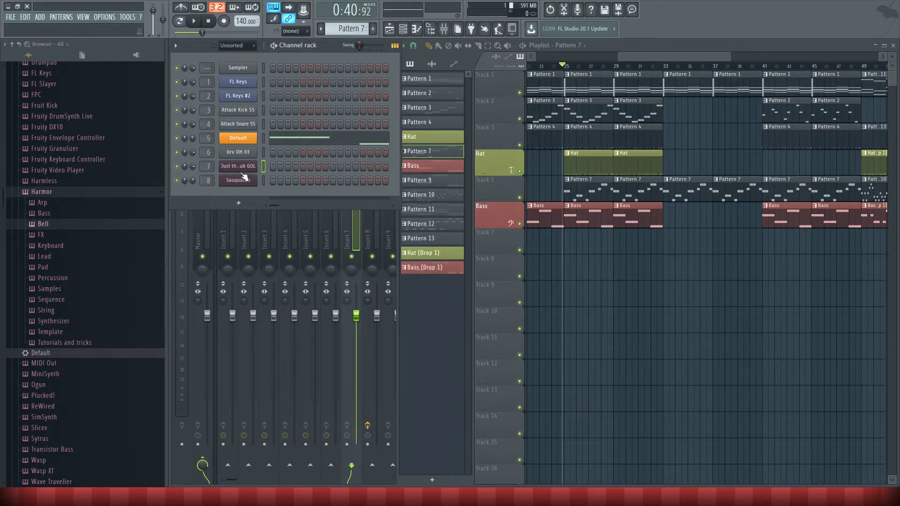
click(237, 138)
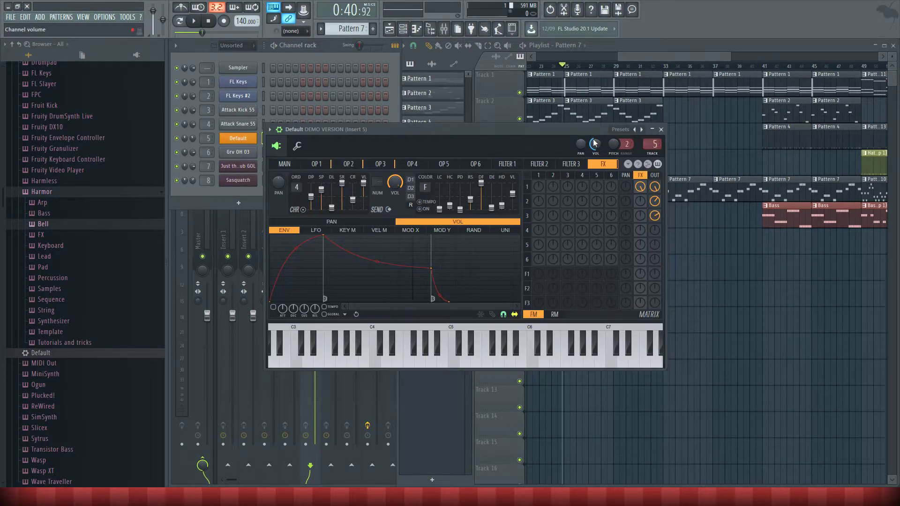
click(667, 130)
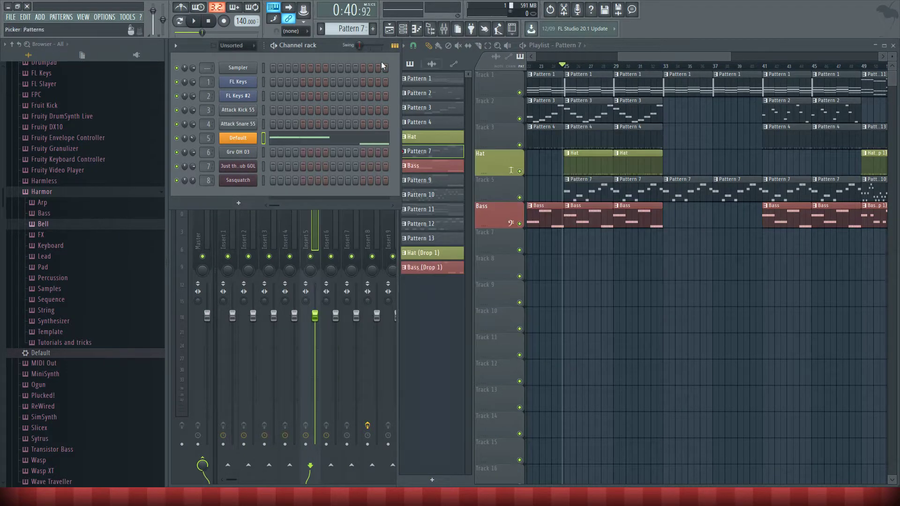
Listen again from just before bar 25, stop playback, and pick the Pattern 3 clip on Track 2.
click(194, 21)
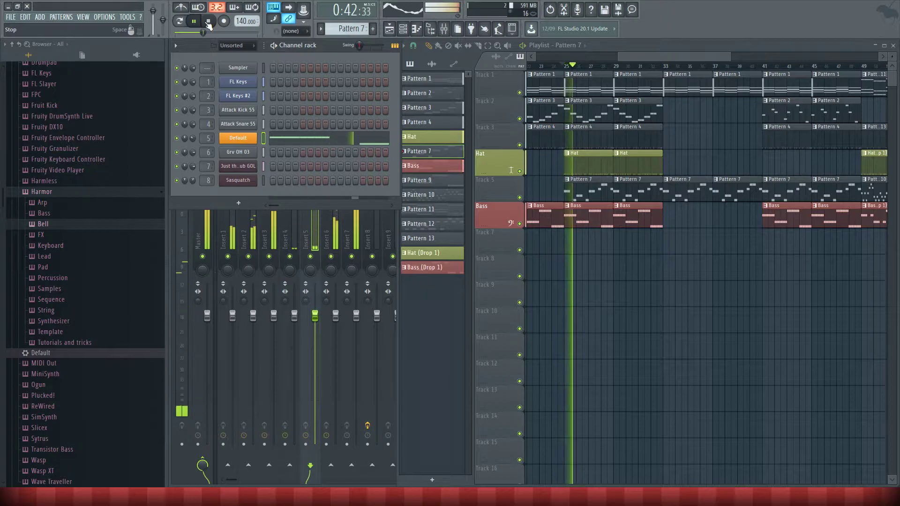
click(208, 21)
click(569, 110)
drag(607, 254, 637, 273)
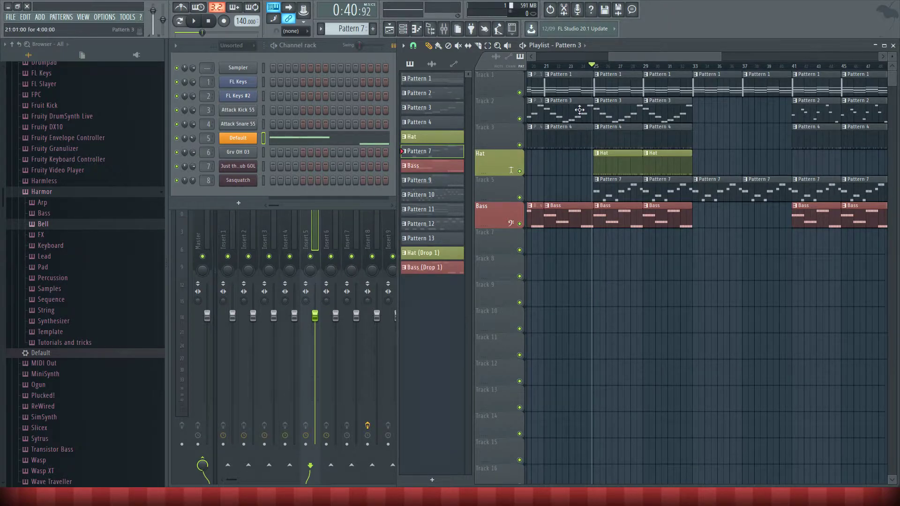
Compare the two four-bar halves by moving the playhead between bars 25, 27 and 29, ending on bar 25.
click(594, 66)
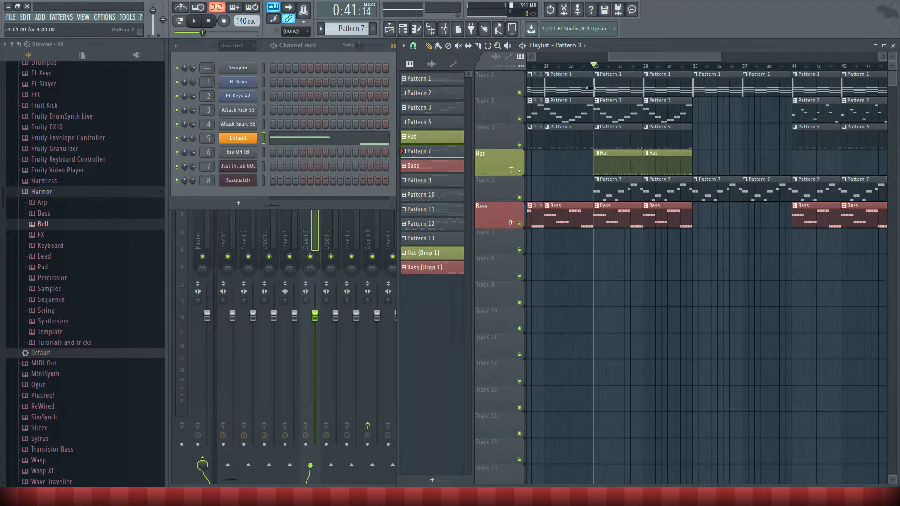
click(619, 66)
click(645, 66)
click(619, 66)
click(645, 66)
click(594, 67)
scroll(656, 136, left, 1)
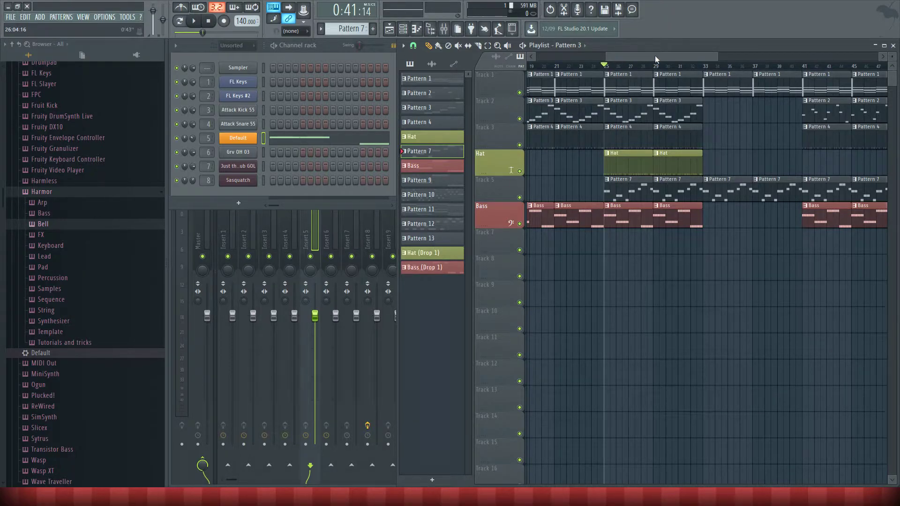
Examine the second four-bar block by placing the playhead at bars 29, 31 and 33.
click(656, 68)
click(701, 68)
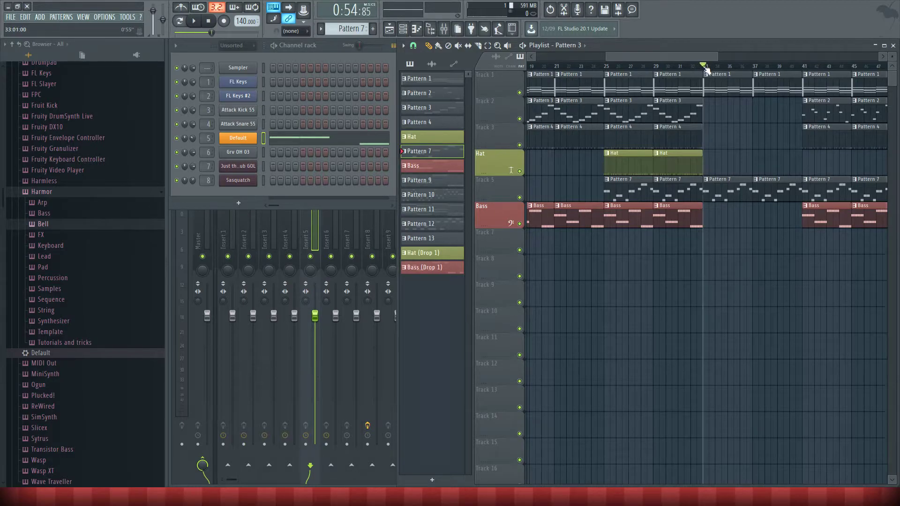
click(653, 69)
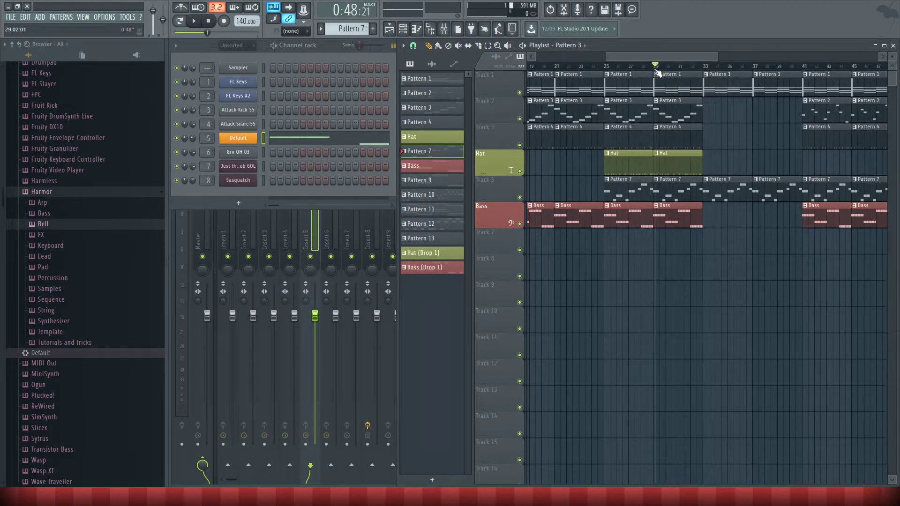
click(655, 68)
click(655, 68)
click(655, 69)
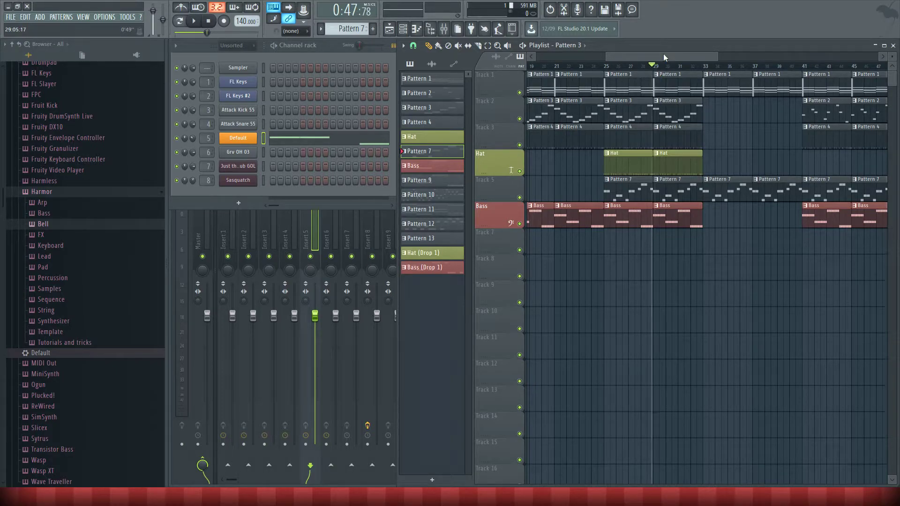
click(678, 68)
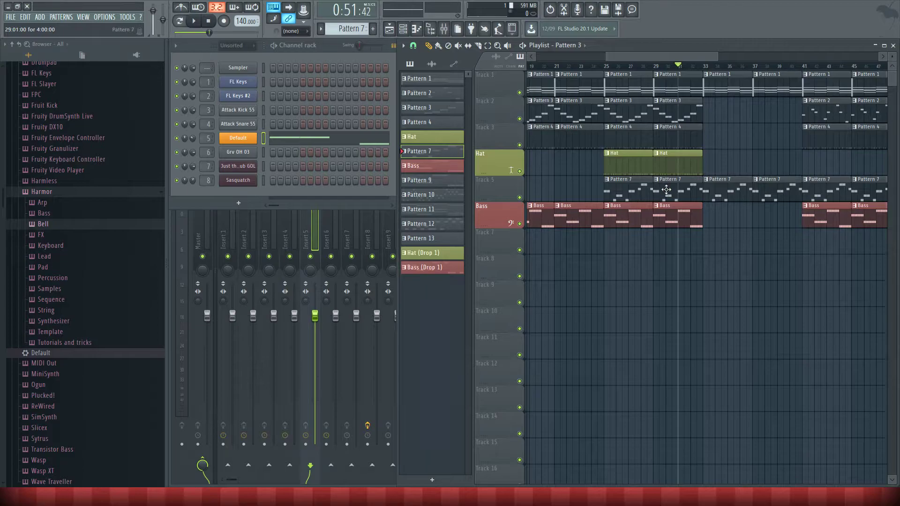
click(706, 69)
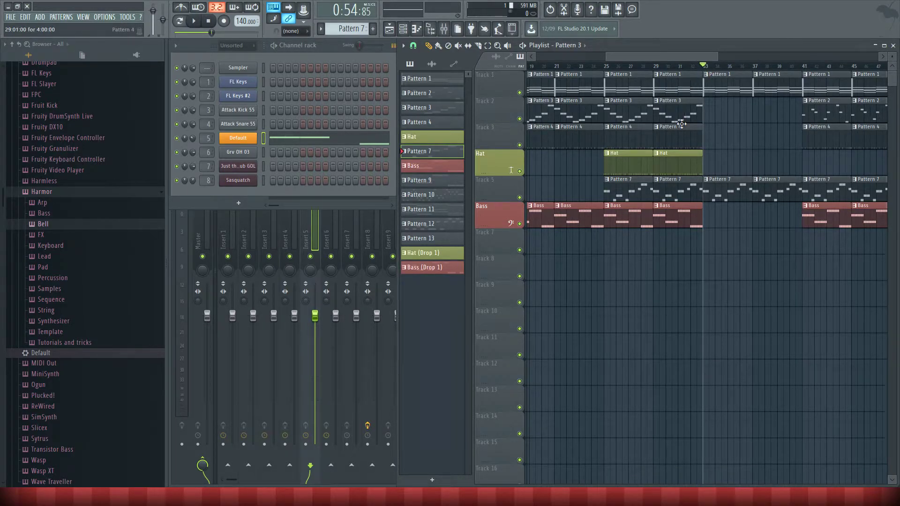
Step the playhead through the block boundaries at bars 25, 29 and 33, finishing around bar 29.
click(605, 67)
click(655, 67)
click(712, 67)
click(607, 67)
click(656, 68)
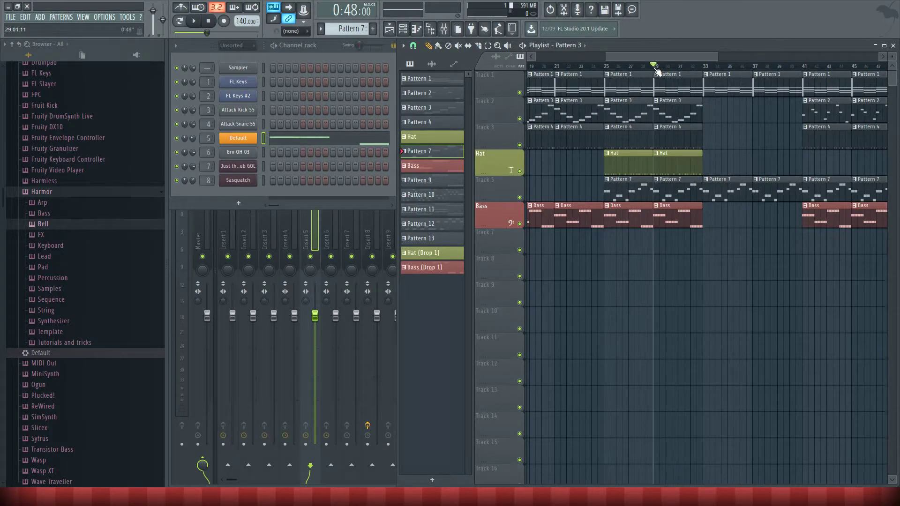
Place the playhead at bar 33 and audition the FL Keys #2 melody of the Pattern 3 clip on Track 2.
click(703, 69)
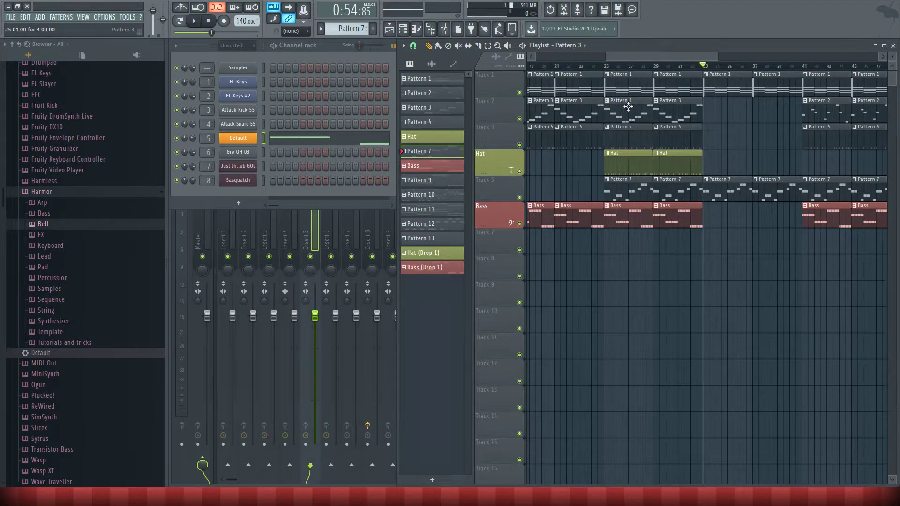
scroll(628, 106, left, 4)
double_click(673, 113)
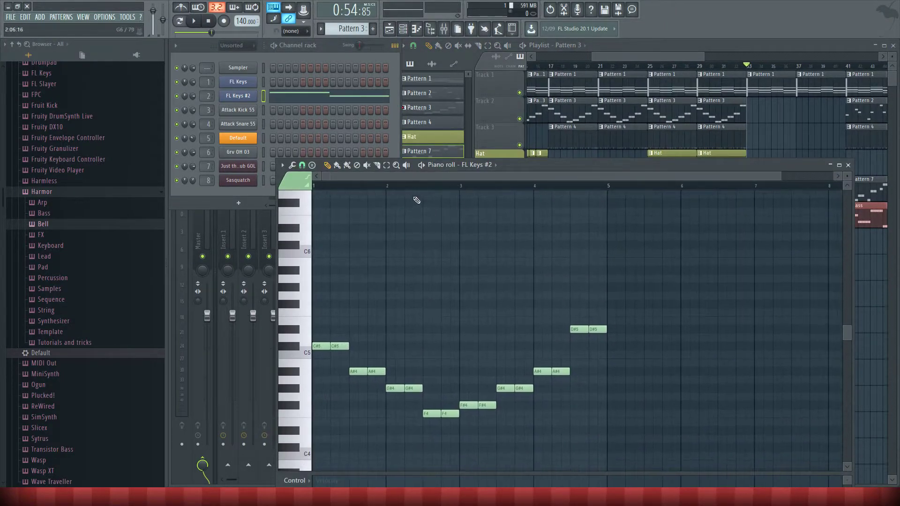
key(space)
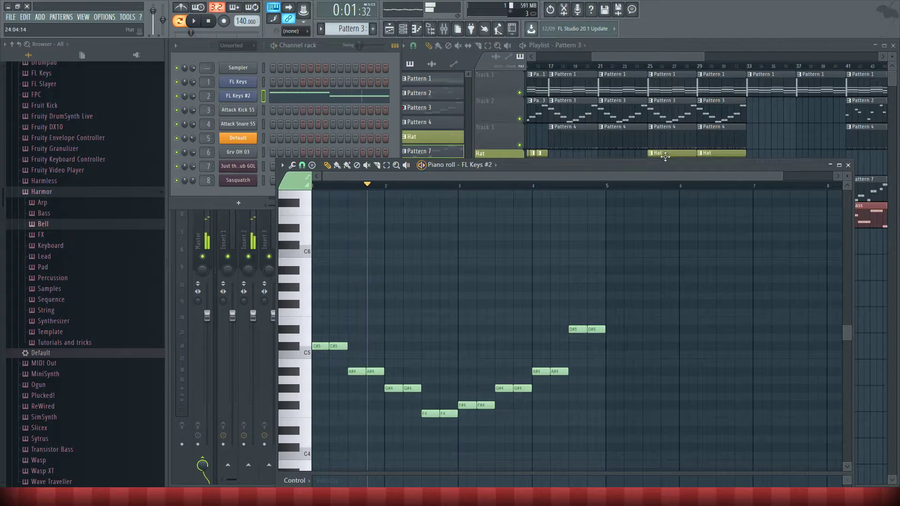
click(848, 165)
Check the contents of Pattern 1 and clone the pattern in the pattern list.
double_click(580, 212)
scroll(580, 212, left, 3)
click(848, 165)
scroll(687, 133, left, 5)
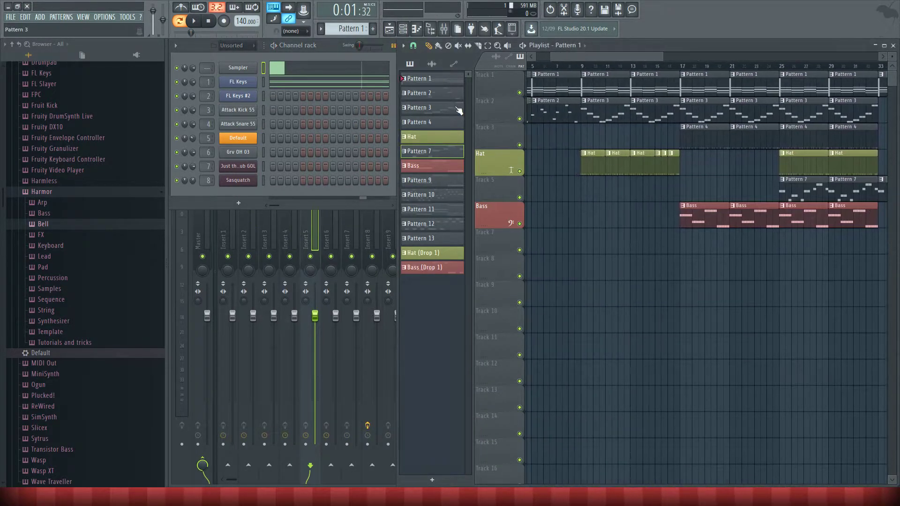
right_click(443, 84)
click(482, 172)
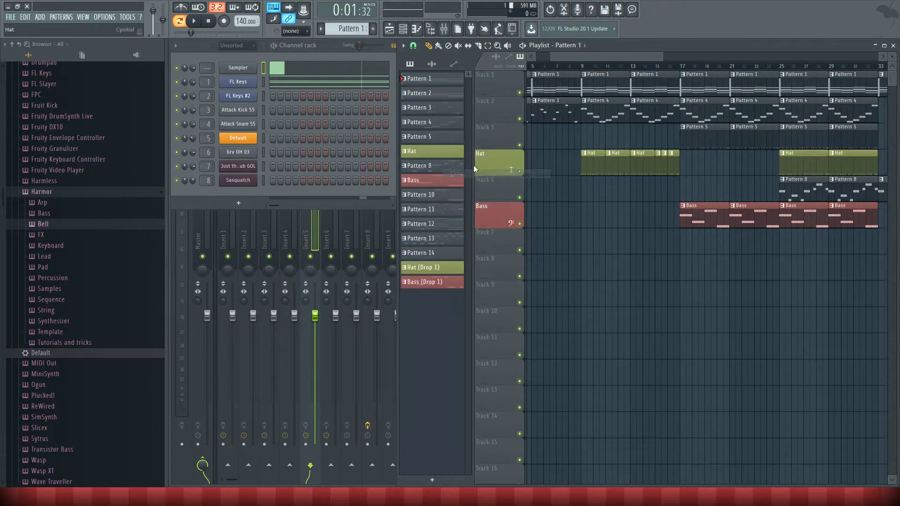
Listen briefly to the arrangement from about bar 9 and stop playback.
scroll(666, 213, right, 2)
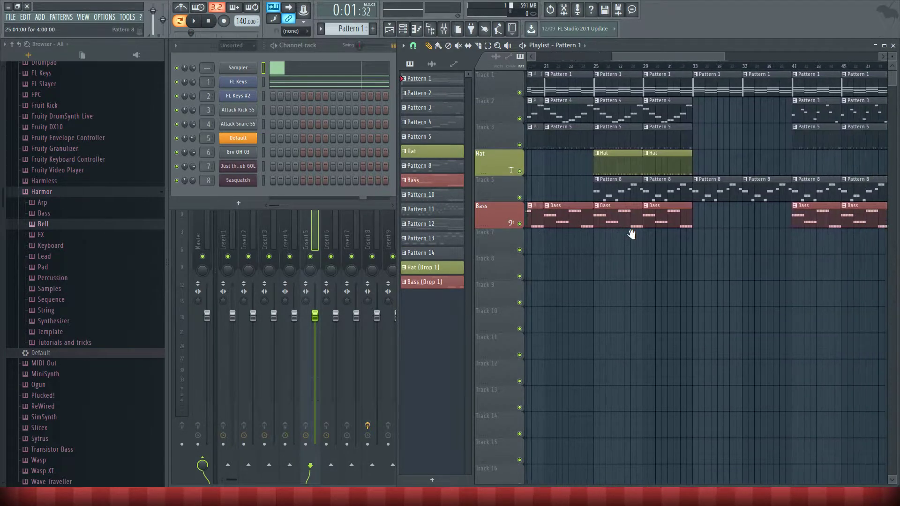
click(585, 67)
click(193, 21)
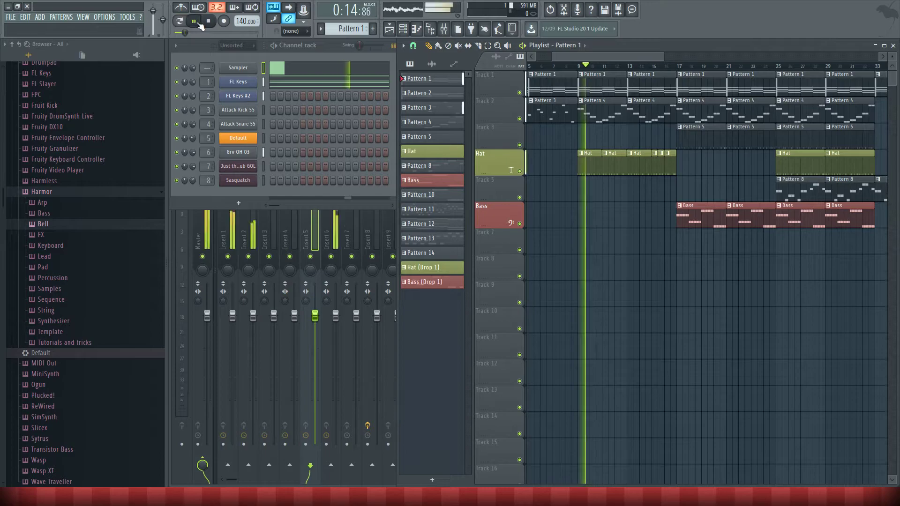
click(209, 21)
scroll(583, 156, right, 5)
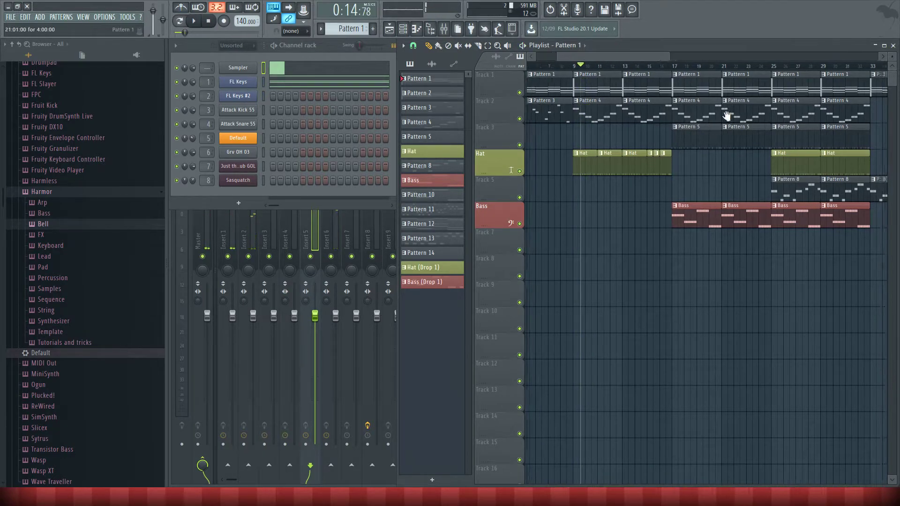
Delete the Pattern 1 clips on Track 1 from bar 17 up to bar 49.
scroll(582, 156, left, 3)
right_click(610, 88)
scroll(750, 91, right, 5)
right_click(696, 92)
right_click(745, 89)
right_click(793, 89)
scroll(733, 136, left, 2)
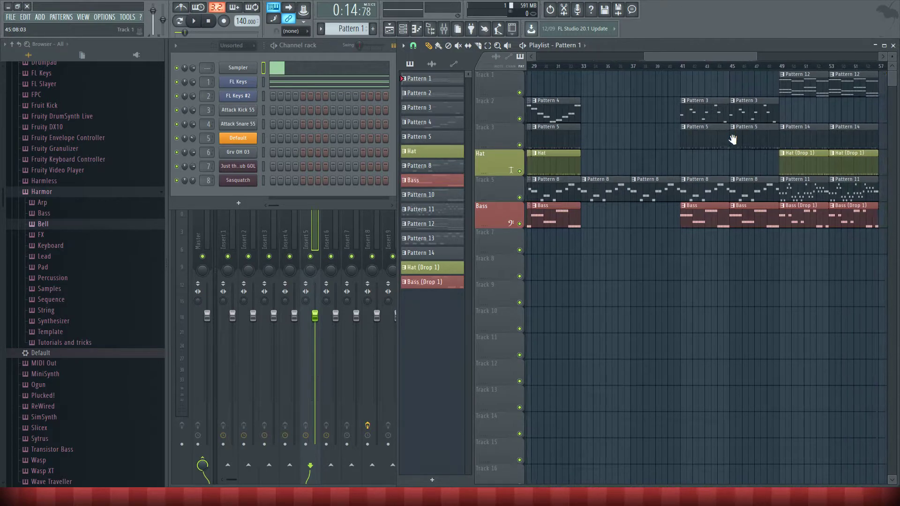
Place a Pattern 2 clip at bar 17 on Track 1 and paint consecutive copies from bar 21 past bar 37.
scroll(834, 265, left, 5)
click(421, 92)
click(637, 84)
scroll(632, 84, right, 1)
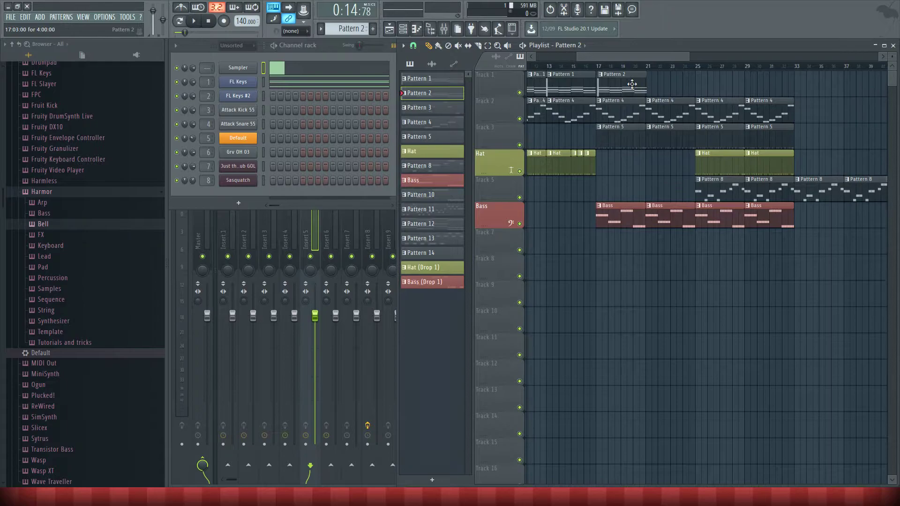
scroll(724, 101, right, 2)
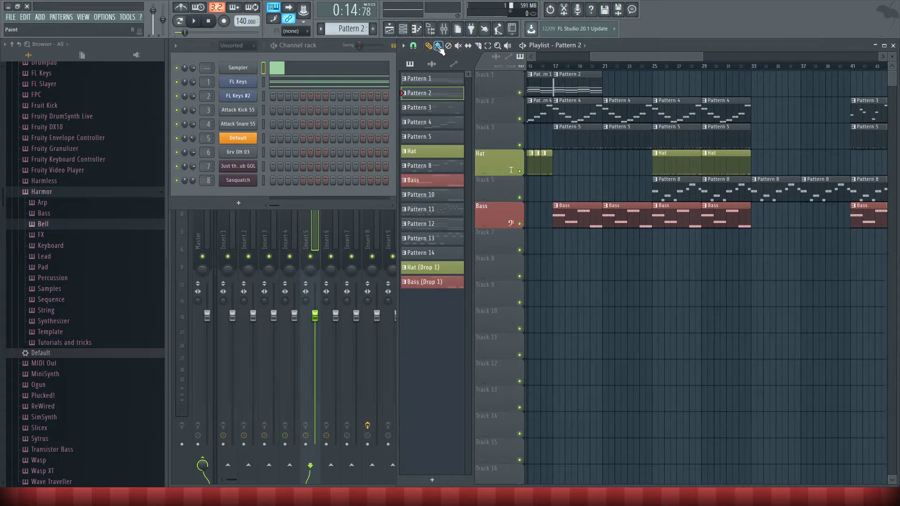
mouse_move(603, 81)
mouse_down()
mouse_move(891, 86)
mouse_move(876, 81)
mouse_up()
scroll(581, 87, up, 5)
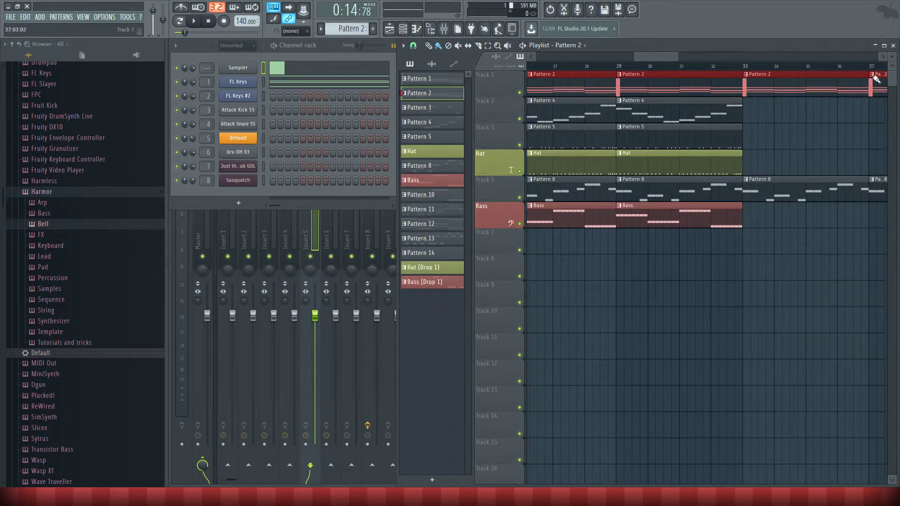
Complete the Pattern 2 run on Track 1 up to bar 49 with clips at bars 41 and 45.
drag(840, 95, 465, 167)
click(429, 46)
click(604, 83)
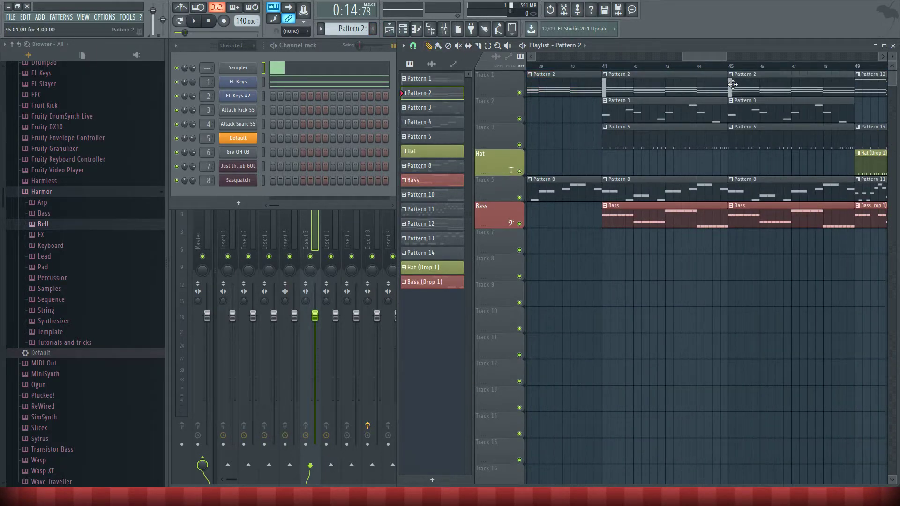
click(731, 84)
scroll(653, 91, down, 5)
scroll(653, 91, up, 1)
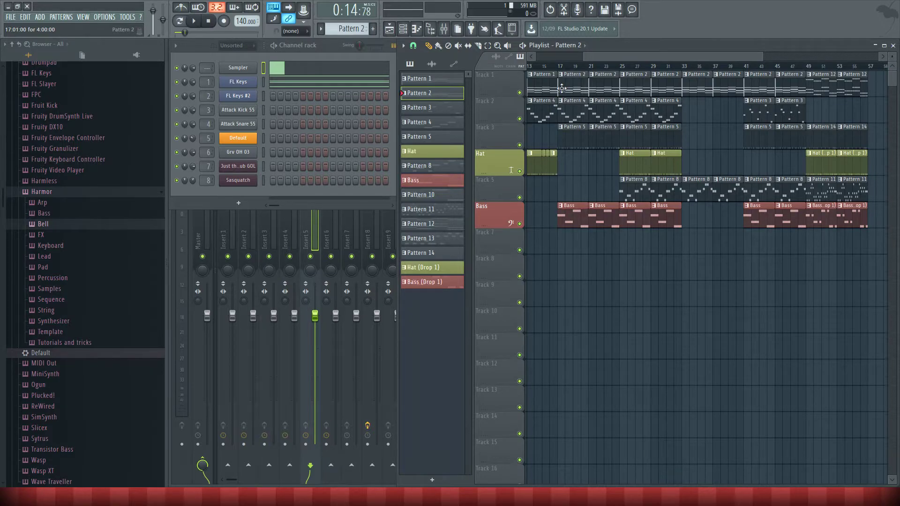
Add a Sytrus instrument as a new channel and dismiss its plugin window.
click(239, 203)
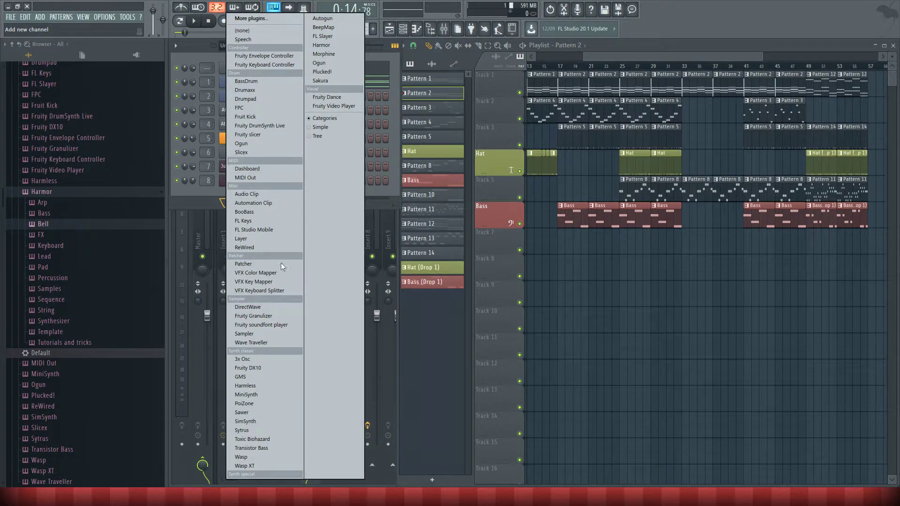
click(262, 429)
click(581, 100)
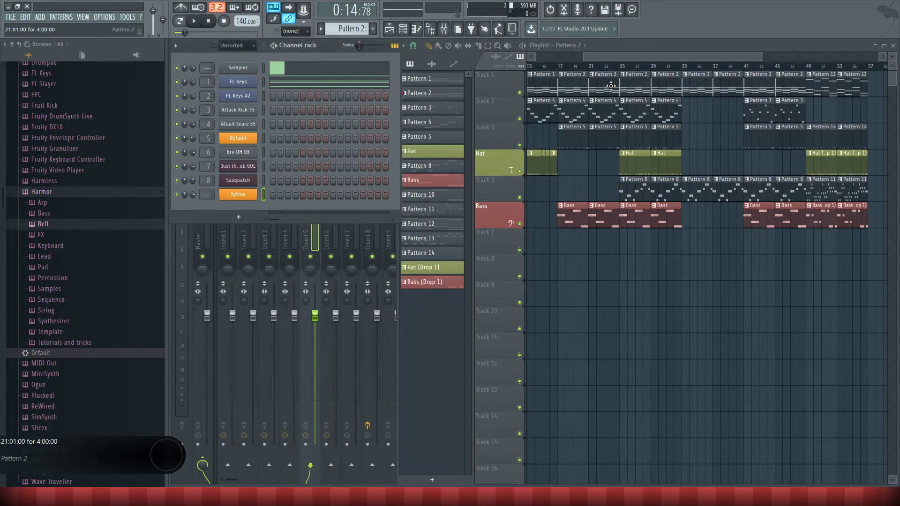
Move all FL Keys chord notes in Pattern 2 to the Sytrus channel by cutting and pasting them between piano rolls.
double_click(572, 86)
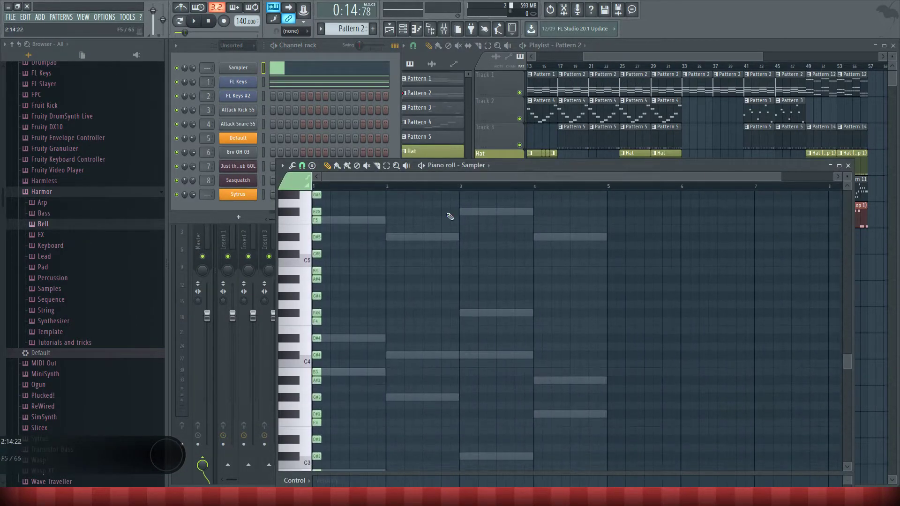
click(480, 167)
click(476, 195)
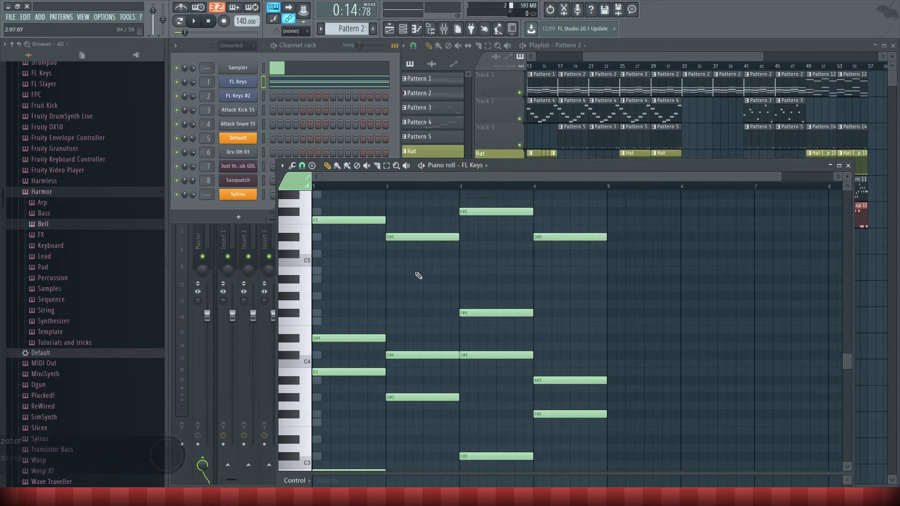
click(387, 166)
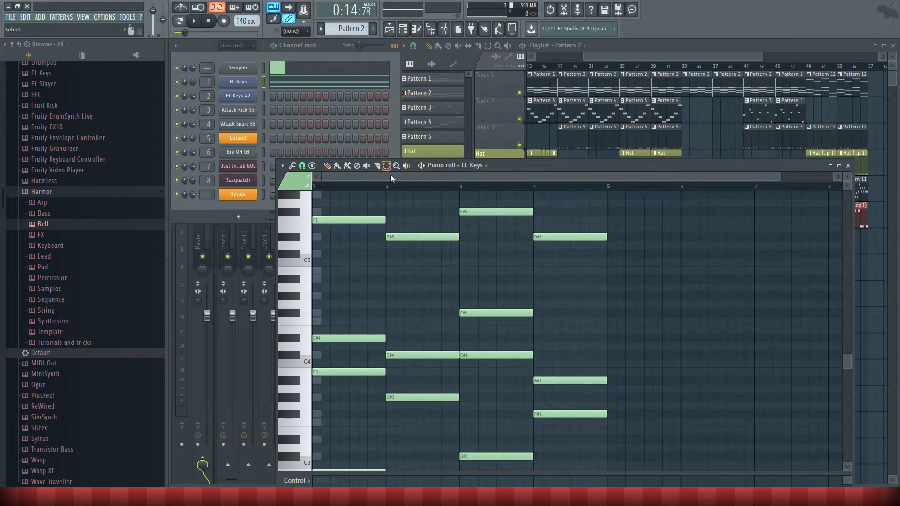
right_click(670, 297)
drag(649, 191, 331, 462)
scroll(377, 354, down, 4)
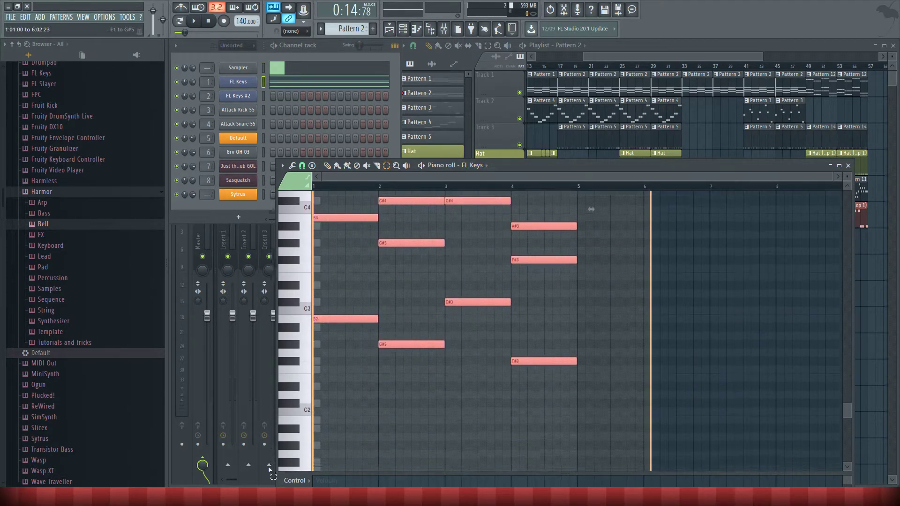
click(465, 165)
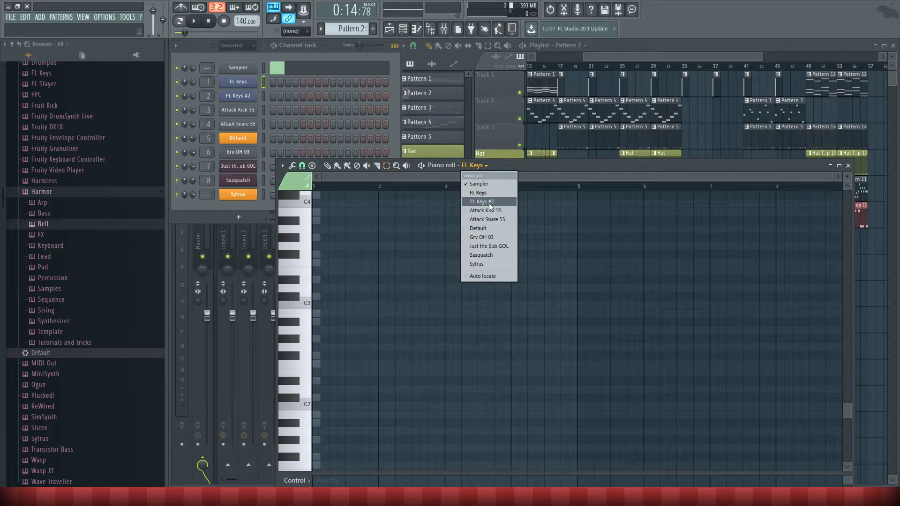
click(493, 264)
key(ctrl+v)
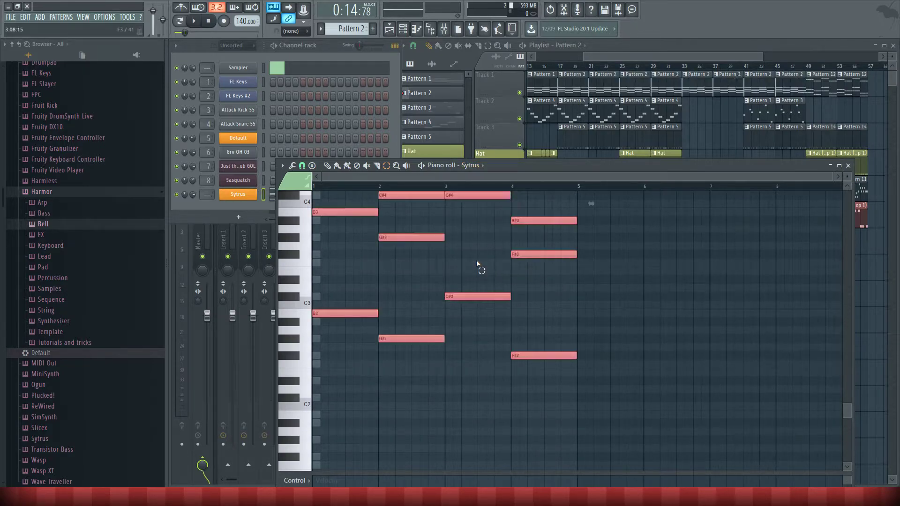
Audition the Sytrus chords in Pattern 2 and route the Sytrus channel to mixer track 9.
click(422, 166)
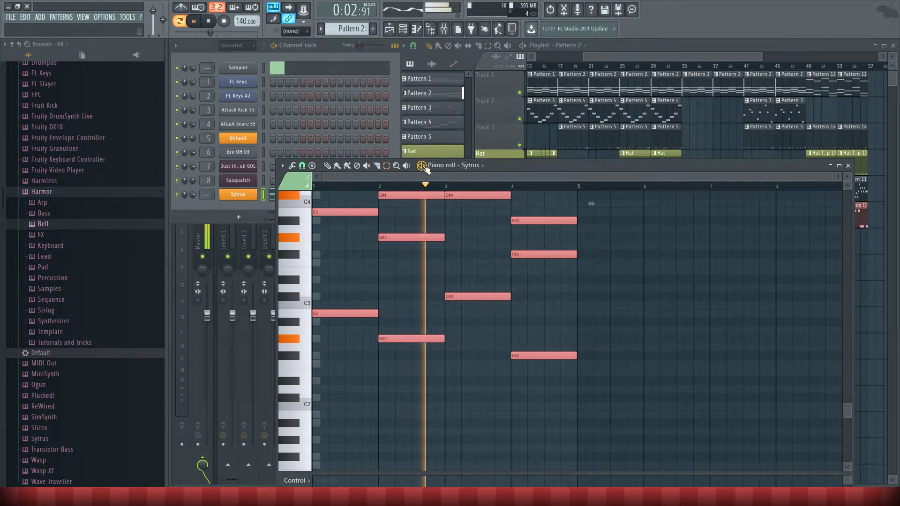
key(space)
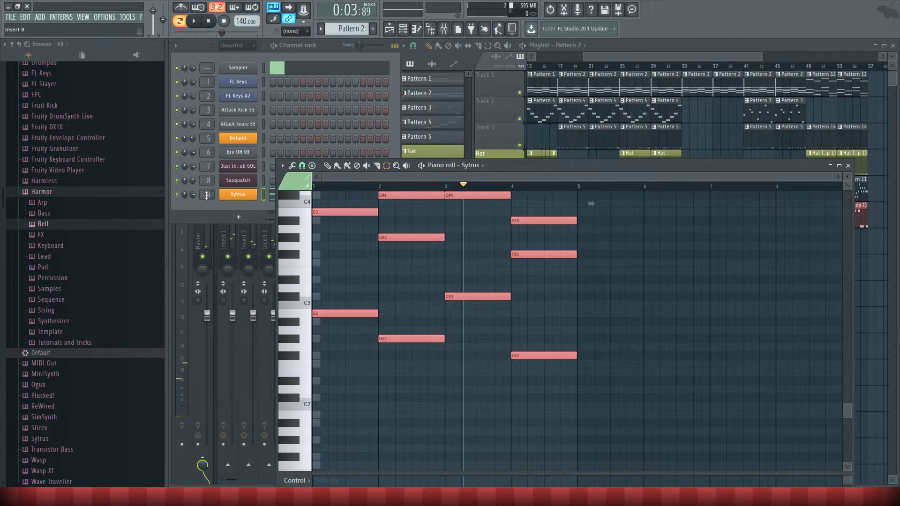
click(848, 165)
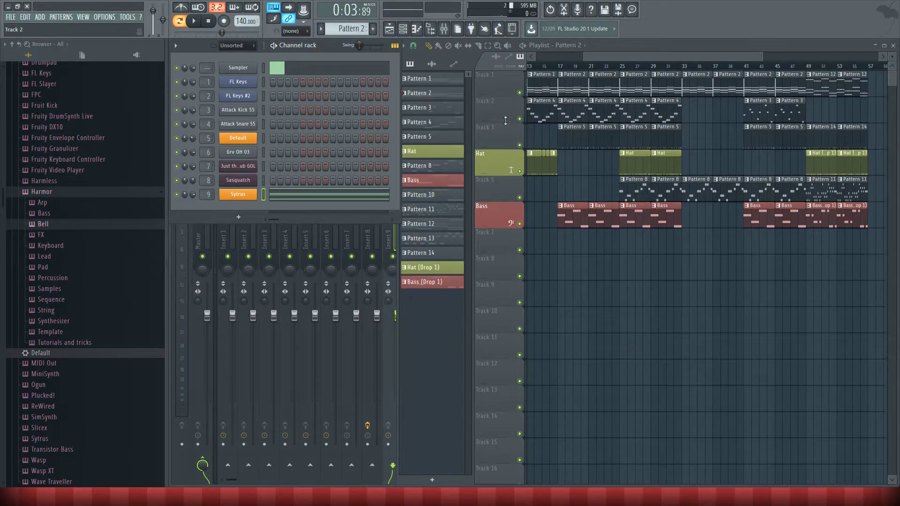
Listen to the song from about bar 7 to the section change at bar 17, and stop playback.
scroll(548, 113, left, 4)
click(577, 67)
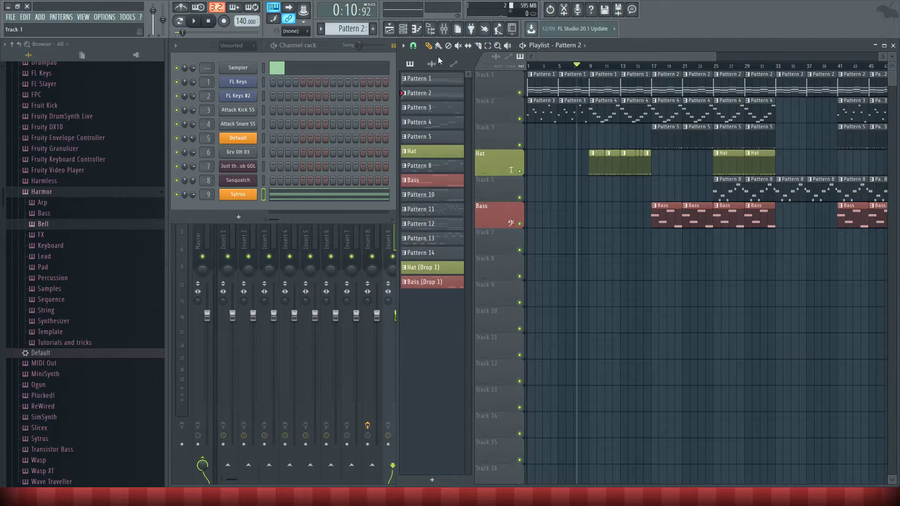
key(space)
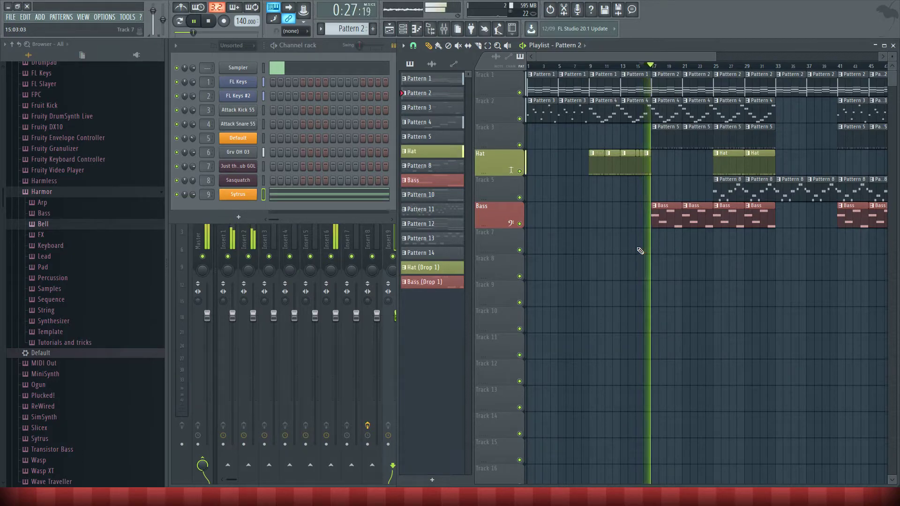
click(209, 23)
Load the Acid preset from the Short synth category into the Sytrus channel.
click(253, 195)
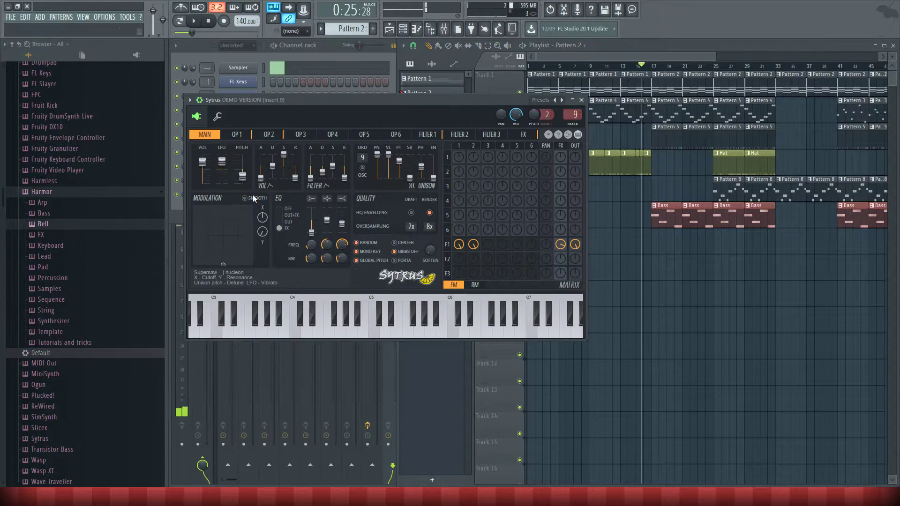
click(257, 202)
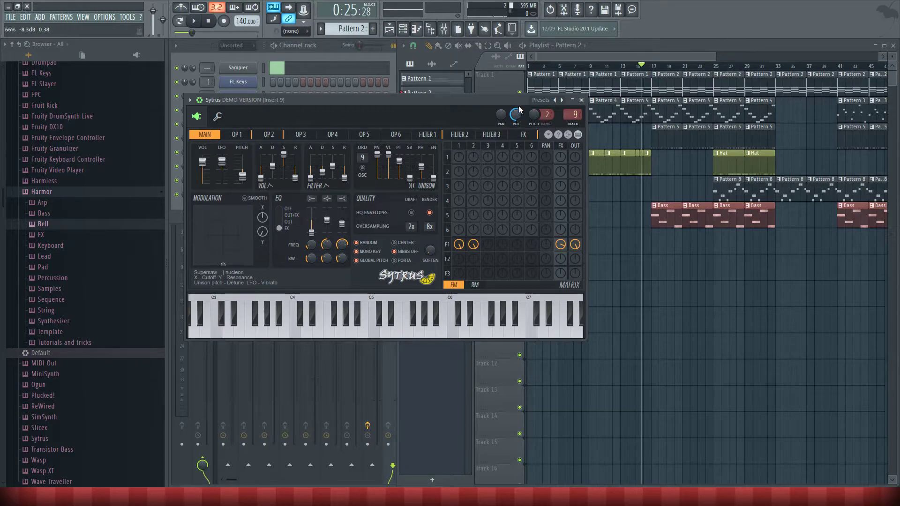
click(255, 94)
click(484, 100)
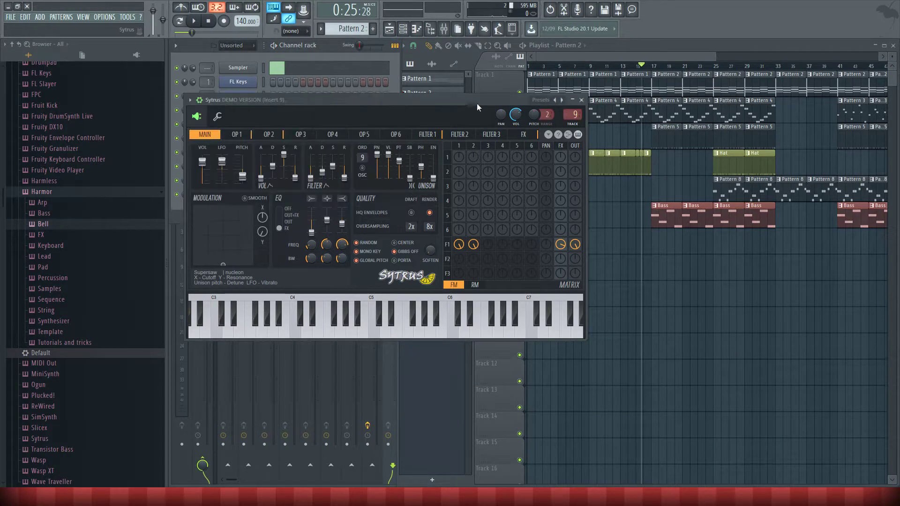
click(190, 100)
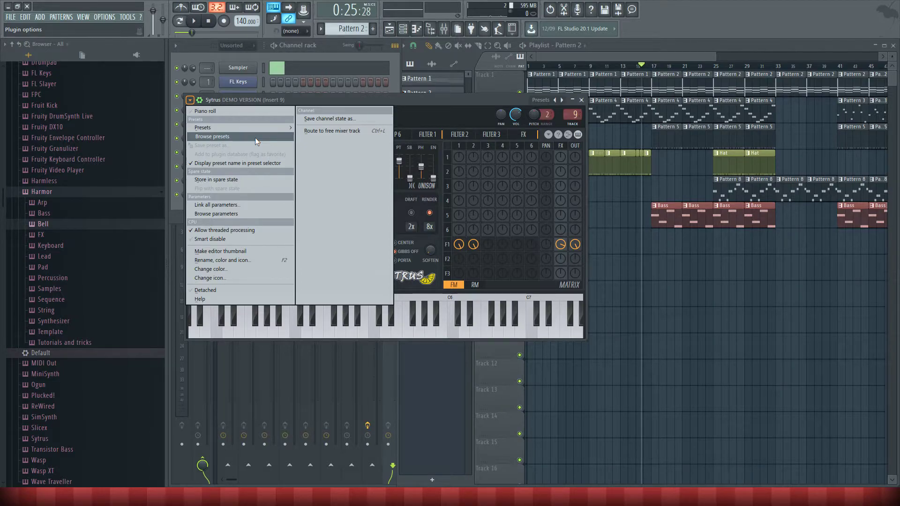
mouse_move(264, 125)
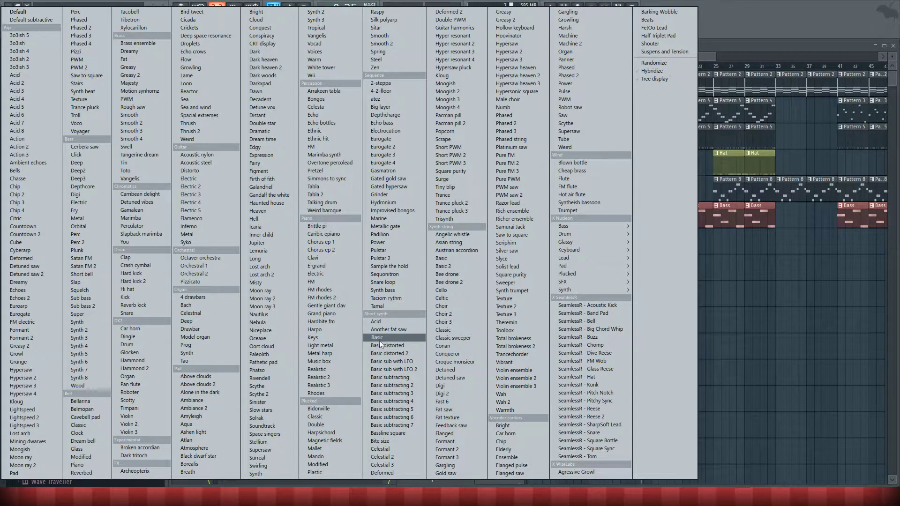
click(410, 322)
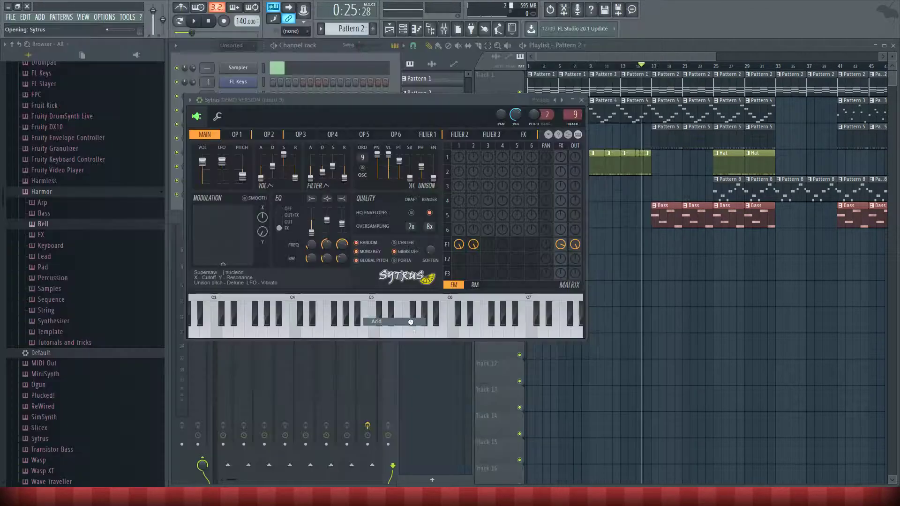
Move the playhead to bar 17 and play the section with the Sytrus Acid sound.
click(193, 100)
click(274, 55)
drag(657, 65, 652, 66)
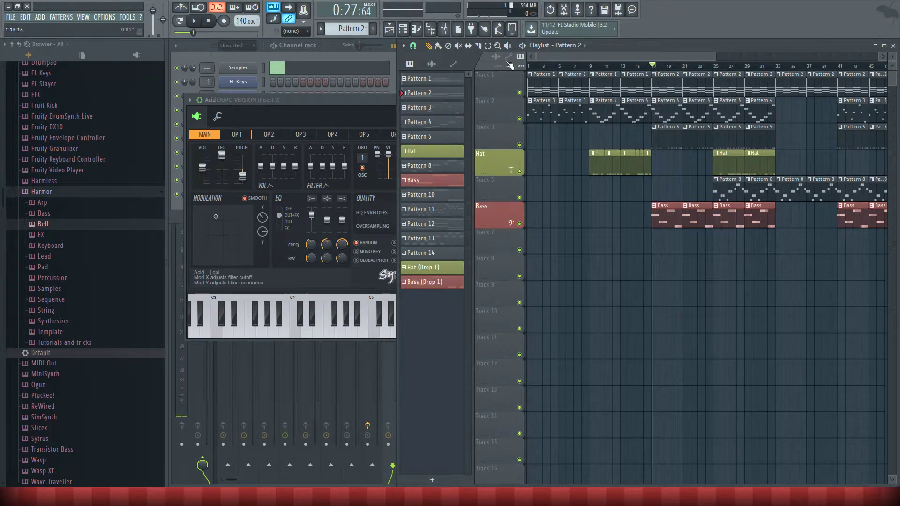
click(195, 21)
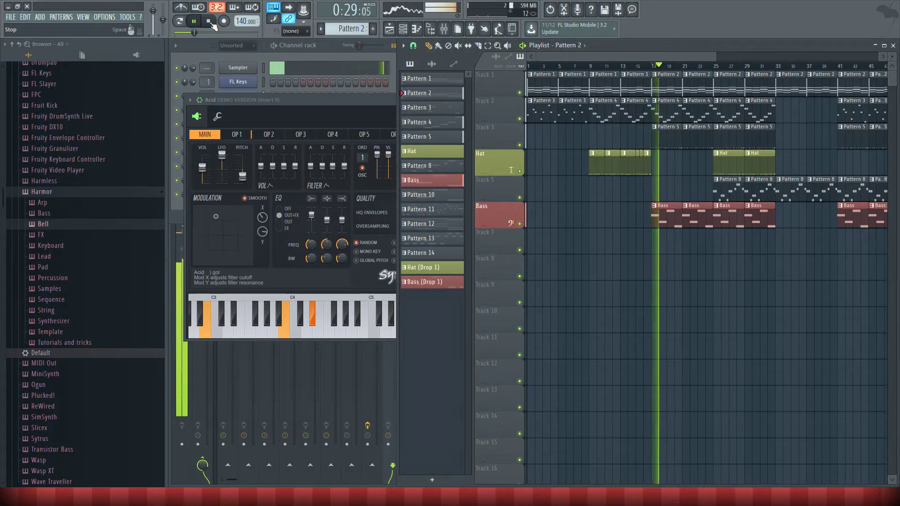
Stop playback, load the Jupiter pad preset into the Sytrus channel and audition it on the song from bar 17.
click(209, 21)
click(190, 100)
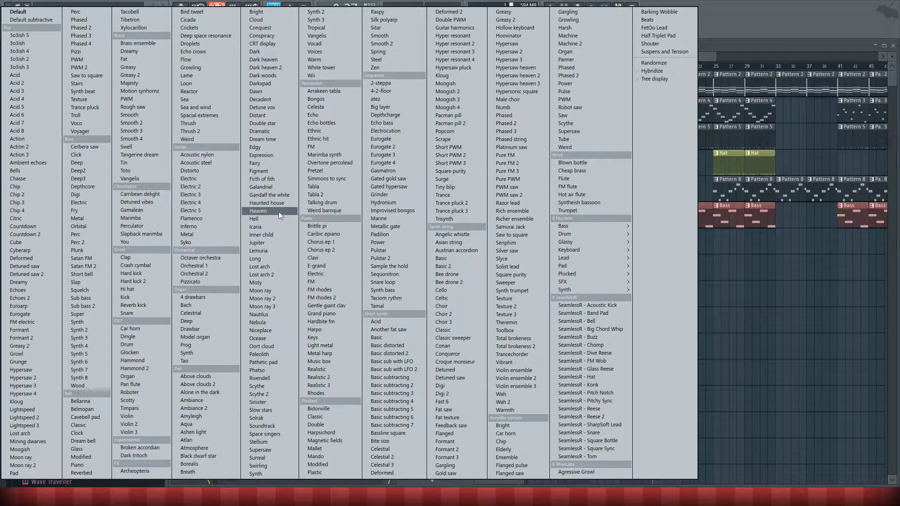
click(271, 244)
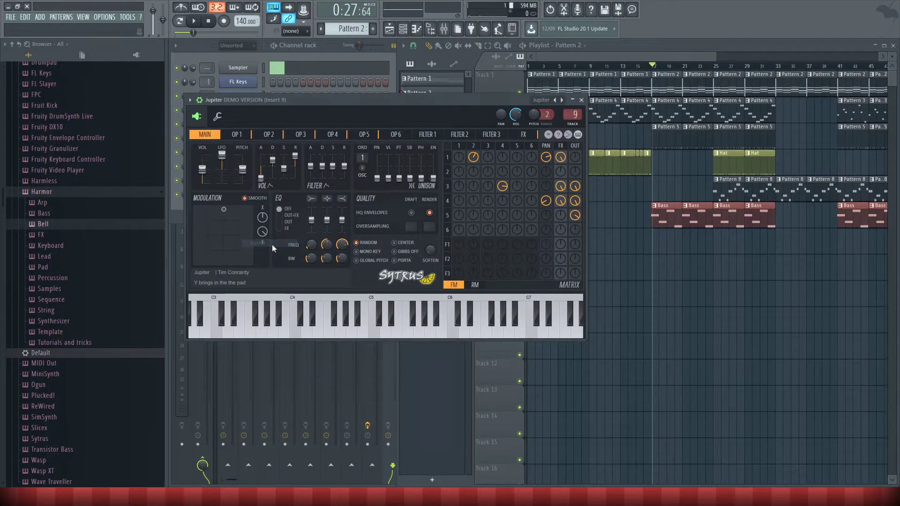
click(196, 22)
click(208, 21)
Load the Acoustic steel preset from the Guitar category into Sytrus and audition it from bar 17.
click(190, 100)
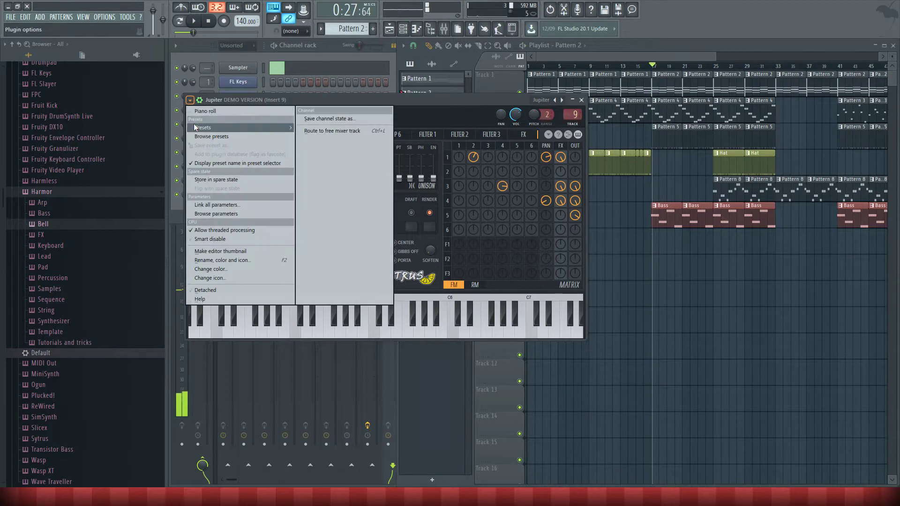
click(195, 127)
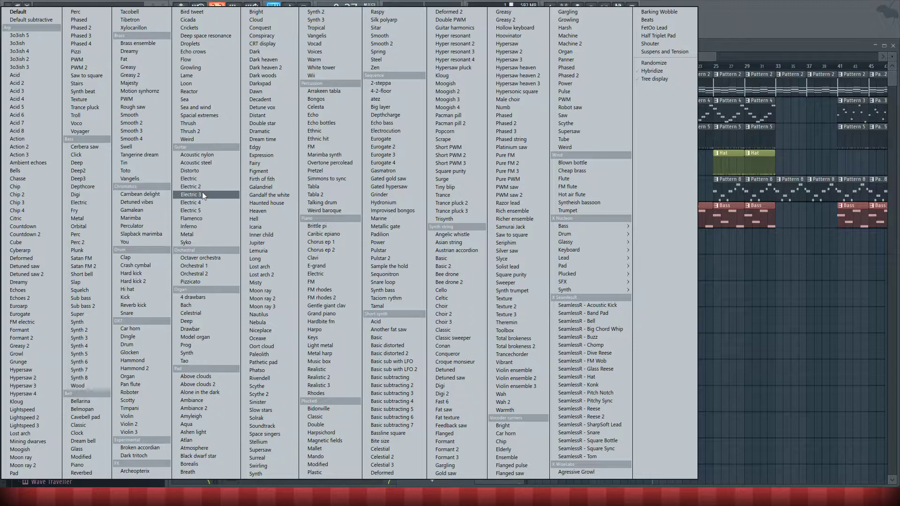
click(208, 163)
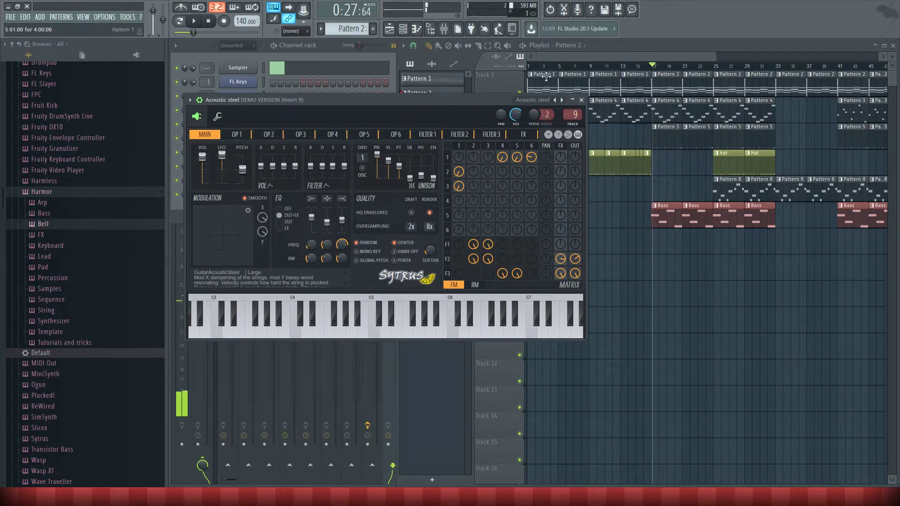
click(196, 25)
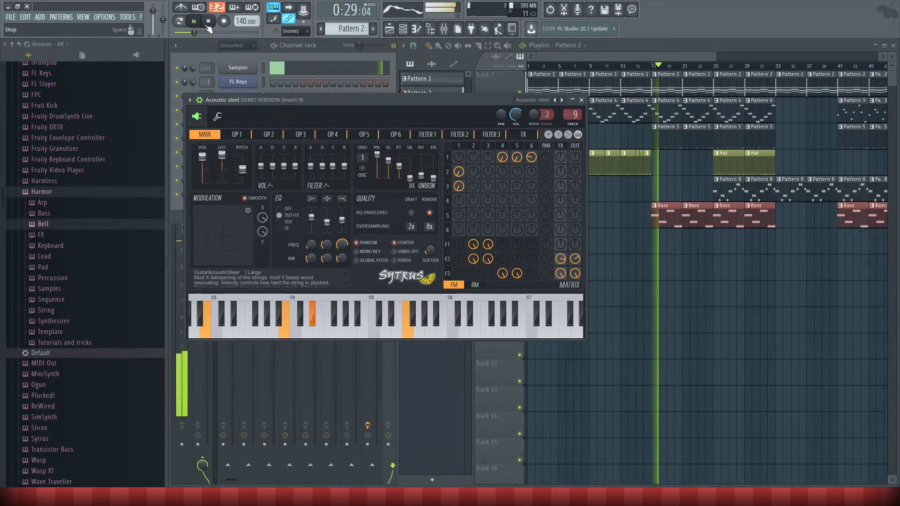
click(208, 24)
Load the CRT display preset from the Pad category into Sytrus and audition it from bar 17.
click(191, 100)
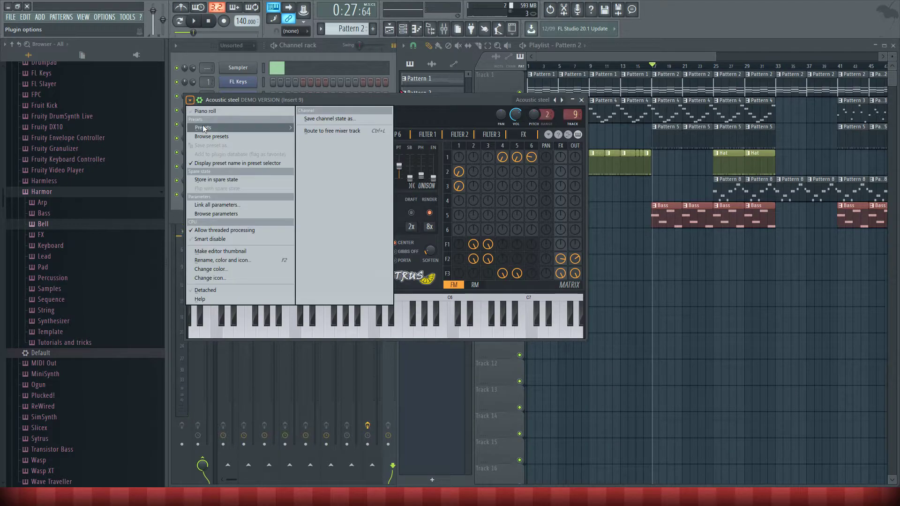
mouse_move(202, 125)
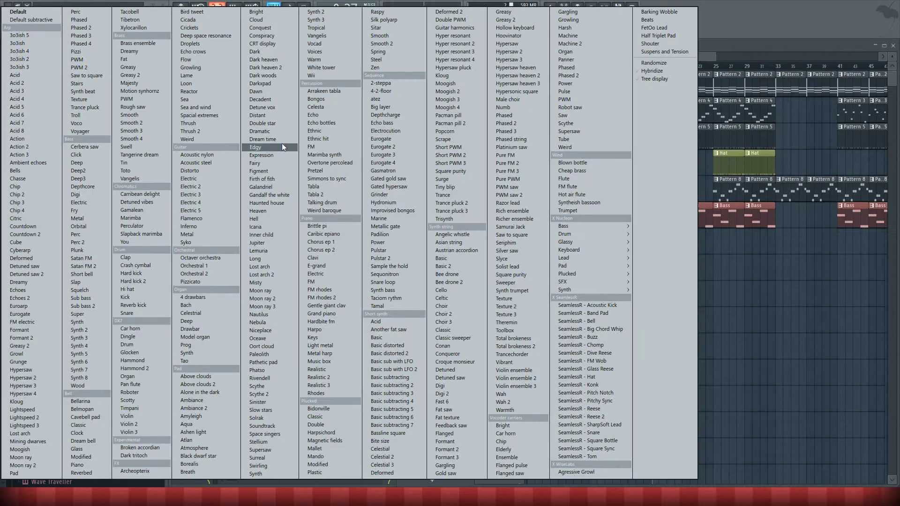
click(258, 45)
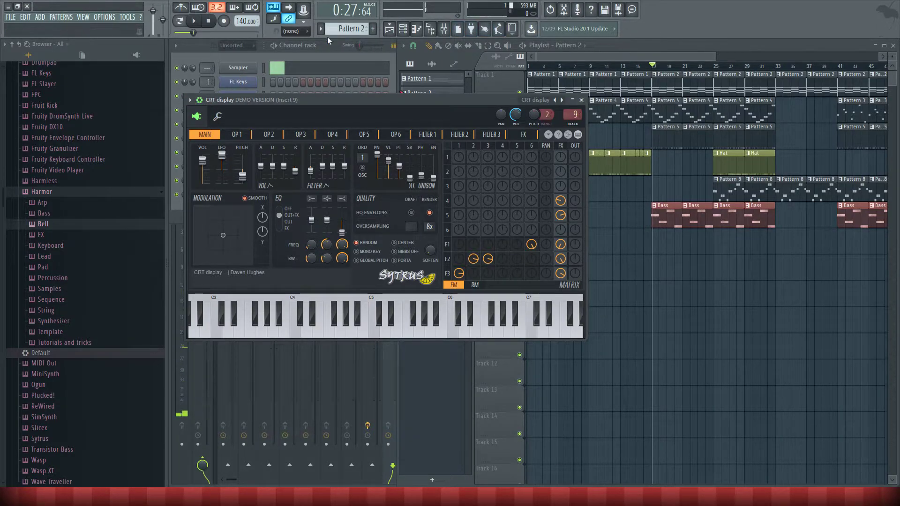
click(196, 23)
click(210, 26)
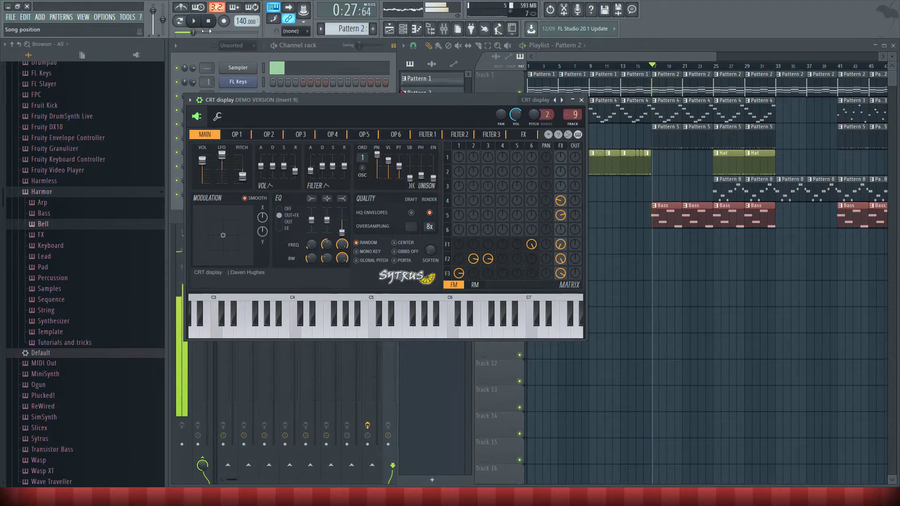
Load the Thrush 2 preset from the FX category into Sytrus and test its sound with single C5 notes.
click(199, 100)
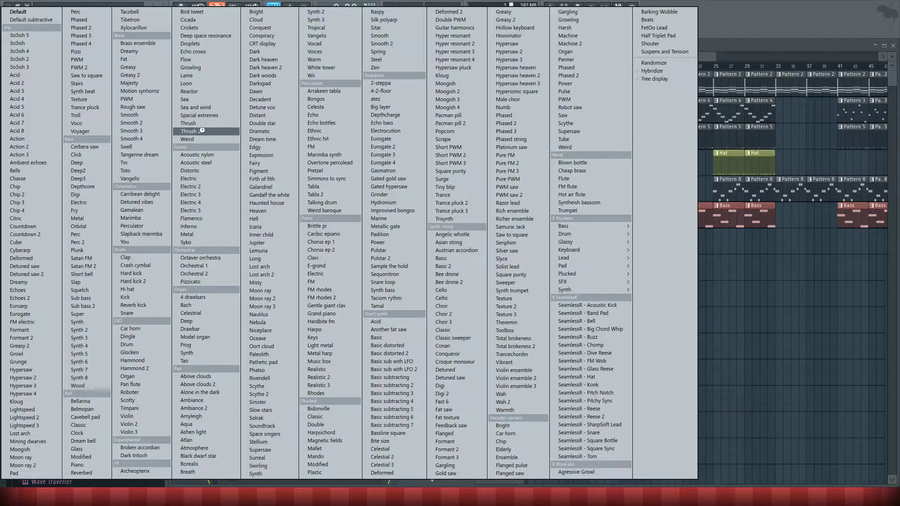
click(202, 130)
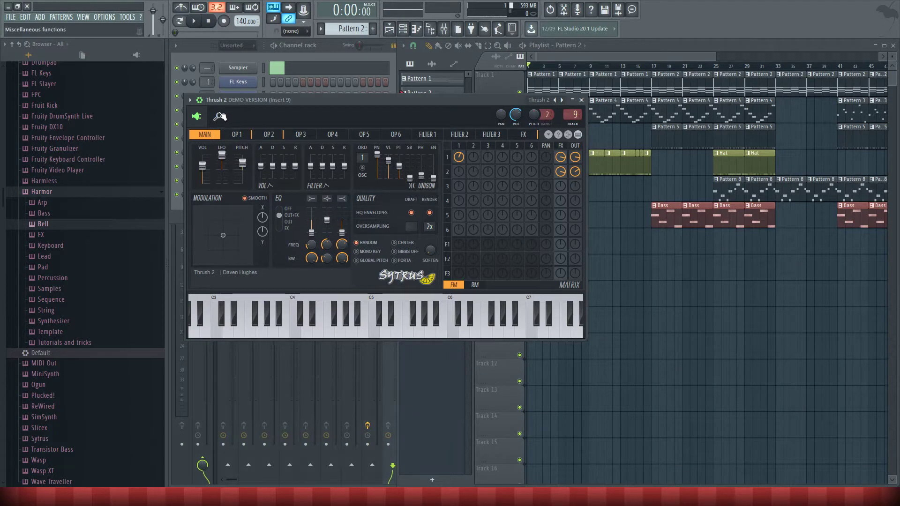
drag(380, 105, 383, 121)
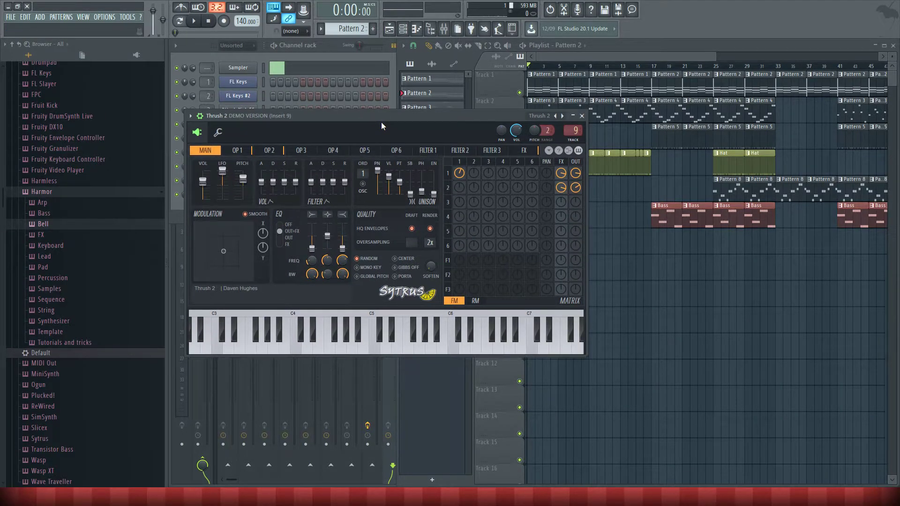
key(z)
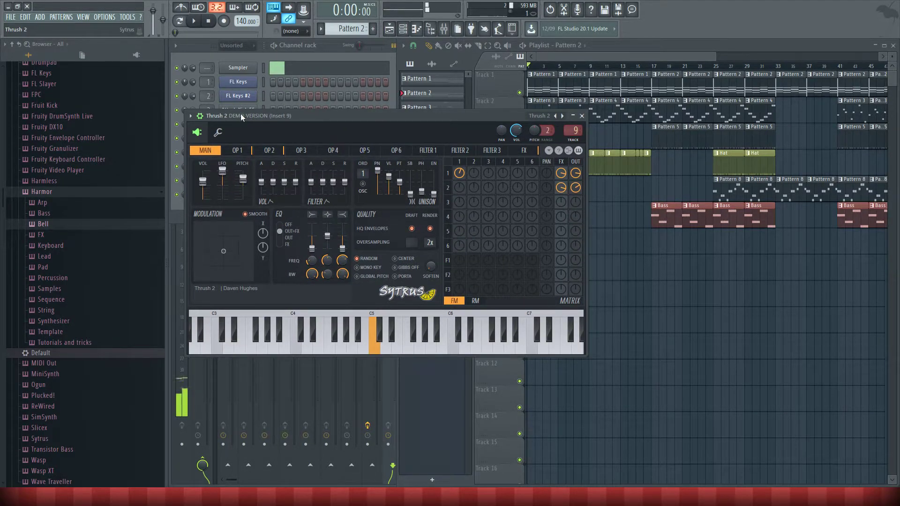
click(201, 116)
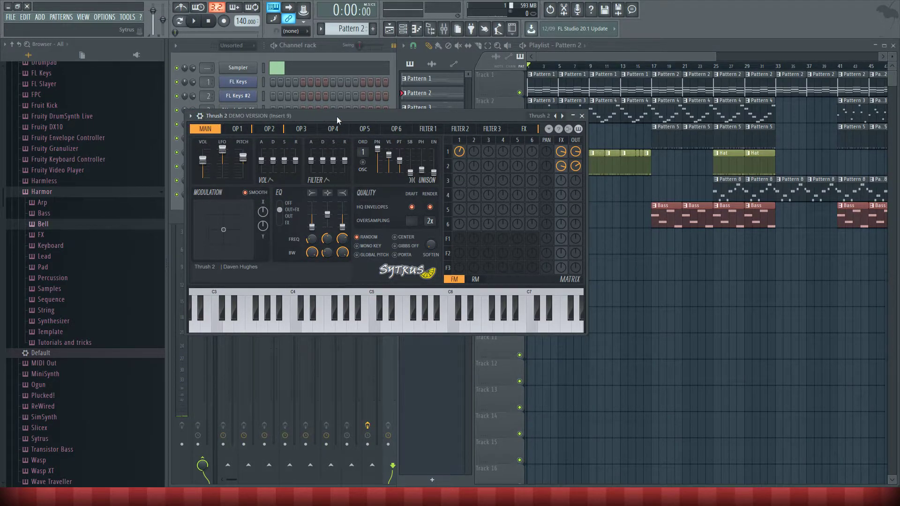
click(200, 115)
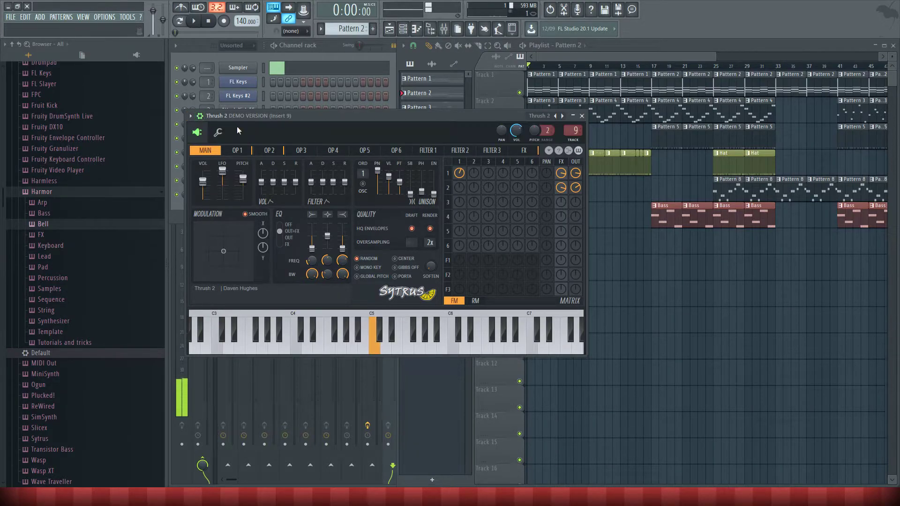
Load the Bee drone 2 preset from the Synth string category into the Sytrus channel and stop the playback.
click(191, 116)
mouse_move(328, 136)
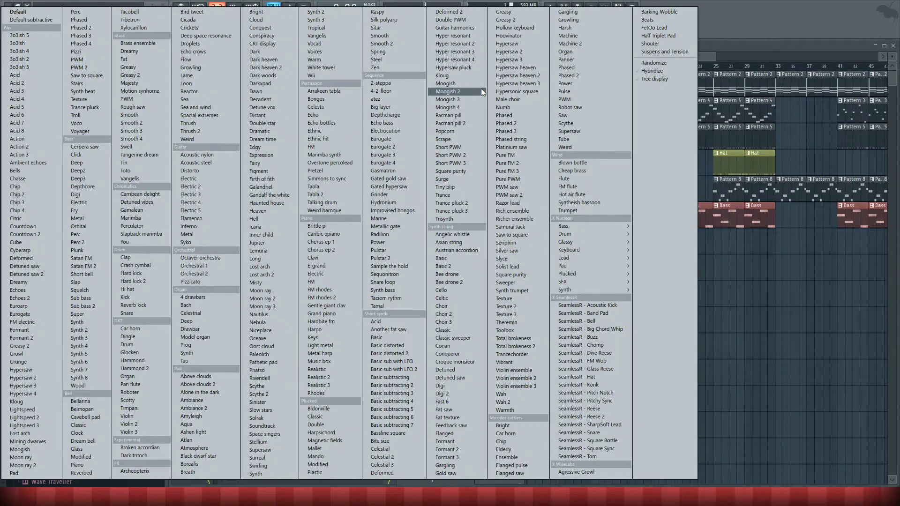
click(472, 282)
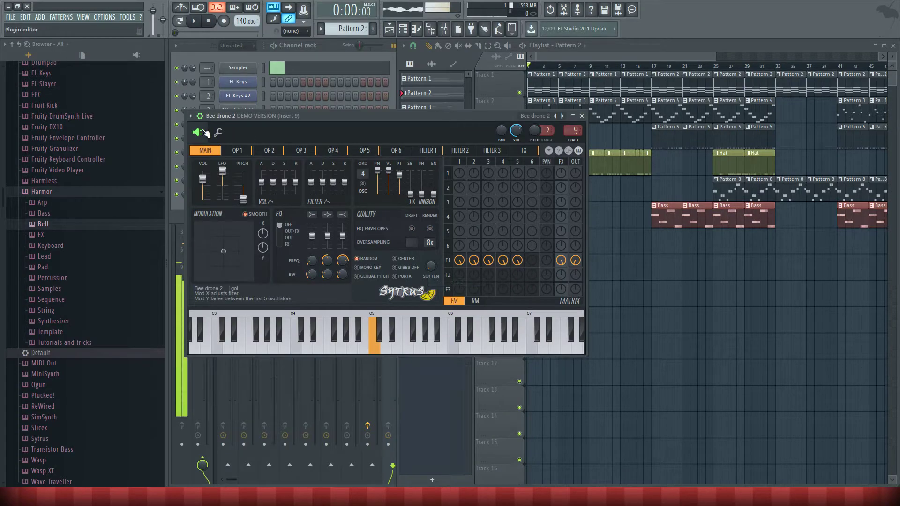
click(208, 22)
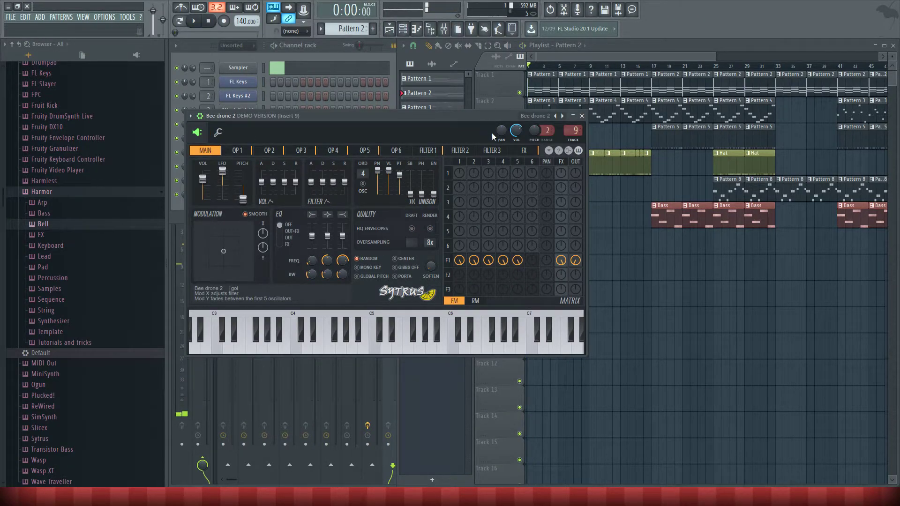
Play Pattern 2 with the Bee drone 2 sound, closing the empty Sampler piano roll, and stop playback.
click(662, 69)
key(F7)
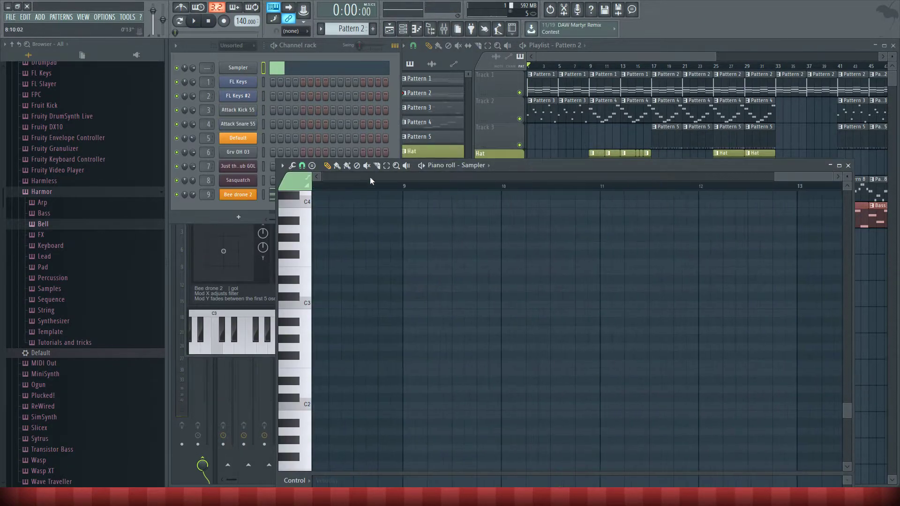
key(space)
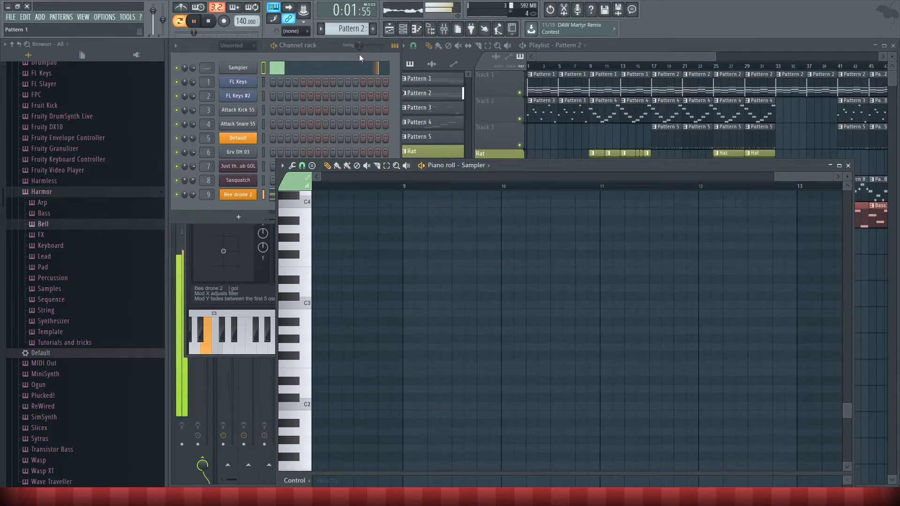
click(351, 66)
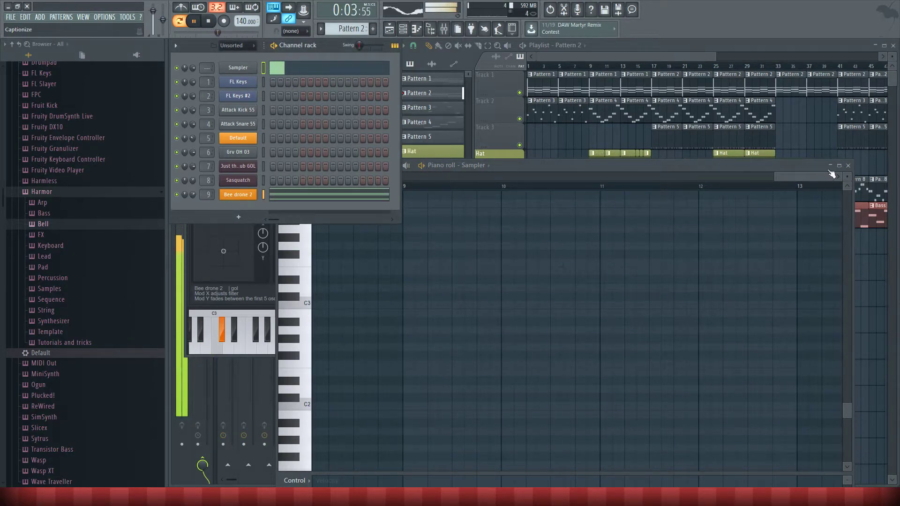
click(848, 166)
middle_click(756, 261)
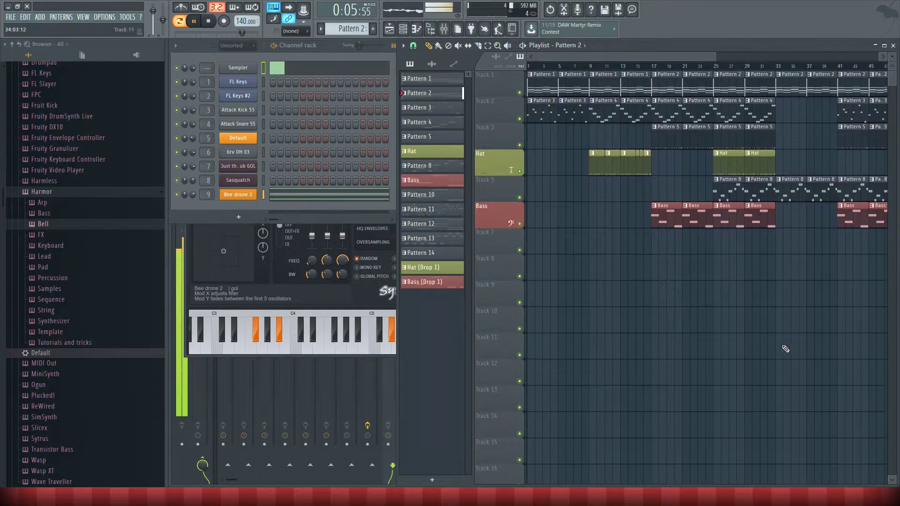
click(211, 22)
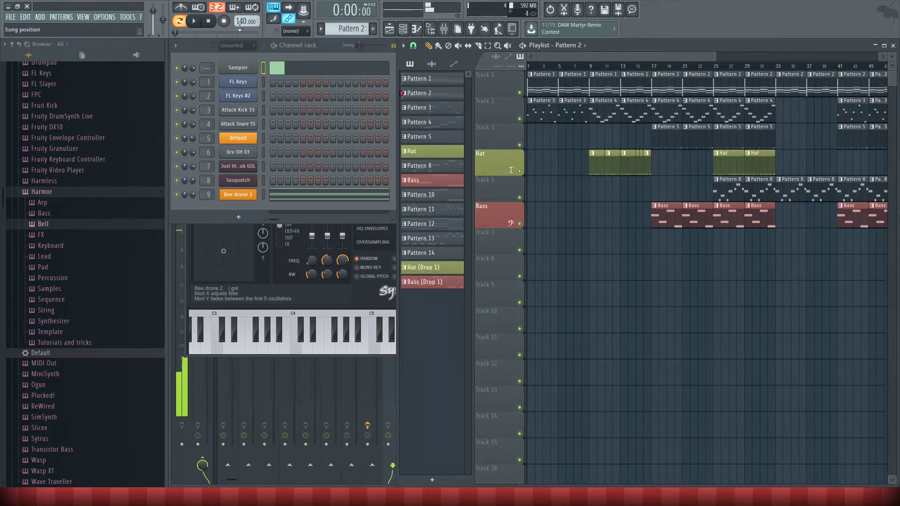
Adjust the master pitch of the Bee drone 2 sound in Sytrus, comparing settings by playing Pattern 2.
click(228, 193)
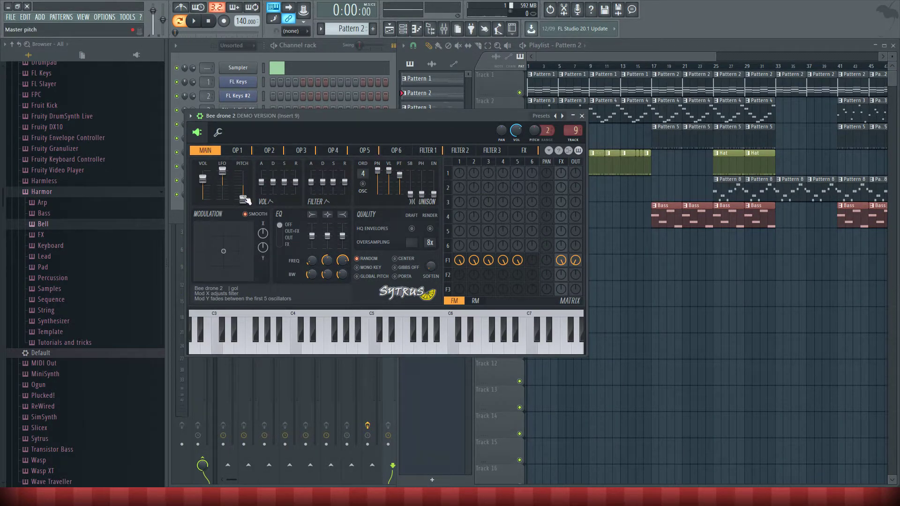
click(194, 20)
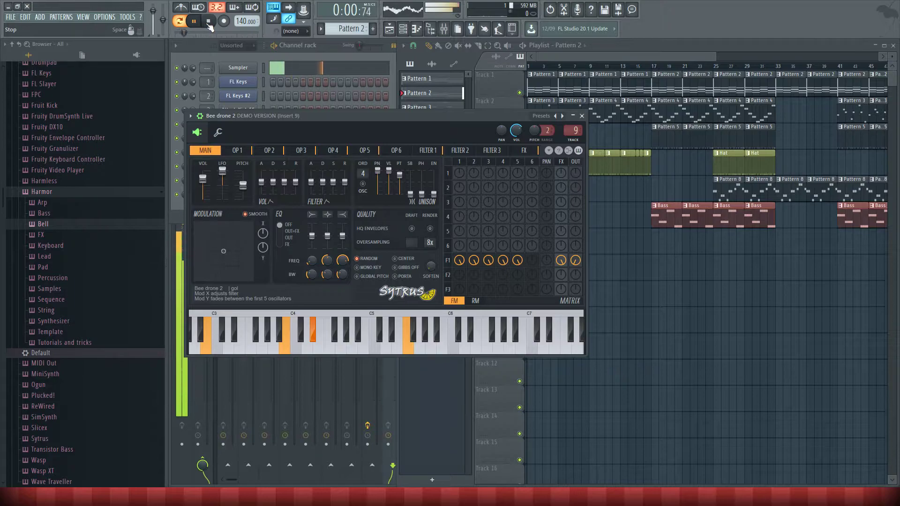
click(209, 22)
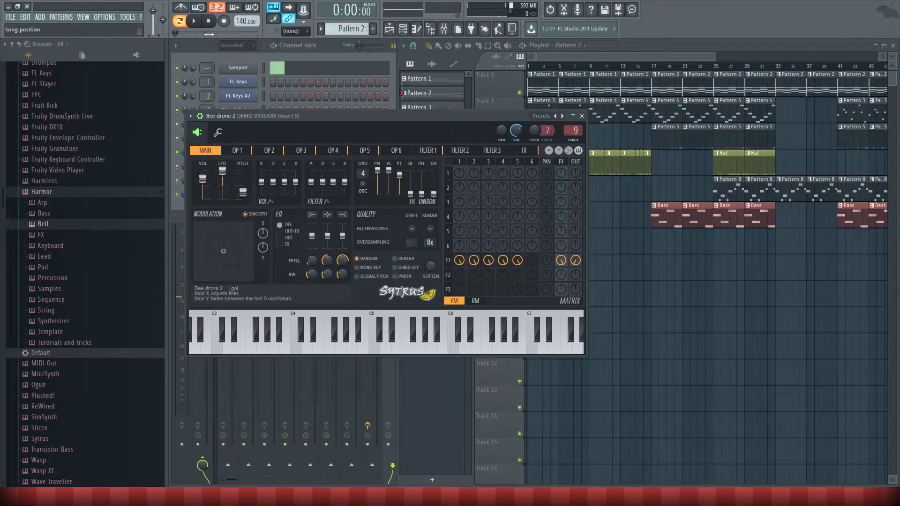
key(space)
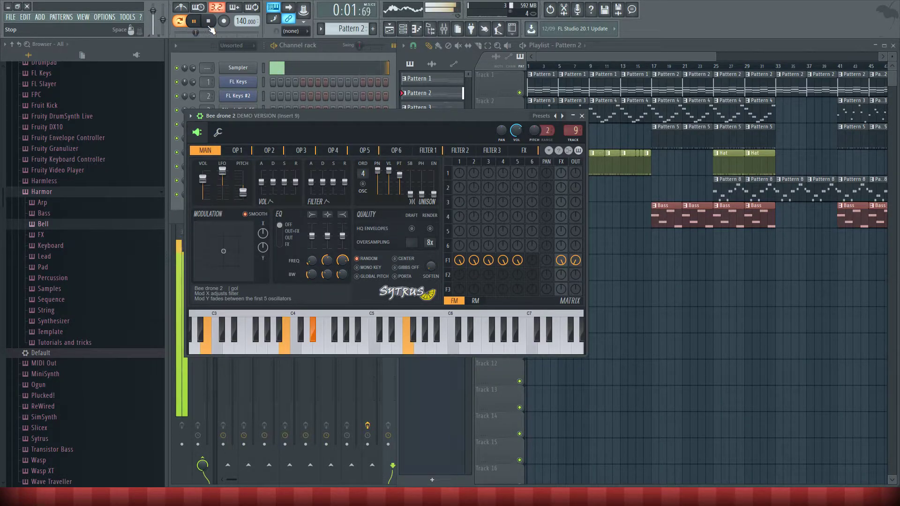
click(208, 22)
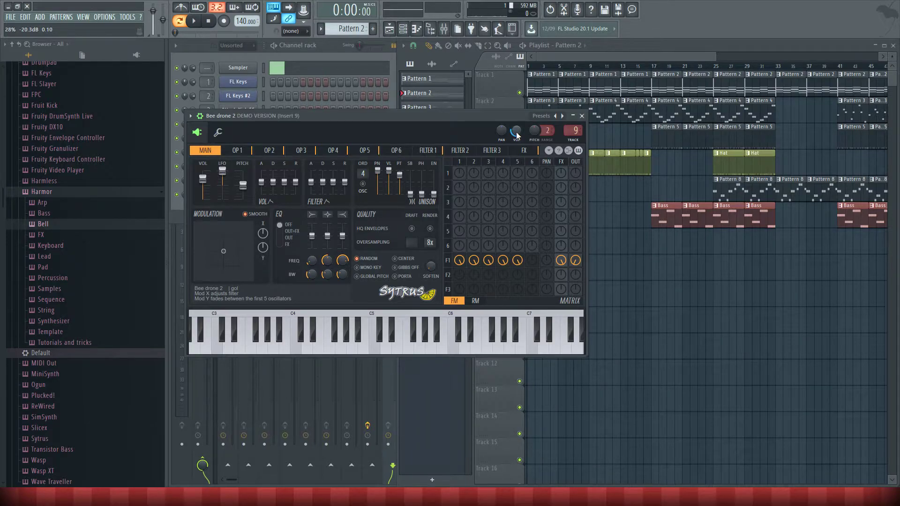
Lower the Sytrus channel volume to about 28% and play the song from bar 13 into the section after bar 17.
key(space)
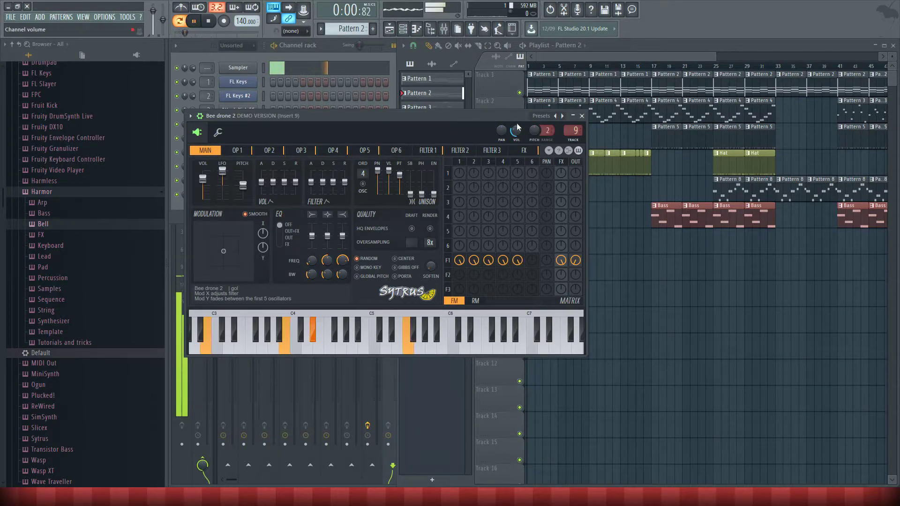
click(582, 116)
click(620, 66)
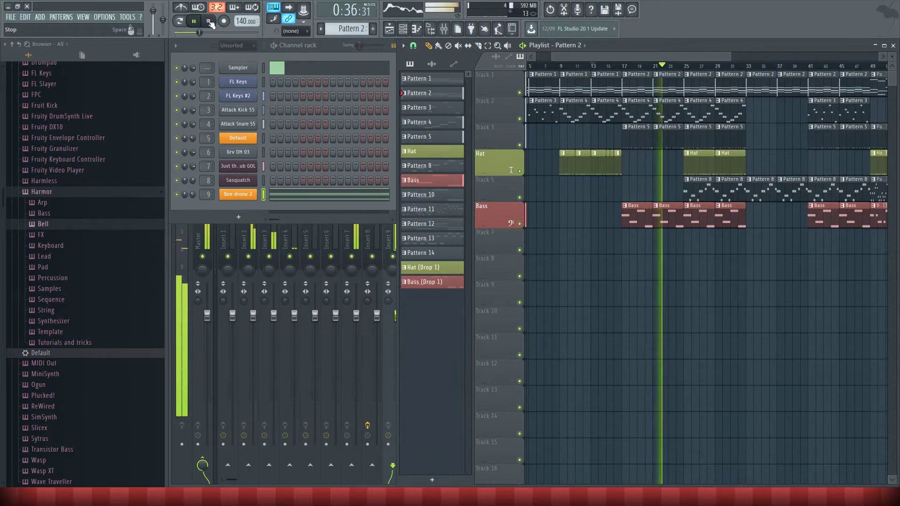
click(210, 21)
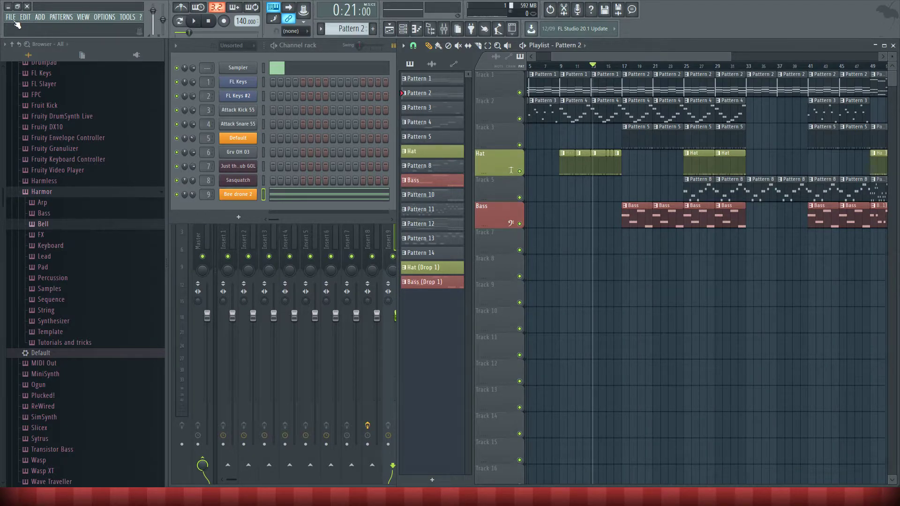
click(61, 17)
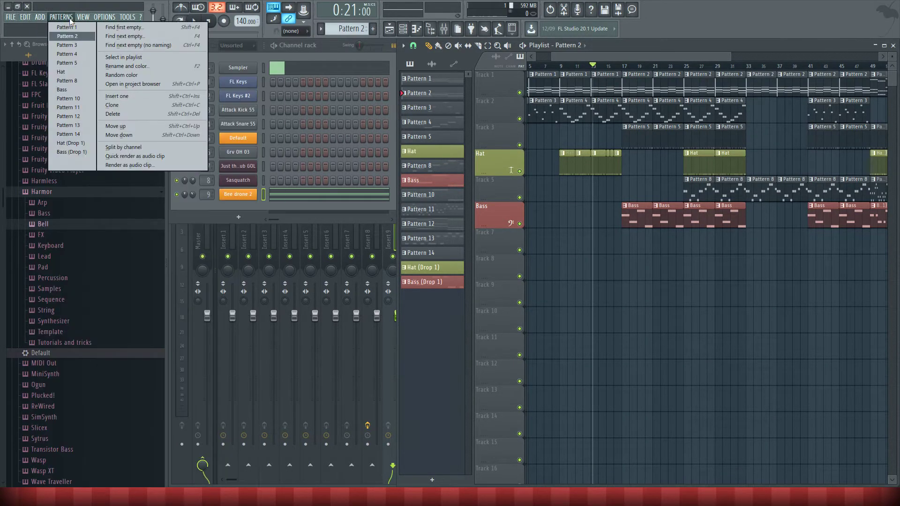
mouse_move(43, 18)
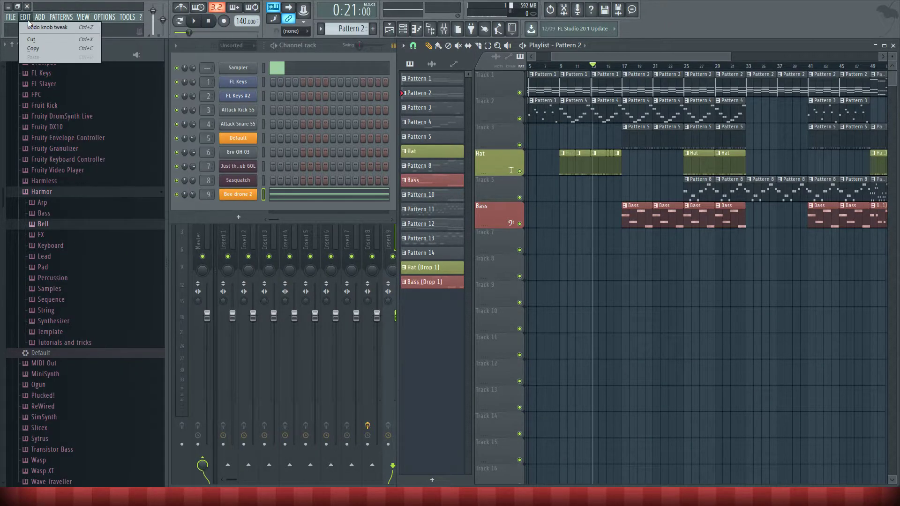
click(11, 17)
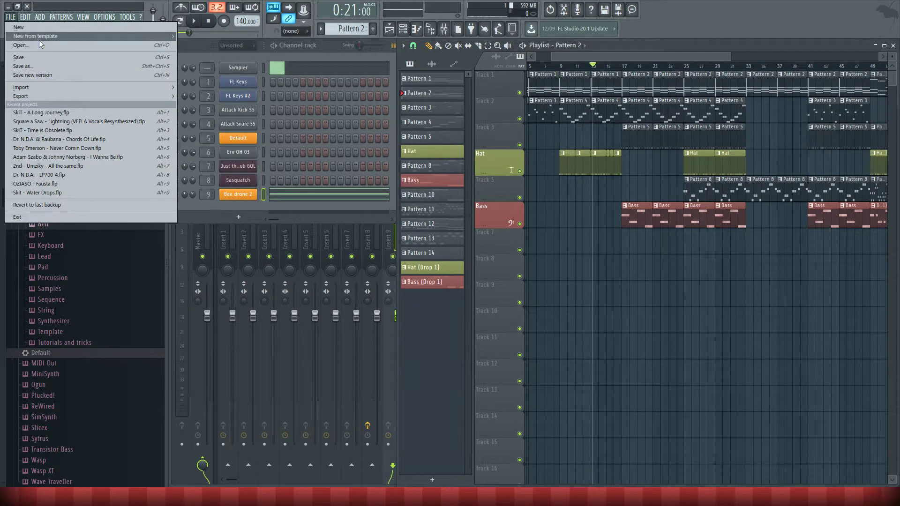
mouse_move(41, 37)
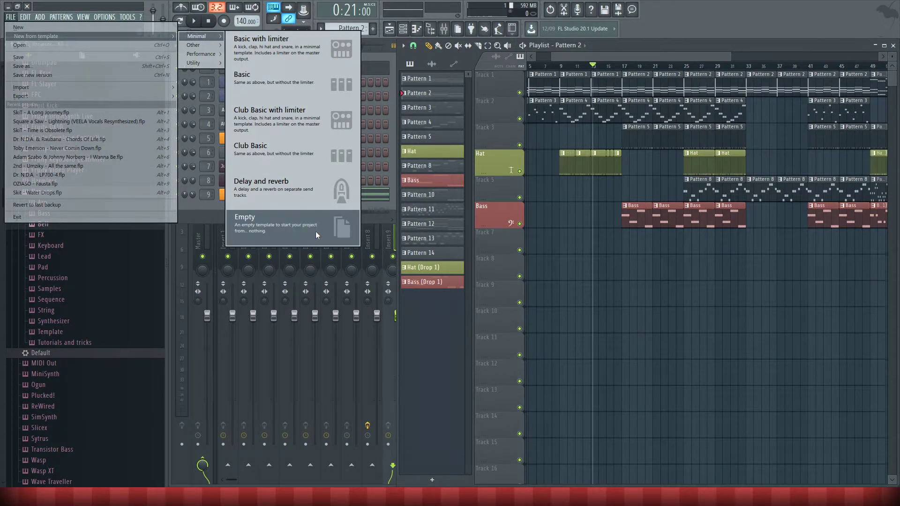
click(381, 203)
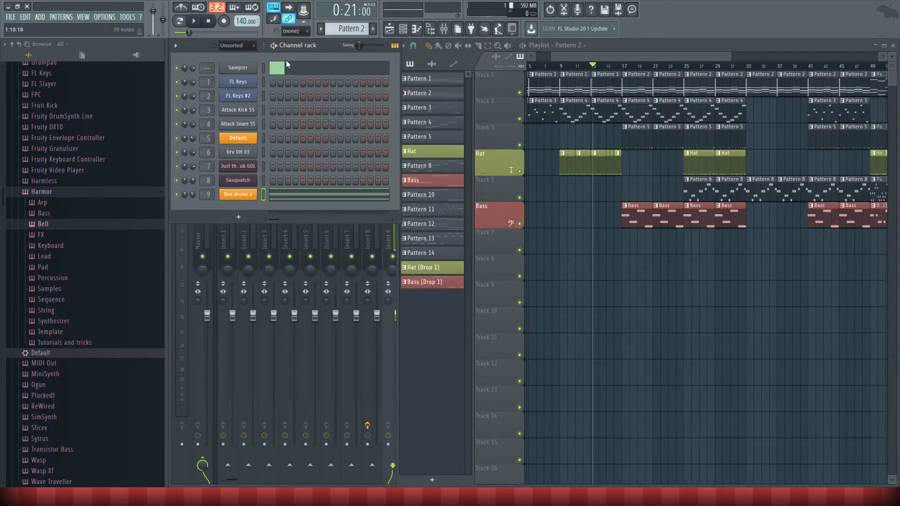
right_click(239, 69)
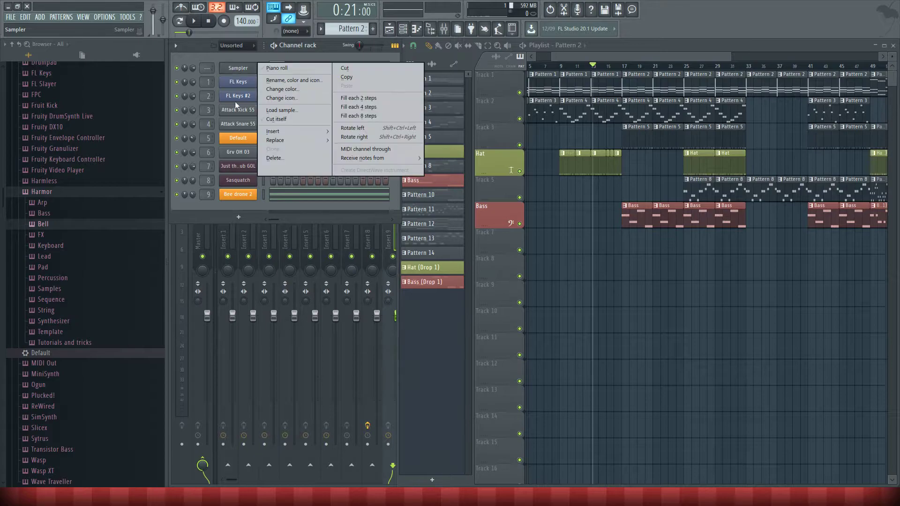
mouse_move(282, 139)
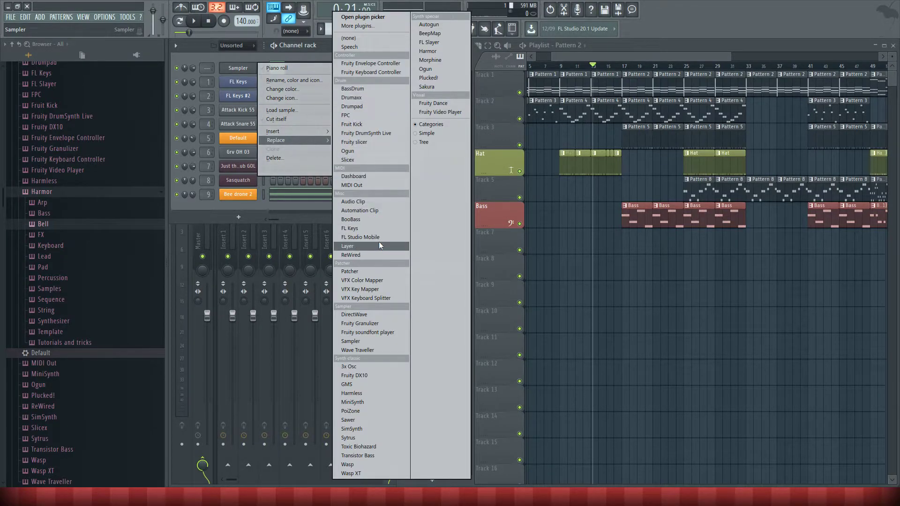
click(251, 215)
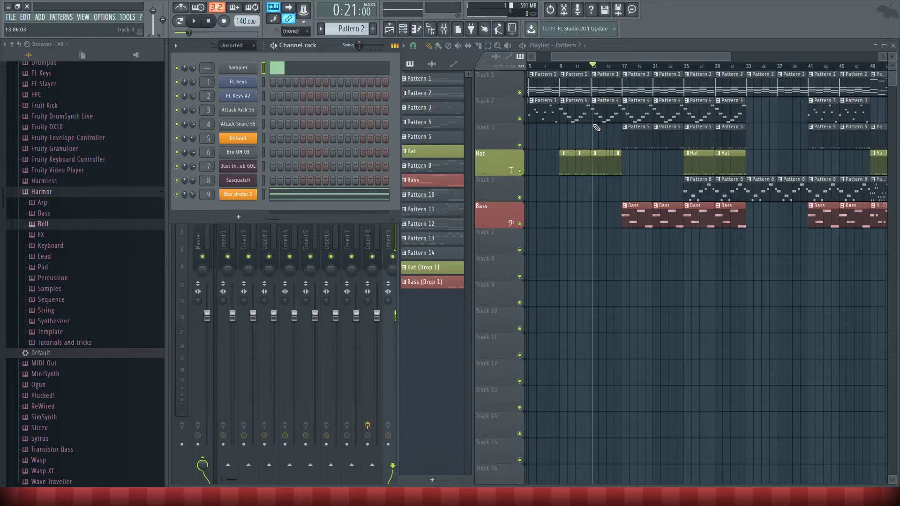
Open Pattern 4 in the FL Keys #2 piano roll, listen to it briefly and stop playback.
click(625, 69)
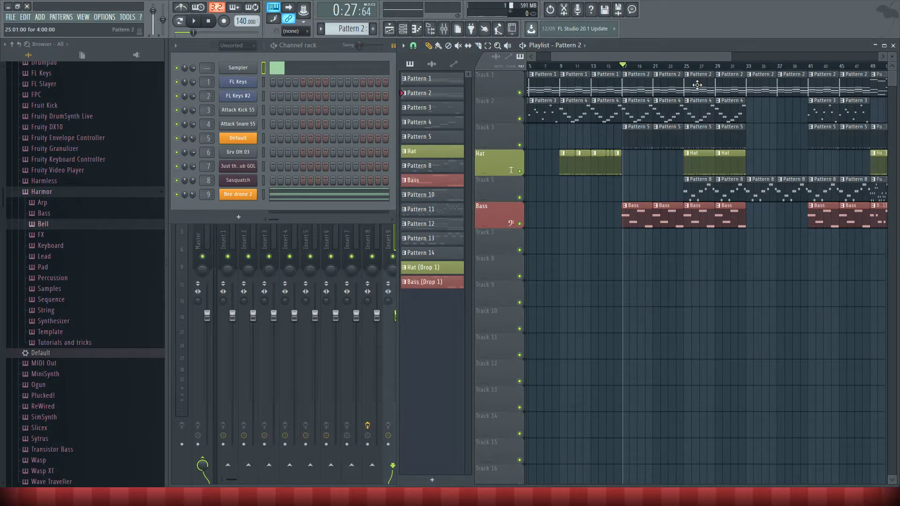
click(718, 68)
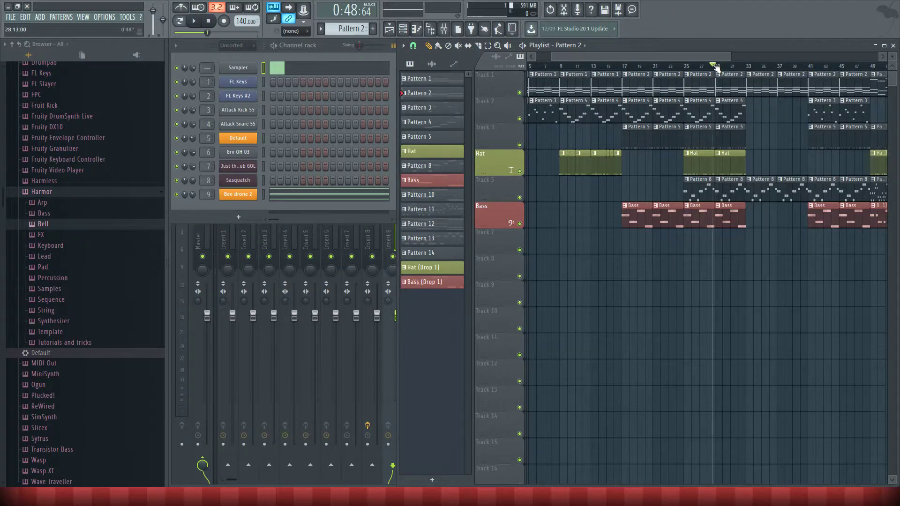
scroll(747, 230, right, 1)
scroll(748, 230, left, 2)
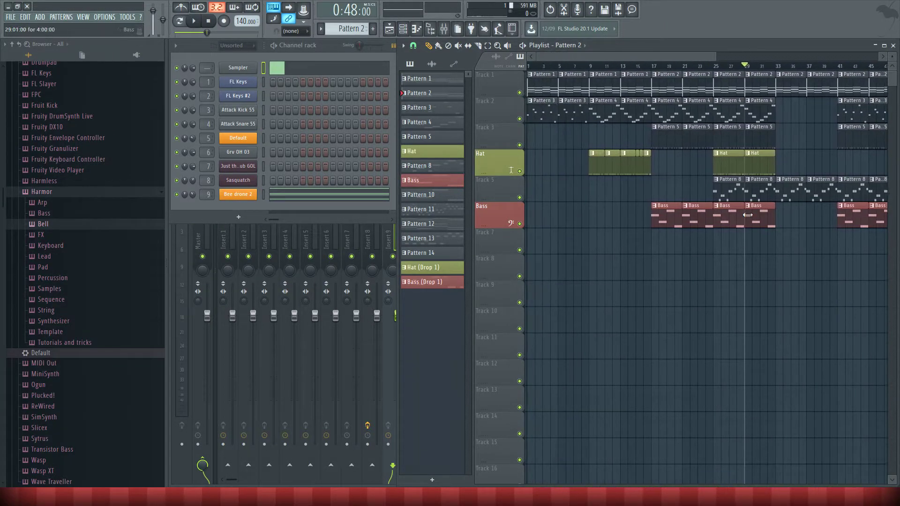
double_click(605, 110)
key(space)
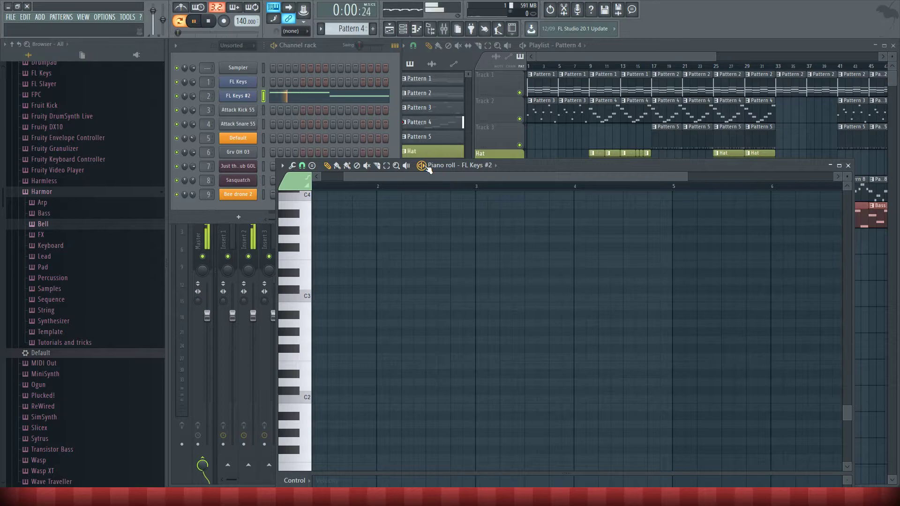
key(space)
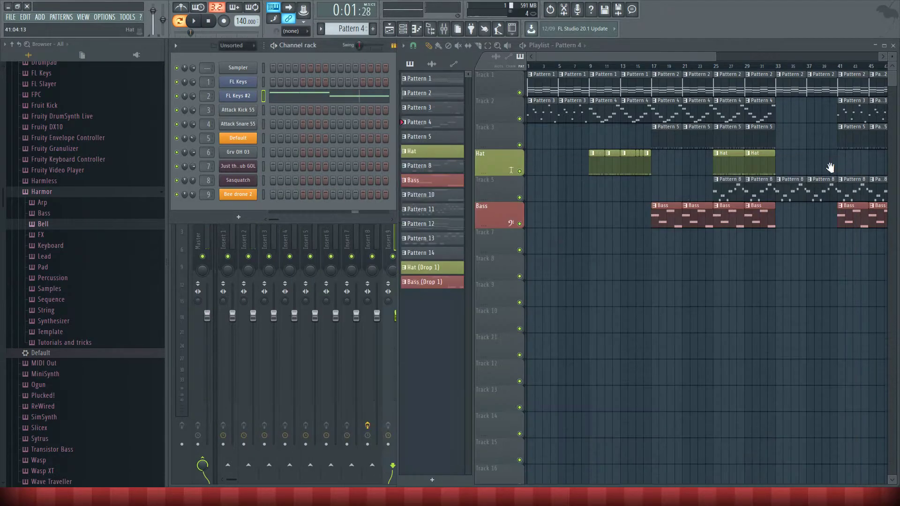
Open Pattern 13 in the Default channel's piano roll, play it to review the melody and close the piano roll.
scroll(679, 182, right, 3)
double_click(683, 183)
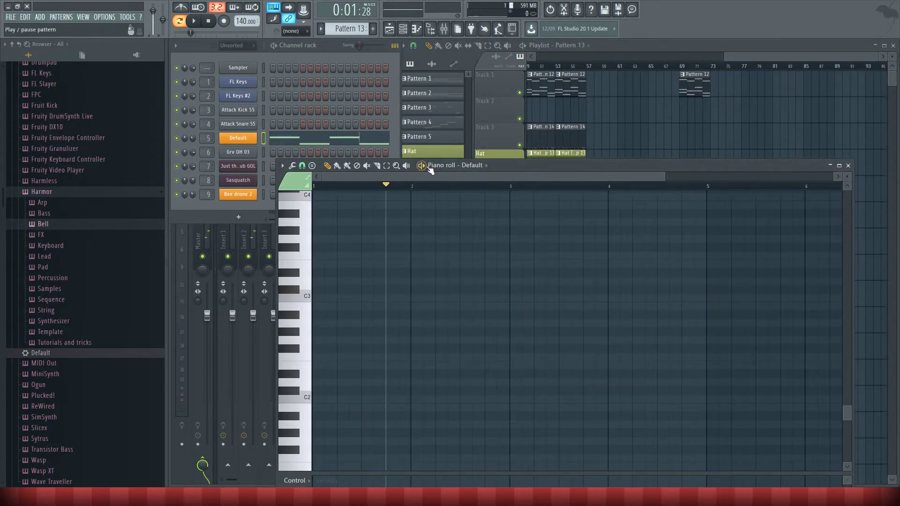
key(space)
scroll(539, 305, up, 5)
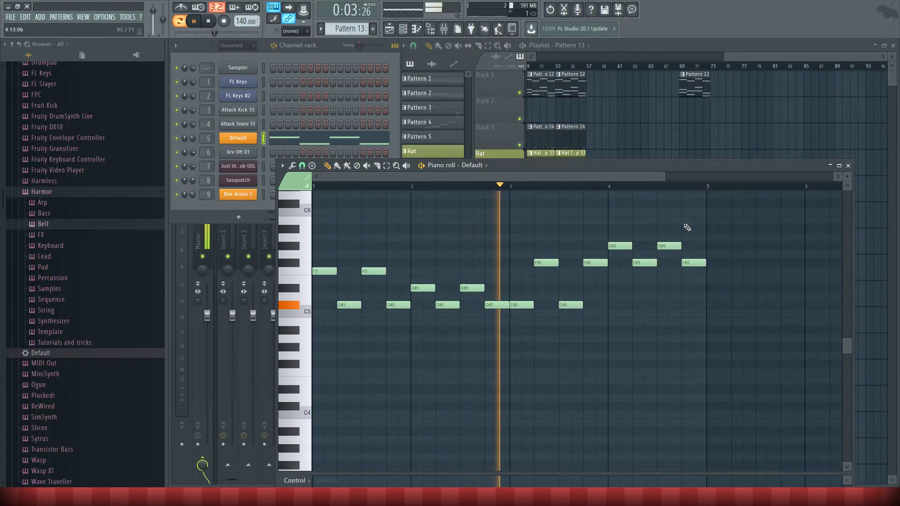
key(F7)
Open Pattern 11 in the Default channel's piano roll, listen to it, stop playback and close the piano roll.
scroll(887, 230, left, 5)
scroll(887, 229, left, 2)
double_click(759, 187)
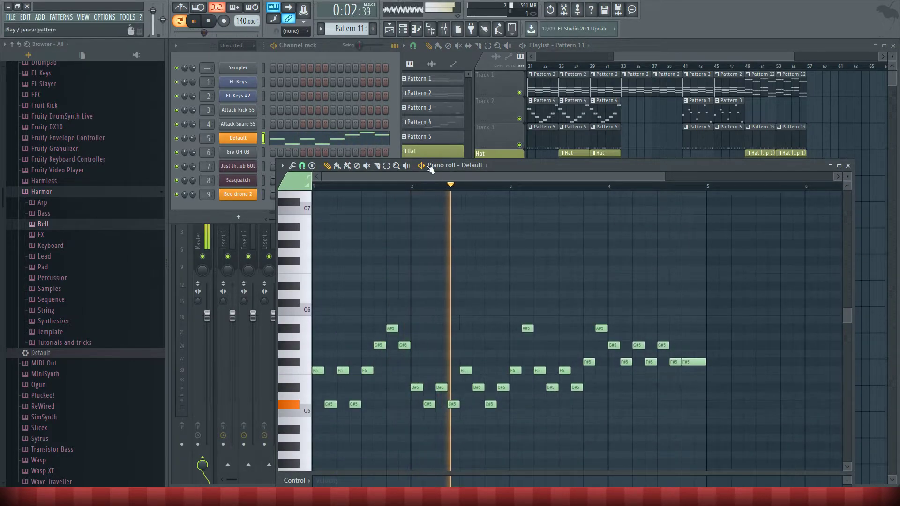
key(space)
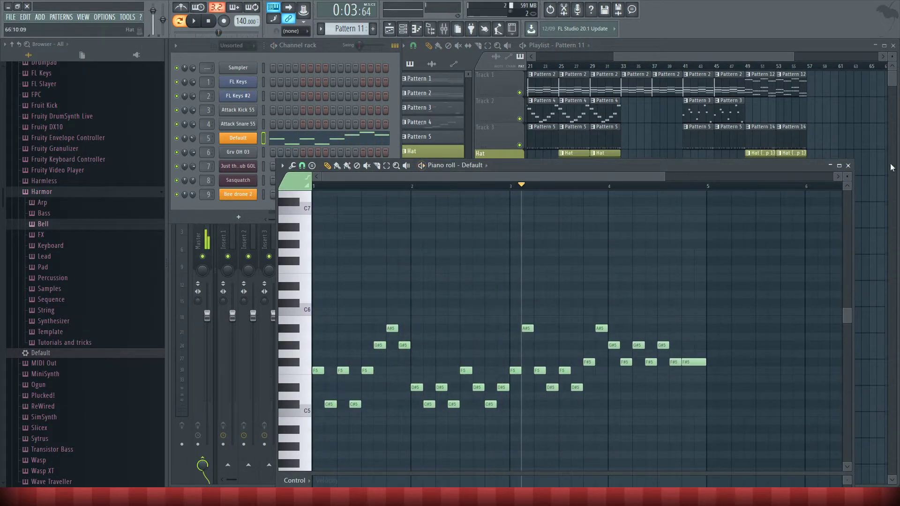
click(848, 165)
Play Pattern 1 from the start of the arrangement, stop playback and close the Sampler piano roll.
scroll(618, 90, left, 5)
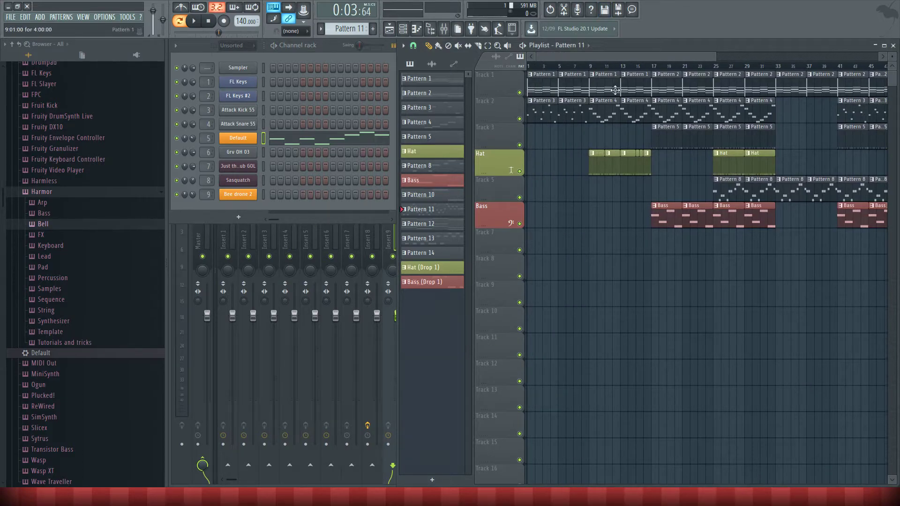
double_click(618, 90)
key(space)
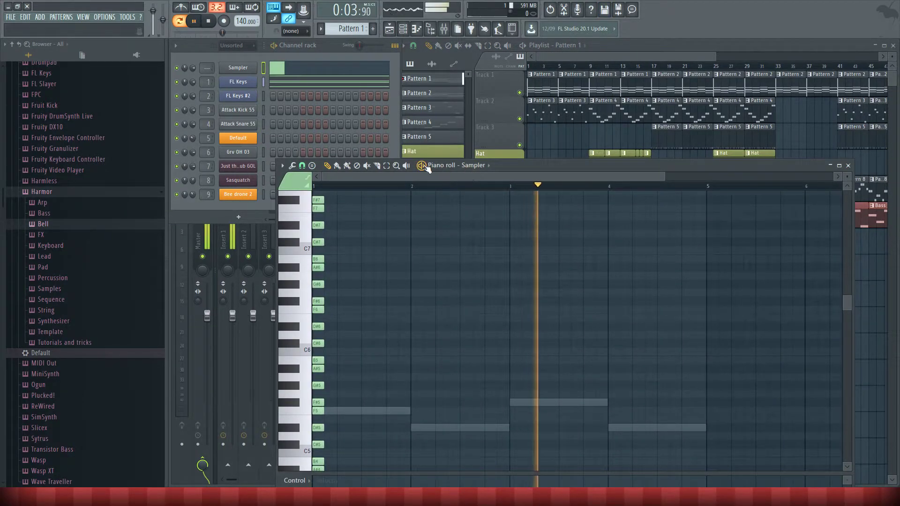
key(space)
click(848, 165)
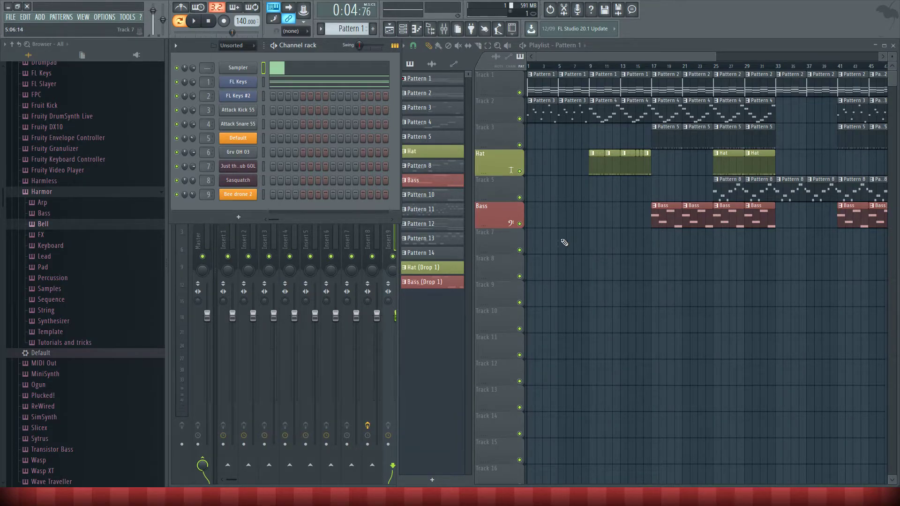
Play the song from about bar 24 into the section starting at bar 25, and select Pattern 2 there.
scroll(739, 84, right, 3)
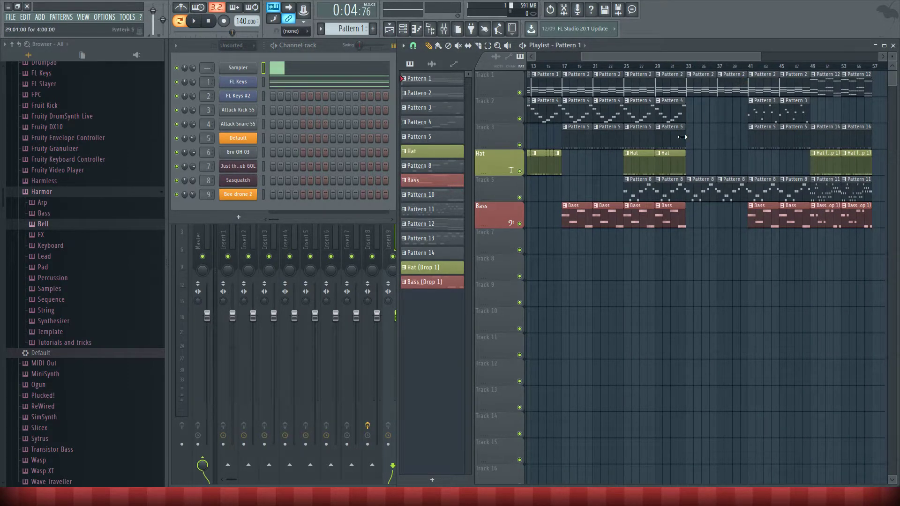
scroll(615, 92, left, 2)
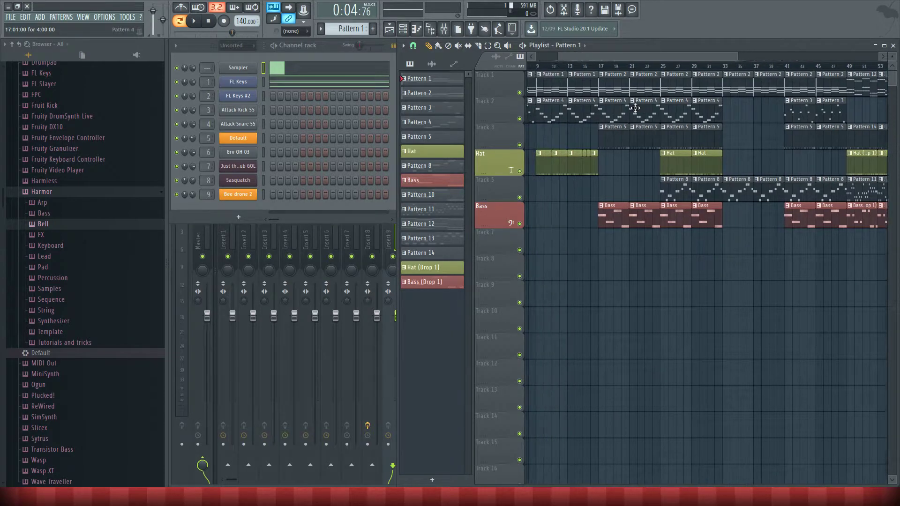
click(611, 67)
key(space)
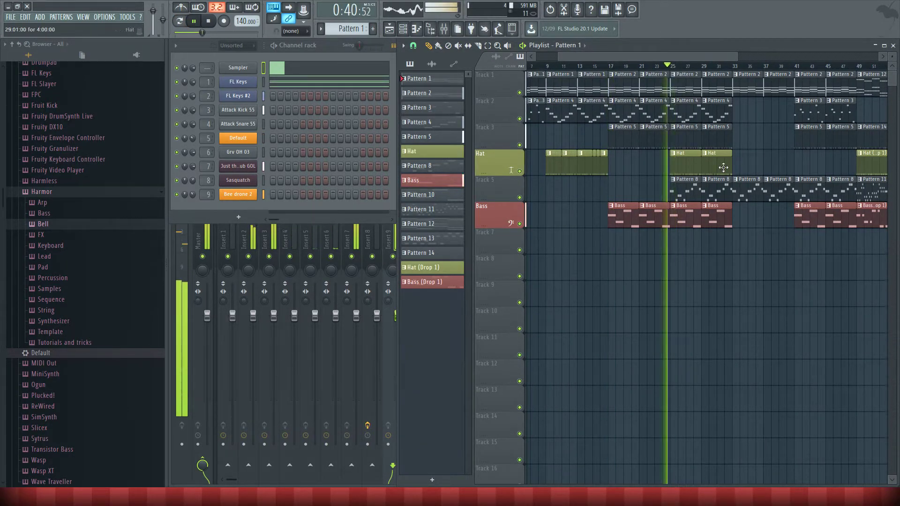
scroll(663, 305, right, 3)
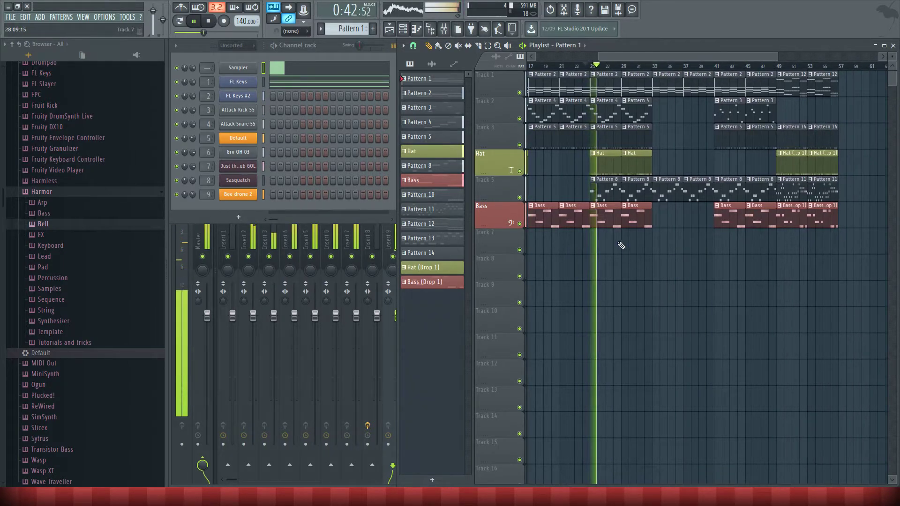
click(209, 24)
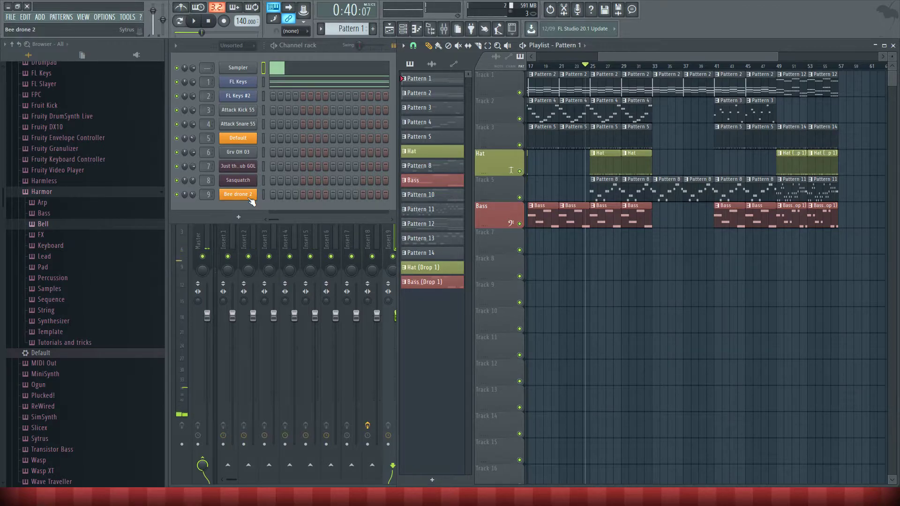
scroll(614, 189, left, 1)
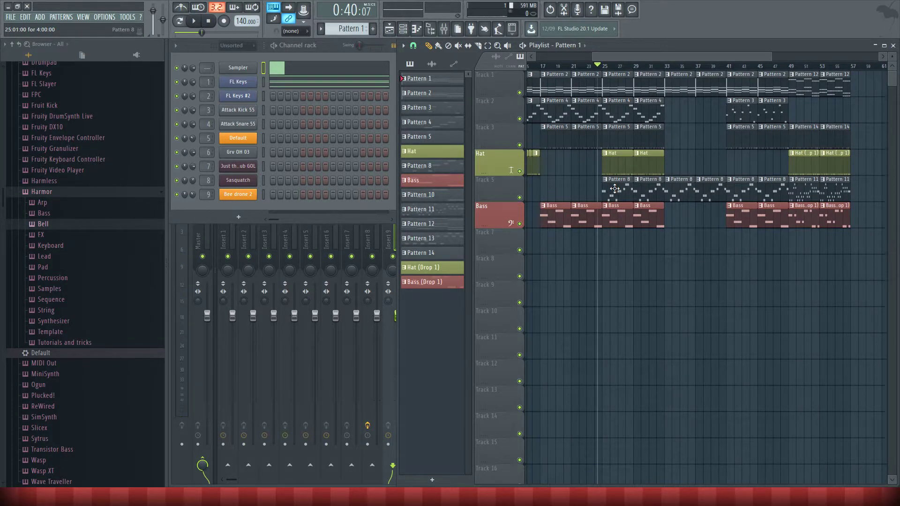
click(611, 88)
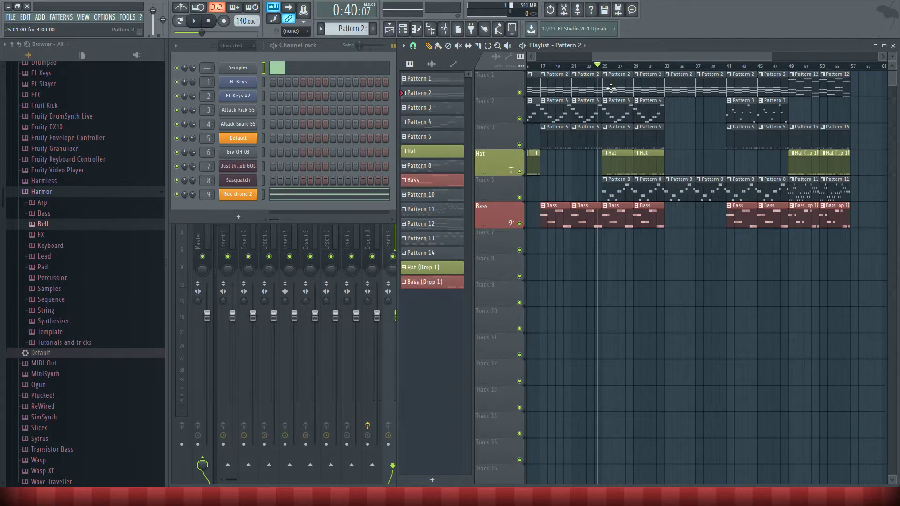
key(space)
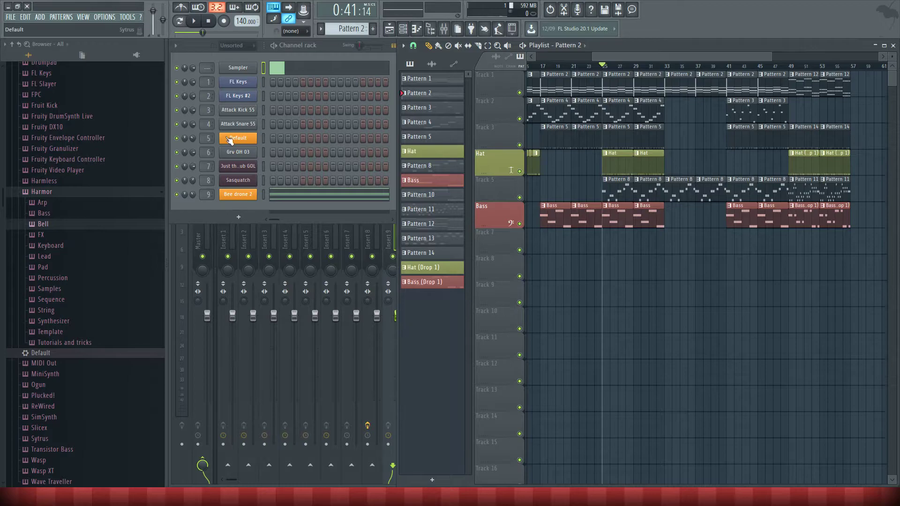
Open the Bee drone 2 channel in Sytrus, adjust the shape sliders of operators 1 and 2, and show operator 3.
click(234, 192)
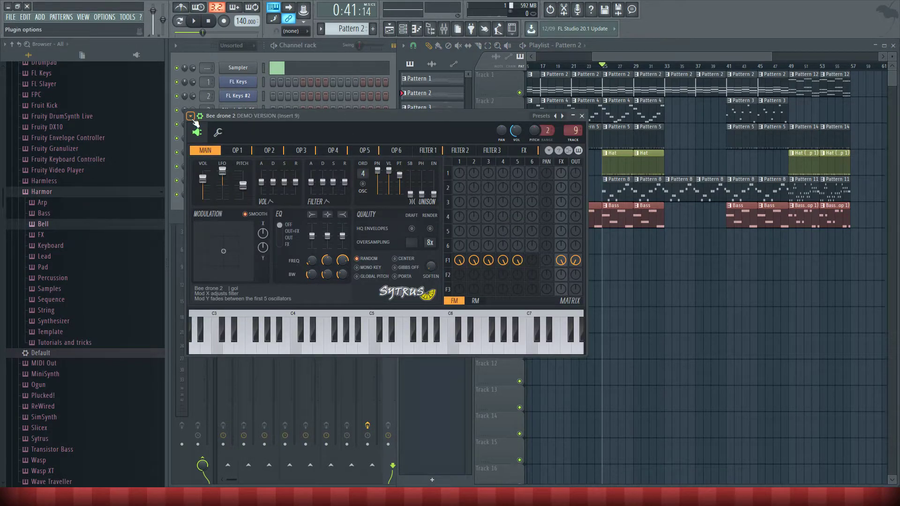
click(239, 151)
drag(232, 183, 235, 170)
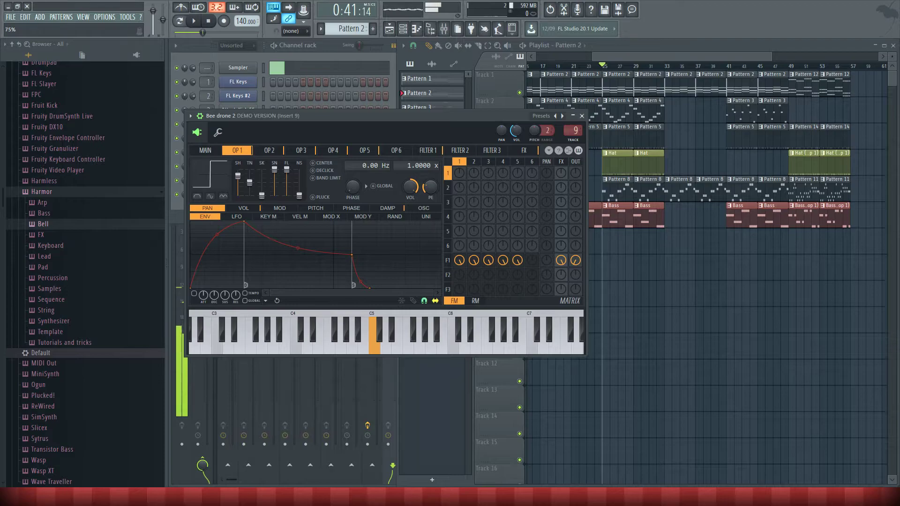
click(263, 152)
drag(239, 181, 237, 180)
click(301, 150)
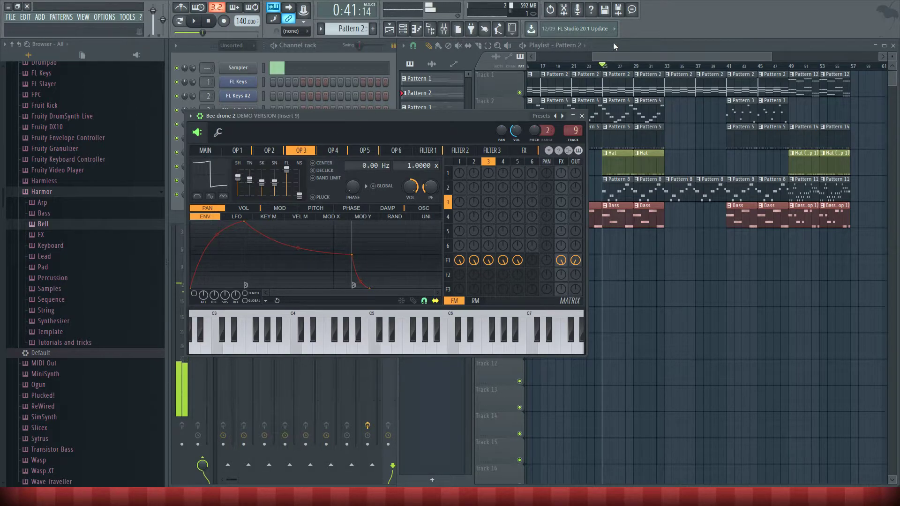
Play the song from bar 17 to hear the adjusted Bee drone 2 sound in the arrangement.
click(193, 21)
click(206, 21)
drag(650, 159, 762, 157)
click(653, 66)
click(193, 21)
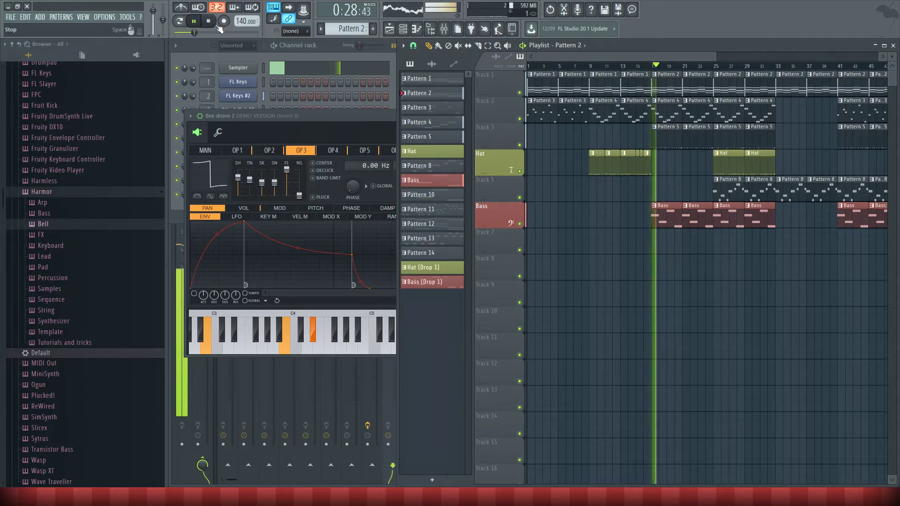
Show operator 4 of Bee drone 2, stop playback and lower the operator's shape slider.
click(311, 152)
click(333, 150)
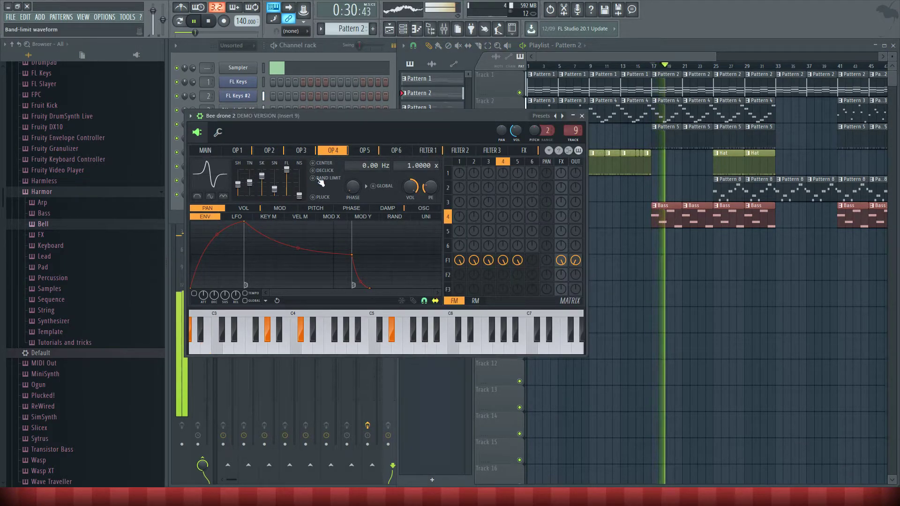
key(space)
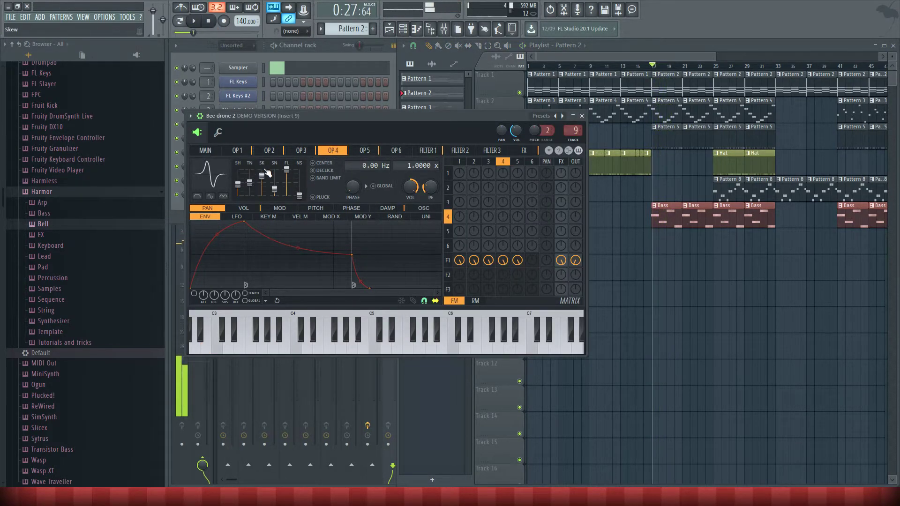
mouse_move(238, 184)
mouse_down()
mouse_move(237, 169)
mouse_move(238, 193)
mouse_up()
Check operators 5, 2 and 1 of Bee drone 2, and lower operator 5's shape slider.
click(364, 150)
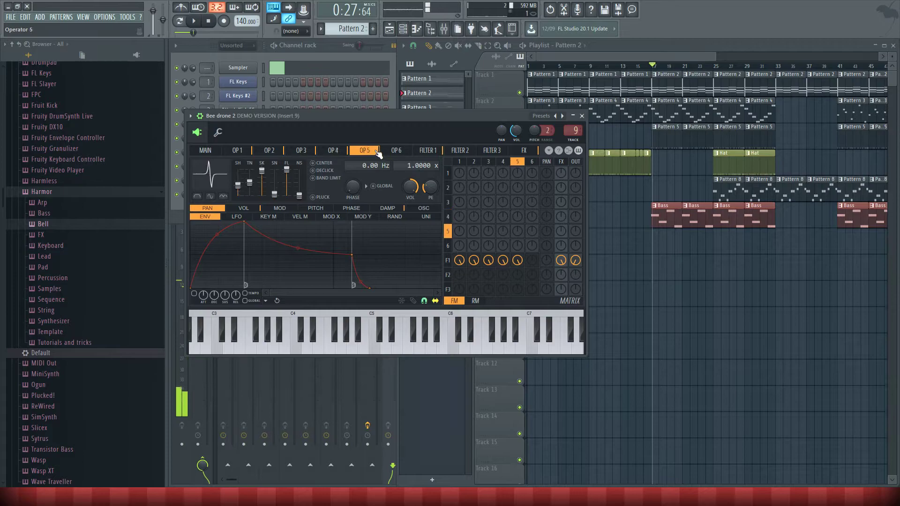
drag(269, 140, 270, 142)
click(271, 151)
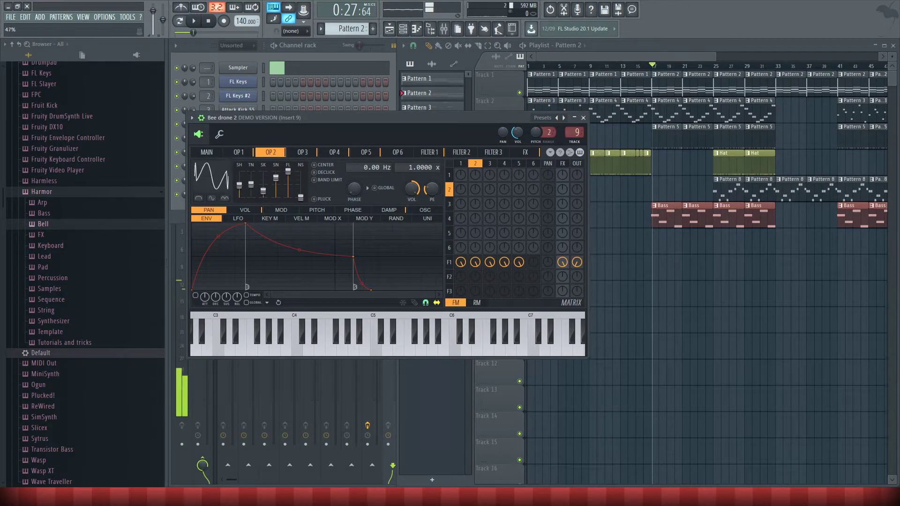
click(247, 151)
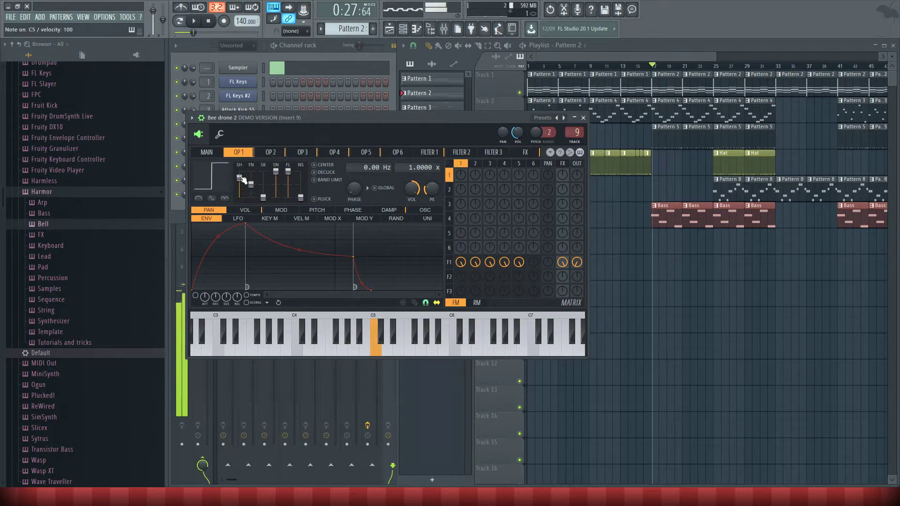
click(364, 152)
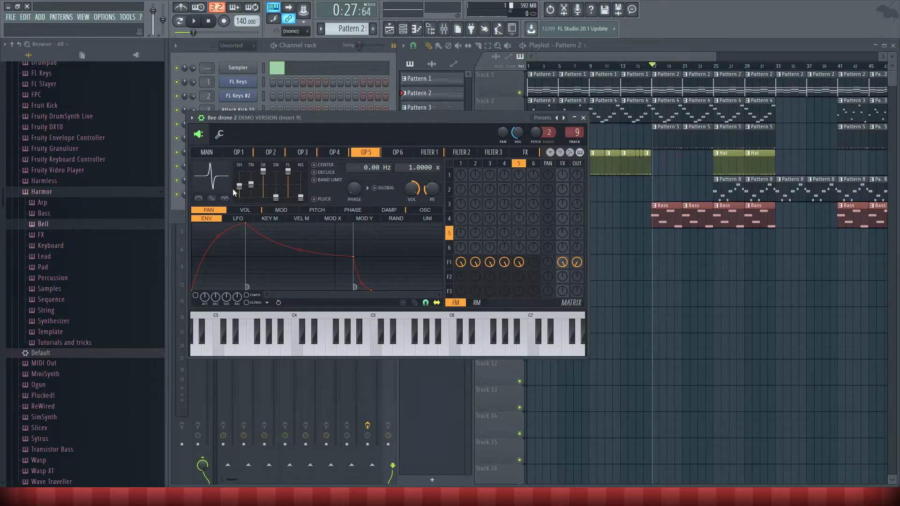
mouse_move(239, 186)
mouse_down()
mouse_move(239, 172)
mouse_move(239, 193)
mouse_up()
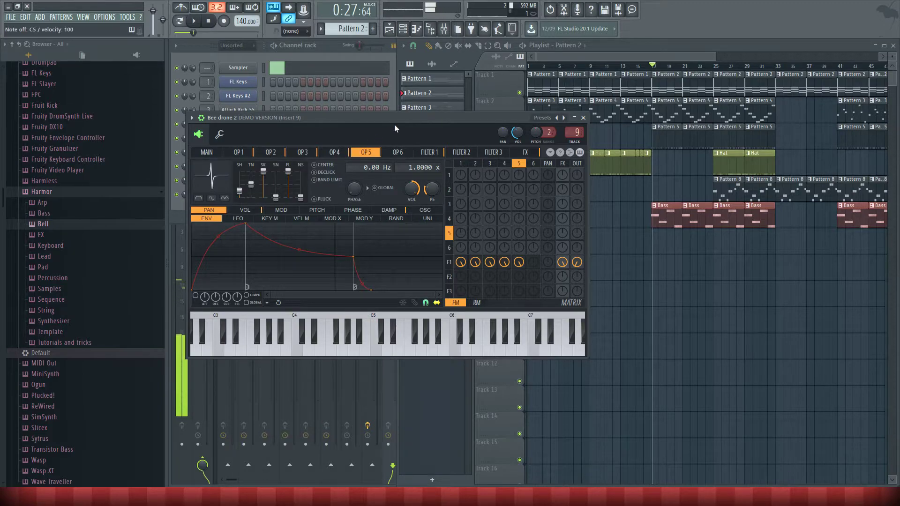
Show Sytrus's main settings page, play the song from bar 17 to hear the reshaped operators, and stop playback.
click(206, 152)
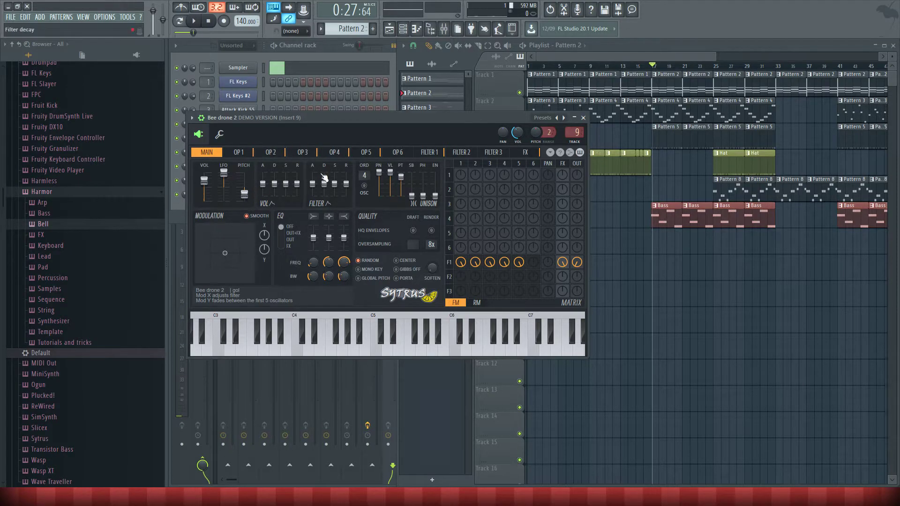
key(space)
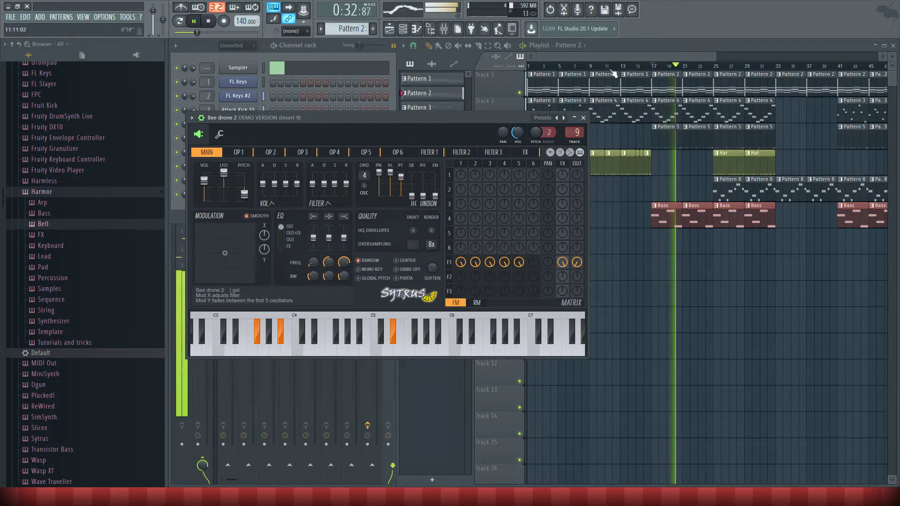
key(space)
Try a lower main pitch setting for Bee drone 2, play the song from about bar 17, and restore the pitch slider.
drag(244, 194, 244, 201)
key(q)
drag(630, 67, 620, 67)
click(194, 21)
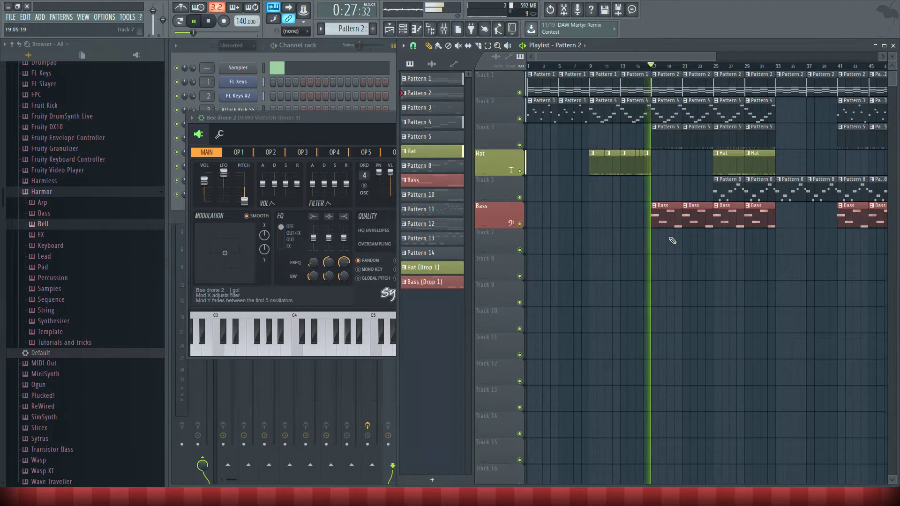
click(210, 22)
drag(244, 201, 249, 205)
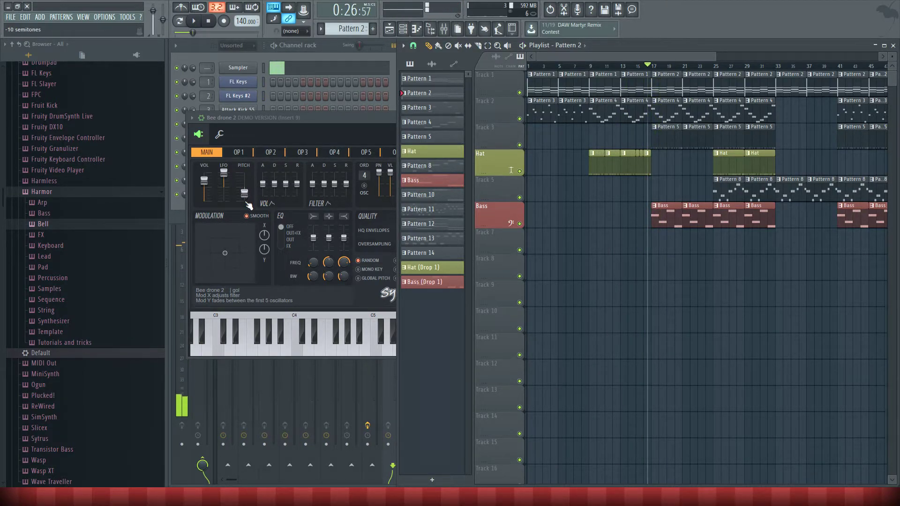
Play the song from about bar 17, skip ahead to about bar 25 and stop, and move the Sytrus window higher.
key(space)
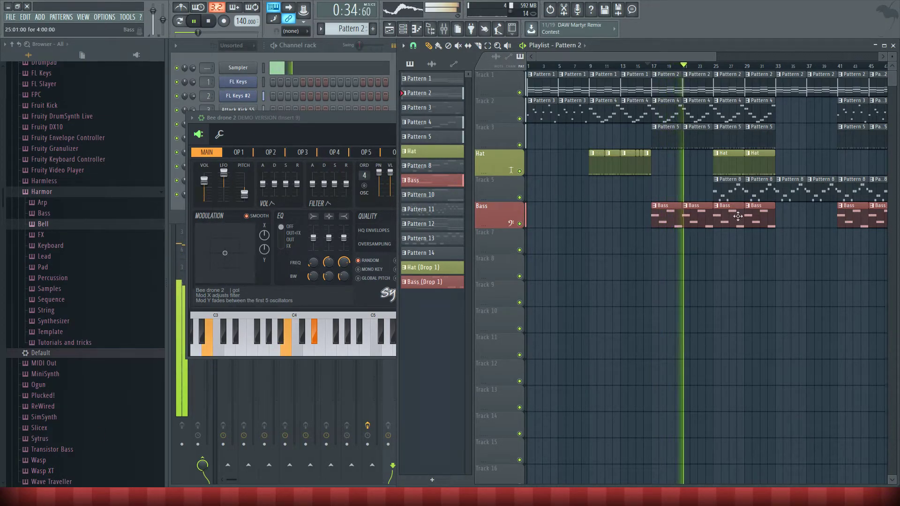
click(713, 68)
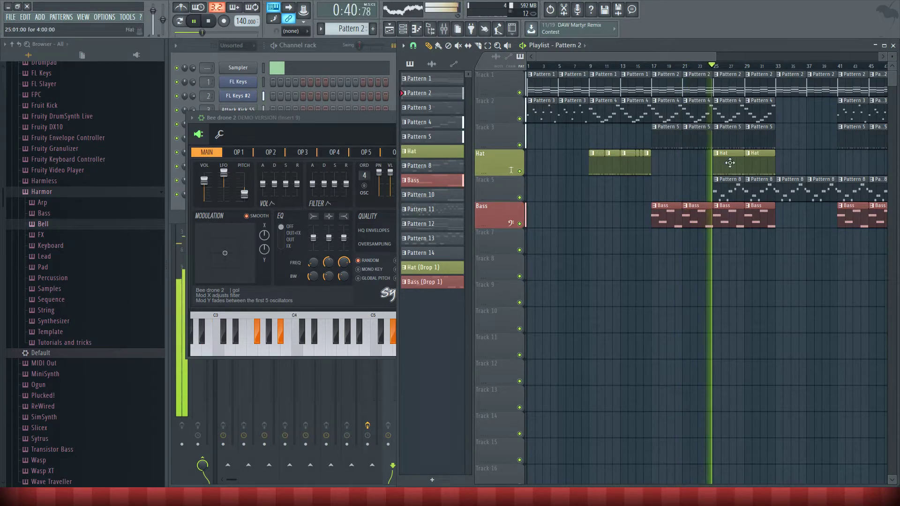
click(210, 21)
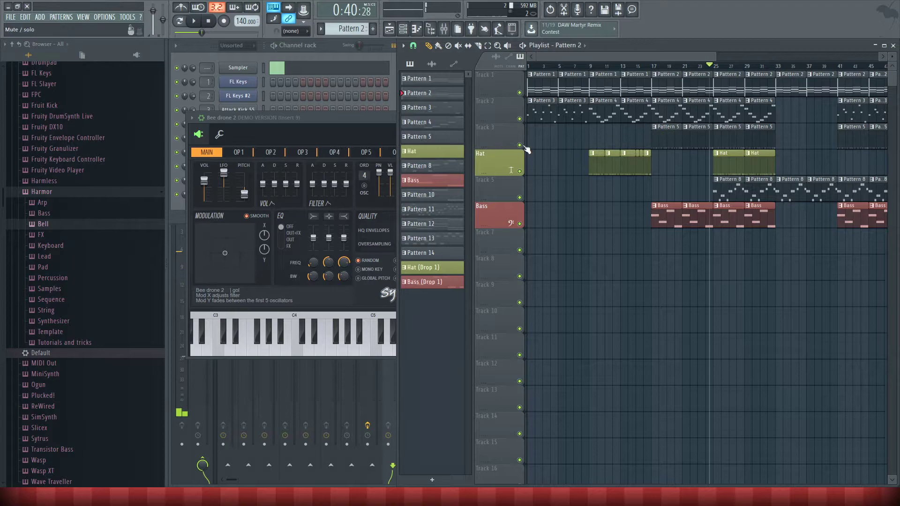
click(323, 138)
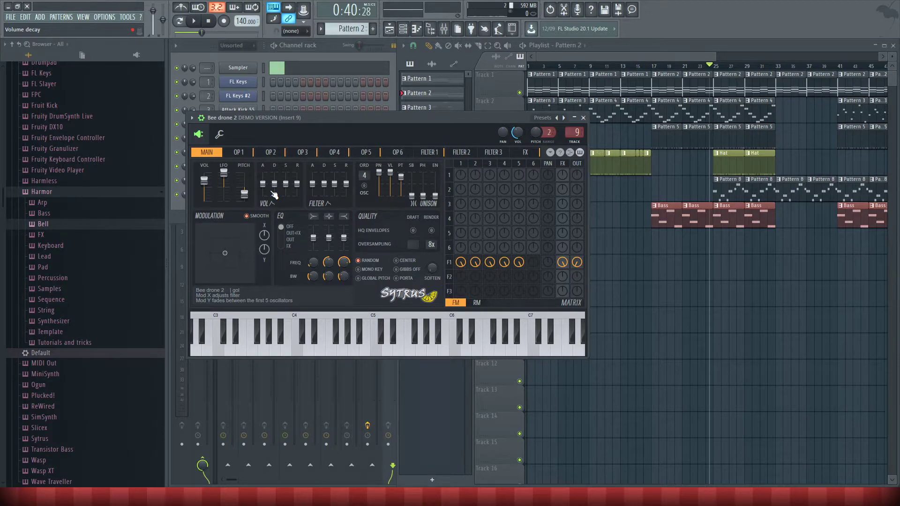
drag(377, 119, 362, 43)
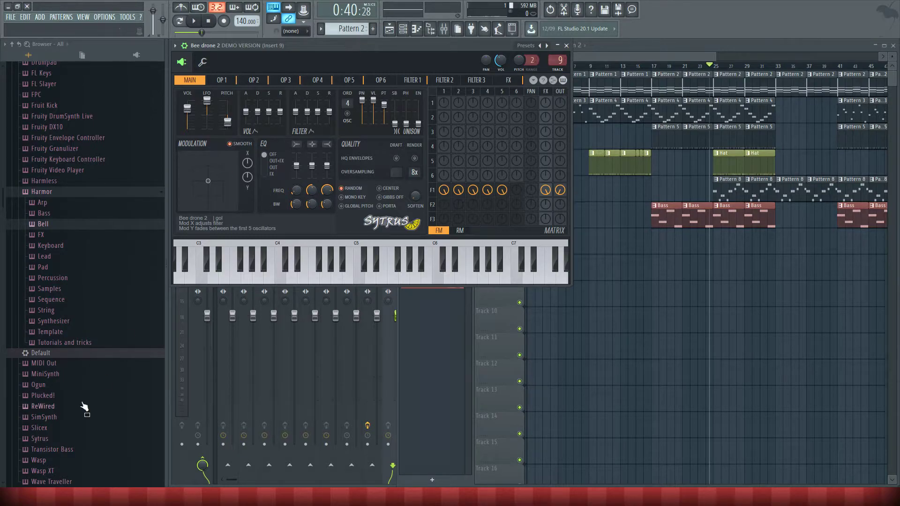
Open the Windows Control Panel and launch Device Manager from its Hardware and Sound category.
key(super)
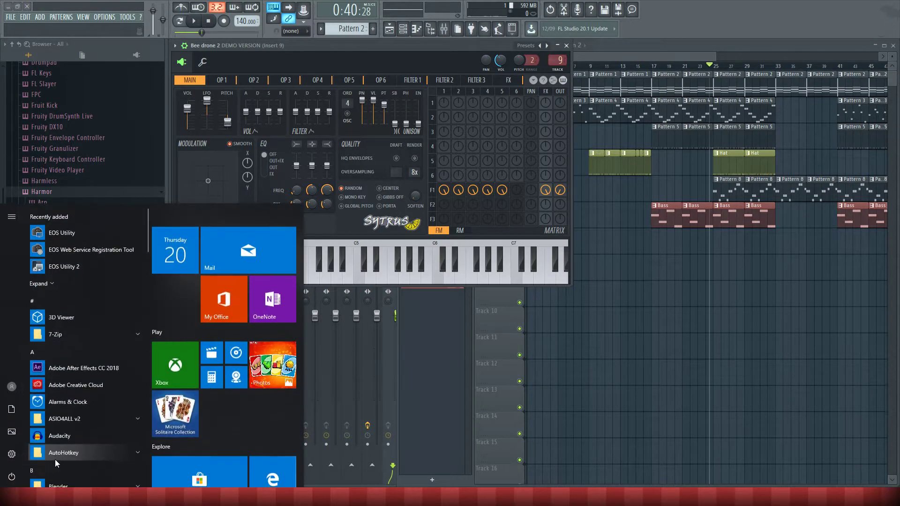
text(conrrep)
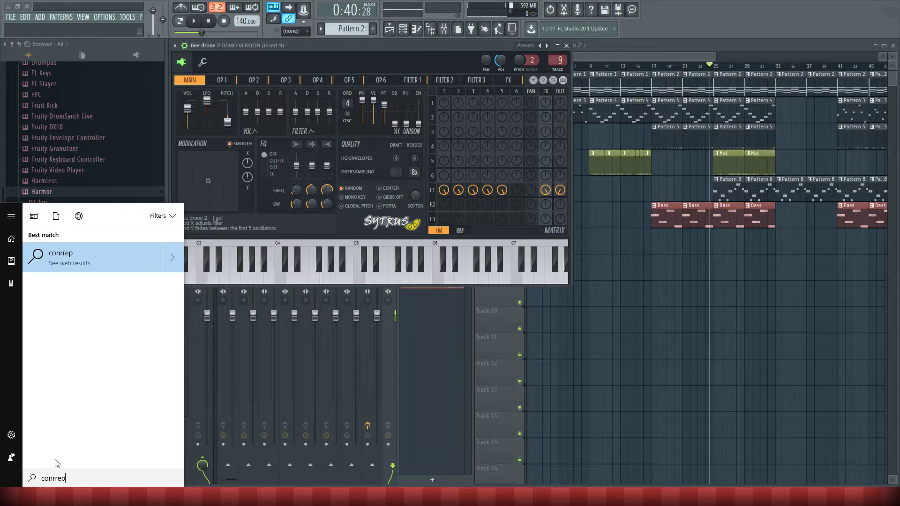
key(BackSpace)
key(BackSpace)
key(BackSpace)
key(Return)
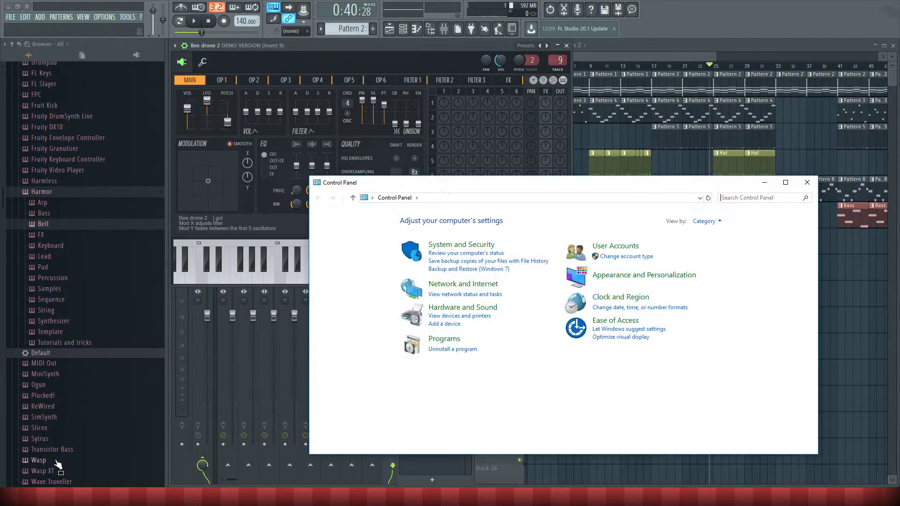
click(496, 308)
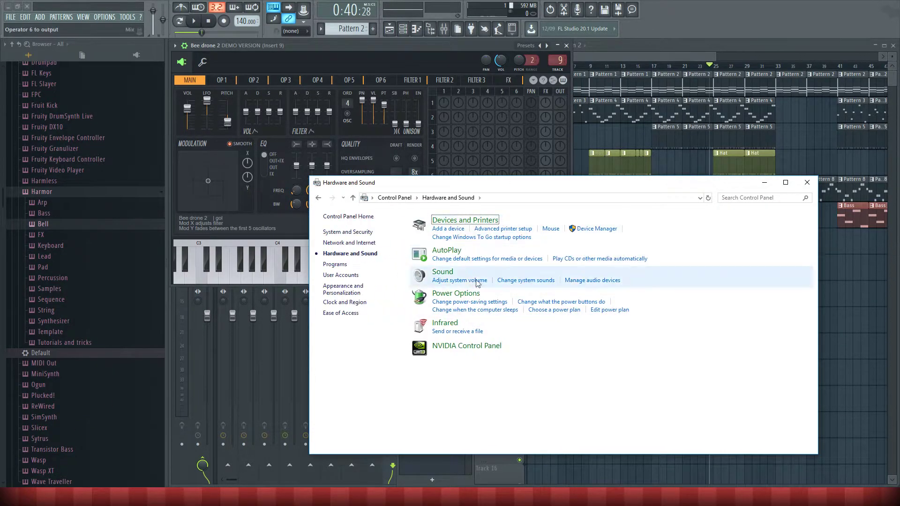
click(596, 229)
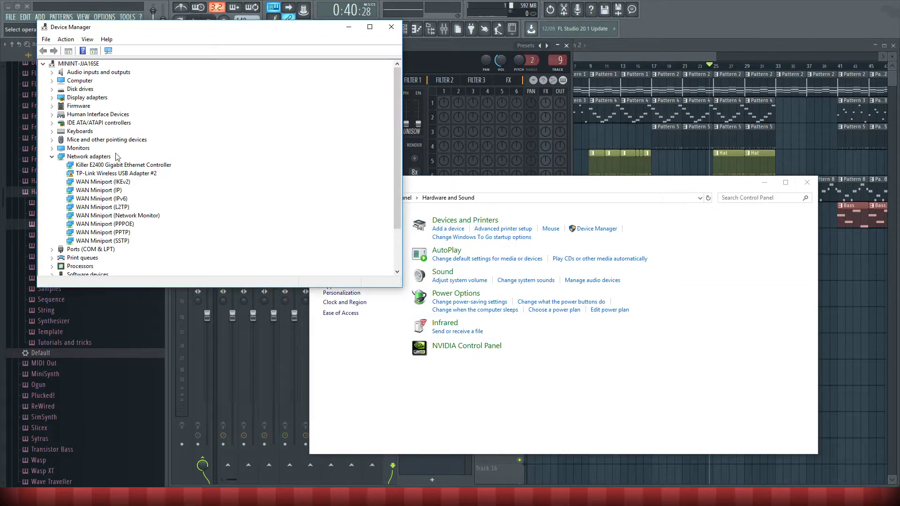
Look through the mouse, keyboard and system device categories in Device Manager, collapsing the expanded groups.
click(54, 157)
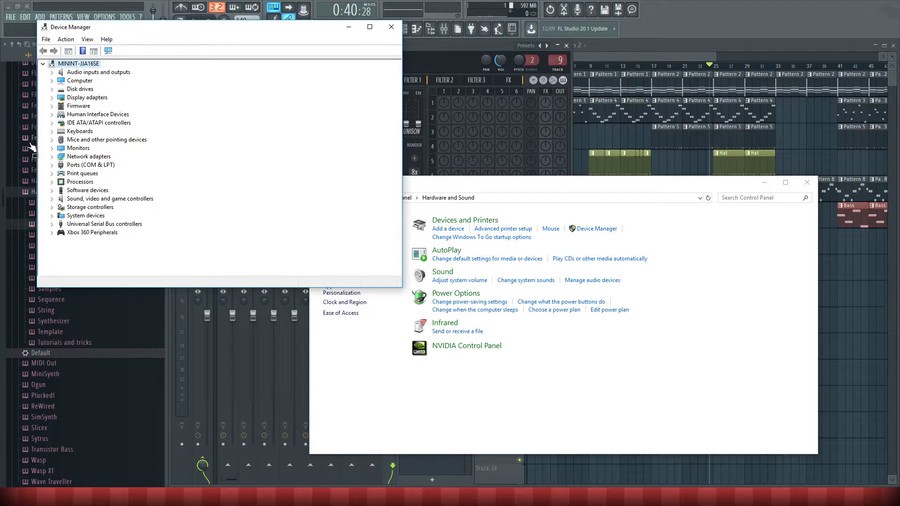
click(52, 140)
click(52, 140)
double_click(55, 133)
click(52, 216)
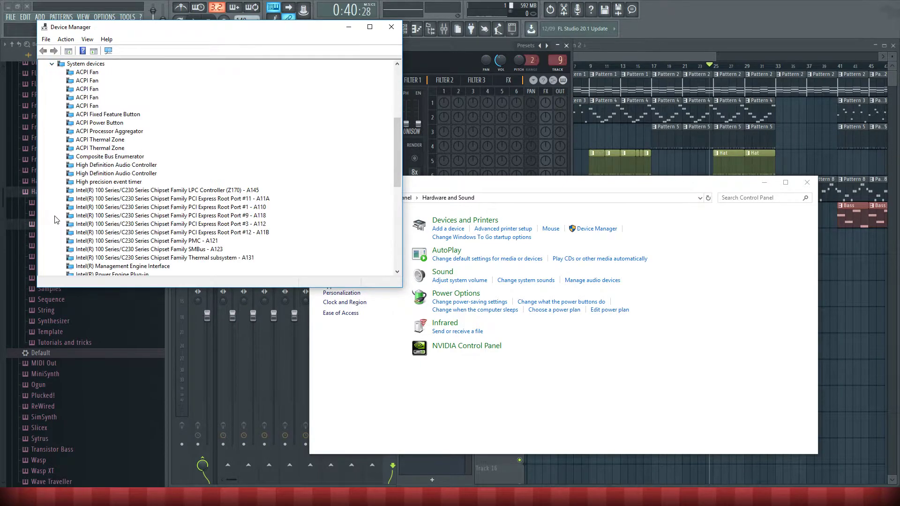
scroll(117, 184, down, 2)
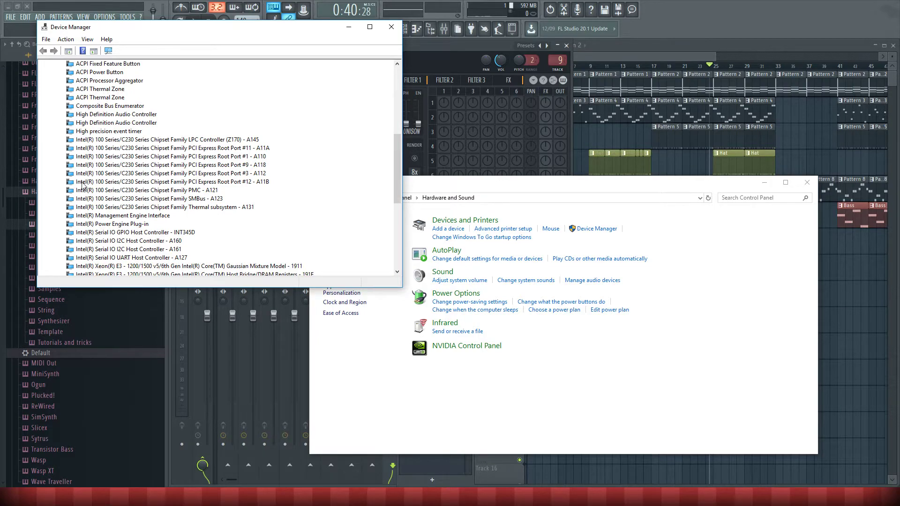
scroll(82, 185, down, 5)
scroll(60, 151, up, 10)
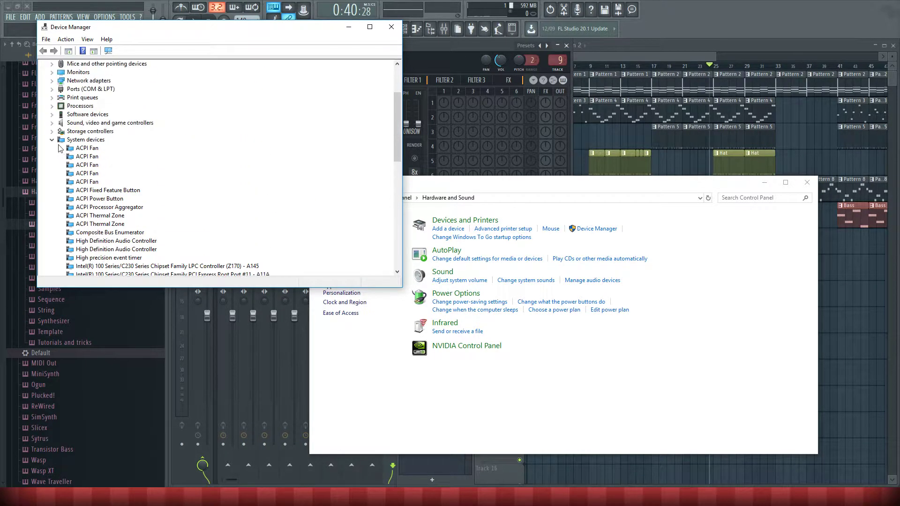
click(51, 140)
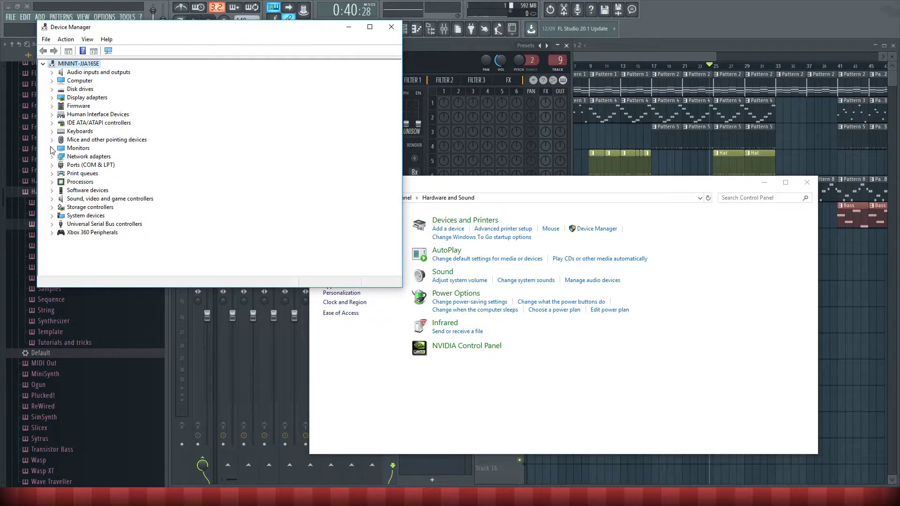
Examine the entries under Processors, and close Device Manager and Control Panel.
click(52, 183)
scroll(195, 222, down, 2)
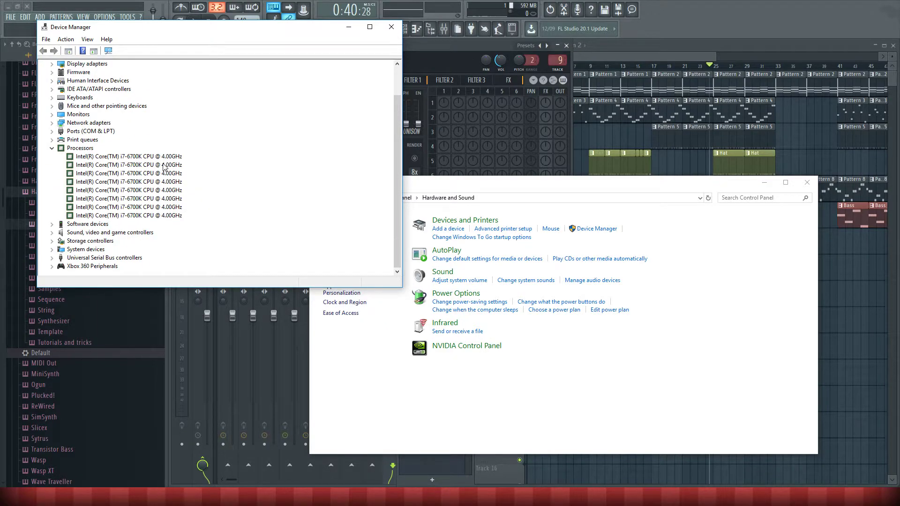
click(141, 164)
click(145, 173)
click(148, 182)
click(150, 190)
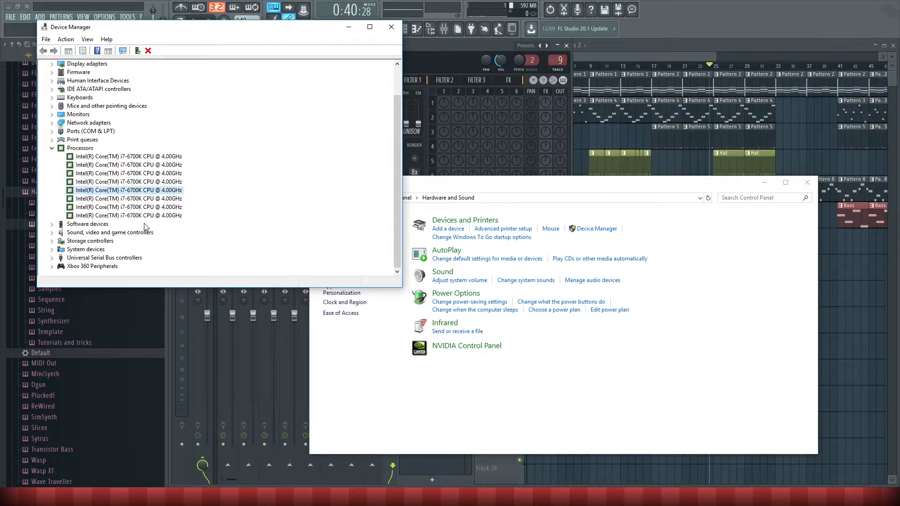
click(136, 158)
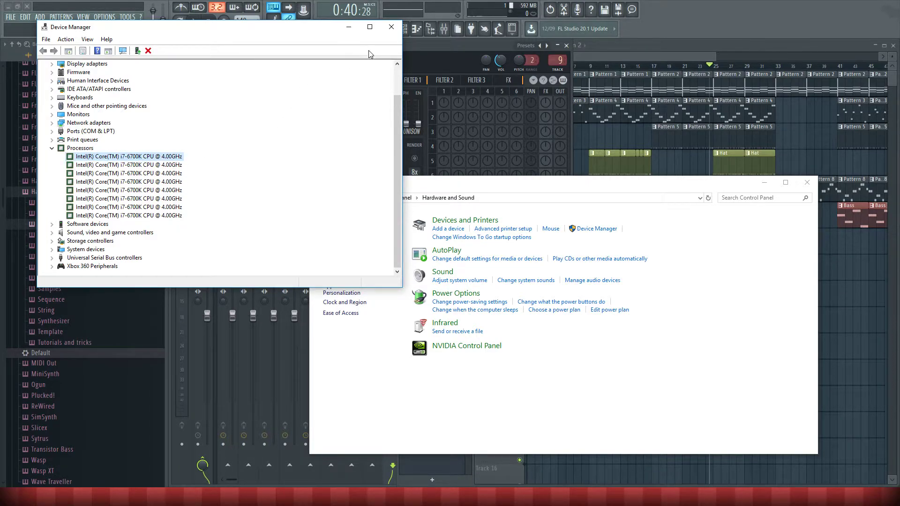
click(391, 27)
click(807, 183)
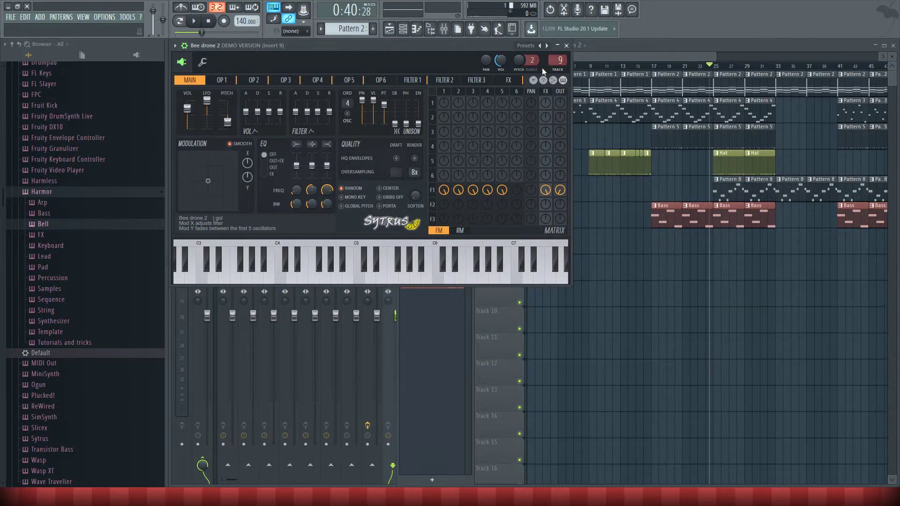
Place the playhead at about bar 25, reposition the Sytrus window lower, and audition Bee drone 2 with a few notes.
click(716, 69)
click(349, 61)
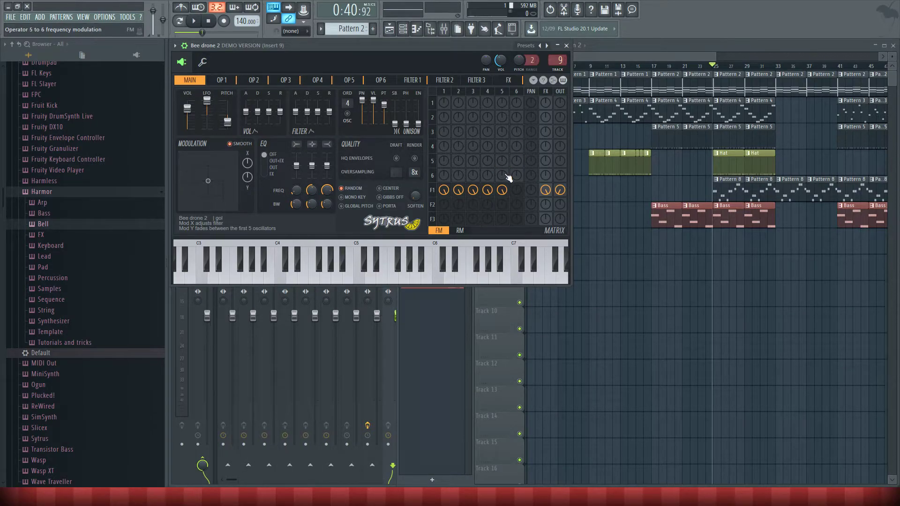
drag(467, 47, 480, 68)
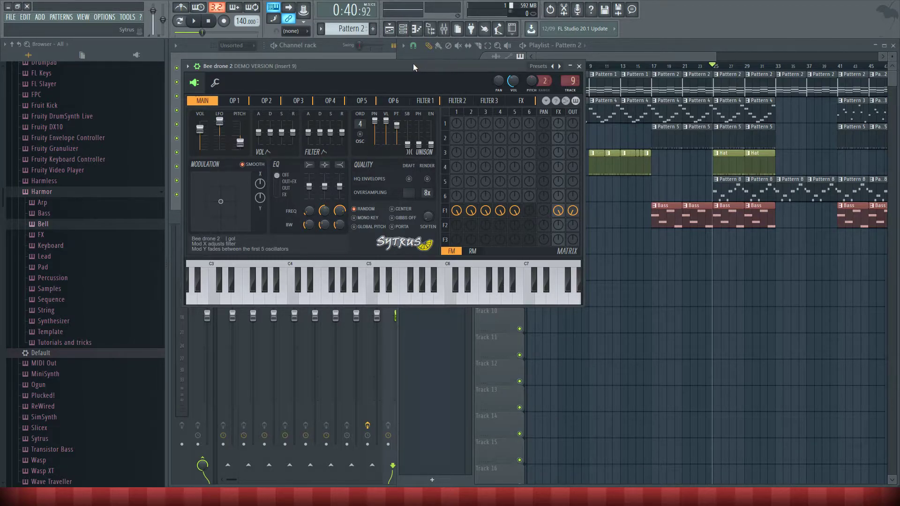
drag(407, 68, 398, 115)
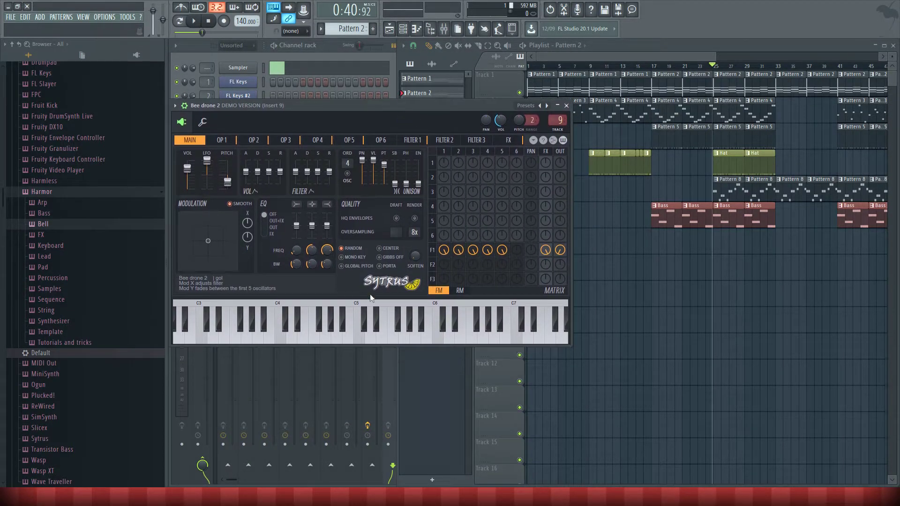
click(368, 335)
key(d)
key(d)
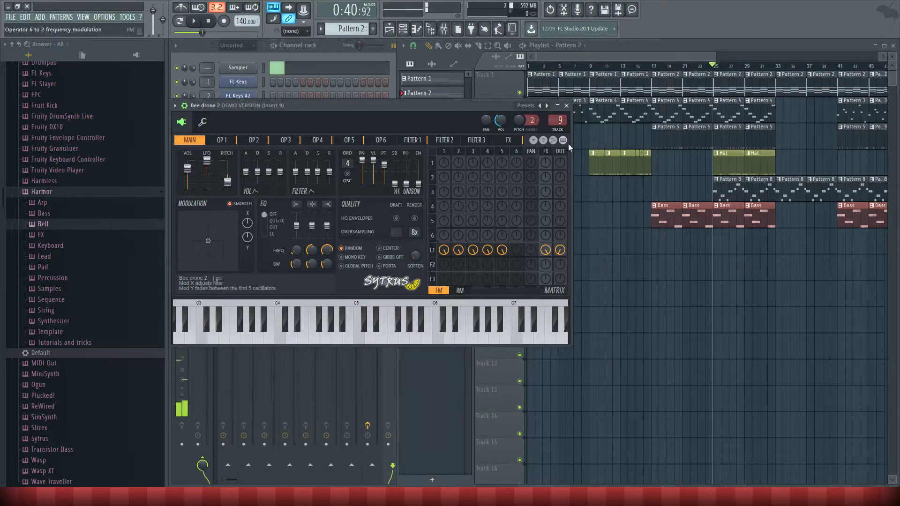
Open Pattern 2 from the arrangement in the piano roll and play the pattern on its own.
double_click(675, 88)
click(422, 167)
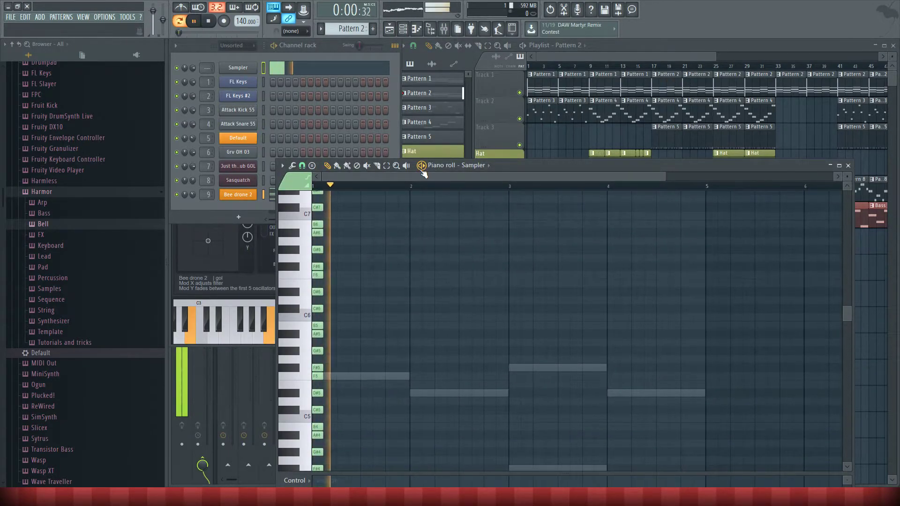
Close the piano roll, stop the pattern and look through operators 1 to 3 of the Bee drone 2 sound.
click(848, 166)
click(274, 289)
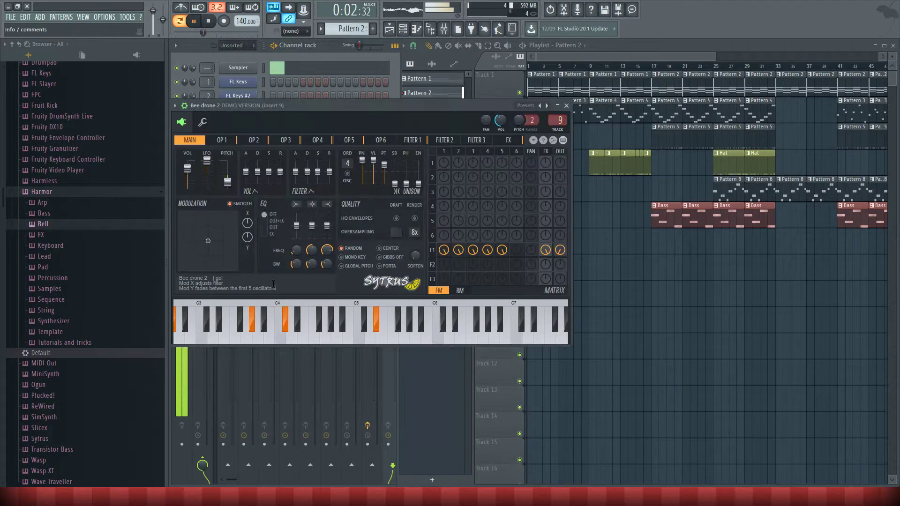
key(space)
click(222, 139)
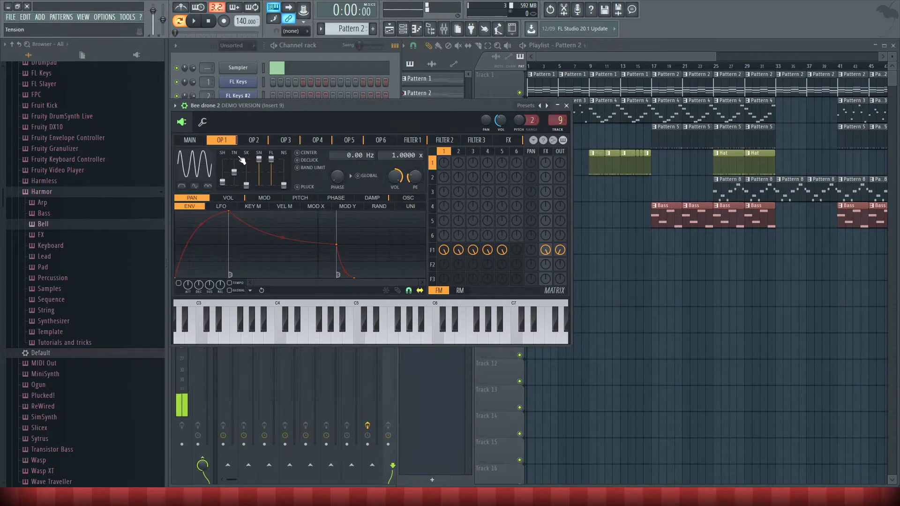
click(254, 140)
click(284, 140)
Try lowering and partly restoring operator 3's wave shape in Bee drone 2, auditioning with a note.
key(z)
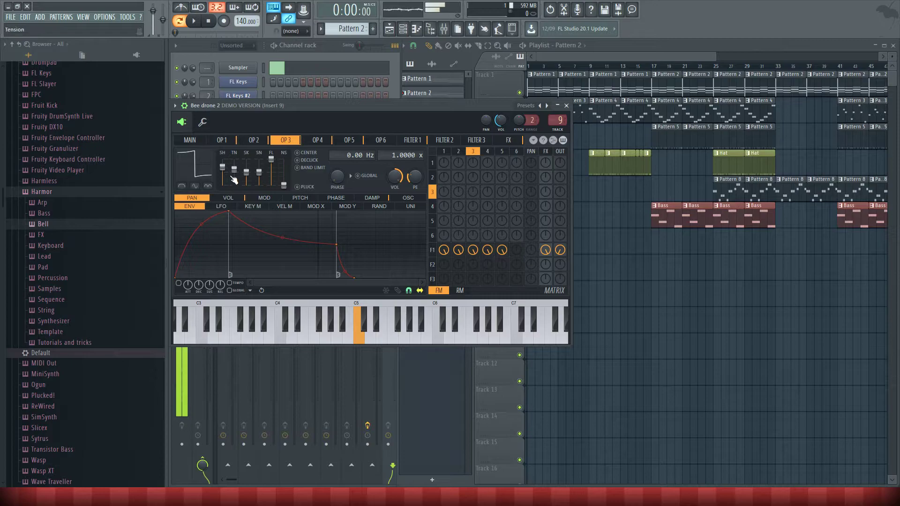
key(space)
key(space)
key(z)
drag(222, 165, 223, 174)
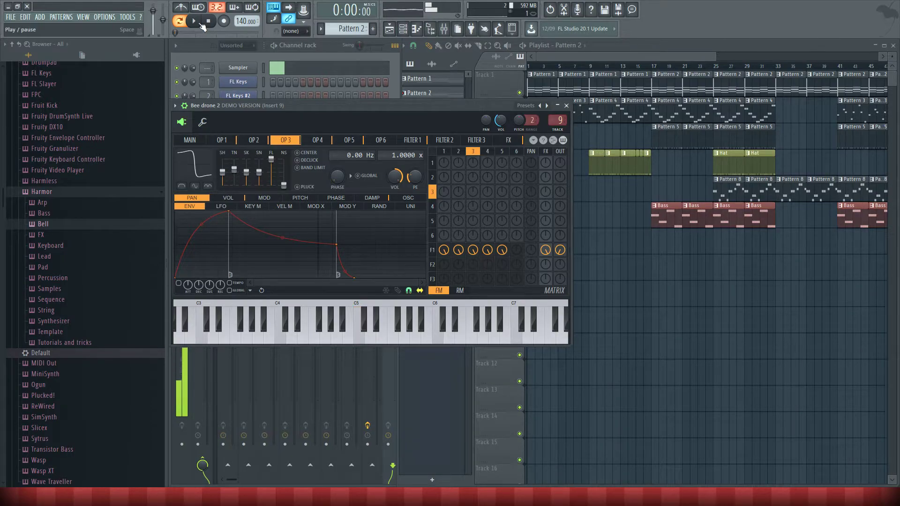
key(space)
key(space)
drag(222, 172, 222, 168)
key(z)
Audition operators 4 and 5 with a note, then set operator 5's shape to about 32% and play Pattern 2.
click(322, 140)
key(z)
click(368, 141)
key(z)
click(355, 141)
key(z)
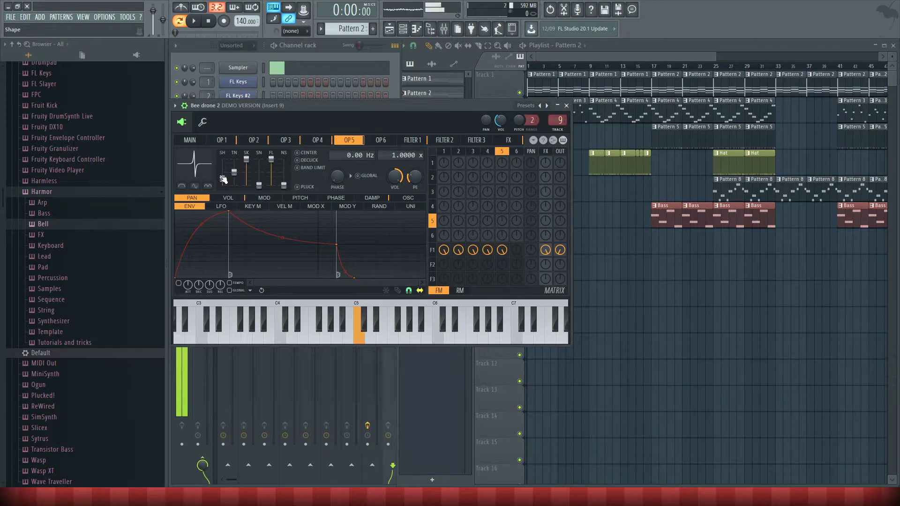
key(space)
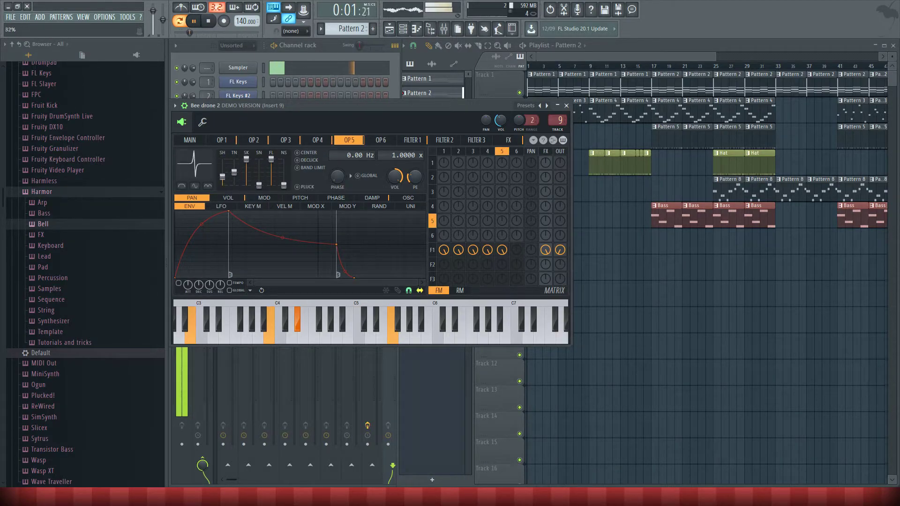
Raise operator 1's wave shape slightly while the pattern plays, check operators 2 to 4 and stop playback.
click(221, 140)
mouse_move(222, 182)
mouse_down()
mouse_move(222, 162)
mouse_move(222, 178)
mouse_up()
click(253, 141)
click(285, 140)
click(318, 140)
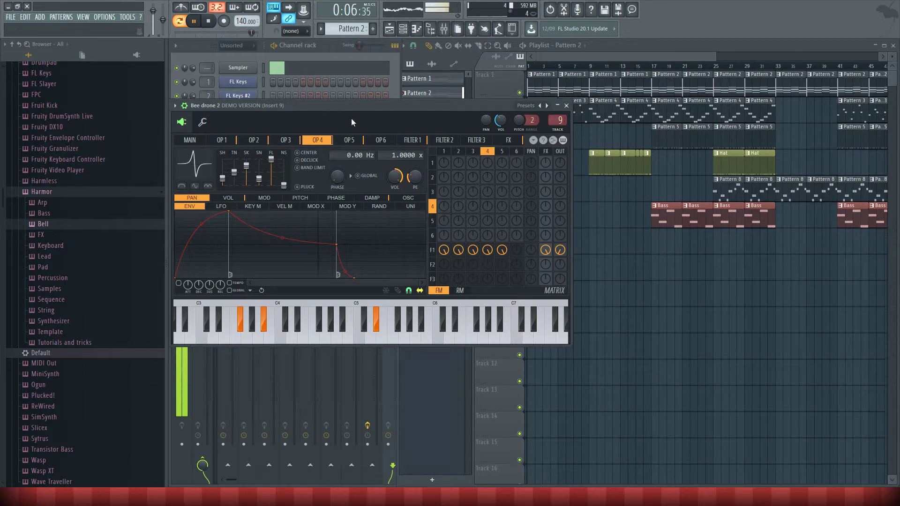
key(space)
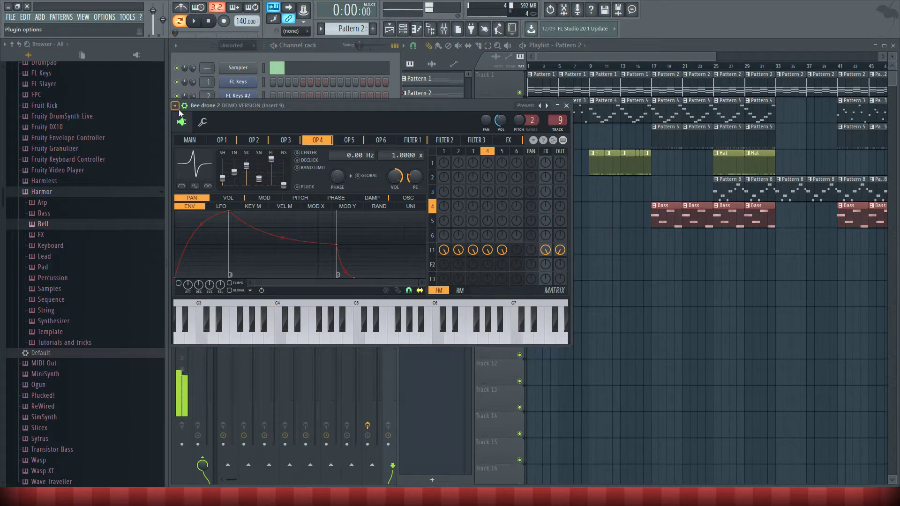
Look over the Sytrus preset list without choosing a sound, and view the filter 1, operator 6 and effects settings.
click(180, 117)
mouse_move(189, 130)
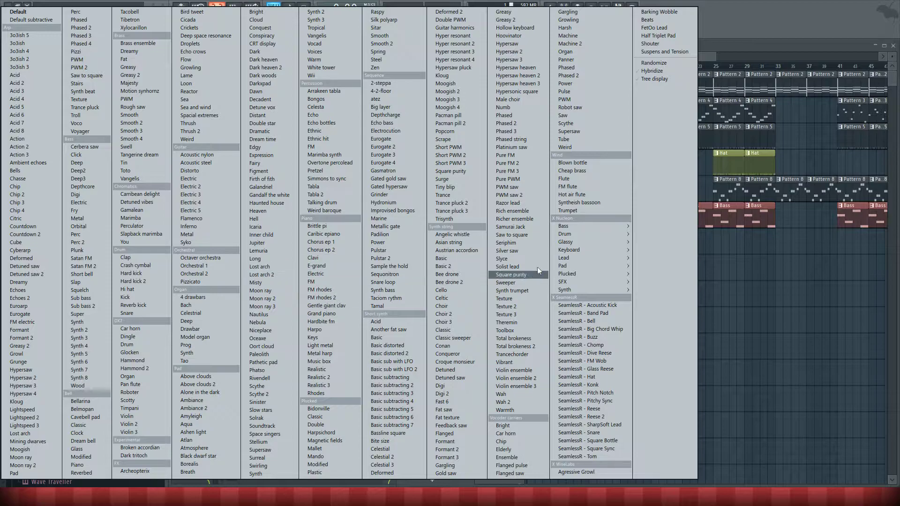
click(593, 27)
click(412, 140)
click(380, 140)
click(508, 140)
Load the Moogish preset into Sytrus and play Pattern 2 with it.
click(175, 105)
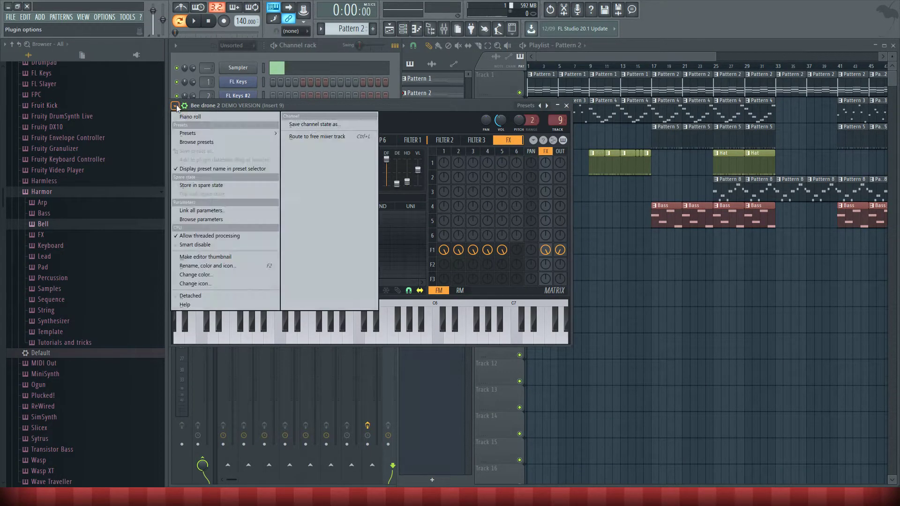
click(218, 140)
click(445, 83)
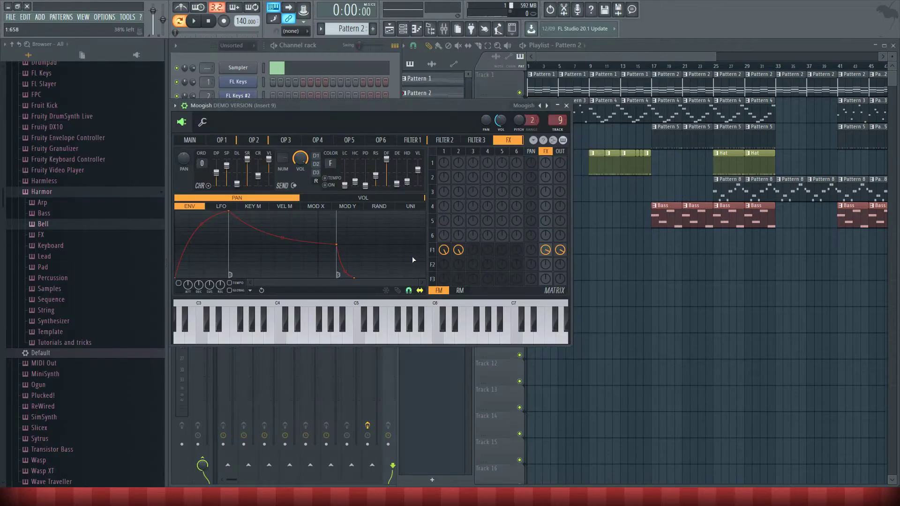
click(194, 21)
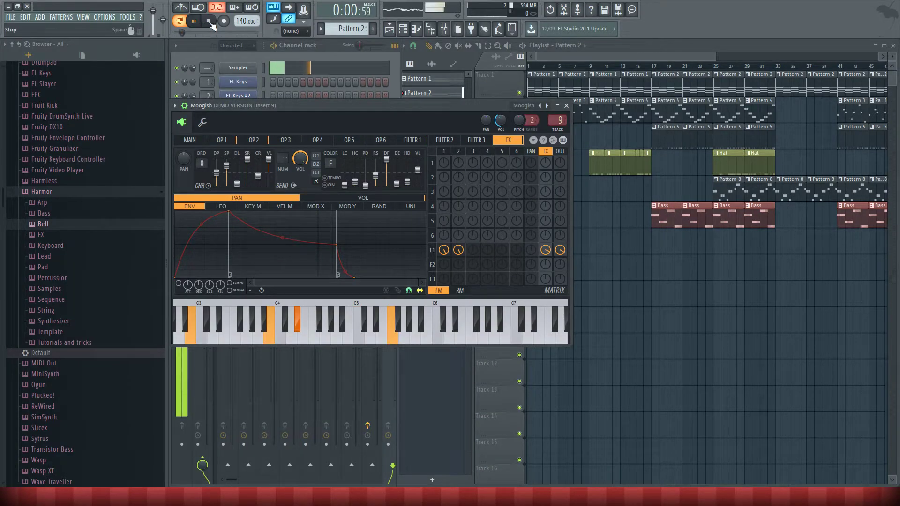
click(209, 21)
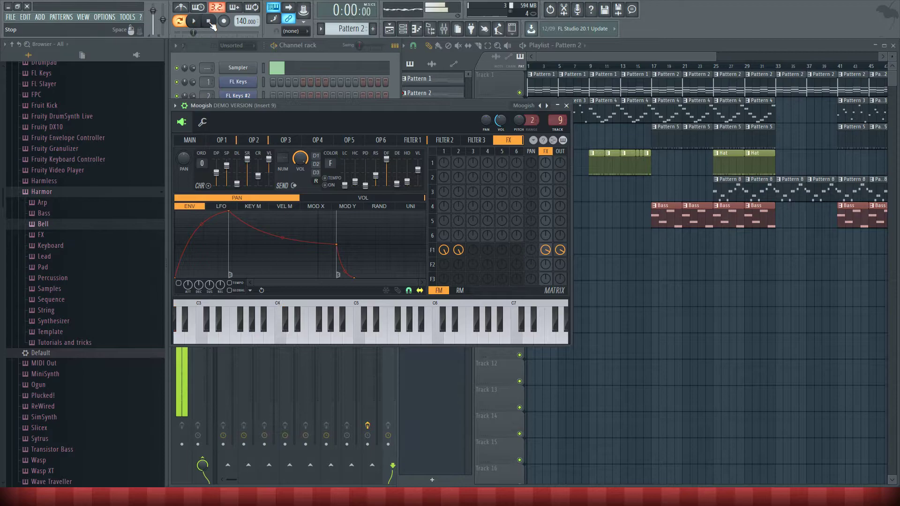
Show the main settings of the Moogish sound and audition it with a few notes.
click(190, 140)
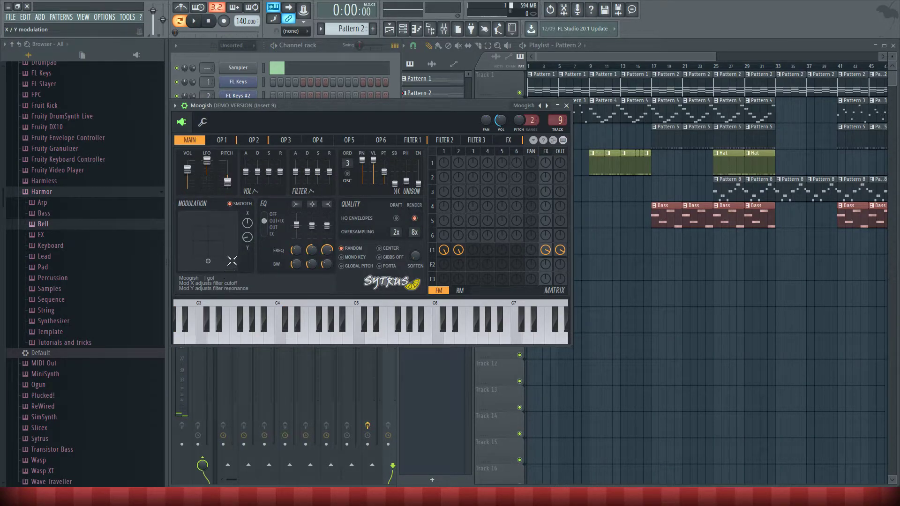
key(q)
key(z)
key(q)
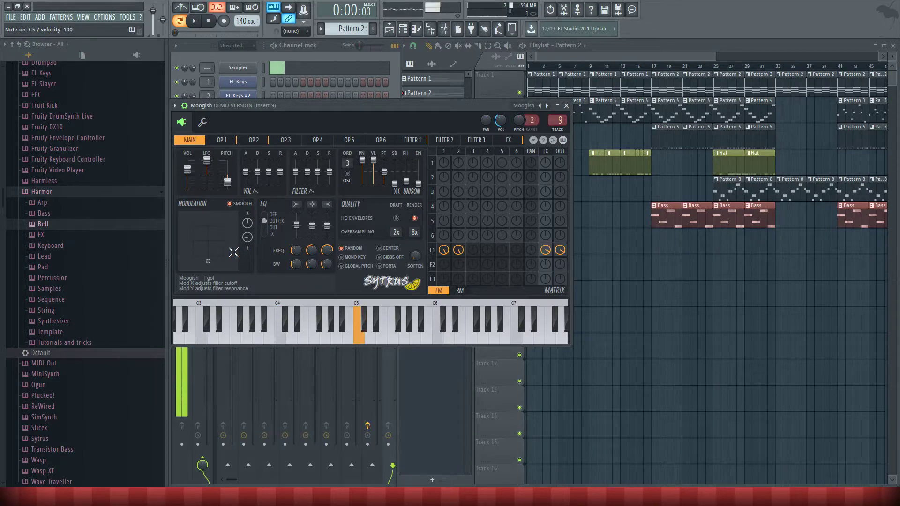
Replace the Moogish sound with the Popcorn preset and play Pattern 2 with it.
click(175, 105)
click(200, 140)
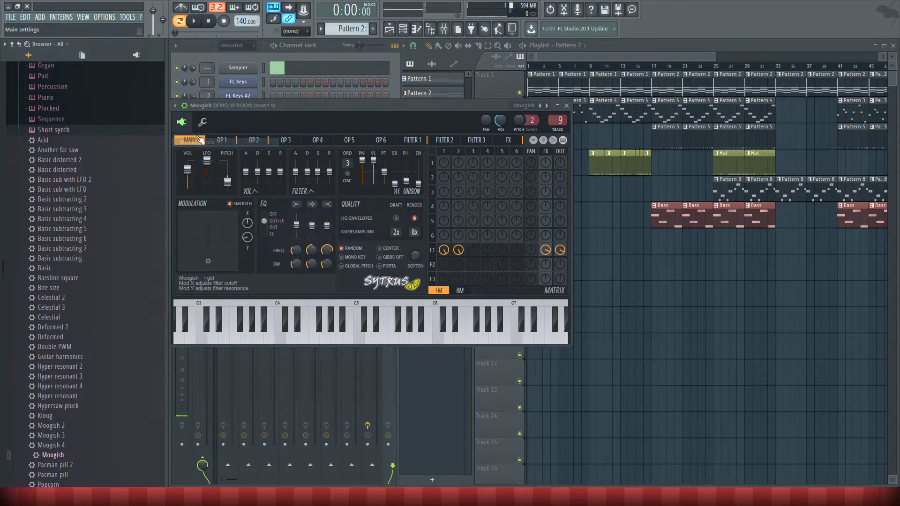
click(174, 105)
mouse_move(182, 134)
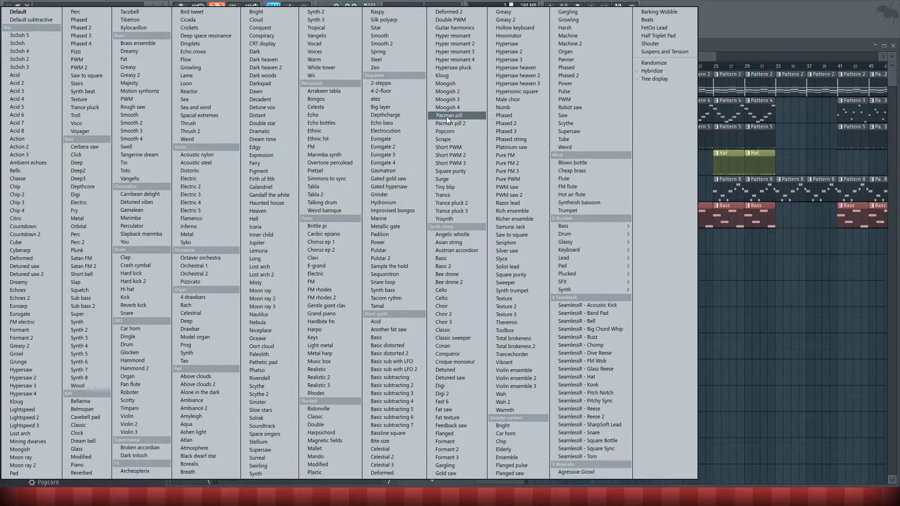
click(452, 130)
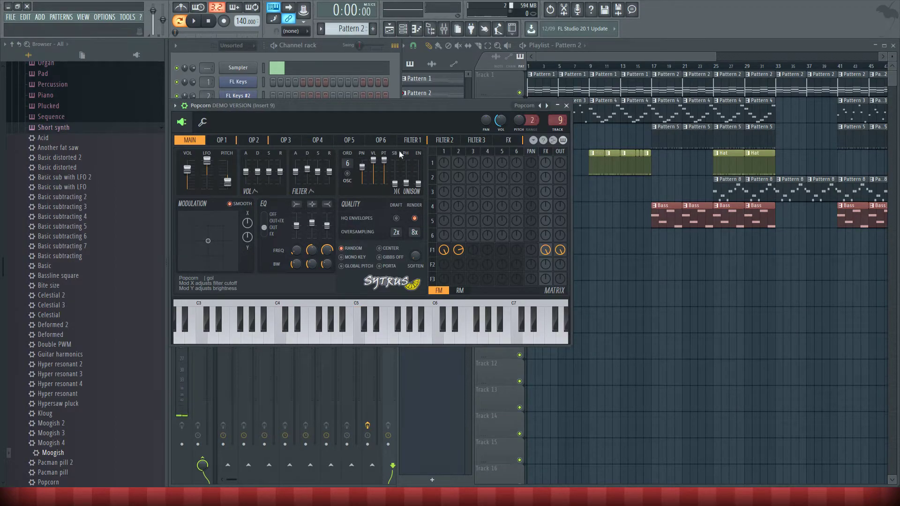
click(194, 21)
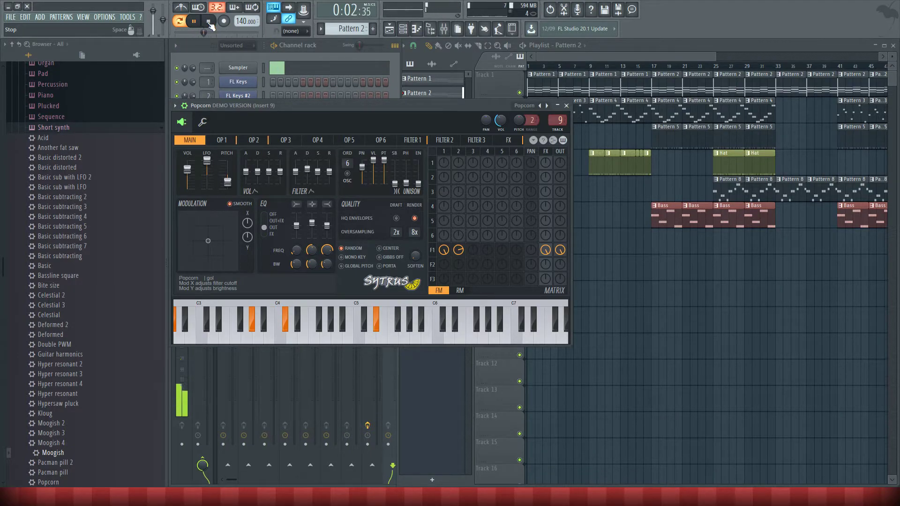
click(209, 22)
View operator 1 of the Popcorn sound, then load the Clap drum preset in its place.
click(245, 142)
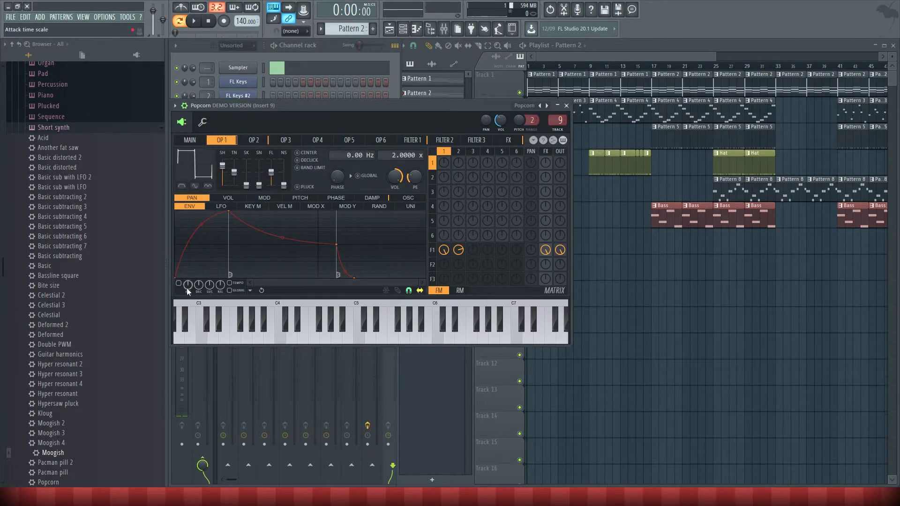
click(229, 140)
click(175, 105)
click(190, 133)
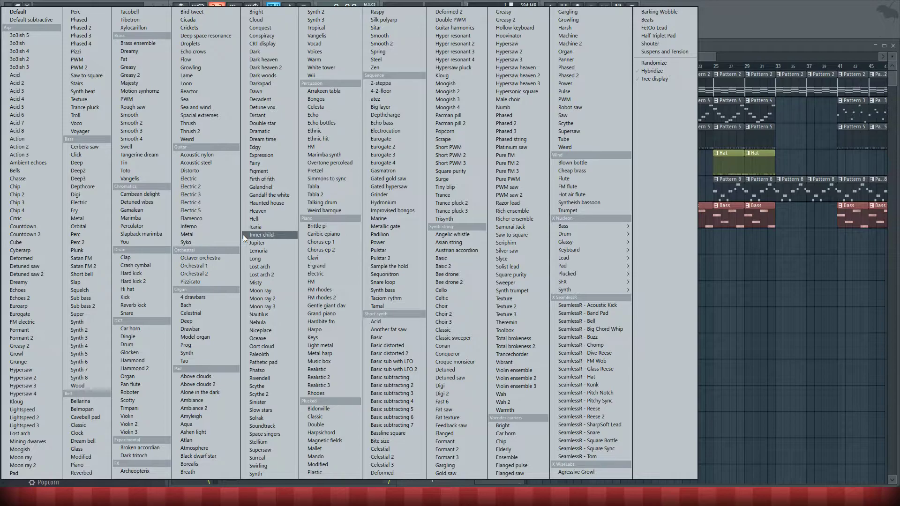
click(150, 258)
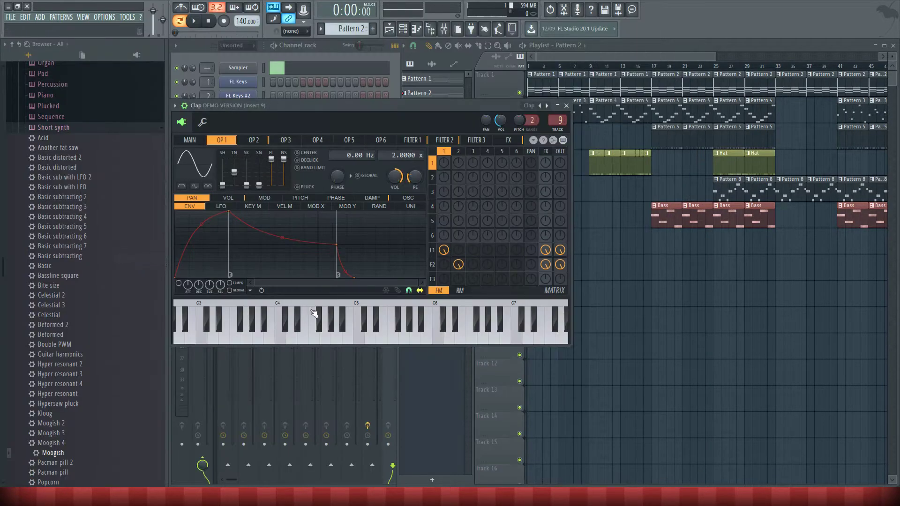
Audition the Clap sound with repeated and alternating low and high notes.
key(q)
key(q)
key(q)
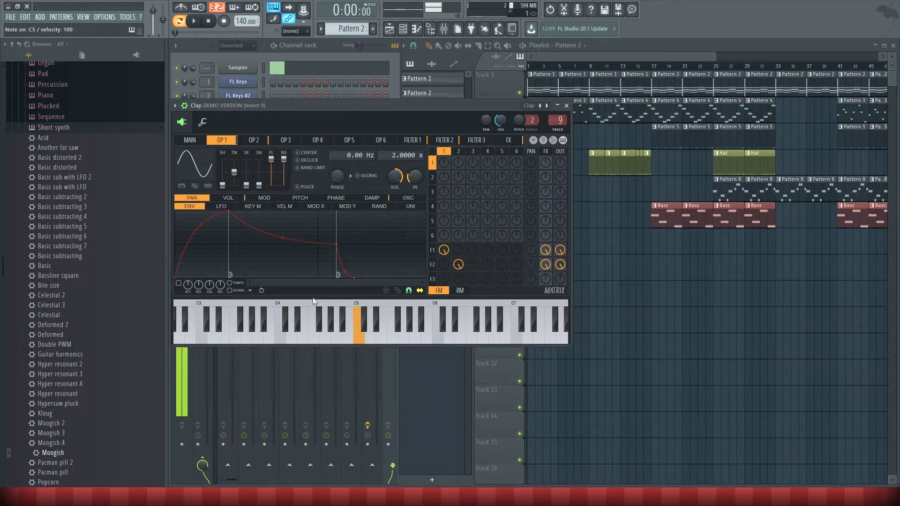
key(w)
key(w)
key(w)
key(q)
key(w)
key(q)
key(w)
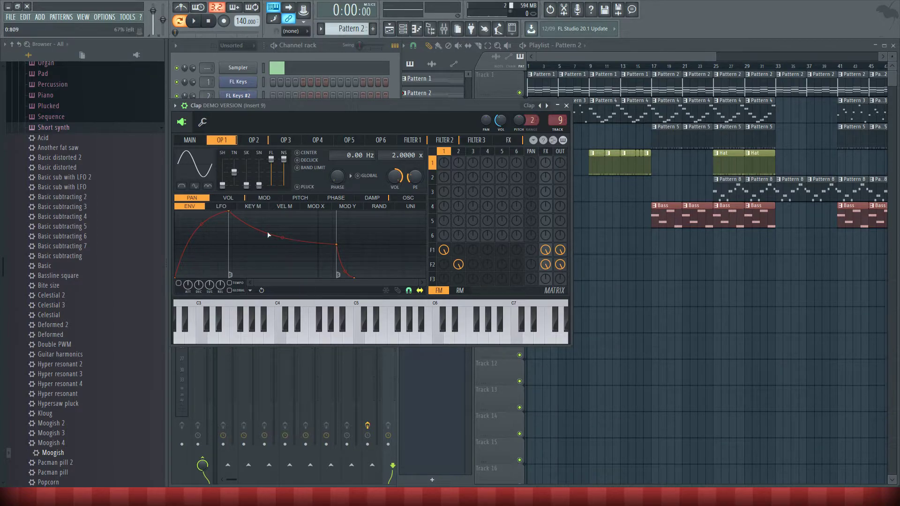
Replace the Clap sound with the Space singers preset and play Pattern 2 with it.
click(196, 143)
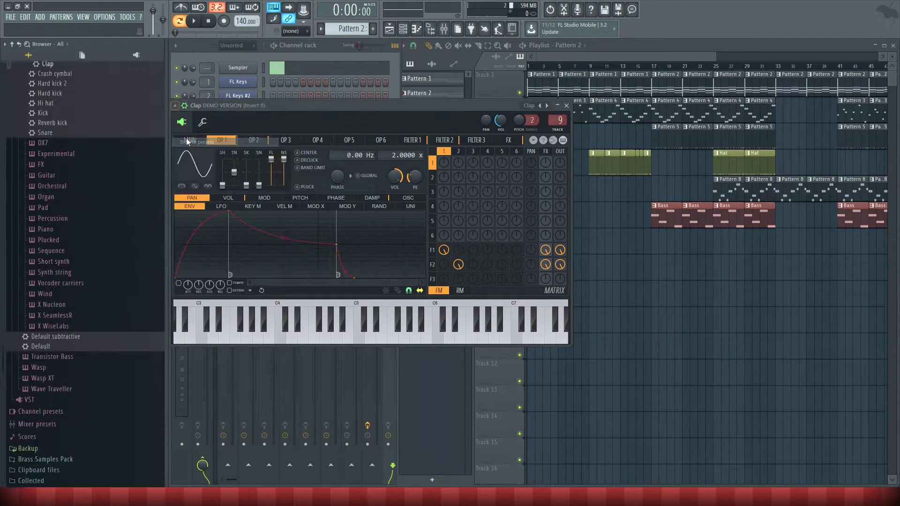
click(175, 106)
mouse_move(188, 133)
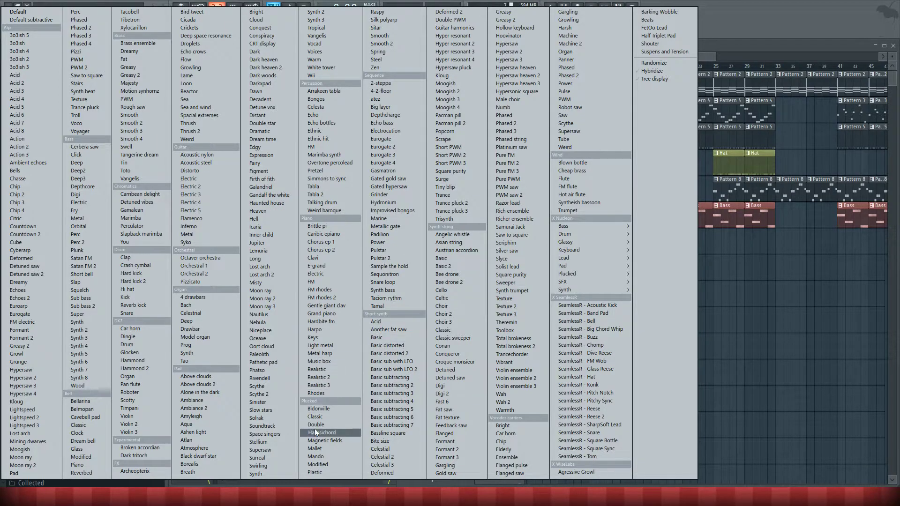
click(266, 434)
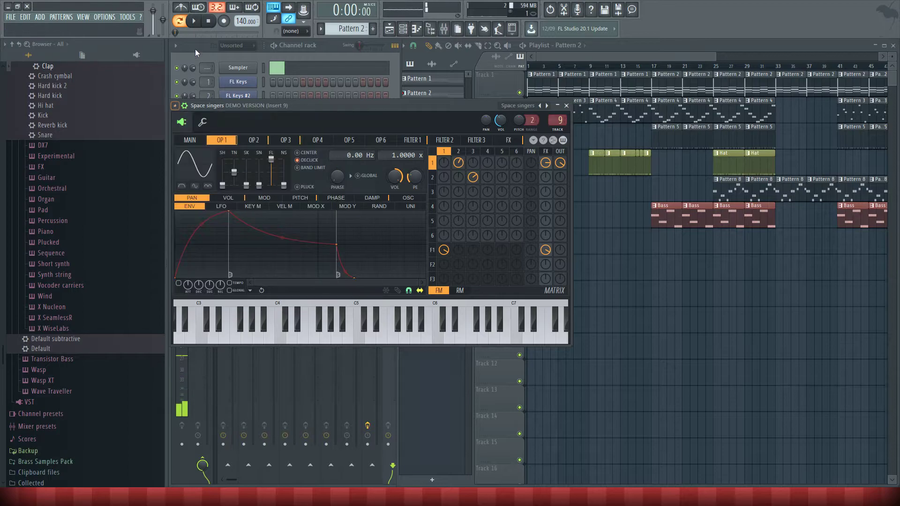
click(195, 21)
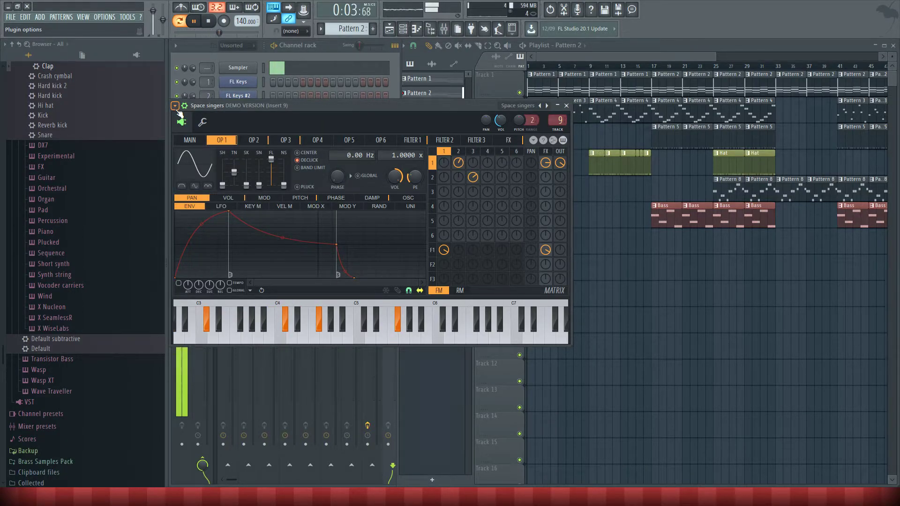
click(210, 22)
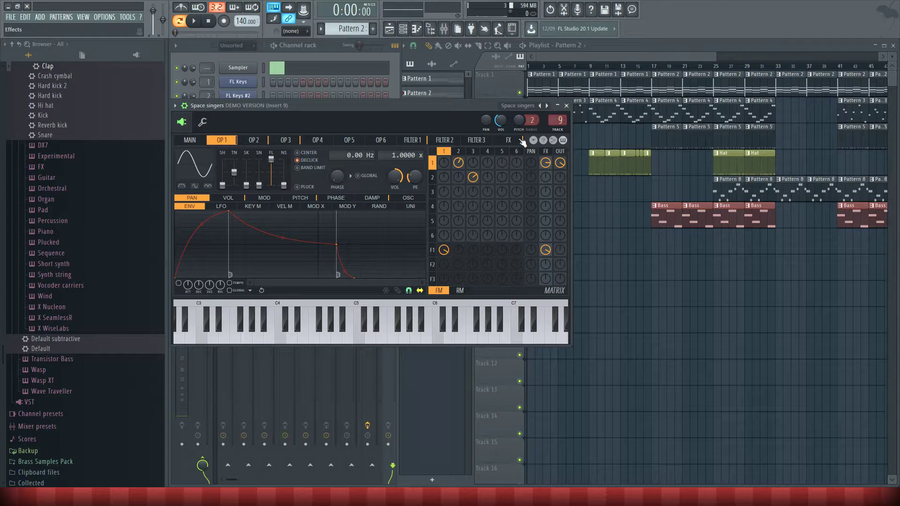
click(191, 21)
key(space)
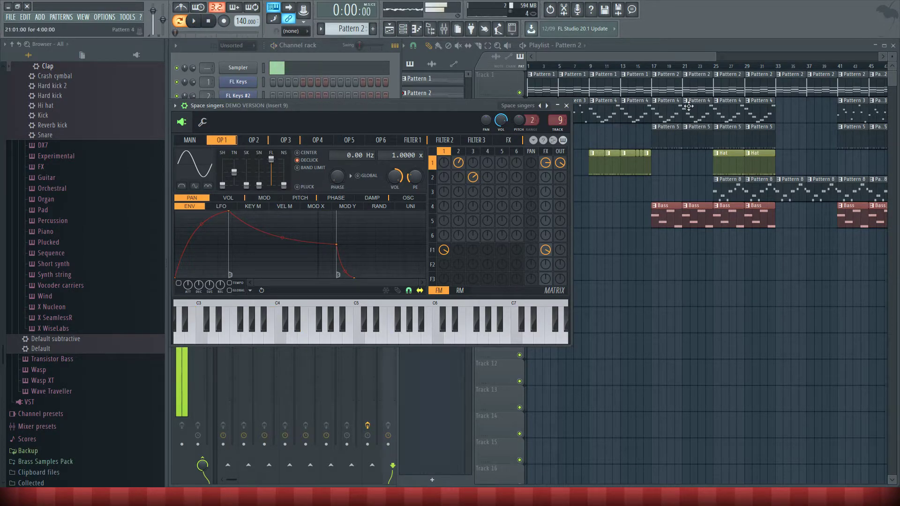
Play the full arrangement with the Space singers sound from before bar 17, and jump playback to bar 25.
click(636, 67)
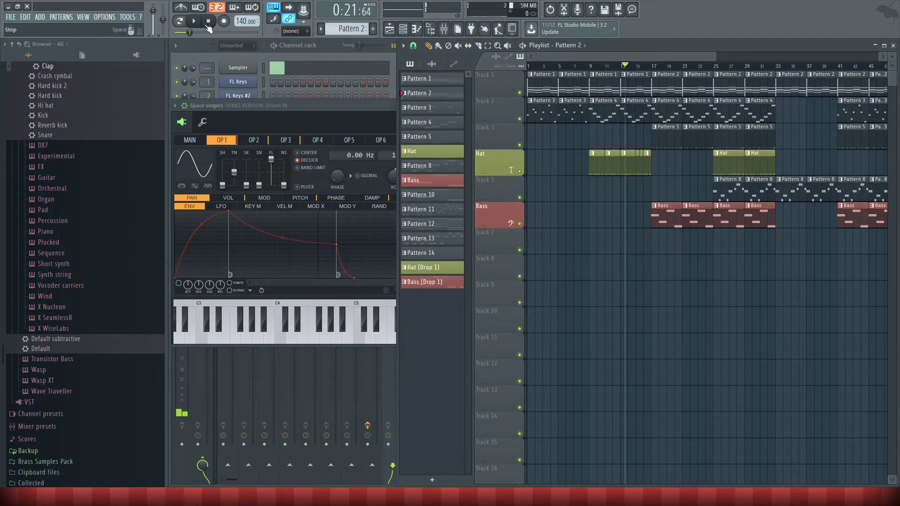
key(space)
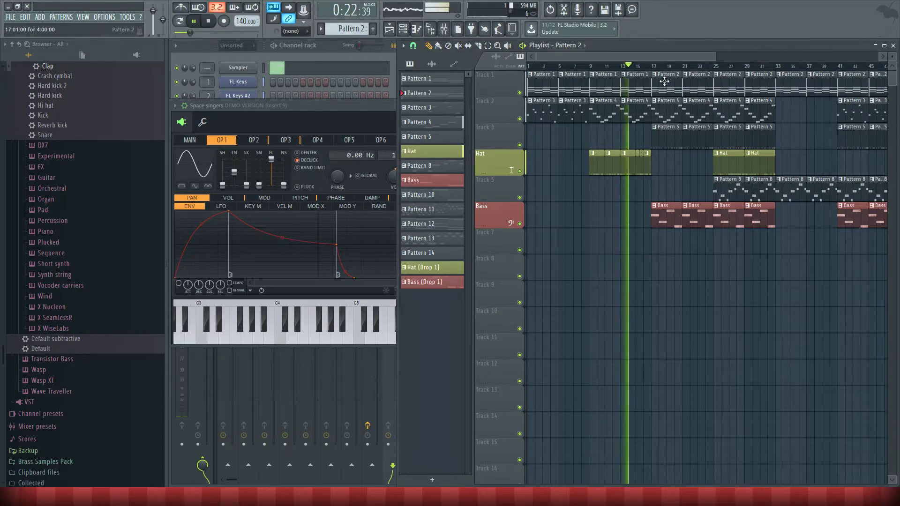
click(654, 67)
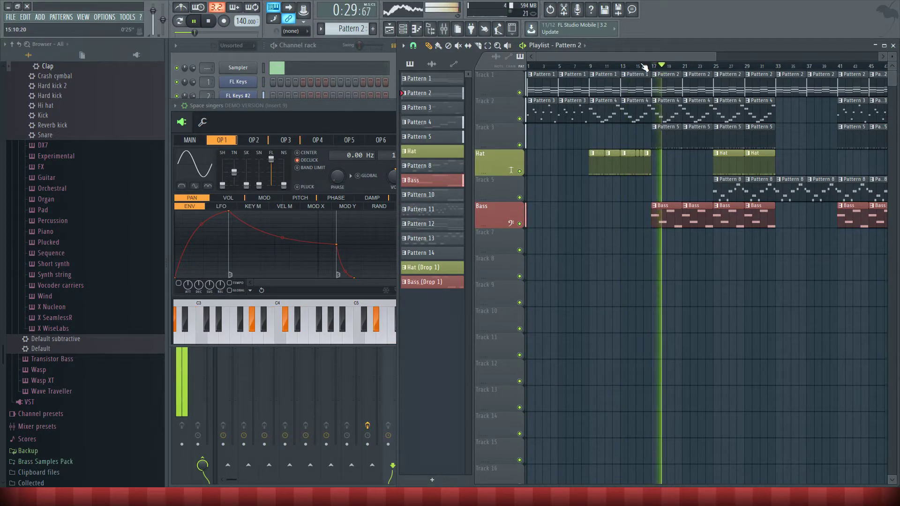
click(637, 67)
click(389, 171)
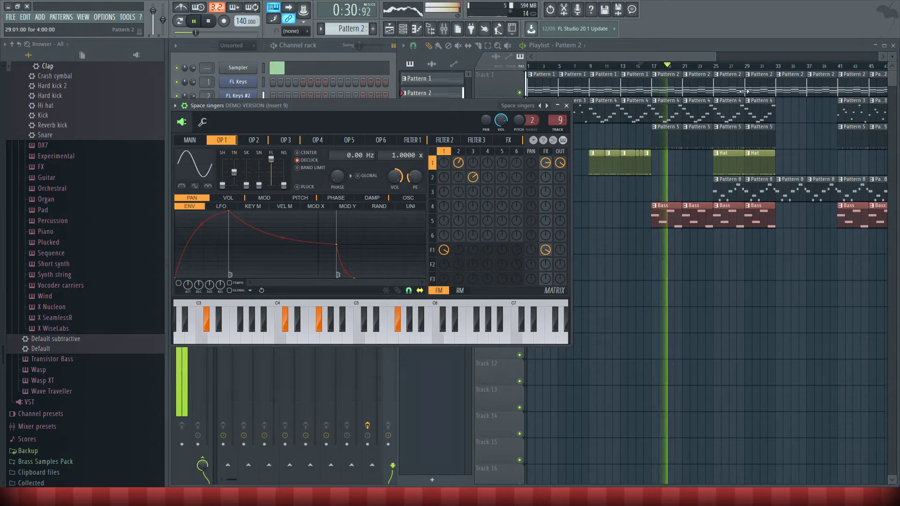
click(707, 60)
click(715, 65)
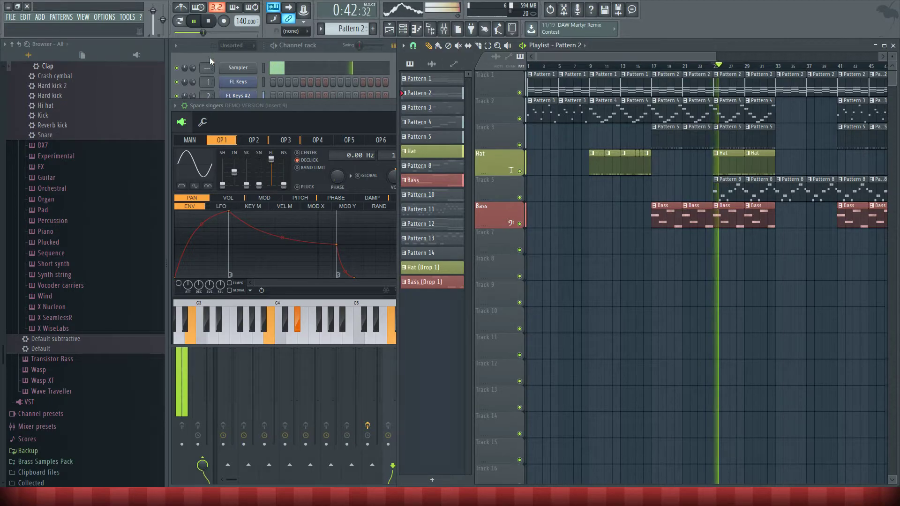
Stop playback, select Pattern 8 and check the Space singers and Sasquatch instruments behind the arrangement clips.
key(space)
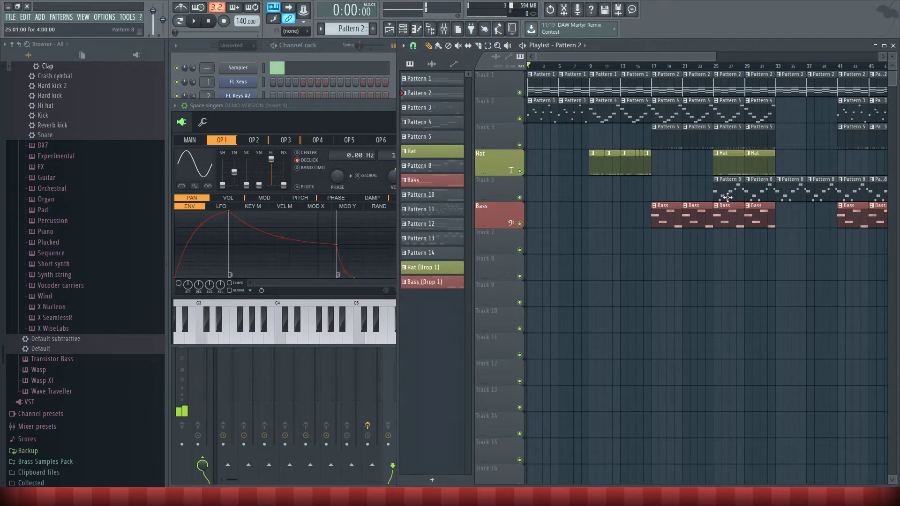
double_click(727, 197)
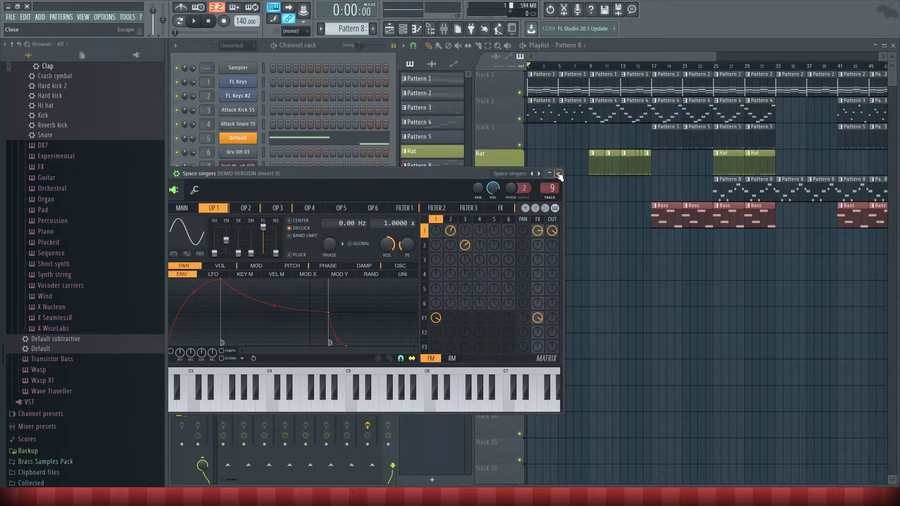
click(559, 174)
double_click(448, 183)
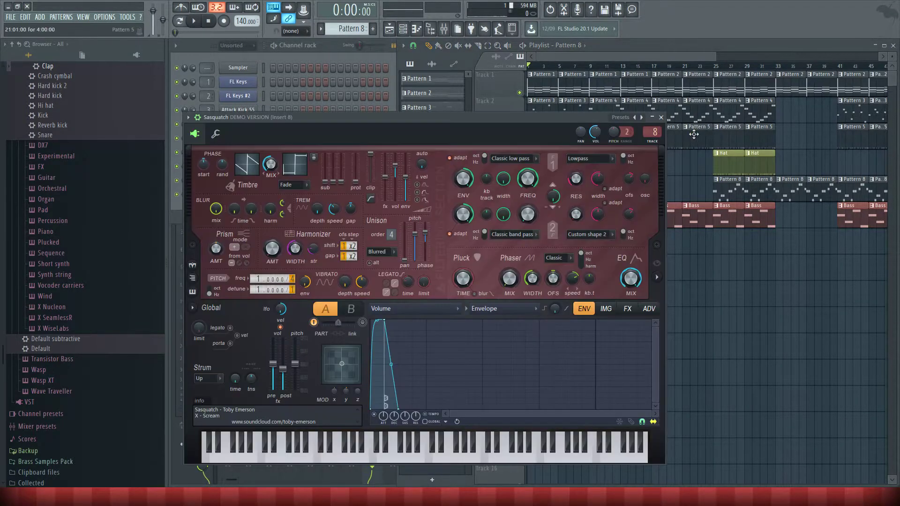
click(661, 118)
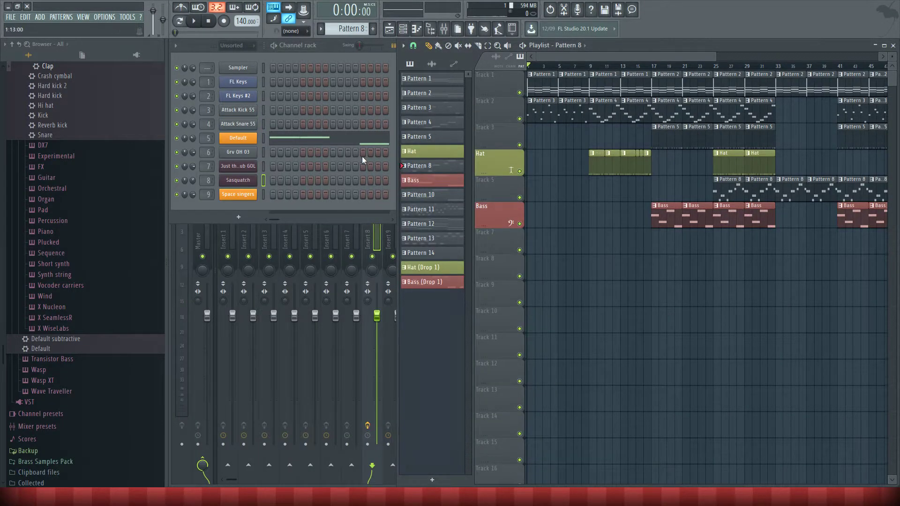
Load the Space singers preset into the Default synth on channel 5 and play Pattern 8 with it.
click(238, 139)
click(270, 130)
mouse_move(281, 139)
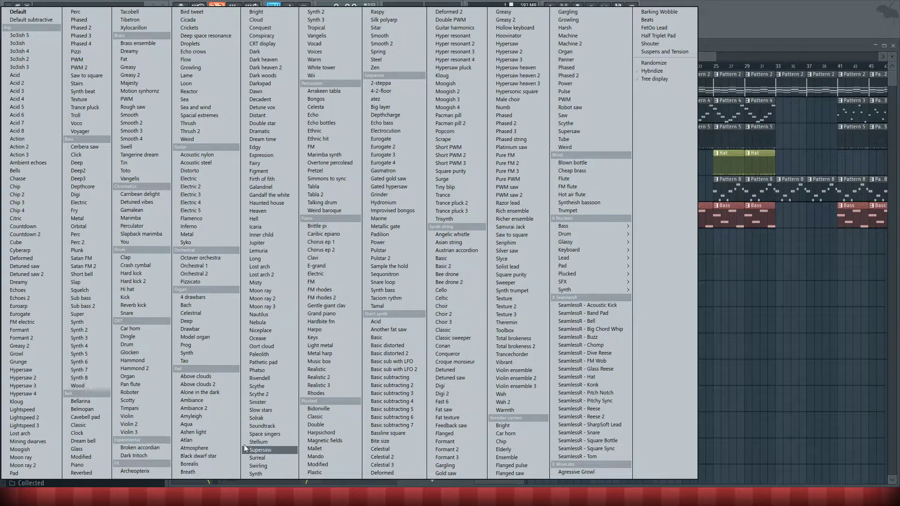
click(264, 434)
key(space)
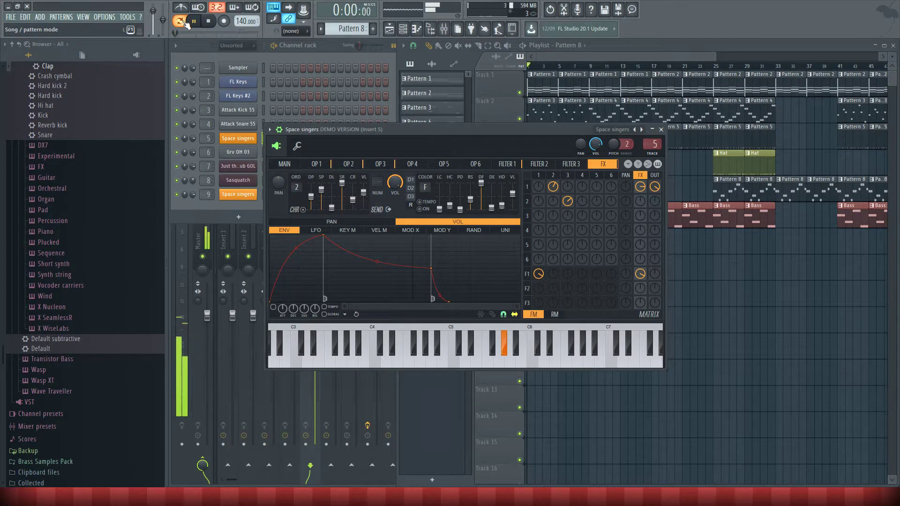
Play the full song arrangement from around bar 25 to hear Space singers in context, and stop playback.
click(183, 22)
key(space)
click(511, 171)
click(713, 66)
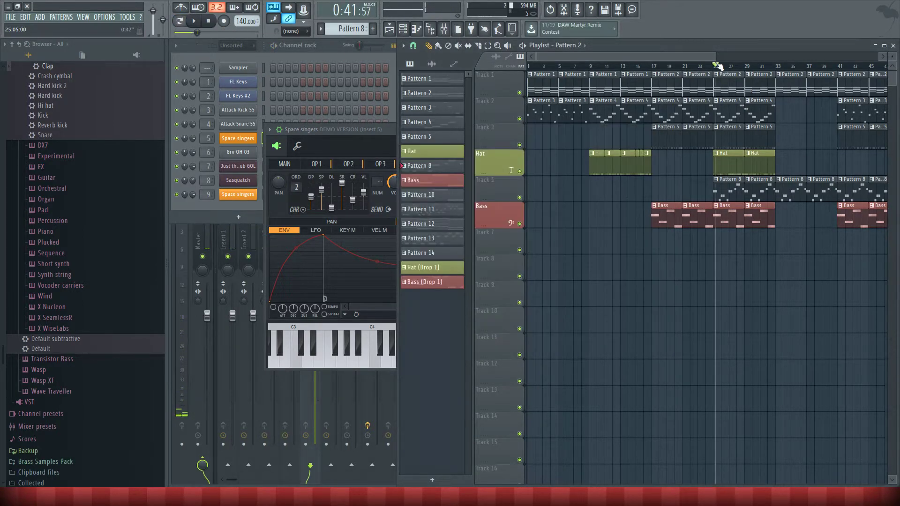
click(702, 64)
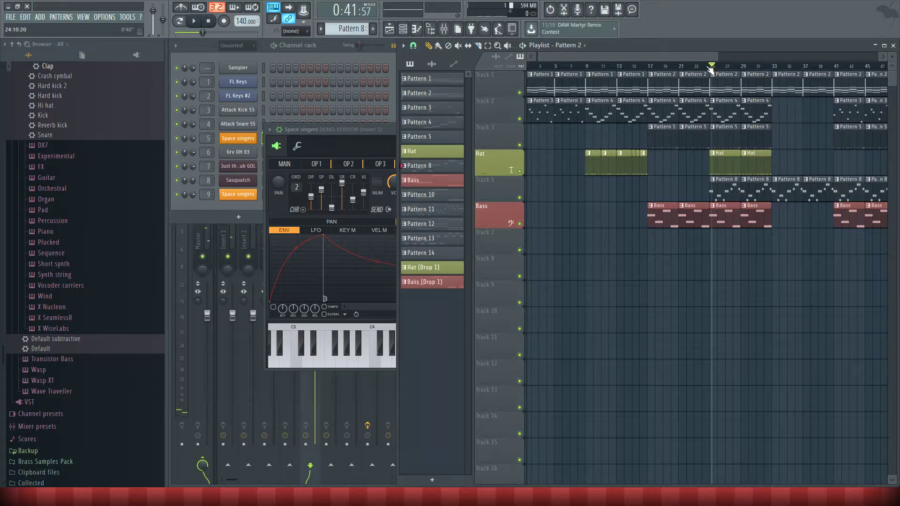
click(194, 22)
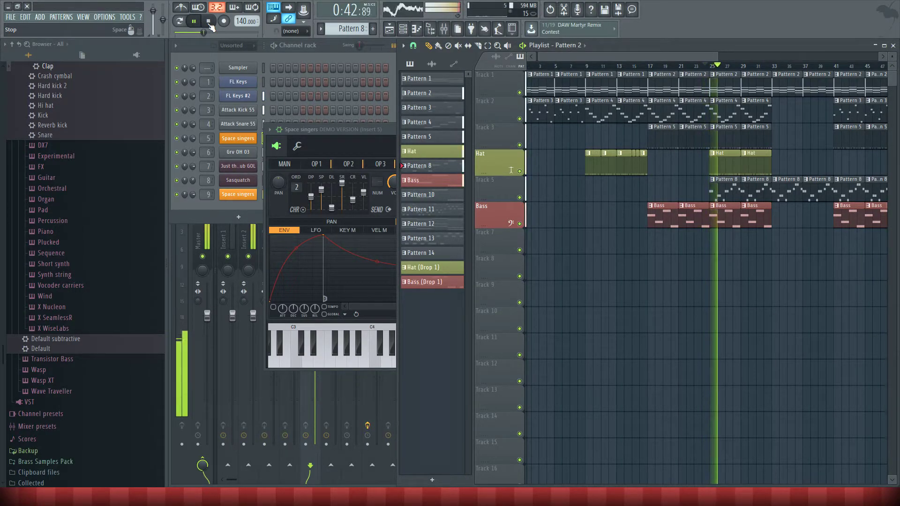
click(209, 22)
click(210, 23)
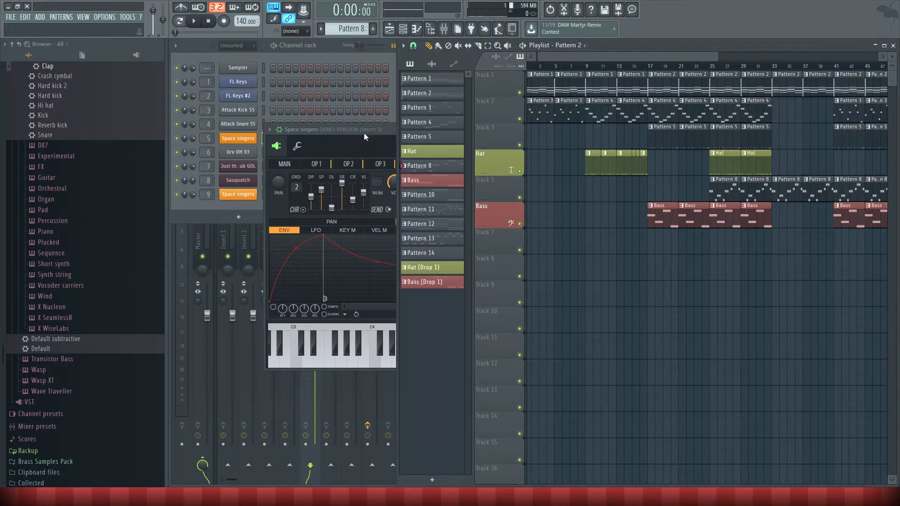
Open the Space singers synth on channel 9 and look through its preset list for alternative sounds.
click(251, 198)
drag(324, 173, 389, 175)
click(232, 175)
mouse_move(247, 184)
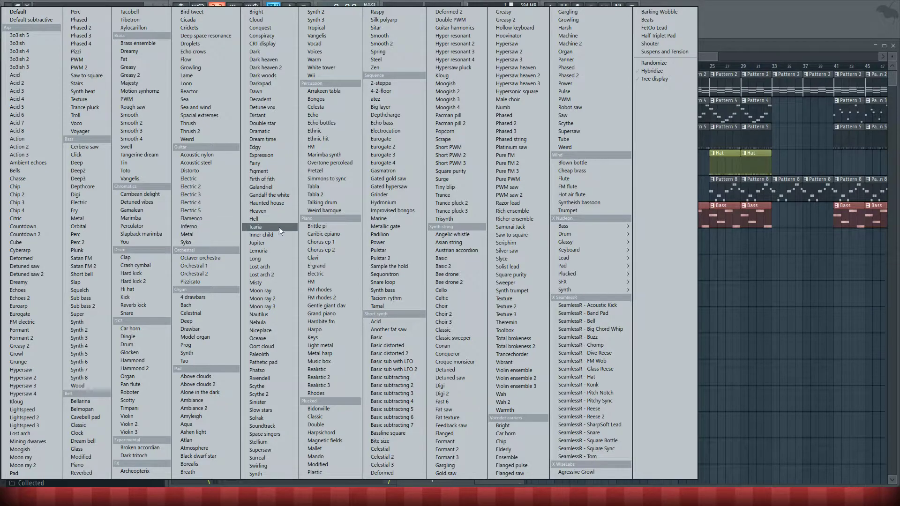
click(567, 115)
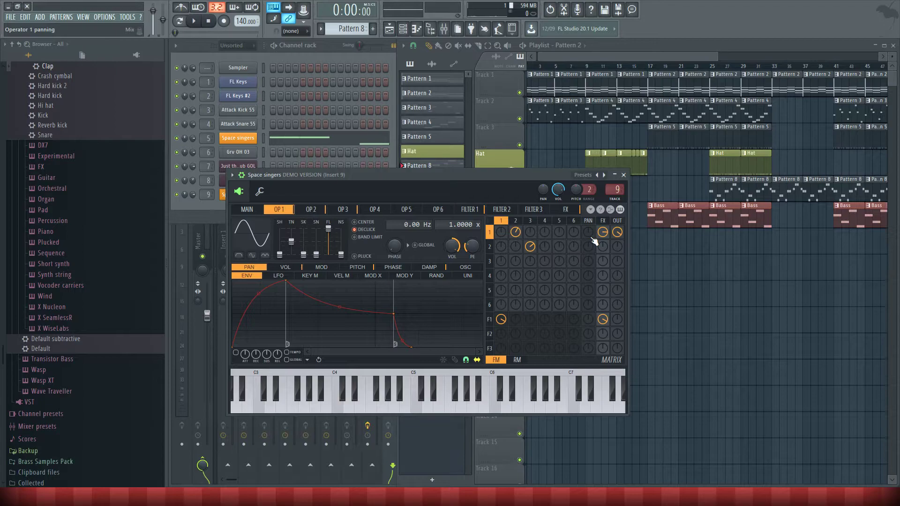
click(232, 174)
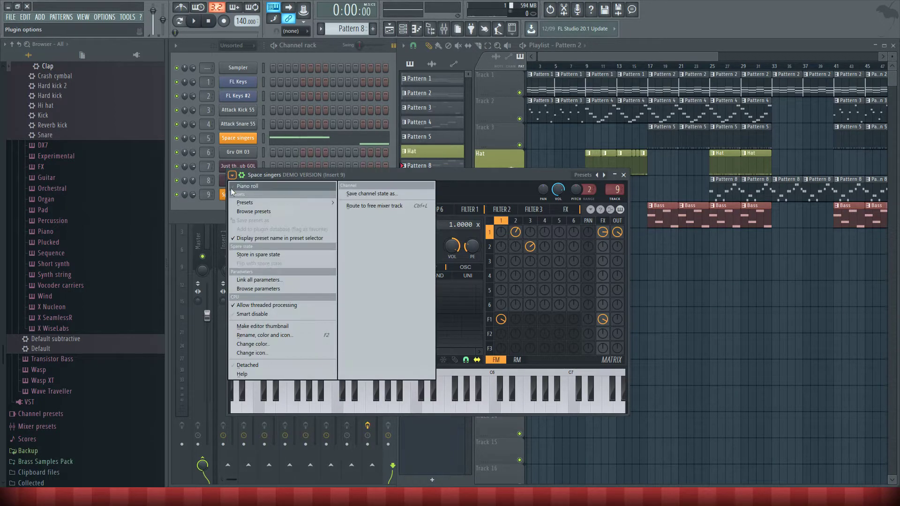
mouse_move(241, 200)
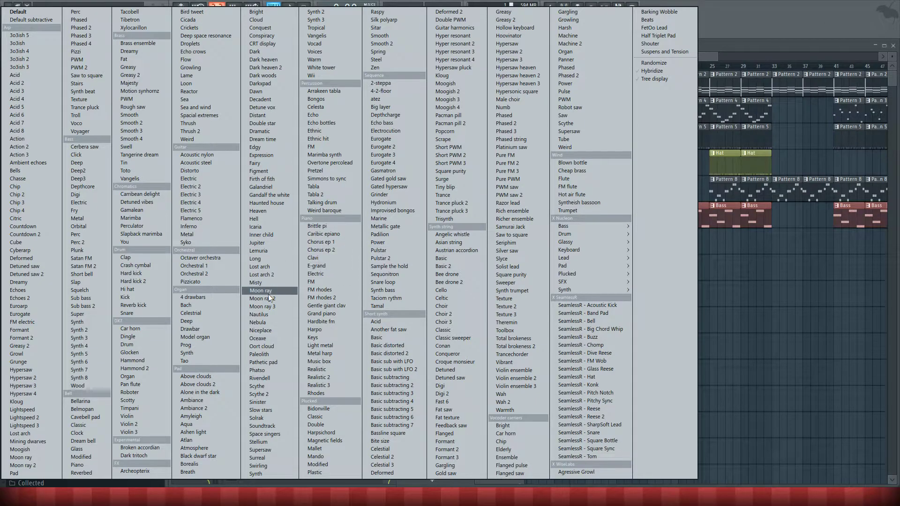
click(567, 12)
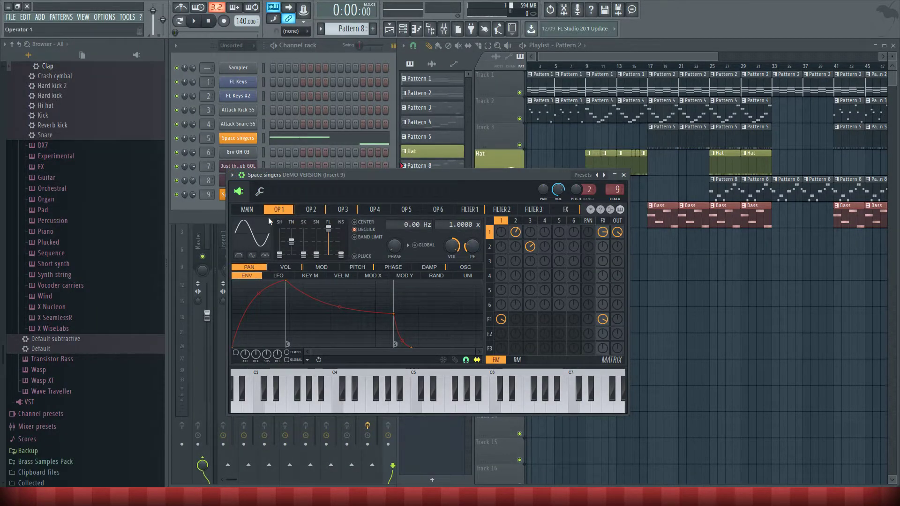
Shape operator 1's volume envelope with a very short attack, and audition it with single notes and Pattern 8.
key(q)
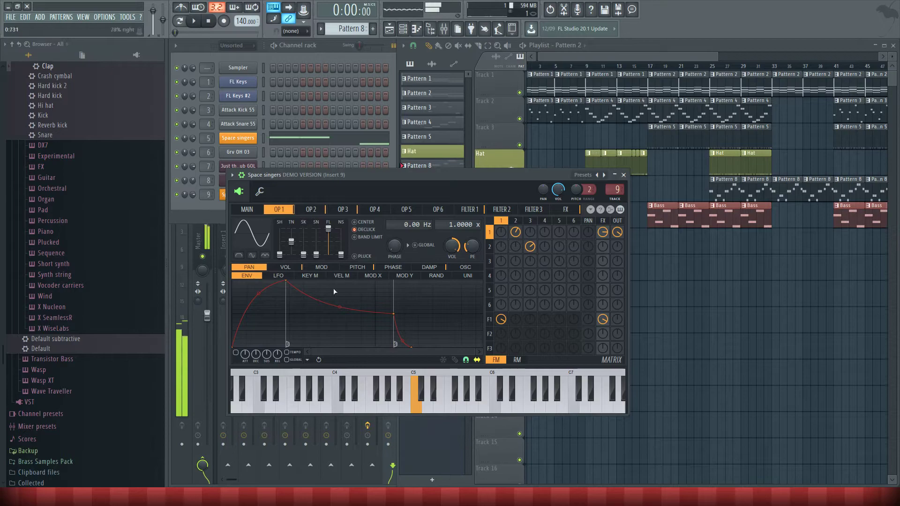
click(285, 267)
click(237, 352)
drag(331, 298, 242, 281)
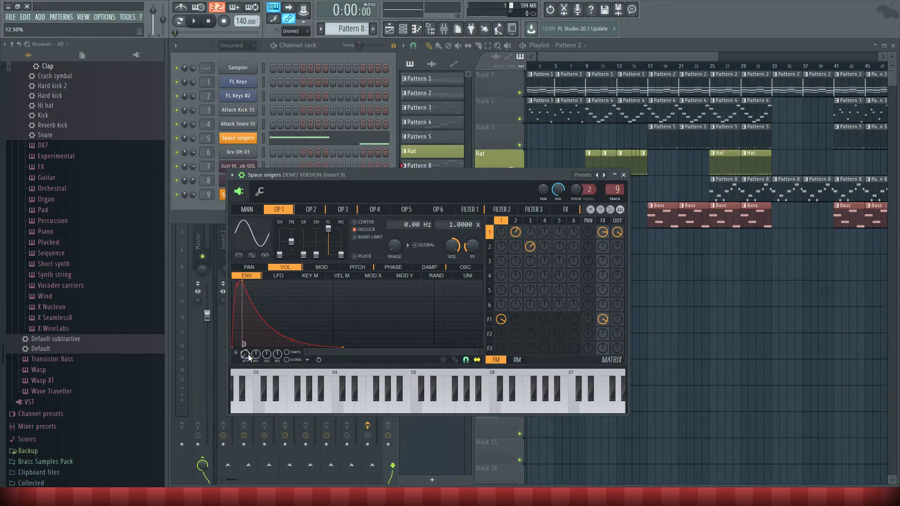
key(z)
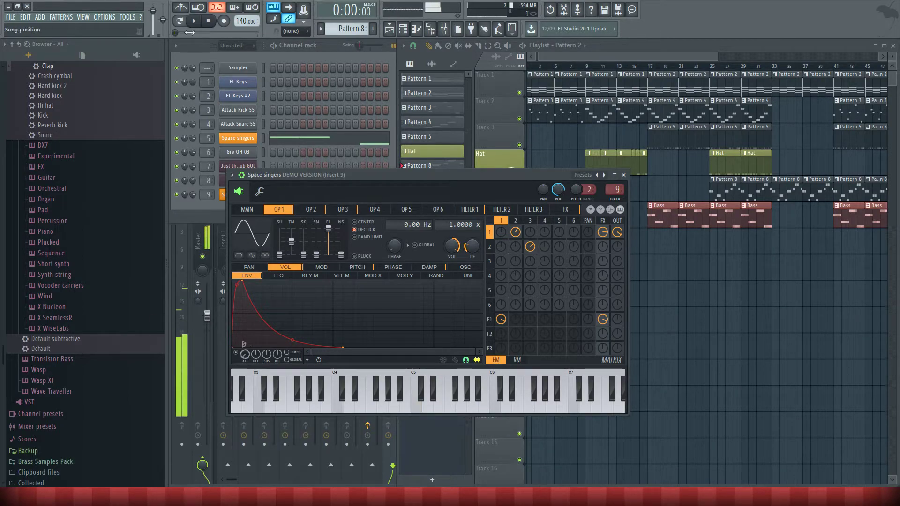
click(194, 21)
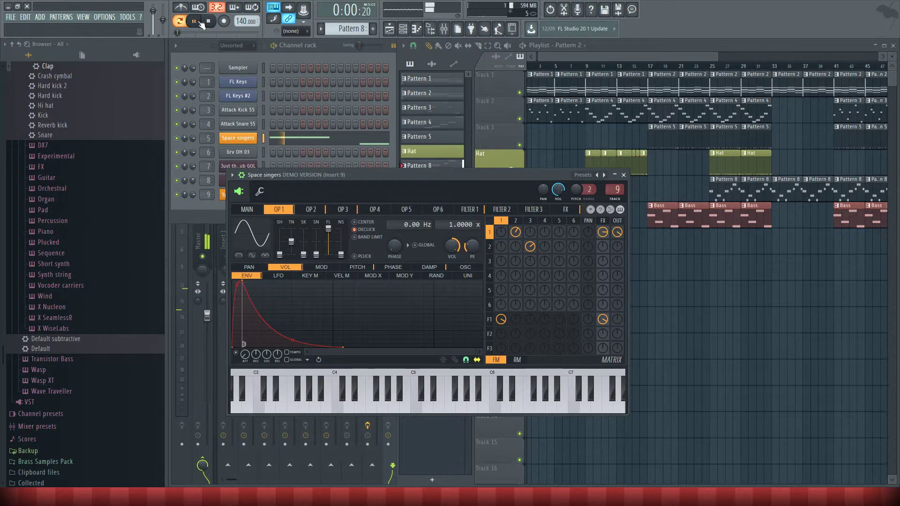
click(210, 22)
Shorten the attack of operator 2's volume envelope and raise its peak to full level.
click(318, 211)
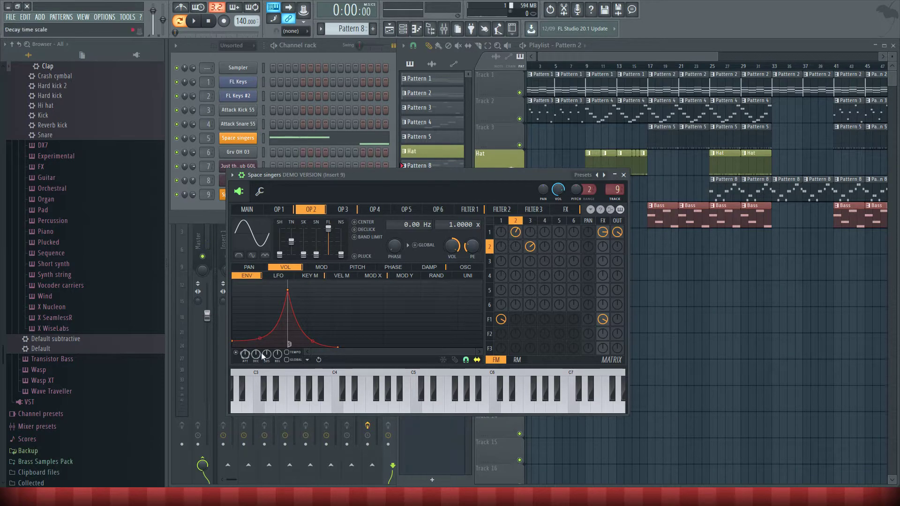
drag(292, 293, 259, 273)
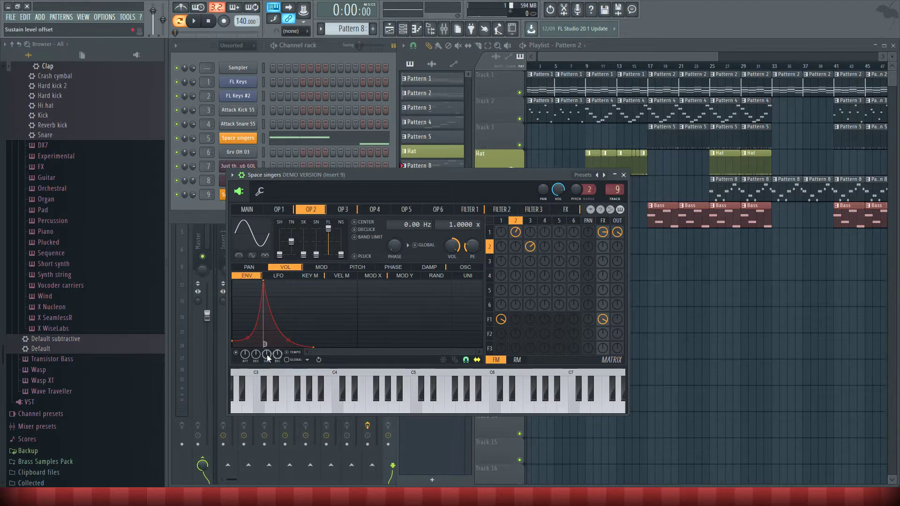
drag(246, 354, 247, 354)
Lengthen operator 3's volume envelope and flatten it to a constant low level while auditioning notes.
click(343, 210)
key(z)
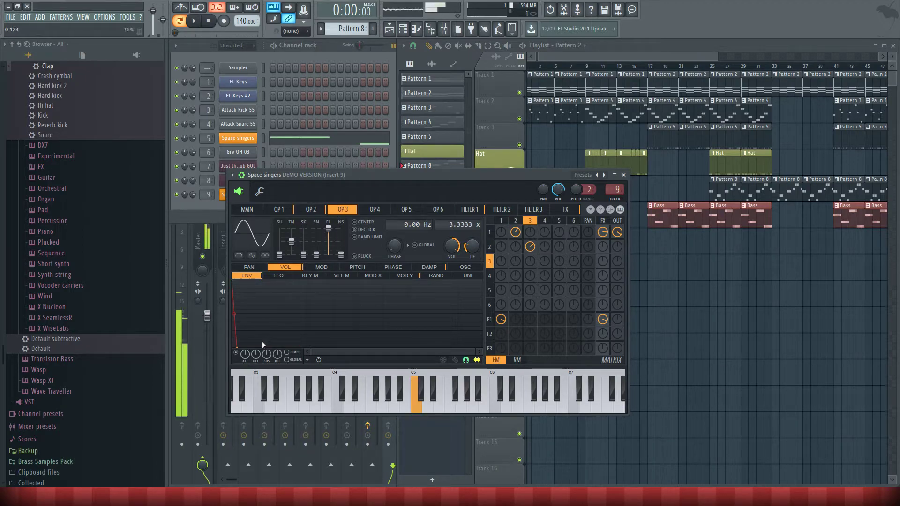
key(z)
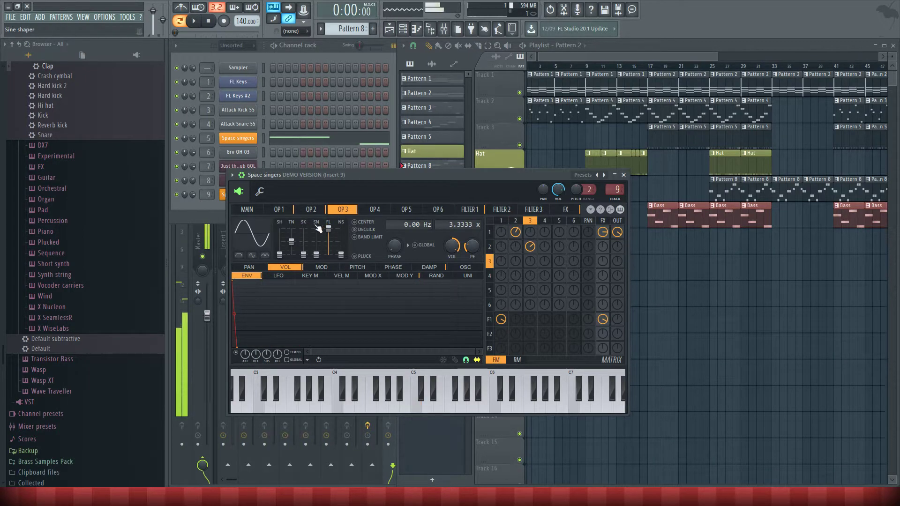
drag(236, 347, 309, 326)
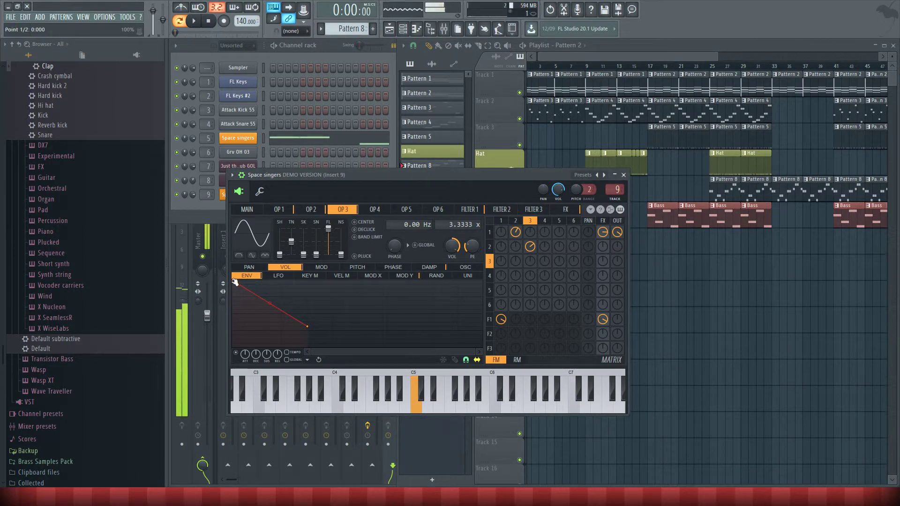
drag(308, 327, 308, 331)
drag(237, 283, 233, 337)
drag(307, 331, 302, 339)
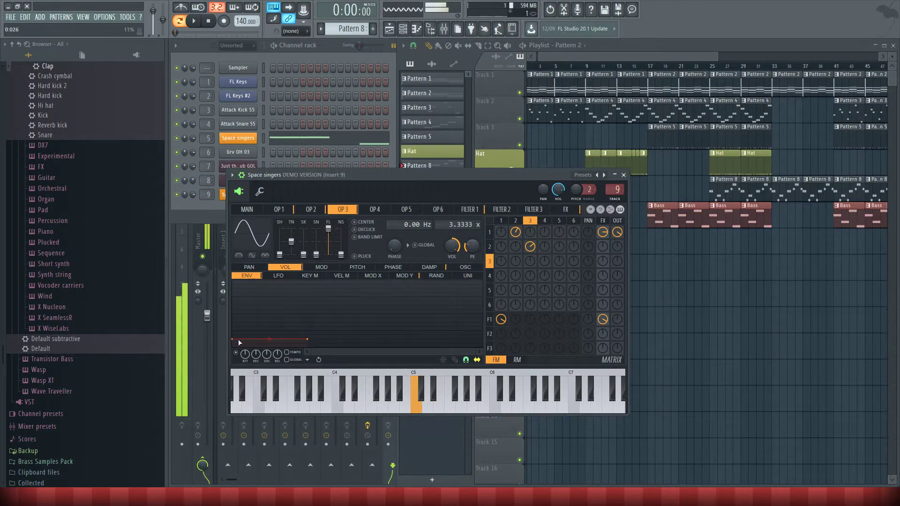
drag(232, 339, 233, 344)
drag(307, 339, 311, 345)
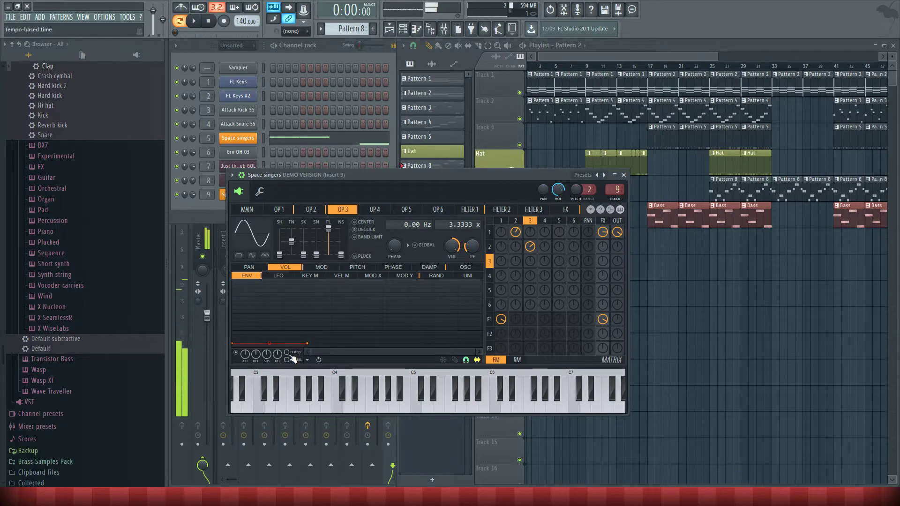
Review the volume envelopes of operators 1 and 3 in the channel 9 Space singers synth.
click(277, 210)
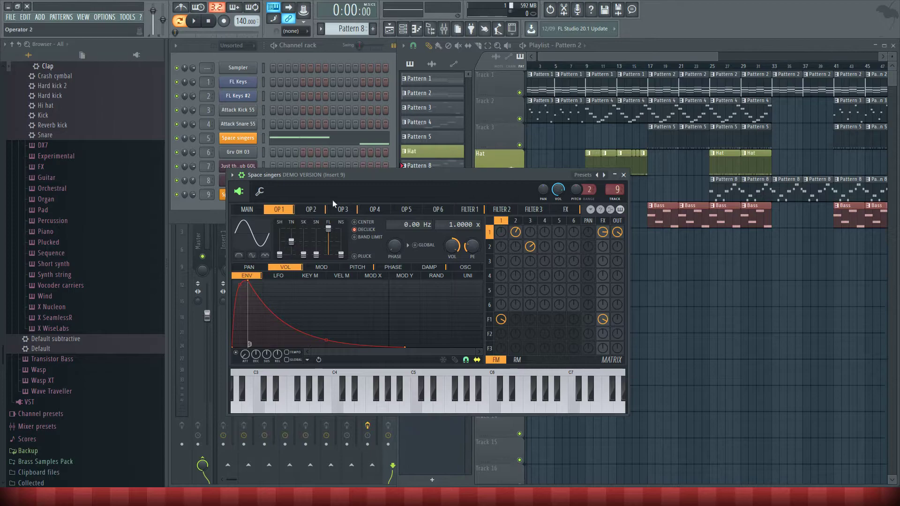
click(684, 65)
click(706, 66)
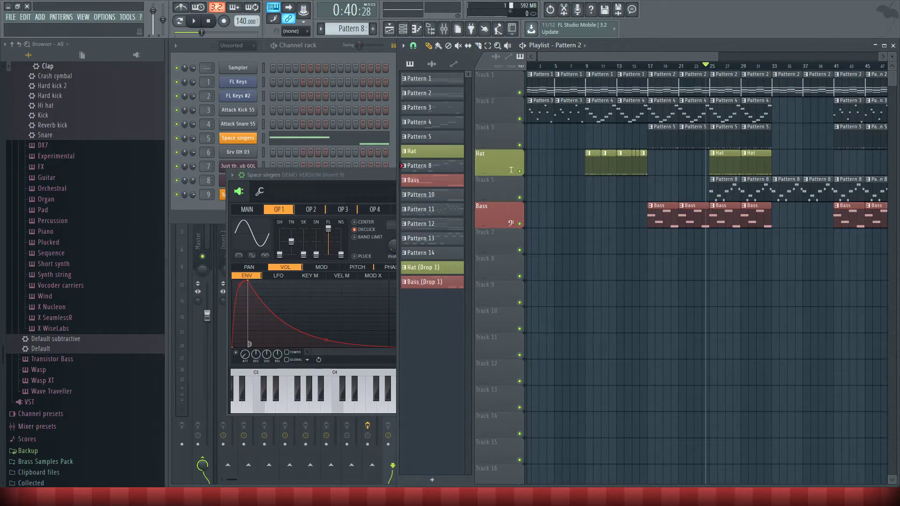
click(361, 178)
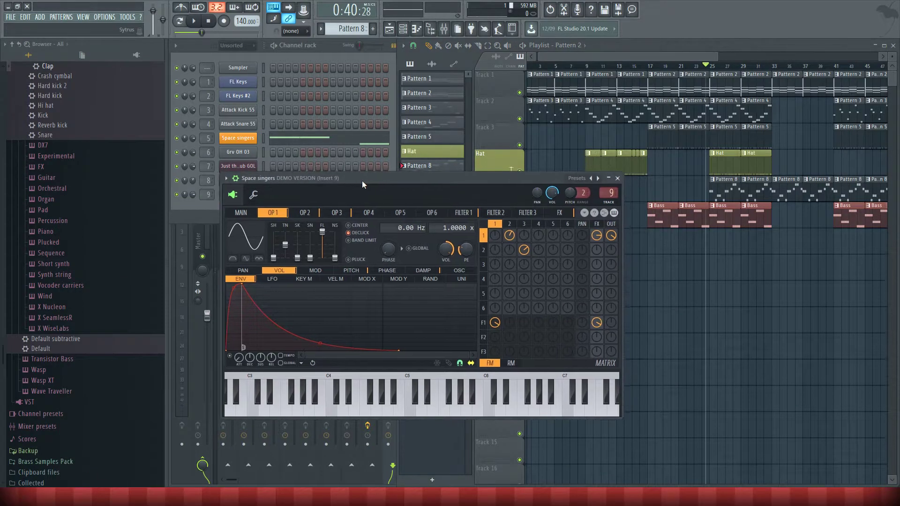
drag(361, 177, 361, 176)
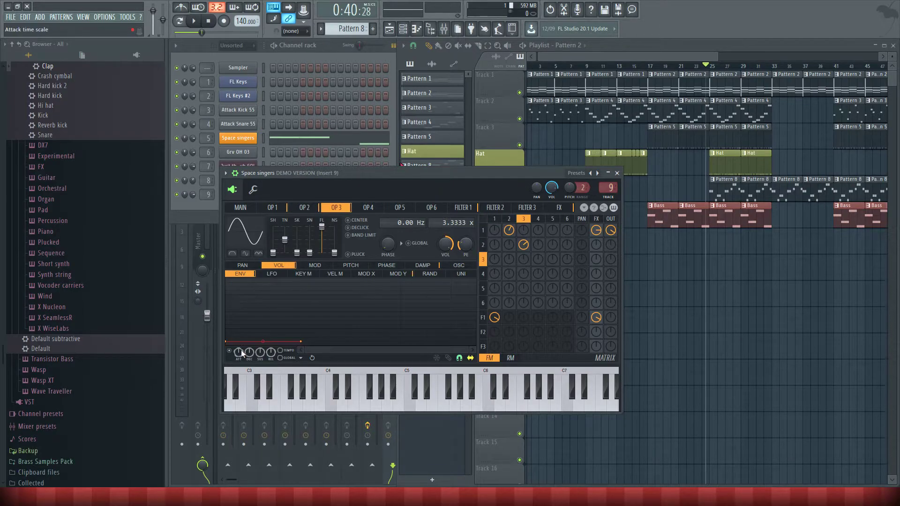
Close the synth, select Pattern 2 and play the arrangement from bar 17 with the edited sound.
click(617, 173)
double_click(693, 72)
drag(679, 67, 646, 68)
click(195, 23)
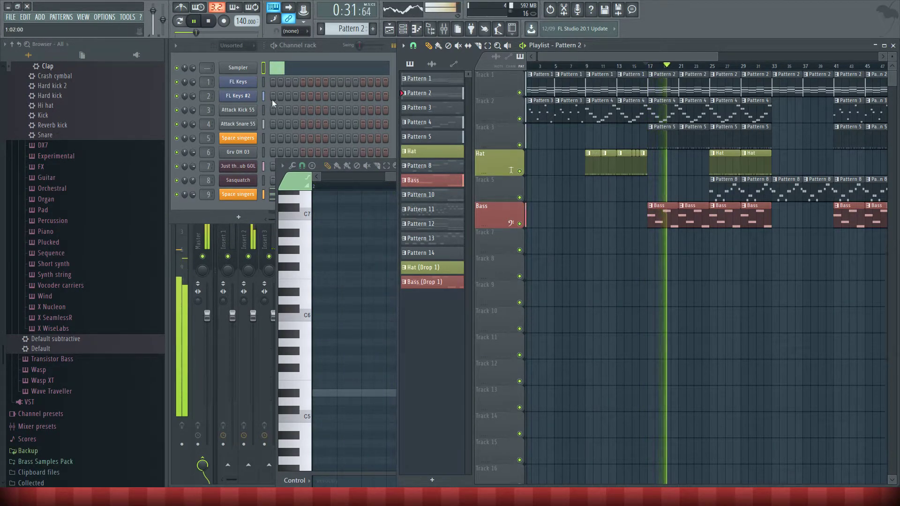
key(space)
Audition a note on the channel 9 Space singers synth, close it and bring up Pattern 2's piano roll.
click(238, 138)
click(334, 406)
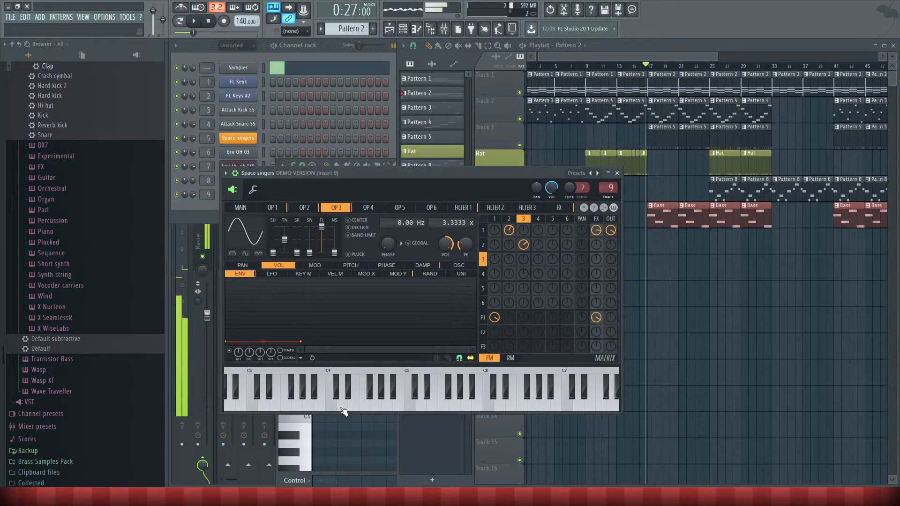
click(617, 173)
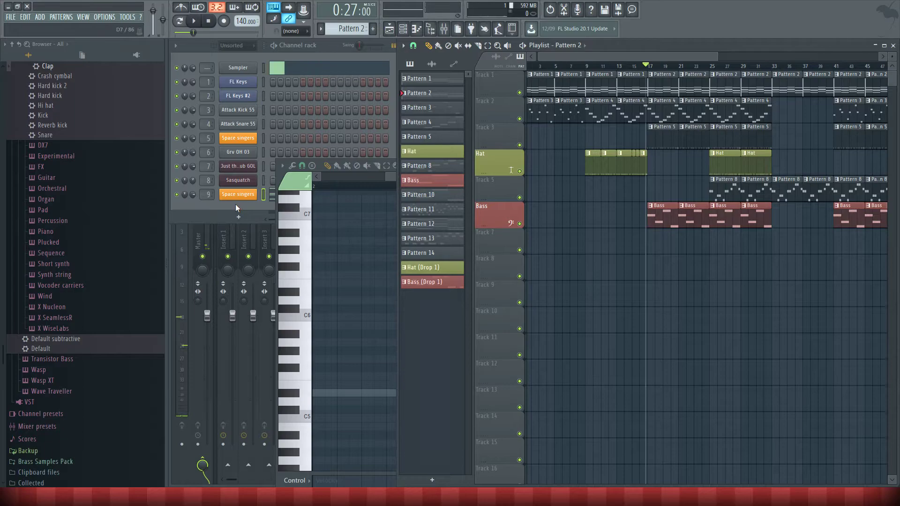
key(F7)
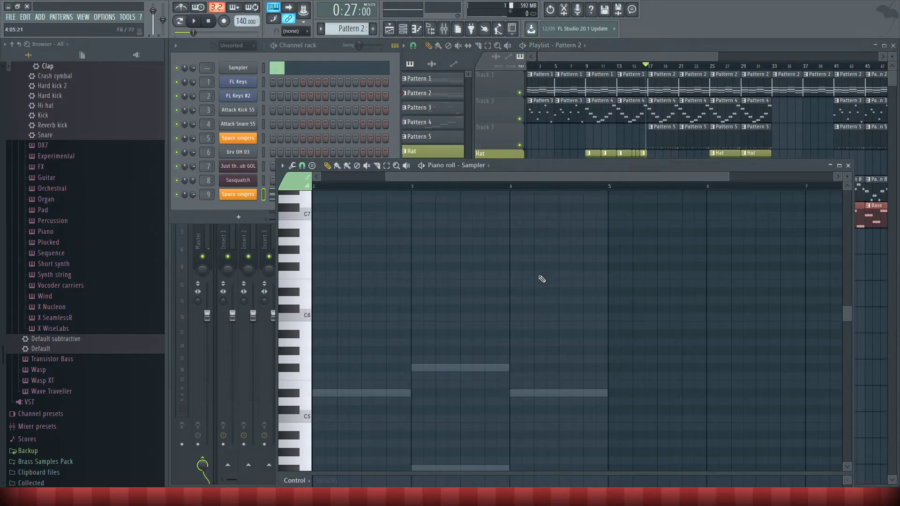
Close the piano roll, open the channel 5 Space singers synth, and reshape operator 3's volume envelope into a very low, flat curve.
click(843, 165)
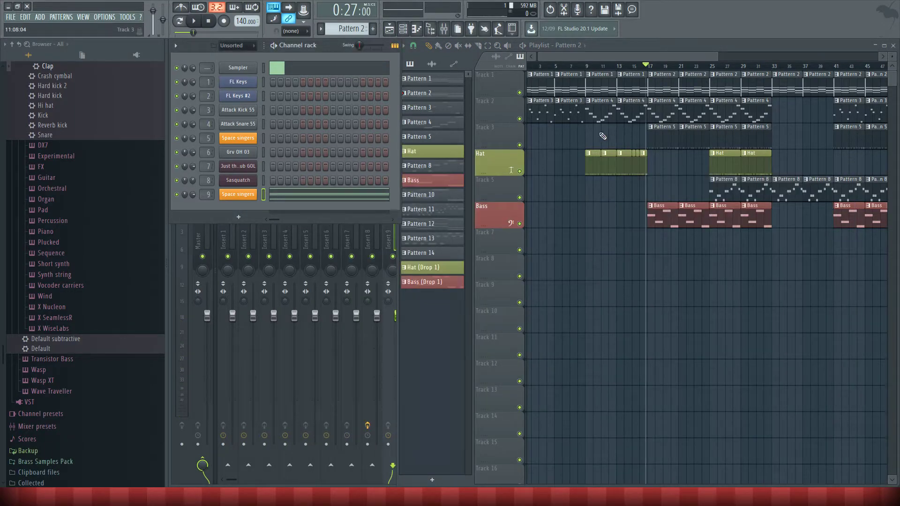
click(238, 138)
click(378, 164)
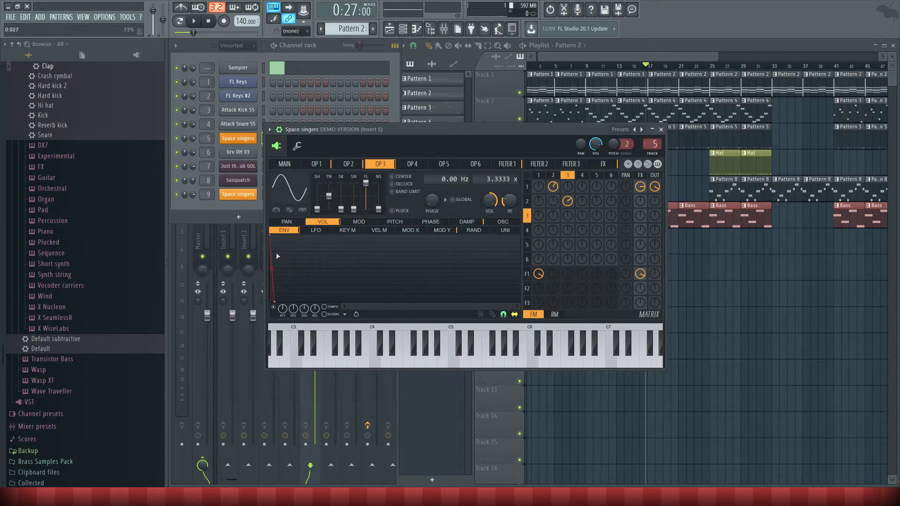
drag(277, 304, 318, 301)
drag(269, 238, 272, 299)
Shorten the attack of the volume envelopes of operators 1 and 2 and raise both peaks to full level.
click(317, 163)
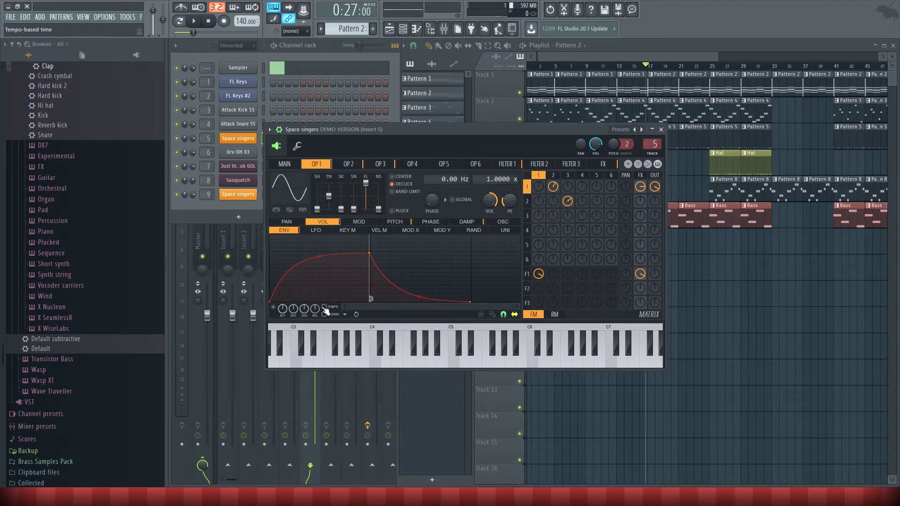
drag(370, 254, 282, 236)
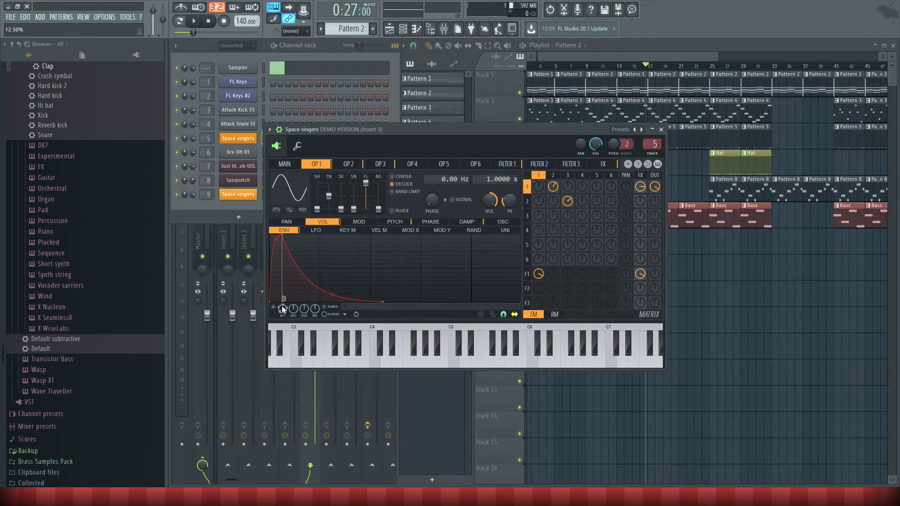
click(348, 165)
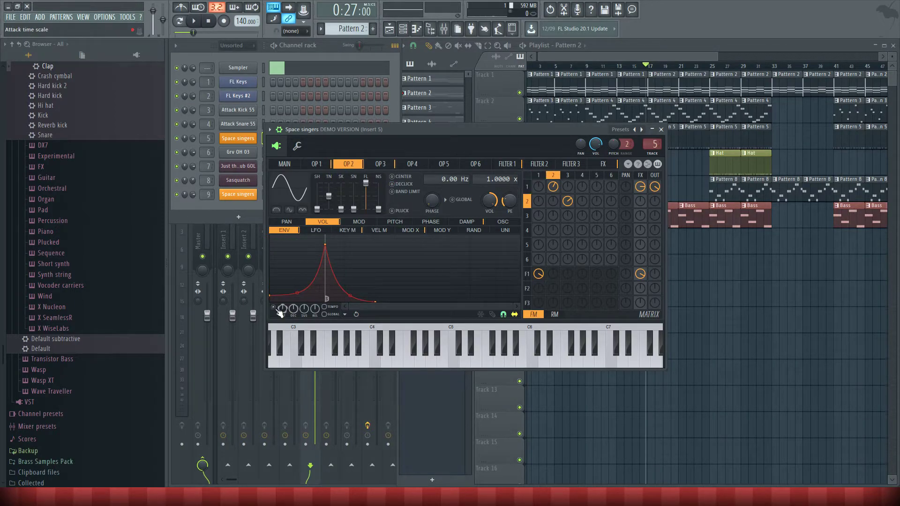
drag(323, 252, 323, 216)
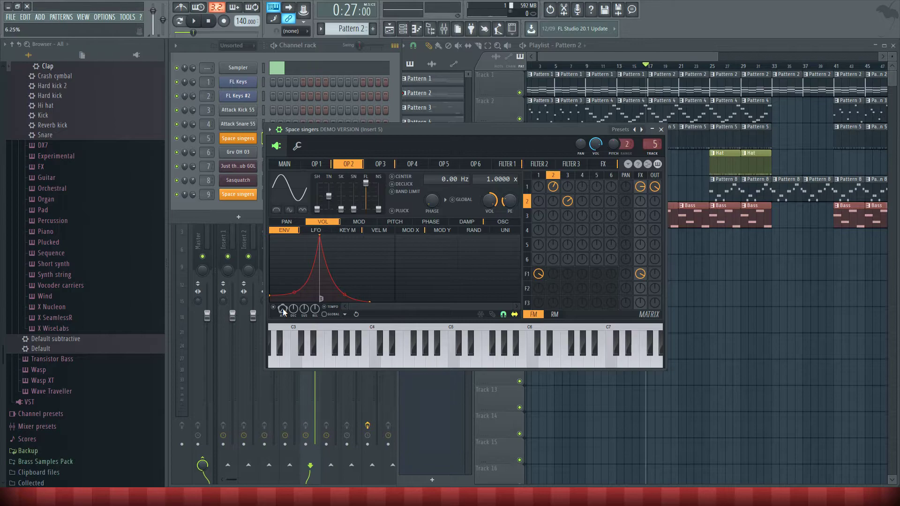
drag(320, 235, 308, 226)
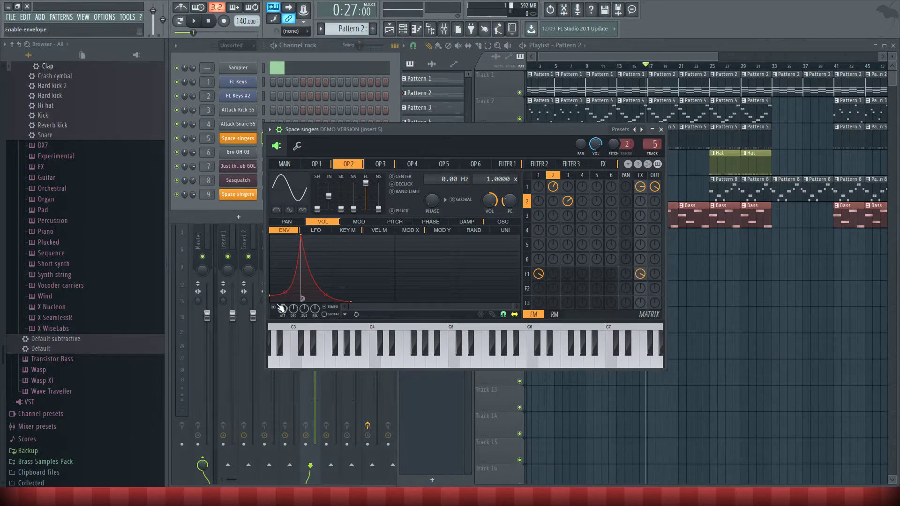
Check operator 3's volume envelope, audition several notes of the edited Space singers sound, and close the synth window.
click(380, 164)
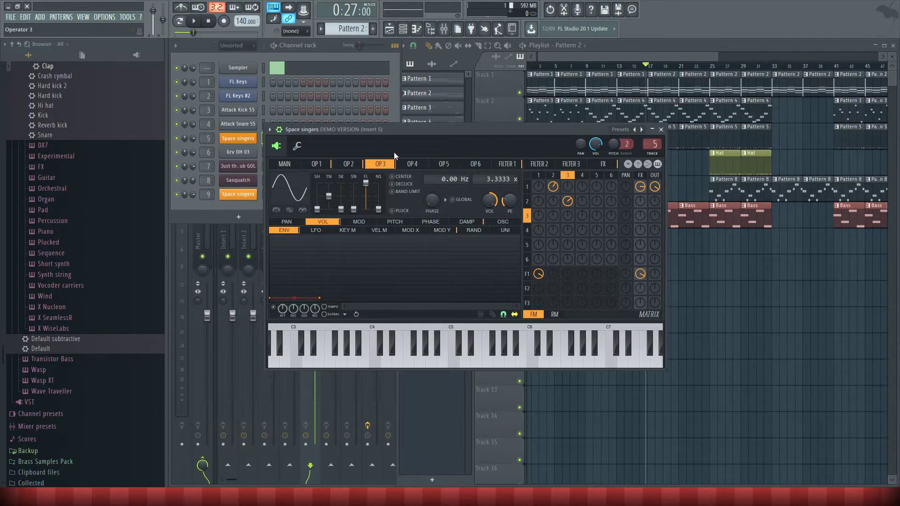
click(395, 334)
click(421, 349)
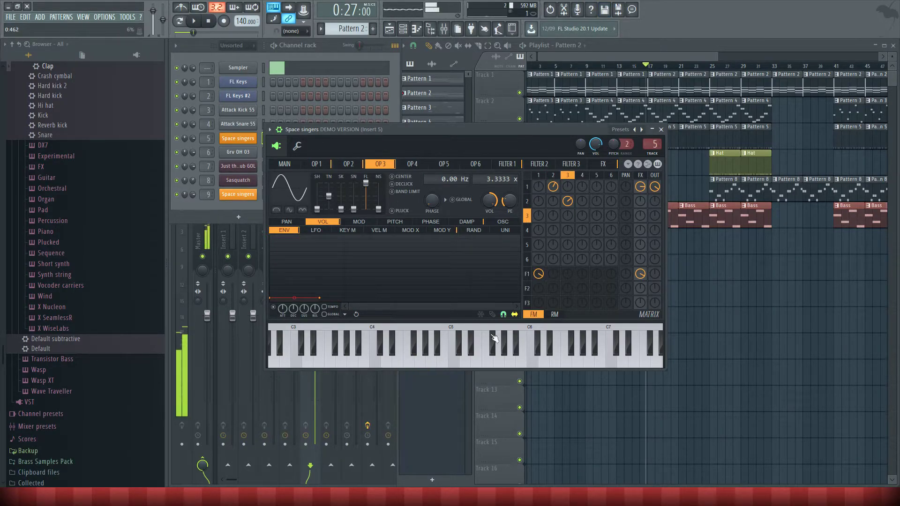
click(441, 358)
click(462, 357)
click(661, 130)
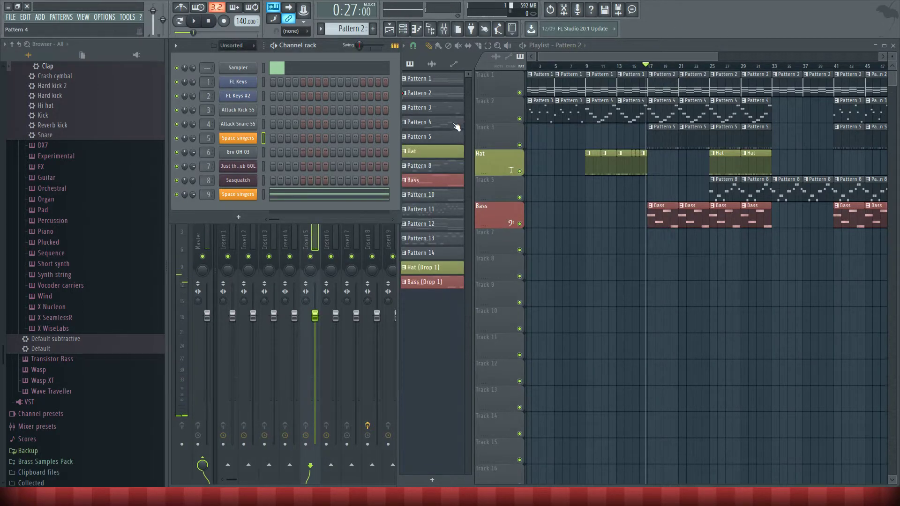
Load the Double star pad preset into the channel 9 Space singers synth and audition a note.
click(244, 196)
click(239, 207)
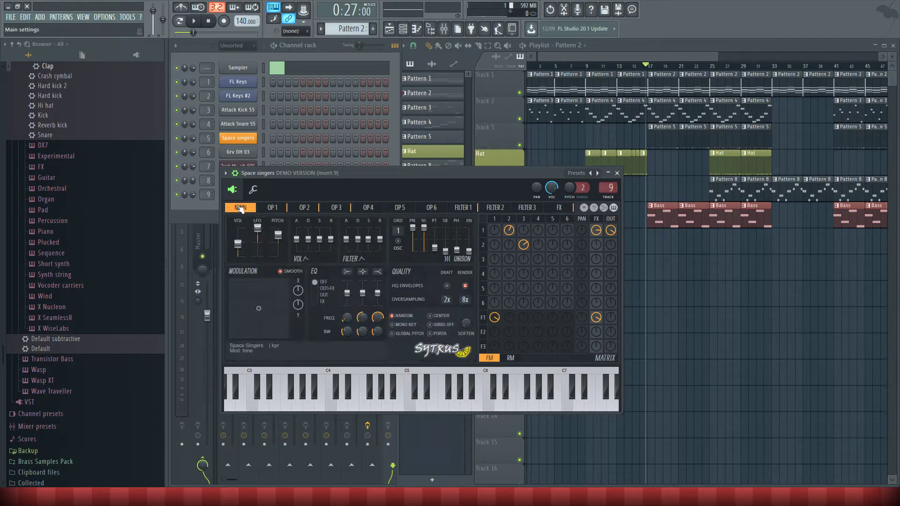
click(234, 173)
mouse_move(238, 202)
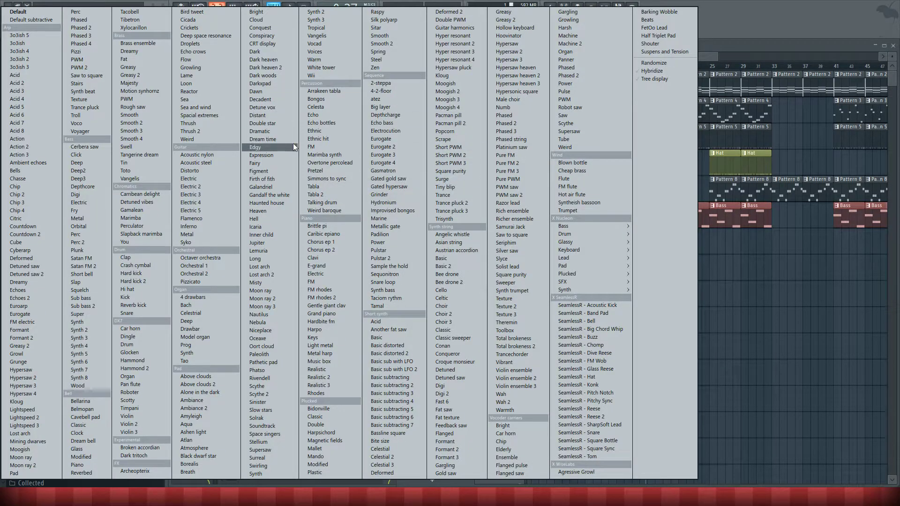
click(262, 123)
click(294, 400)
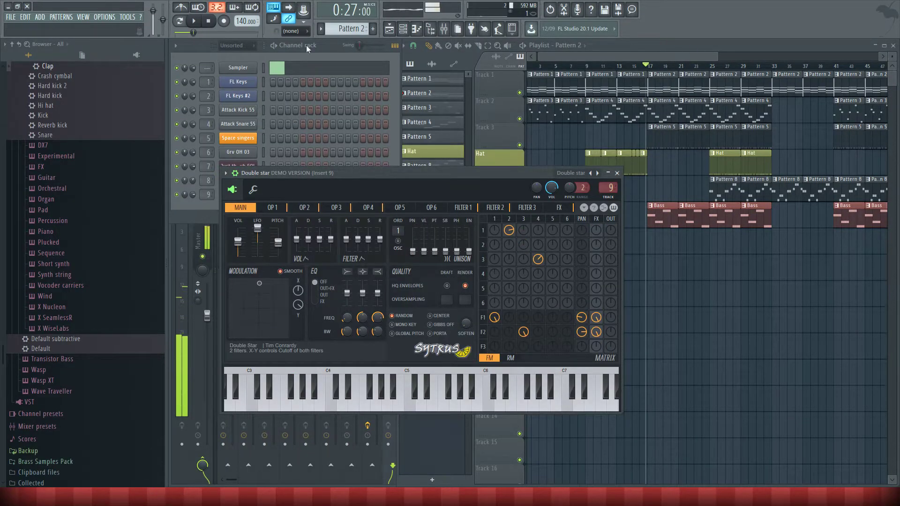
Play the arrangement from about bar 17 to hear the Double star sound, stop playback, and close the synth window.
click(206, 22)
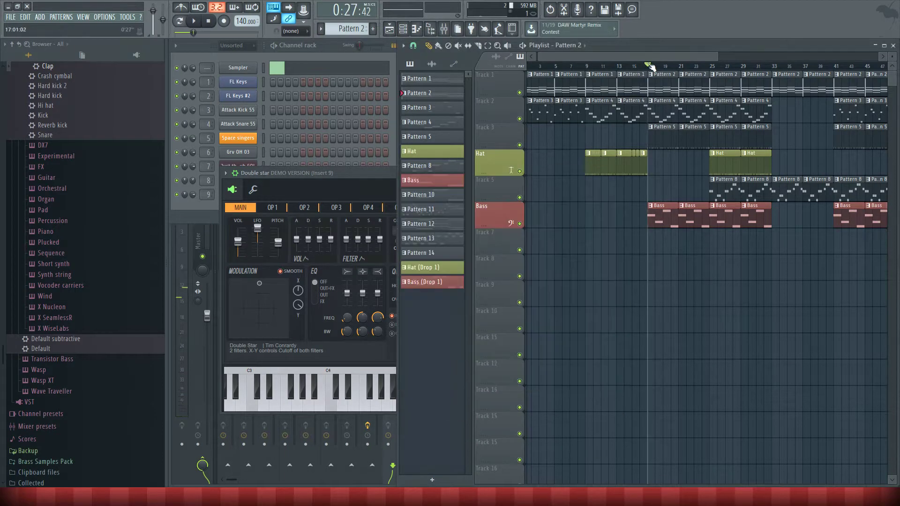
click(194, 22)
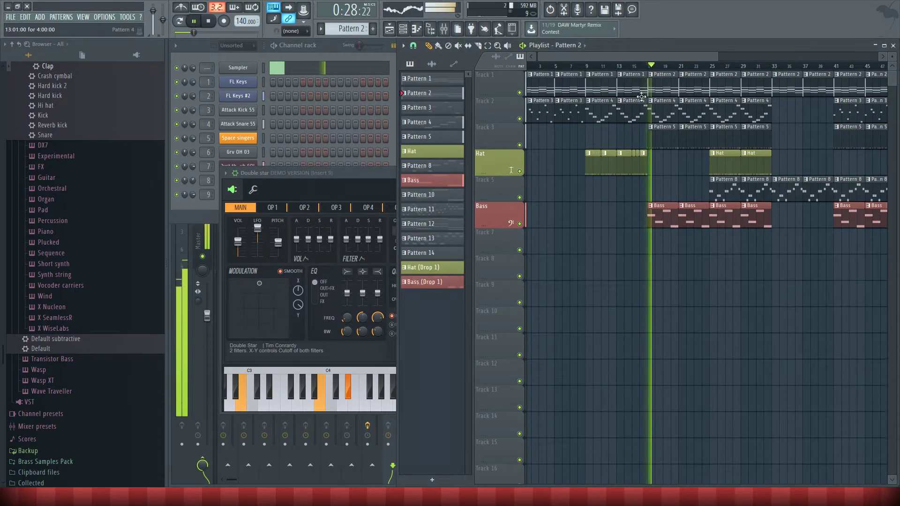
key(space)
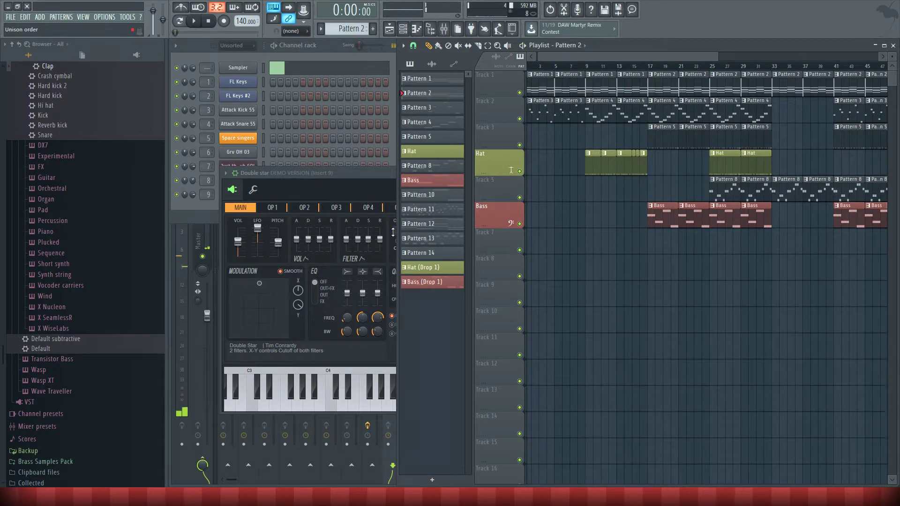
click(653, 69)
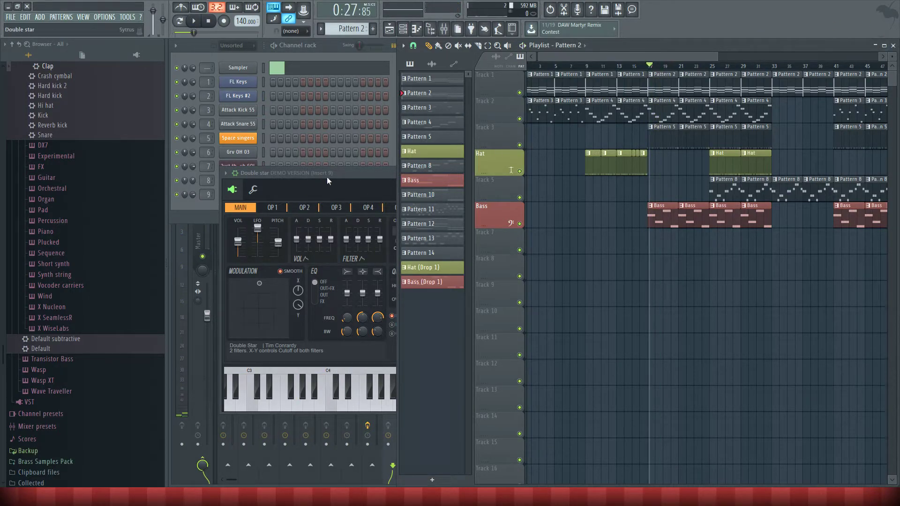
click(328, 180)
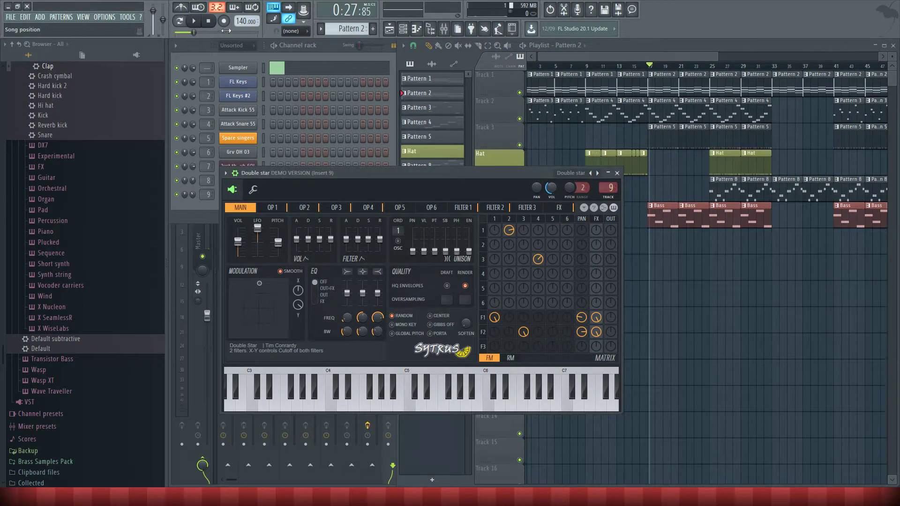
key(space)
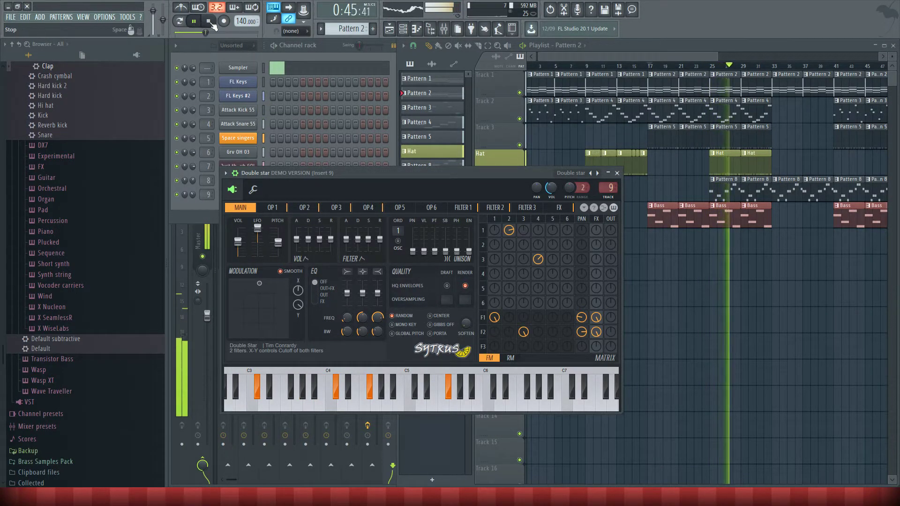
click(208, 20)
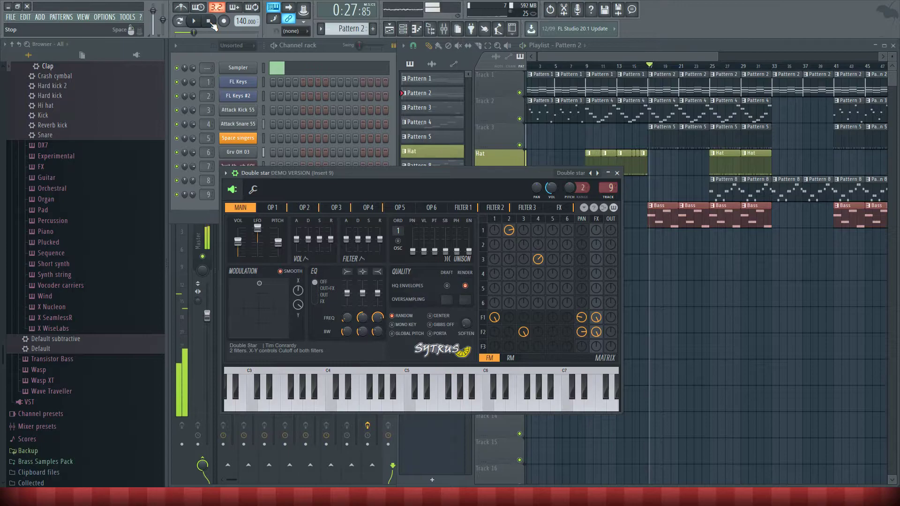
click(608, 174)
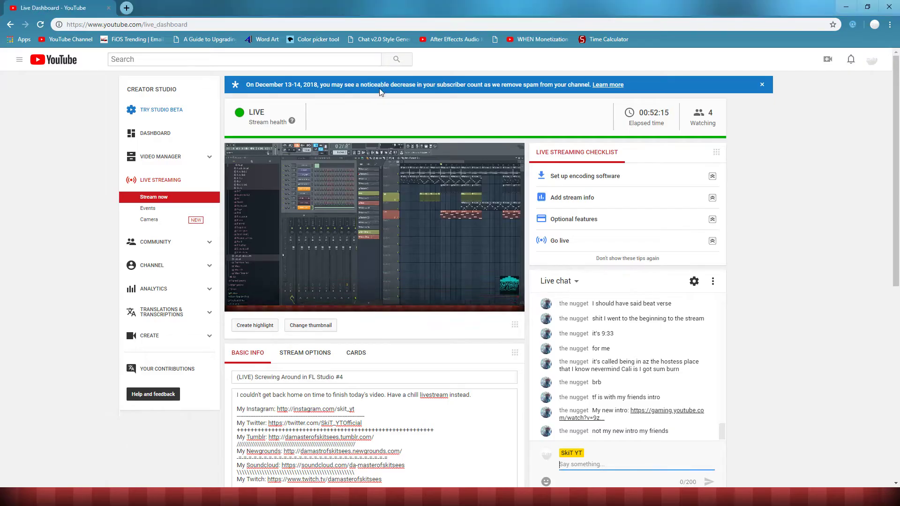
Switch to the YouTube live dashboard, watch the "My new intro" video linked in the live chat, and close its tab.
click(128, 442)
click(688, 414)
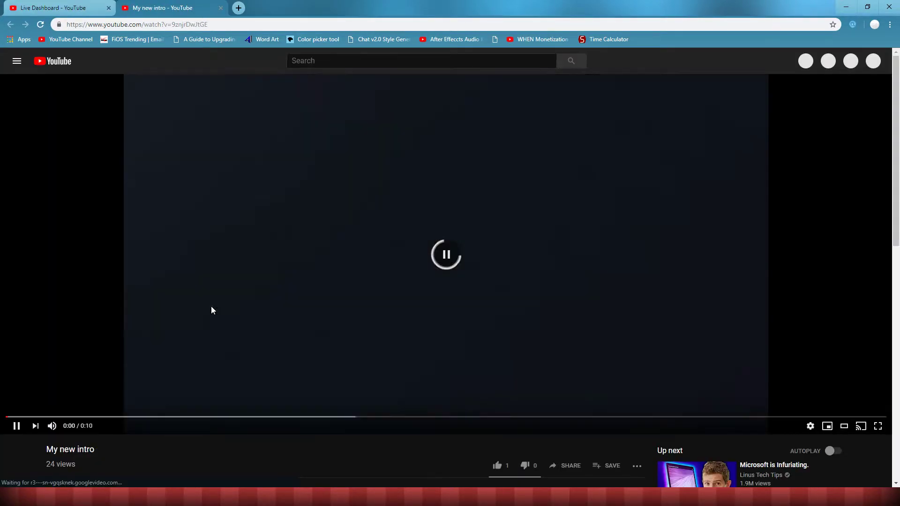
click(16, 426)
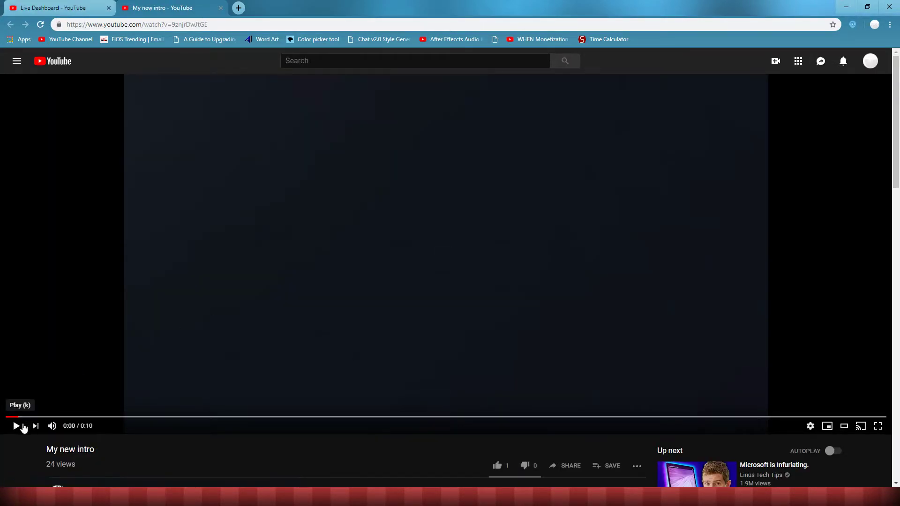
click(223, 297)
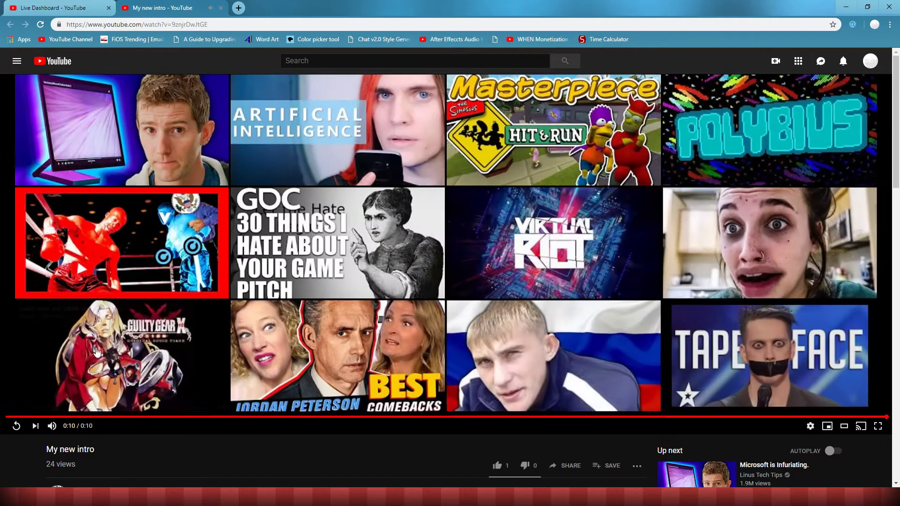
scroll(1, 298, down, 4)
scroll(3, 286, up, 4)
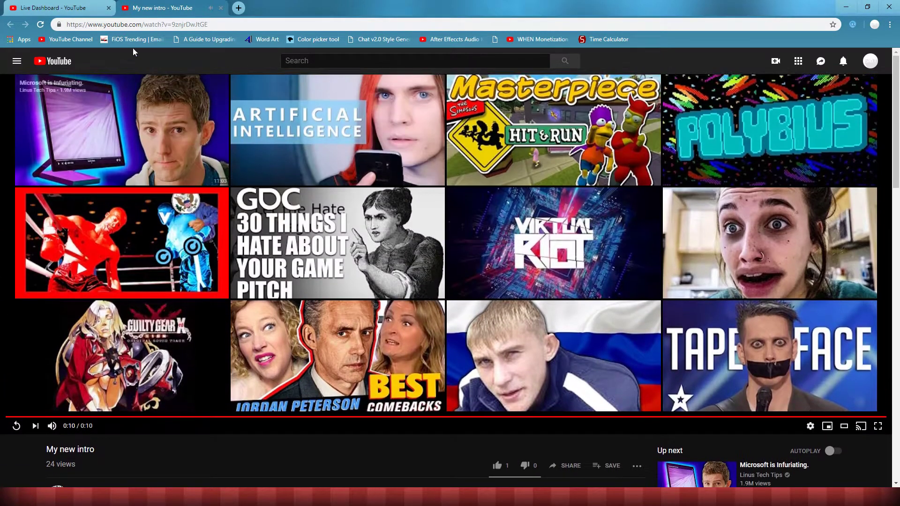
click(220, 8)
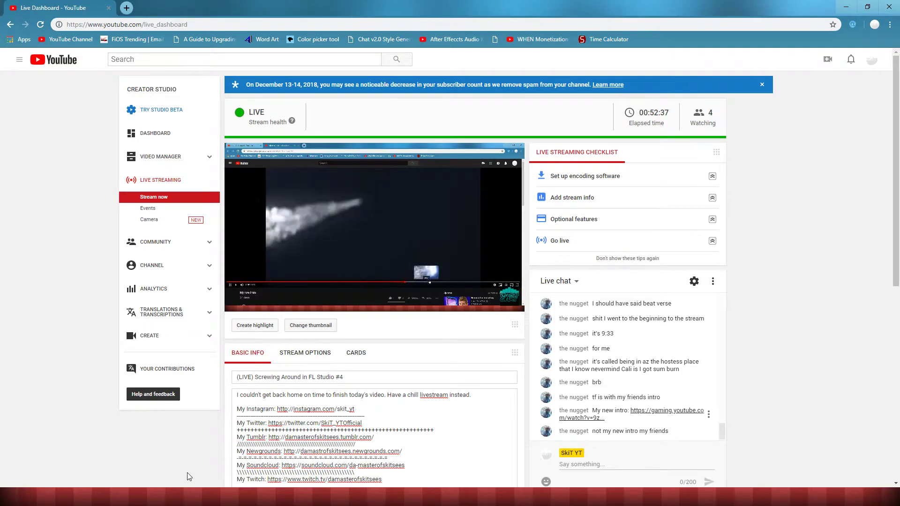
Return to FL Studio and play the arrangement briefly from about bar 25.
key(alt+Tab)
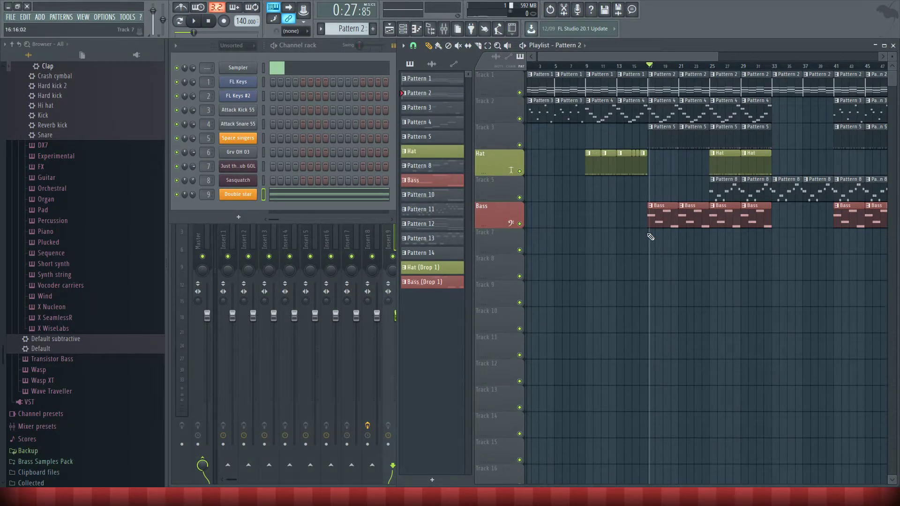
scroll(647, 232, right, 4)
click(587, 65)
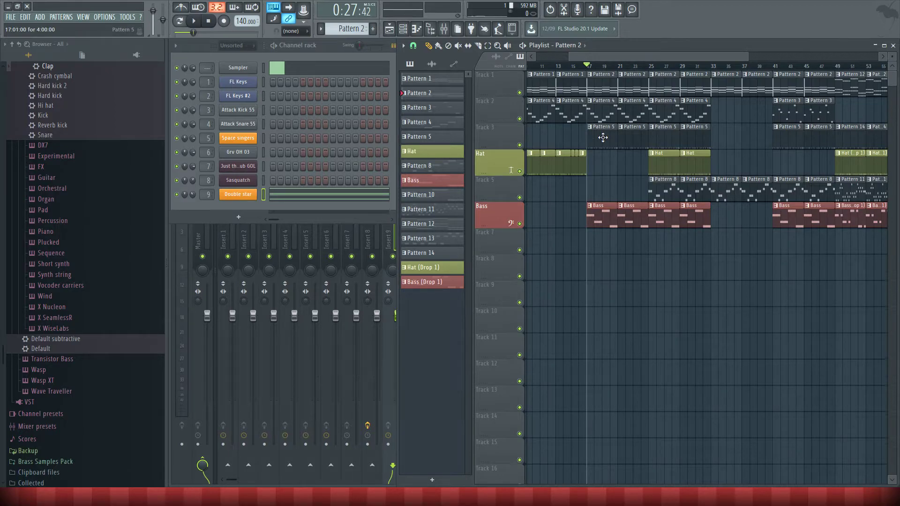
click(657, 66)
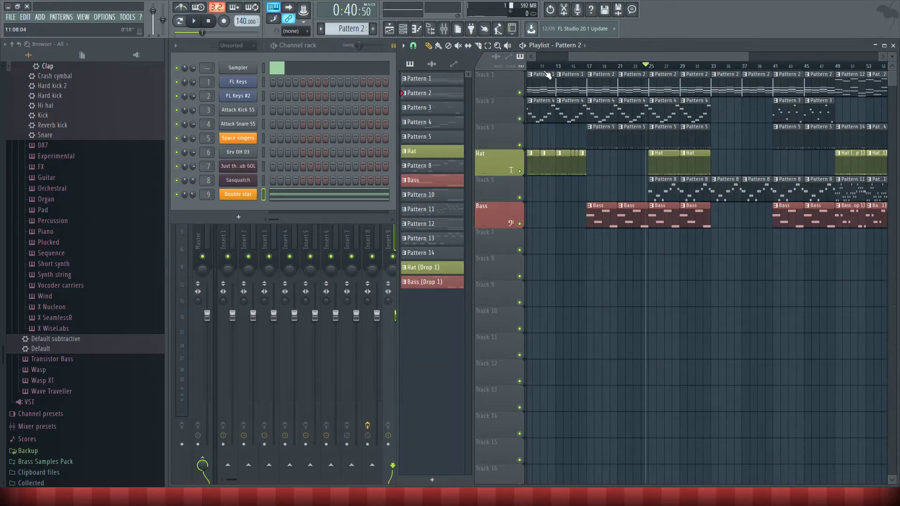
key(space)
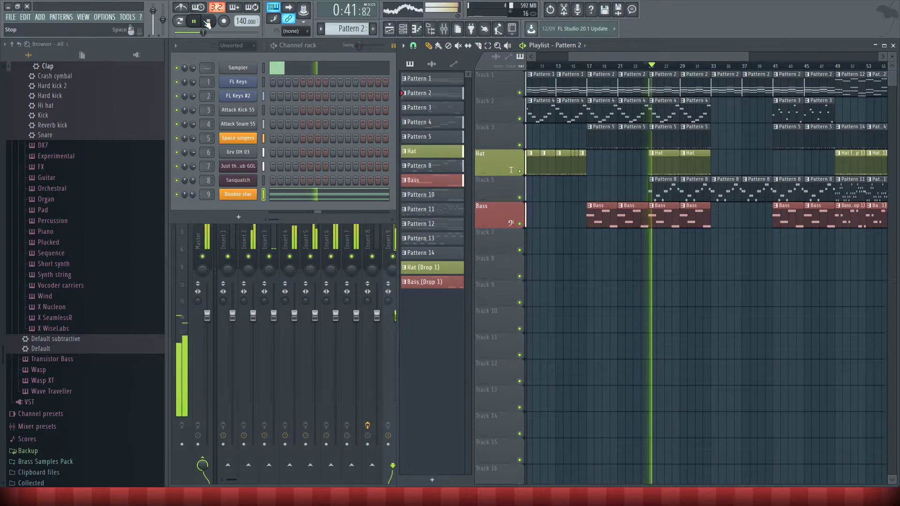
click(206, 22)
Shorten the attack of operator 1's volume envelope in the channel 9 Double star synth and audition a note.
click(238, 194)
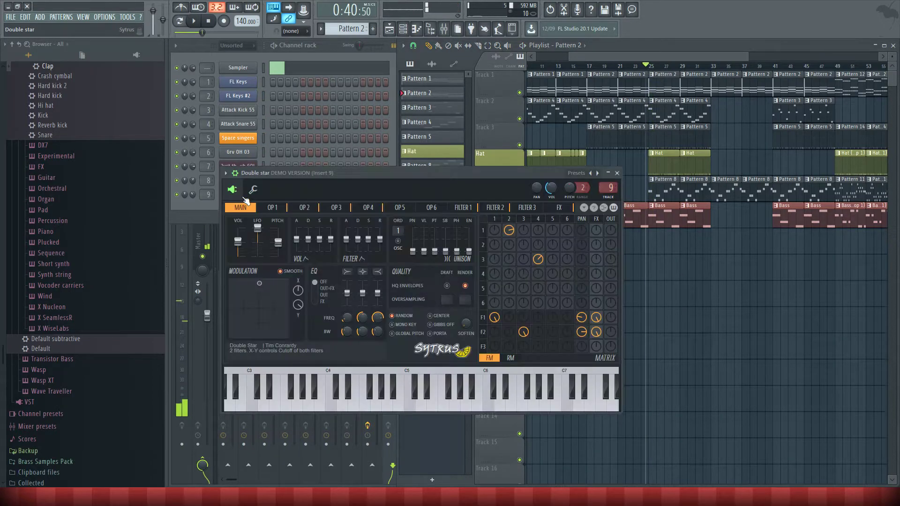
click(272, 207)
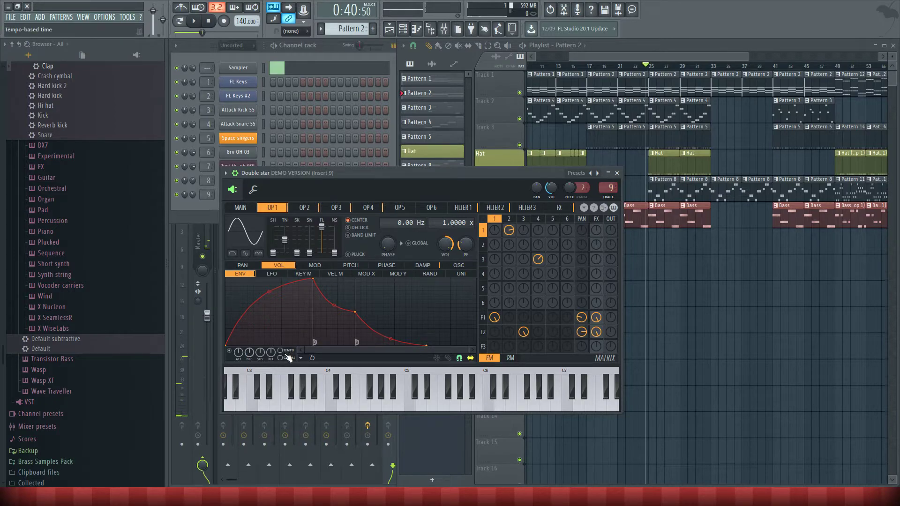
drag(314, 279, 240, 277)
key(z)
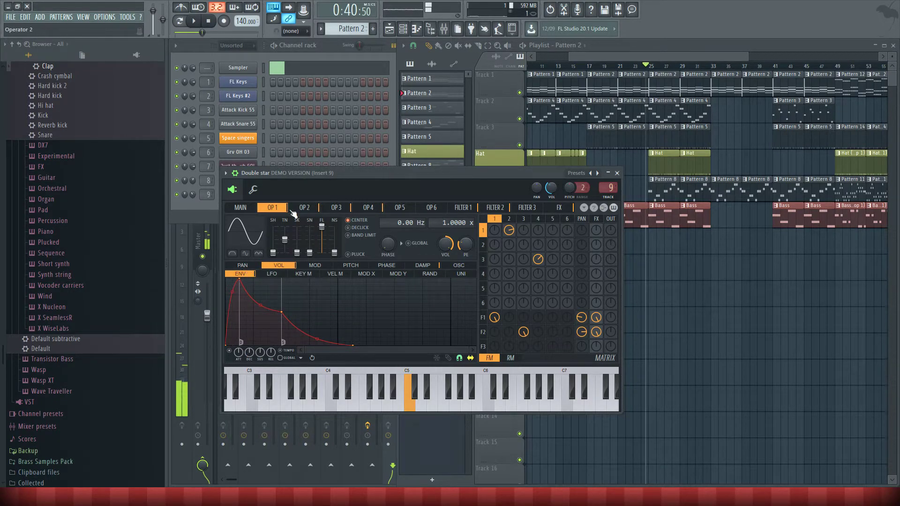
Browse the synth's presets and select Double star again for channel 9.
click(226, 173)
mouse_move(233, 201)
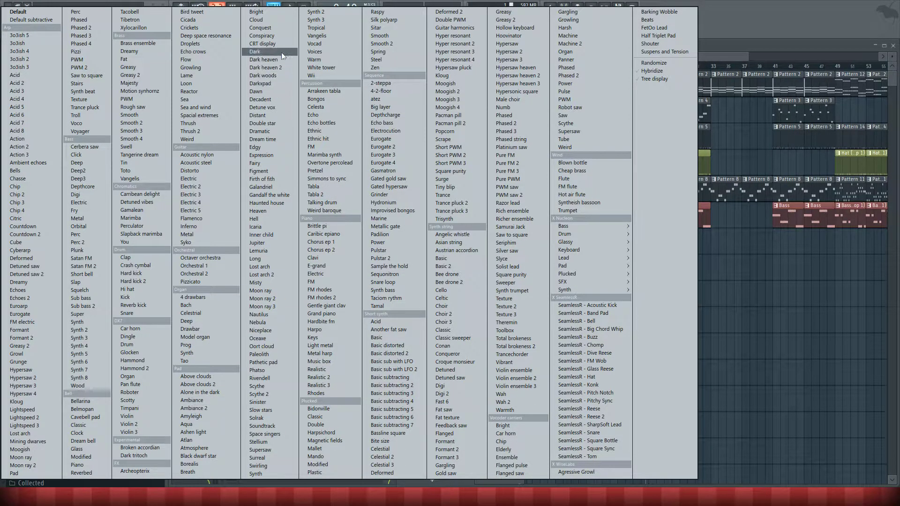
click(279, 123)
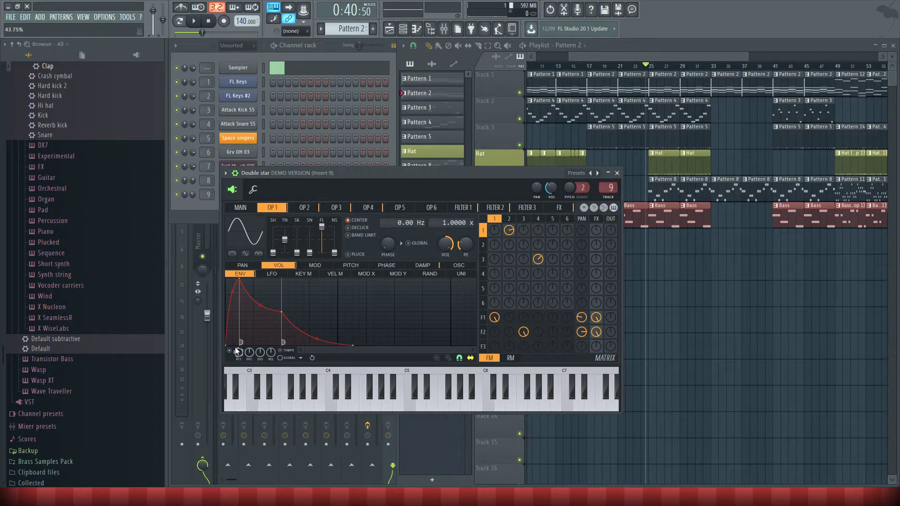
Shorten the attack of operator 2's volume envelope in the channel 9 Double star synth.
click(304, 207)
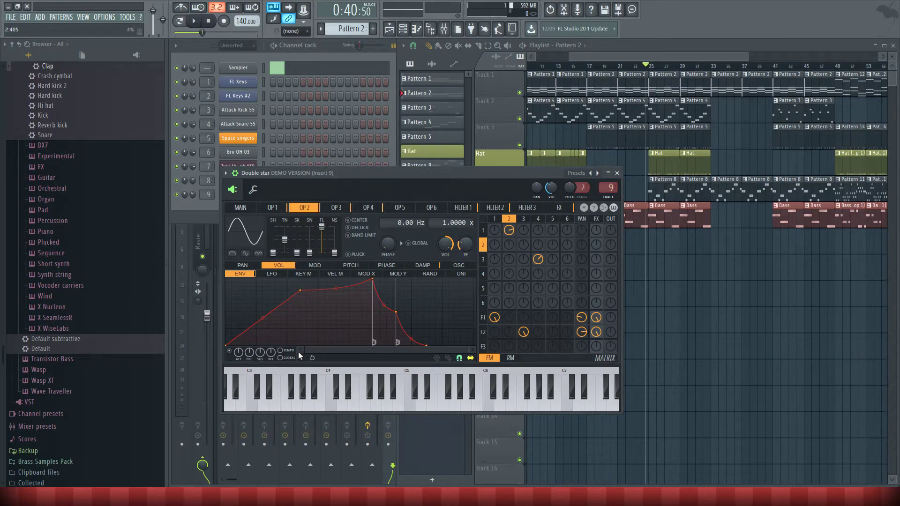
drag(303, 294, 233, 291)
drag(305, 279, 240, 279)
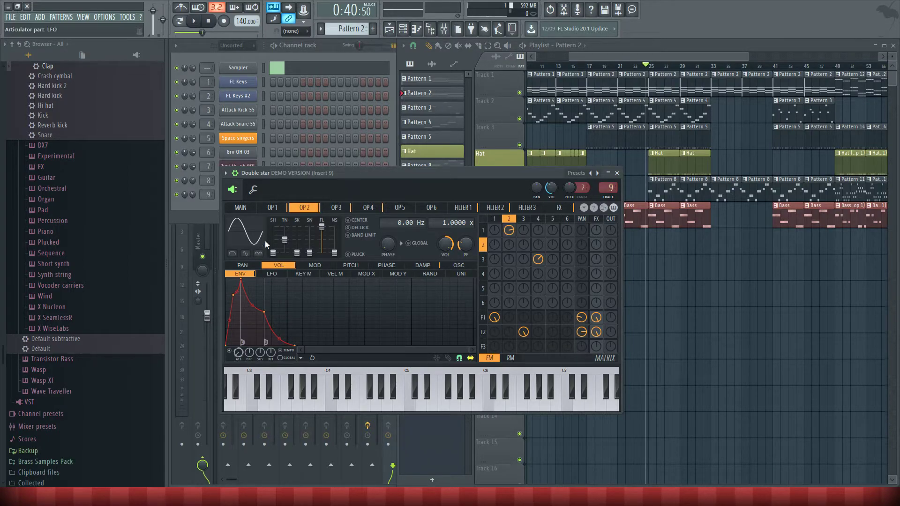
Shorten the attacks of the volume envelopes of operators 3 and 4 in the Double star synth.
click(336, 207)
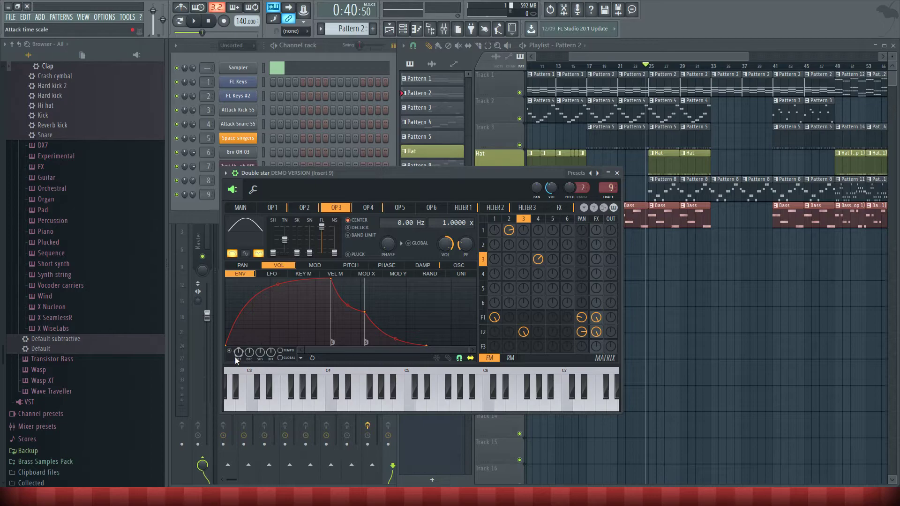
scroll(238, 354, up, 1)
click(371, 209)
scroll(241, 354, up, 1)
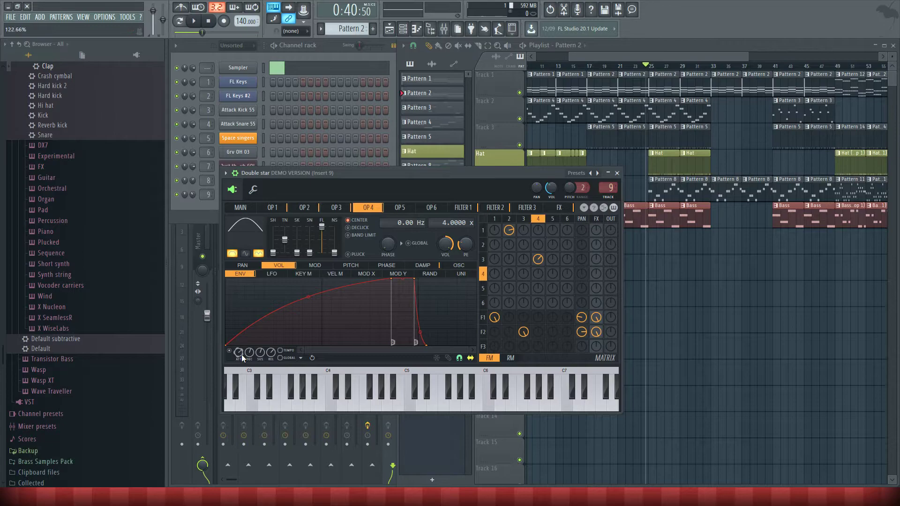
scroll(242, 353, down, 5)
drag(391, 280, 371, 279)
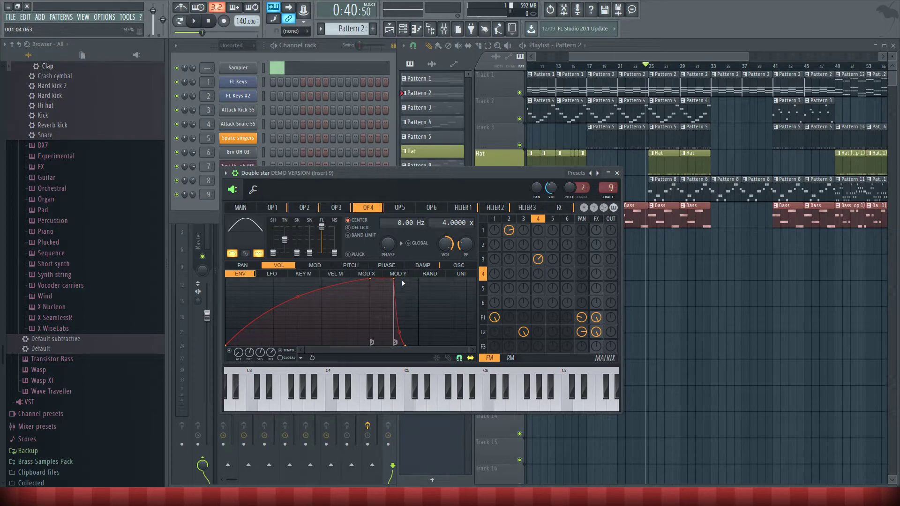
click(336, 207)
drag(334, 280, 316, 279)
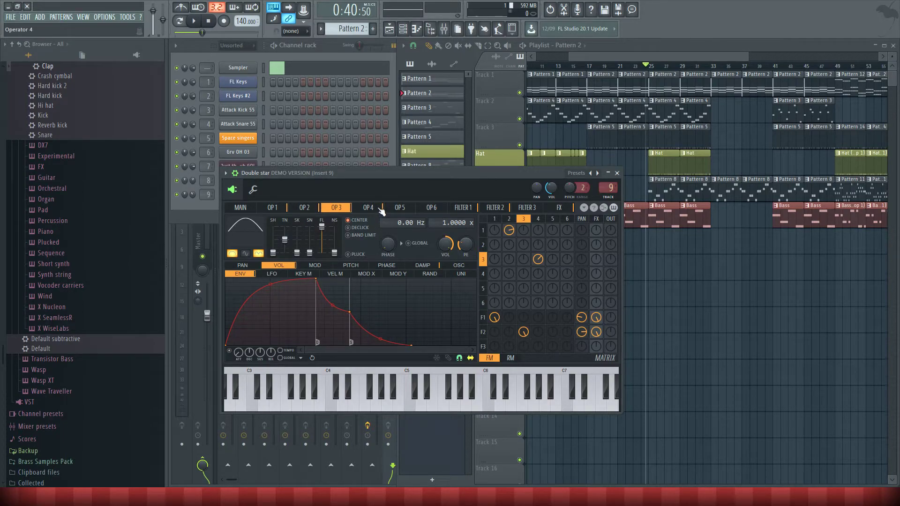
Close the synth window, play the arrangement briefly from about bar 25 to check the pad, and return playback to the start.
click(304, 207)
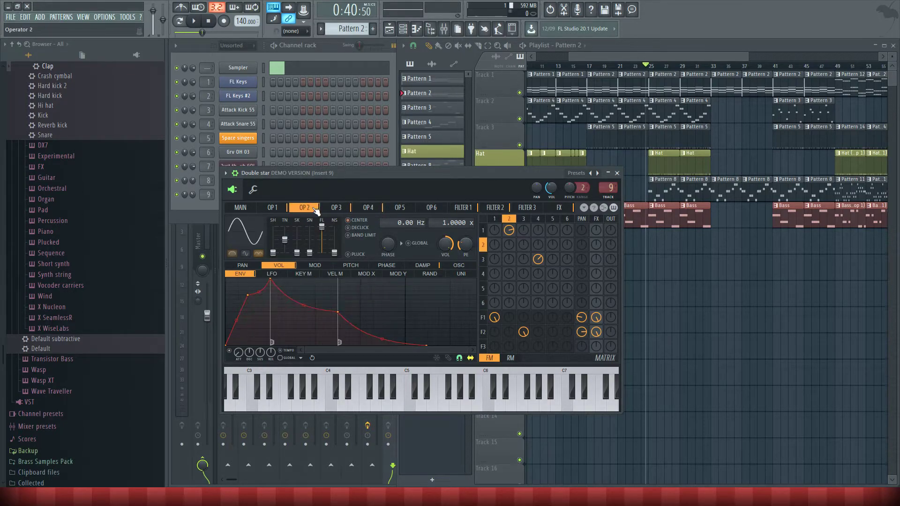
click(616, 173)
click(193, 21)
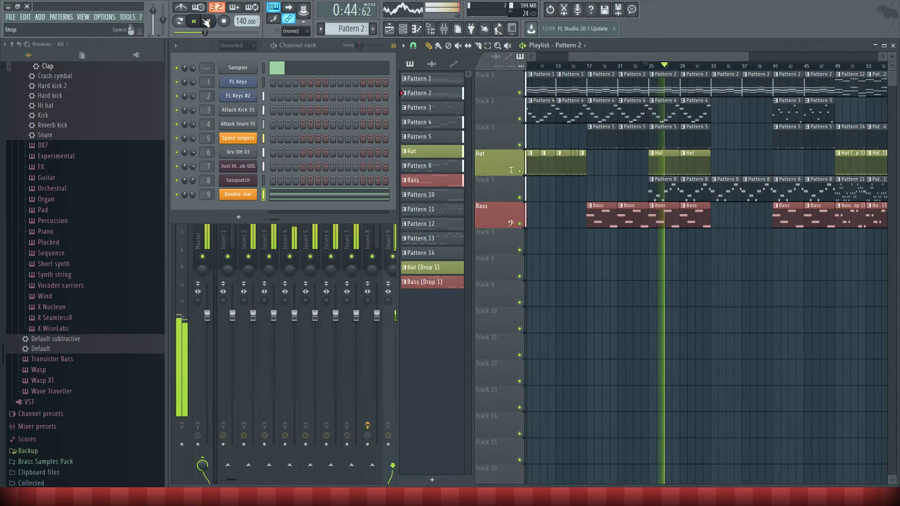
click(208, 21)
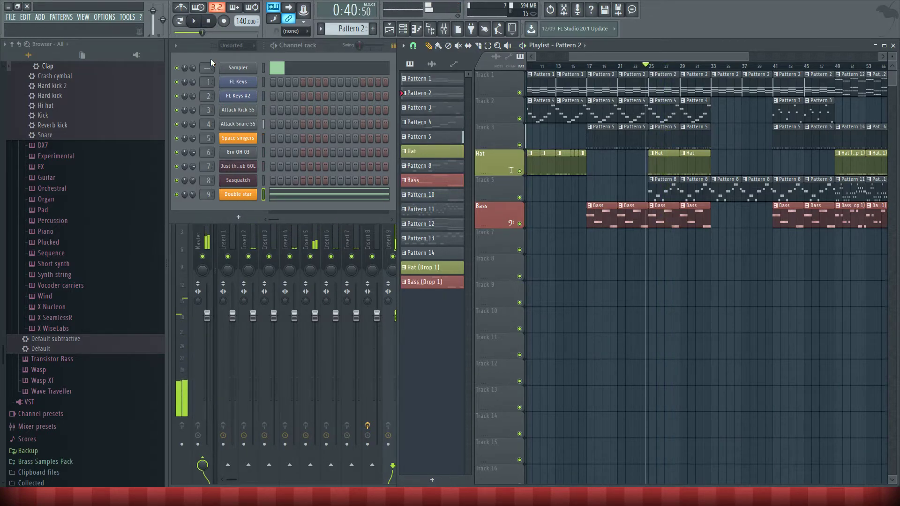
click(208, 21)
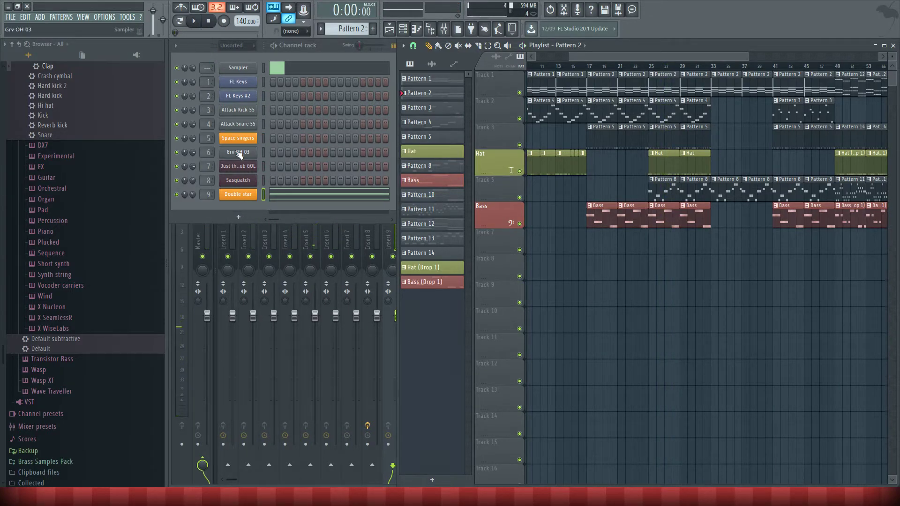
Reopen the channel 9 synth and load the Ethnic hit preset.
right_click(243, 196)
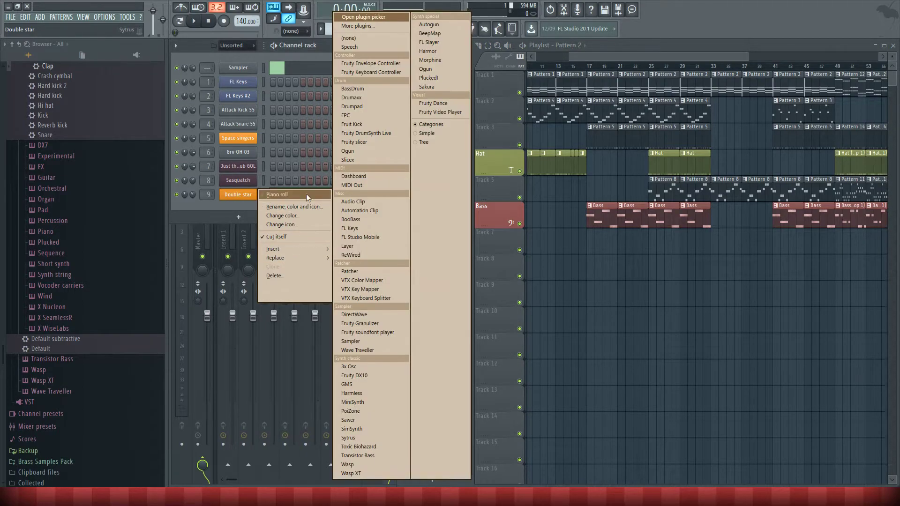
right_click(245, 197)
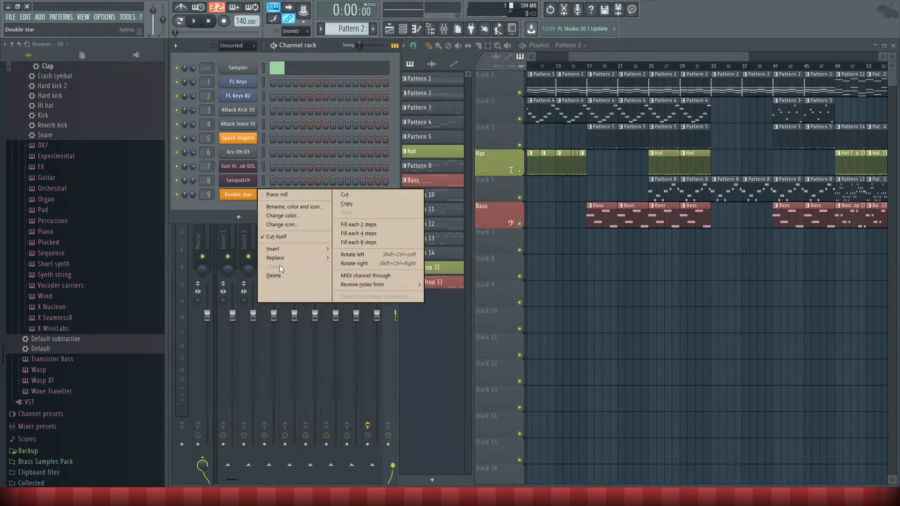
click(236, 196)
click(237, 195)
click(226, 173)
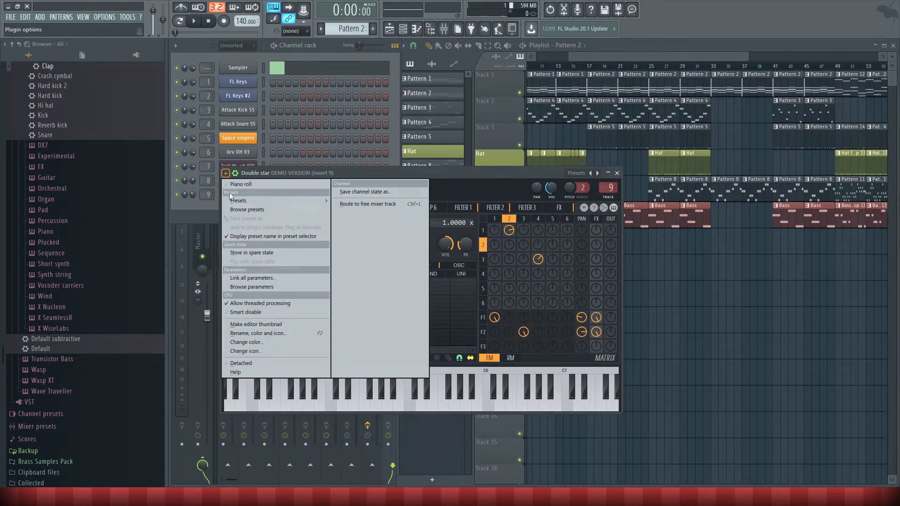
mouse_move(281, 199)
click(342, 138)
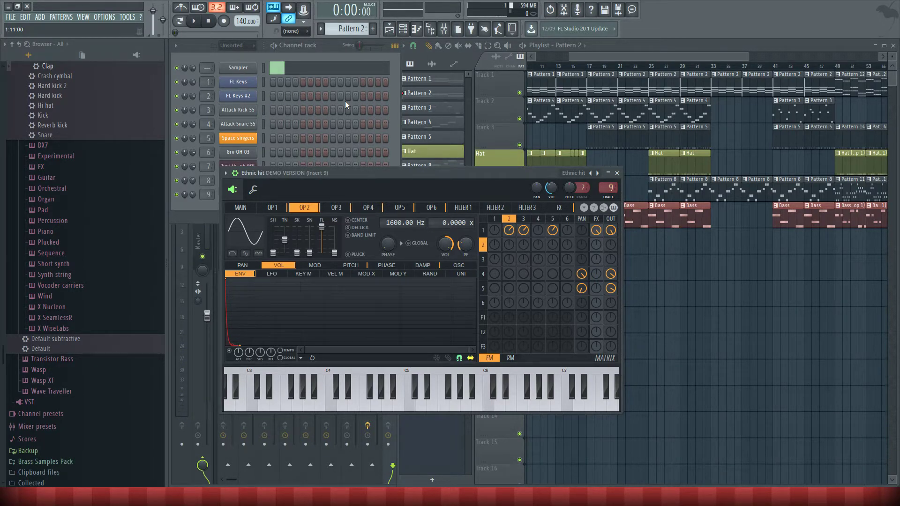
Replace the channel 9 sound with the Hyper resonant preset and audition a note.
click(225, 173)
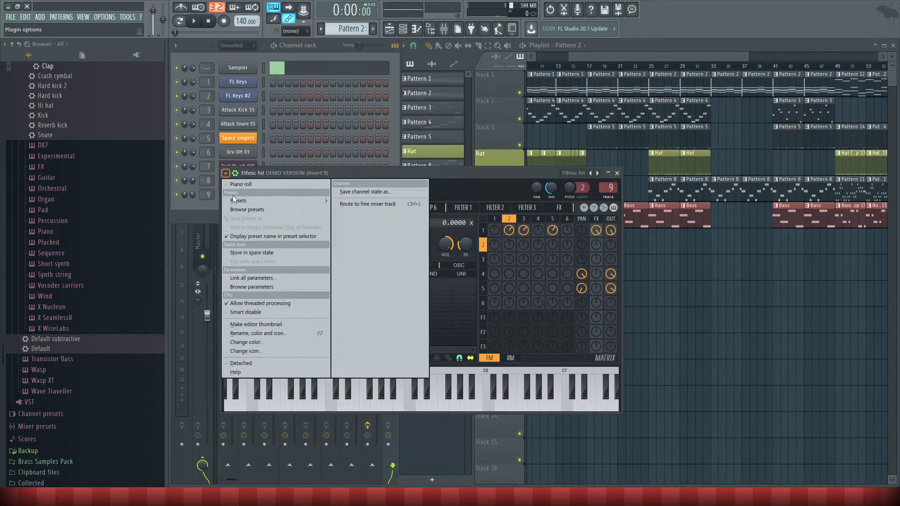
mouse_move(233, 199)
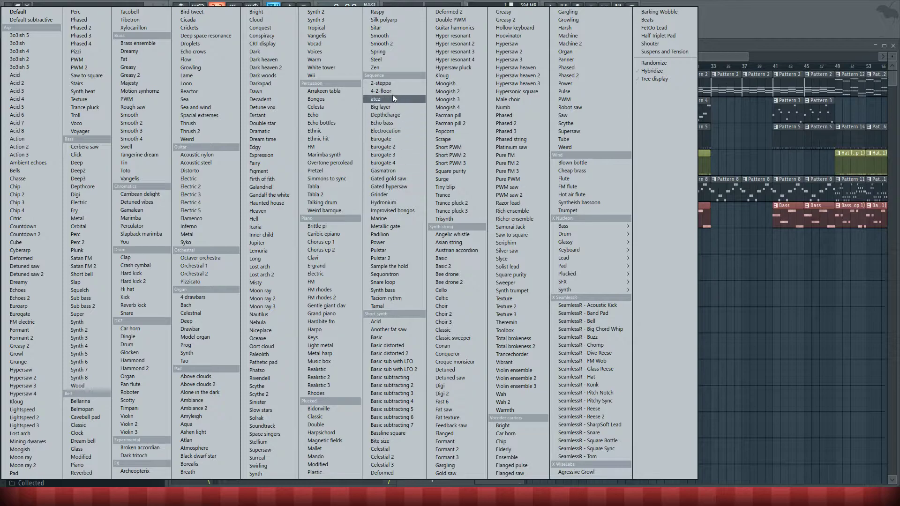
click(463, 36)
click(342, 400)
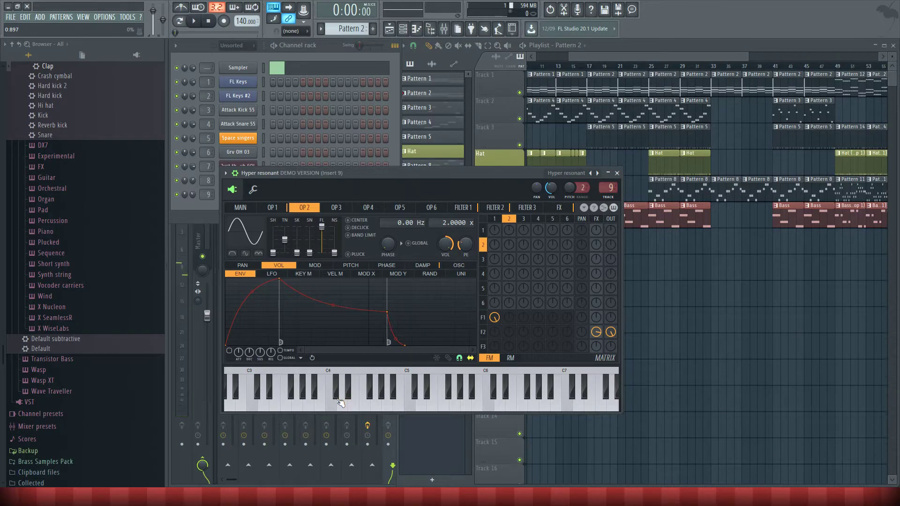
key(z)
Load the Moogish preset in the channel 9 synth and audition a note.
click(226, 173)
mouse_move(238, 201)
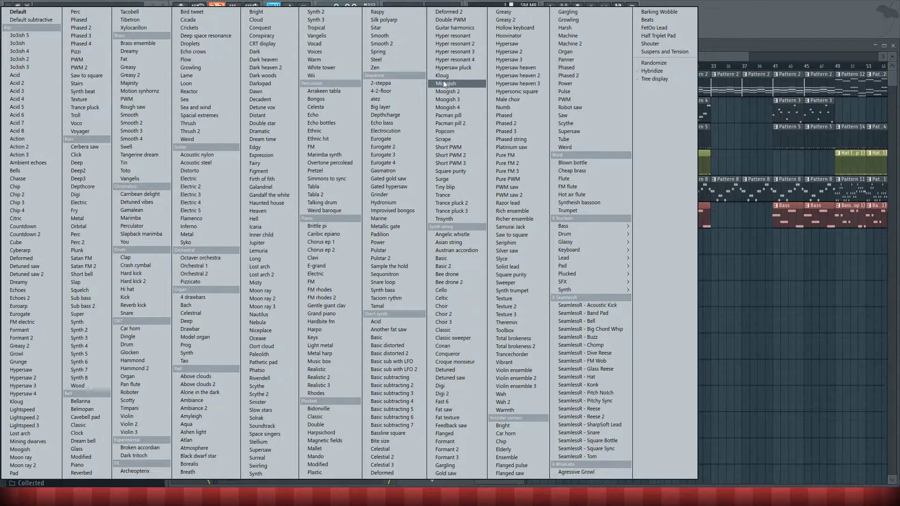
click(443, 83)
key(z)
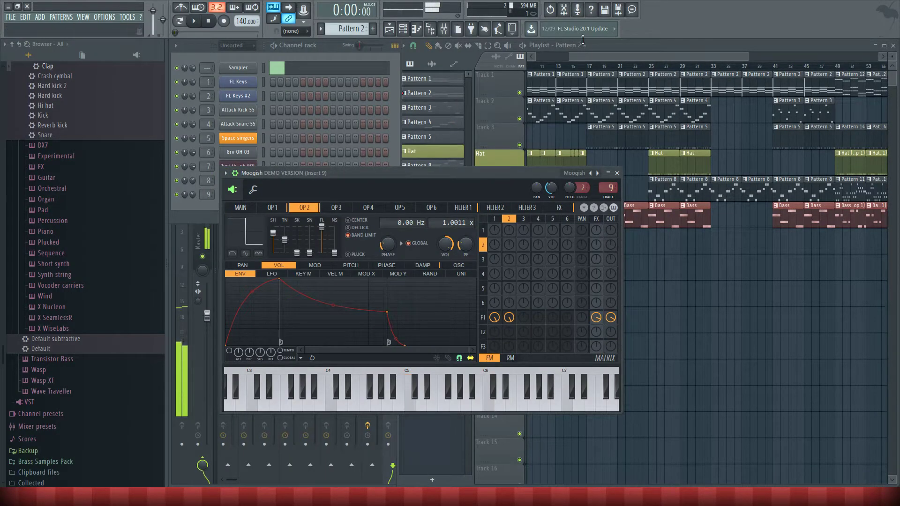
Play the arrangement briefly from about bar 17 to hear the Moogish sound in context.
click(585, 66)
click(194, 21)
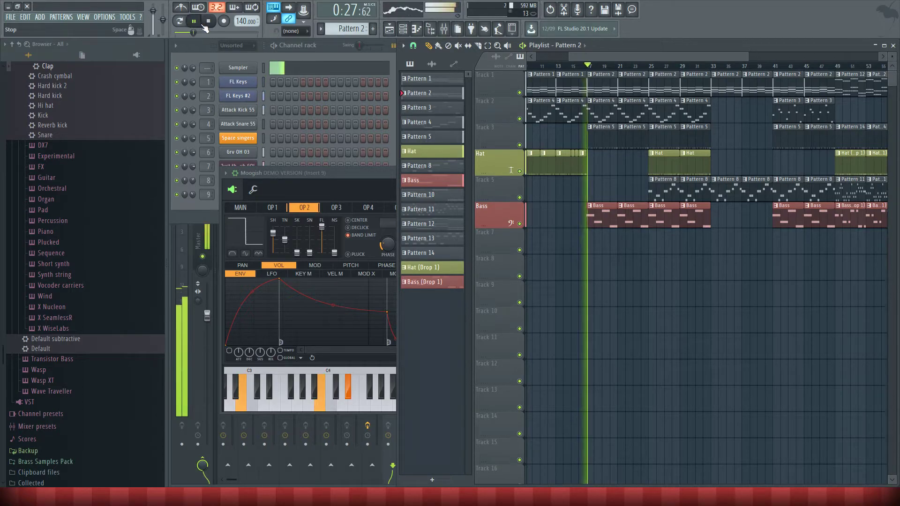
key(space)
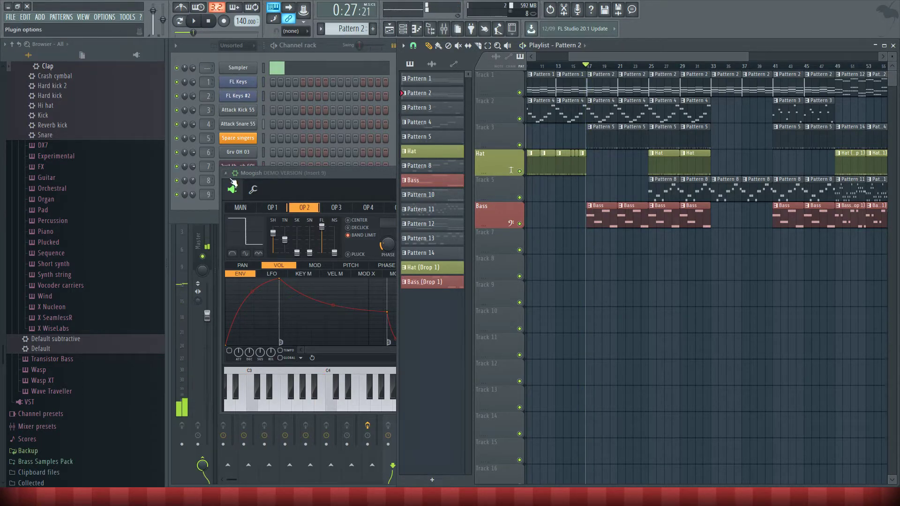
Load the Default preset in the channel 9 synth.
click(225, 173)
click(28, 36)
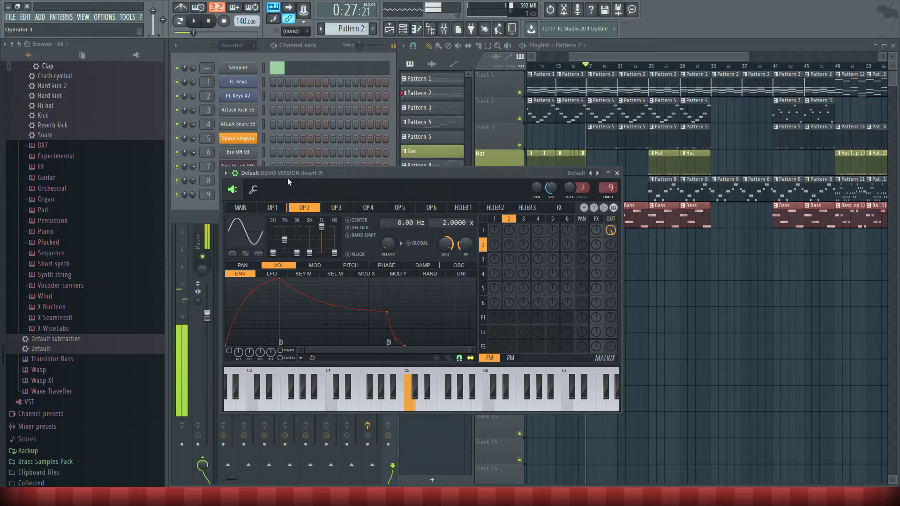
Open the Sampler's piano roll for Pattern 2, play the pattern with the Default synth sound, and stop playback.
click(277, 68)
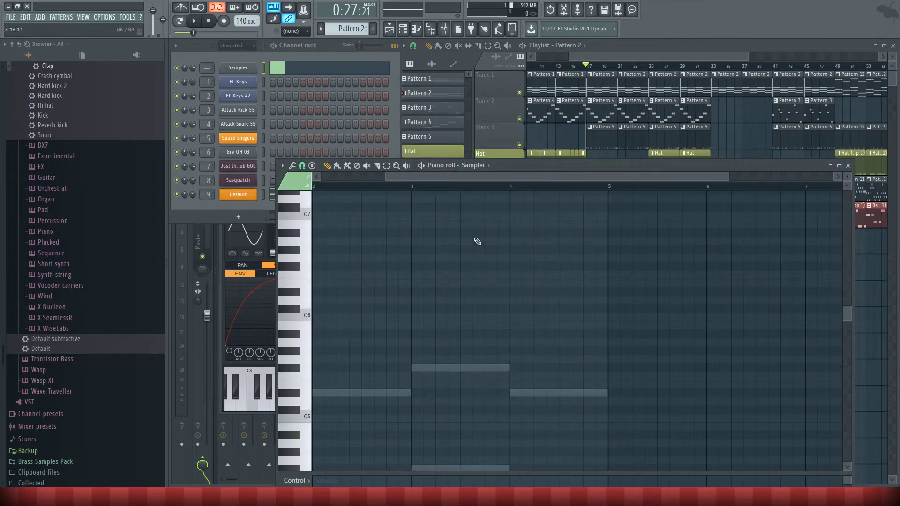
double_click(427, 165)
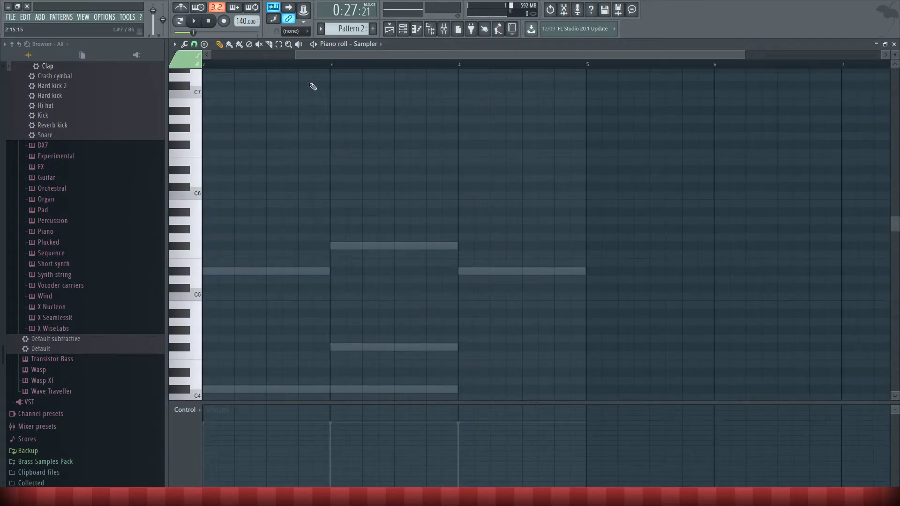
double_click(449, 45)
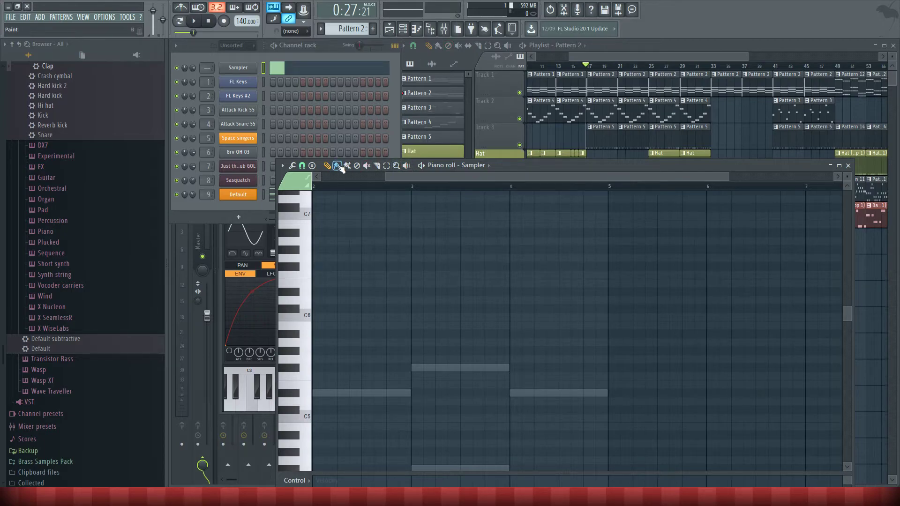
key(space)
click(233, 266)
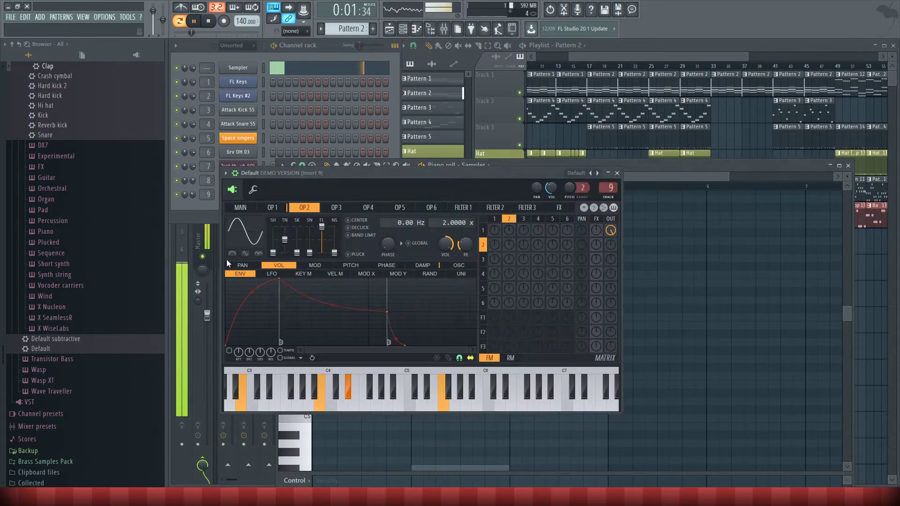
click(210, 22)
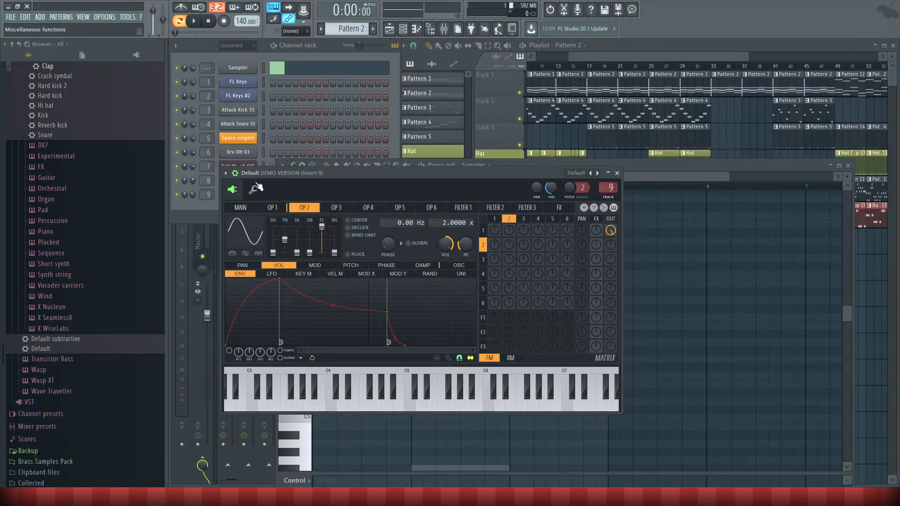
click(225, 173)
mouse_move(356, 182)
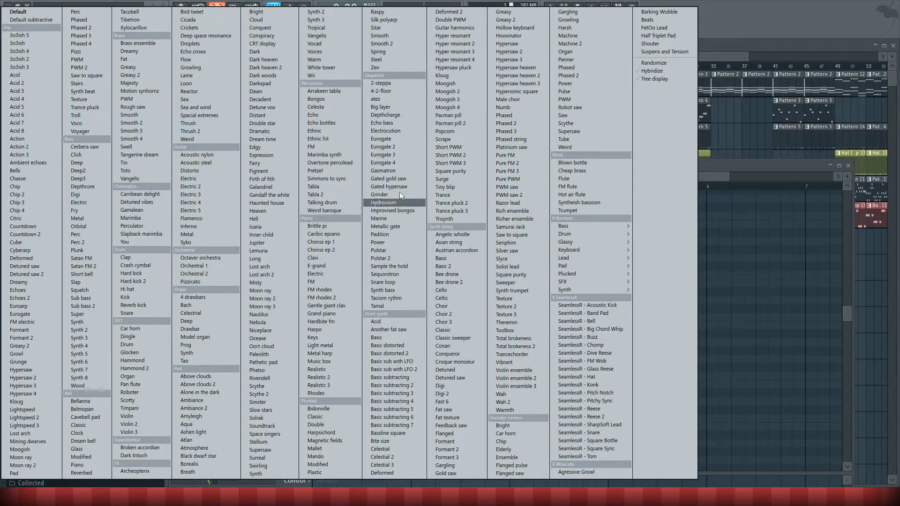
click(793, 2)
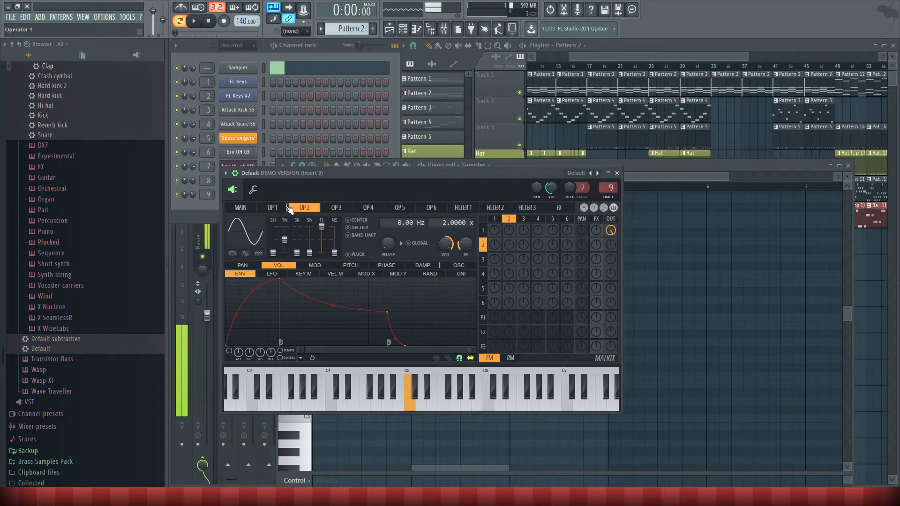
Adjust the shape of operator 1's waveform in the Default synth from a sine to a straight sawtooth ramp.
click(272, 207)
drag(273, 225, 272, 239)
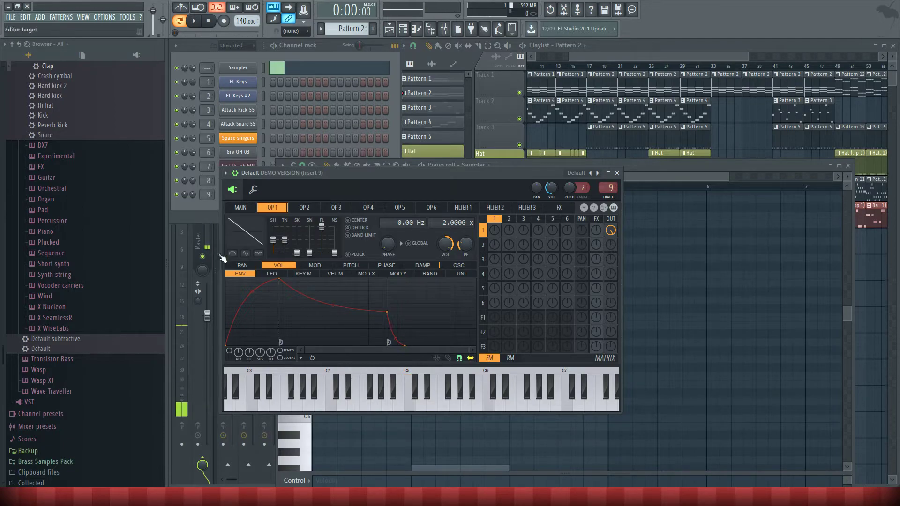
Set the synth's unison order to 9, audition a note, and play Pattern 2 to check the sound.
click(232, 209)
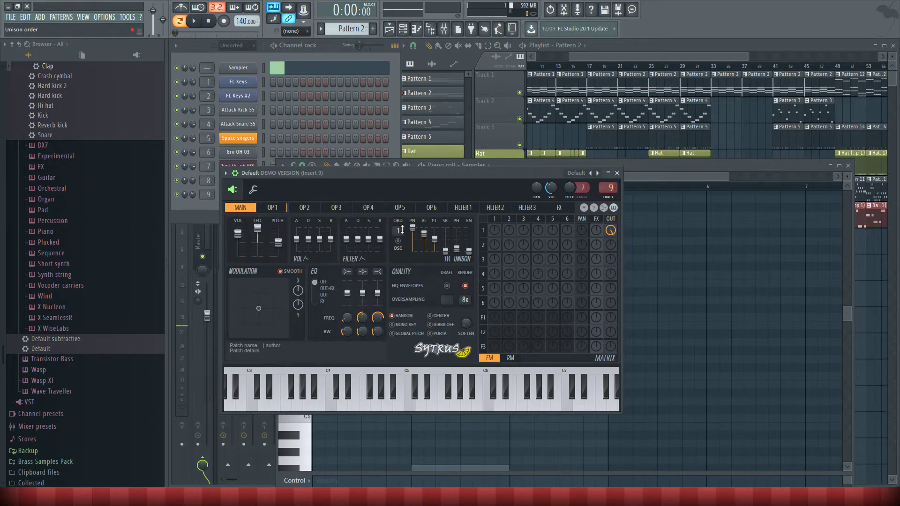
key(z)
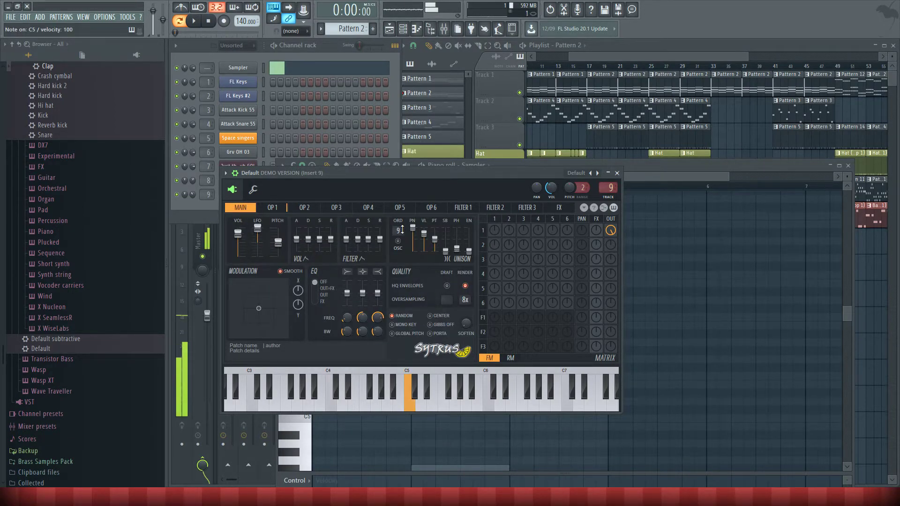
click(193, 20)
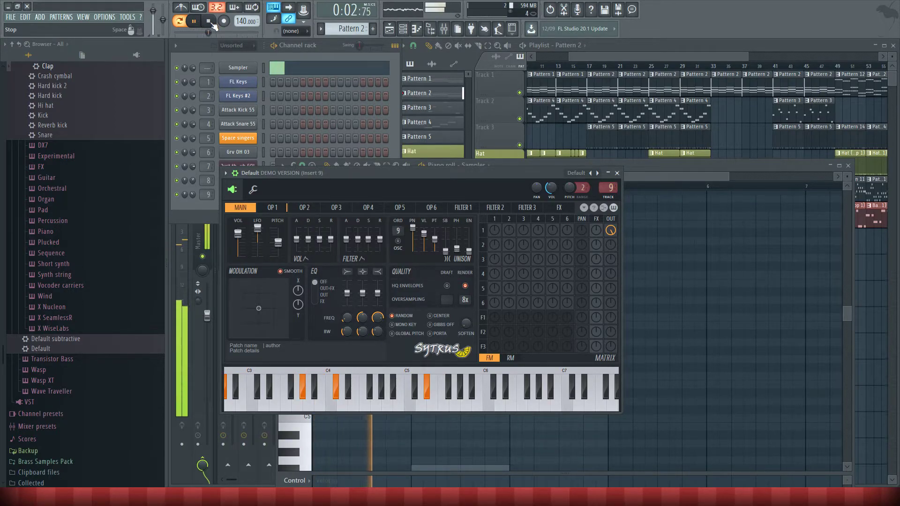
click(211, 23)
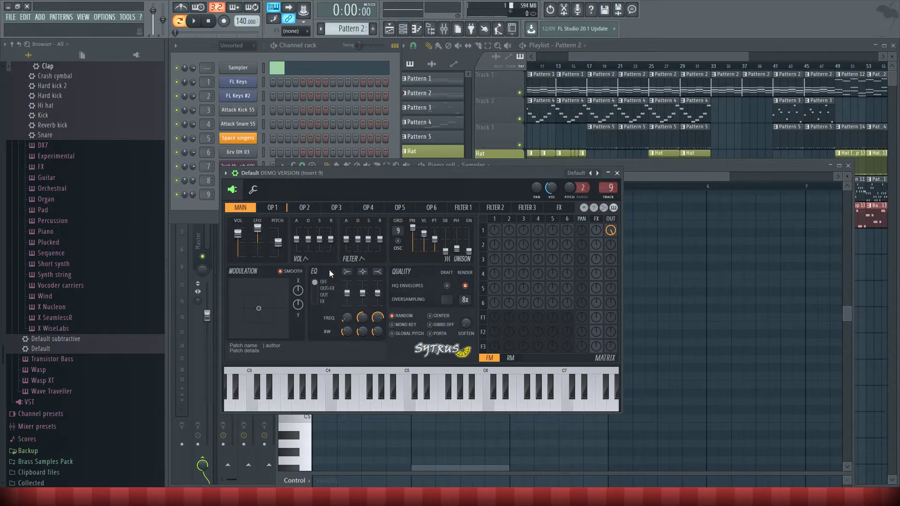
Raise operator 1's waveform tension to about 69% in the Default synth, comparing the sound against the untensioned ramp in Pattern 2 playback.
click(274, 209)
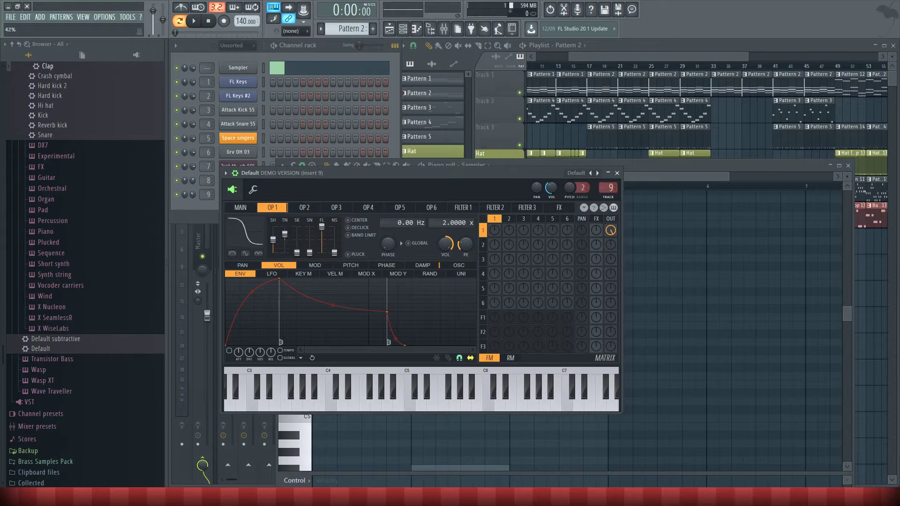
key(q)
drag(284, 236, 285, 234)
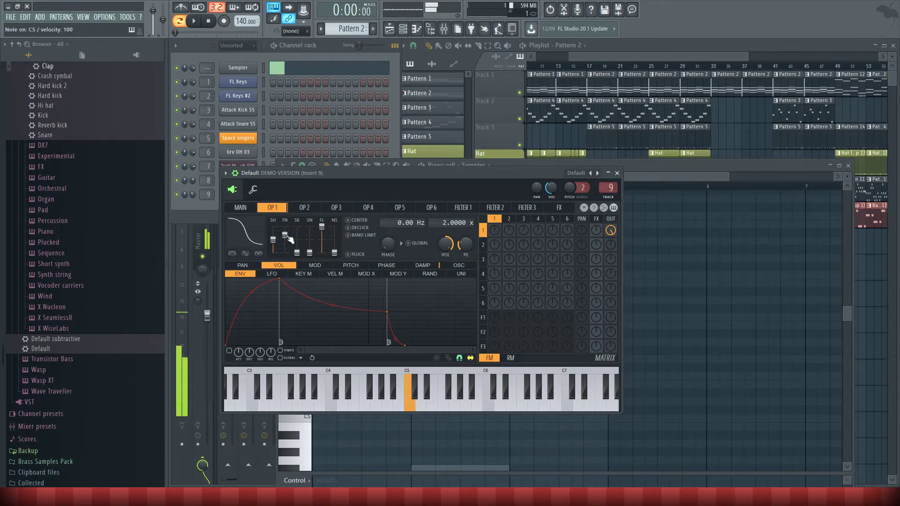
click(194, 21)
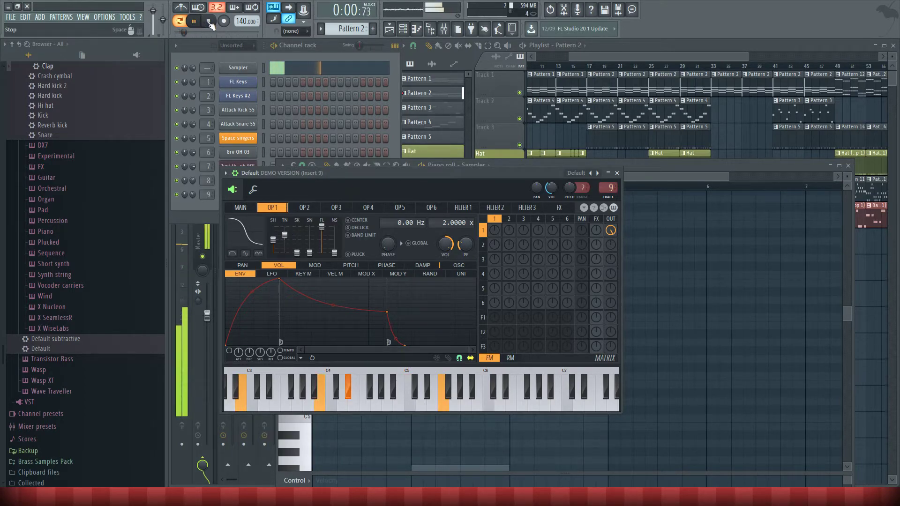
click(209, 21)
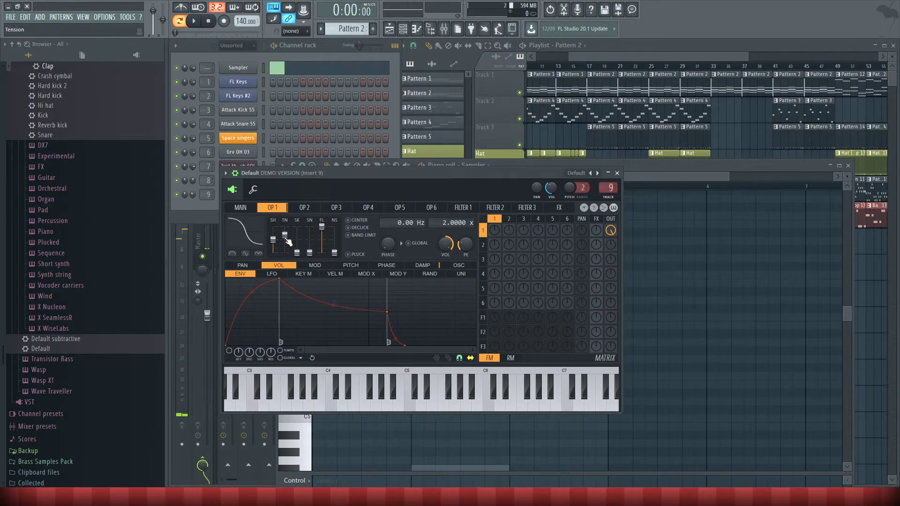
key(space)
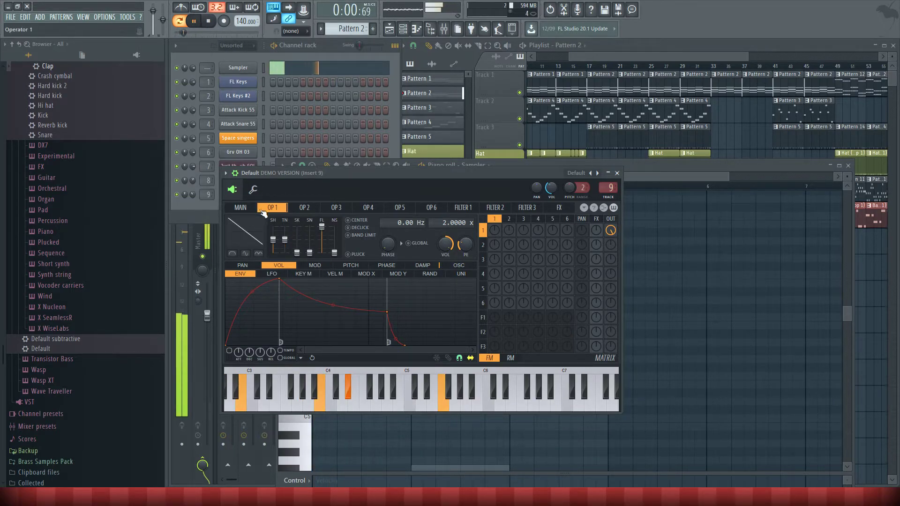
drag(285, 239, 285, 229)
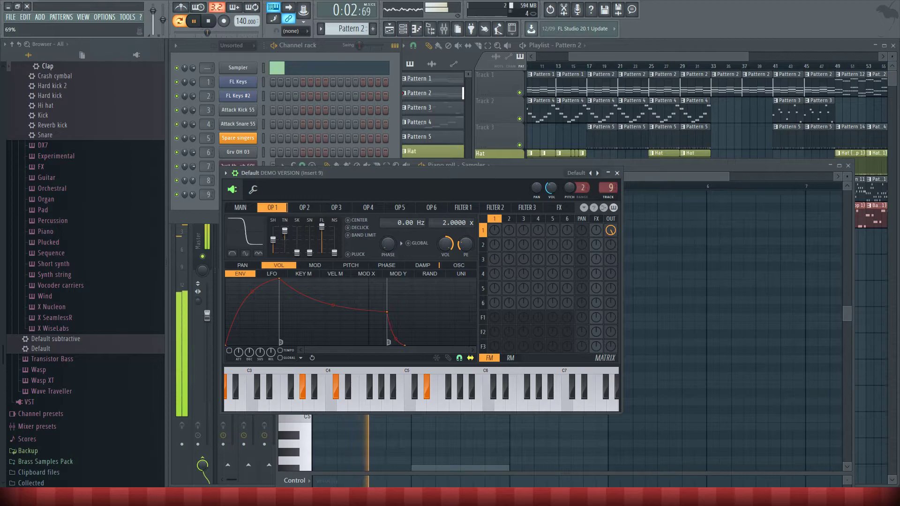
click(211, 23)
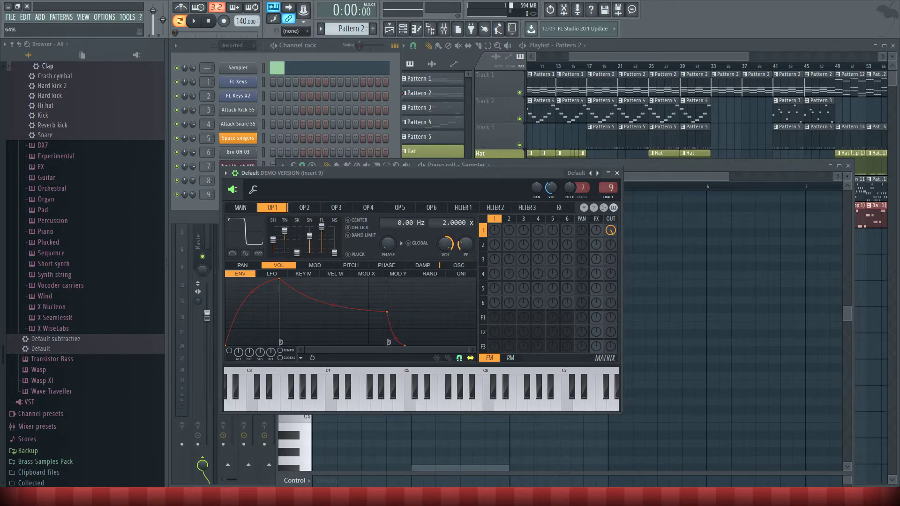
Fine-tune operator 1's sine shaper to about 66% while Pattern 2 plays, and stop playback.
key(space)
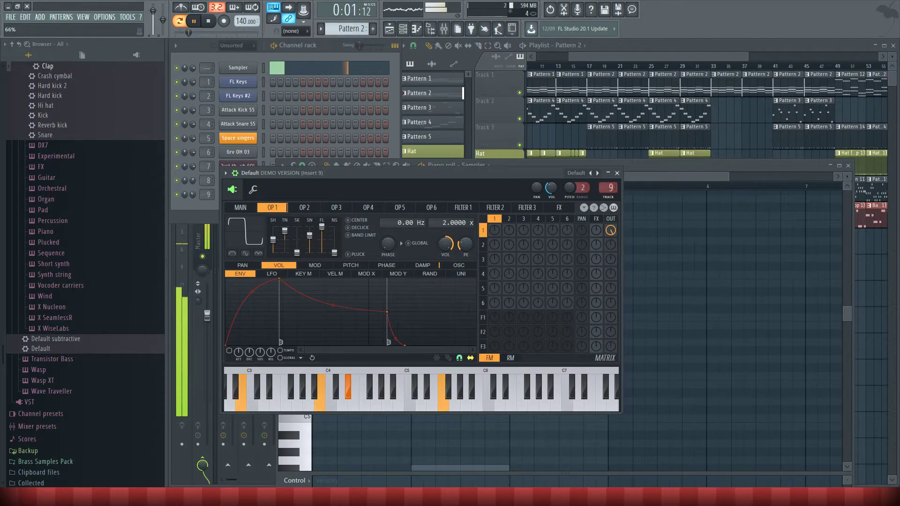
drag(310, 239, 312, 238)
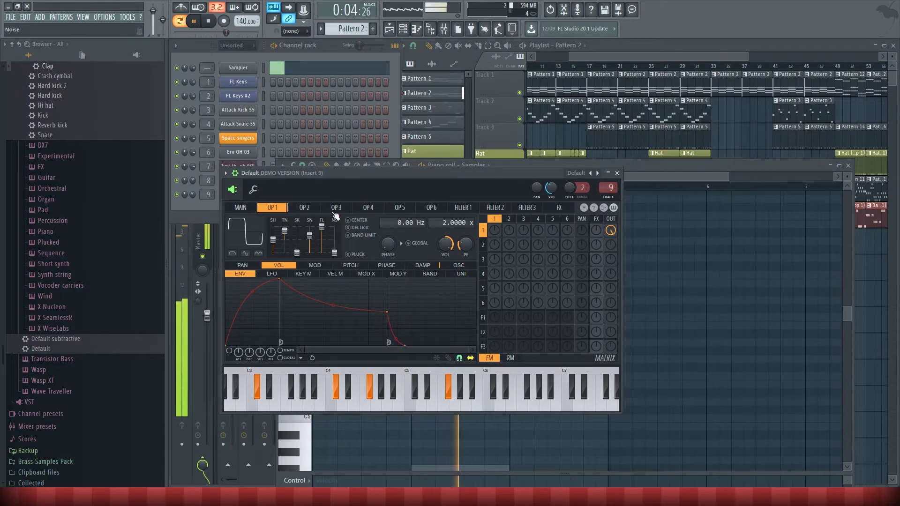
key(space)
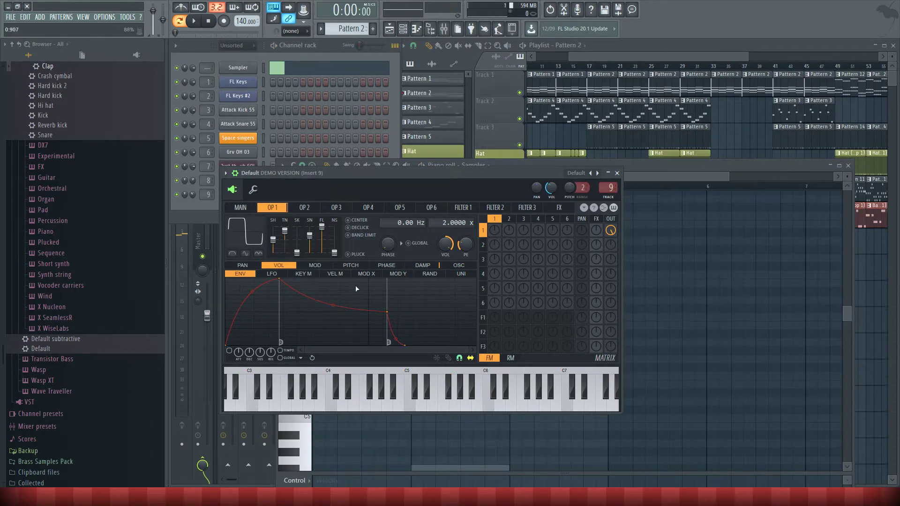
Shorten the attack and decay of operator 1's volume envelope, raise its sustain, and check the sound with Pattern 2.
key(q)
key(q)
drag(286, 280, 238, 274)
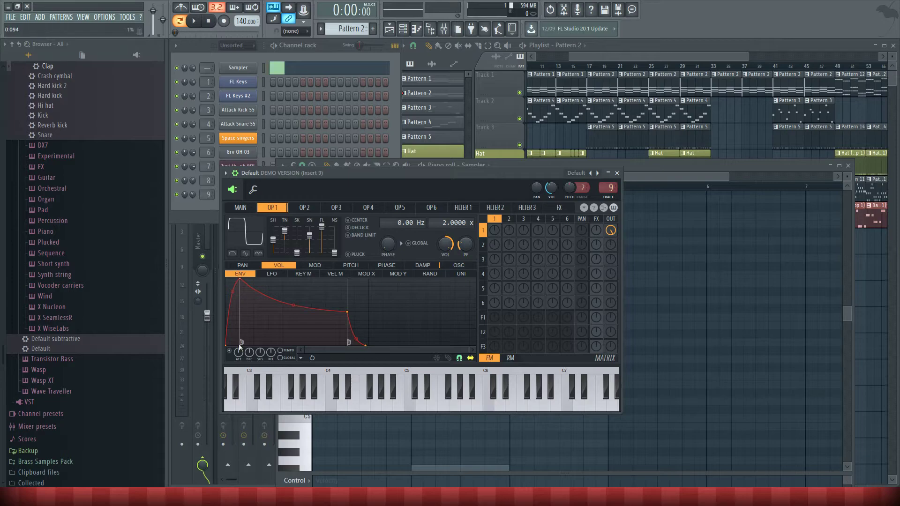
drag(238, 352, 238, 355)
key(space)
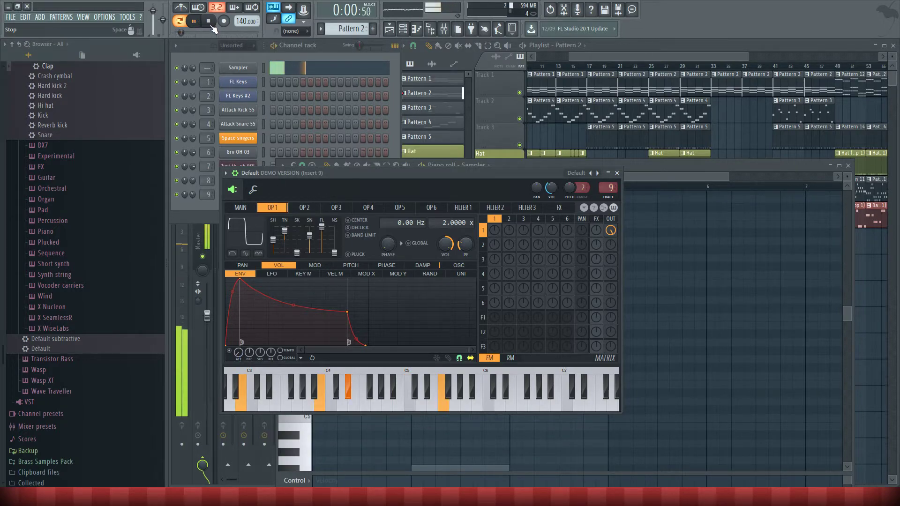
drag(349, 313, 296, 295)
drag(241, 279, 248, 279)
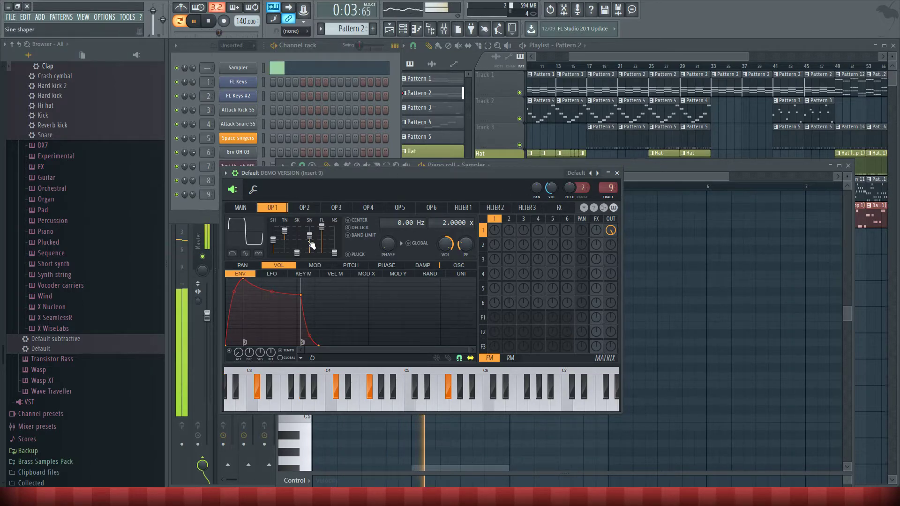
key(space)
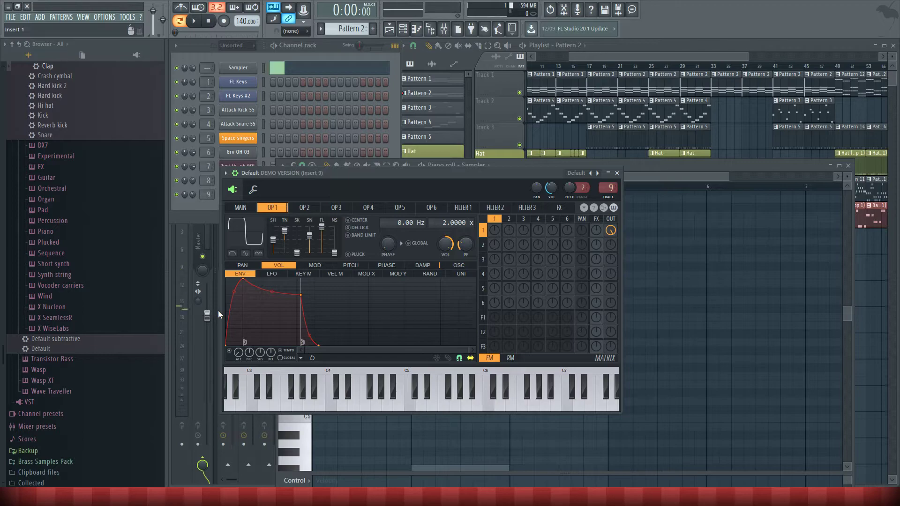
Set operator 2's output level to about 70% in the matrix and check the blended sound with Pattern 2.
click(310, 208)
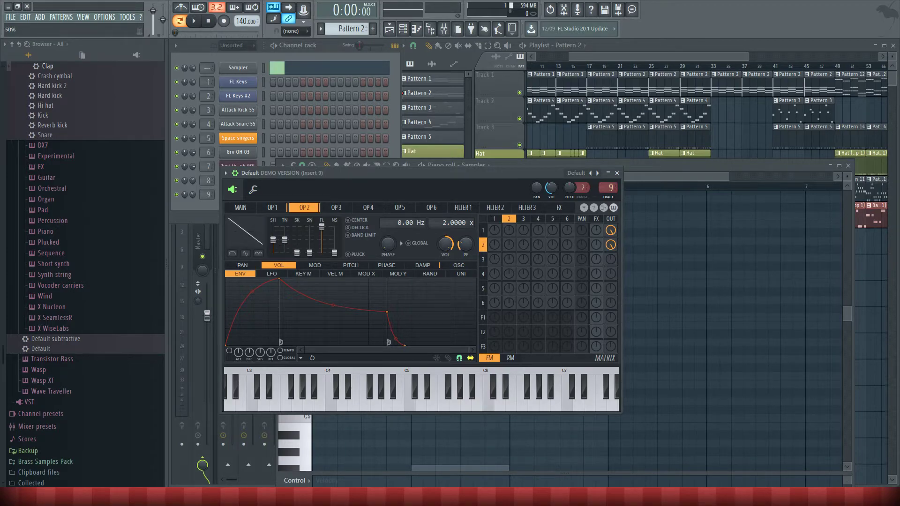
drag(610, 245, 610, 231)
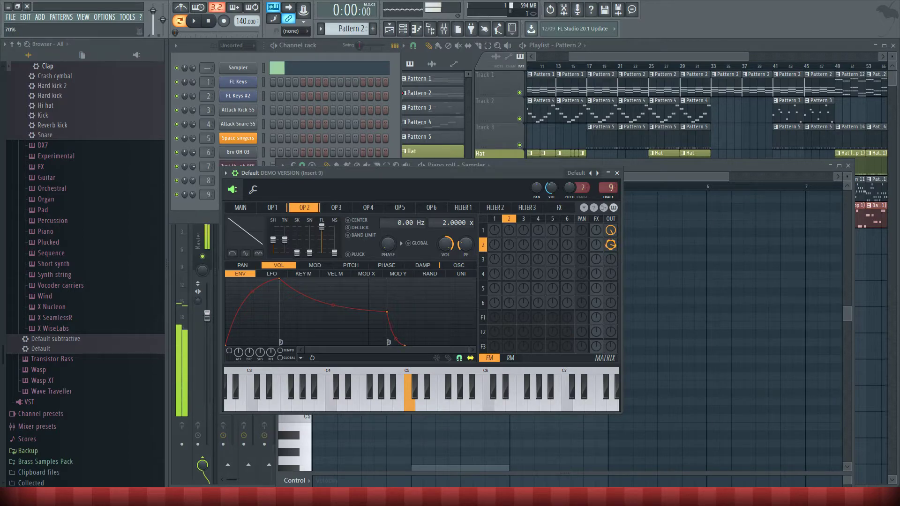
click(194, 21)
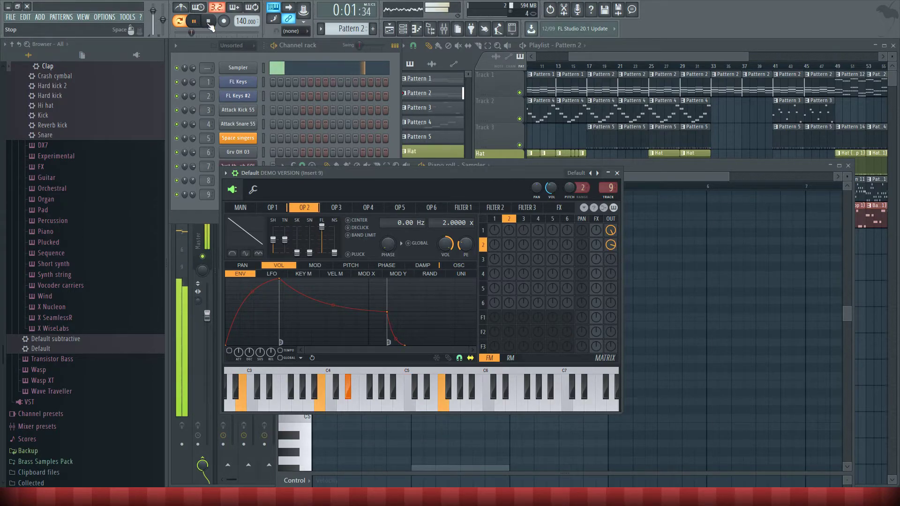
click(209, 22)
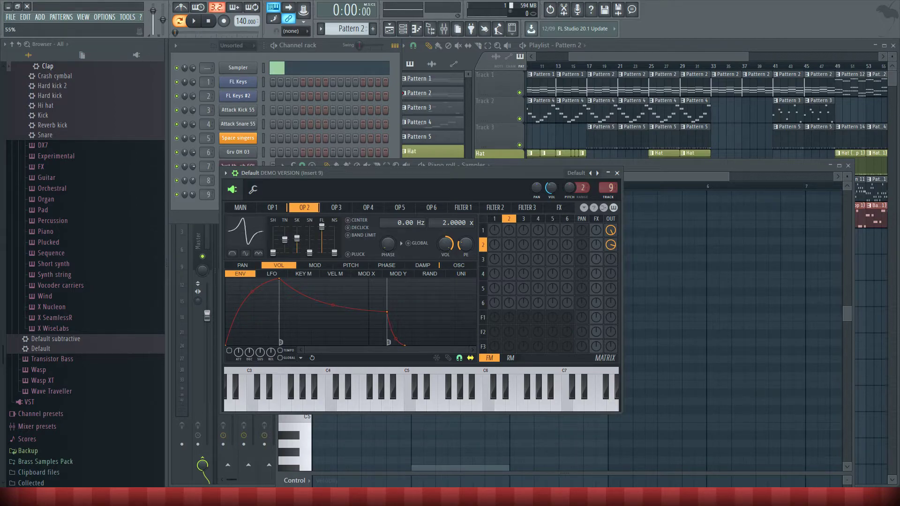
Shape operator 2's waveform into a sine wave with the sine shaper raised, and play Pattern 2 to compare both operators.
drag(298, 243, 273, 240)
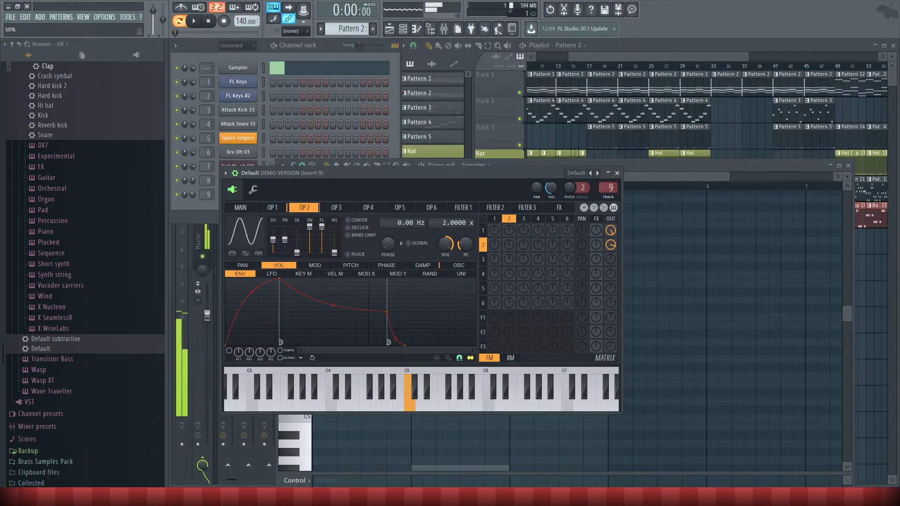
click(194, 20)
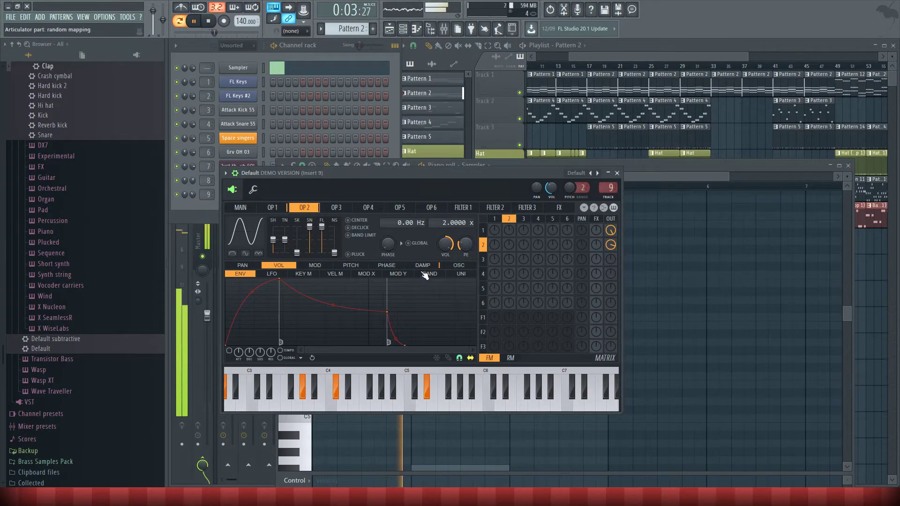
click(272, 207)
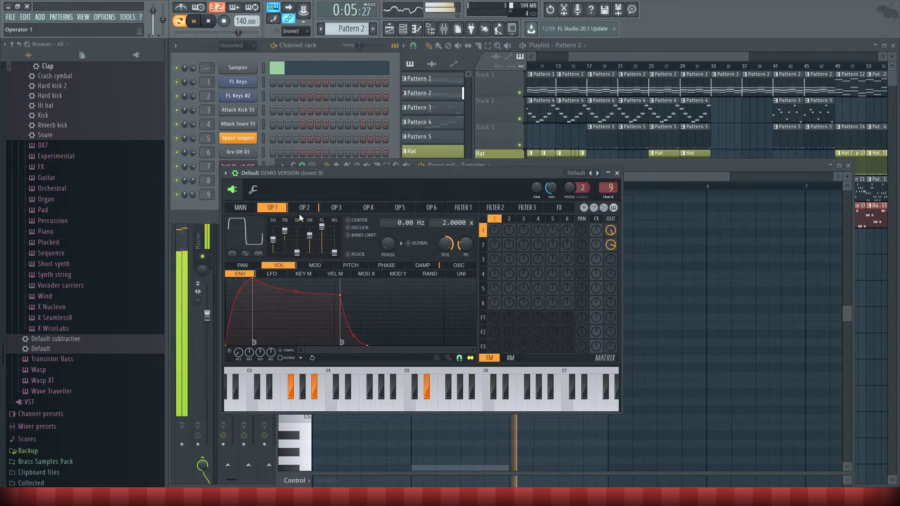
Close the Default synth and the piano roll, and play the whole song from about bar 17.
click(617, 173)
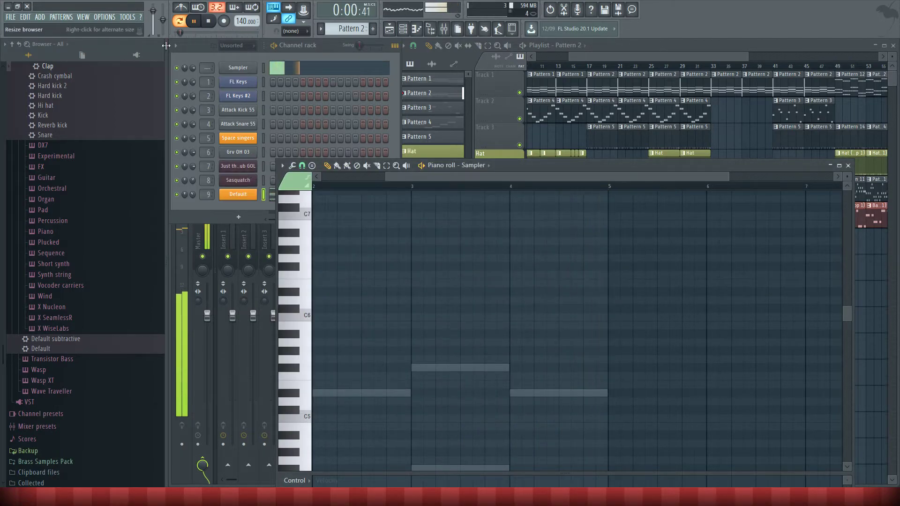
click(211, 21)
click(847, 165)
click(550, 66)
click(584, 66)
key(space)
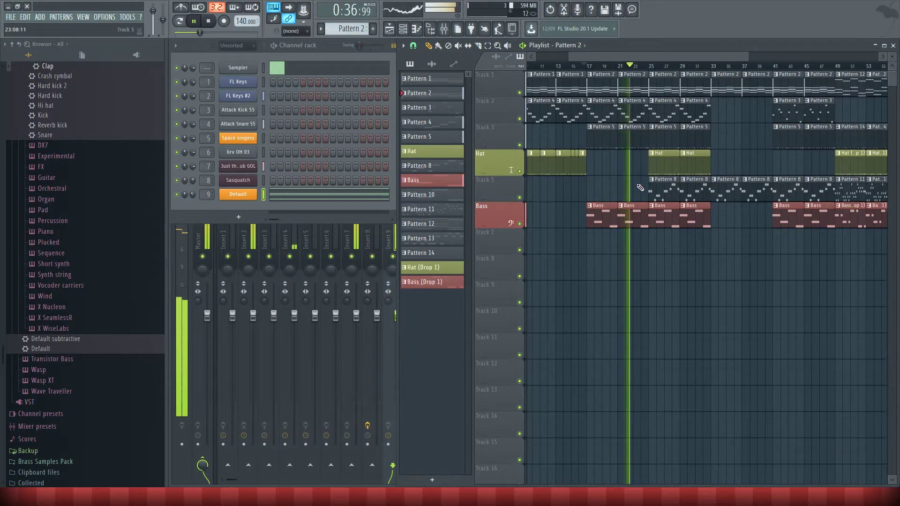
drag(651, 301, 615, 331)
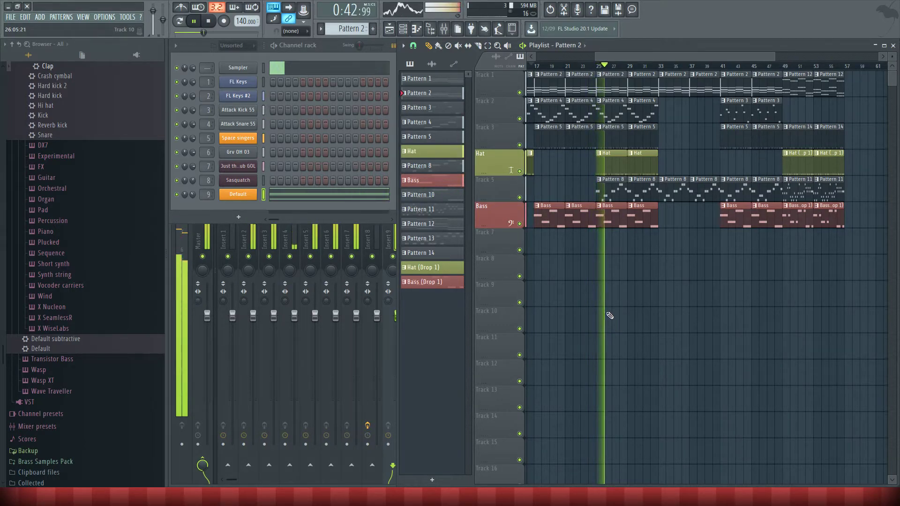
Stop the song, open the Space singers notes of Pattern 8 from the playlist, and close the piano roll.
click(194, 21)
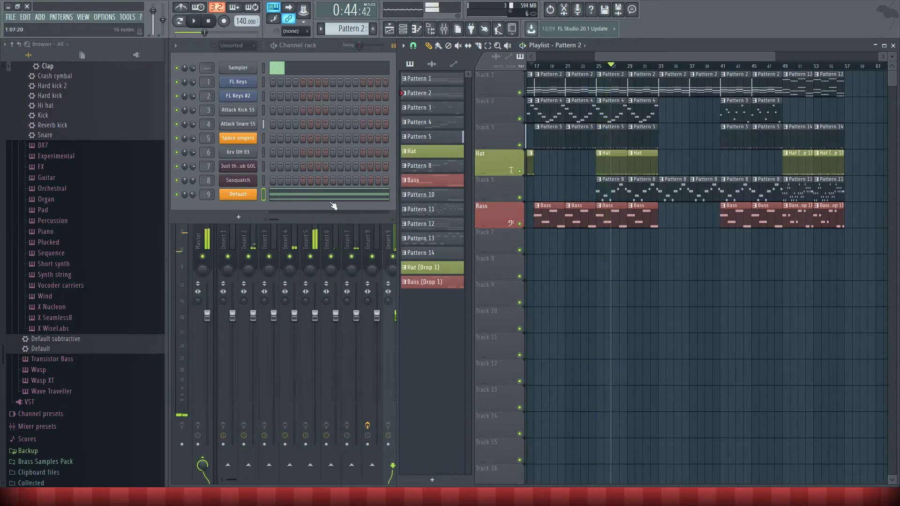
double_click(611, 196)
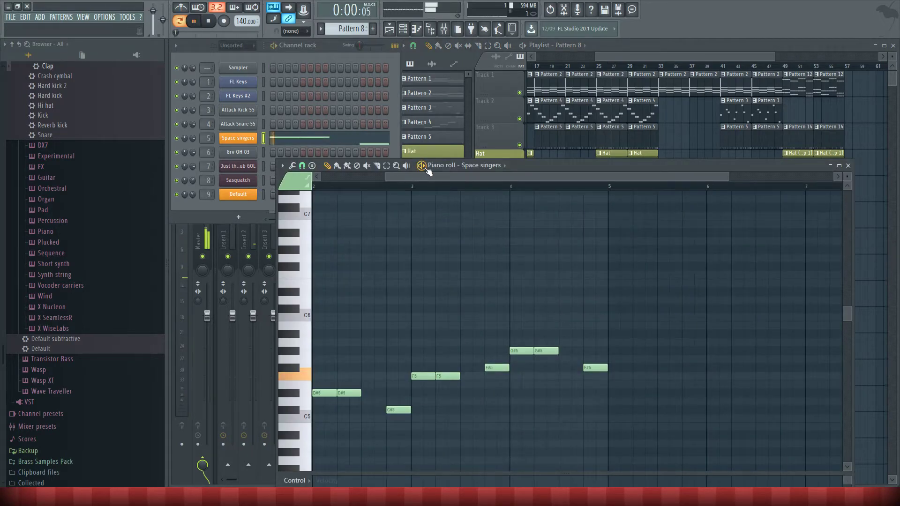
click(848, 165)
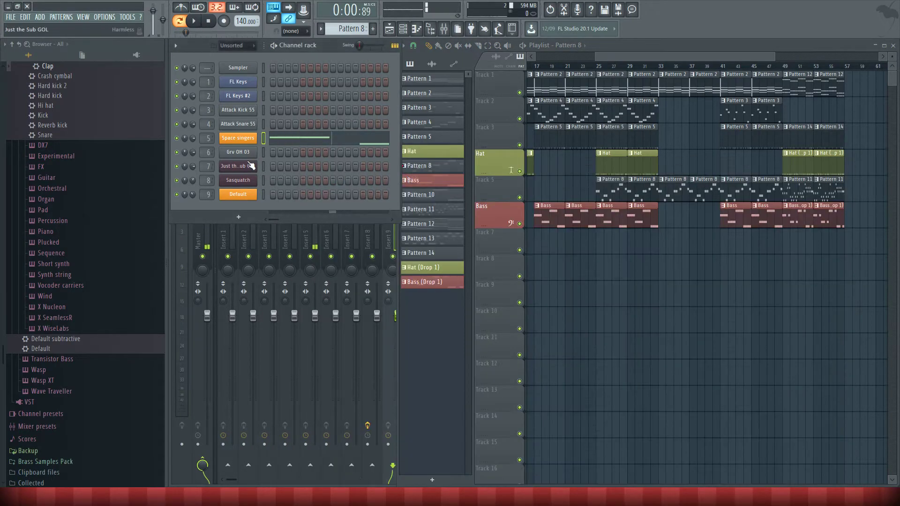
Set the Default synth's channel volume to 78% and play the song from about bar 25, keeping recording off.
click(237, 194)
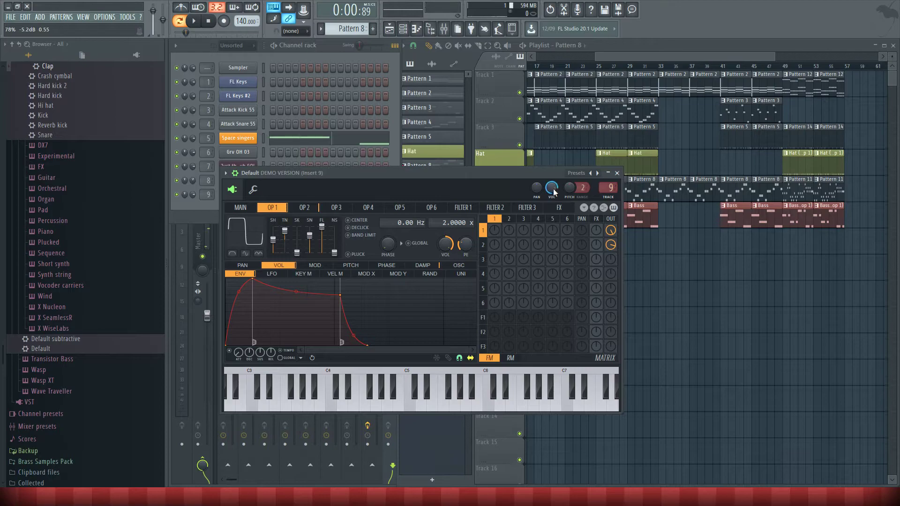
click(596, 60)
click(193, 21)
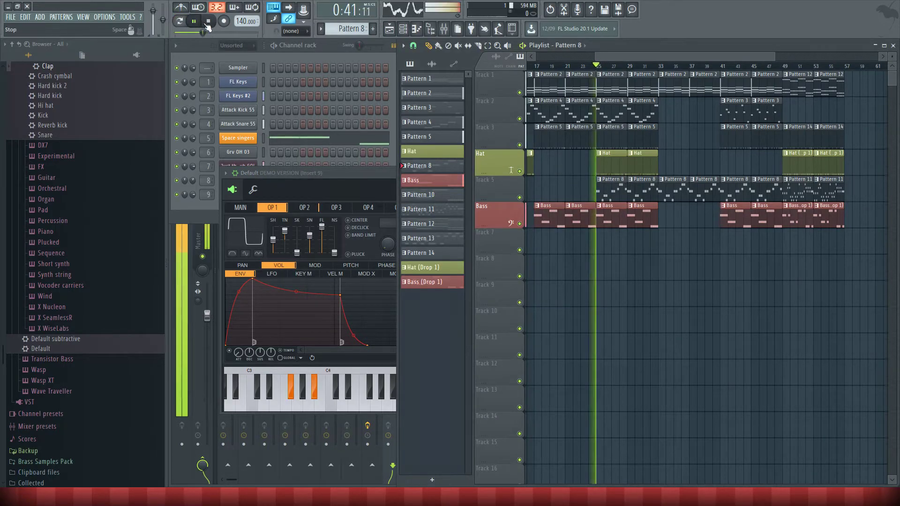
click(224, 20)
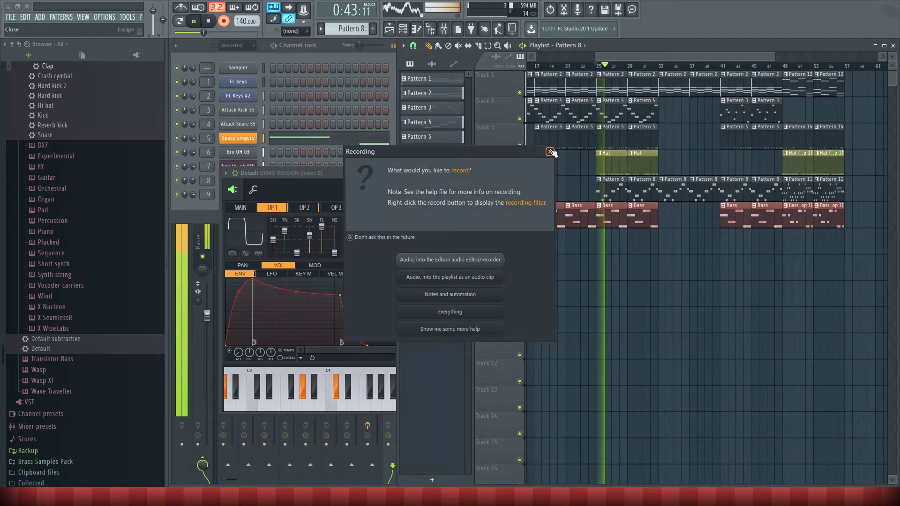
click(224, 21)
click(209, 21)
click(209, 20)
Compare the Space singers and Default synths by auditioning notes, close their windows, and play the song again around bar 25.
click(241, 139)
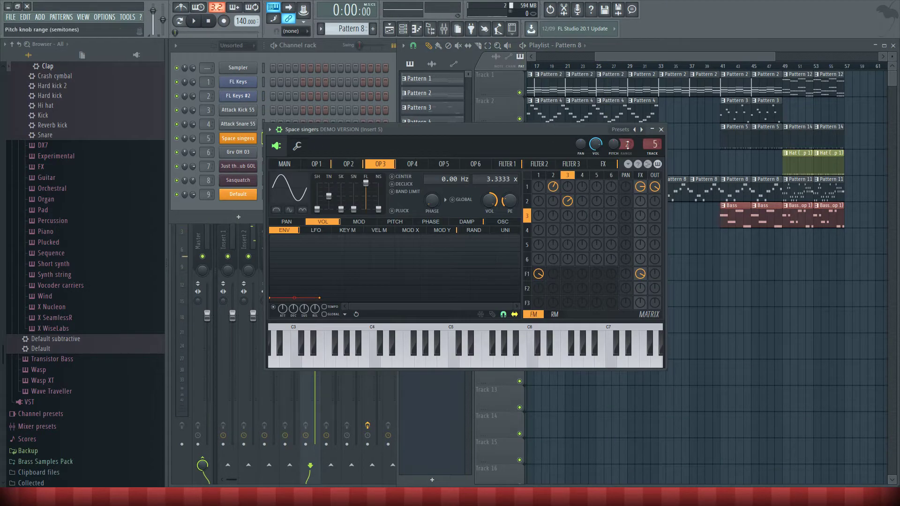
click(238, 194)
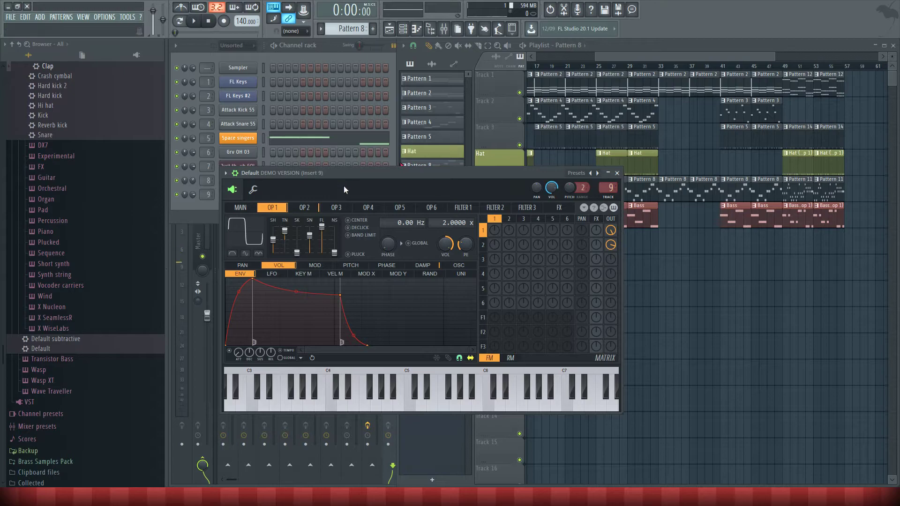
click(390, 402)
click(609, 174)
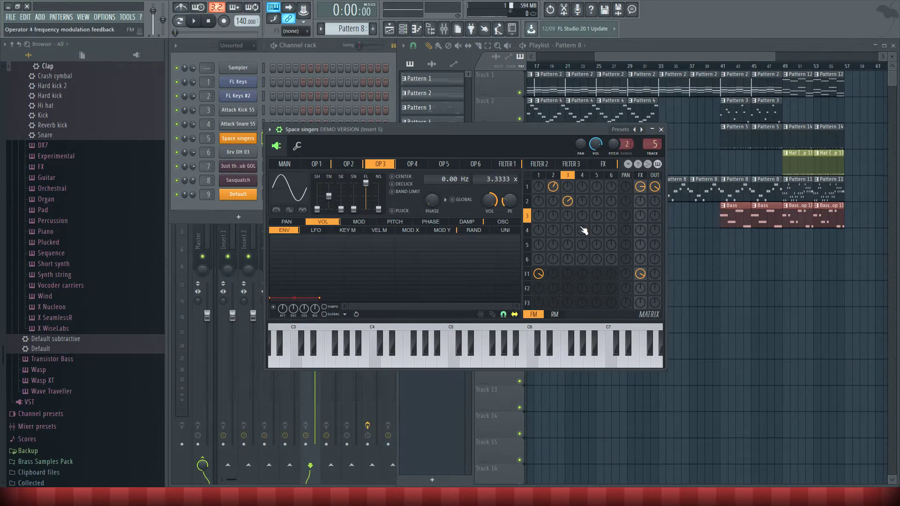
key(z)
key(z)
click(661, 129)
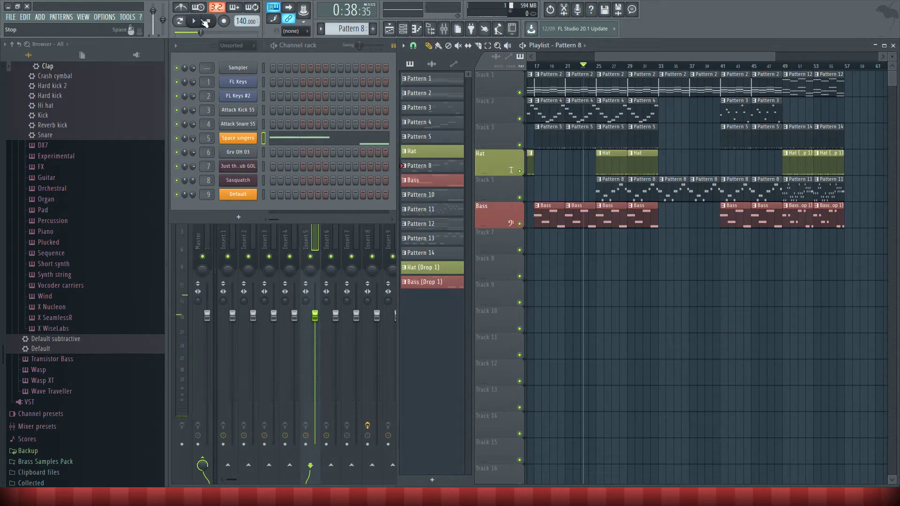
key(space)
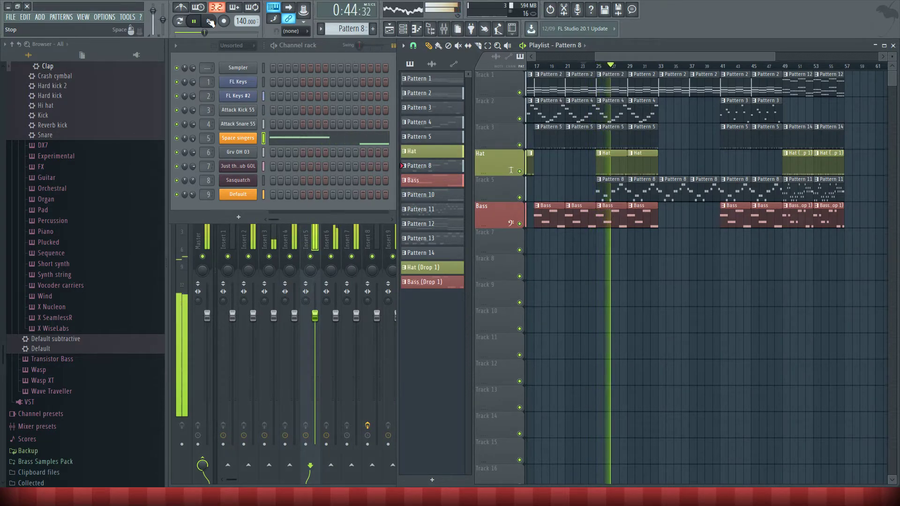
Stop the song and audition the Space singers synth while viewing operator 1's volume envelope.
click(208, 21)
click(238, 194)
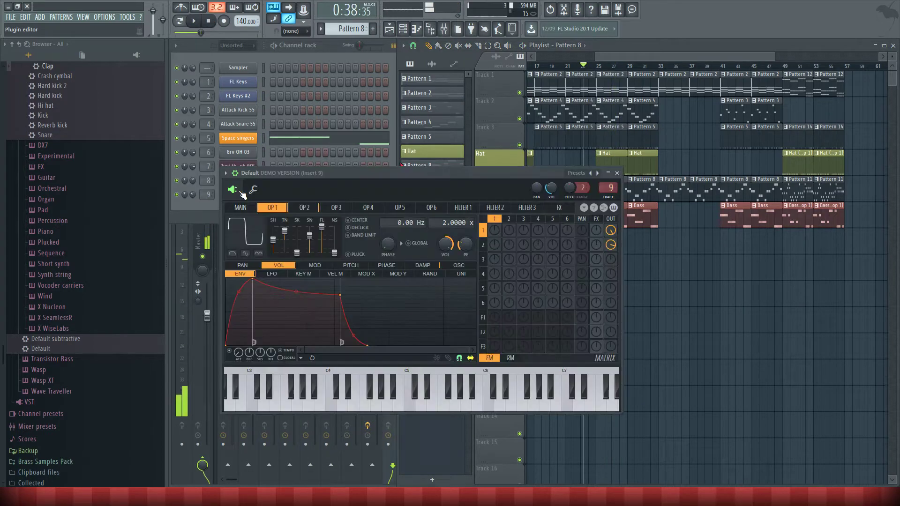
click(247, 141)
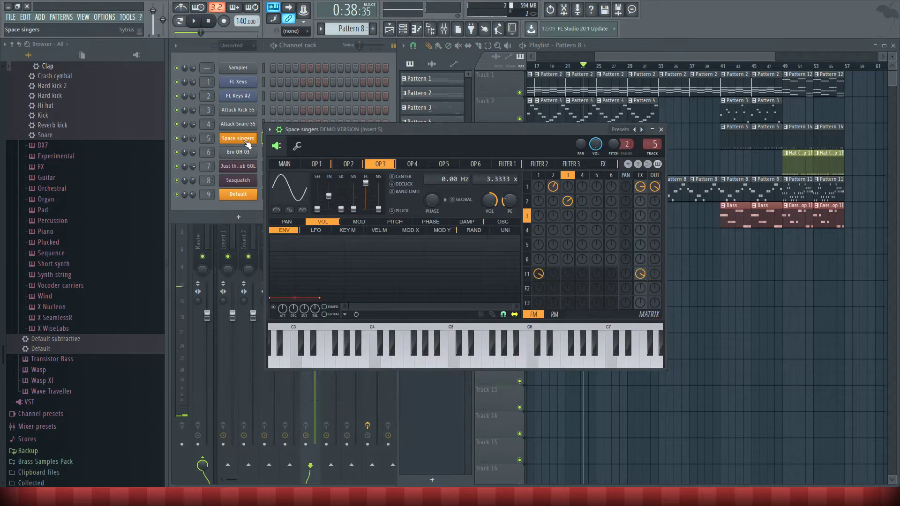
click(317, 164)
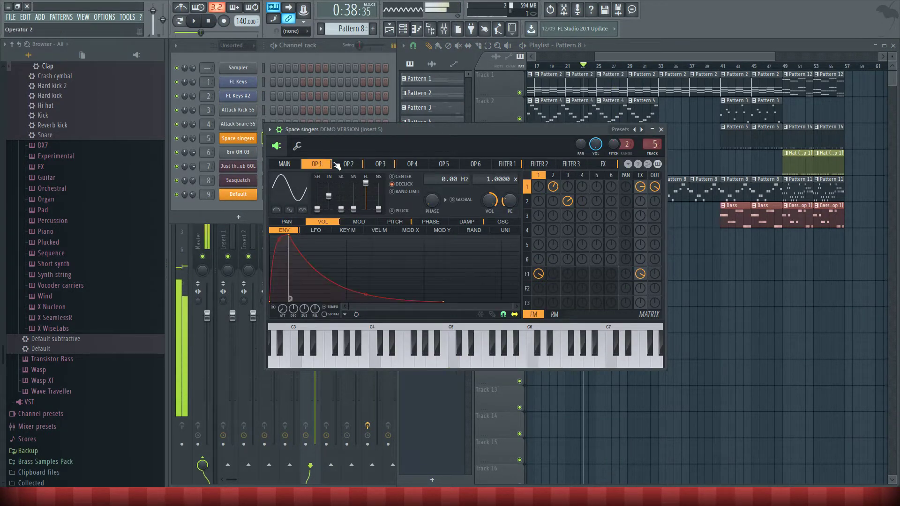
key(z)
key(z)
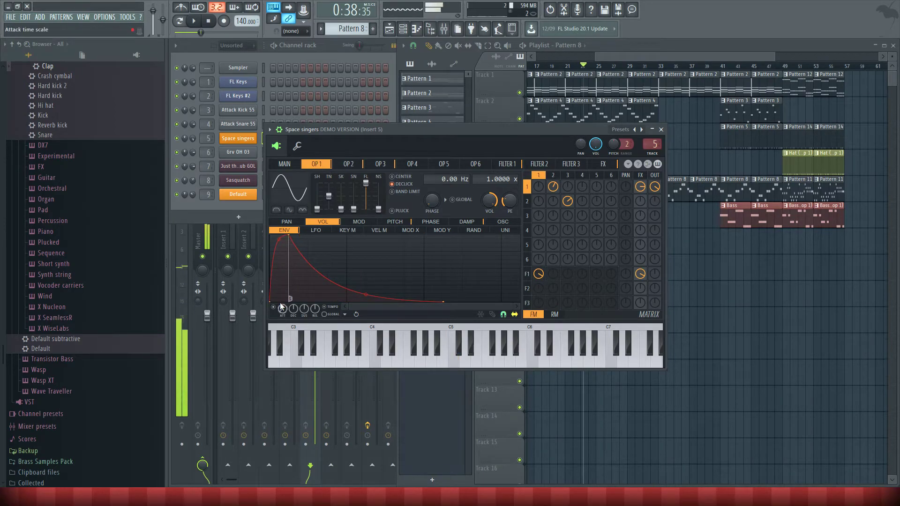
key(z)
Compare the volume envelopes of Space singers' operators 2, 1 and 3 while auditioning notes.
click(348, 165)
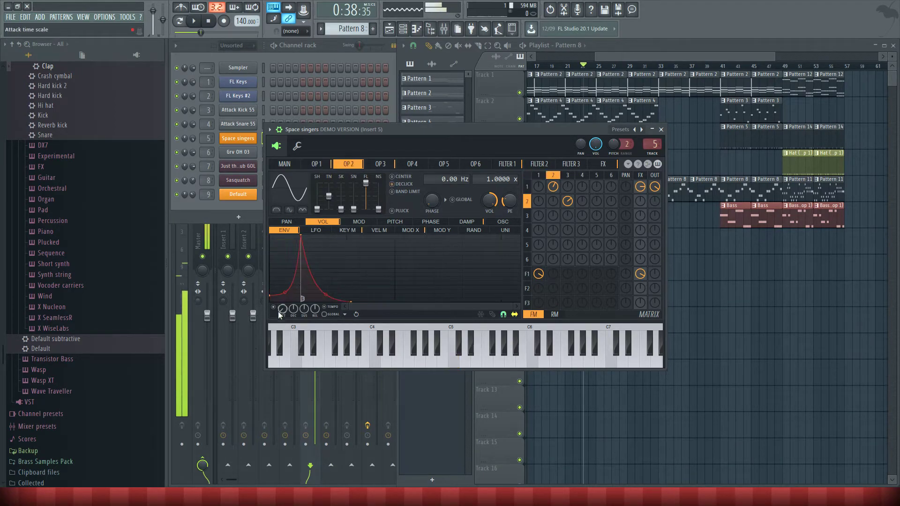
click(316, 165)
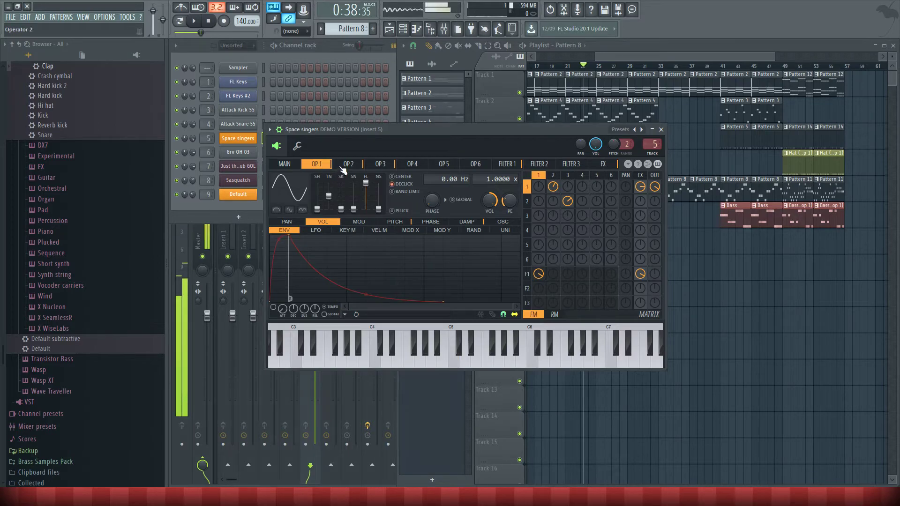
key(z)
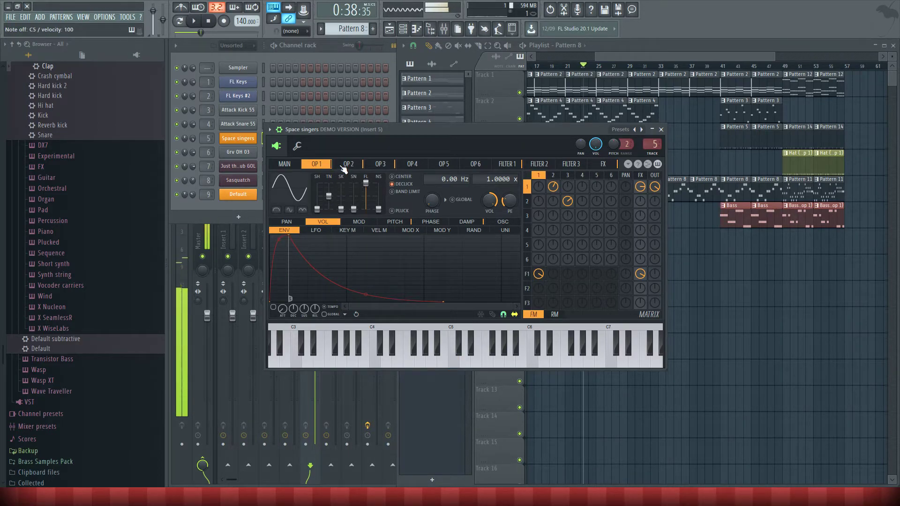
click(346, 167)
click(380, 164)
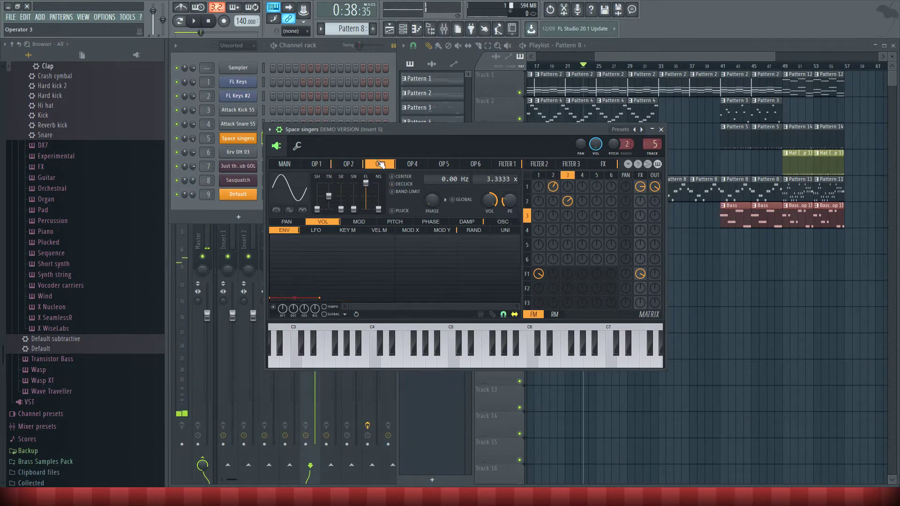
key(z)
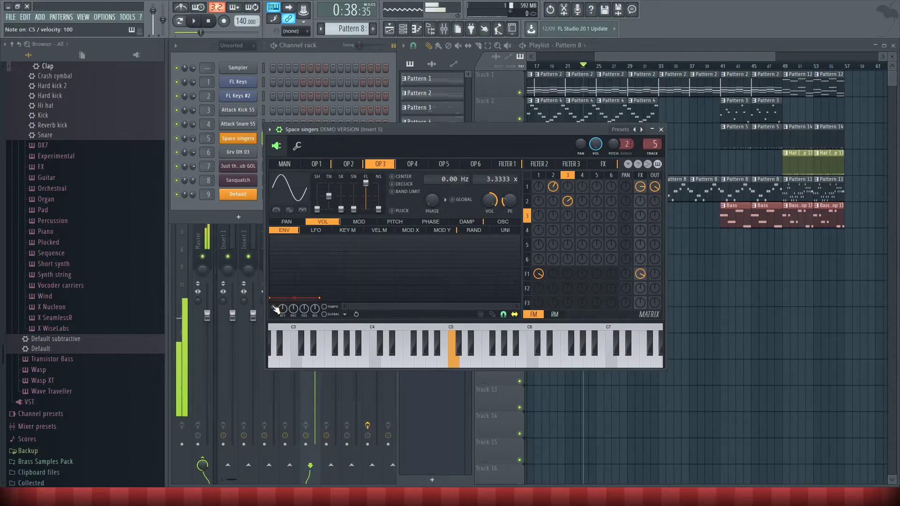
Audition Space singers again while checking operators 2, 1 and 3, and close the synth's window.
click(357, 164)
key(z)
key(z)
key(z)
click(317, 165)
key(z)
click(371, 165)
key(z)
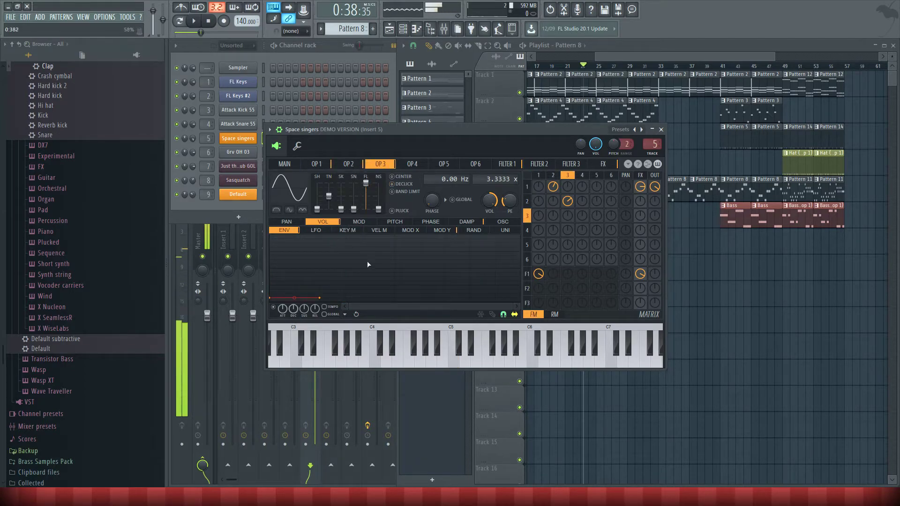
key(z)
click(661, 129)
Play the song from about bar 25 and stop it.
click(594, 67)
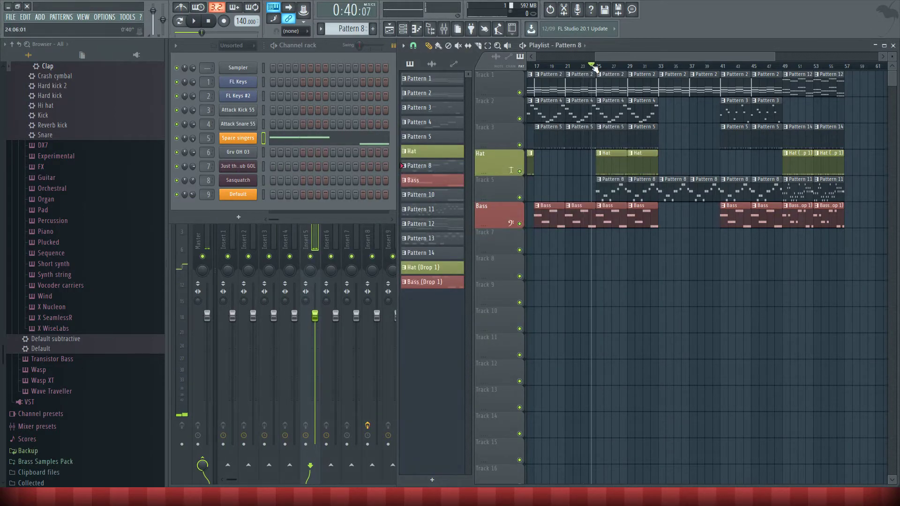
click(195, 22)
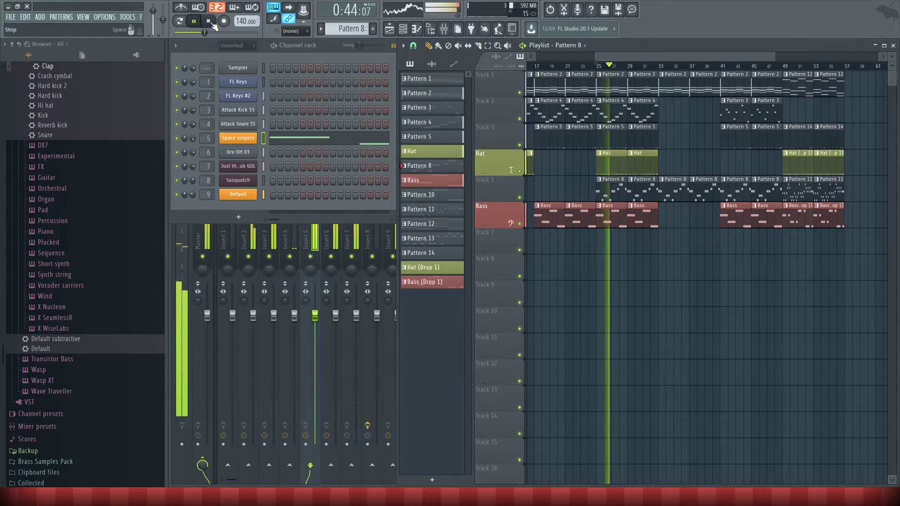
click(209, 22)
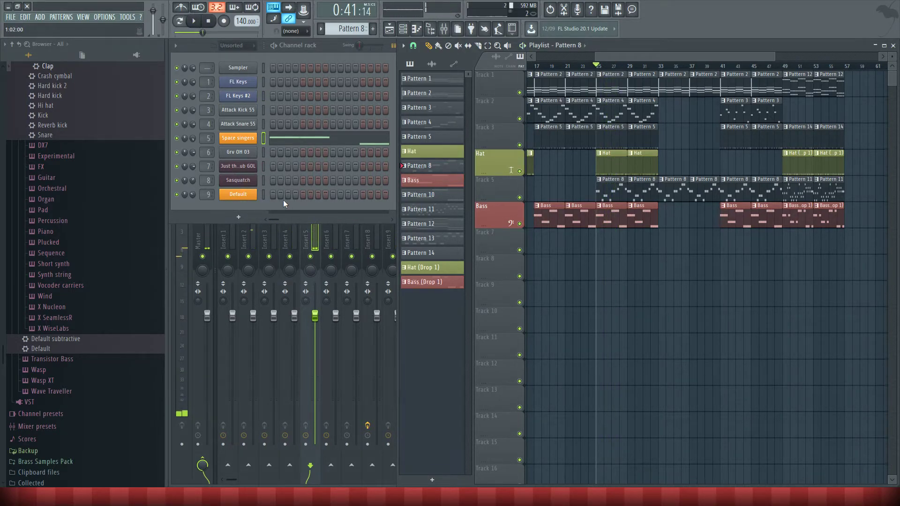
Open the Pattern 2 notes from the playlist and close the piano roll.
click(271, 204)
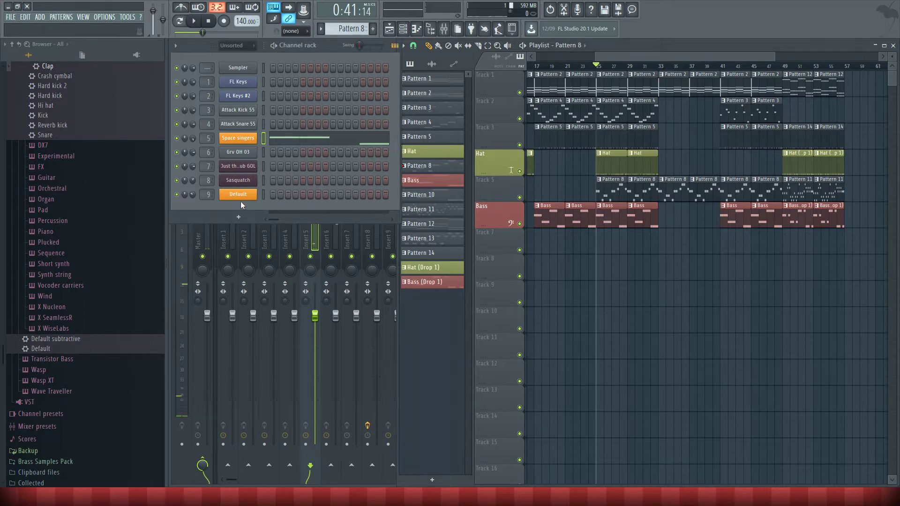
click(576, 85)
double_click(591, 82)
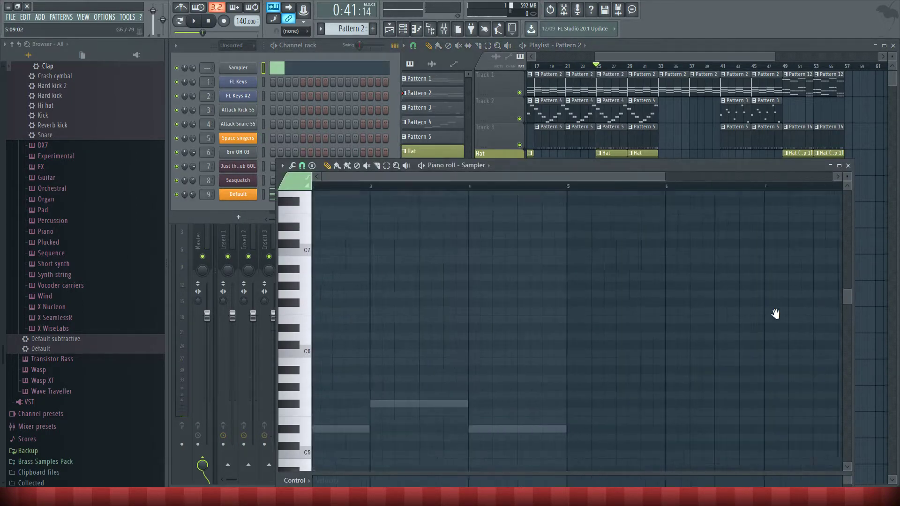
click(847, 166)
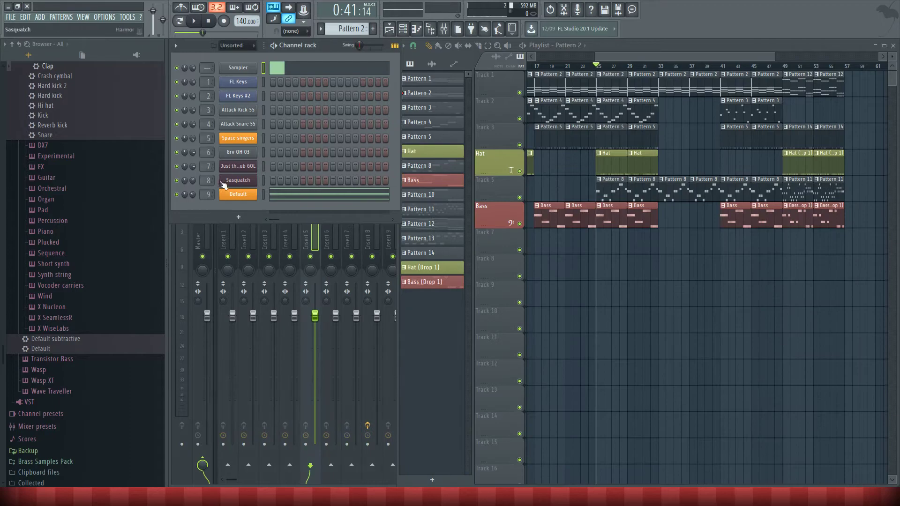
Replace the Space singers synth on channel 5 with Harmor.
right_click(253, 137)
mouse_move(295, 204)
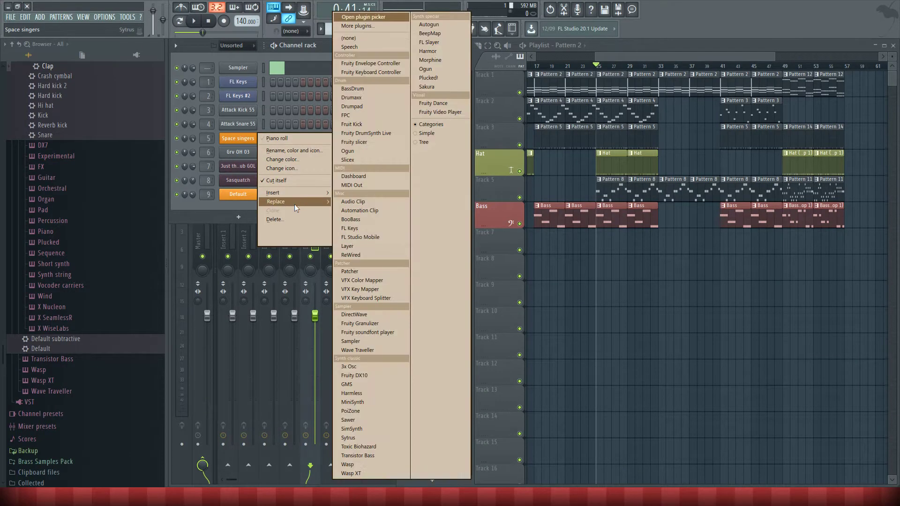
click(455, 49)
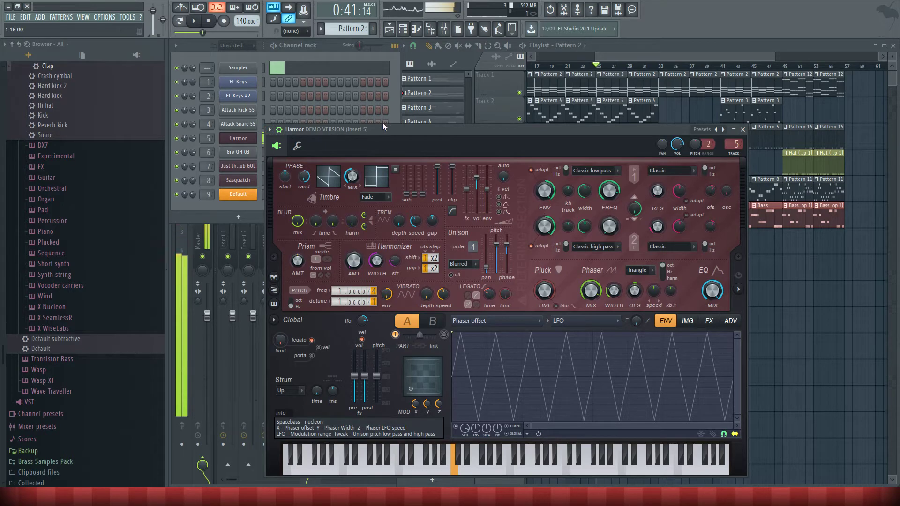
Switch playback to pattern mode, play Pattern 2 briefly, and close its piano roll.
click(196, 21)
click(208, 21)
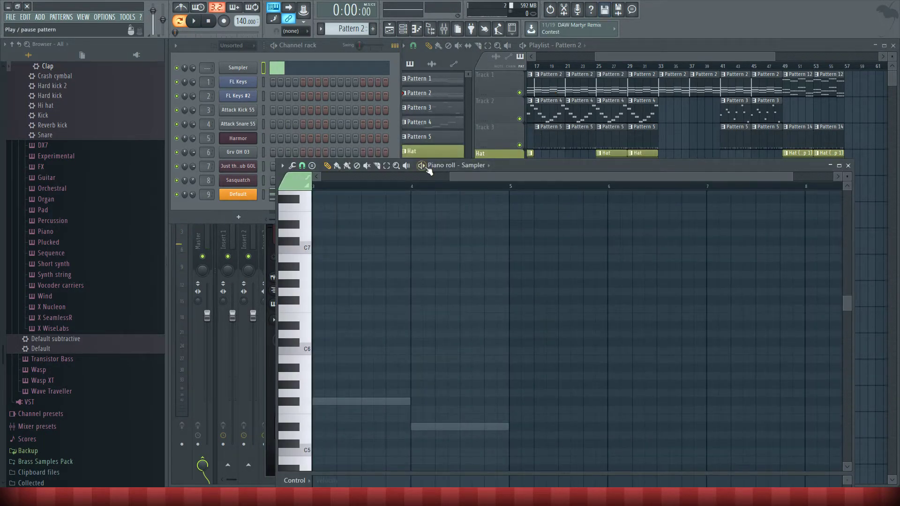
key(space)
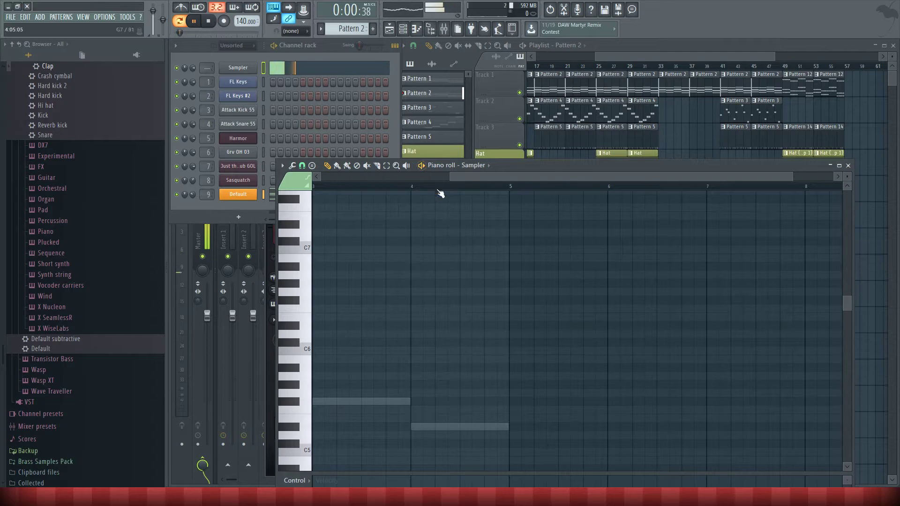
click(848, 166)
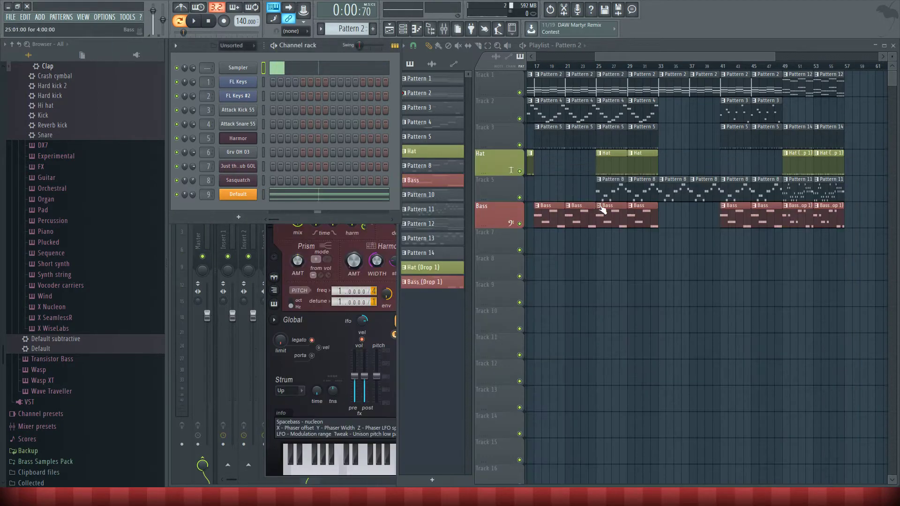
Open Pattern 8's Harmor notes from the playlist, play the pattern briefly, and put the piano roll away.
double_click(608, 184)
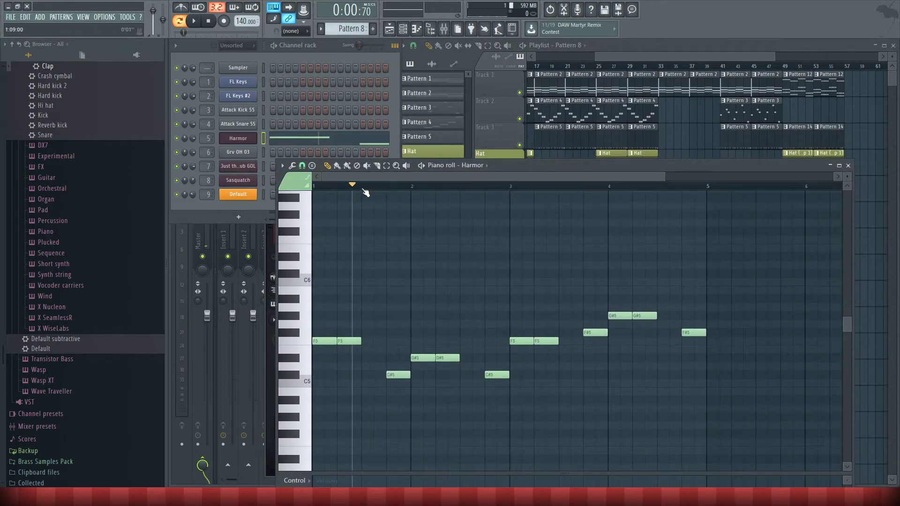
key(space)
key(space)
click(830, 167)
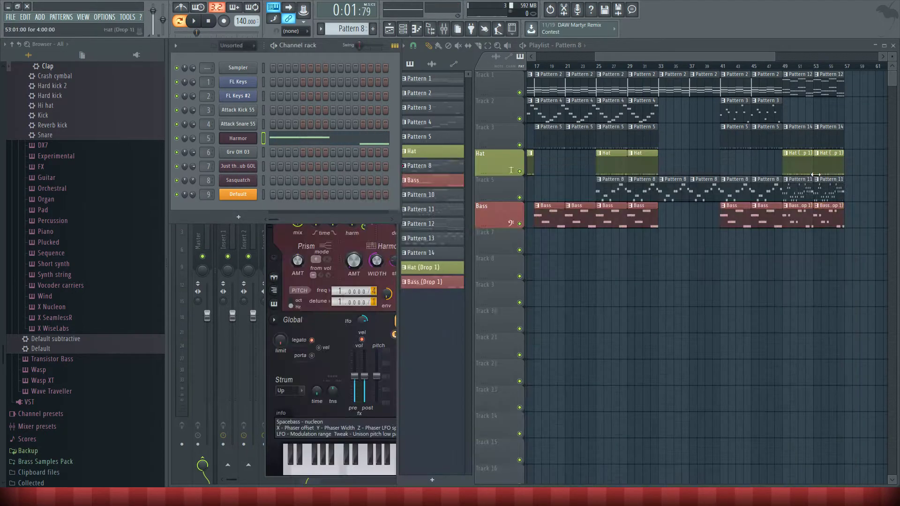
Open Pattern 2 from the playlist, replace the Default synth on channel 9 with Harmor, and reposition its window.
double_click(604, 88)
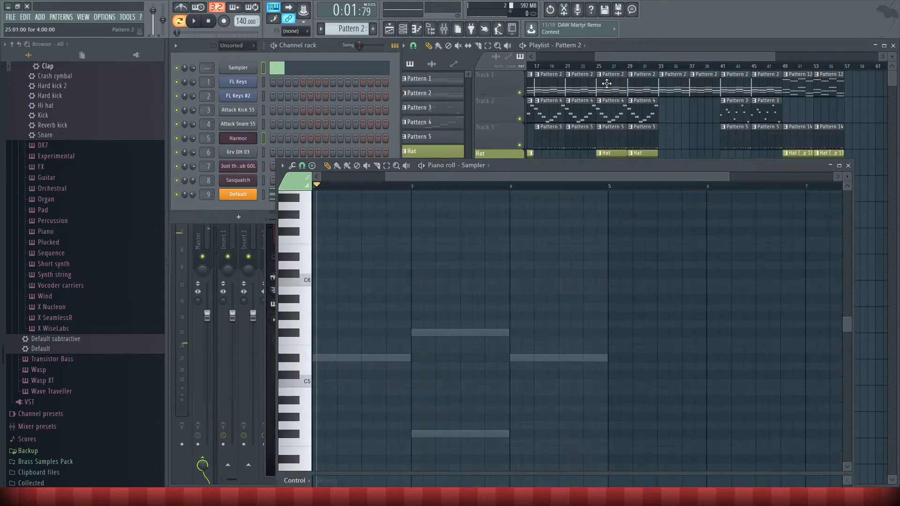
right_click(245, 203)
mouse_move(297, 255)
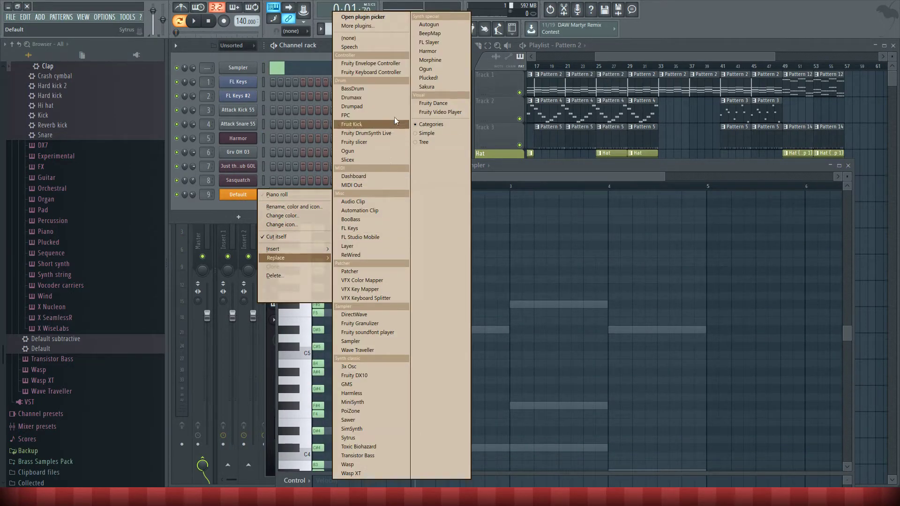
click(428, 50)
drag(488, 181, 476, 53)
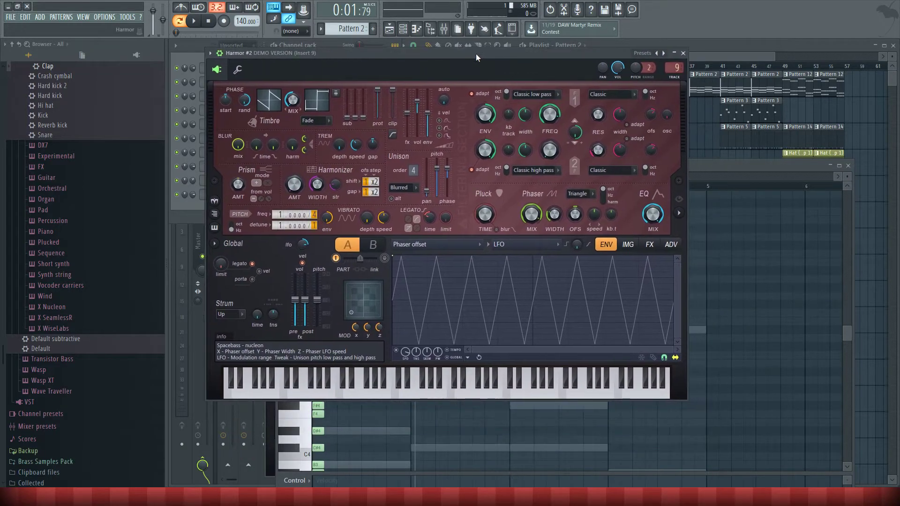
drag(353, 55, 351, 69)
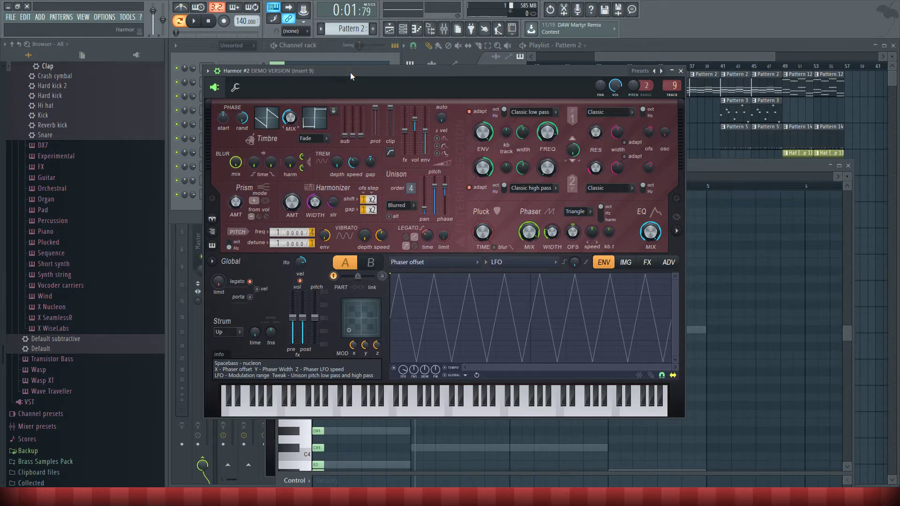
Audition channel 9's Harmor and load its Default preset.
key(z)
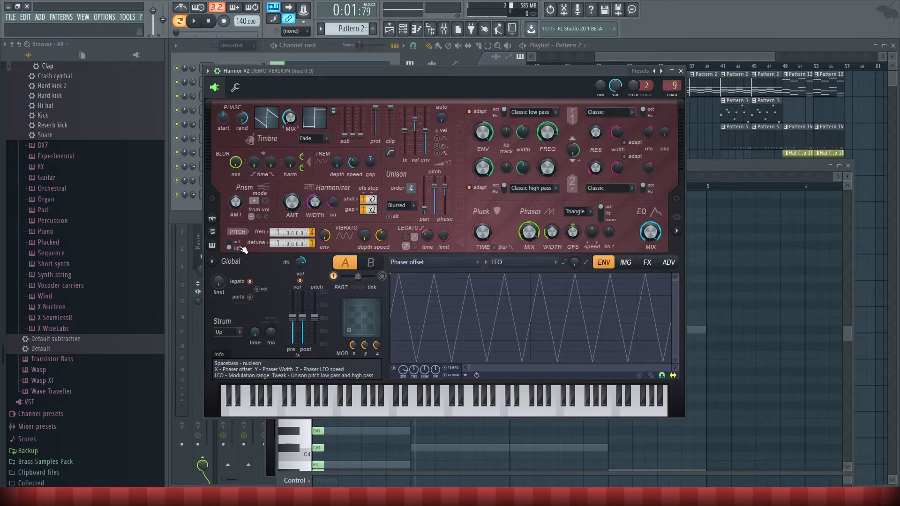
click(208, 72)
mouse_move(234, 99)
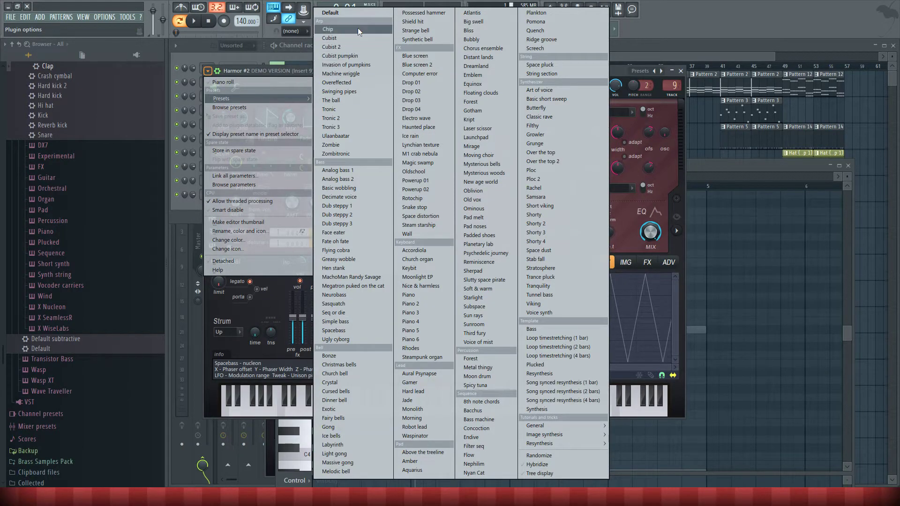
click(368, 15)
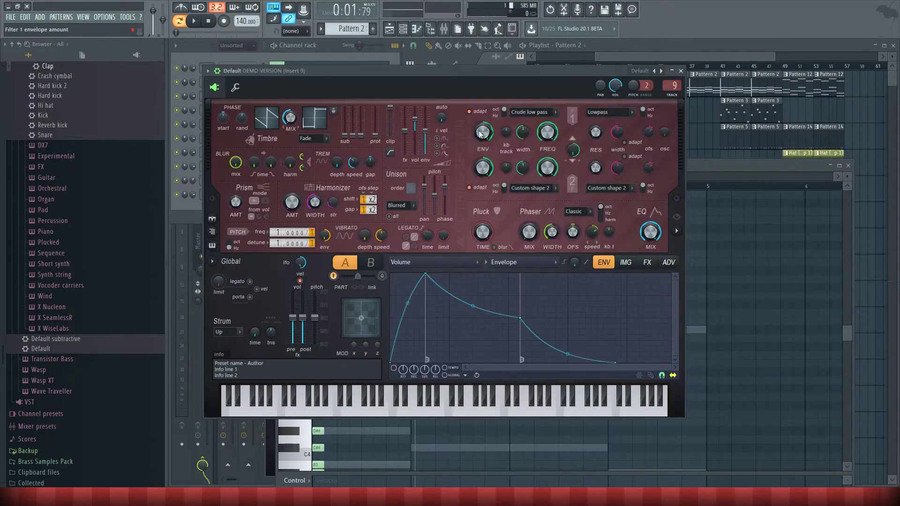
Move the Harmor window clear of the channel rack, play the song from about bar 17, and stop it.
drag(523, 91, 502, 177)
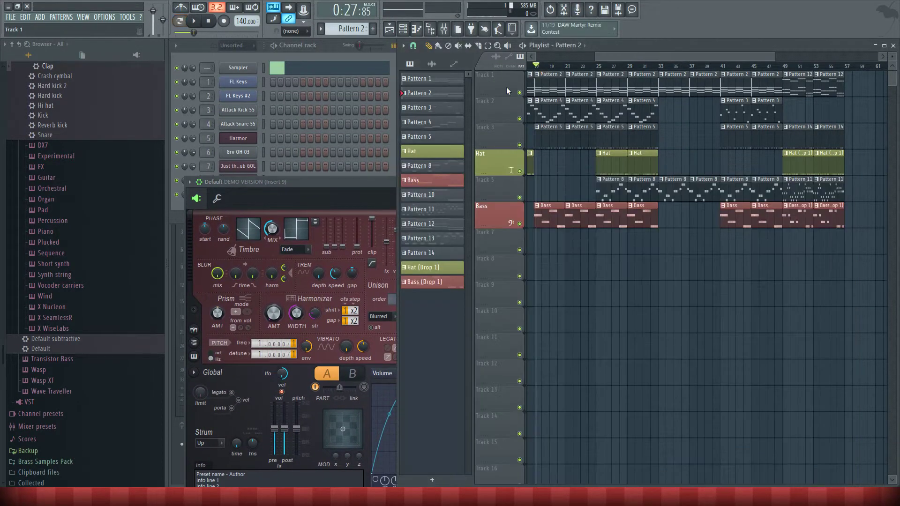
click(271, 195)
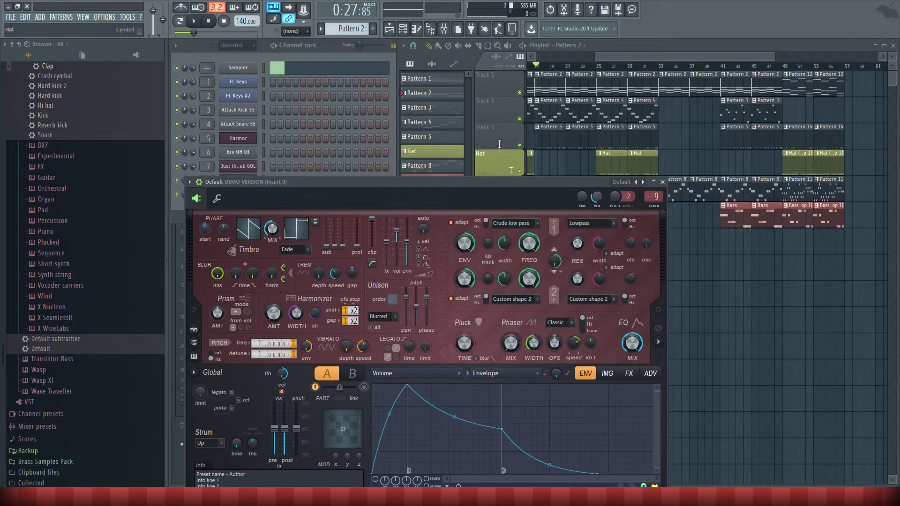
click(199, 21)
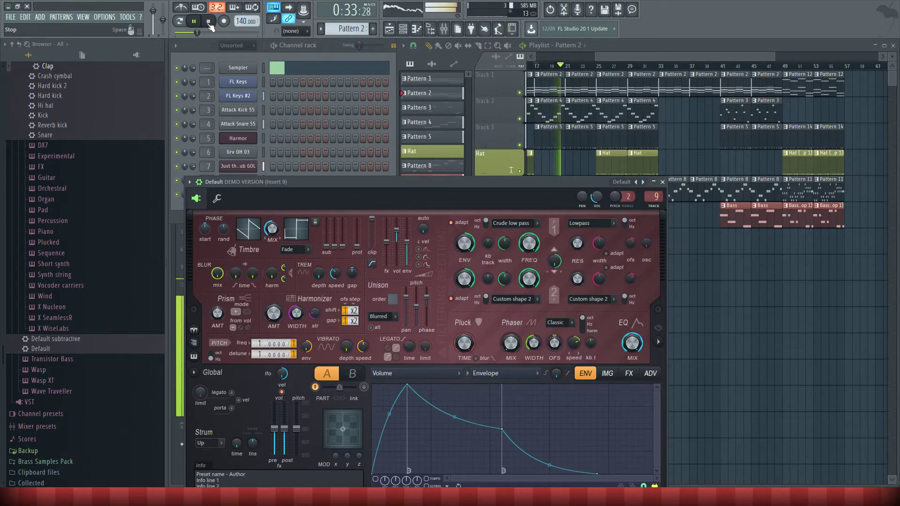
click(209, 23)
Move channel 9's Harmor window up, load the Dinner bell preset, and audition it with Pattern 2 playing alone.
drag(338, 192, 344, 142)
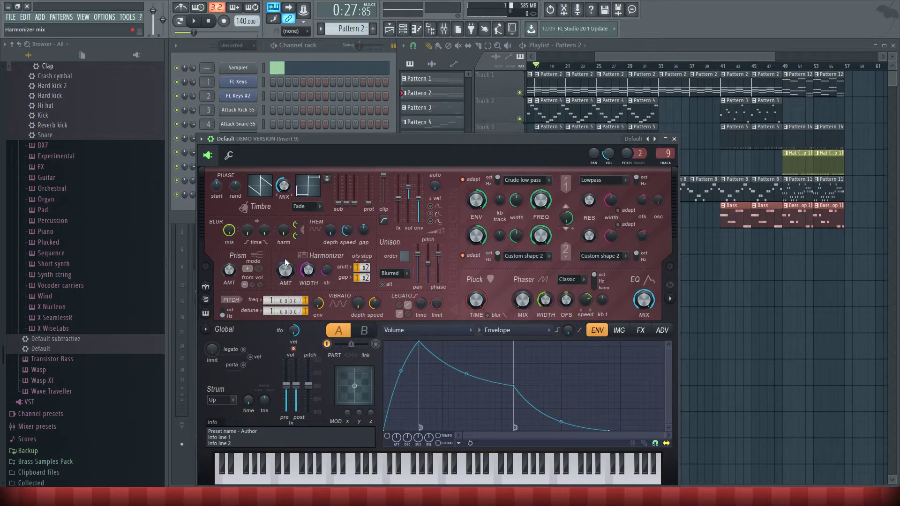
click(201, 138)
mouse_move(210, 166)
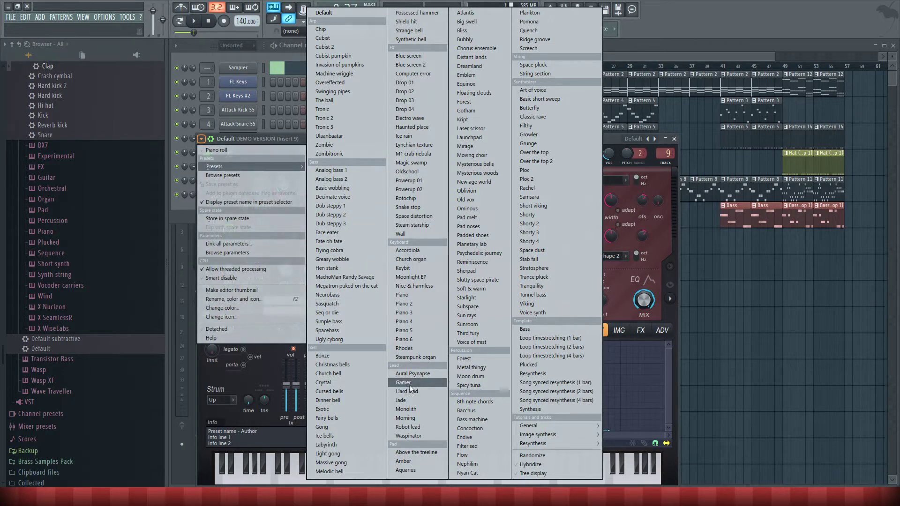
click(341, 399)
key(z)
key(z)
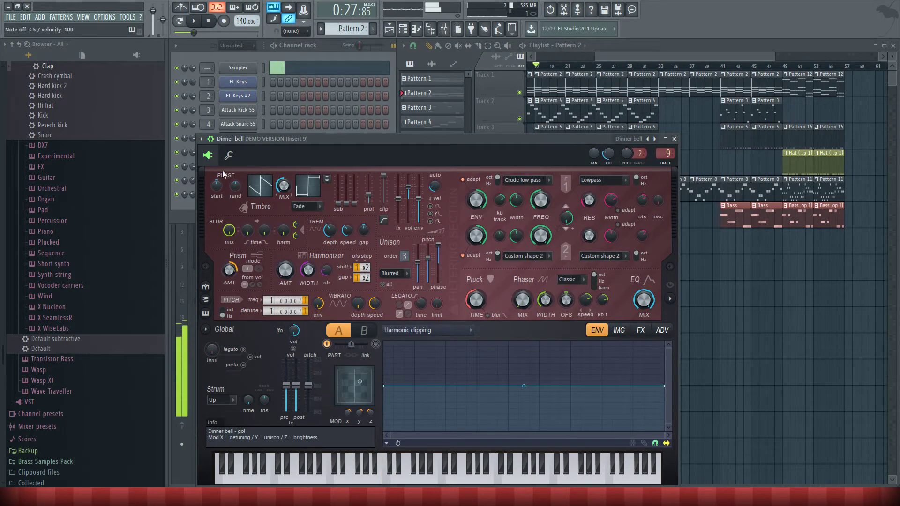
click(181, 22)
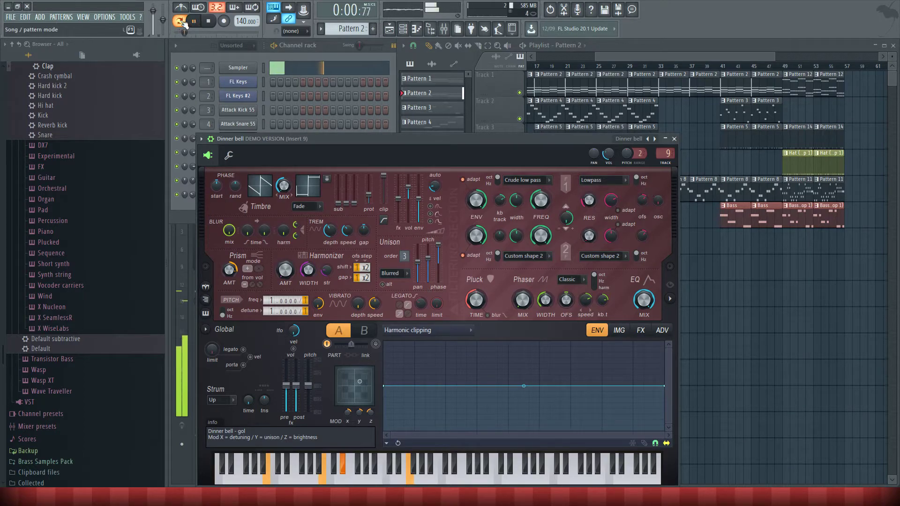
click(196, 20)
Load the Crystal preset in channel 9's Harmor, play Pattern 2 alone with it, and stop playback.
click(202, 139)
click(212, 176)
click(202, 139)
mouse_move(207, 165)
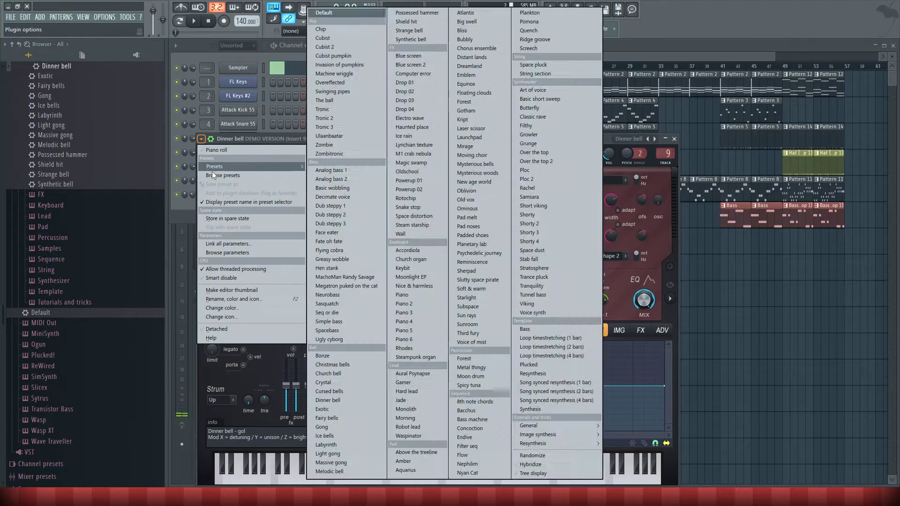
click(335, 381)
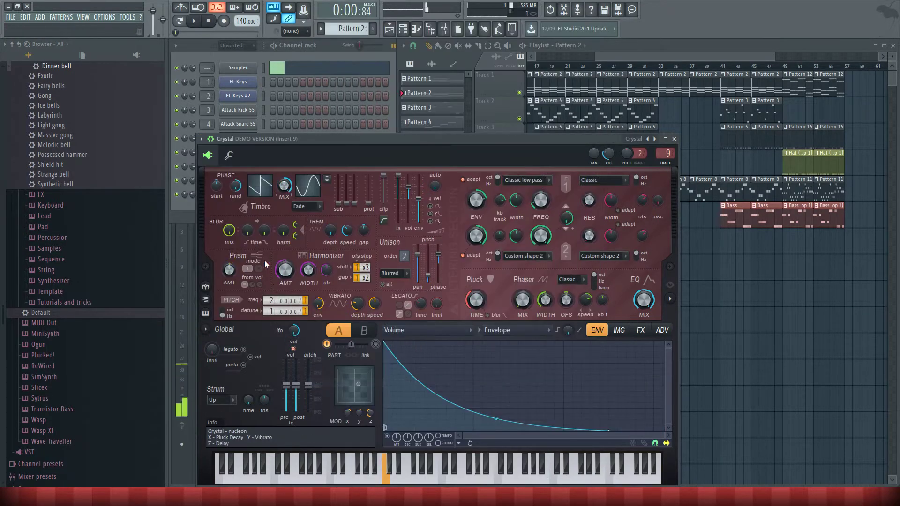
click(194, 21)
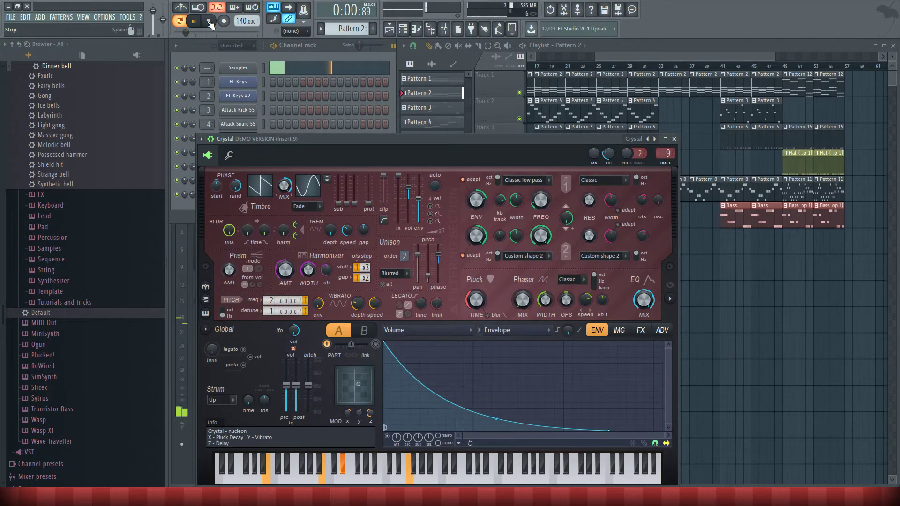
click(209, 22)
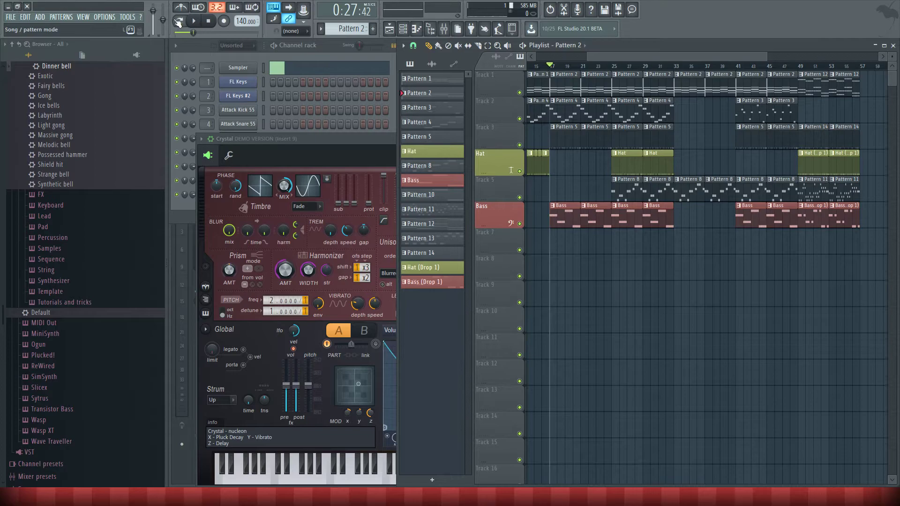
Play the song from about bar 16 to hear the Crystal preset in the mix, and stop it.
click(207, 21)
click(197, 22)
click(529, 67)
click(542, 67)
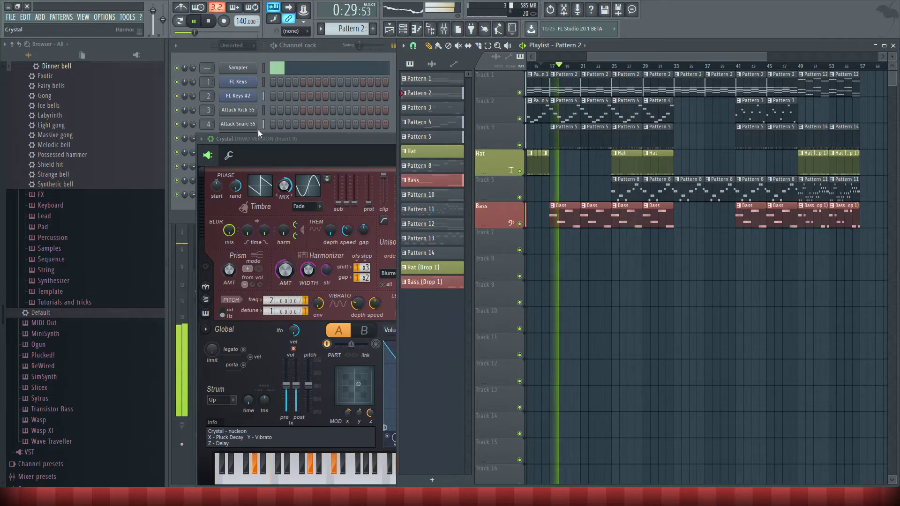
key(space)
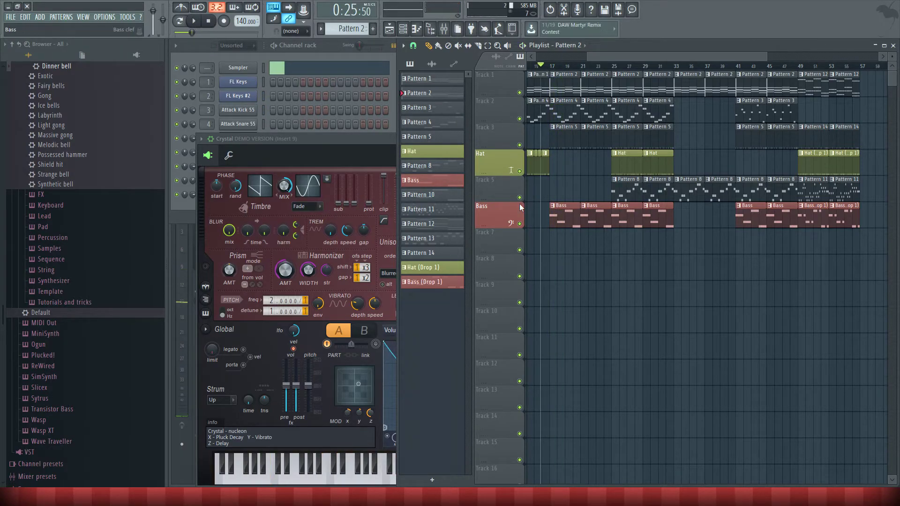
Switch off the Crystal preset's volume envelope, and check the sound with a test note and Pattern 2 alone.
click(327, 158)
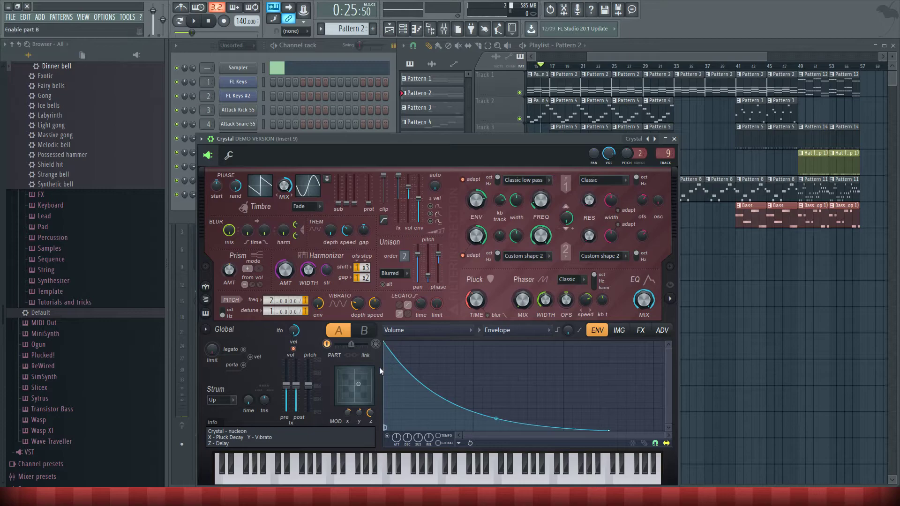
click(388, 436)
key(z)
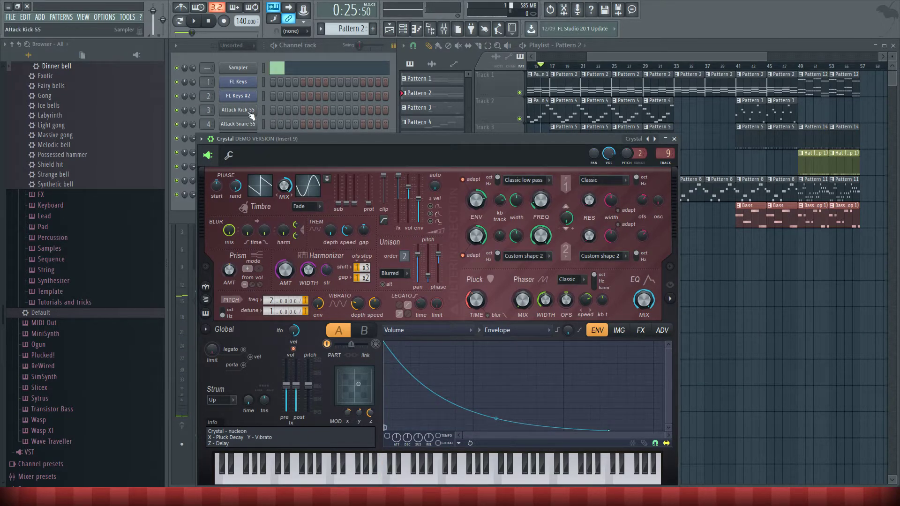
click(195, 27)
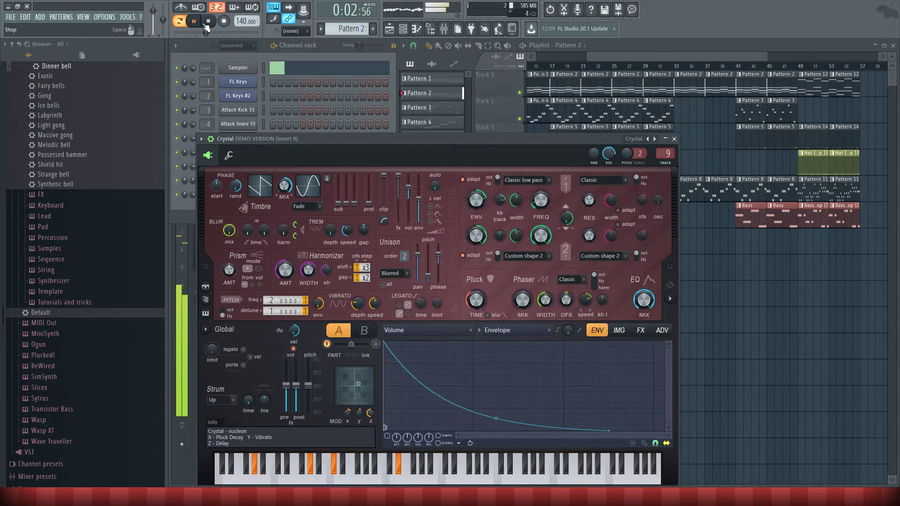
click(207, 23)
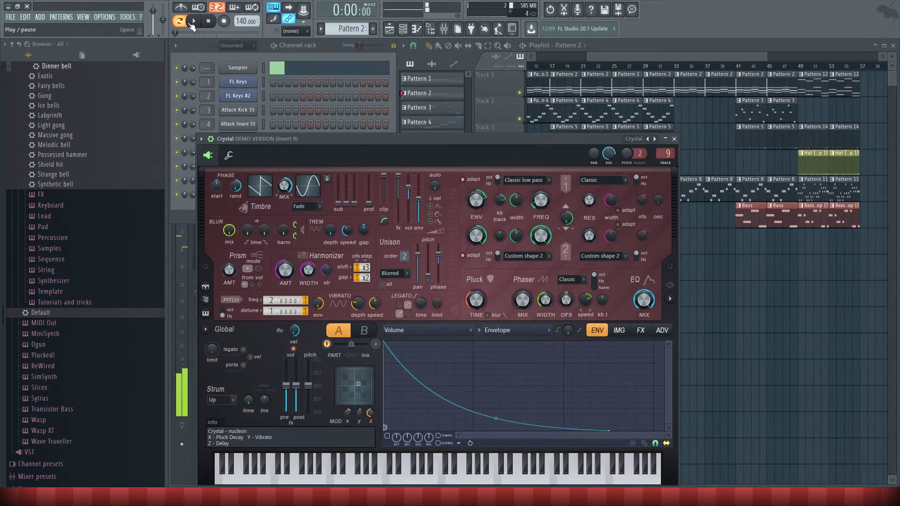
Play the song from about bar 21 to hear the edited Crystal sound, and stop it.
click(584, 67)
click(193, 21)
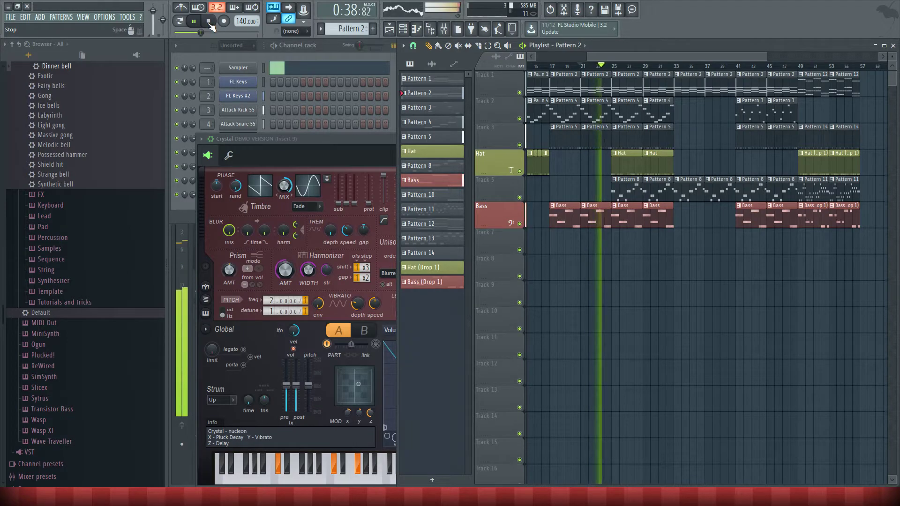
click(210, 25)
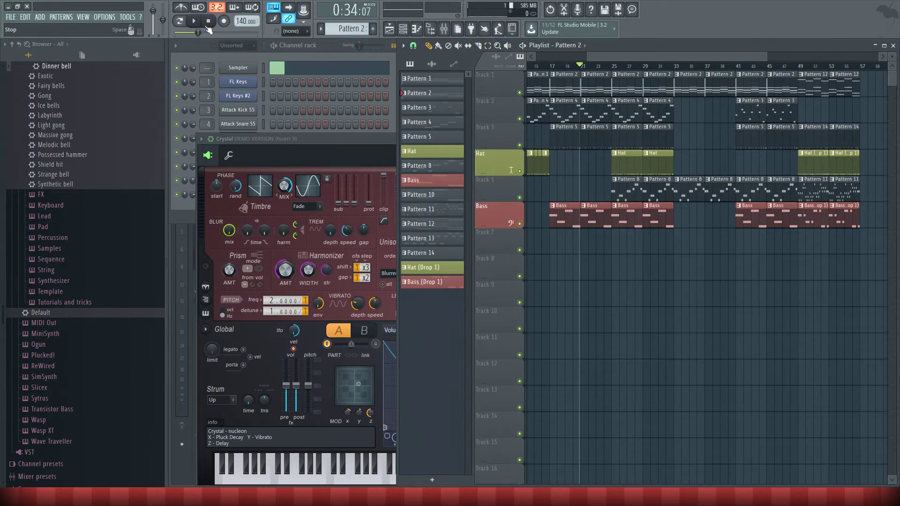
Audition the Crystal sound, reduce its unison order to none, and check it in the song from about bar 21.
click(367, 166)
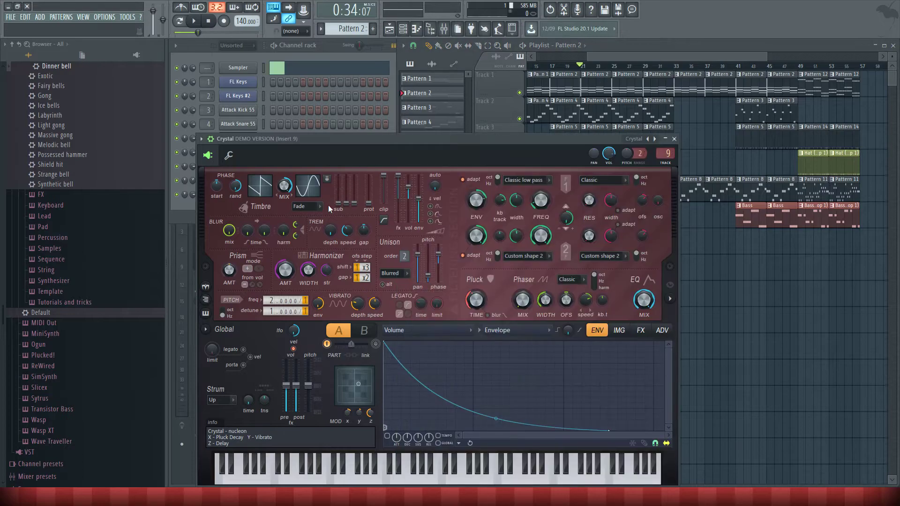
key(c)
key(x)
key(z)
key(x)
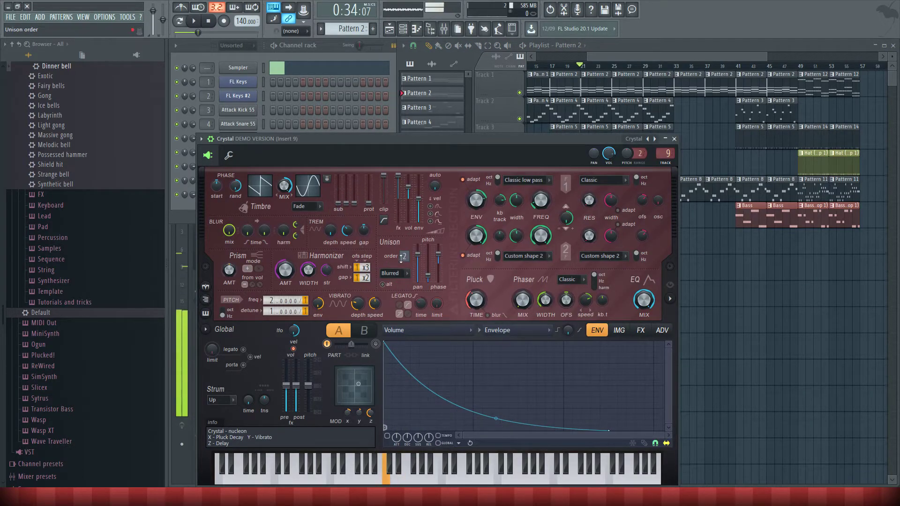
key(z)
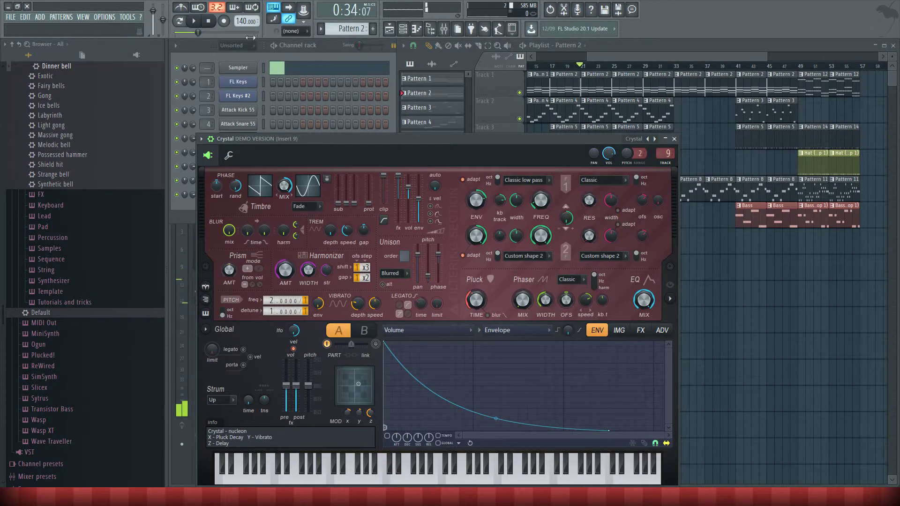
key(space)
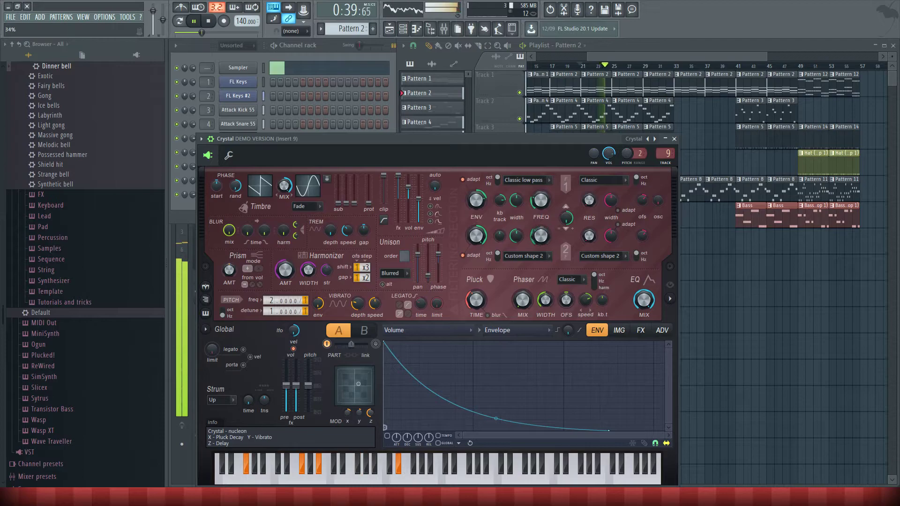
key(space)
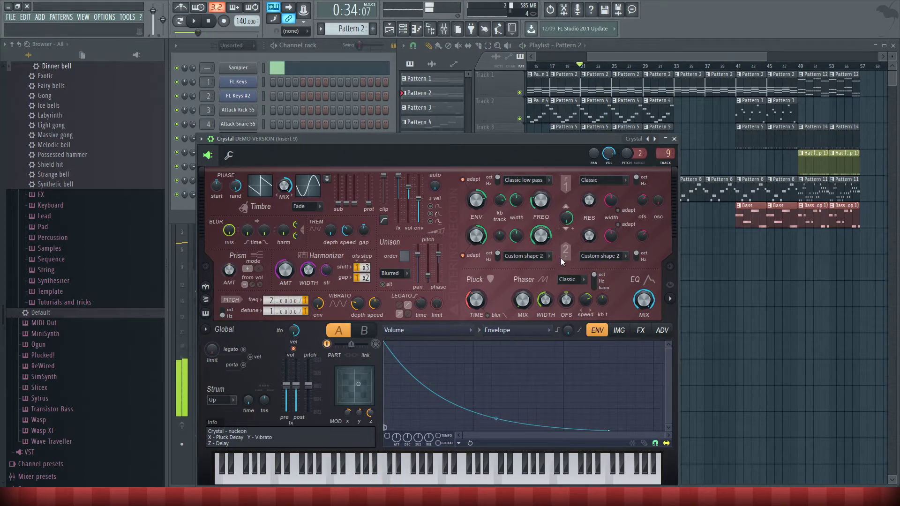
Set Harmor's filter 2 to Classic low pass with its frequency at about 34%, and check it in the song.
click(523, 256)
click(524, 268)
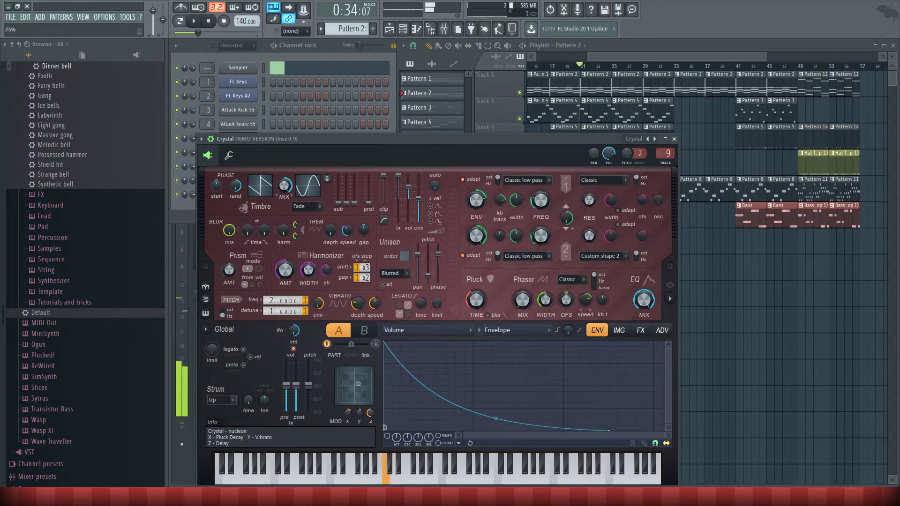
drag(541, 235, 540, 244)
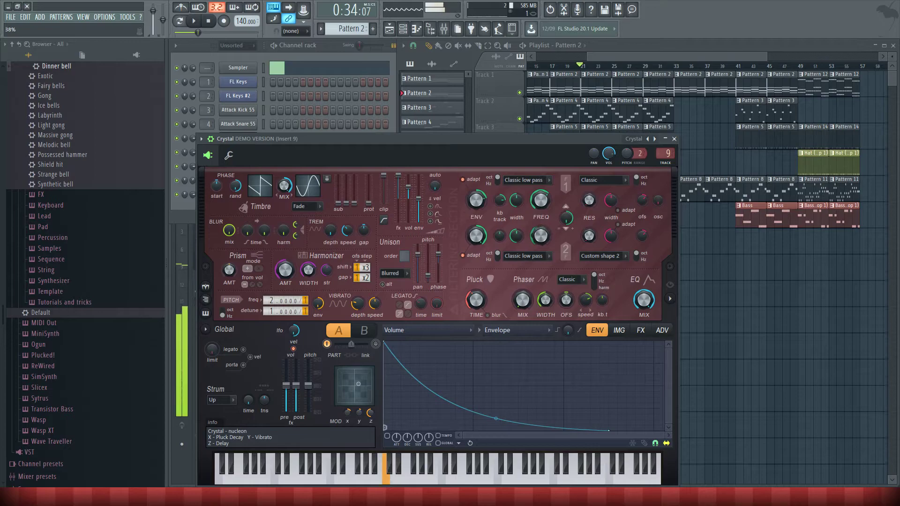
key(space)
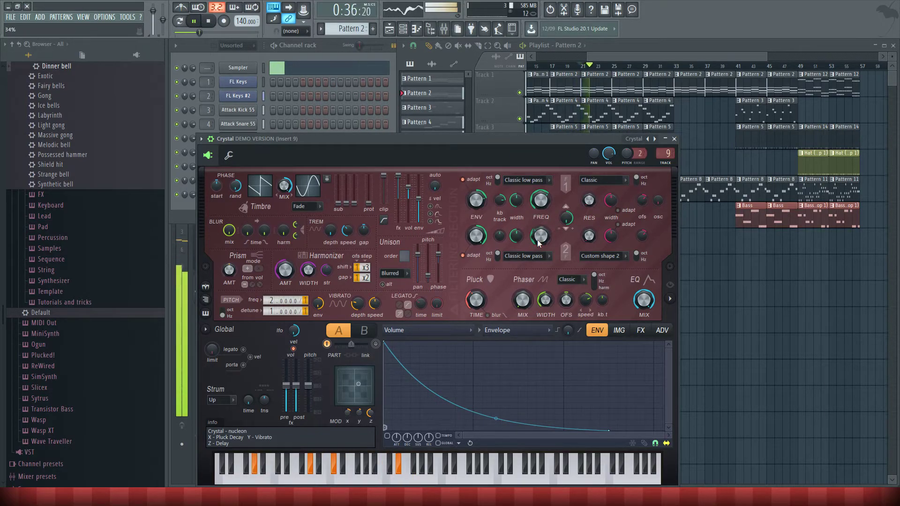
click(674, 138)
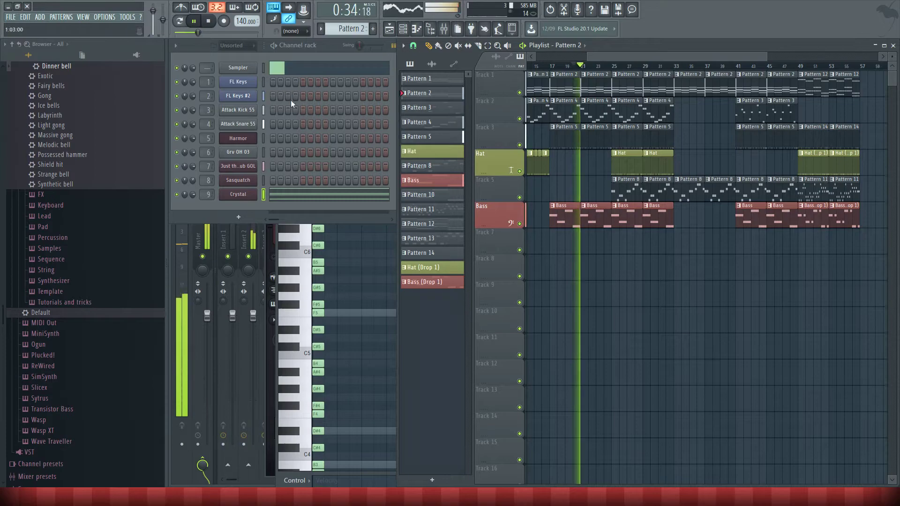
click(238, 194)
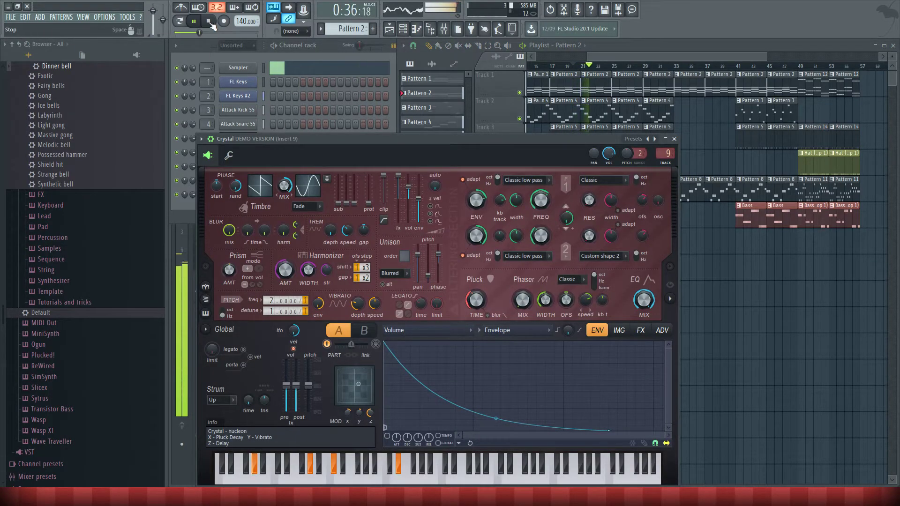
key(space)
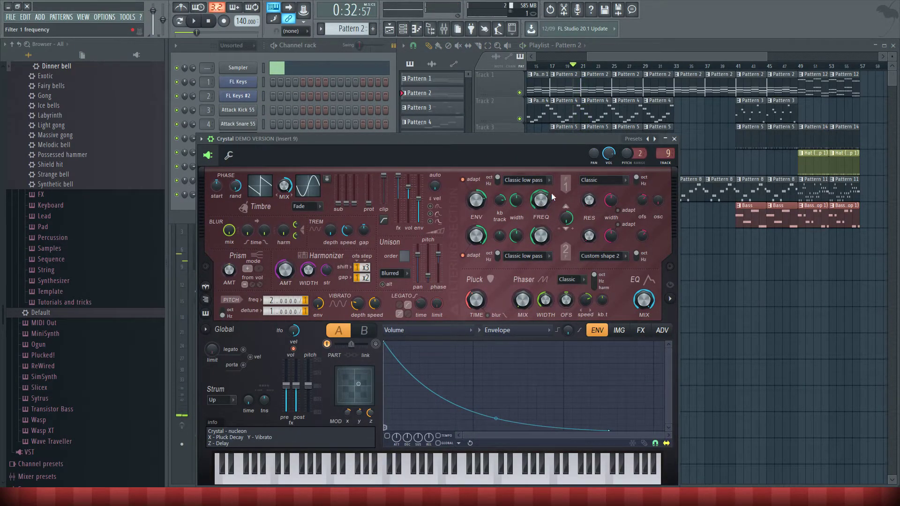
With Harmor's spectral display shown and Pattern 2 looping, raise filter 1's frequency to 100% and lower filter 2's frequency.
click(669, 298)
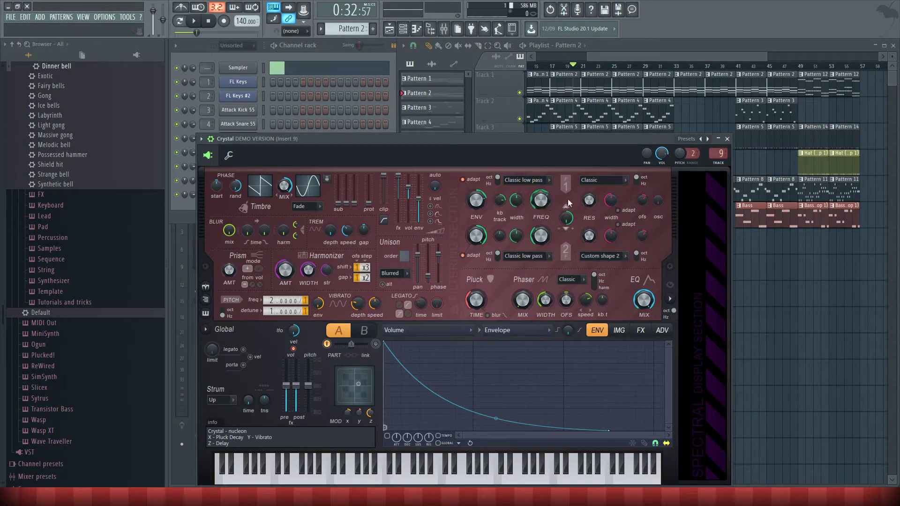
click(192, 22)
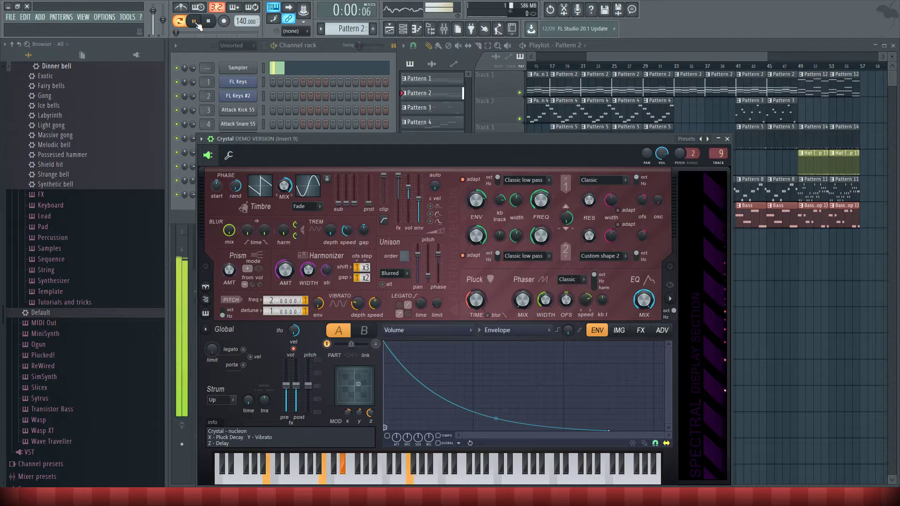
click(540, 207)
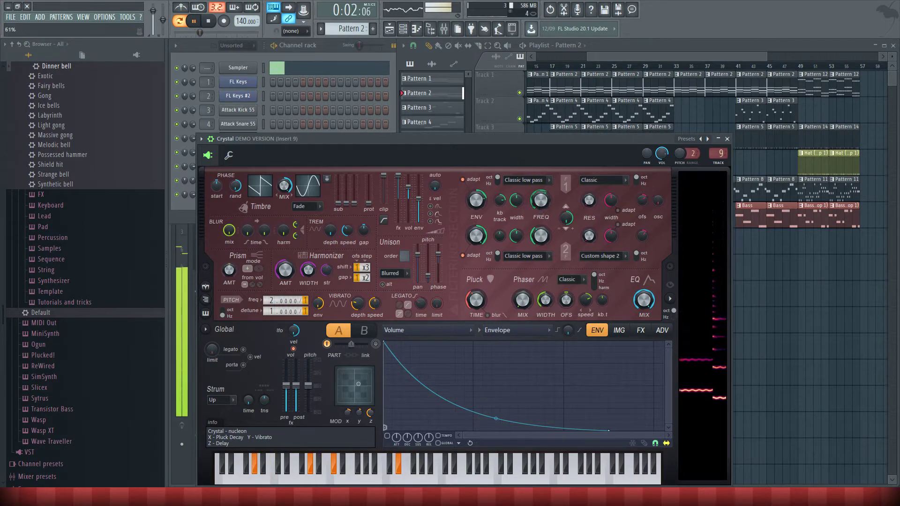
mouse_move(546, 202)
mouse_down()
mouse_move(546, 173)
mouse_move(540, 201)
mouse_up()
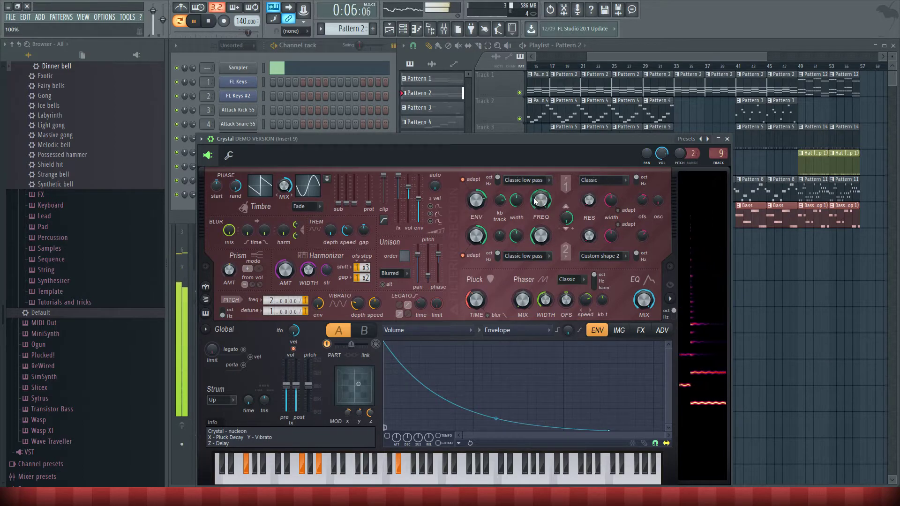
drag(541, 236, 540, 249)
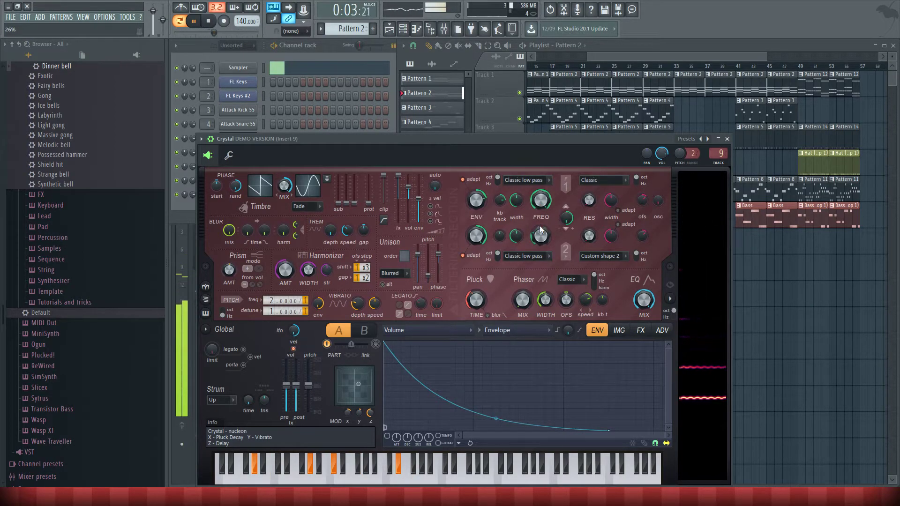
mouse_move(539, 226)
mouse_down()
mouse_move(539, 246)
mouse_move(539, 237)
mouse_up()
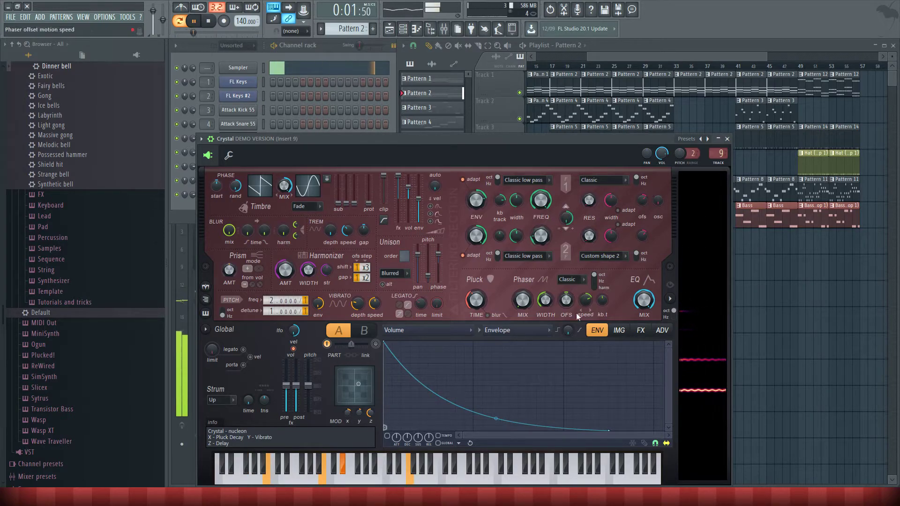
Open Harmor's effects section and raise the Limiting compression amount to about 88%.
click(618, 330)
click(643, 331)
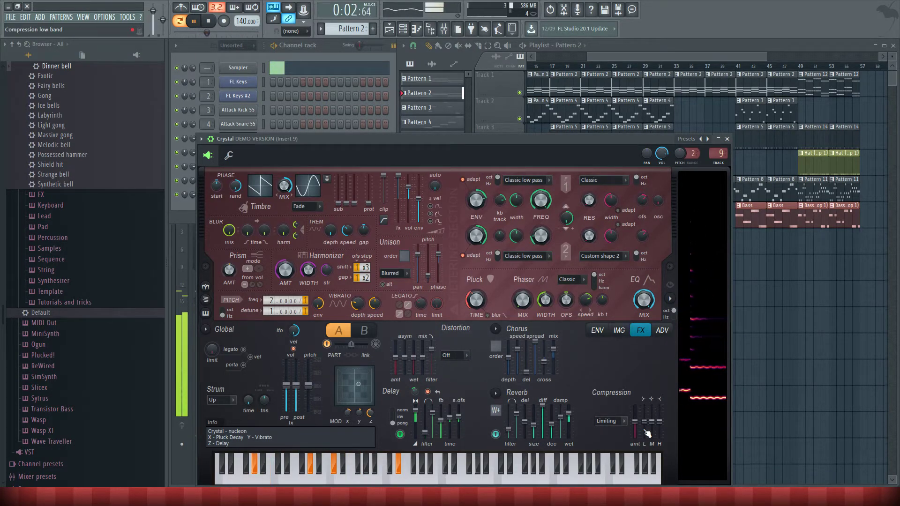
click(622, 421)
click(623, 420)
drag(635, 421, 635, 405)
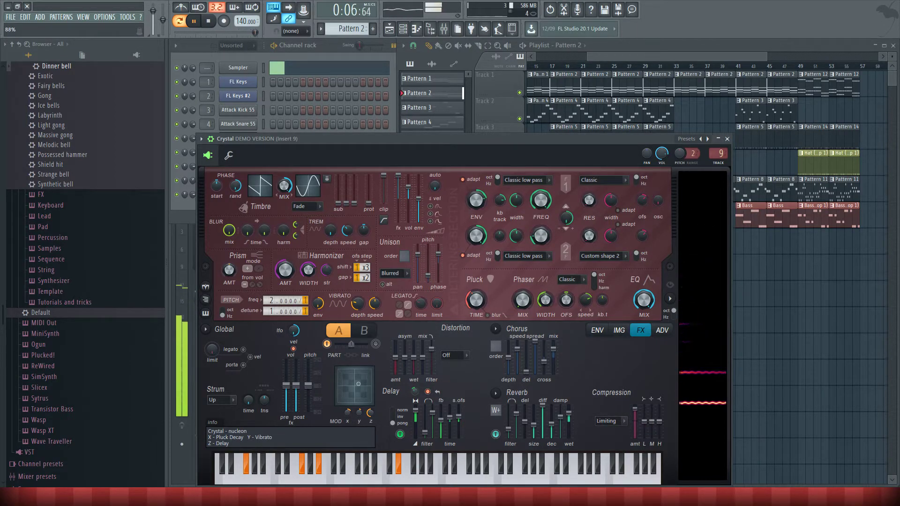
Change Harmor's compression mode to Warming and set its amount to about 81%.
click(609, 421)
click(607, 453)
click(609, 421)
click(624, 421)
drag(635, 421, 634, 412)
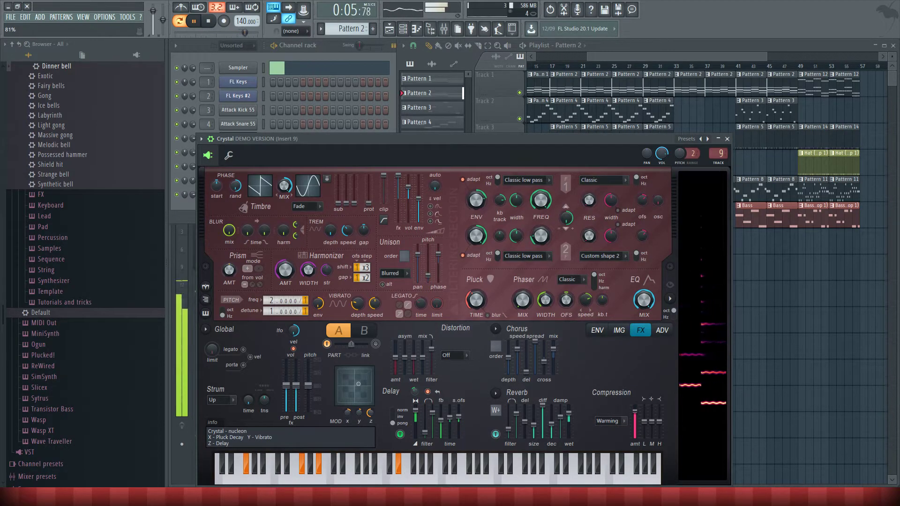
Try the Heating and Burning compression modes and return the compression to Warming.
click(625, 419)
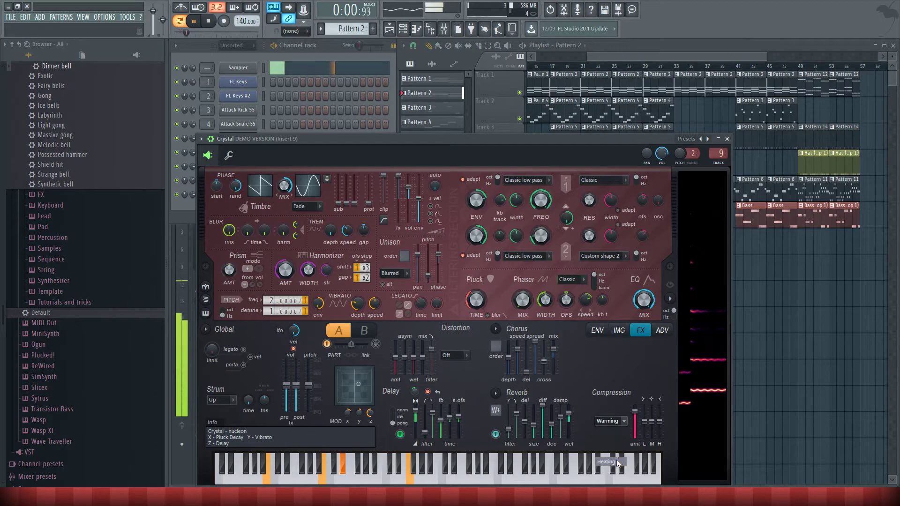
click(606, 462)
click(618, 421)
click(605, 470)
click(618, 420)
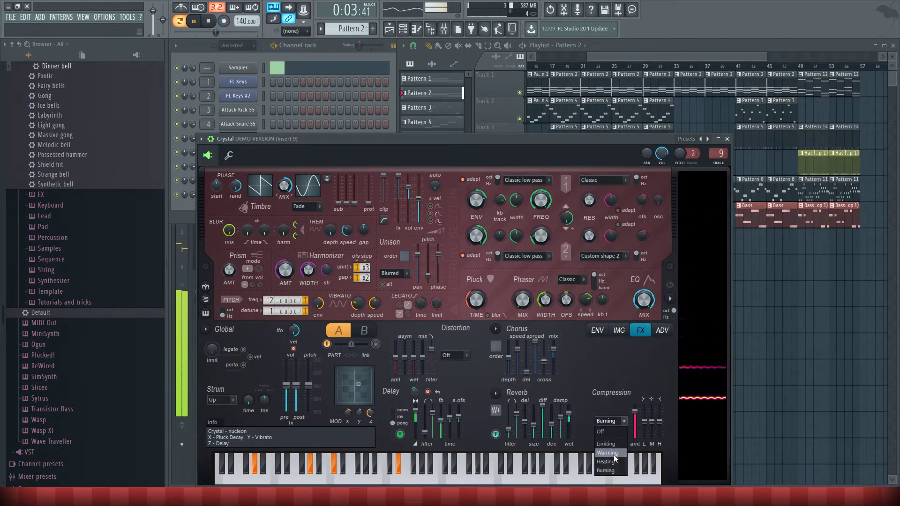
click(624, 421)
click(624, 421)
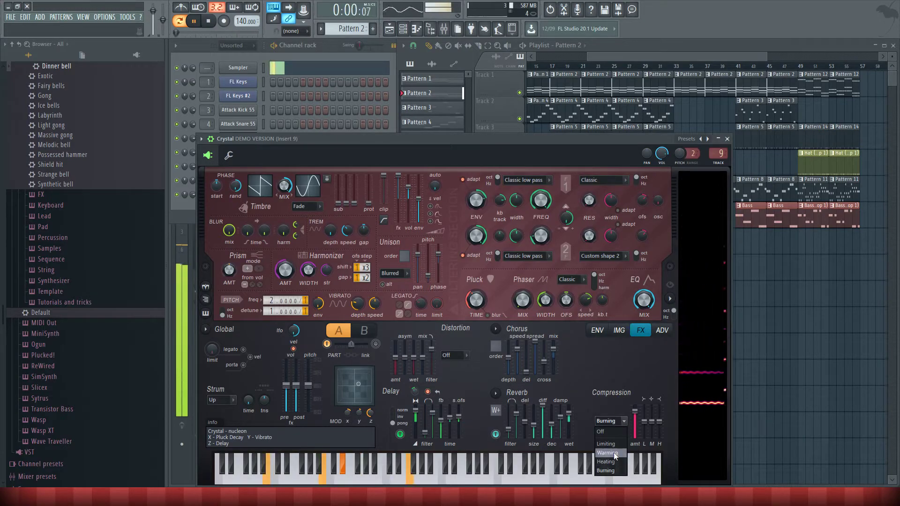
click(614, 453)
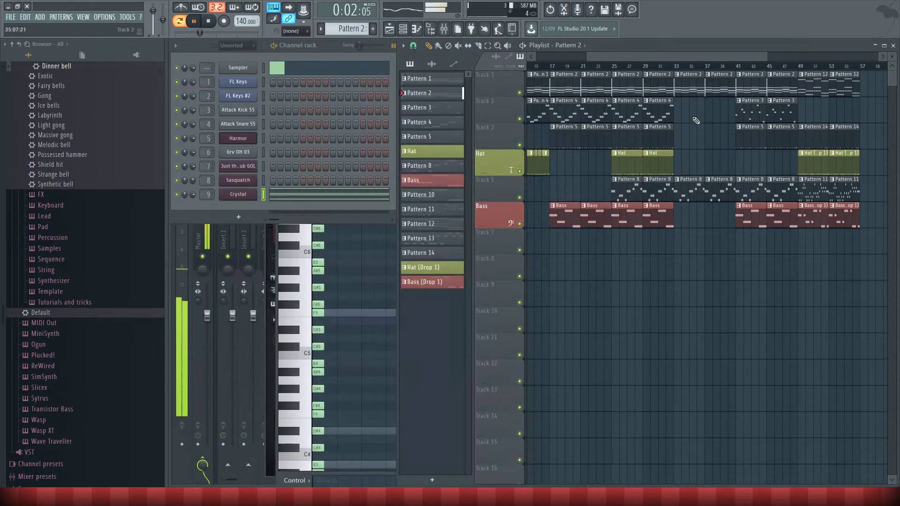
Check the compressed Crystal sound in the song from about bar 15, and audition it alone in Harmor.
click(577, 66)
click(535, 66)
scroll(717, 298, left, 4)
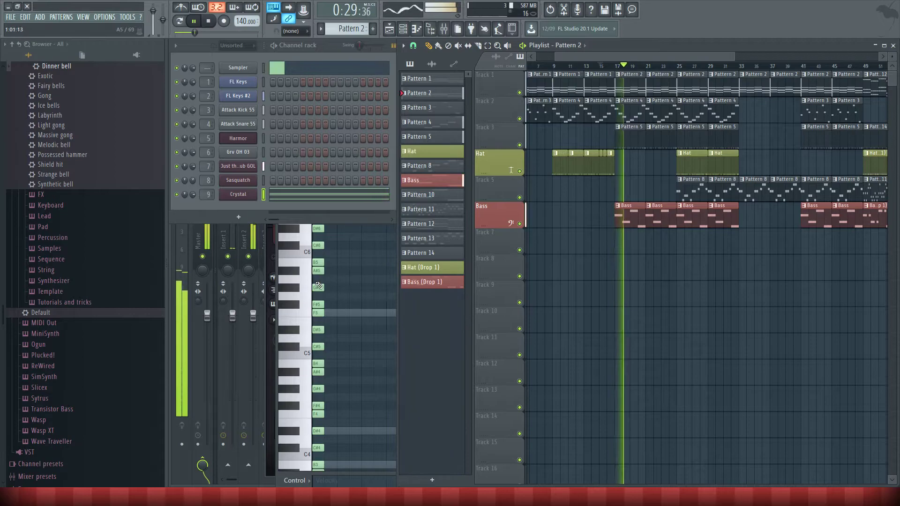
click(209, 22)
click(230, 194)
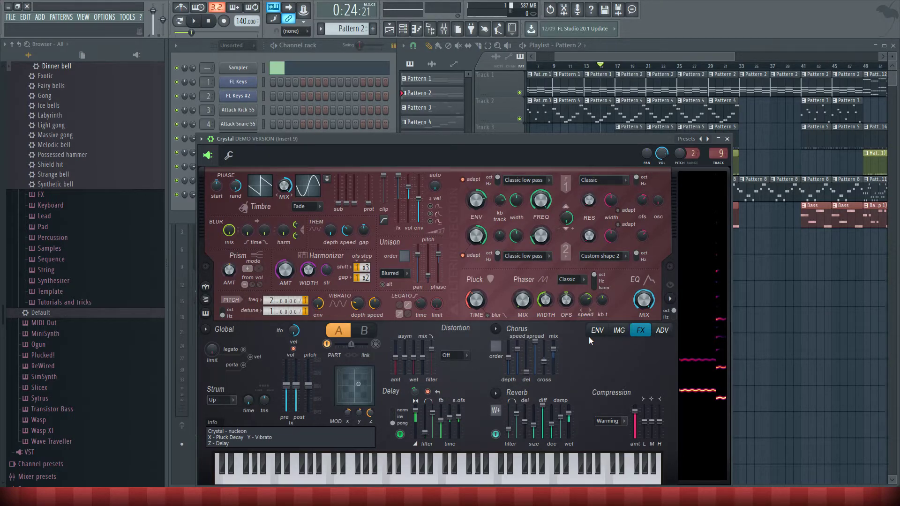
click(498, 474)
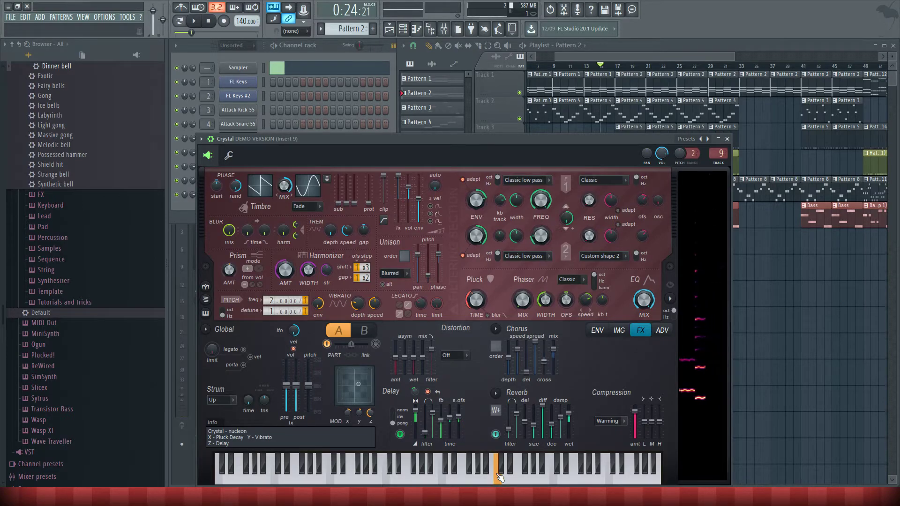
With Pattern 2 looping, lower the low and high bands of Crystal's compression and raise its mid band.
click(194, 22)
drag(478, 139, 478, 62)
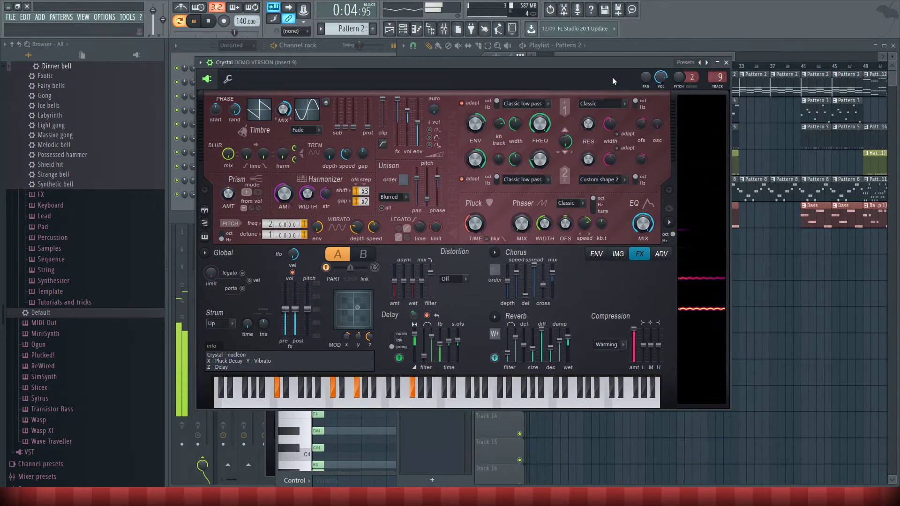
drag(613, 83, 564, 110)
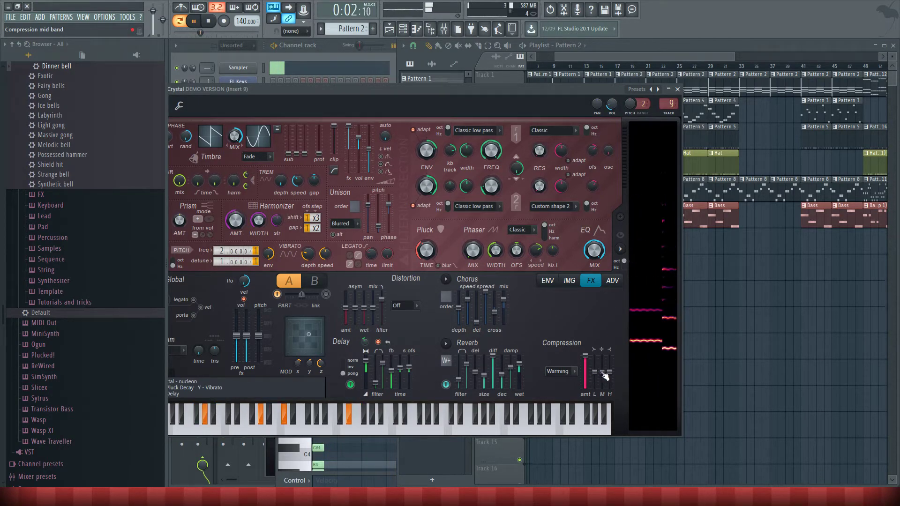
drag(594, 371, 610, 388)
drag(602, 371, 604, 351)
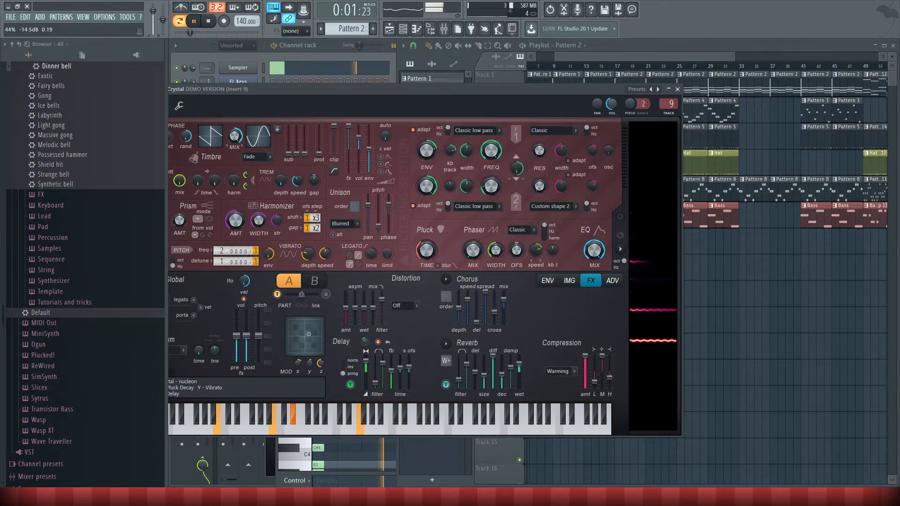
Check Crystal's adjusted compression bands by playing the song from about bar 16.
drag(597, 89, 638, 179)
click(634, 58)
click(632, 66)
click(593, 65)
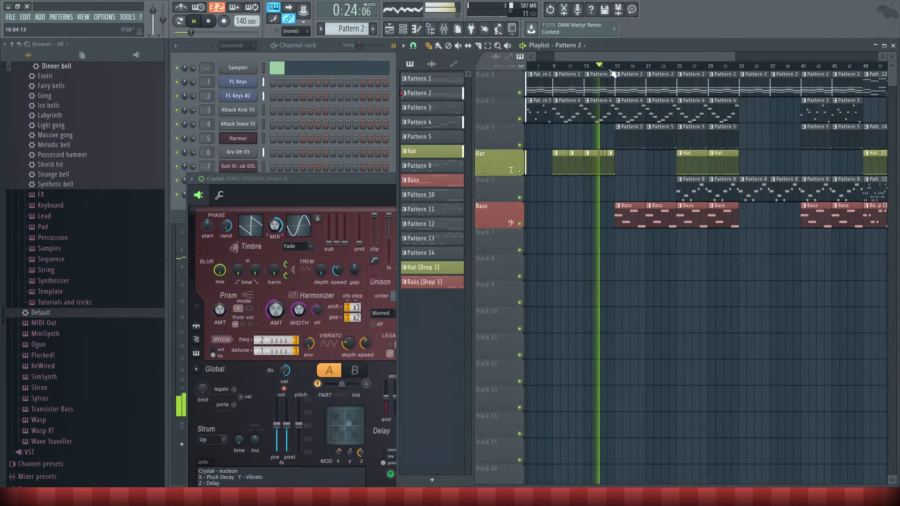
click(313, 201)
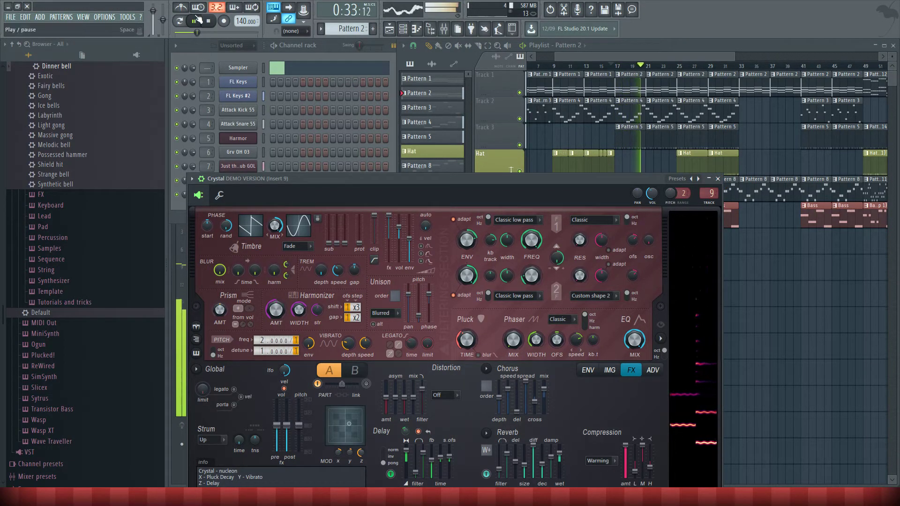
key(space)
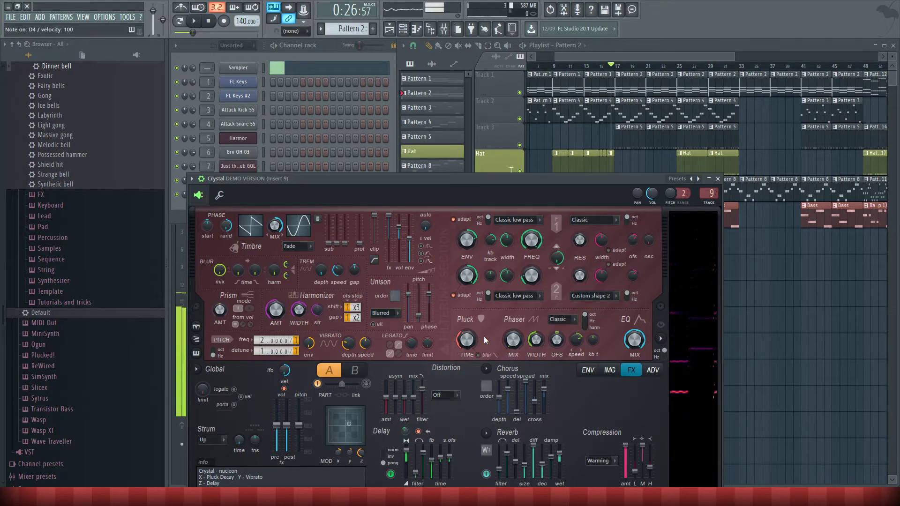
Adjust Crystal's pluck time in Harmor, and check the sound in the song from about bar 16.
drag(474, 344, 474, 323)
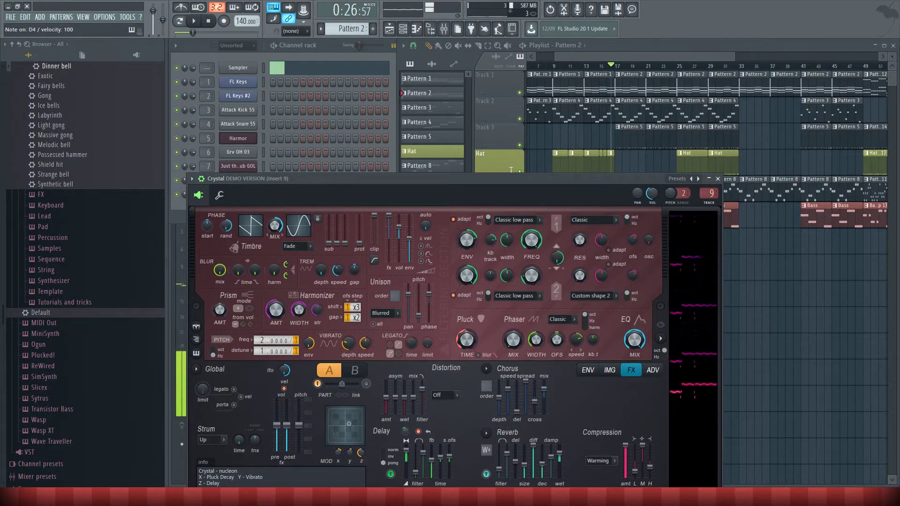
click(718, 178)
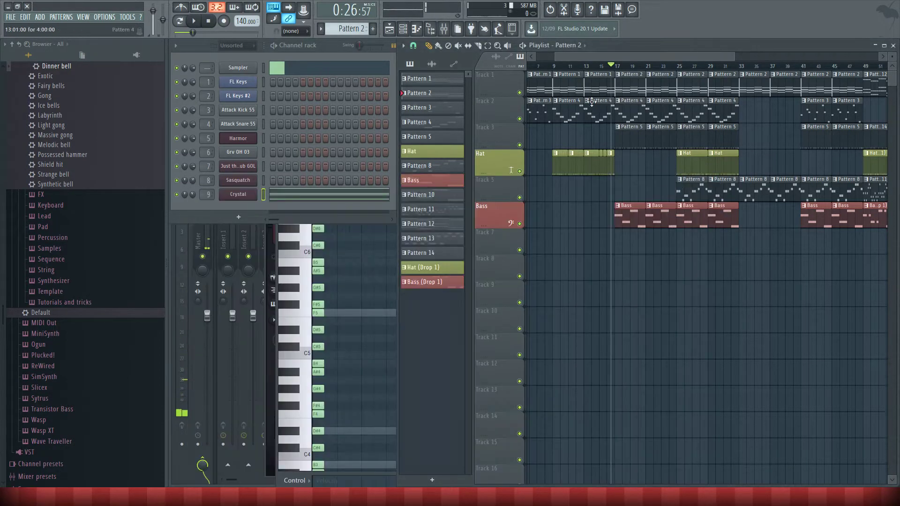
click(193, 20)
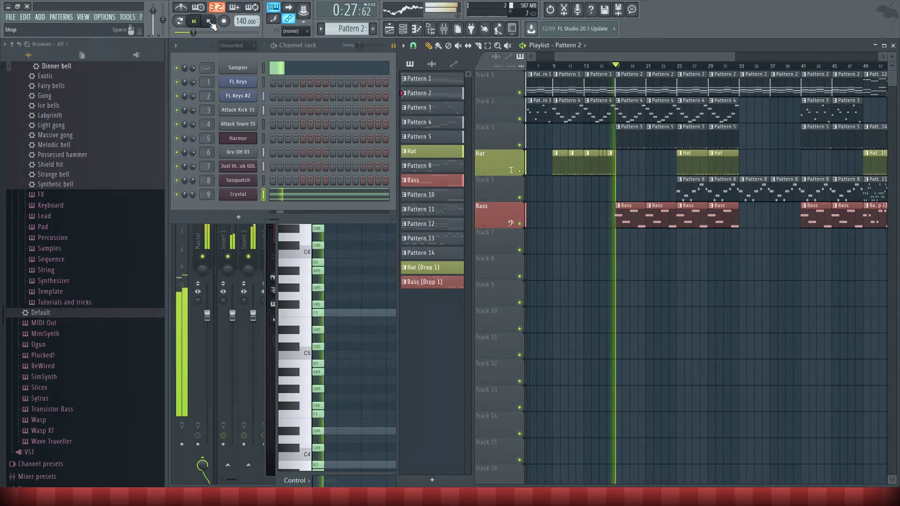
drag(395, 225, 860, 167)
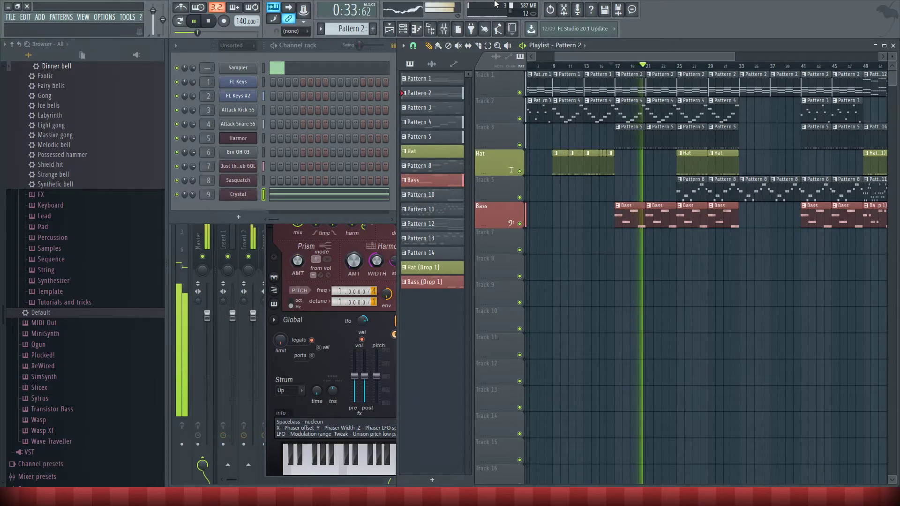
key(space)
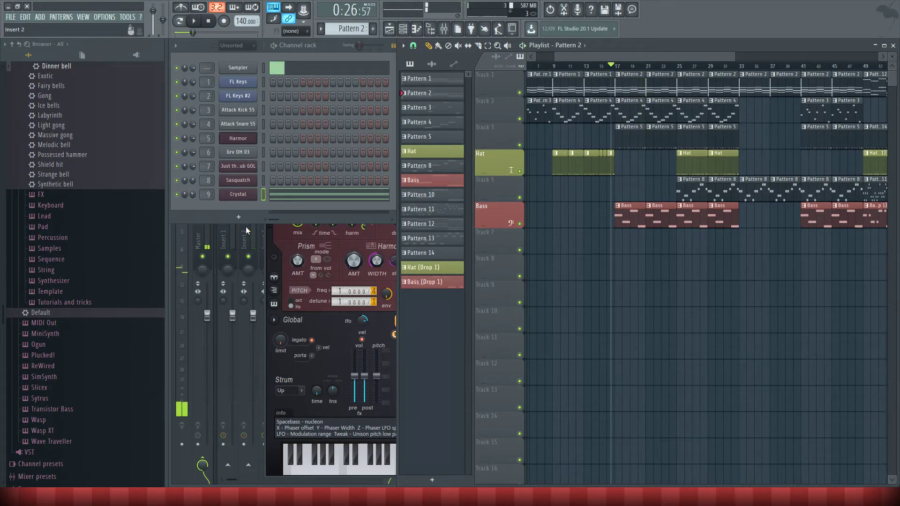
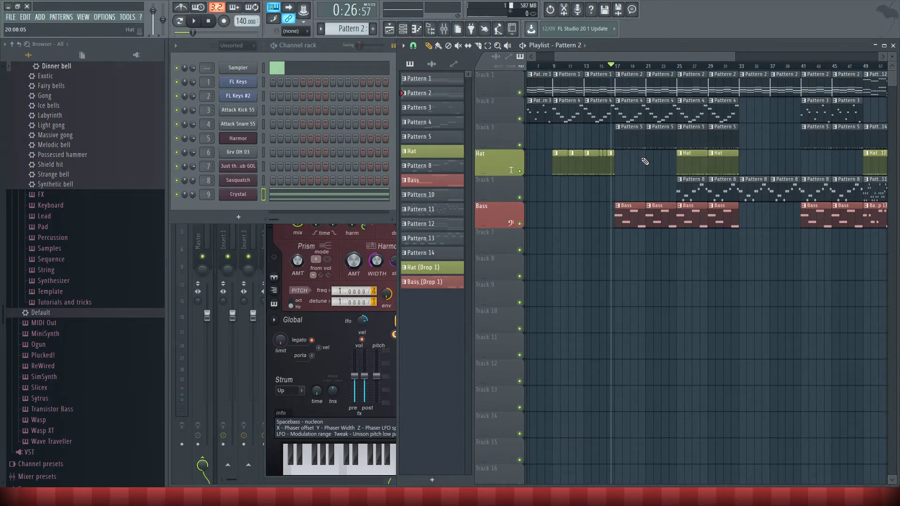
Play the song from about bar 15, and view Pattern 4's FL Keys #2 melody in the piano roll.
drag(637, 65, 656, 66)
drag(687, 68, 709, 72)
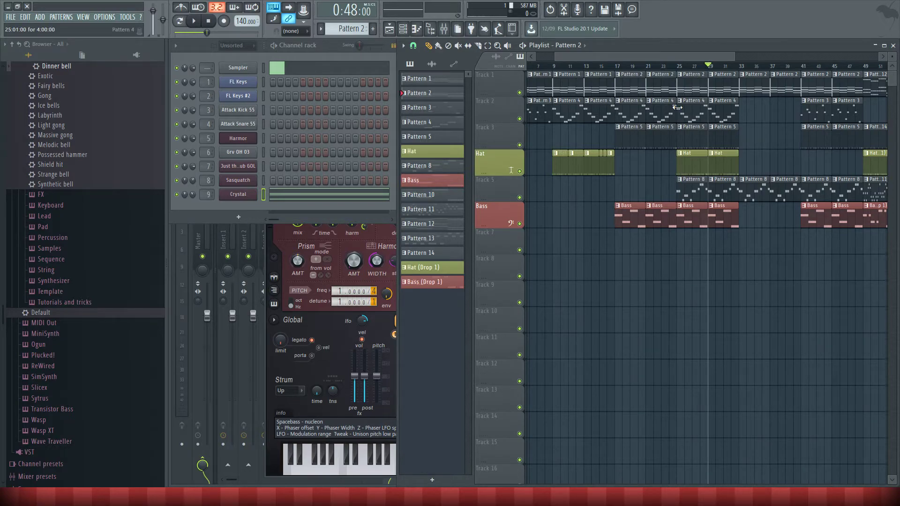
drag(726, 65, 735, 65)
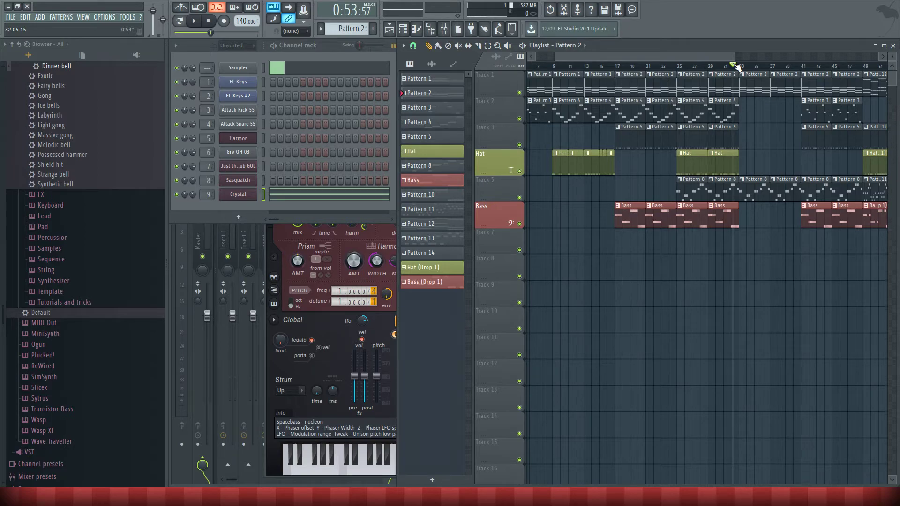
drag(671, 61, 604, 68)
click(193, 20)
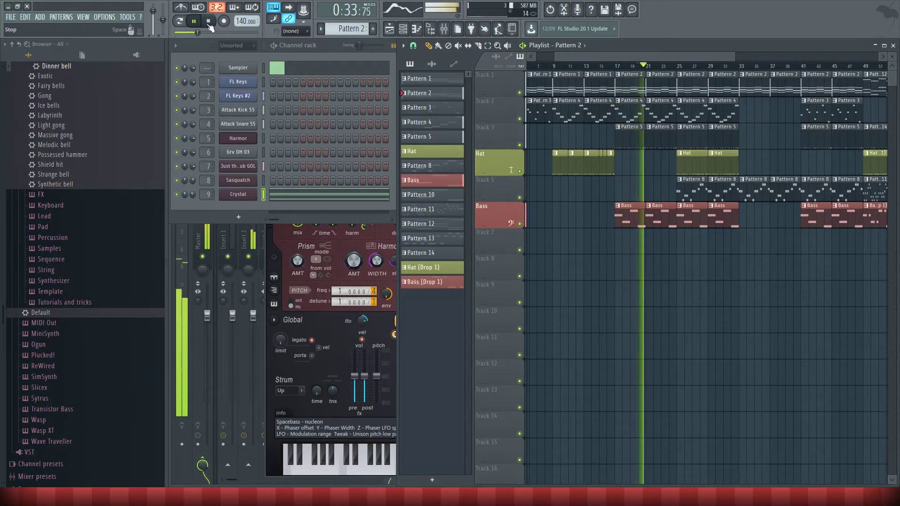
click(193, 20)
double_click(569, 112)
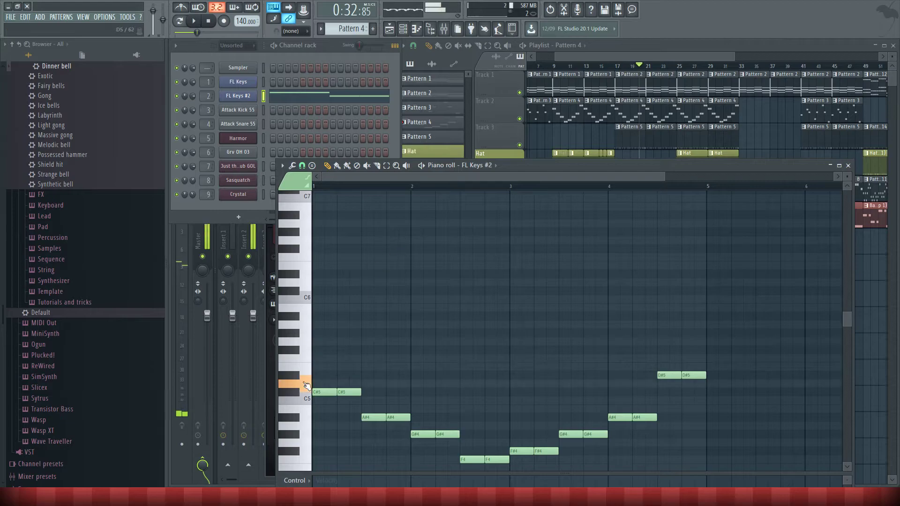
click(849, 166)
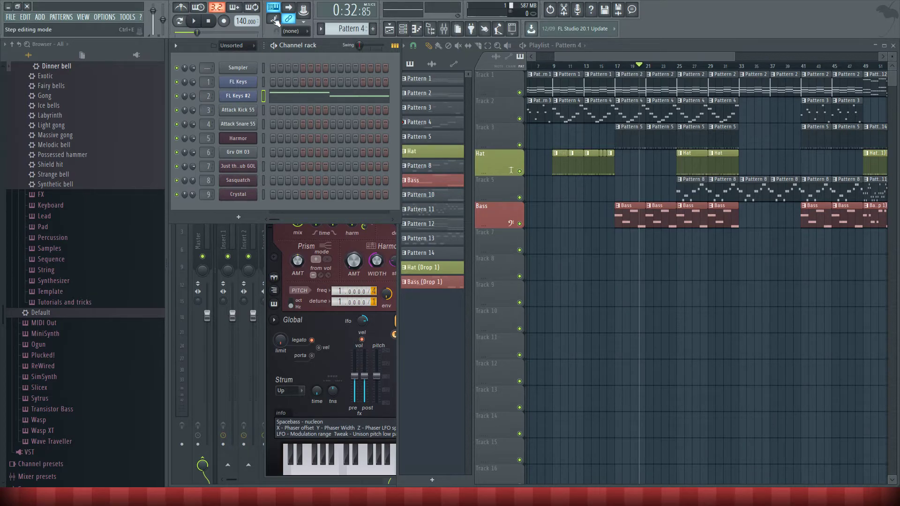
Open channel 5's Harmor and audition its current Spacebass sound.
click(238, 138)
click(238, 138)
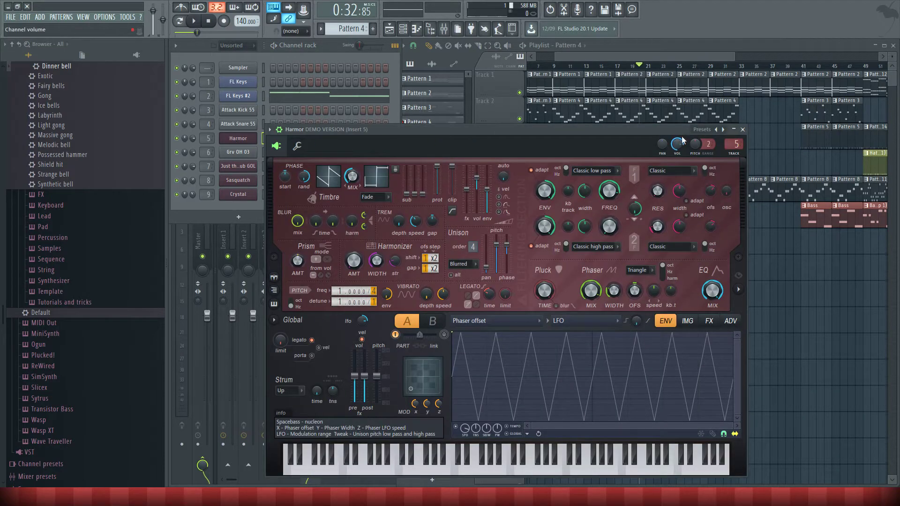
drag(669, 131, 685, 184)
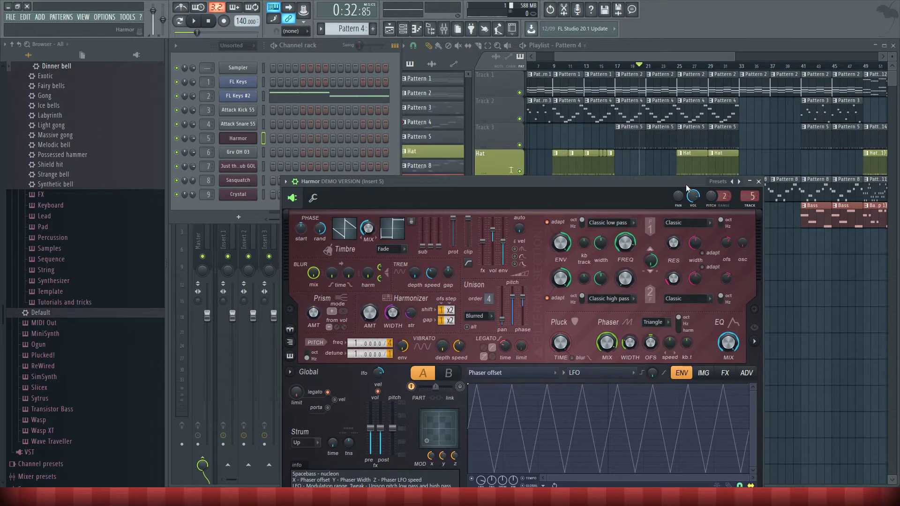
drag(551, 182, 571, 53)
click(502, 390)
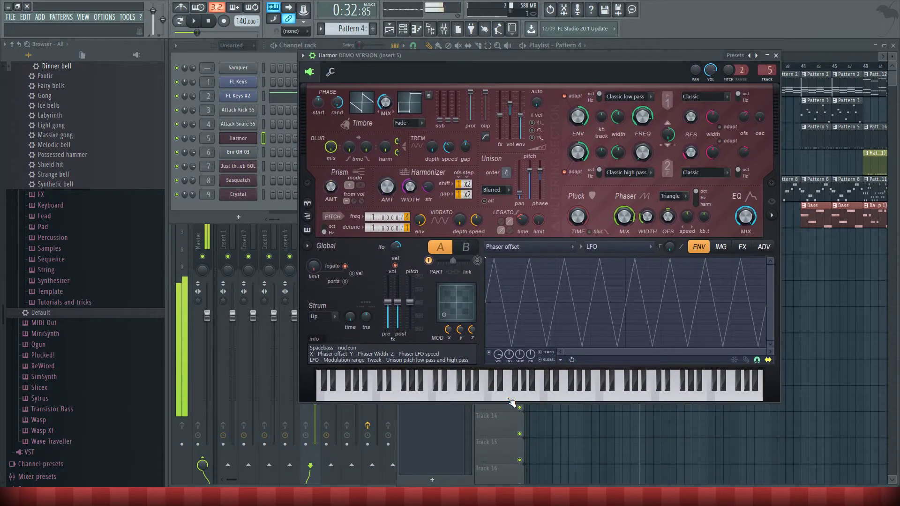
drag(522, 55, 534, 119)
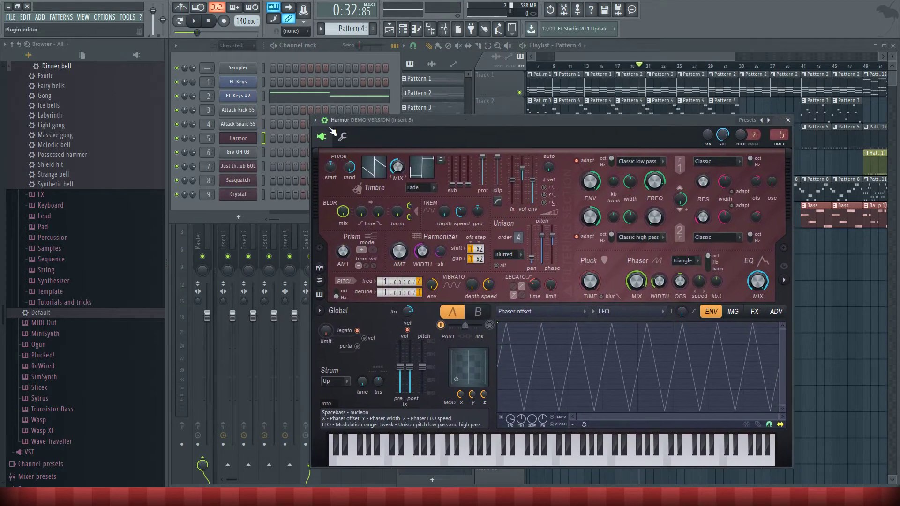
Load the Default preset in channel 5's Harmor and audition it.
click(315, 120)
mouse_move(366, 148)
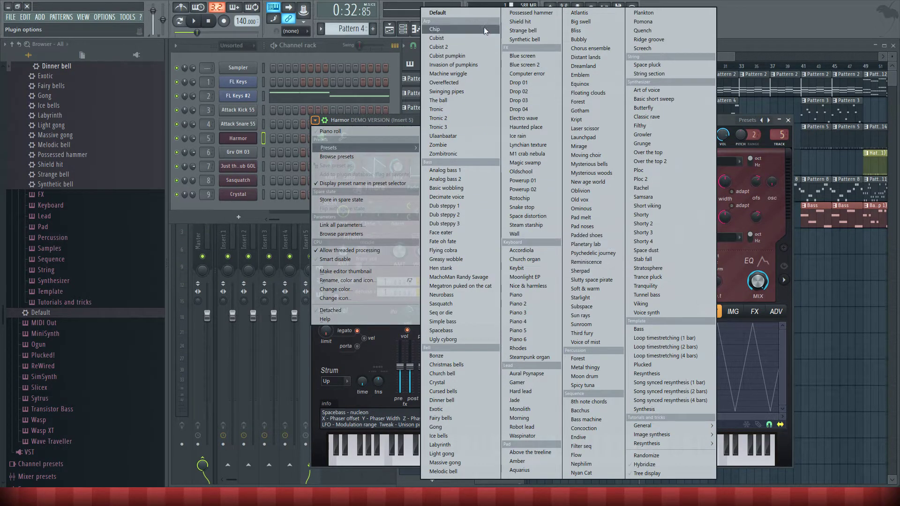
click(438, 13)
click(509, 460)
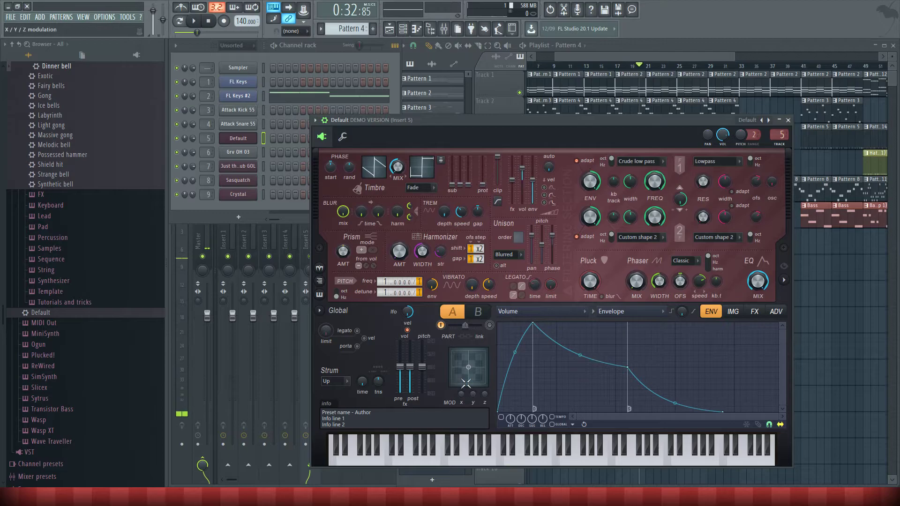
click(499, 450)
click(497, 447)
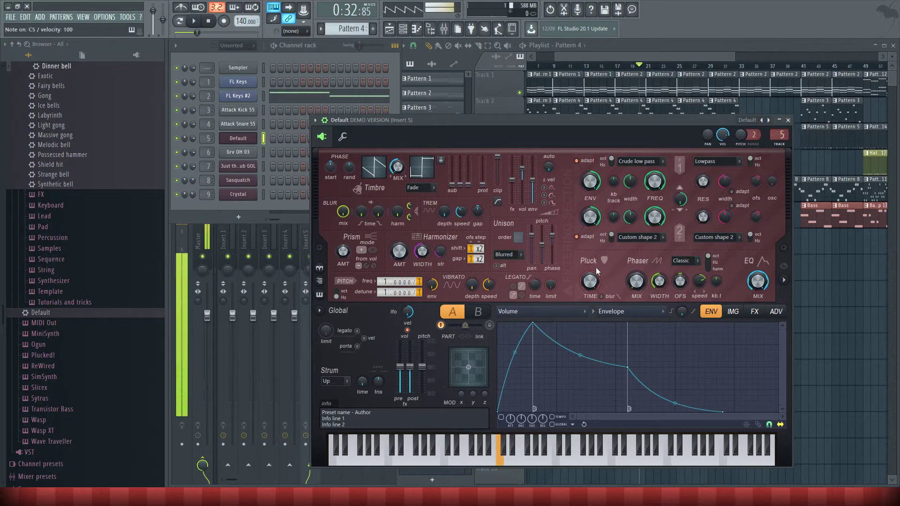
Set the pluck time of channel 5's Harmor to about 57%, raise its timbre mix, and audition the sound.
drag(594, 282, 594, 276)
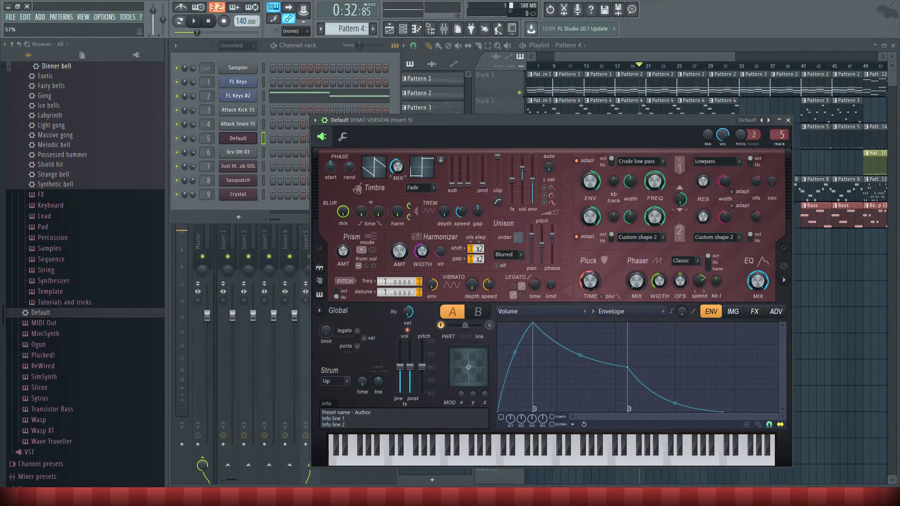
key(q)
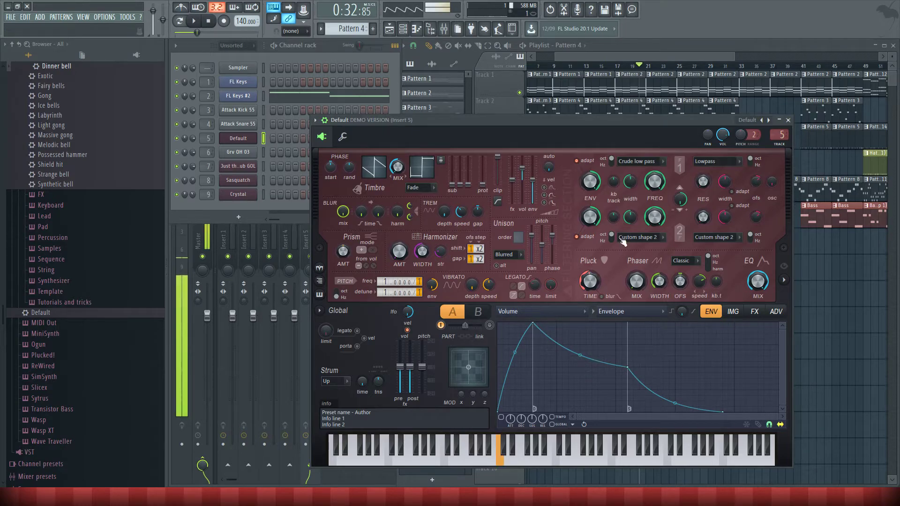
drag(398, 167, 398, 143)
key(q)
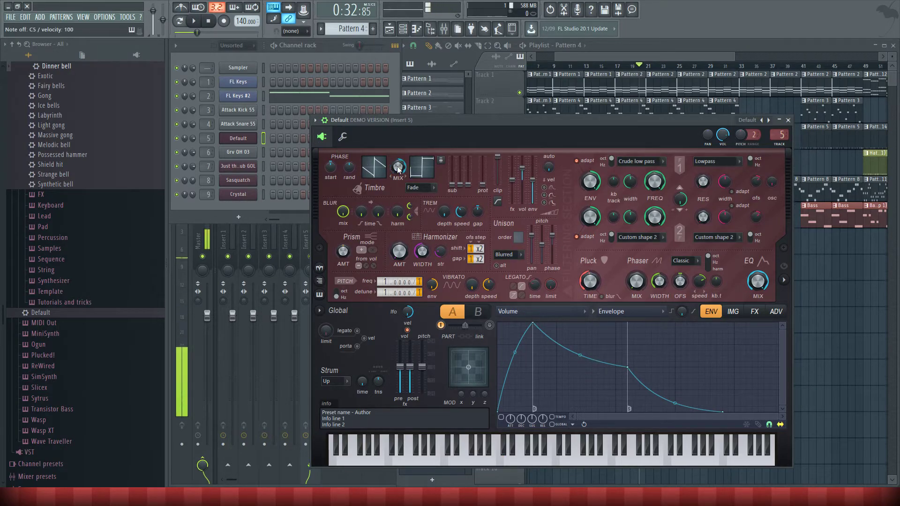
Show the spectral display of channel 5's Harmor and move its window up to make room for it.
key(q)
mouse_move(518, 237)
mouse_down()
mouse_move(518, 228)
mouse_move(522, 239)
mouse_up()
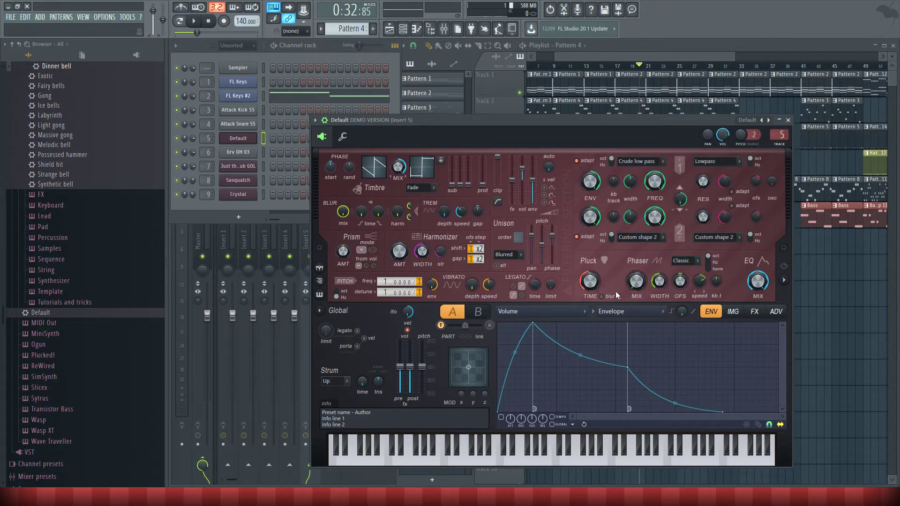
click(784, 279)
drag(610, 120, 519, 93)
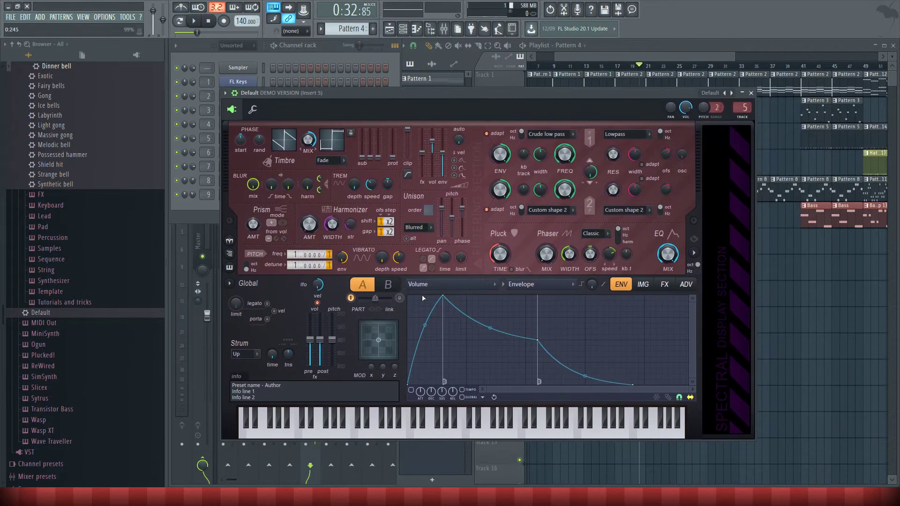
Look at Harmor's part B, return to part A, and audition a repeated note while watching the spectral display.
click(387, 288)
click(365, 286)
key(q)
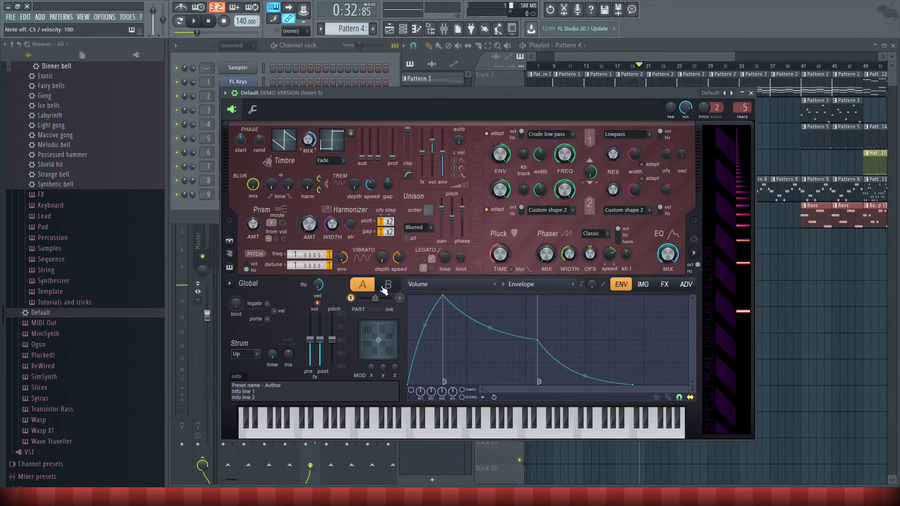
key(q)
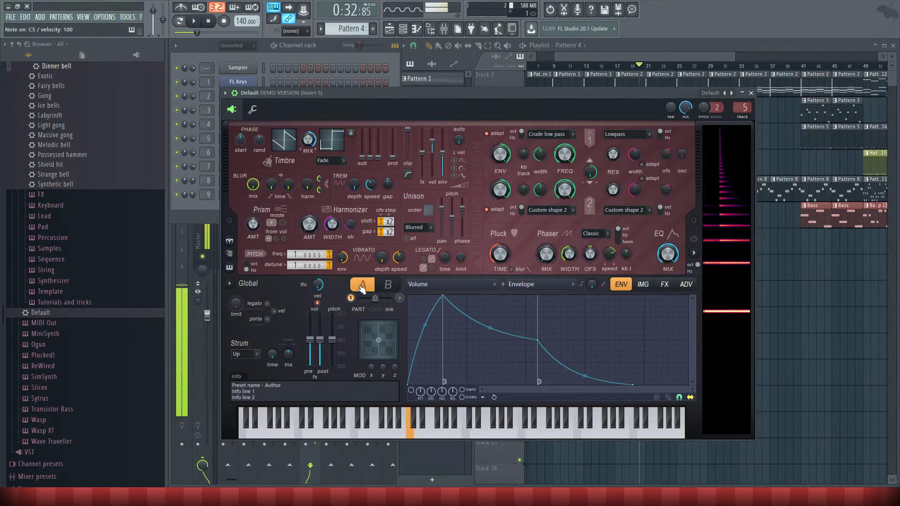
key(q)
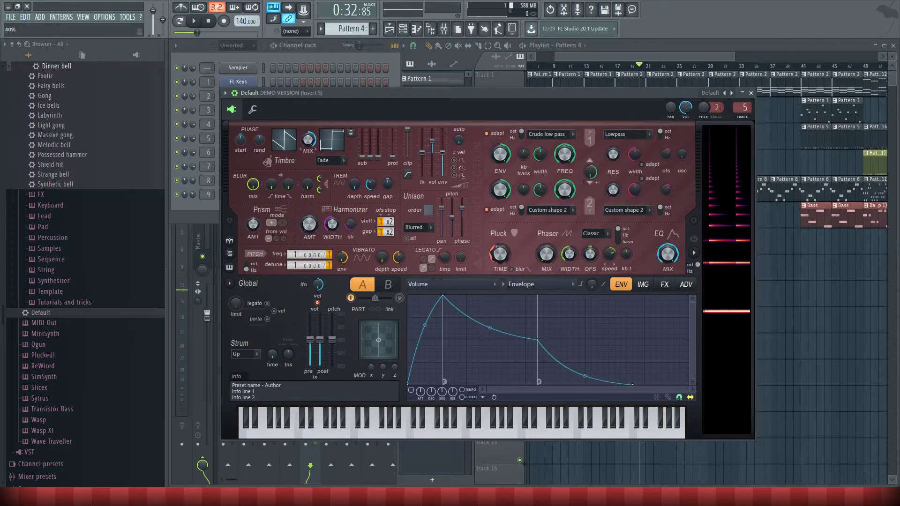
key(q)
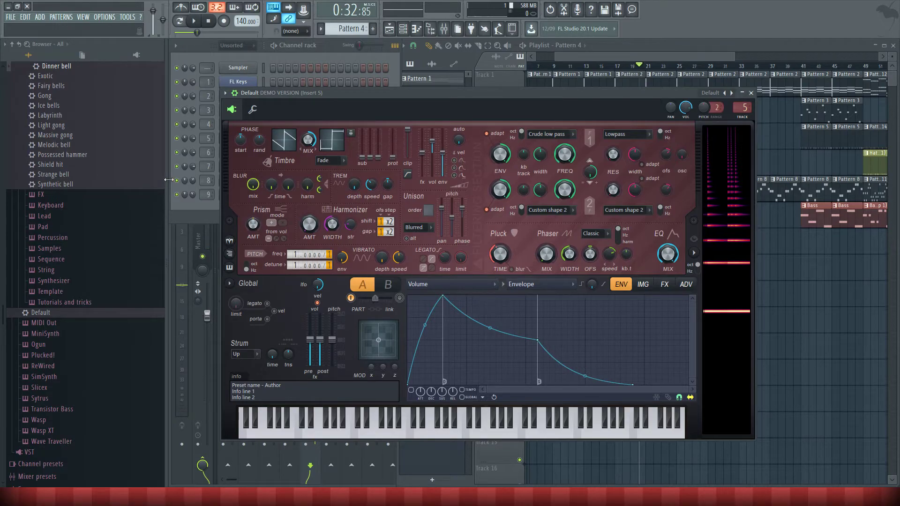
Play several different notes on channel 5's Harmor to compare how they appear in the spectral display.
drag(448, 96, 398, 44)
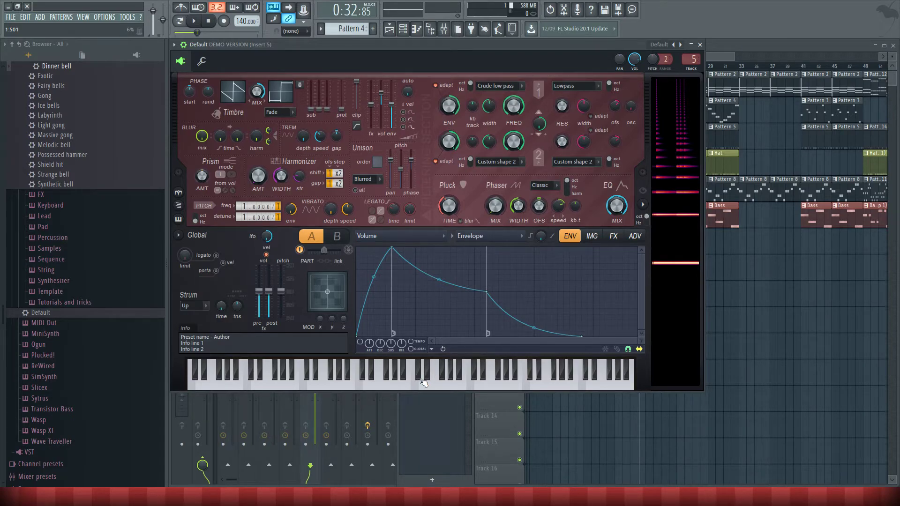
click(408, 365)
click(423, 374)
key(c)
key(z)
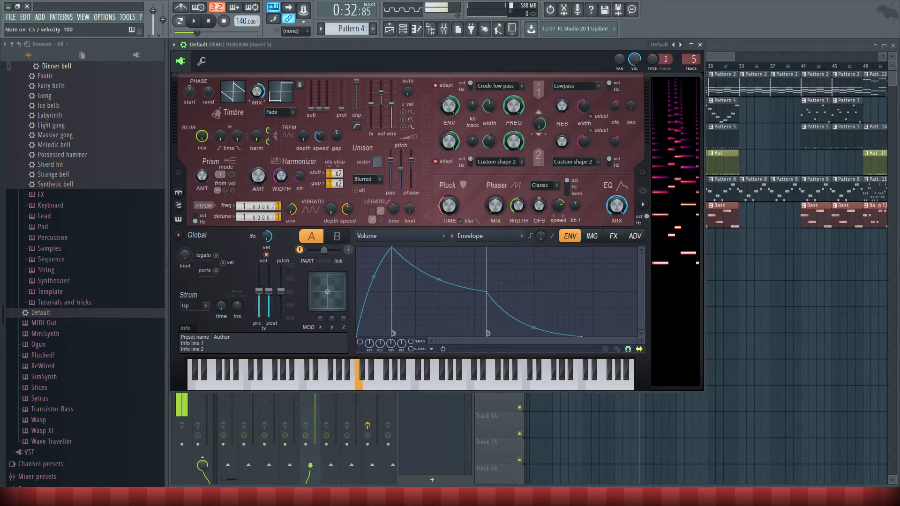
key(c)
key(z)
key(x)
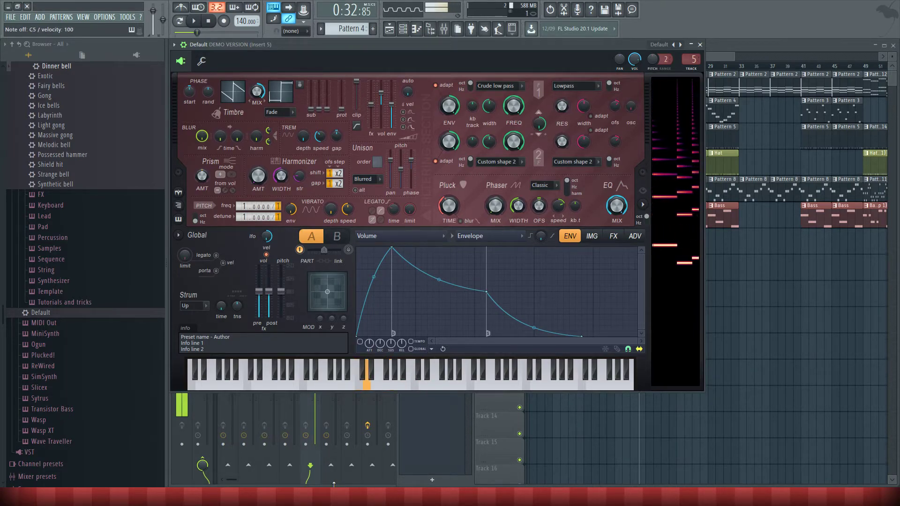
key(z)
mouse_move(380, 55)
mouse_down()
mouse_move(392, 182)
mouse_move(581, 199)
mouse_move(455, 142)
mouse_move(379, 49)
mouse_up()
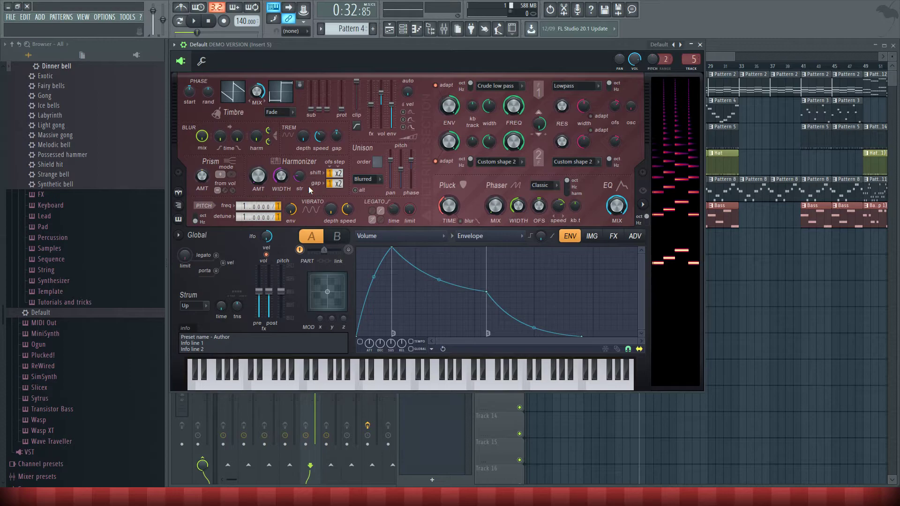
key(z)
key(z)
Lower and raise channel 5's Harmor pitch during a sustained note, leaving it at about -1152 cents.
drag(281, 290, 282, 305)
scroll(281, 307, up, 13)
scroll(281, 307, down, 7)
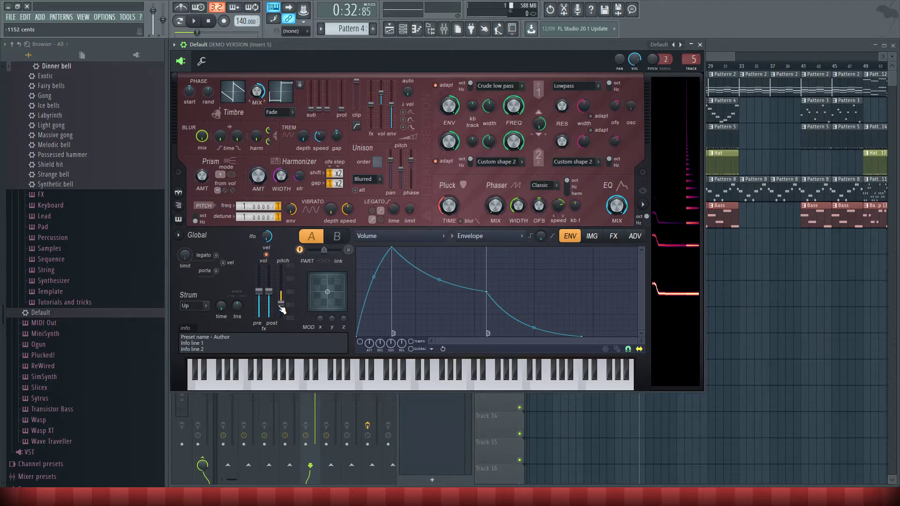
key(z)
Play the song from about bar 24, reset the pitch of channel 5's Harmor to 0 cents, and stop playback.
drag(444, 44, 454, 145)
click(189, 20)
click(546, 75)
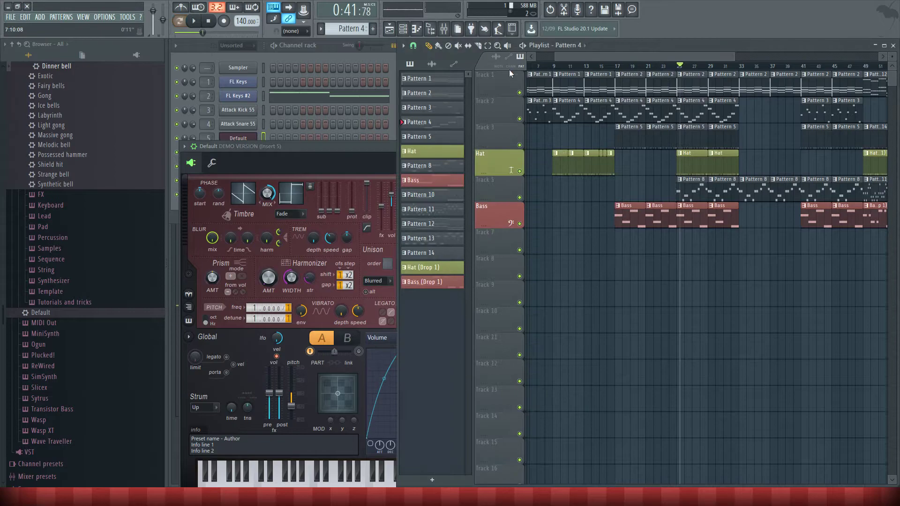
key(space)
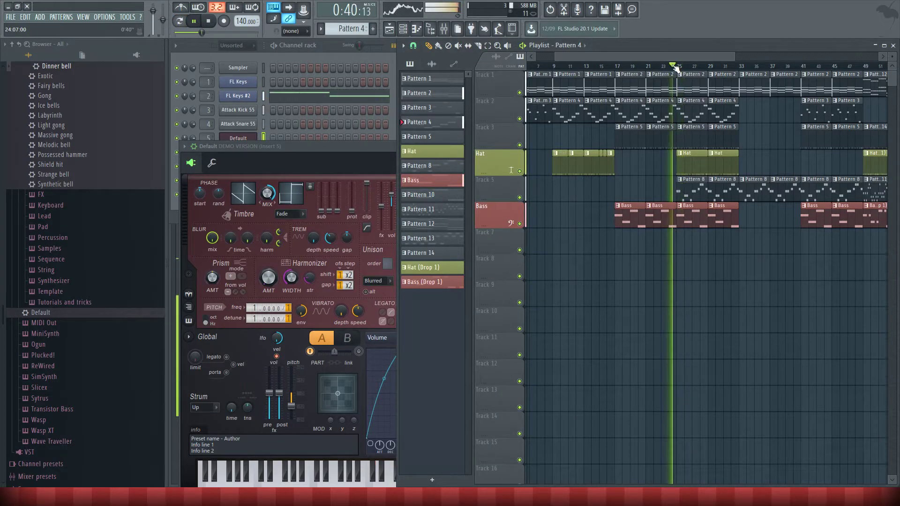
click(302, 162)
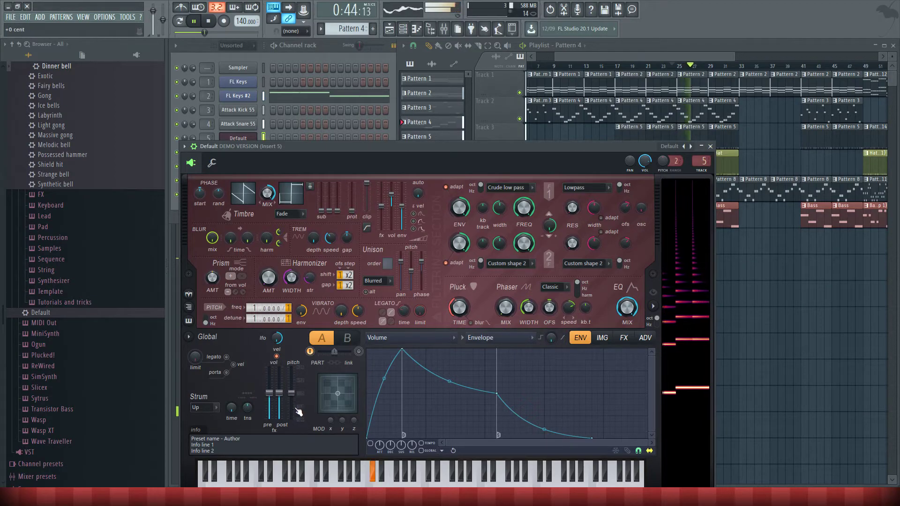
click(209, 21)
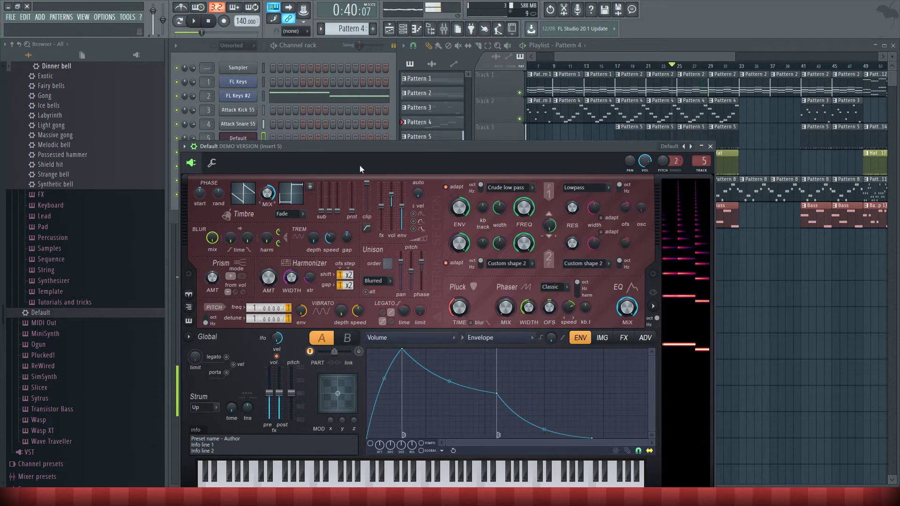
Enable the volume envelope of channel 5's Harmor, shorten its attack segment, and lower the attack time scale to about 12.5%.
drag(350, 167, 370, 50)
click(350, 375)
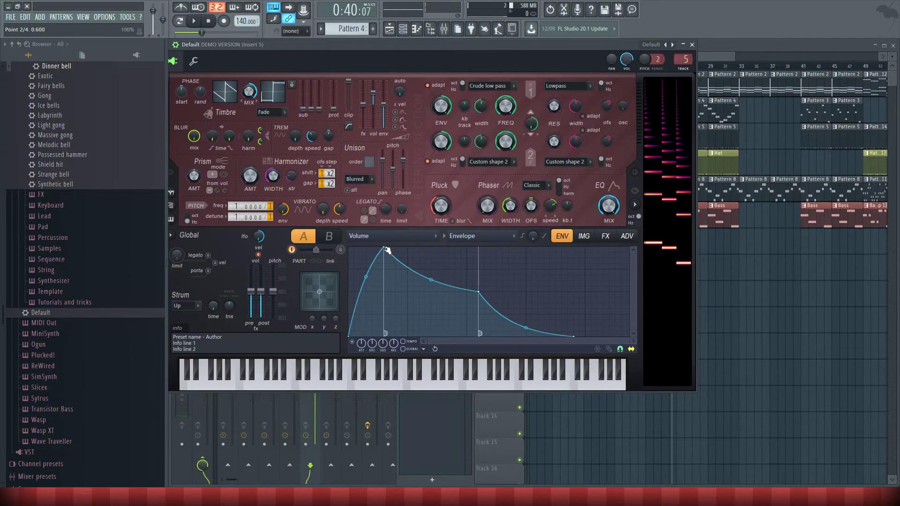
drag(387, 249, 355, 235)
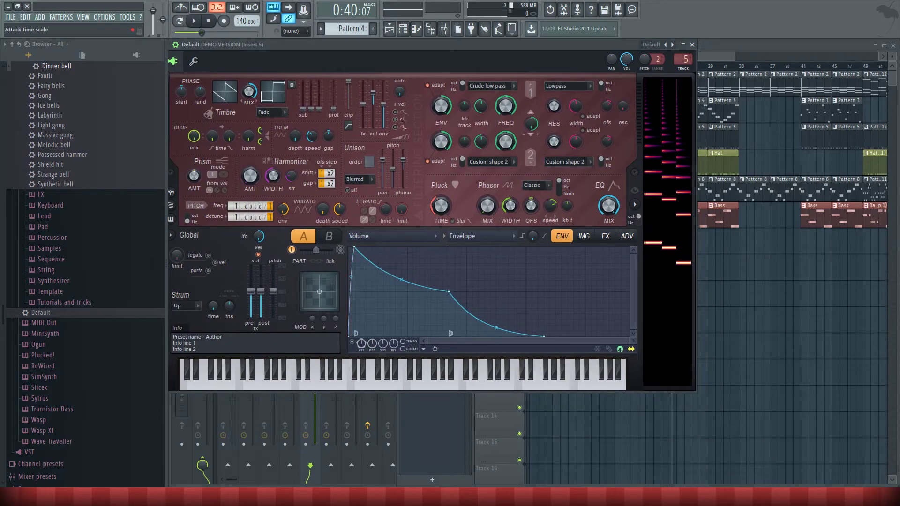
mouse_move(355, 247)
mouse_down()
mouse_move(364, 247)
mouse_move(356, 248)
mouse_up()
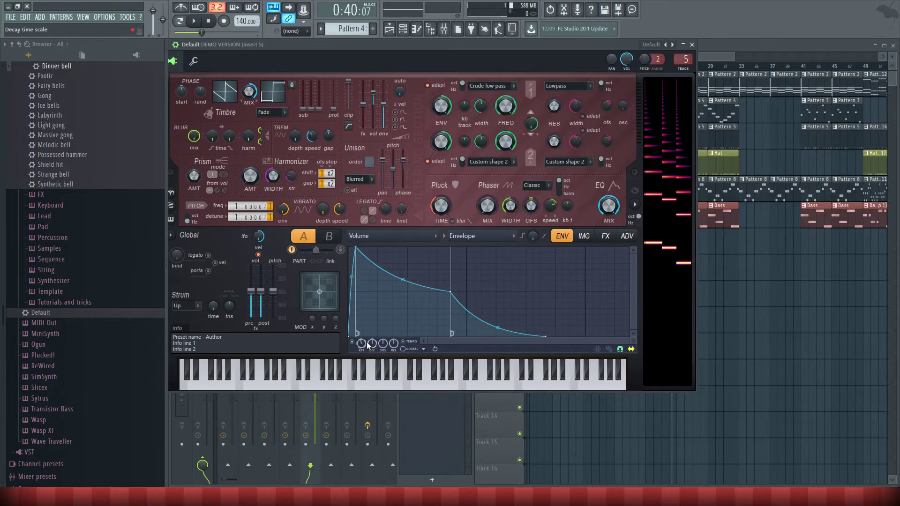
drag(361, 343, 361, 346)
drag(361, 346, 361, 346)
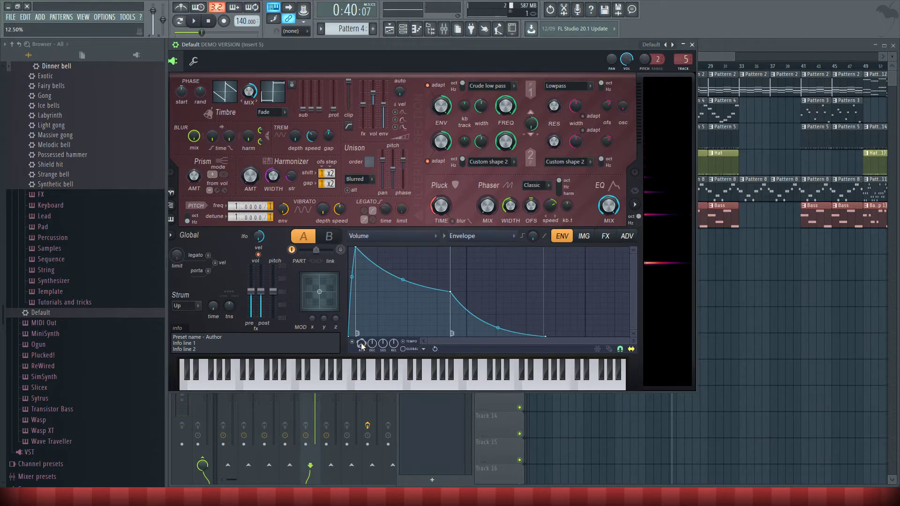
Close channel 5's Harmor, play the song from about bar 24 to hear the sound in context, and stop playback.
click(692, 45)
click(616, 66)
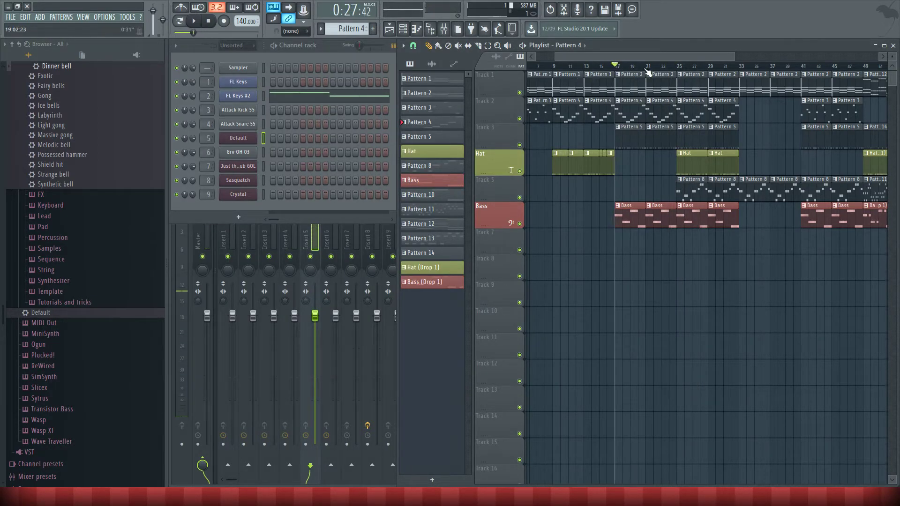
click(671, 73)
click(674, 66)
click(194, 20)
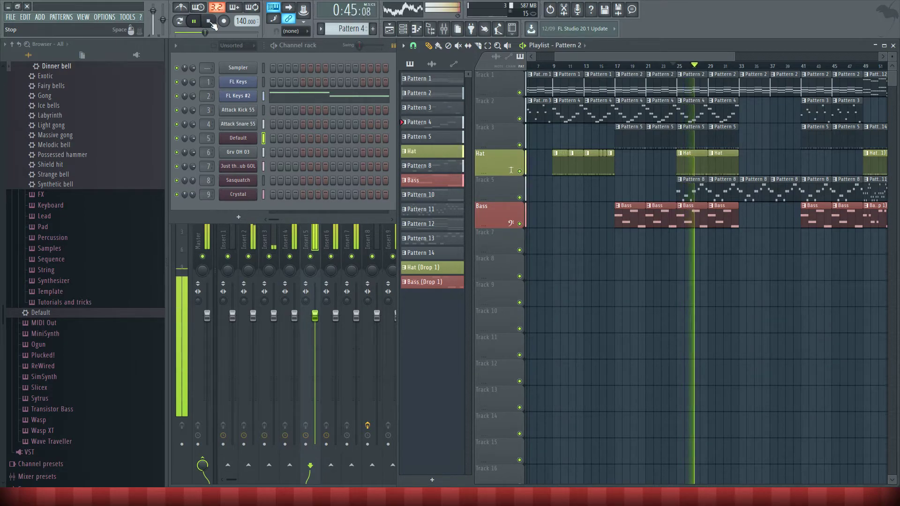
click(212, 26)
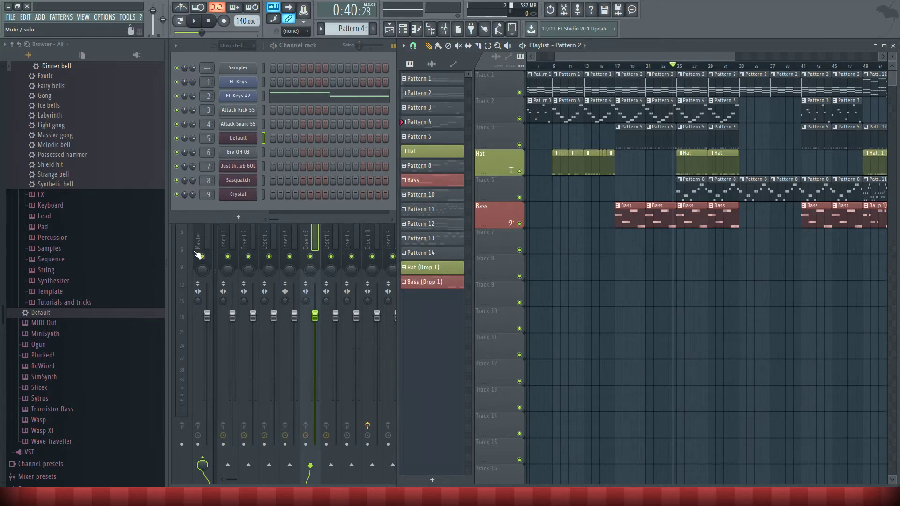
View the notes of Pattern 4 and Pattern 8 in the piano roll, starting from the clips at bar 25.
click(680, 66)
double_click(693, 99)
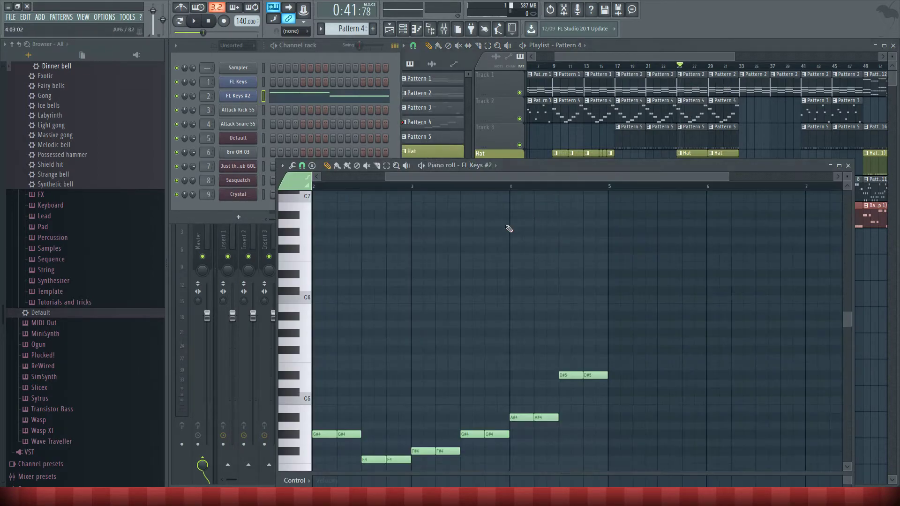
click(288, 436)
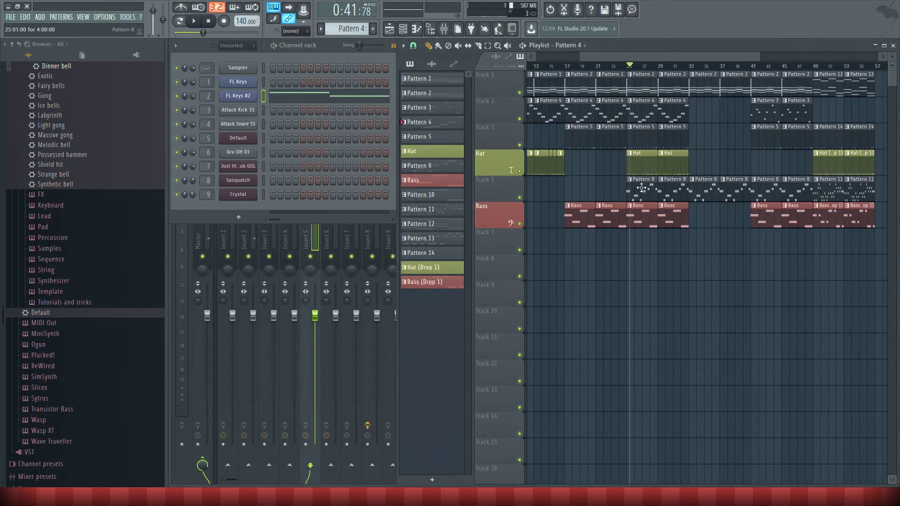
double_click(641, 187)
click(848, 165)
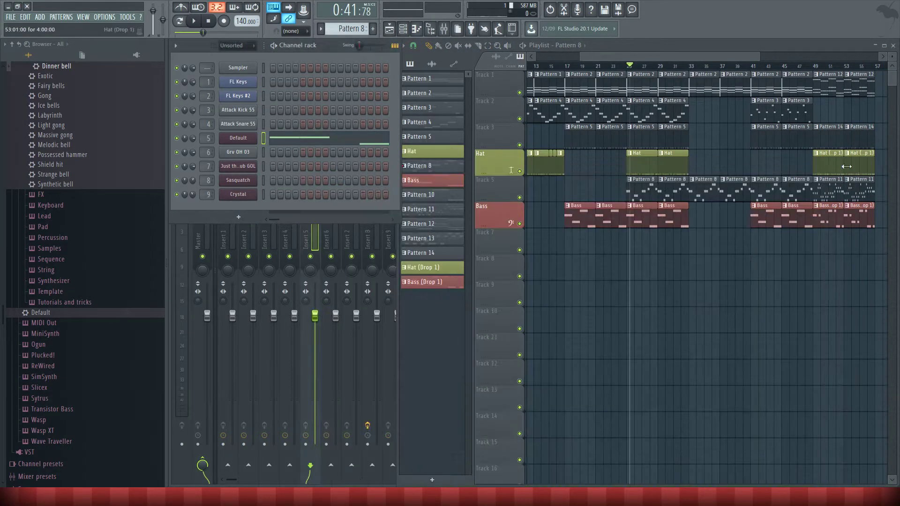
Reopen channel 5's Harmor, try different harmonic detuning multipliers while auditioning, and set it to 1.0000/2.
click(244, 139)
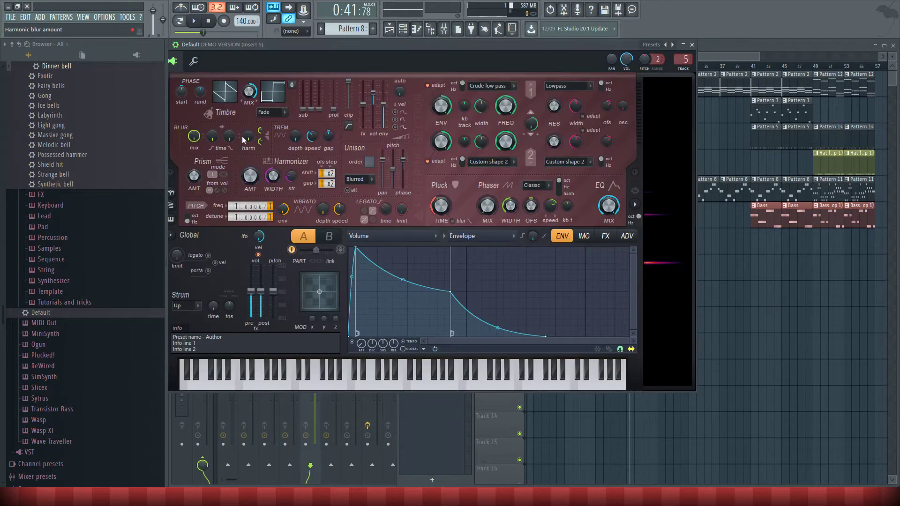
drag(370, 63, 392, 87)
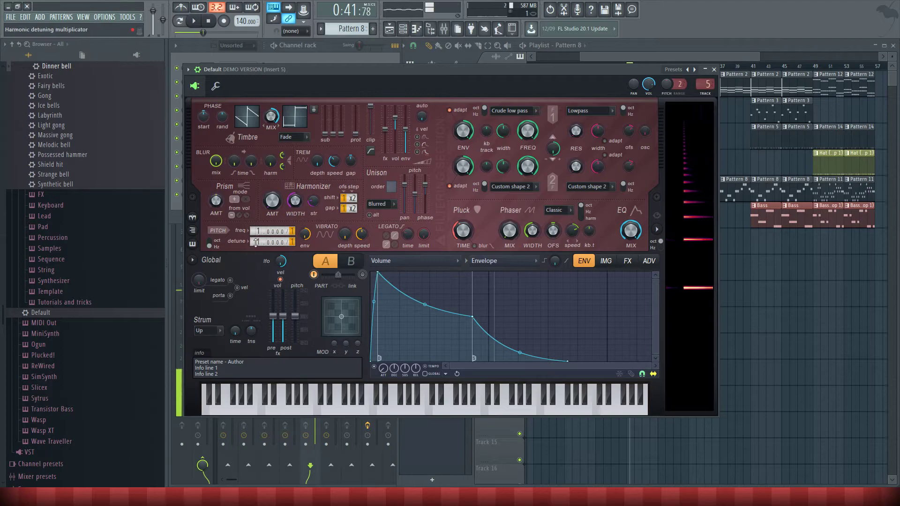
scroll(256, 242, up, 1)
scroll(256, 242, up, 1)
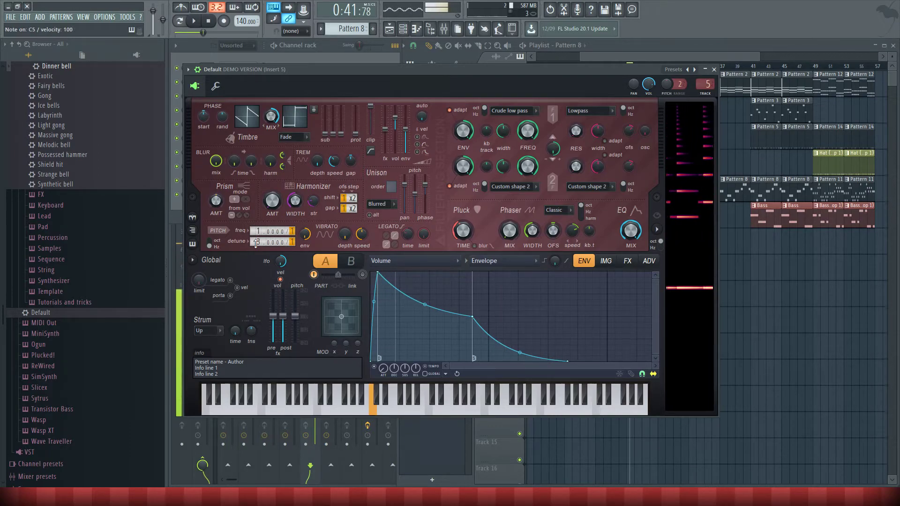
scroll(255, 243, up, 13)
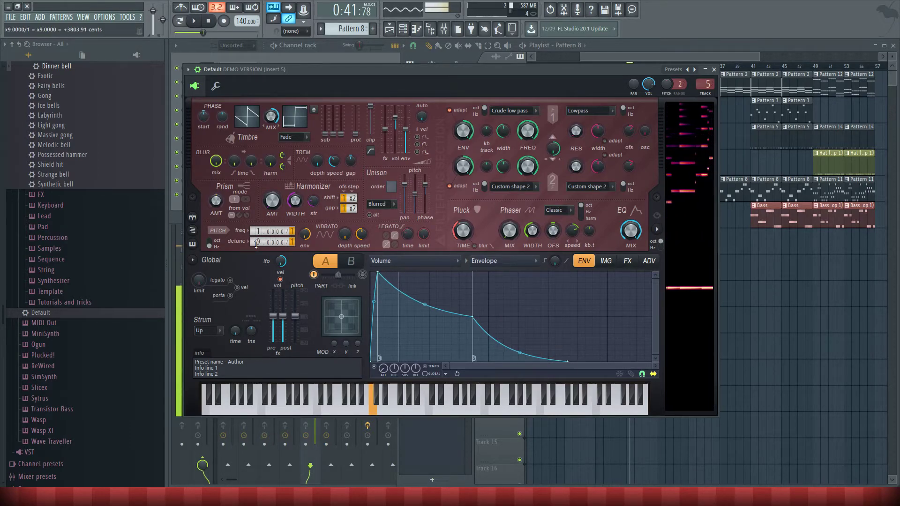
scroll(256, 243, down, 14)
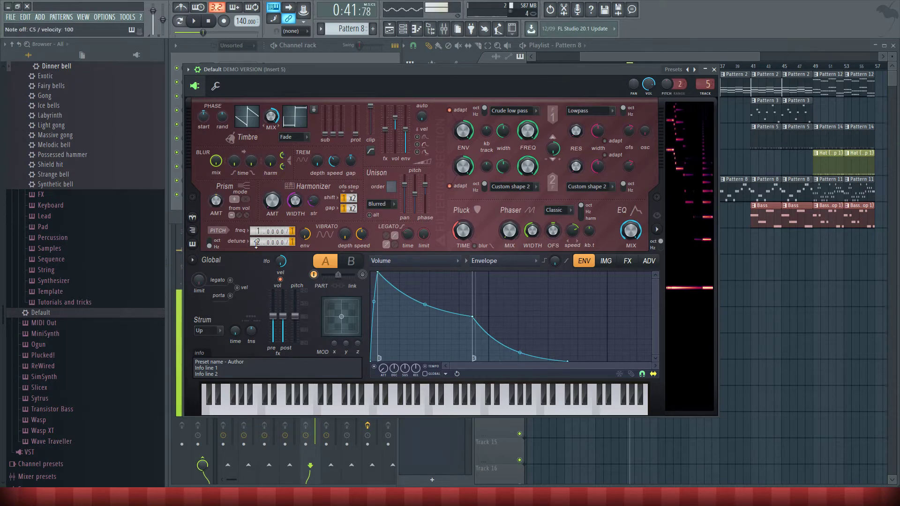
scroll(256, 243, down, 1)
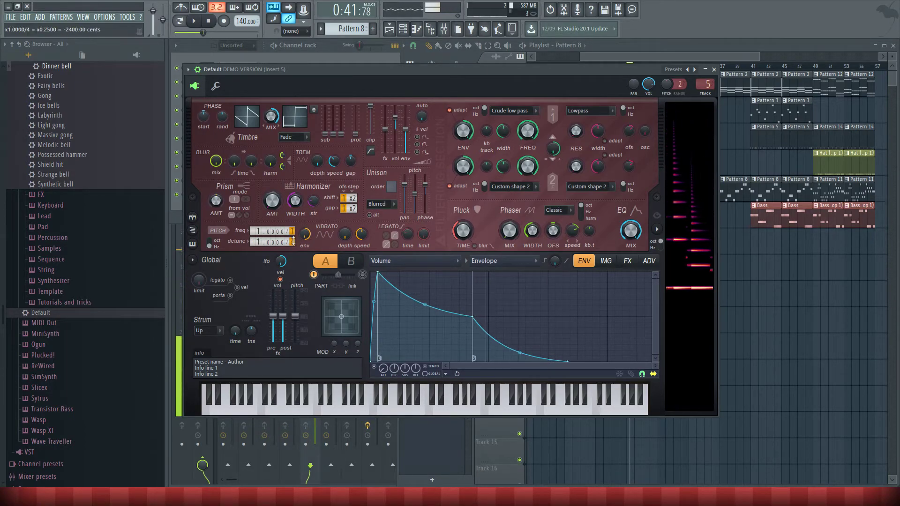
scroll(294, 241, up, 1)
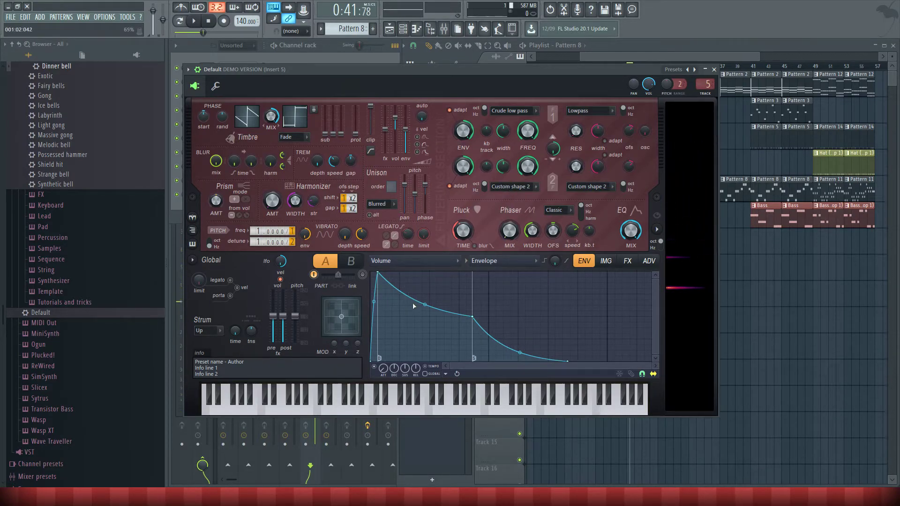
Review the articulation targets, effects settings and volume envelope of part A while auditioning the sound.
click(413, 266)
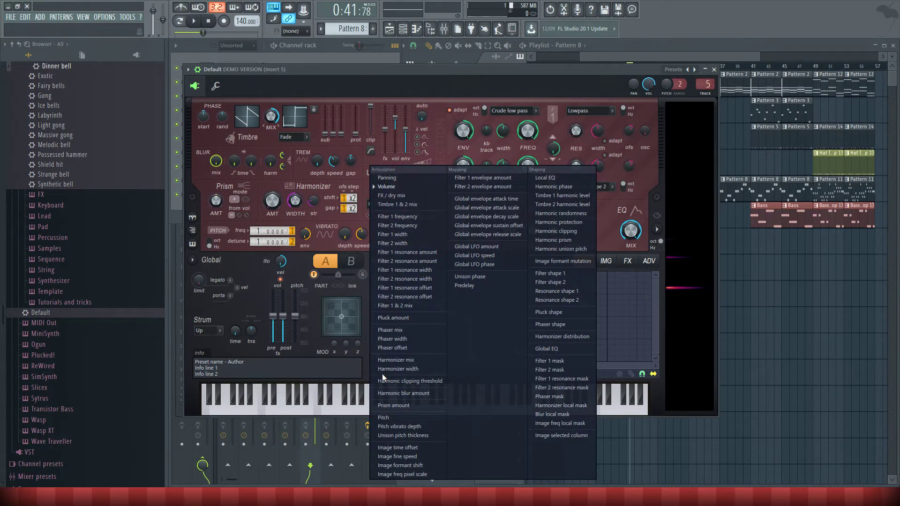
click(308, 336)
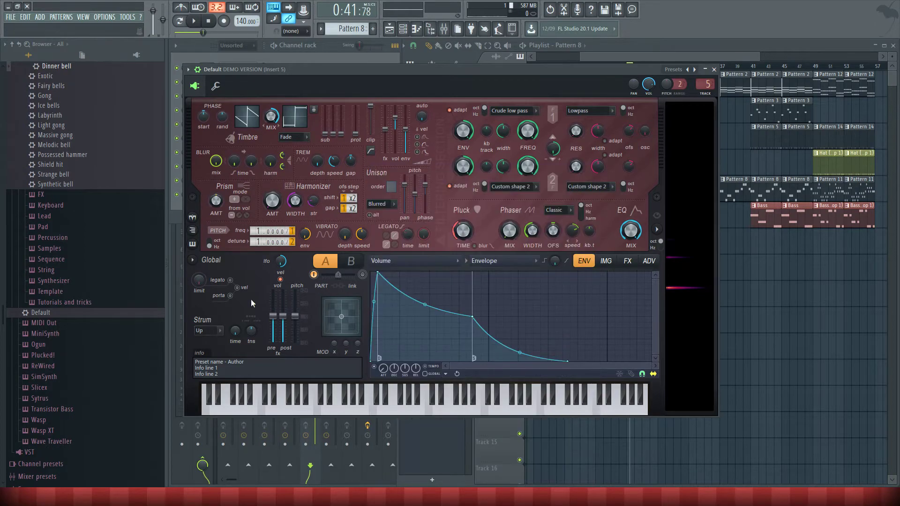
click(627, 260)
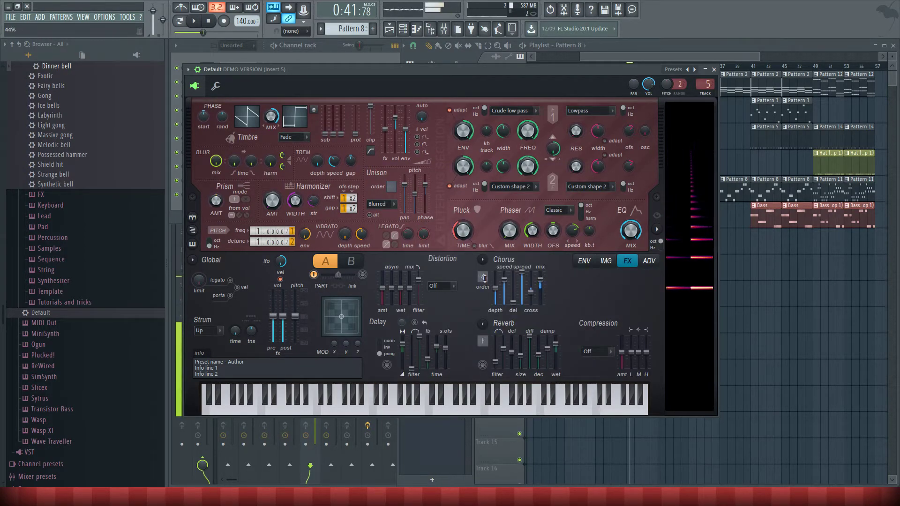
scroll(485, 278, down, 1)
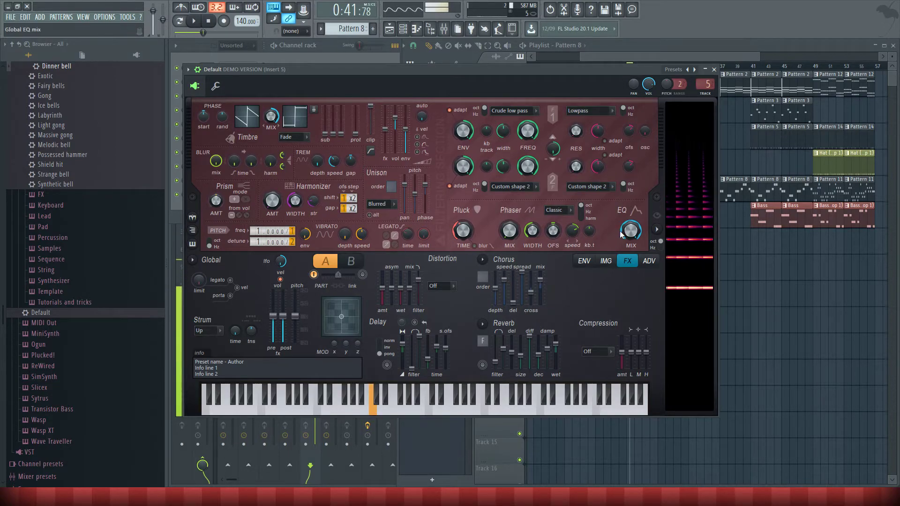
click(584, 260)
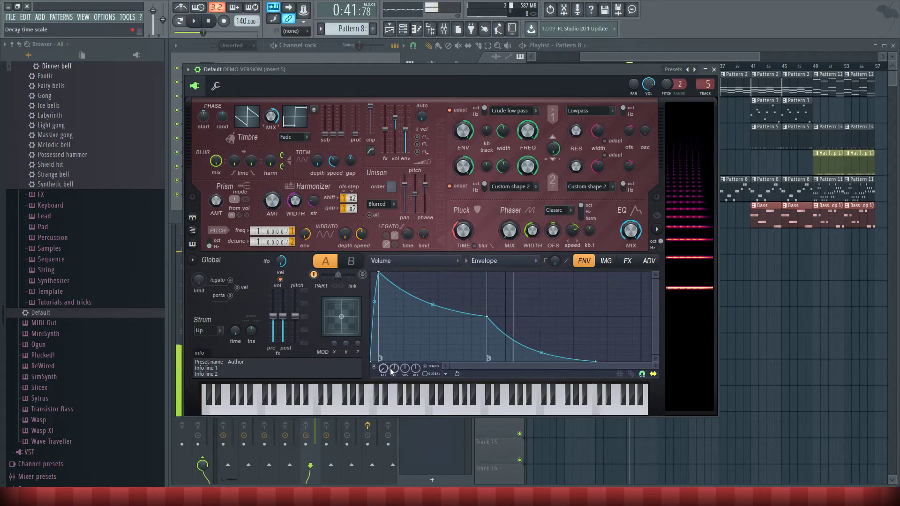
Choose Prism amount as part A's articulation target, adjust the prism amount, and try the harmonic level to prism option.
click(411, 264)
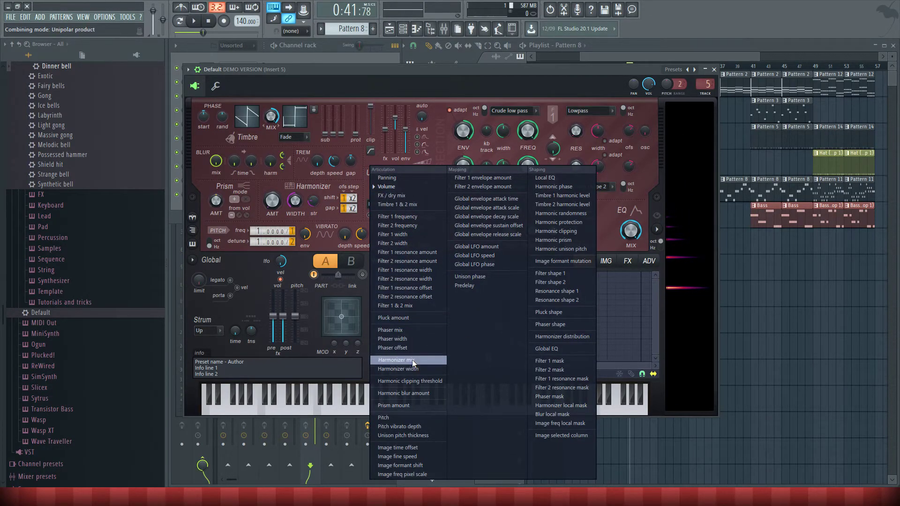
click(394, 406)
drag(214, 214, 215, 235)
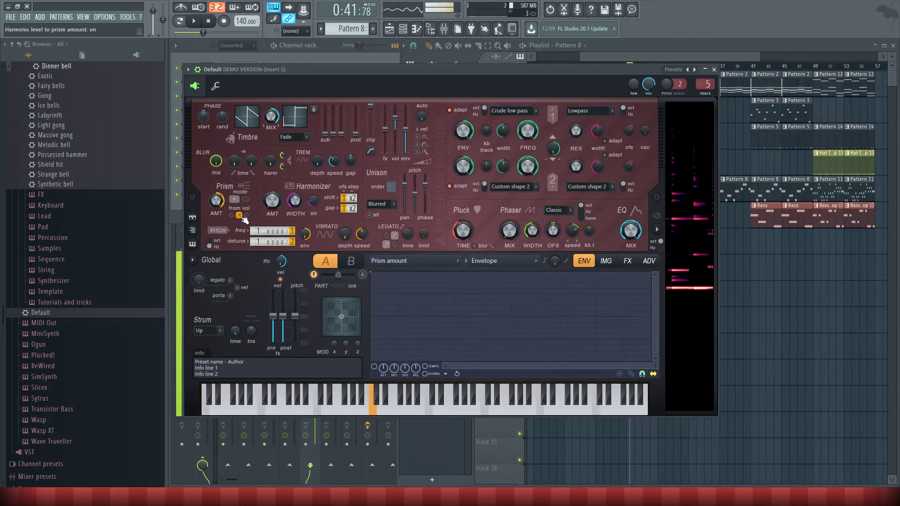
click(245, 200)
click(234, 199)
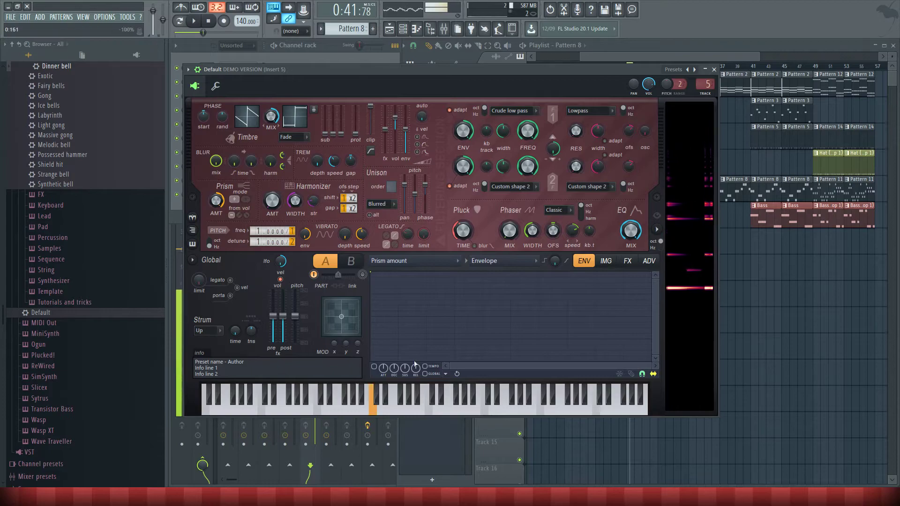
Draw a short falling Prism amount envelope ending at the centre level, enable it, and lengthen it slightly while auditioning notes.
click(398, 318)
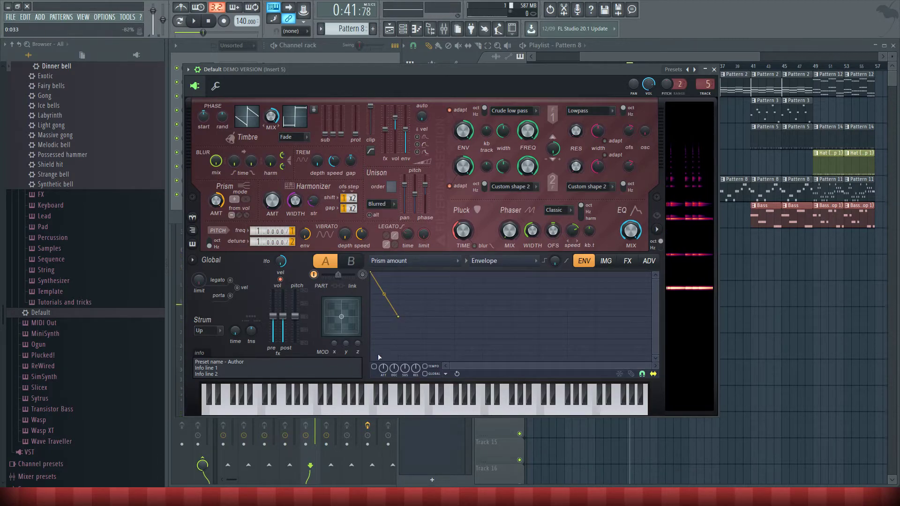
click(376, 367)
key(z)
key(z)
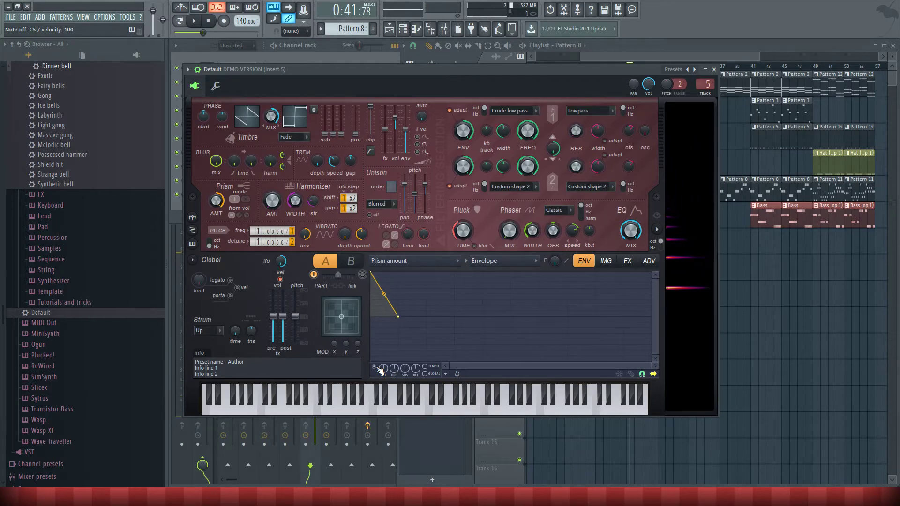
key(z)
key(z)
drag(396, 317, 407, 319)
key(z)
key(z)
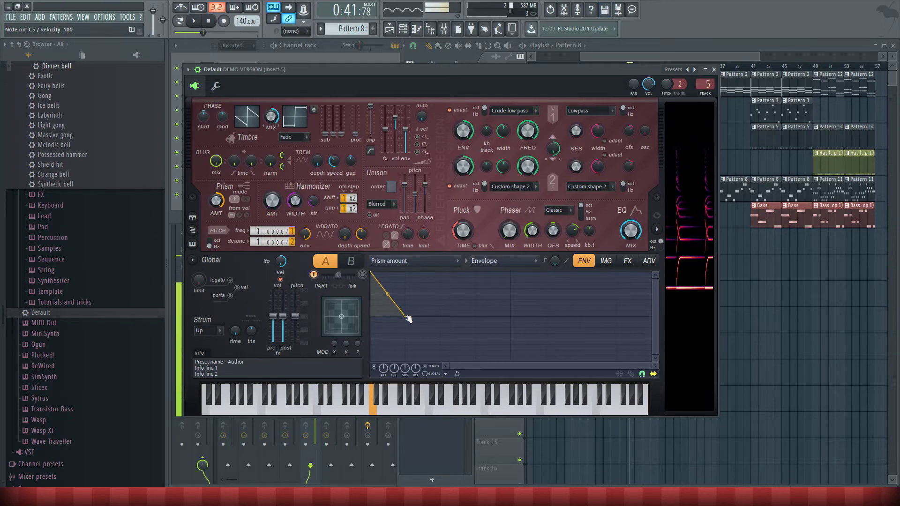
key(z)
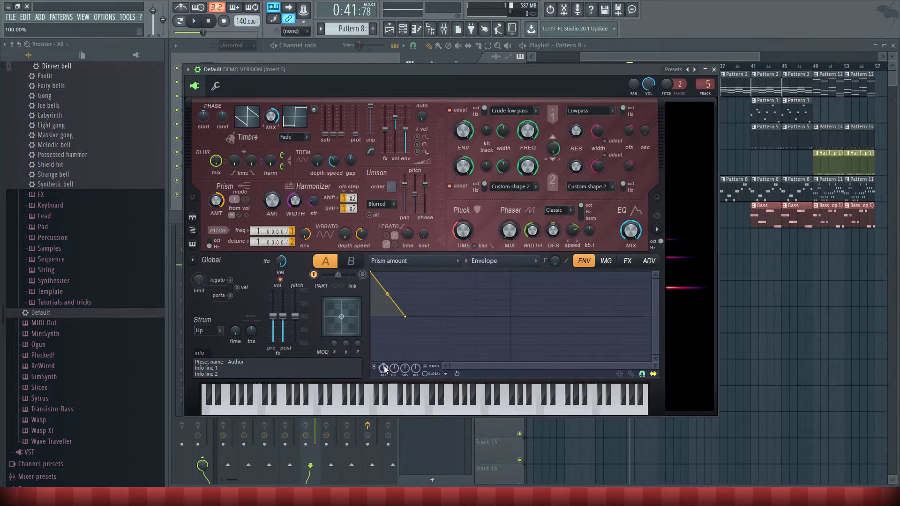
Audition the Prism amount envelope with its attack time scale lowered to 12.5%, and settle on 75%.
key(z)
key(z)
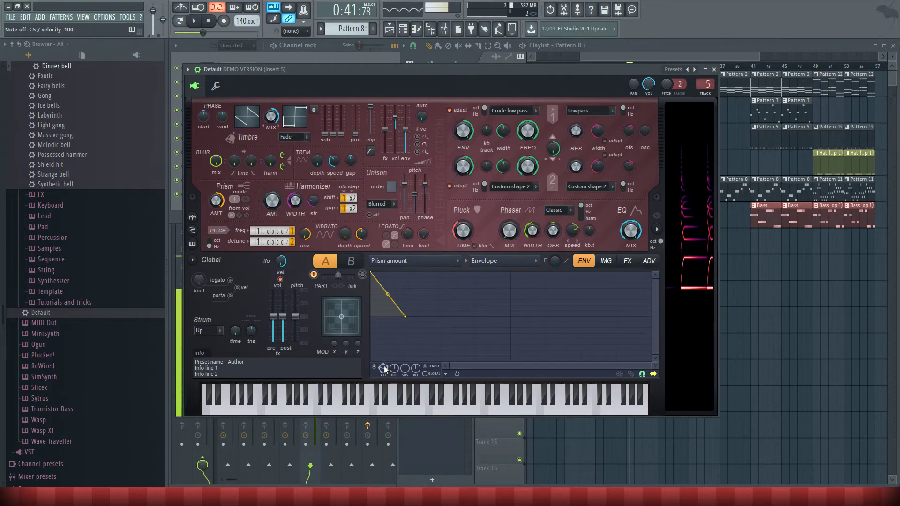
scroll(385, 370, down, 9)
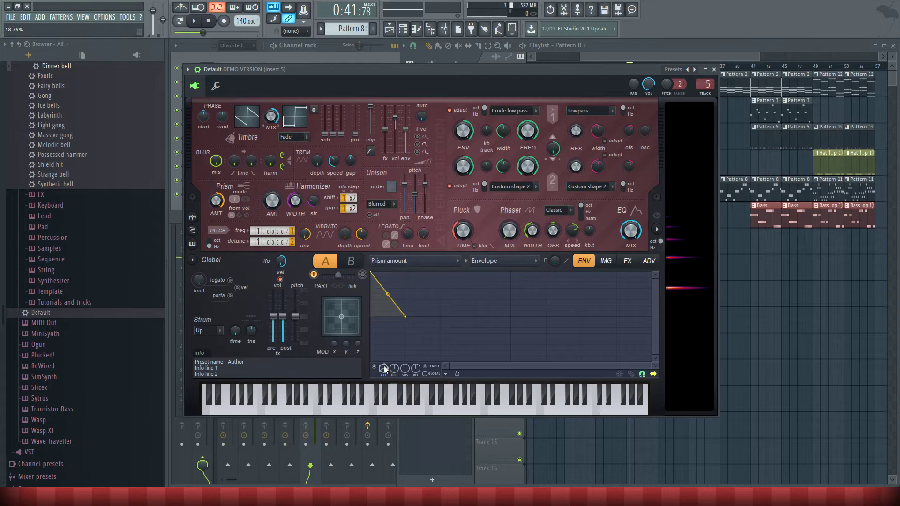
key(z)
key(z)
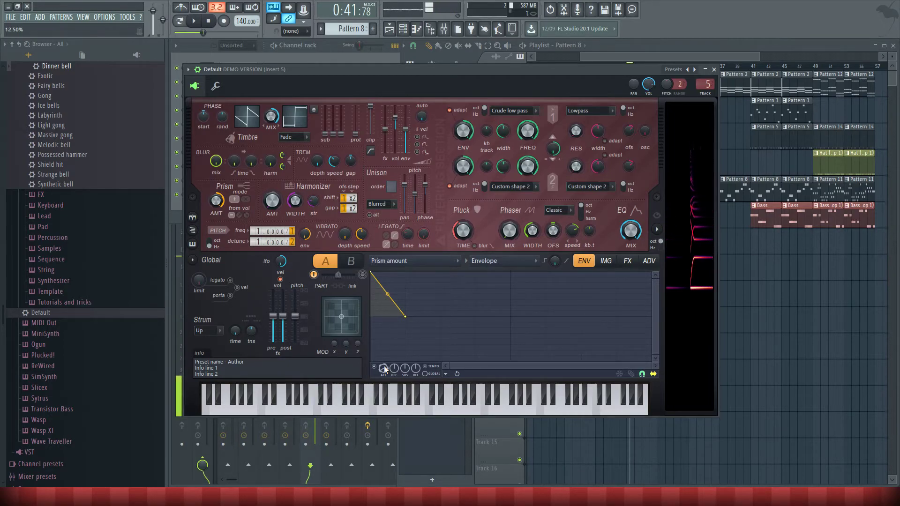
scroll(383, 369, up, 7)
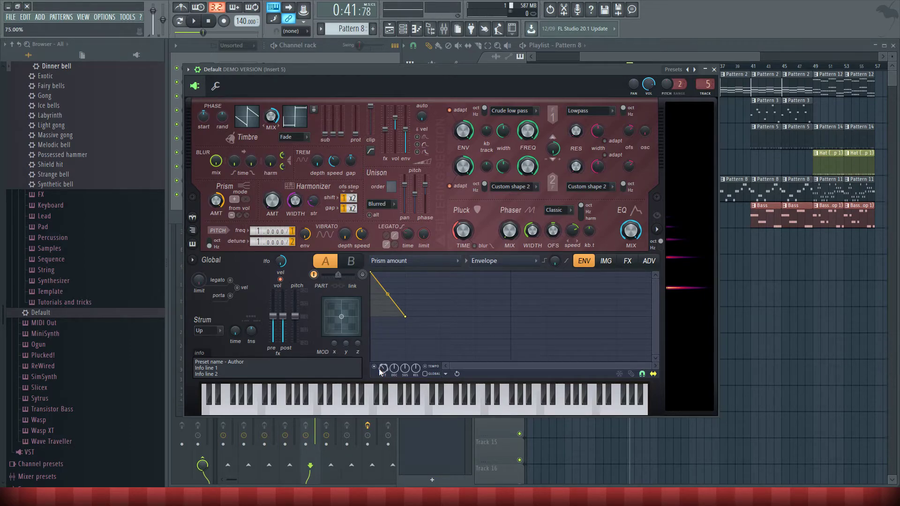
Close channel 5's Harmor, play the song from about bar 24 to hear the prism change in context, and stop playback.
click(713, 69)
click(602, 66)
click(626, 66)
click(194, 20)
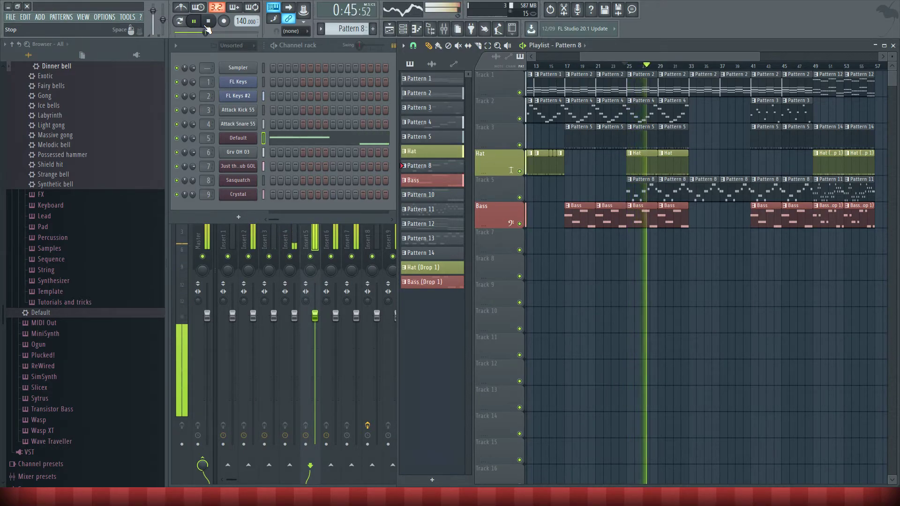
click(208, 25)
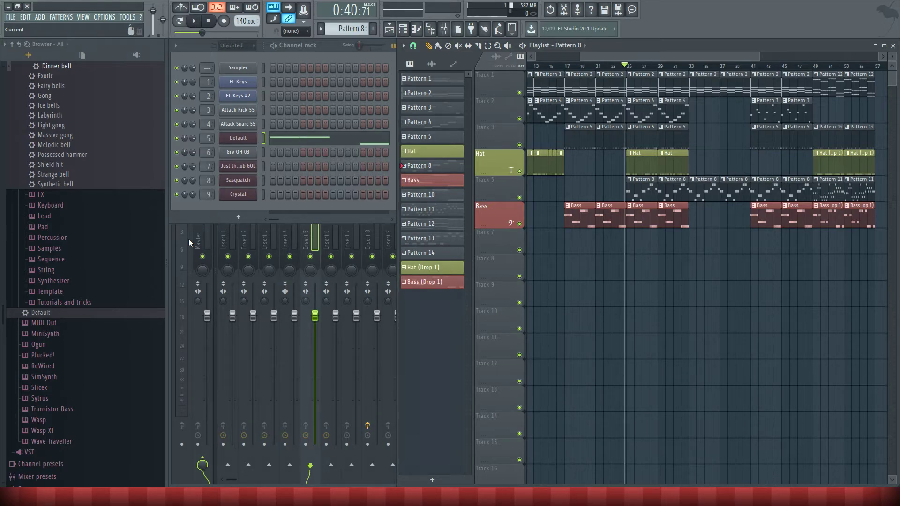
click(632, 69)
click(232, 223)
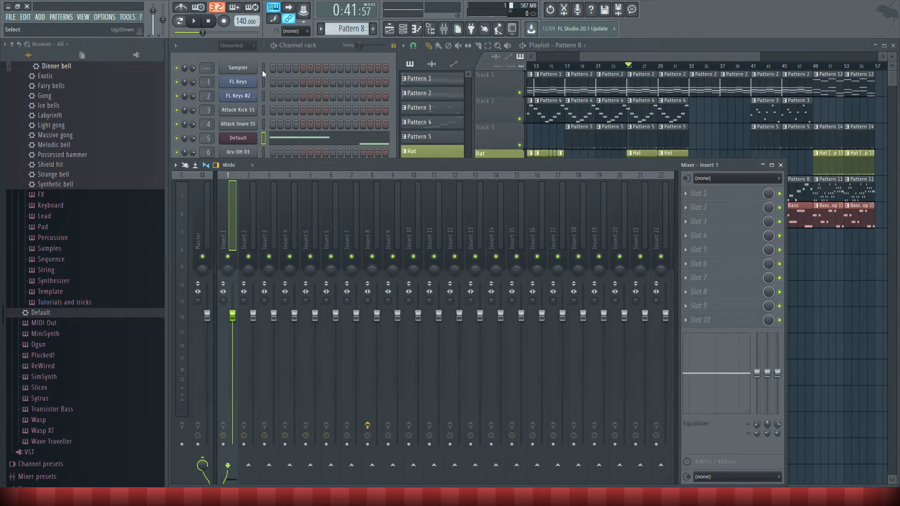
click(239, 208)
click(238, 216)
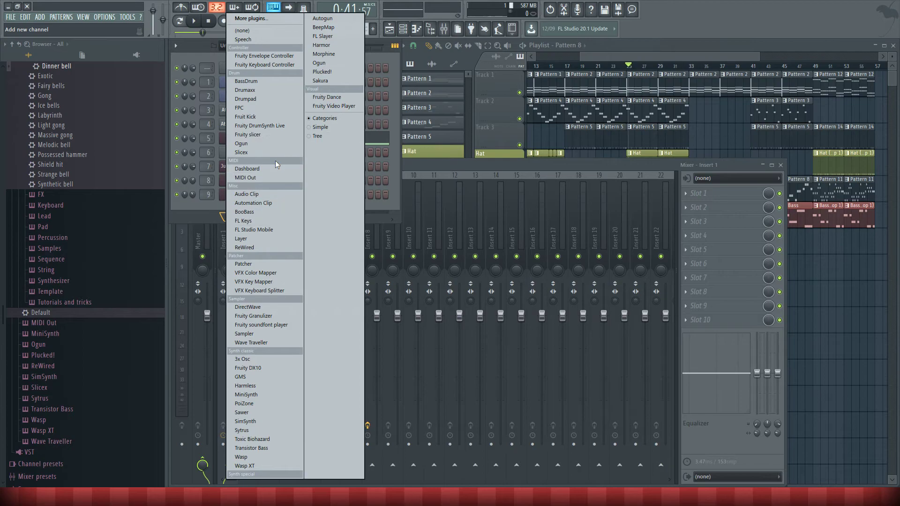
click(395, 58)
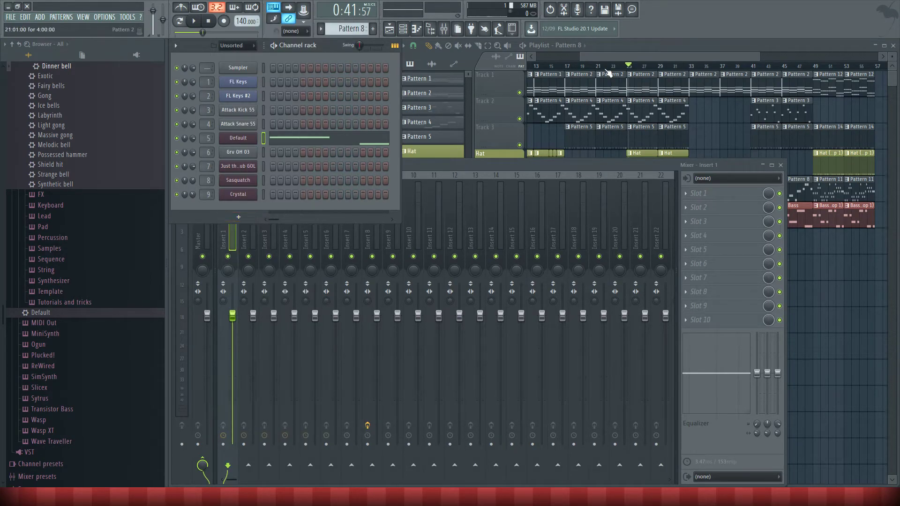
click(632, 70)
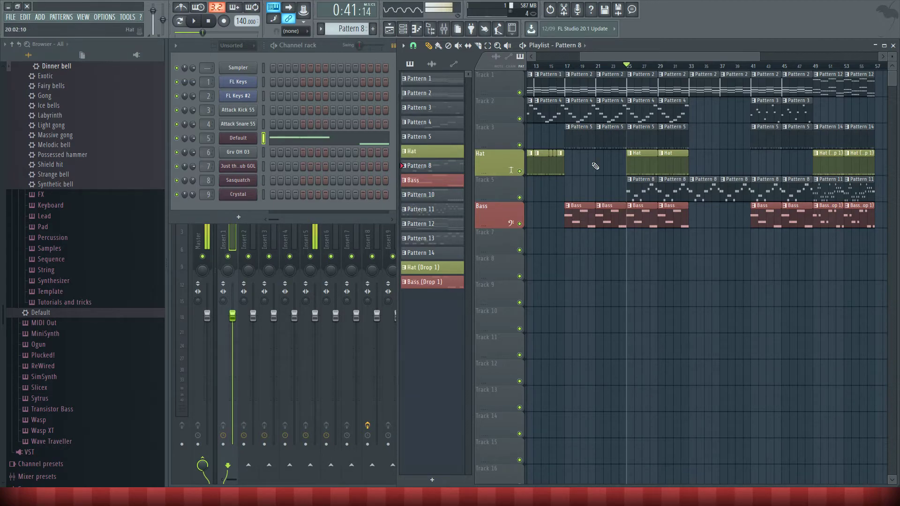
Reopen channel 5's Harmor, enable part B, and compare it with part A while playing notes.
click(238, 138)
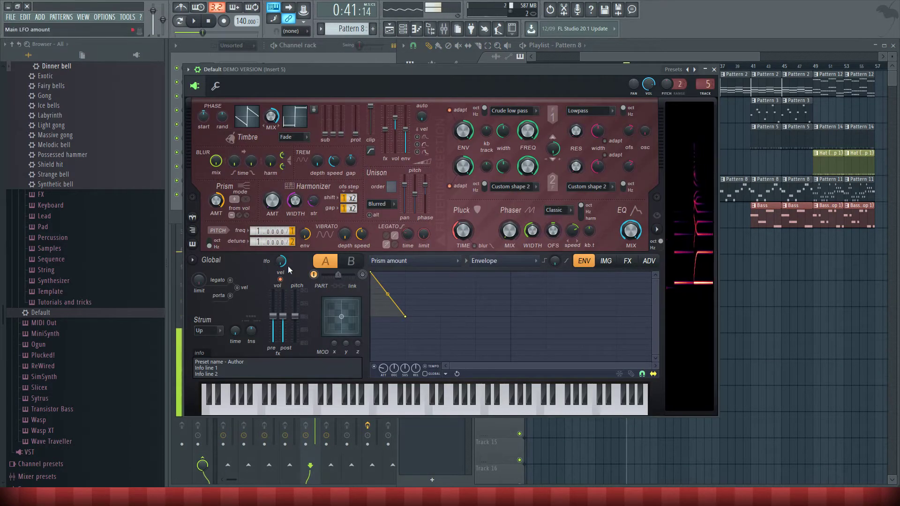
click(351, 261)
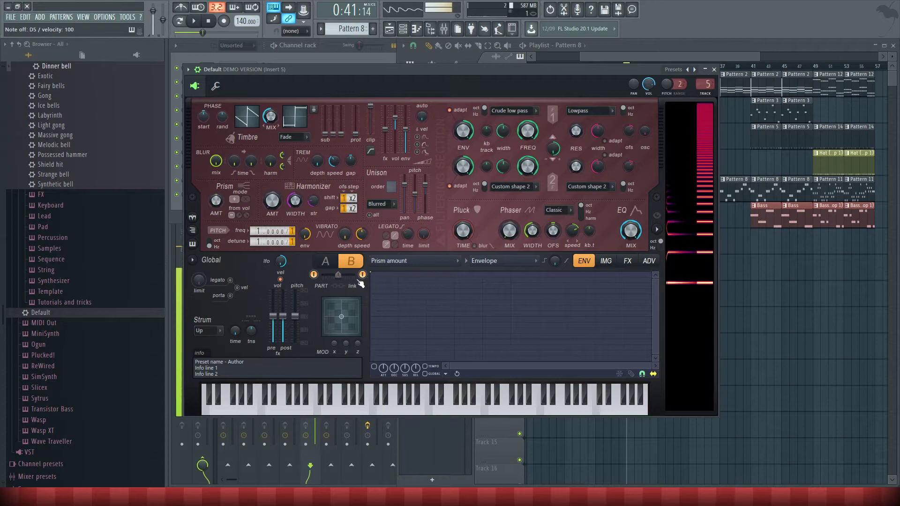
click(325, 261)
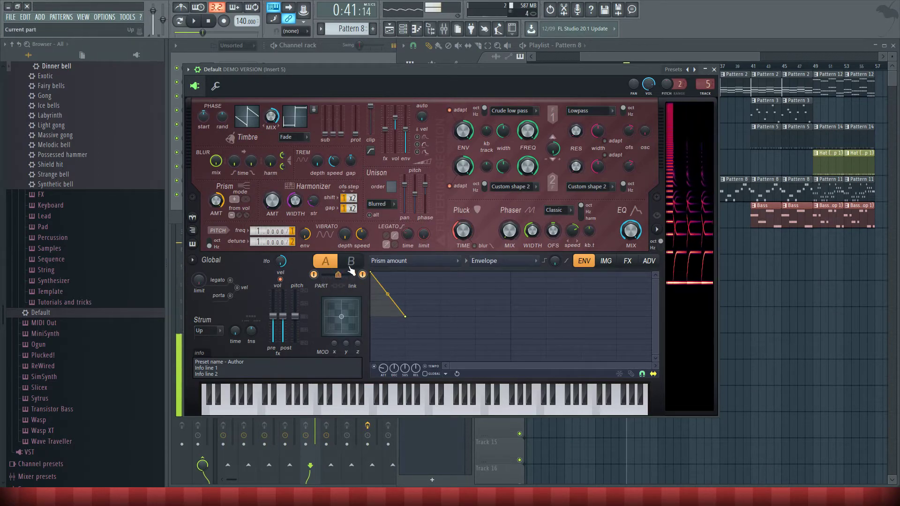
click(362, 276)
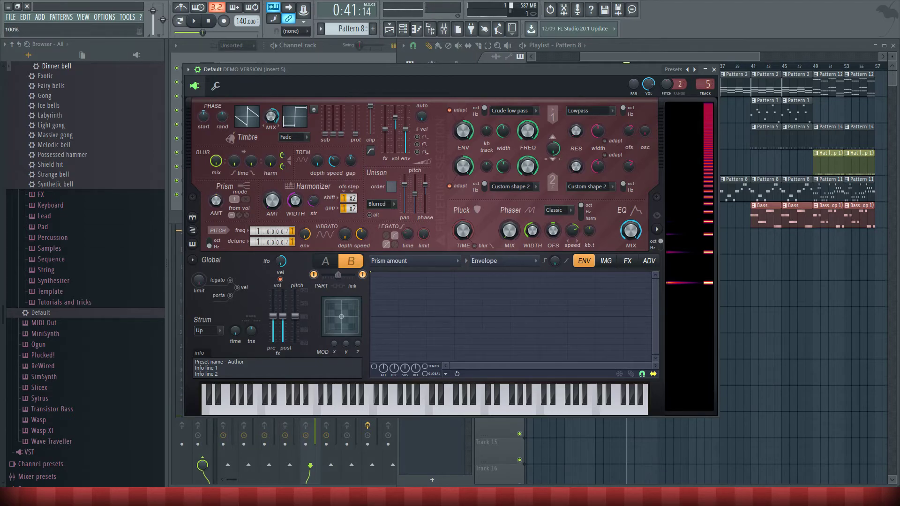
Audition different mix positions between parts A and B, ending towards part A, and try lowering the pitch.
mouse_move(335, 70)
mouse_down()
mouse_move(472, 342)
mouse_move(331, 82)
mouse_up()
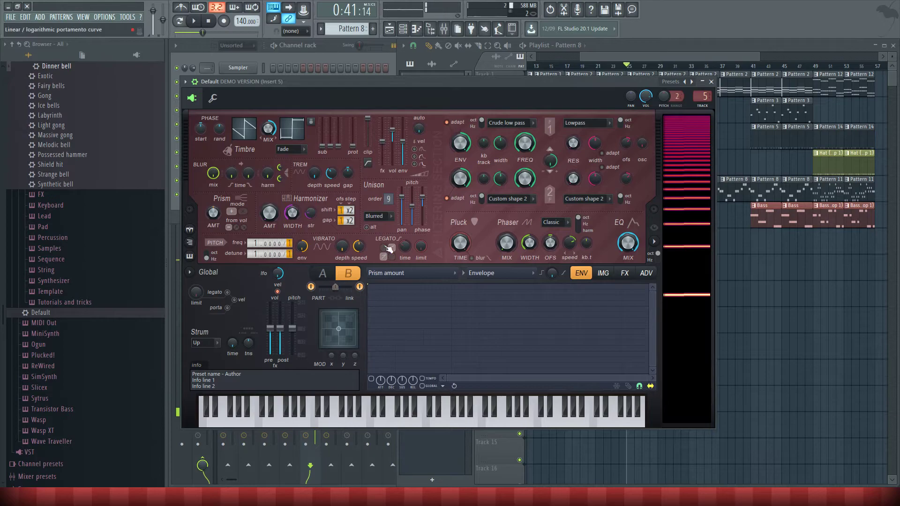
drag(330, 287, 345, 286)
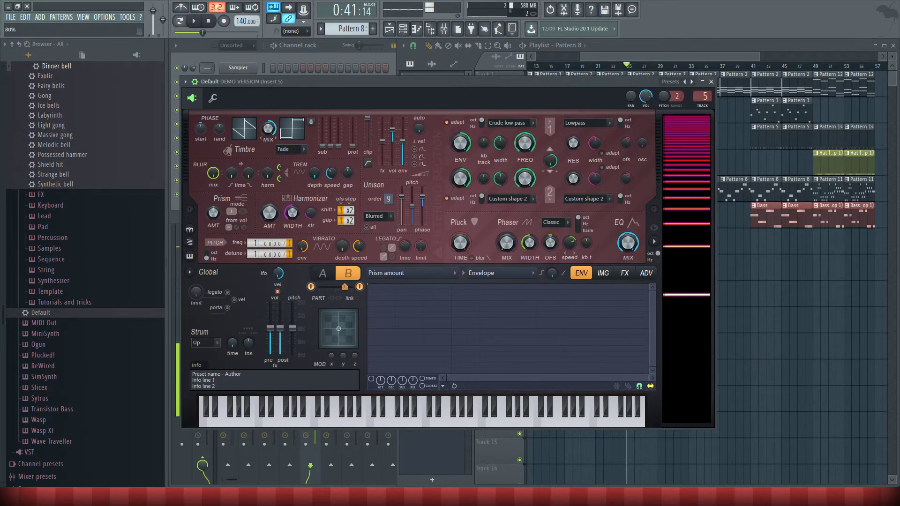
drag(344, 286, 326, 286)
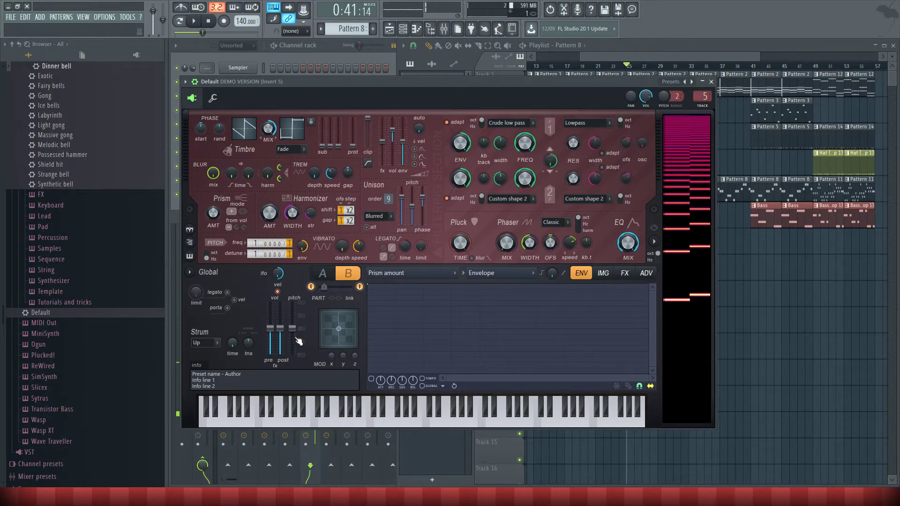
drag(297, 331, 297, 346)
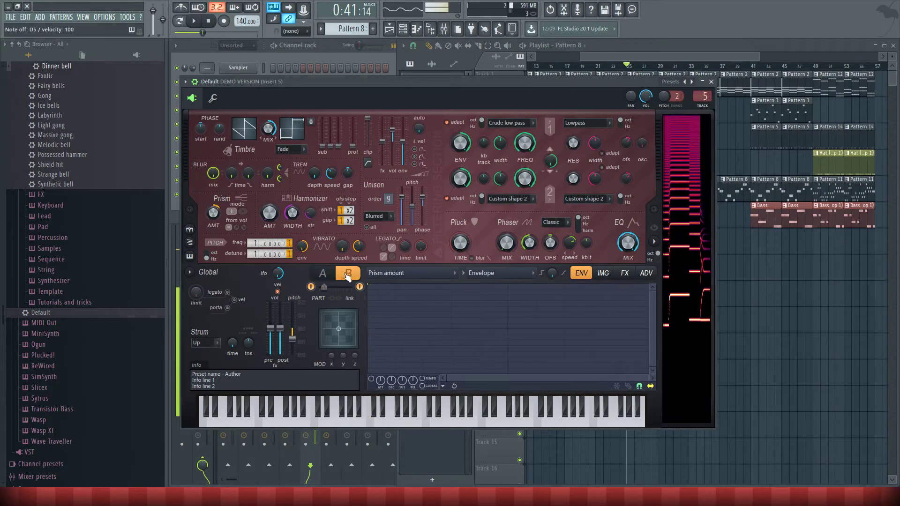
Show part B's Volume envelope instead of its Prism amount envelope.
click(450, 278)
click(397, 281)
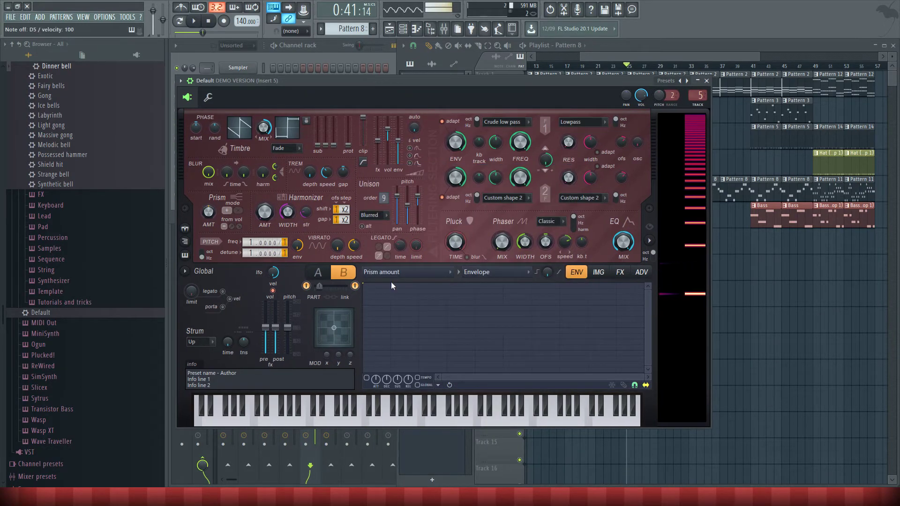
click(391, 281)
click(382, 183)
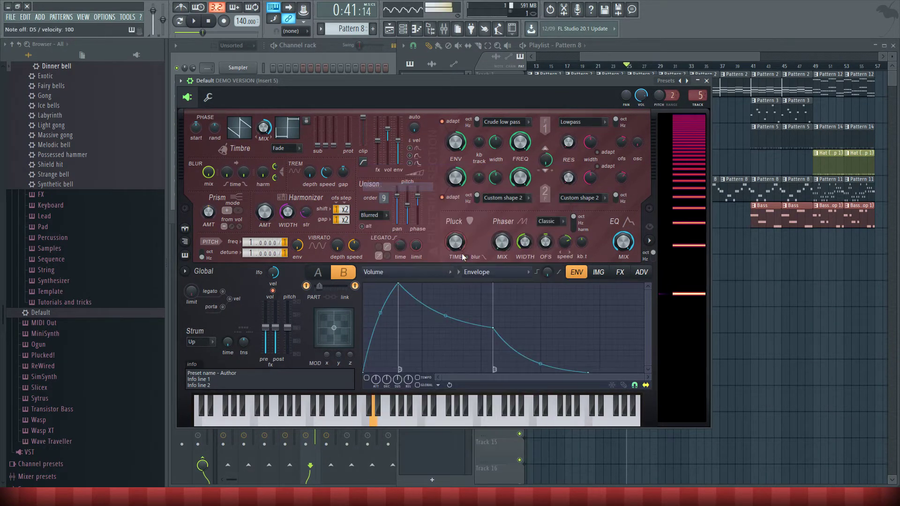
Try an altered prism amount on part B with the harmonic level to prism option, then turn that option off.
drag(208, 211, 212, 216)
key(x)
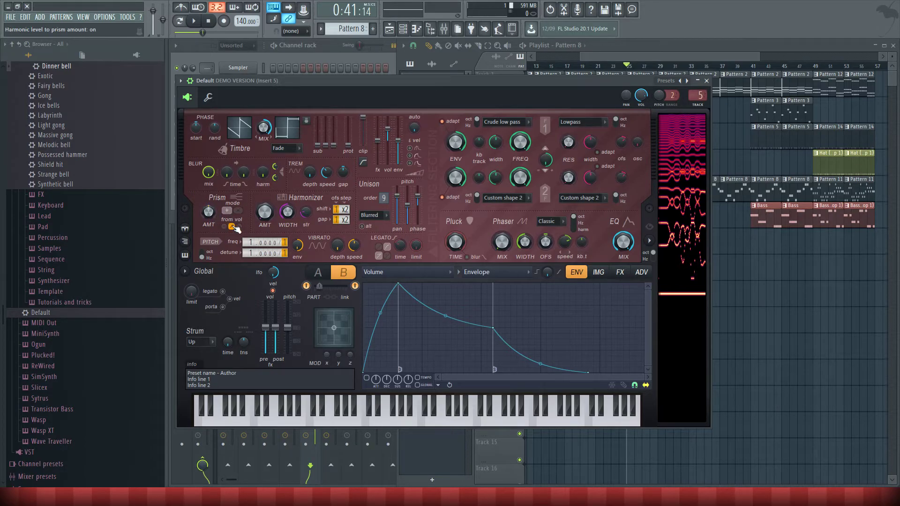
click(231, 226)
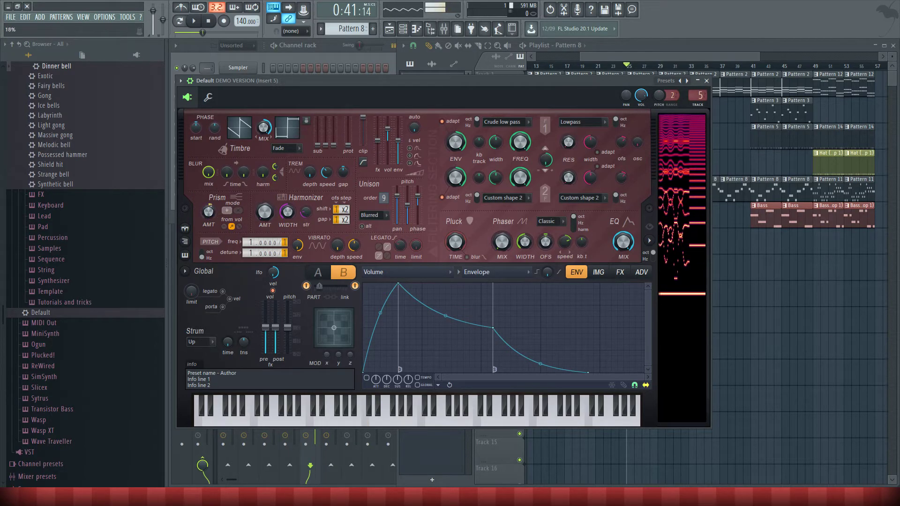
click(231, 227)
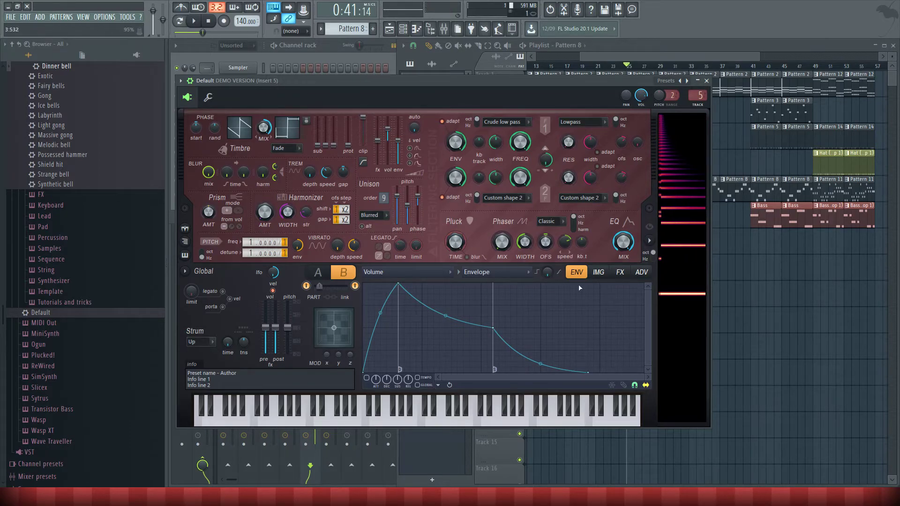
Set part B's harmonic detune divider to 4 and the unison order to 4 while playing test notes.
key(x)
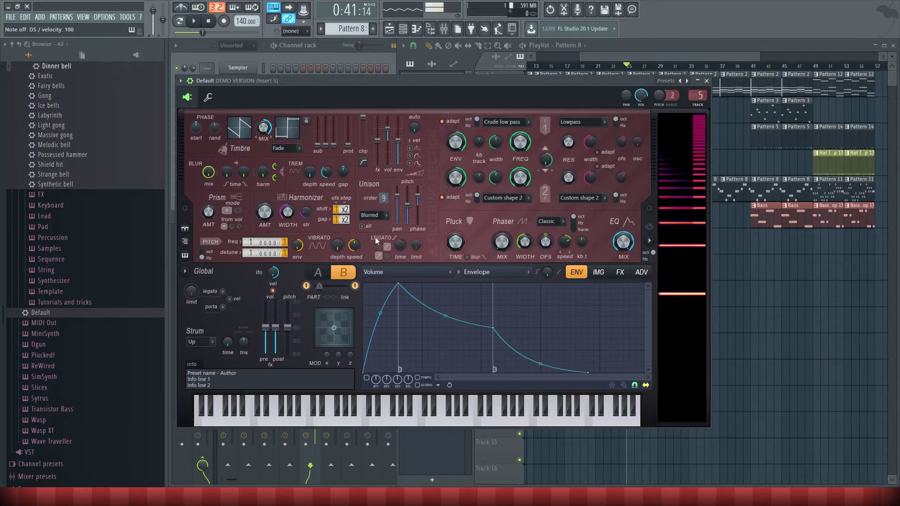
click(412, 278)
click(429, 144)
scroll(382, 199, up, 8)
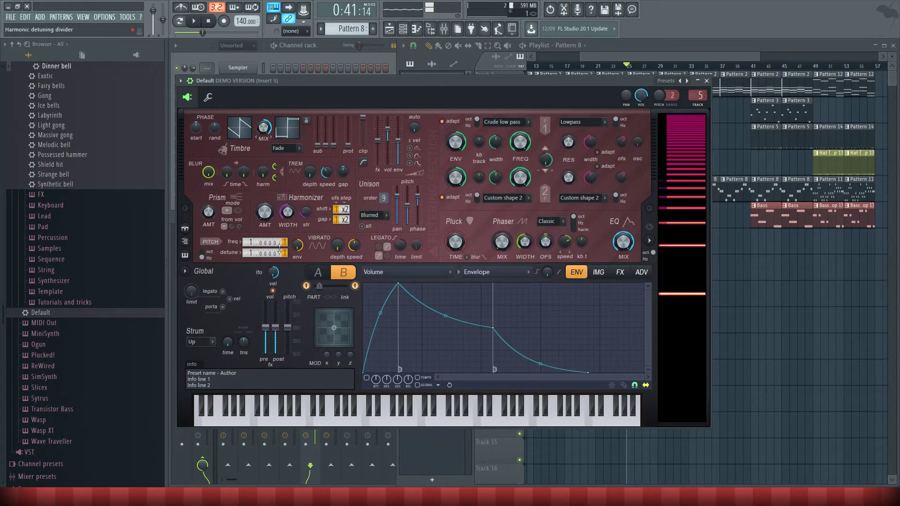
scroll(285, 243, down, 1)
scroll(285, 253, up, 1)
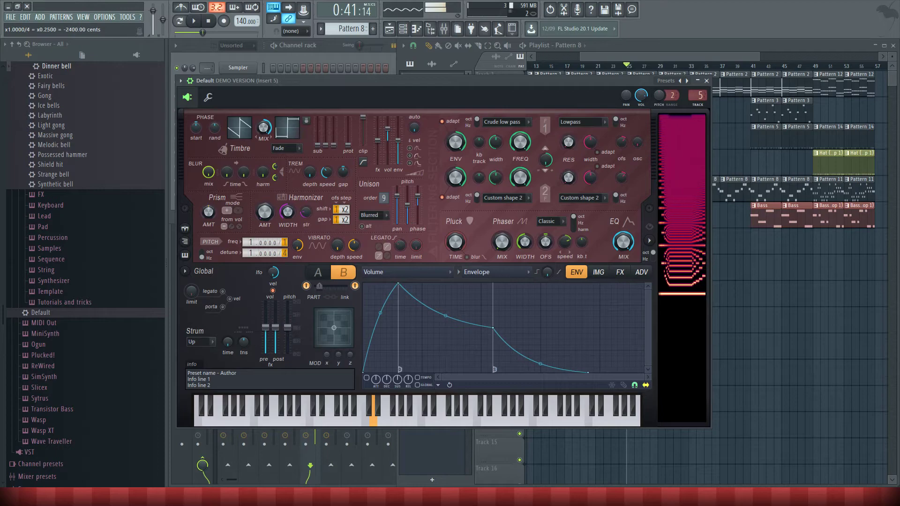
scroll(286, 254, up, 1)
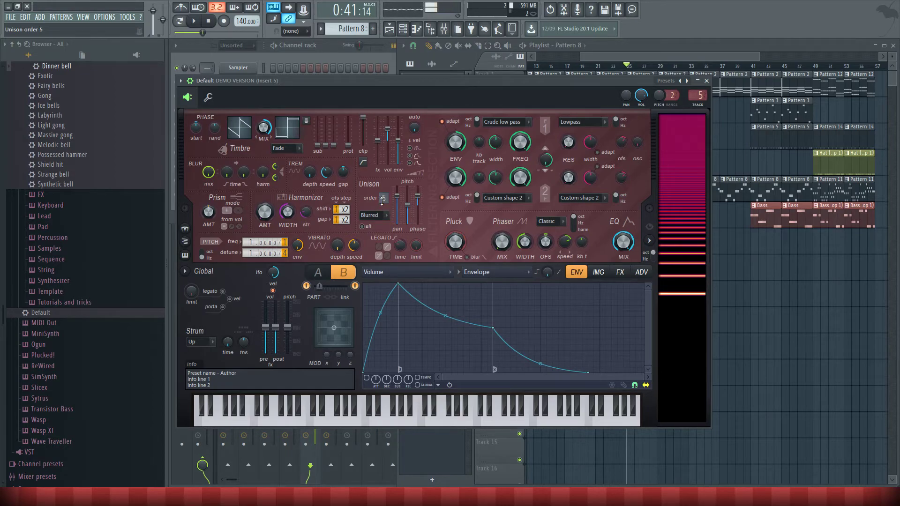
Close the synth, play the song from around bar 25, and check the levels of the mixer tracks.
click(706, 80)
click(623, 67)
click(193, 21)
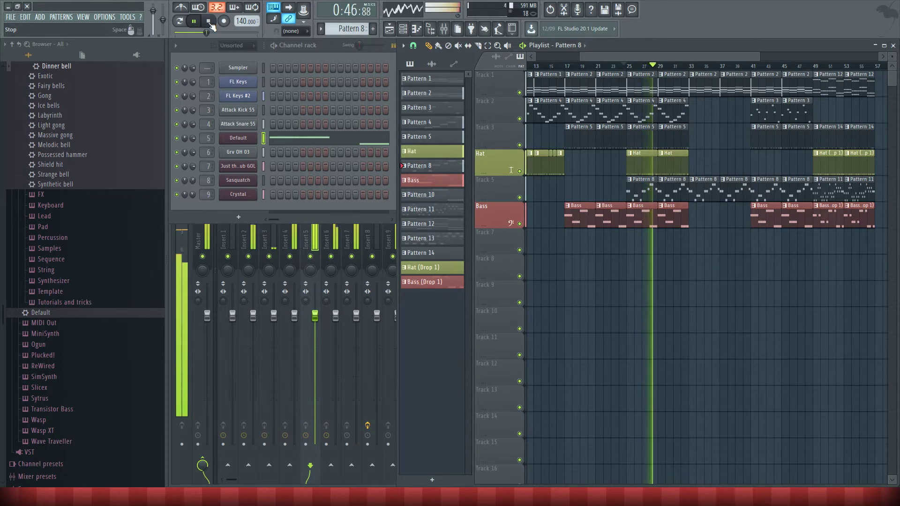
click(196, 227)
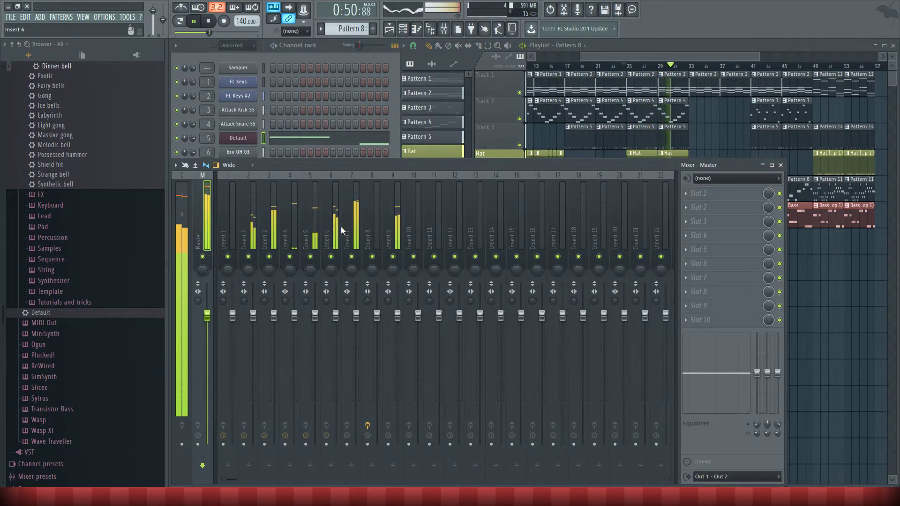
click(299, 217)
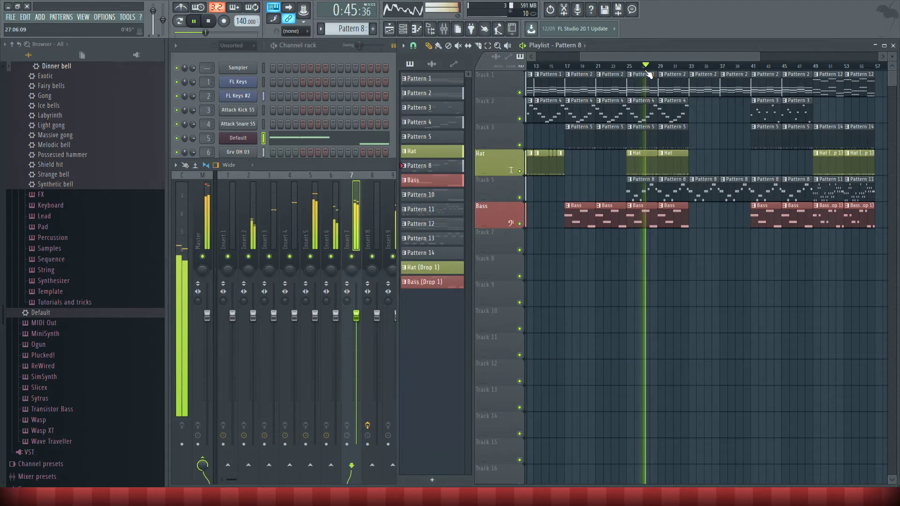
click(342, 238)
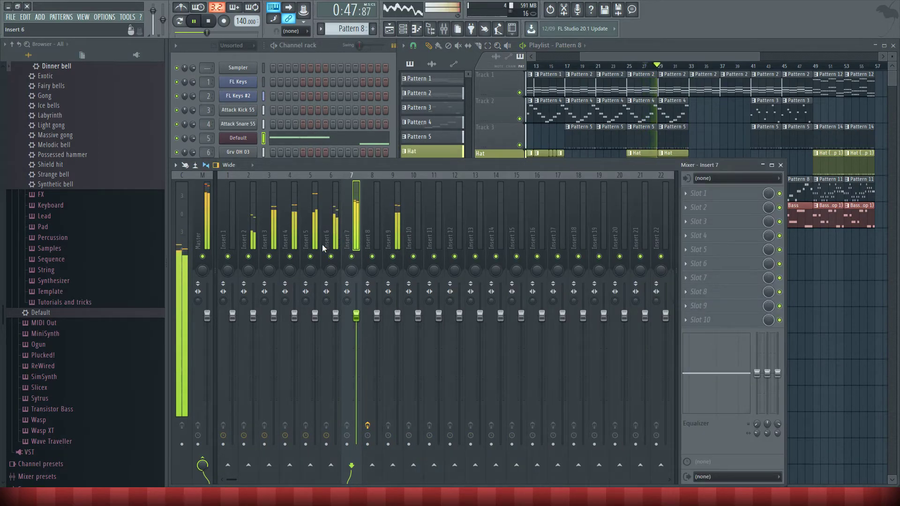
Lower the master track's volume to 90% (-2.4 dB) and stop the playback.
drag(207, 301, 207, 314)
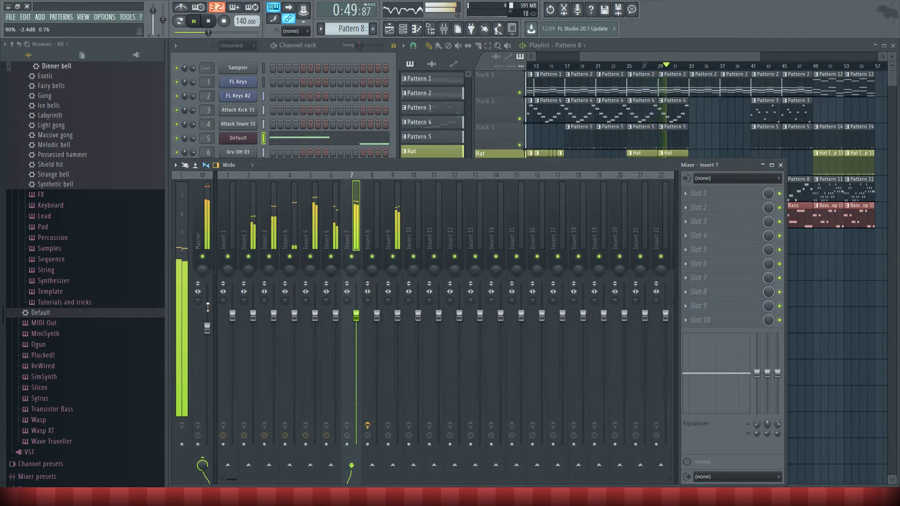
click(201, 206)
click(193, 21)
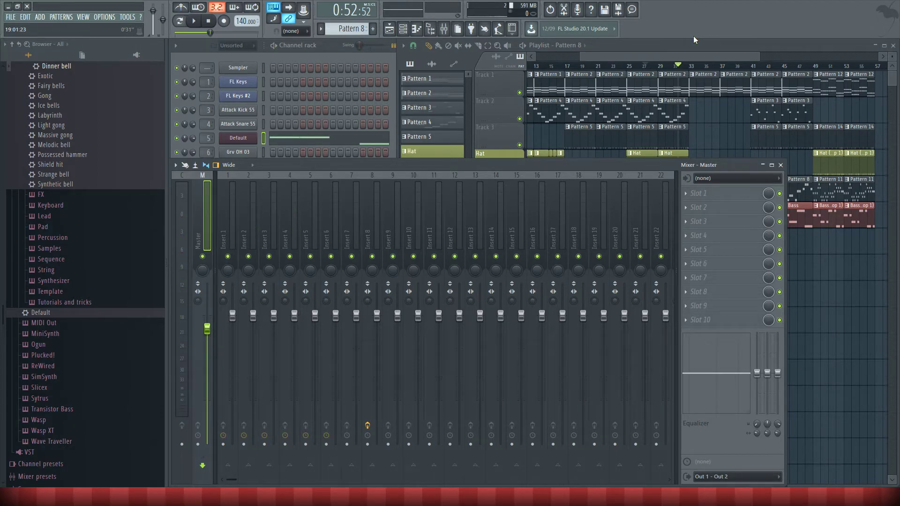
Open Pattern 8's channel 5 notes in the piano roll and play the pattern on its own.
drag(669, 67, 691, 67)
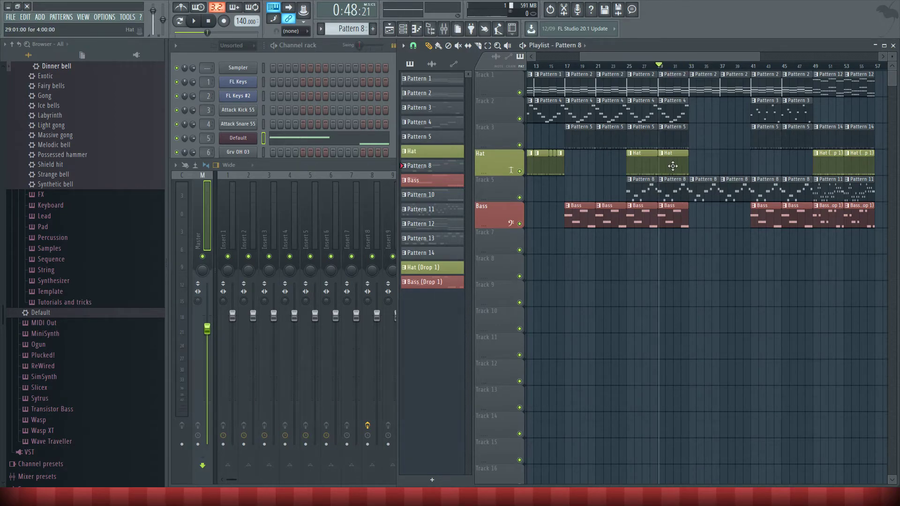
click(261, 139)
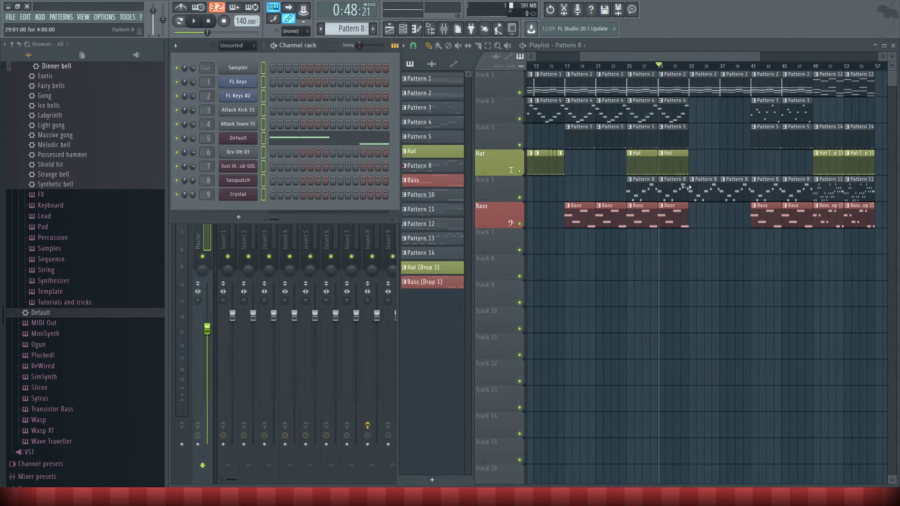
double_click(641, 193)
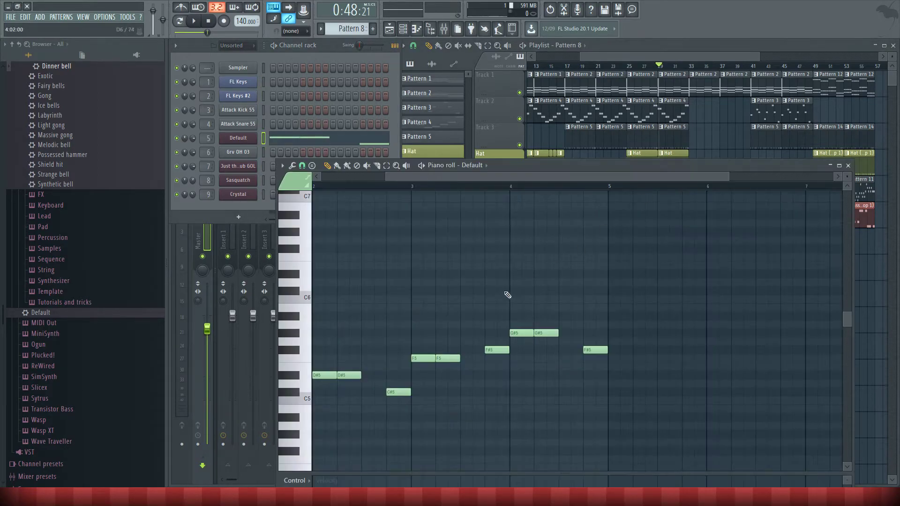
key(space)
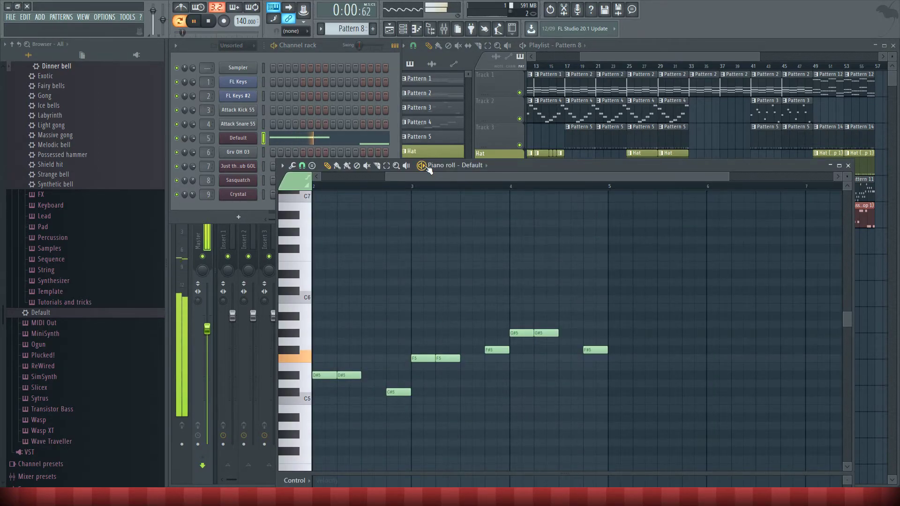
Reopen channel 5's Harmor and set part B's harmonic detune divider to 2 while the pattern loops.
click(238, 139)
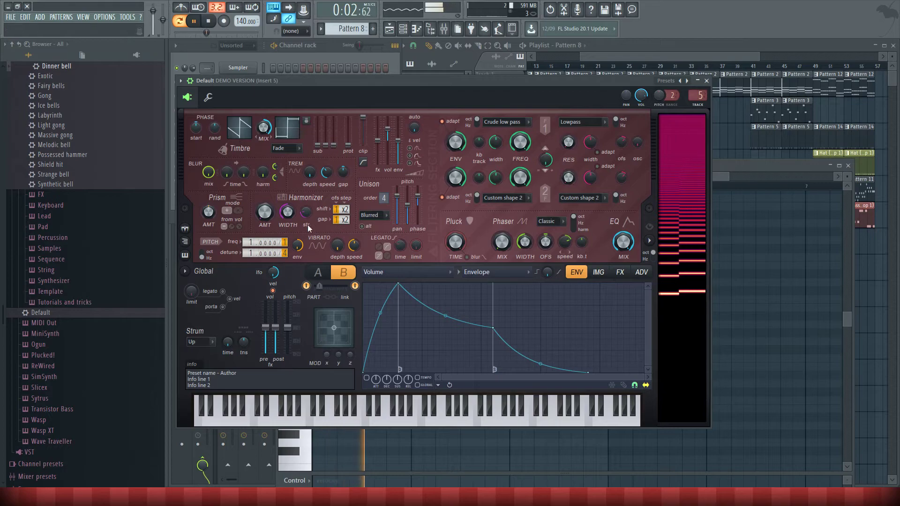
key(space)
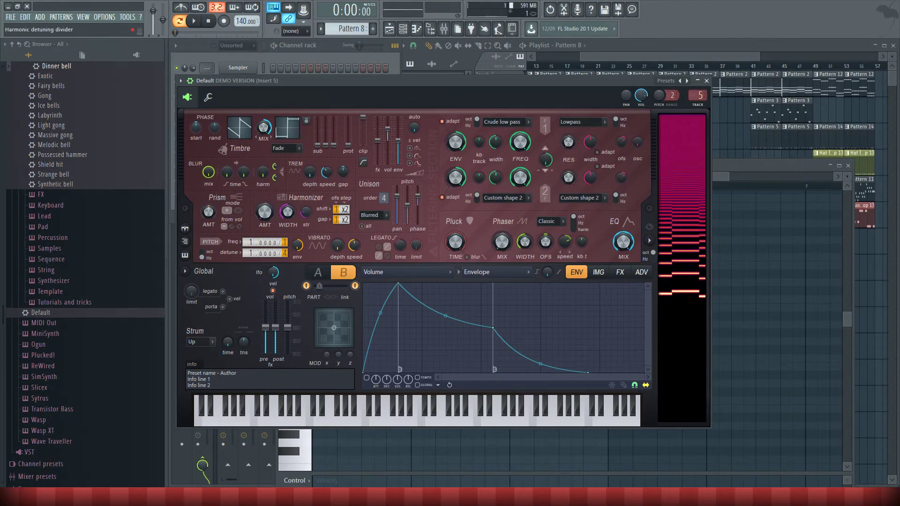
scroll(284, 253, up, 3)
key(space)
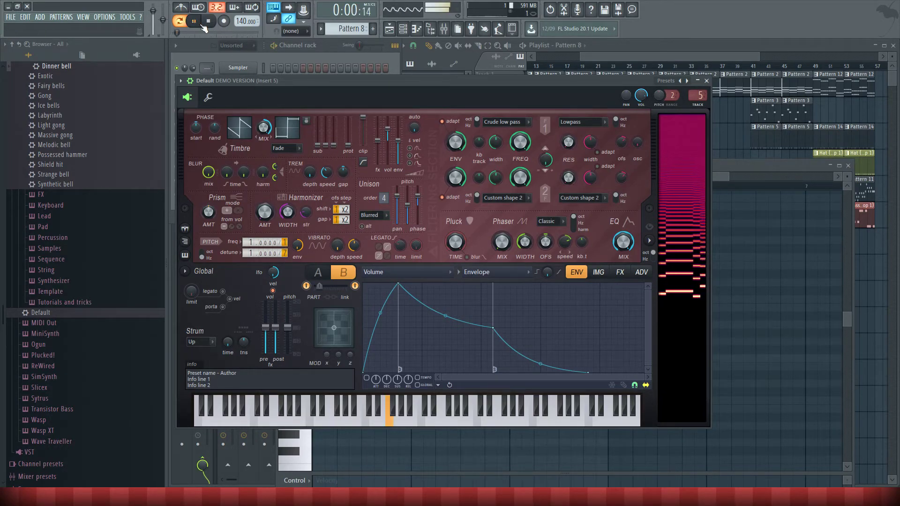
scroll(284, 253, down, 5)
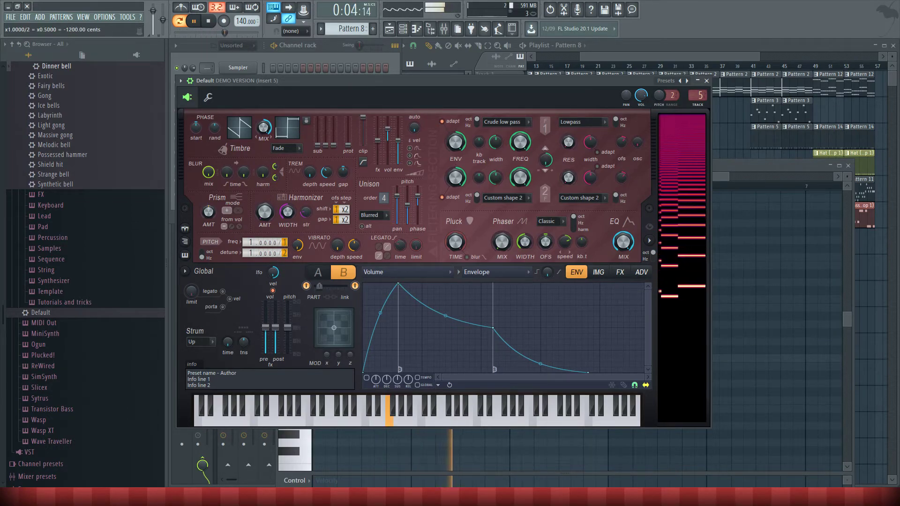
scroll(250, 254, up, 1)
scroll(250, 254, down, 1)
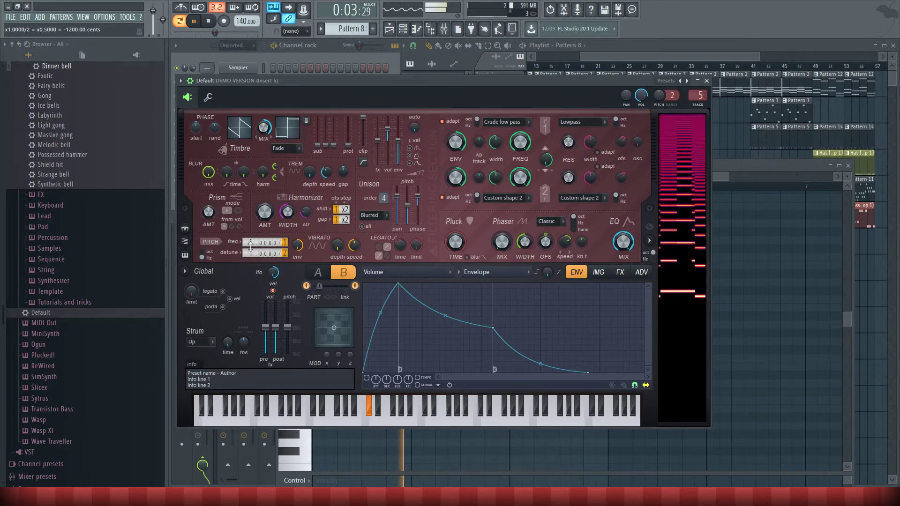
Raise part B's detune multiplier and frequency multiplier to 2 each, and stop the playback.
scroll(251, 248, up, 1)
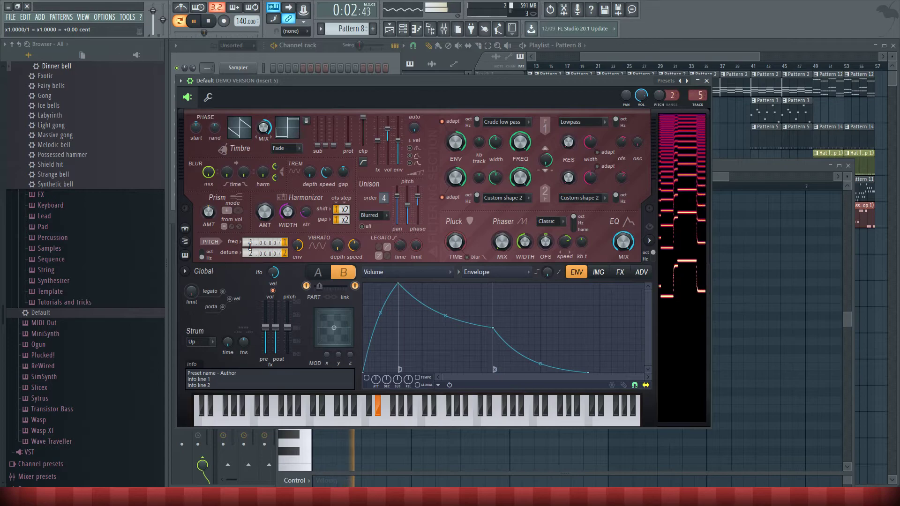
scroll(250, 245, up, 1)
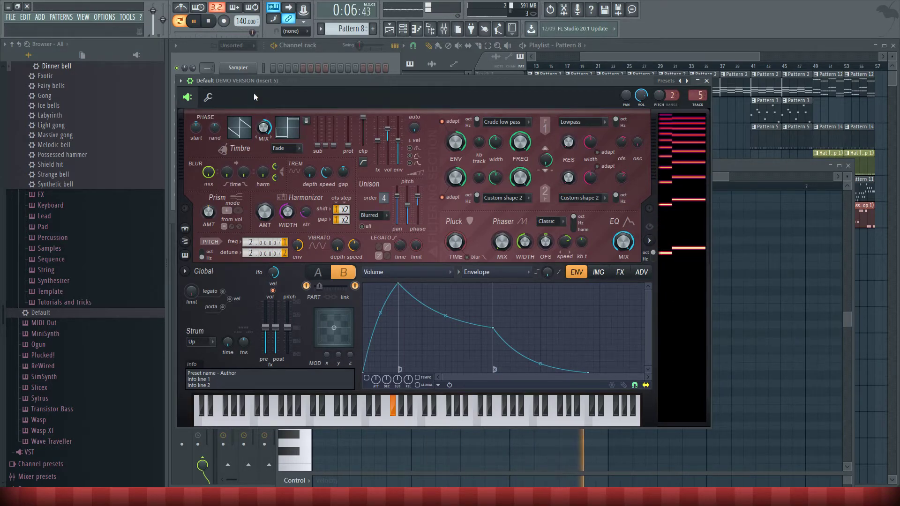
click(206, 22)
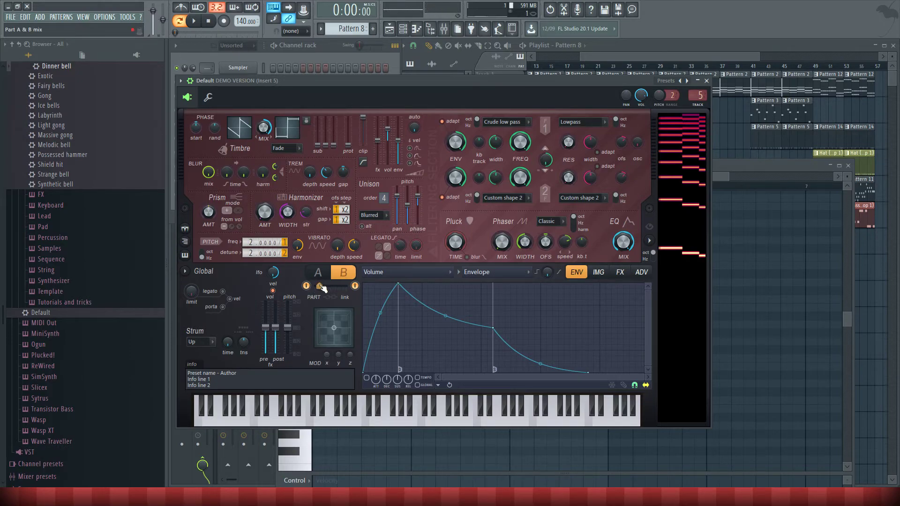
Audition Pattern 8 with the mix of parts A and B centred and slightly towards part A.
click(194, 21)
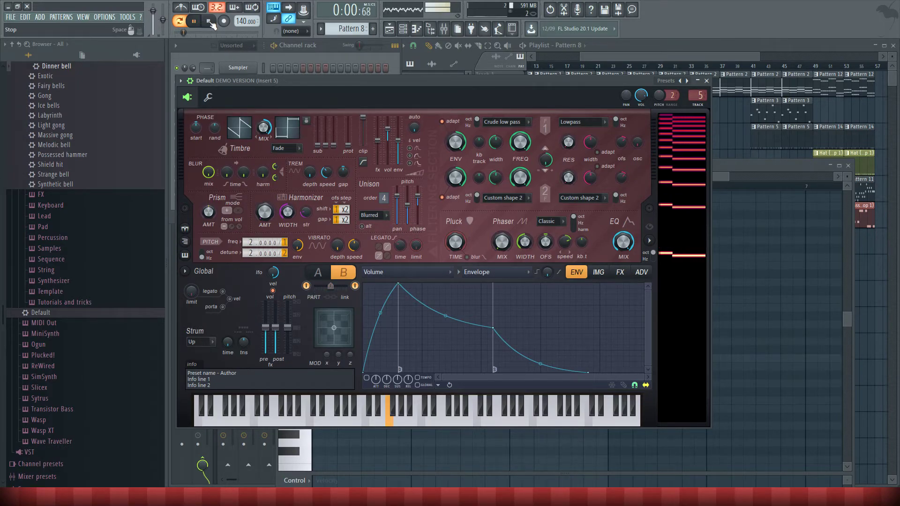
click(209, 21)
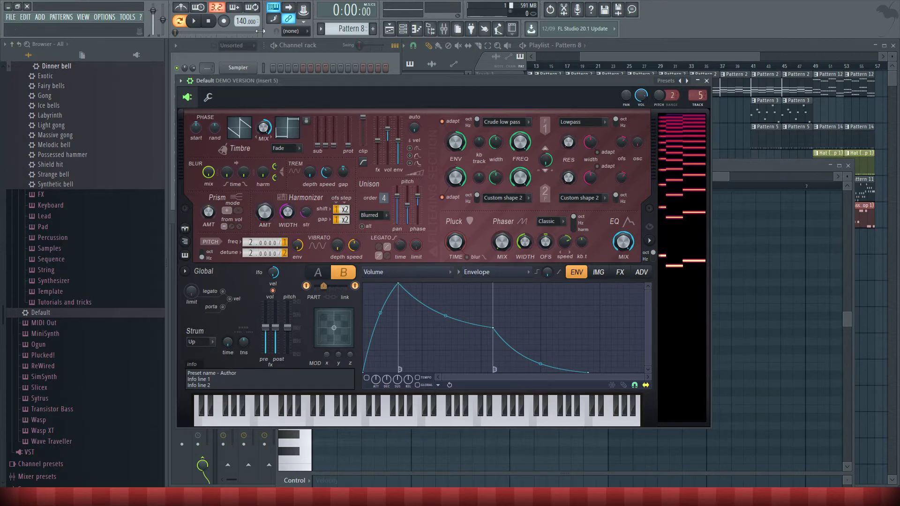
click(194, 21)
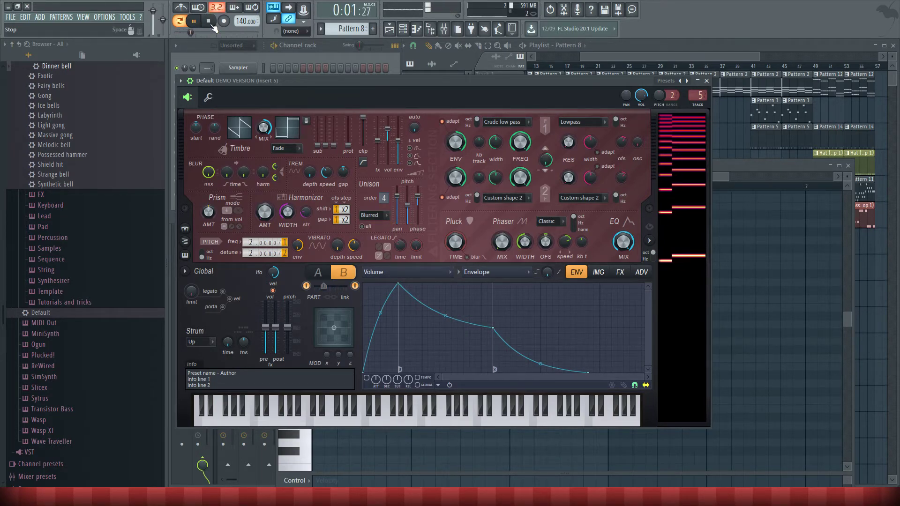
click(212, 26)
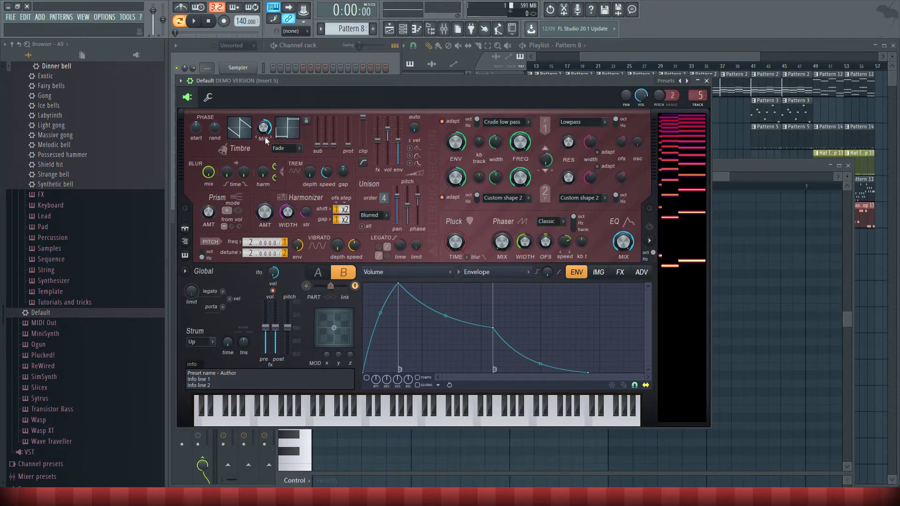
Turn part A off, centre the part mix, and play Pattern 8 to hear part B alone.
click(193, 21)
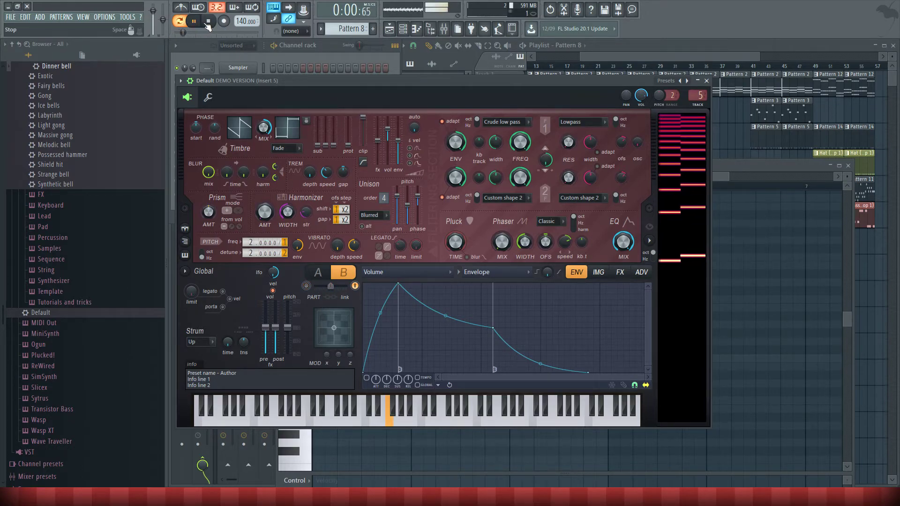
click(208, 23)
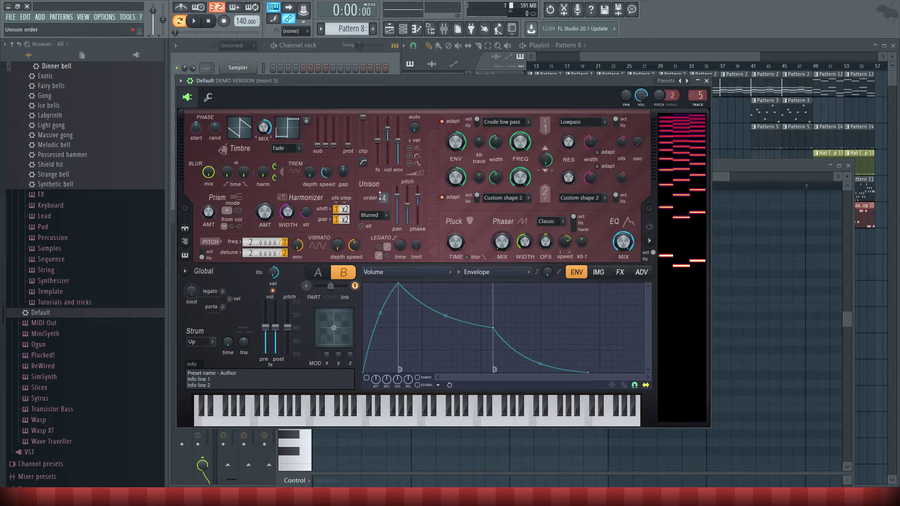
key(space)
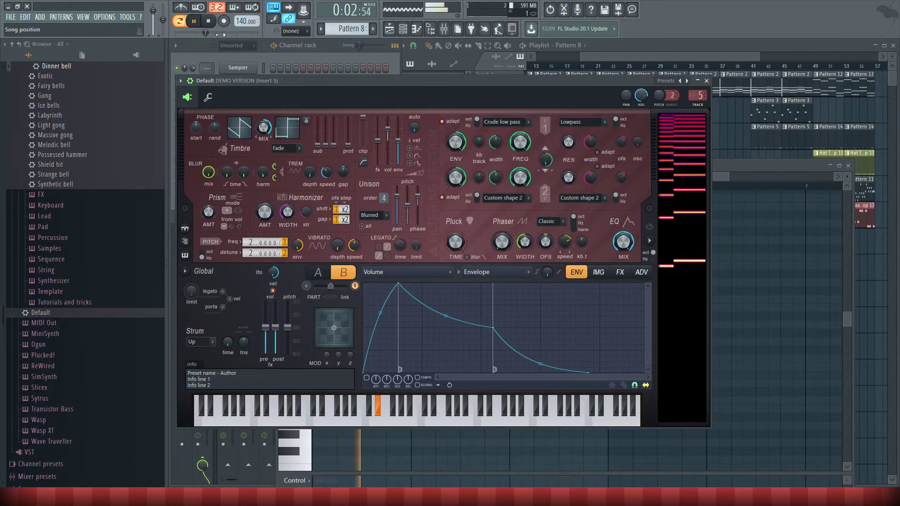
Stop playback, select the Prism amount envelope, enable it with a downward ramp, and audition the note C5.
click(209, 21)
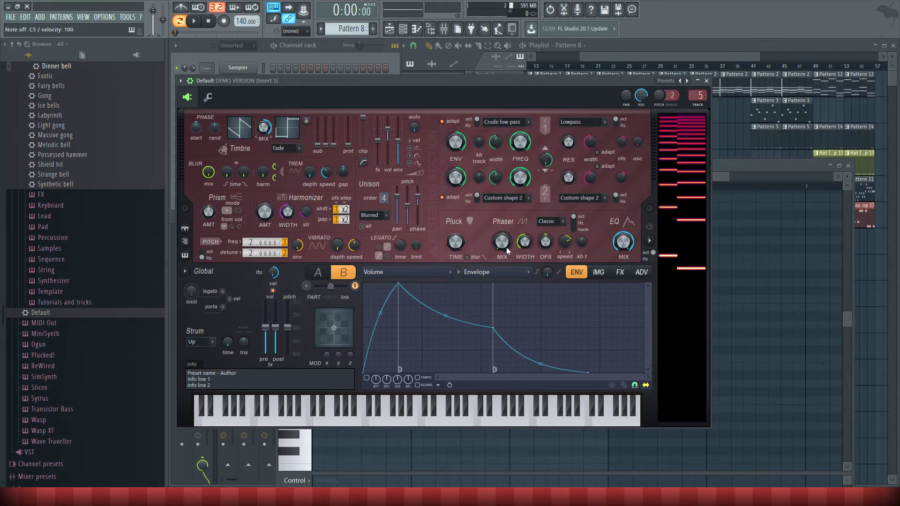
click(406, 274)
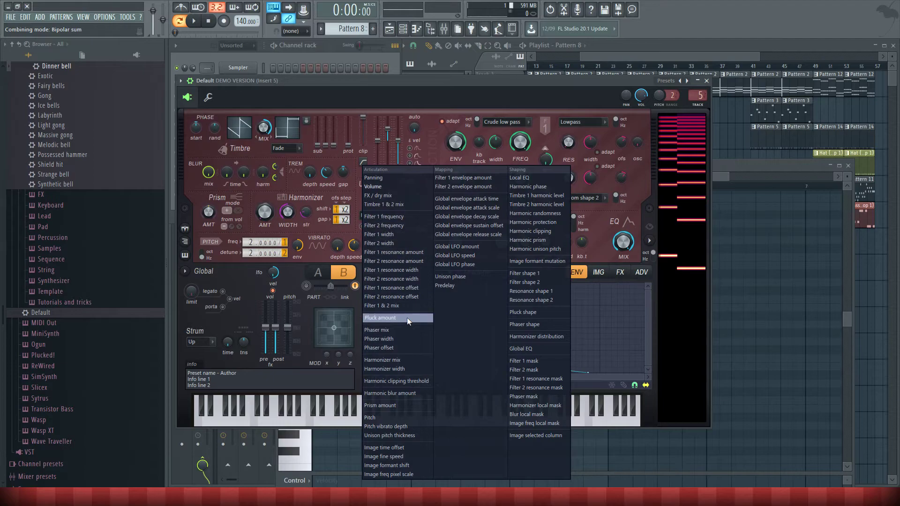
click(420, 406)
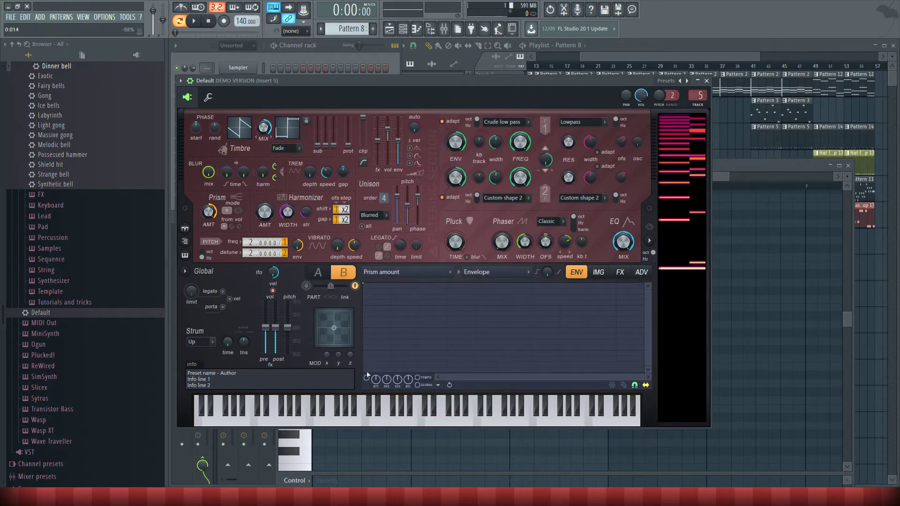
drag(386, 321, 393, 353)
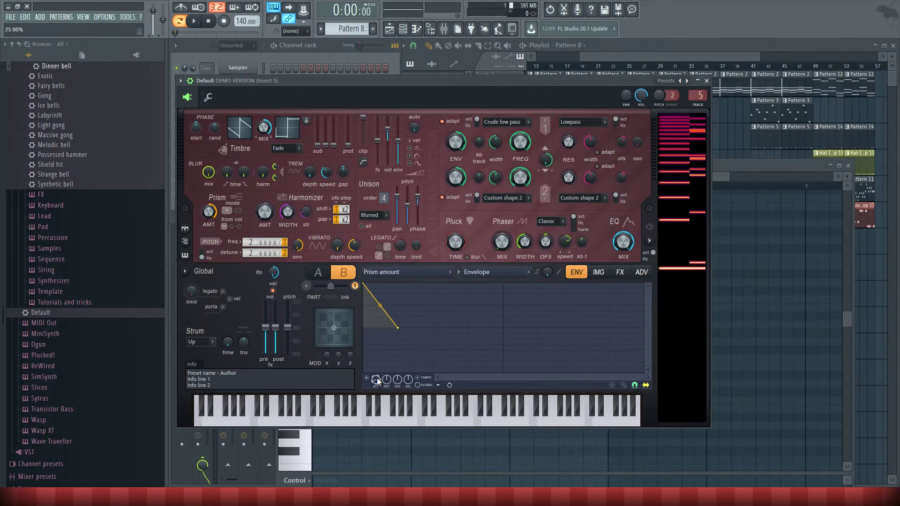
key(q)
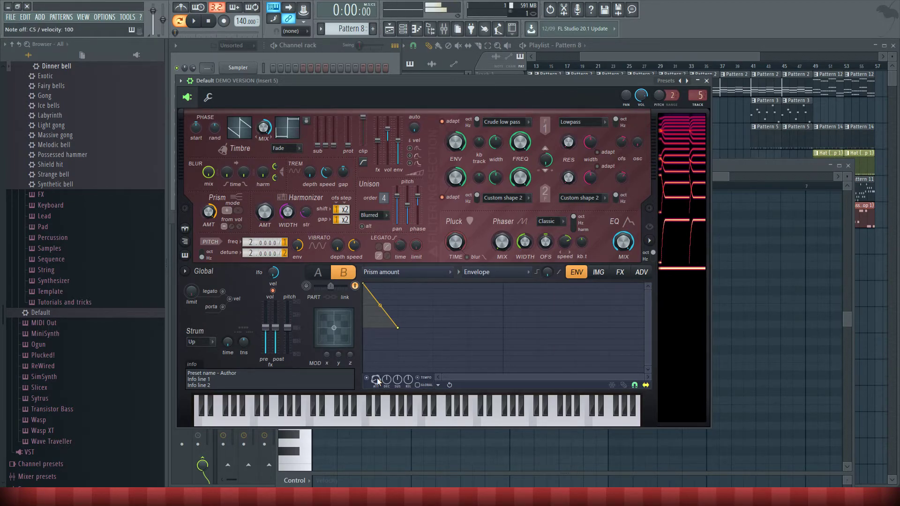
key(q)
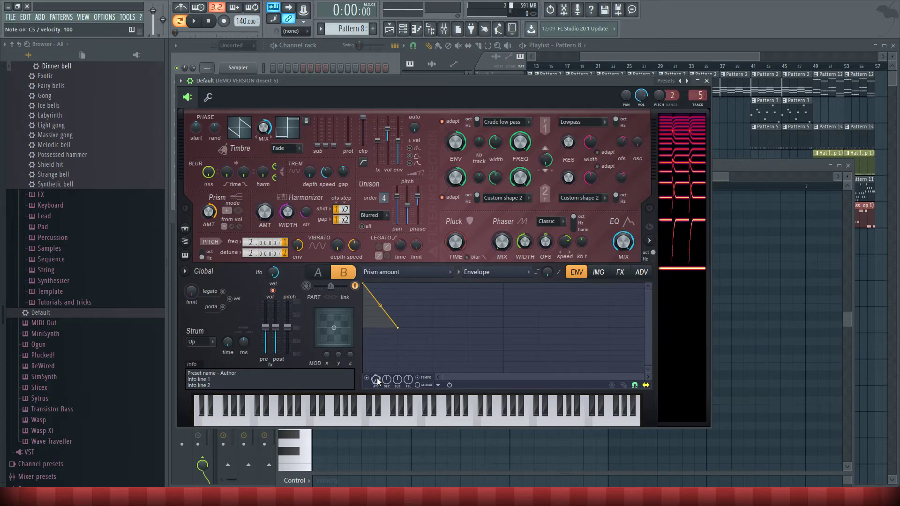
key(q)
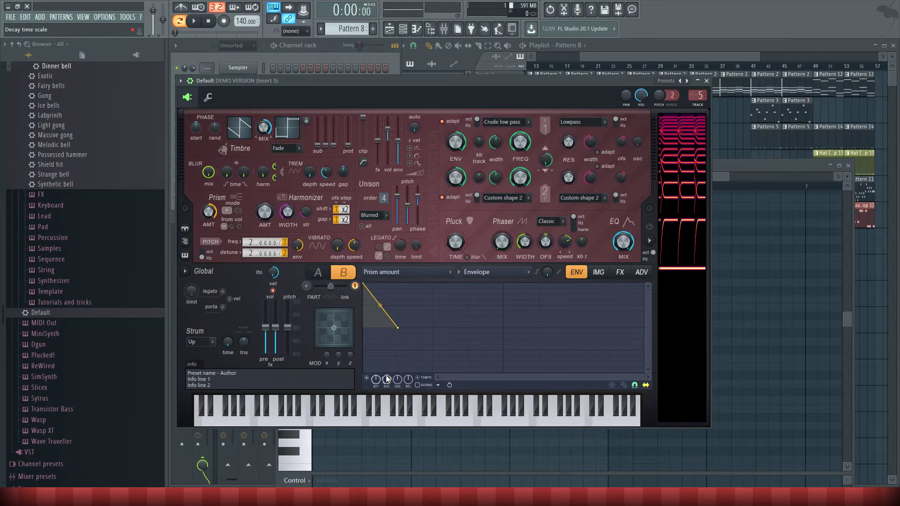
Adjust the Prism amount envelope's decay time scale while auditioning the note C5.
scroll(387, 379, up, 3)
key(q)
key(q)
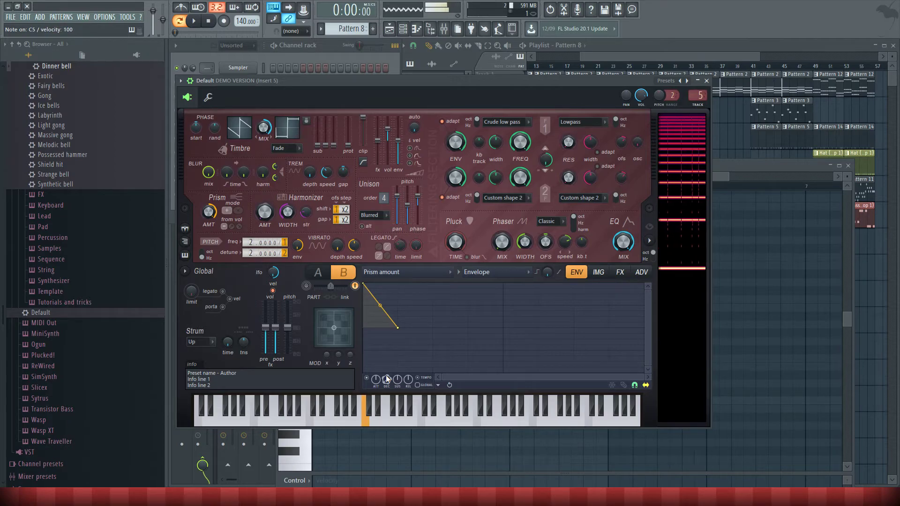
key(q)
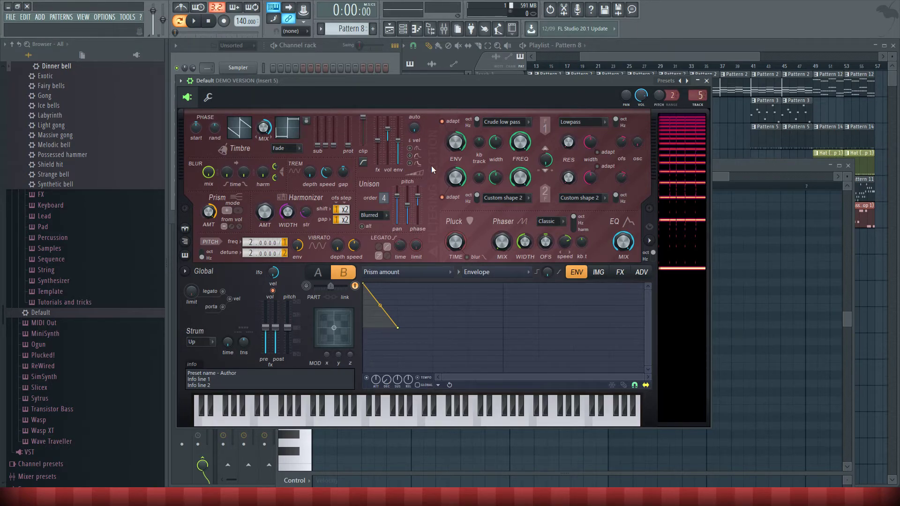
key(q)
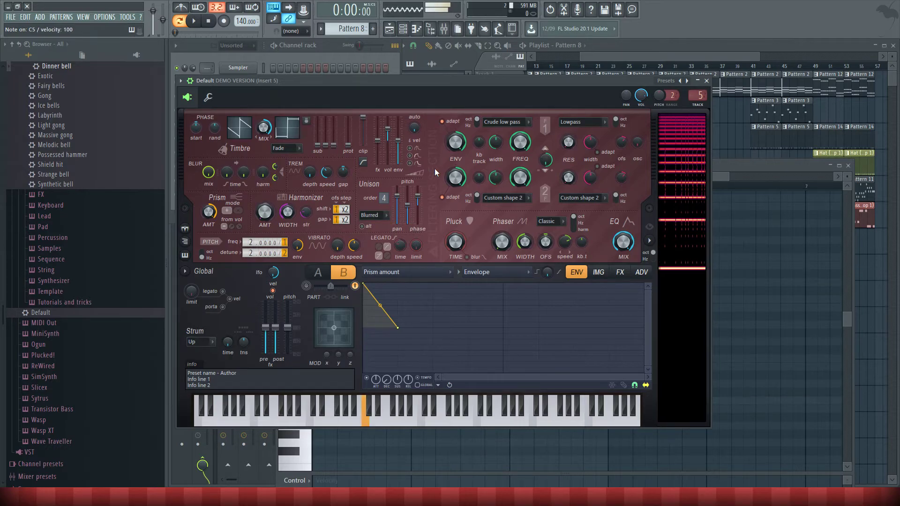
Switch the articulator back to the Volume envelope.
click(473, 272)
click(422, 271)
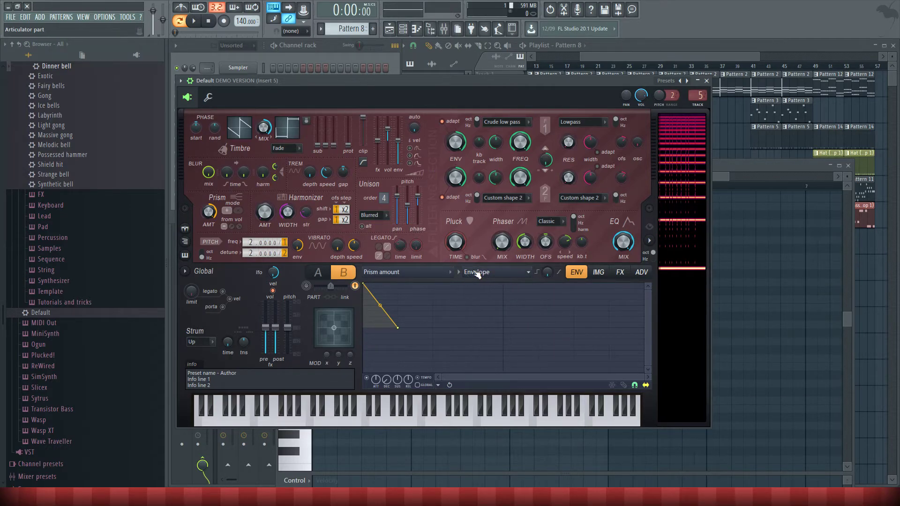
click(422, 272)
click(395, 189)
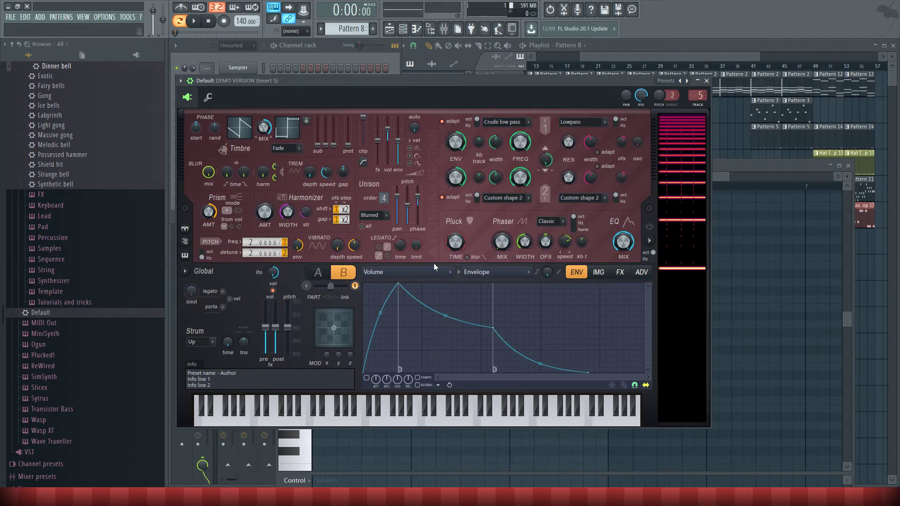
Set the shape of both filter 1 and filter 2 to Classic low pass.
click(507, 197)
click(506, 122)
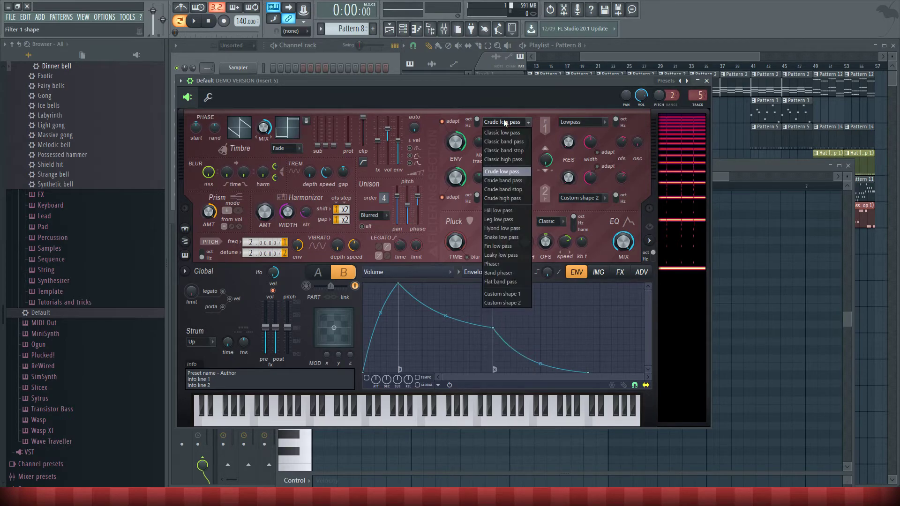
click(509, 115)
click(516, 199)
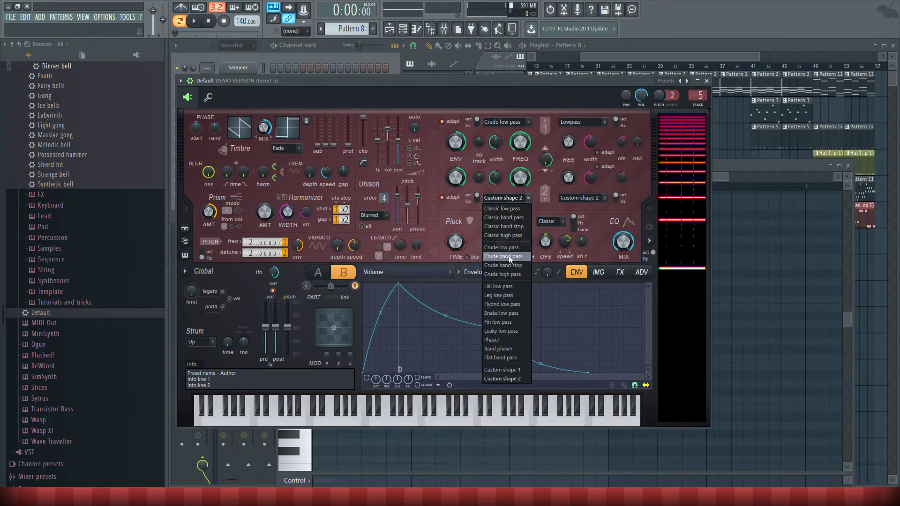
click(502, 208)
click(506, 121)
click(504, 132)
Try lower cutoff frequencies on filters 1 and 2 while auditioning the note C5.
mouse_move(522, 141)
mouse_down()
mouse_move(523, 156)
mouse_move(522, 142)
mouse_up()
key(z)
key(z)
drag(520, 177, 520, 190)
key(z)
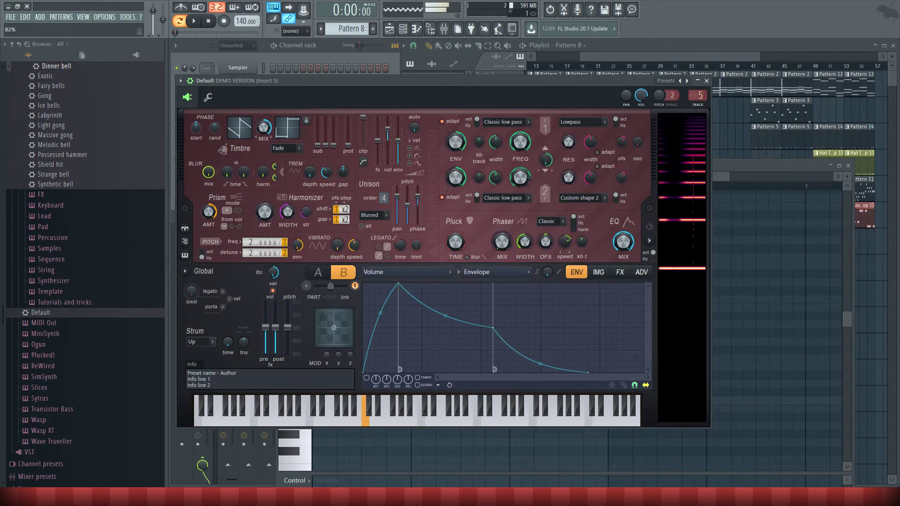
key(z)
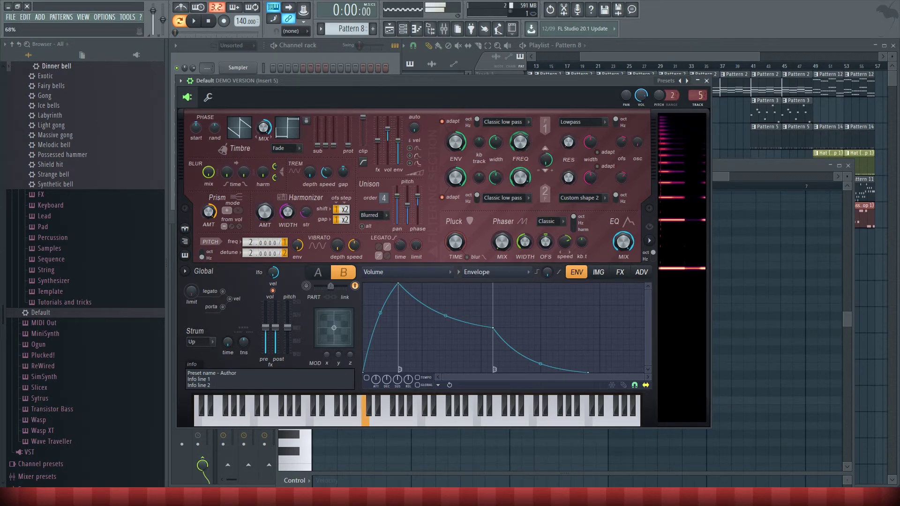
key(z)
key(z)
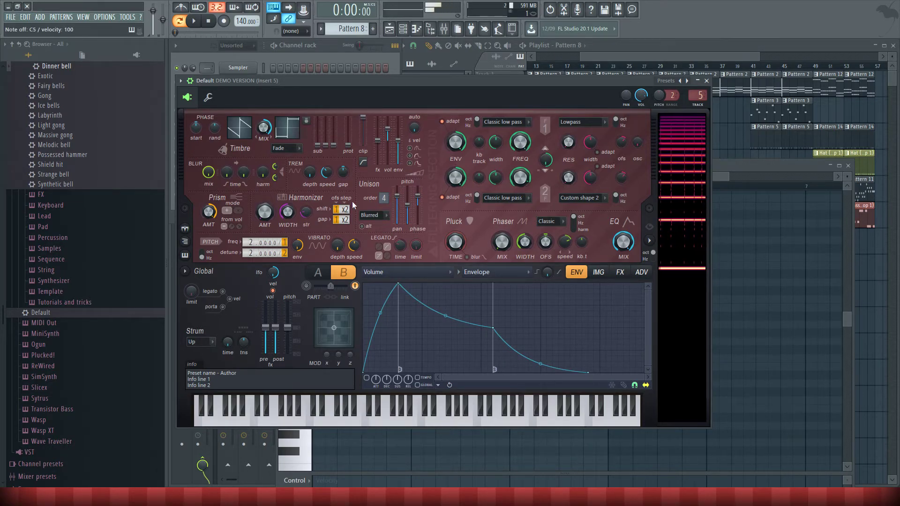
key(z)
Move the synth window clear of the playlist and play the song from about bar 25 to hear the patch in the arrangement.
key(space)
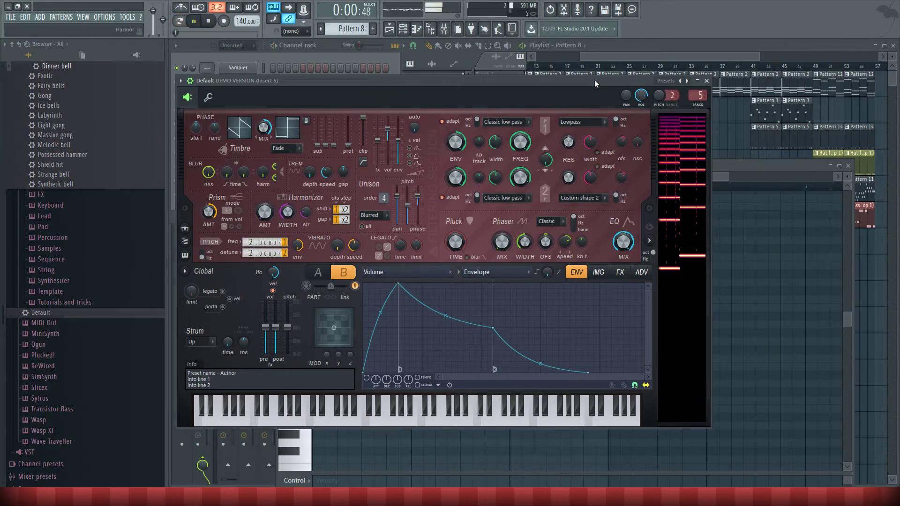
drag(586, 84, 586, 170)
click(619, 66)
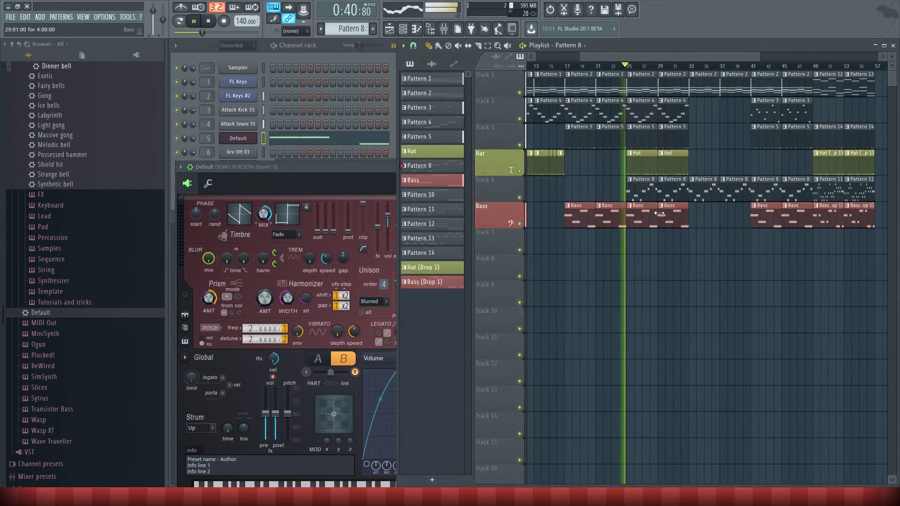
click(335, 173)
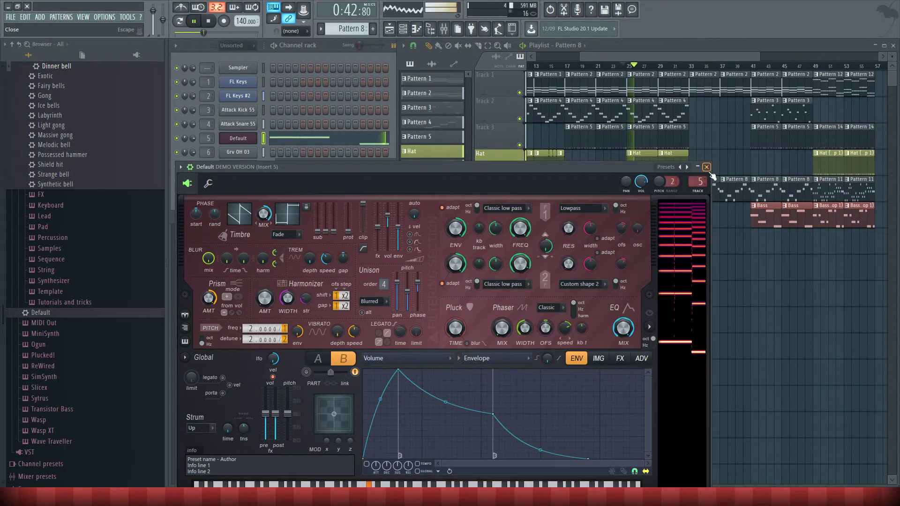
drag(386, 283, 387, 280)
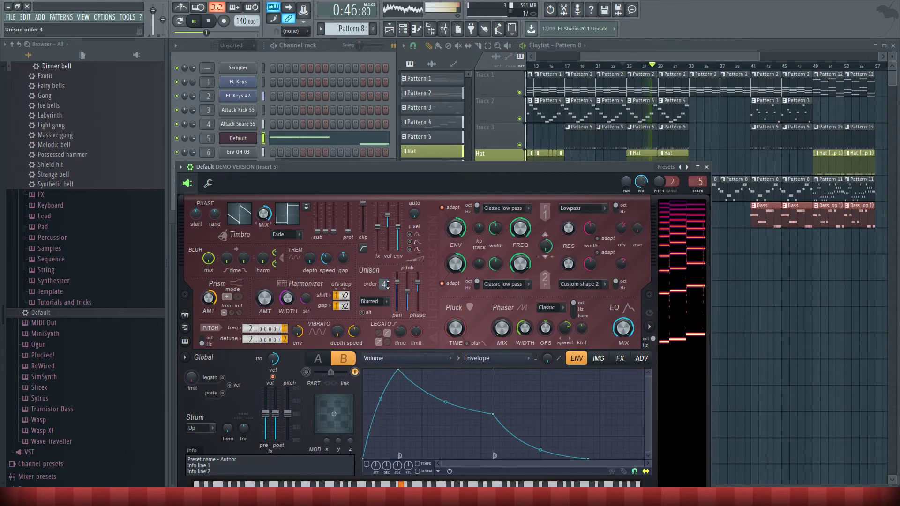
click(643, 185)
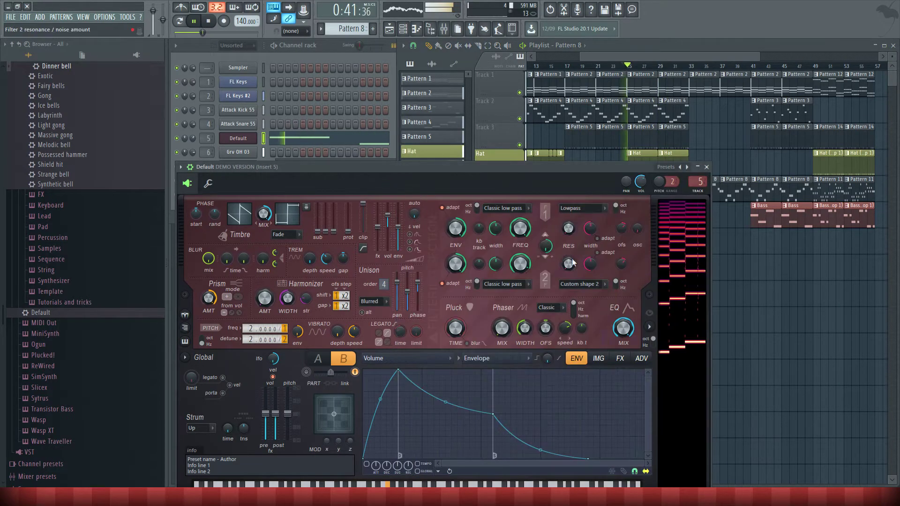
click(210, 21)
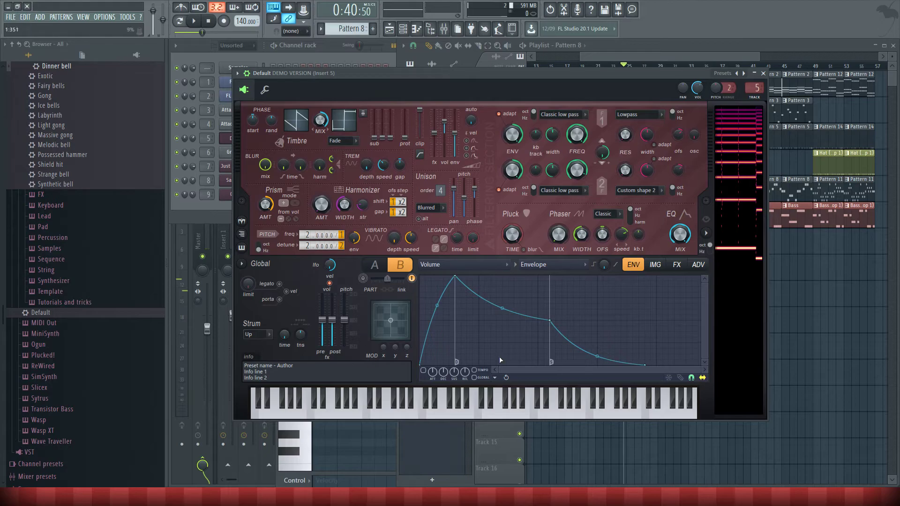
In the synth's effects section, turn the delay on and the reverb off while auditioning a note.
click(678, 264)
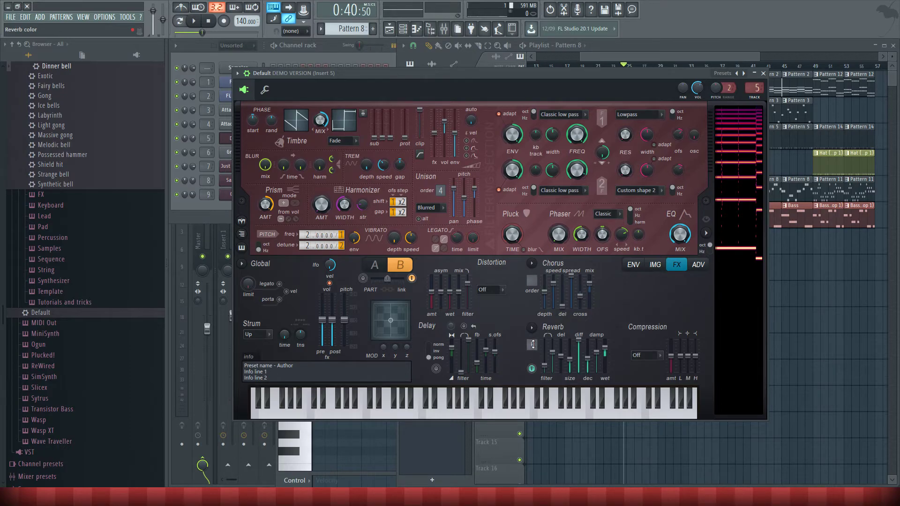
key(q)
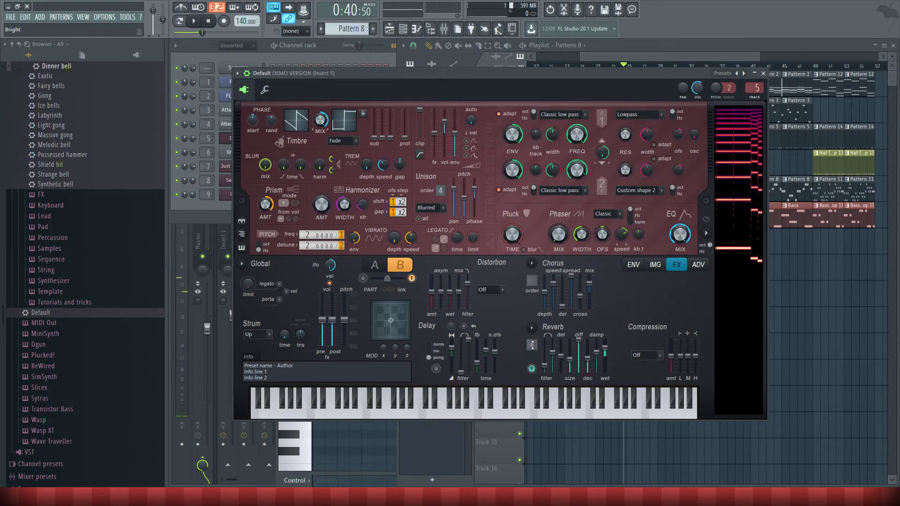
click(418, 402)
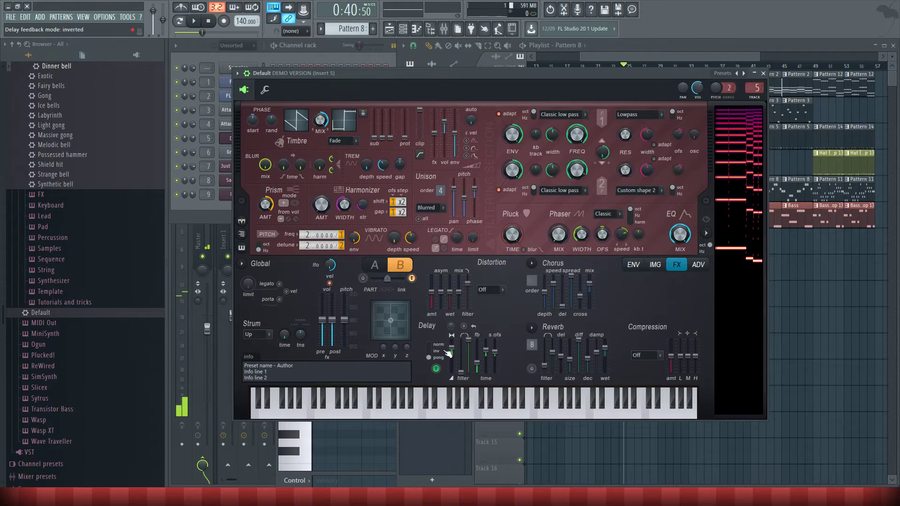
Play the song from about bar 25 to hear the synth with its delay, moving the plugin window as needed, and stop playback.
drag(568, 81, 551, 182)
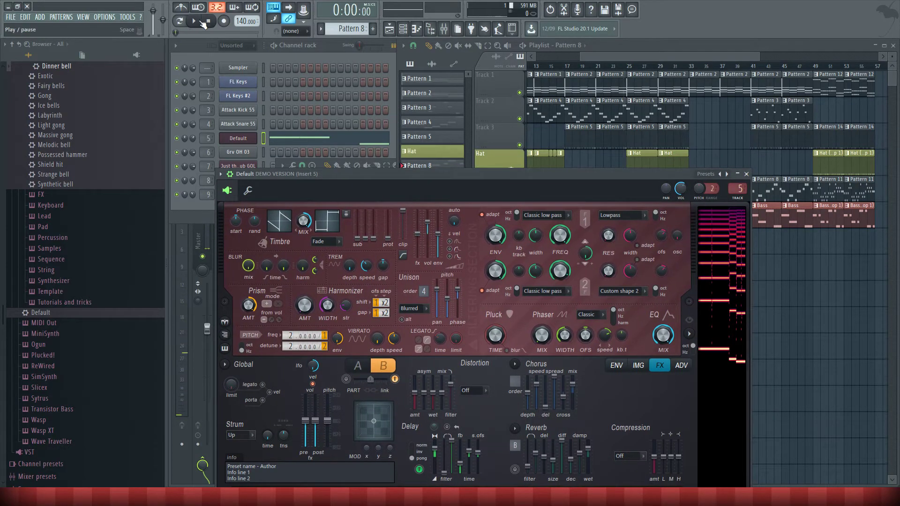
click(627, 66)
click(196, 23)
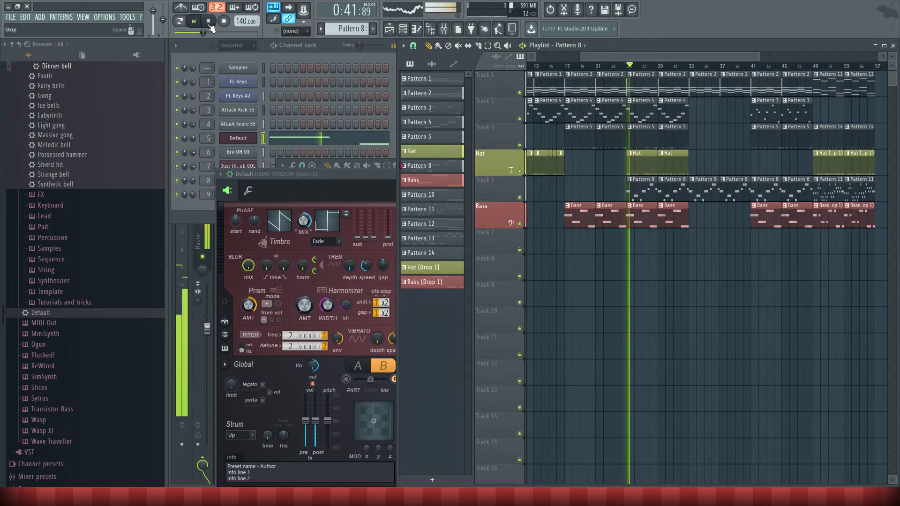
click(368, 180)
drag(391, 192, 375, 109)
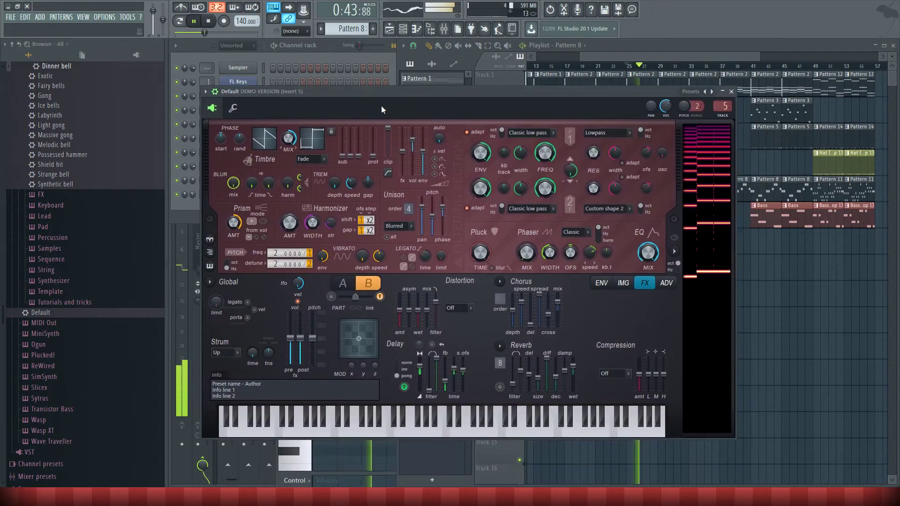
click(209, 21)
Audition the note C5 repeatedly to listen to the delay's feedback and time.
key(z)
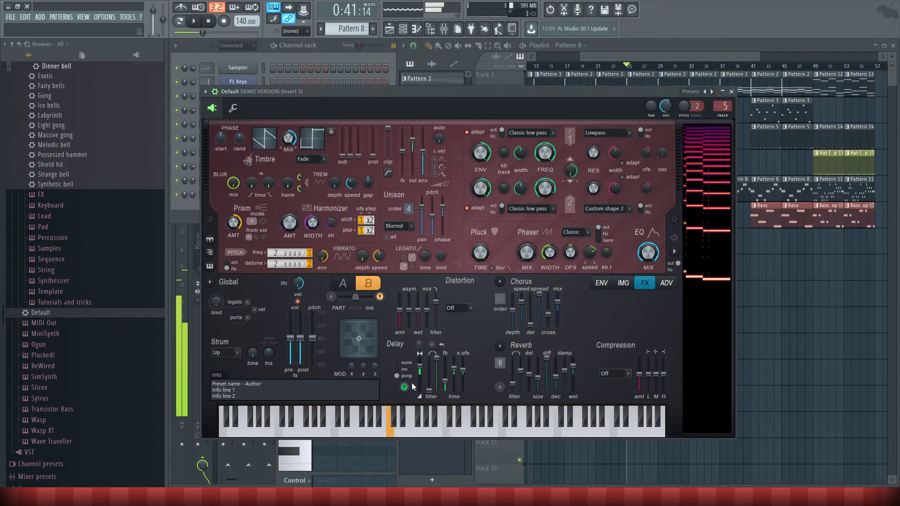
key(z)
key(z)
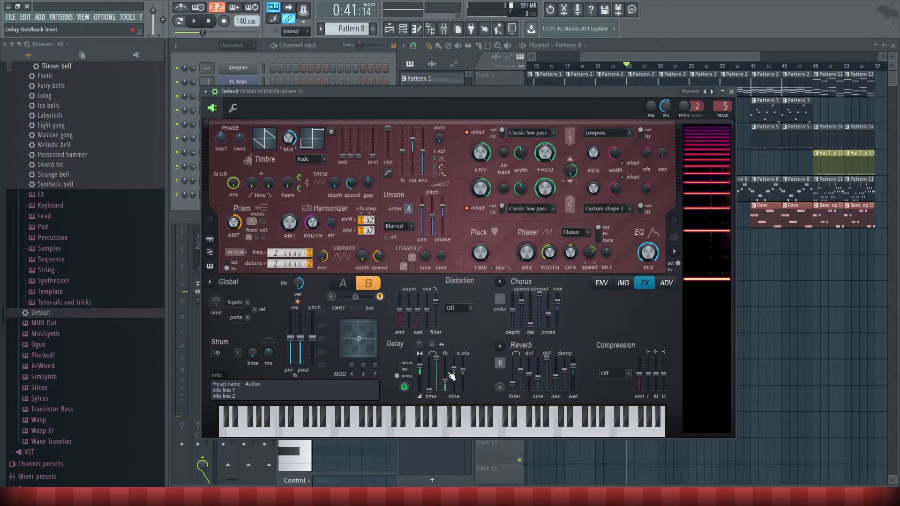
key(z)
key(z)
key(z)
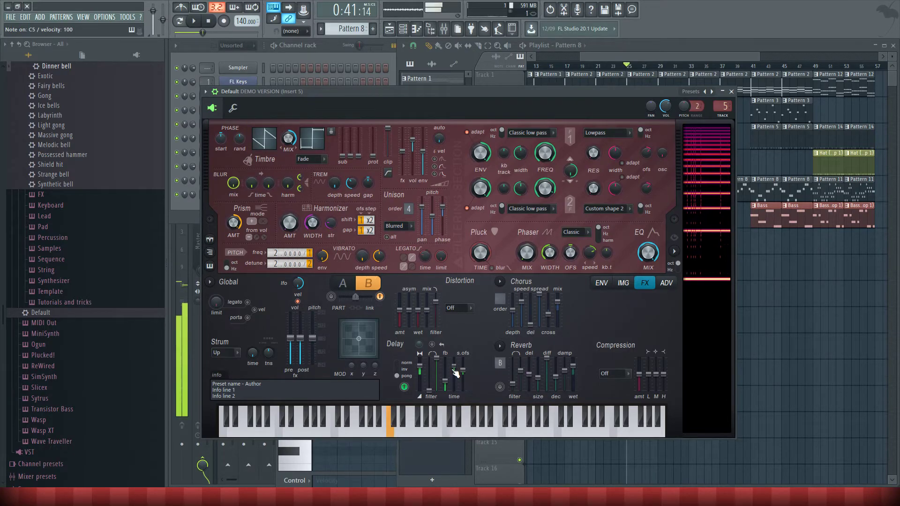
Play the arrangement again with the delayed synth, move the plugin window below the playlist tracks, and stop playback.
click(194, 26)
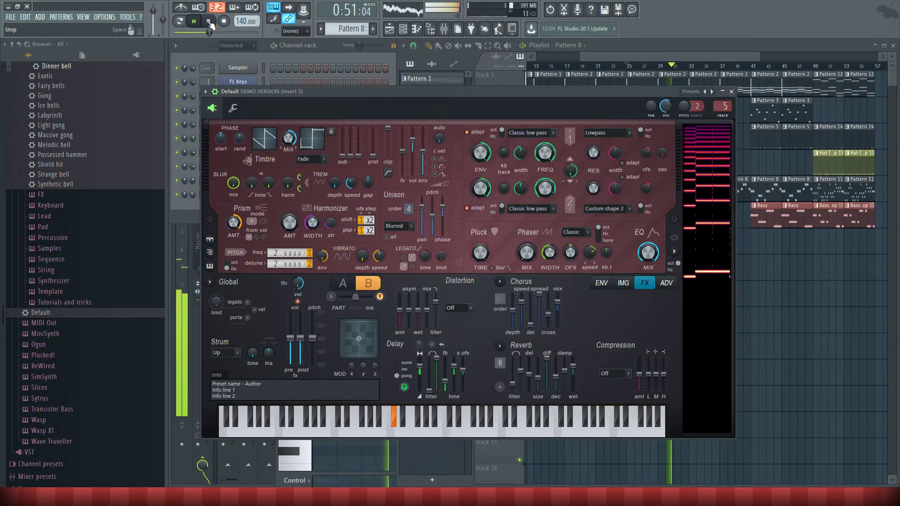
drag(434, 98, 468, 248)
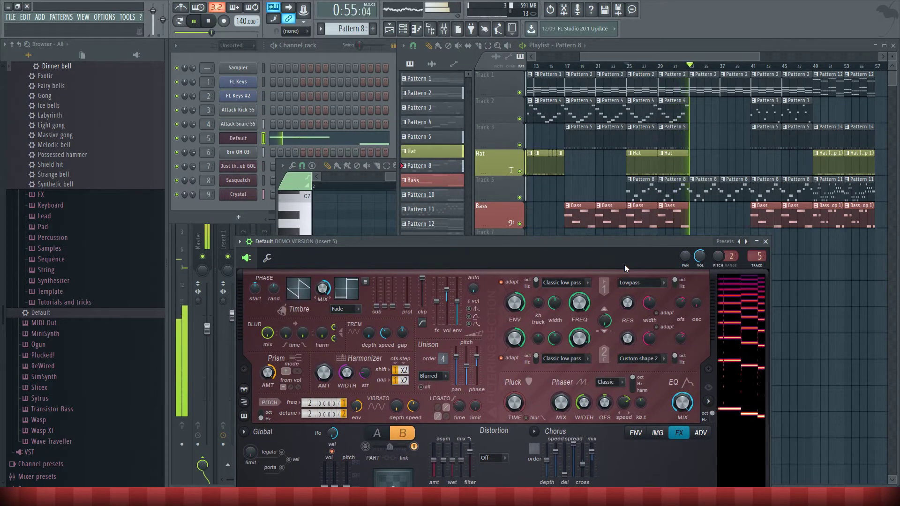
key(space)
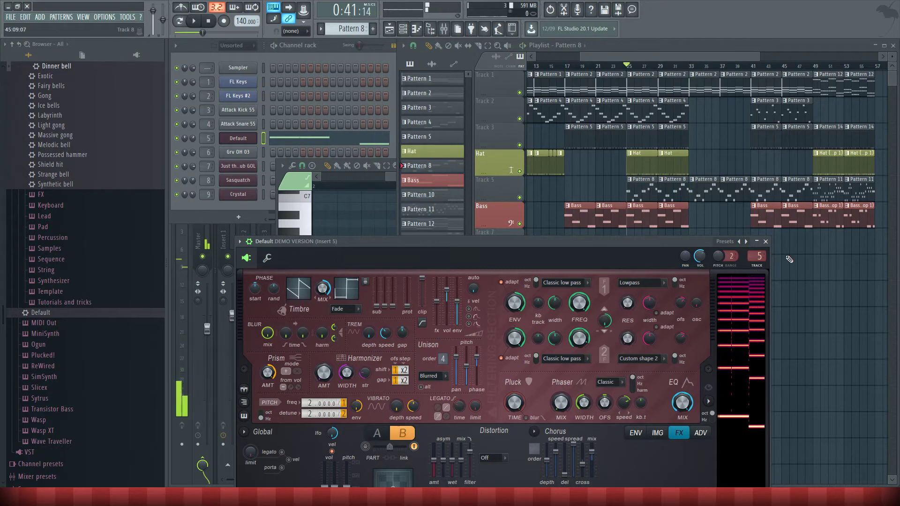
Open Pattern 8 in the piano roll, play it, and close the piano roll to return to the synth.
key(F7)
click(422, 166)
click(423, 166)
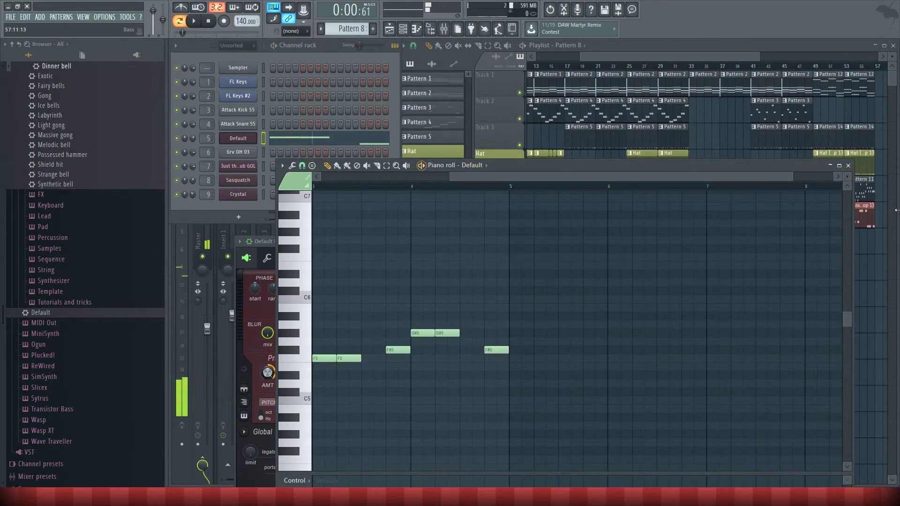
click(848, 166)
click(310, 261)
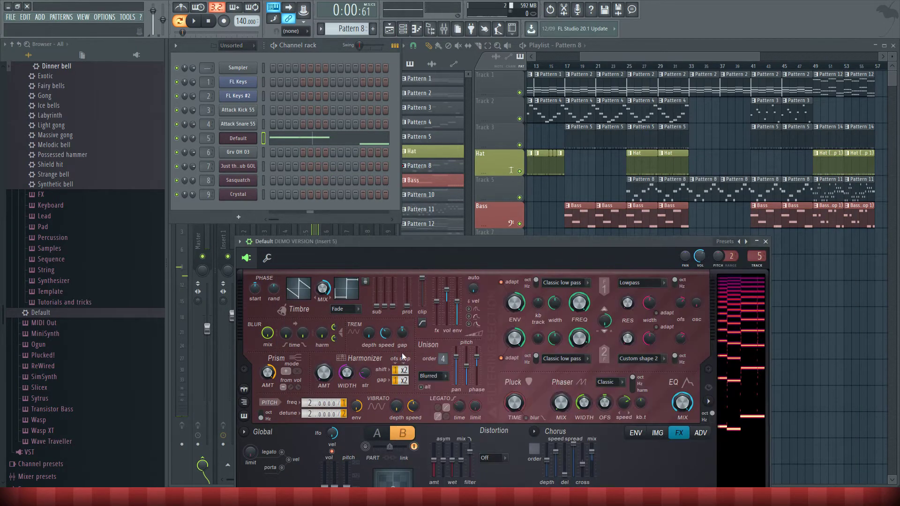
Move the synth window up to expose its full controls, audition a note, and play Pattern 8 briefly.
drag(395, 245, 371, 131)
key(q)
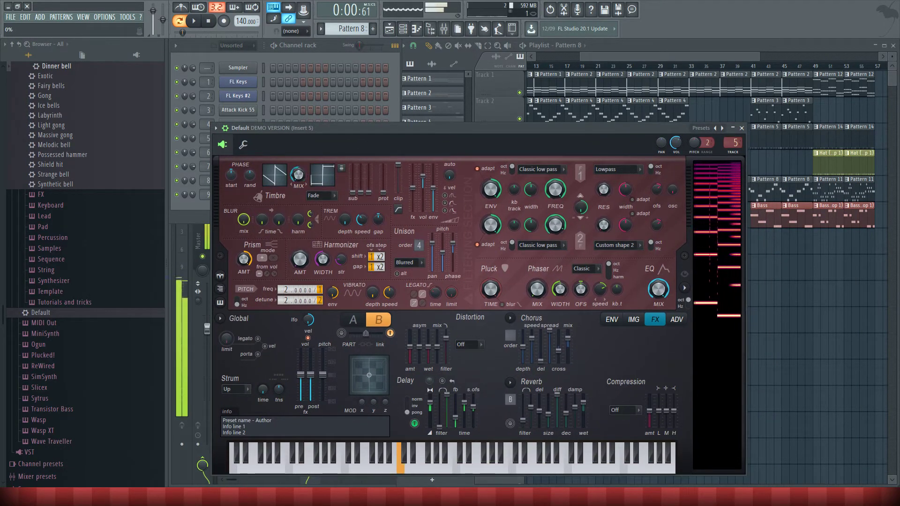
click(202, 20)
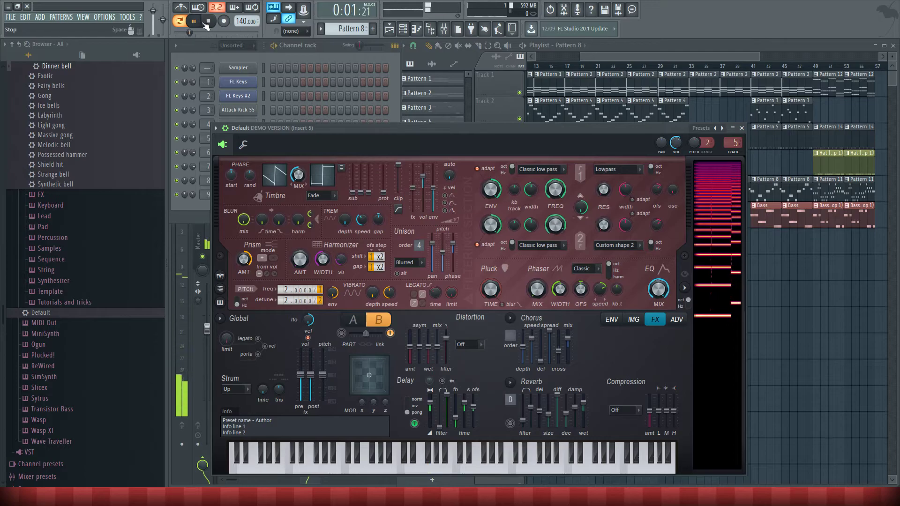
key(space)
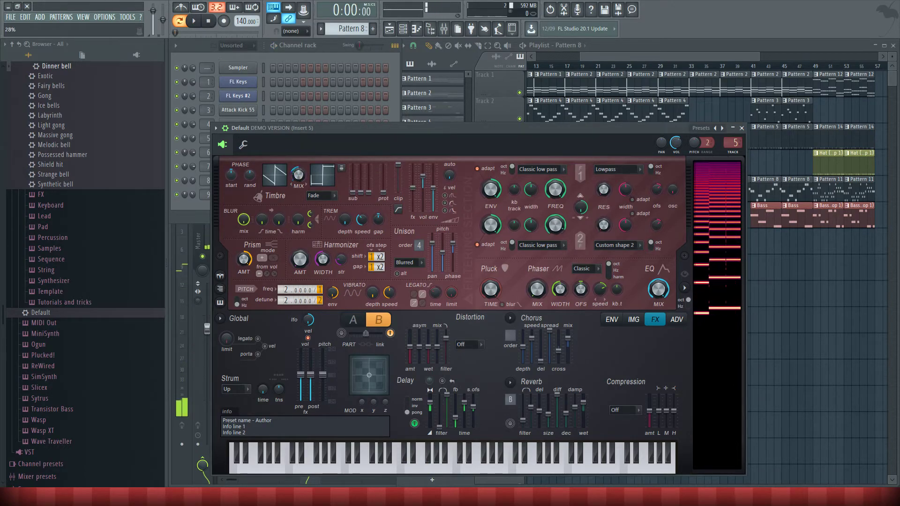
Try the Multiply blend mode for the timbre and return it to Fade.
click(320, 195)
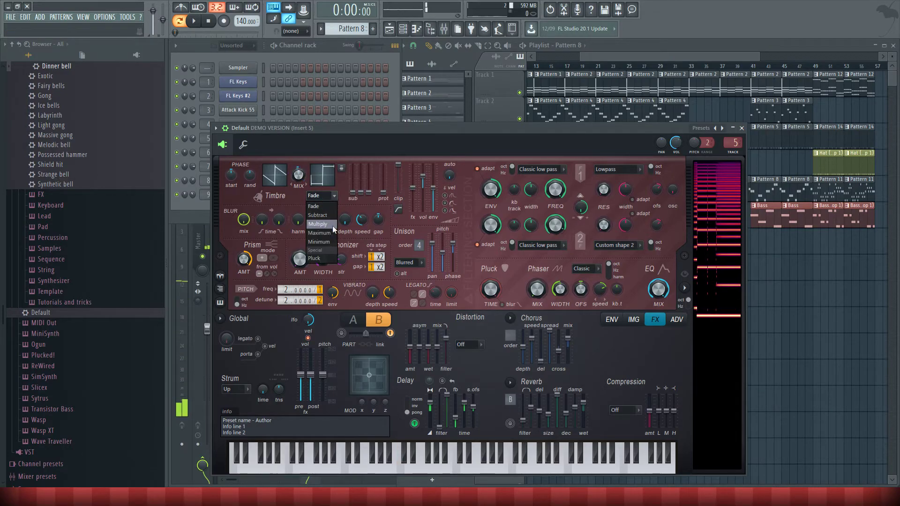
click(328, 224)
click(321, 196)
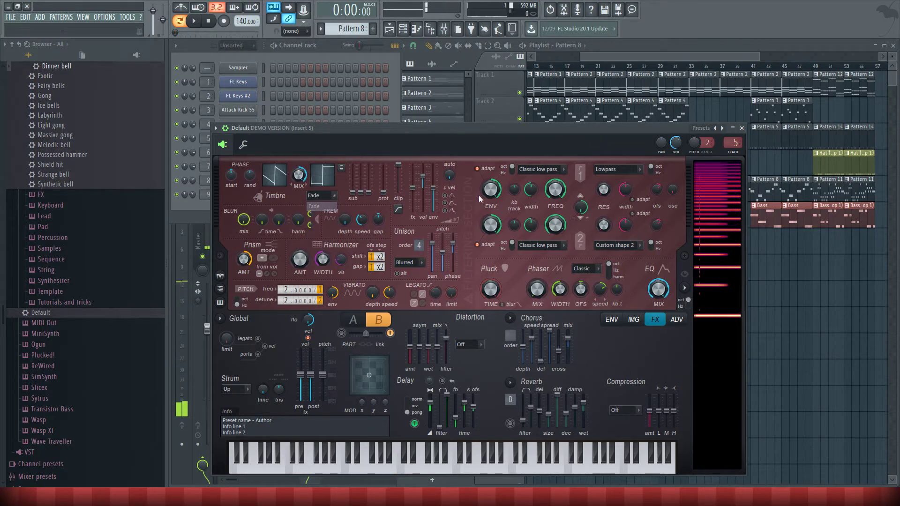
click(322, 206)
Raise the first sub-harmonic of part B to about -3.3 dB while playing Pattern 8, and stop playback.
mouse_move(353, 199)
mouse_down()
mouse_move(354, 184)
mouse_move(365, 195)
mouse_up()
click(194, 20)
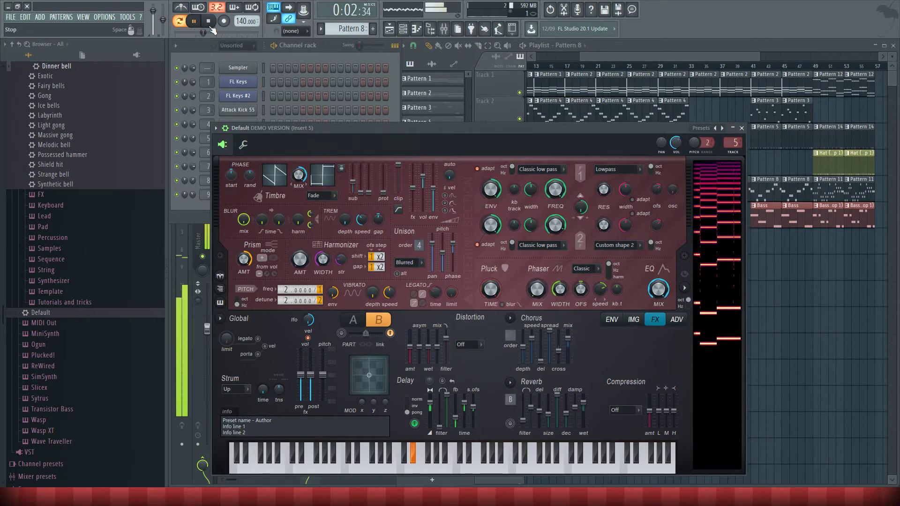
drag(203, 32, 257, 32)
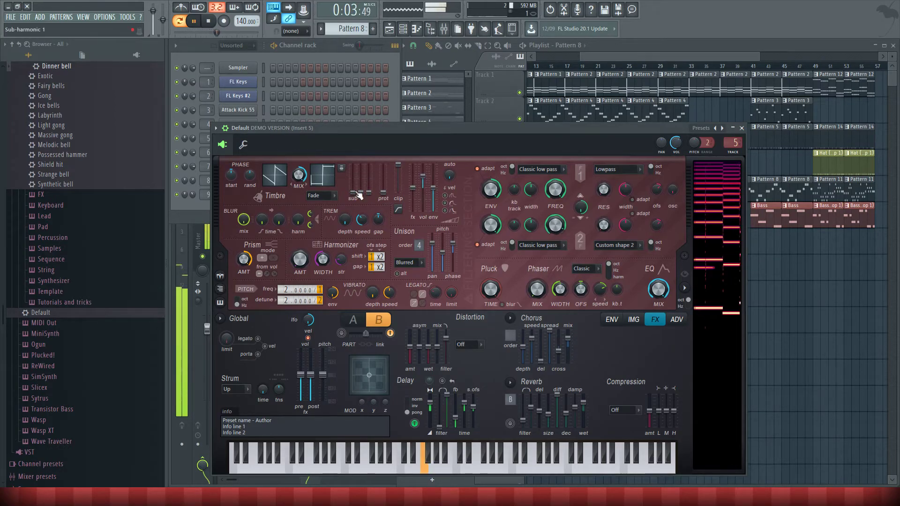
scroll(359, 194, up, 5)
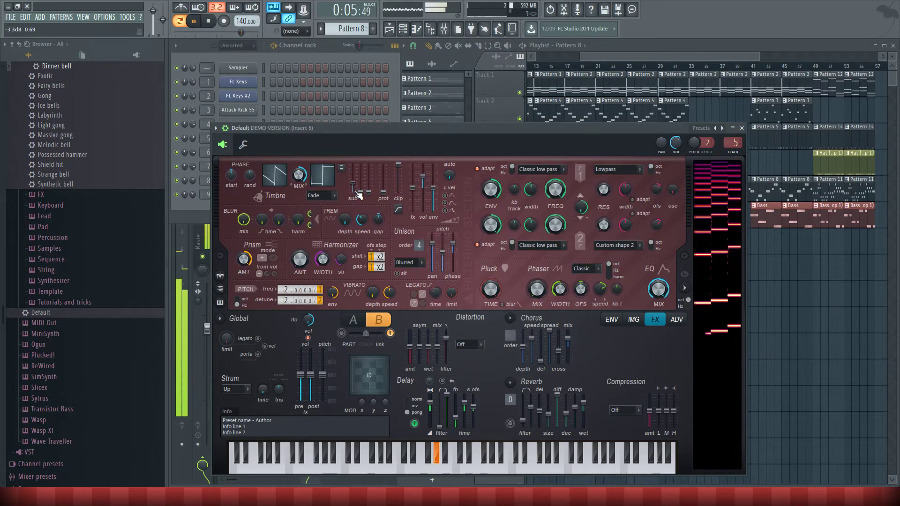
click(210, 22)
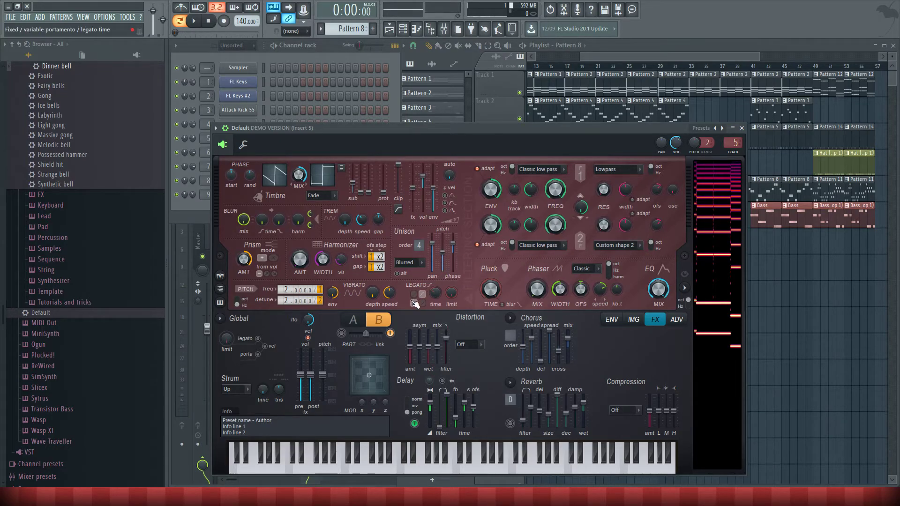
Audition the note C5 repeatedly on part B, switch the synth to part A, and close its window.
key(q)
key(q)
key(q)
key(q)
key(q)
key(q)
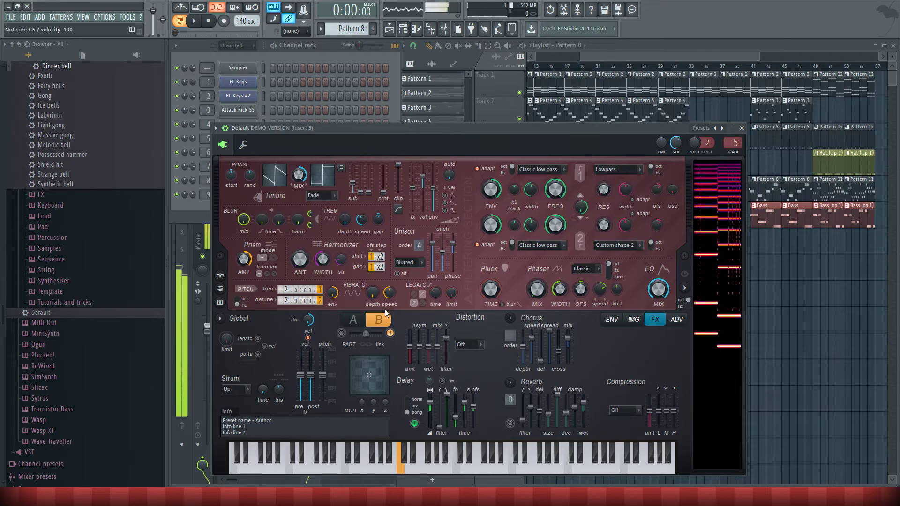
click(379, 320)
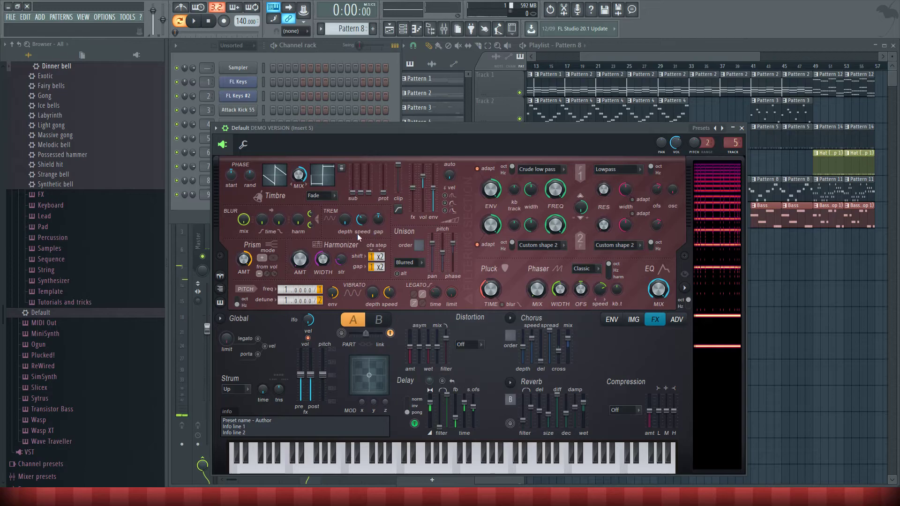
click(742, 129)
Open Pattern 8's notes from the playlist, play the pattern, return to the playlist, and stop playback.
scroll(663, 191, left, 2)
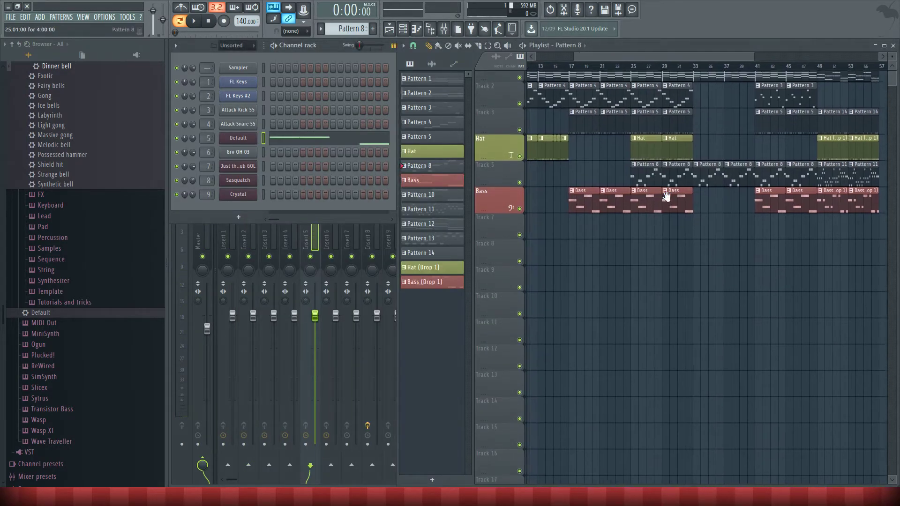
double_click(664, 195)
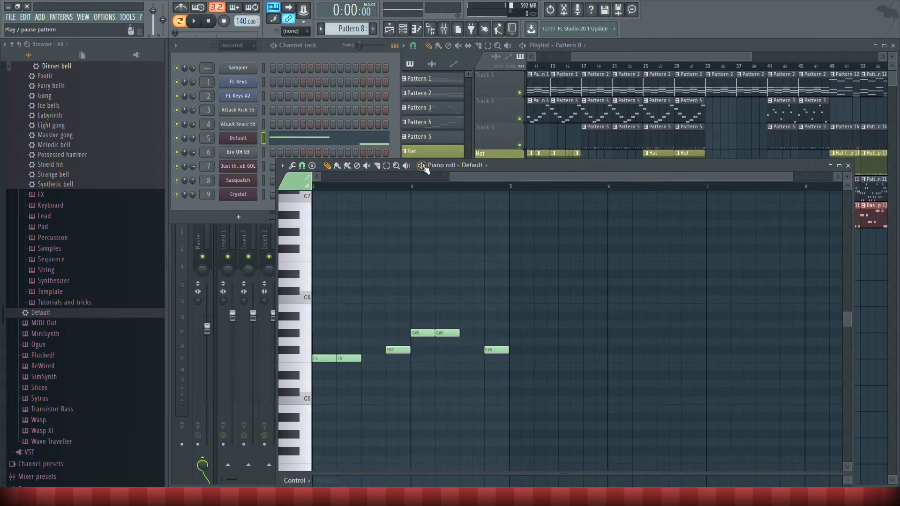
key(space)
click(856, 169)
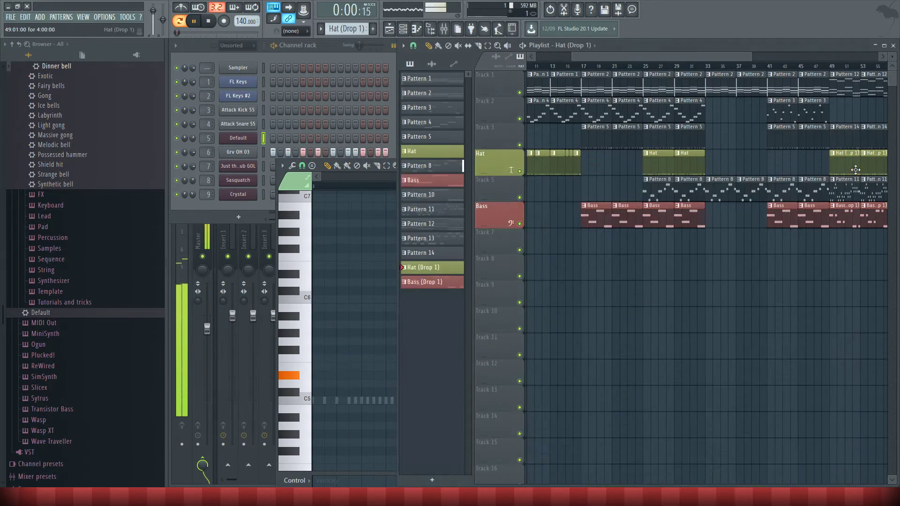
key(space)
Open and play Pattern 2 in the piano roll, return to the playlist, and play the song from about bar 25.
click(626, 66)
drag(641, 66, 649, 65)
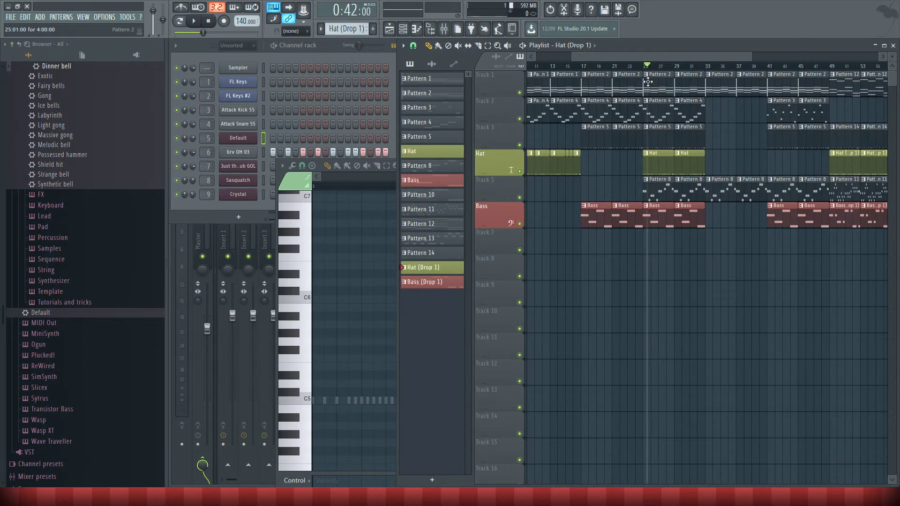
double_click(647, 81)
key(space)
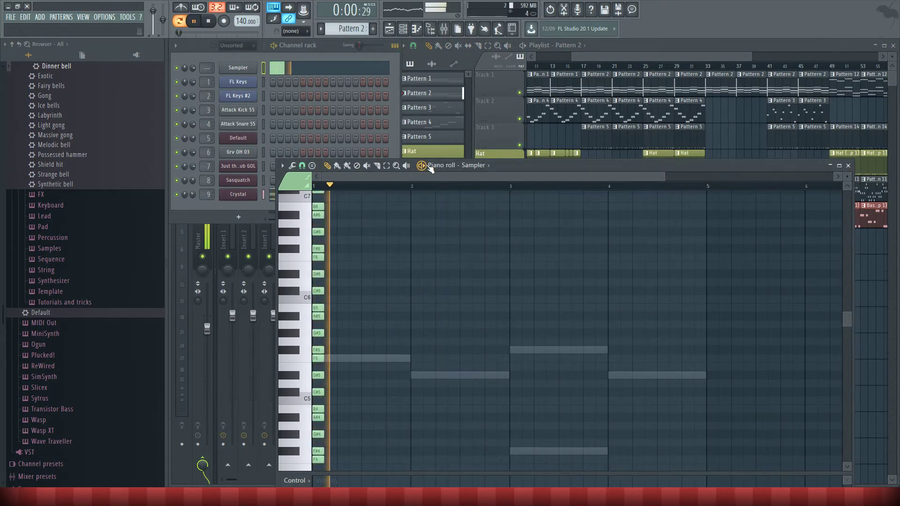
click(683, 102)
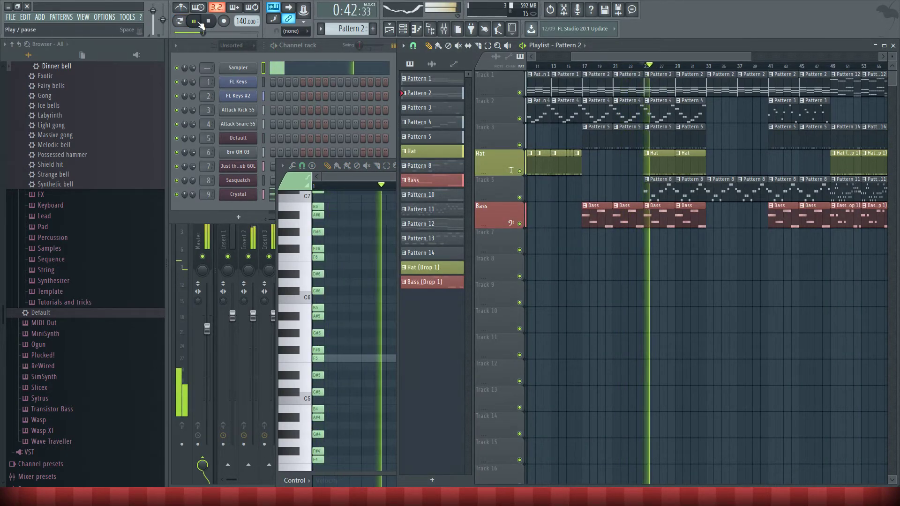
click(198, 22)
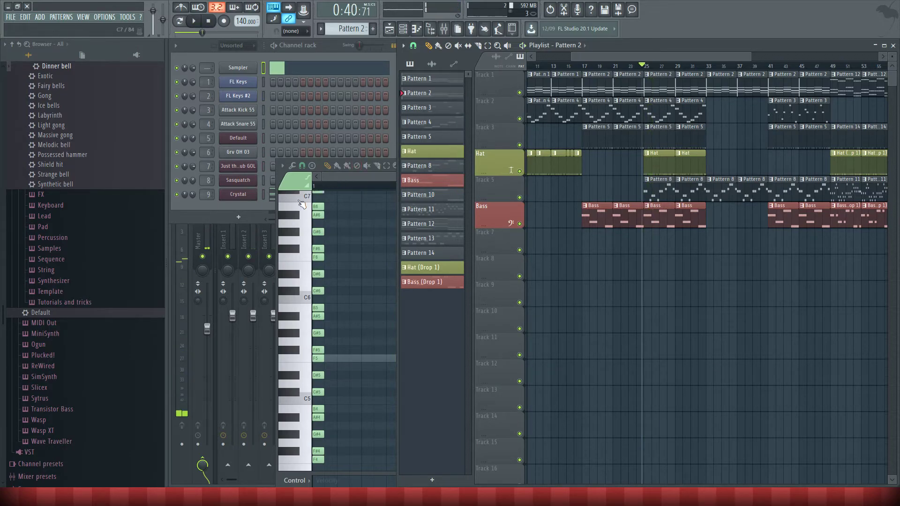
Raise the mixer's master volume level with the insert faders and play the song to hear it.
click(200, 238)
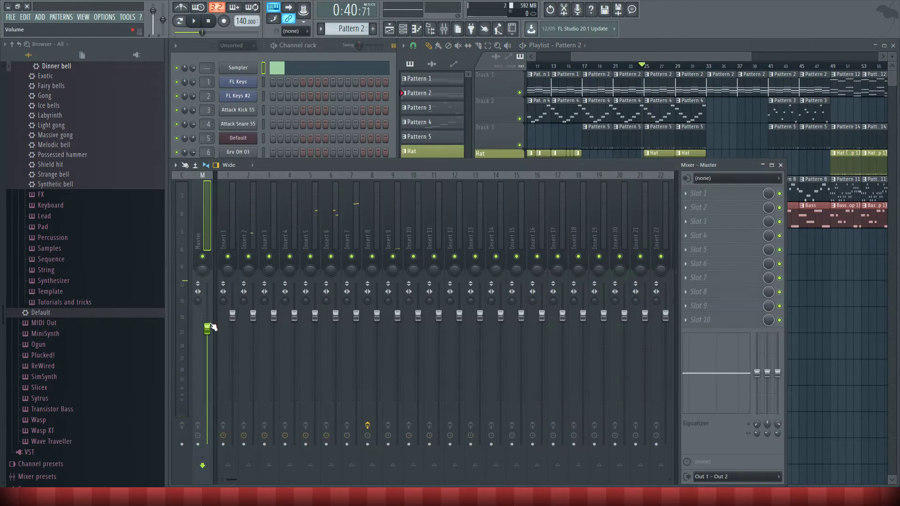
key(space)
key(space)
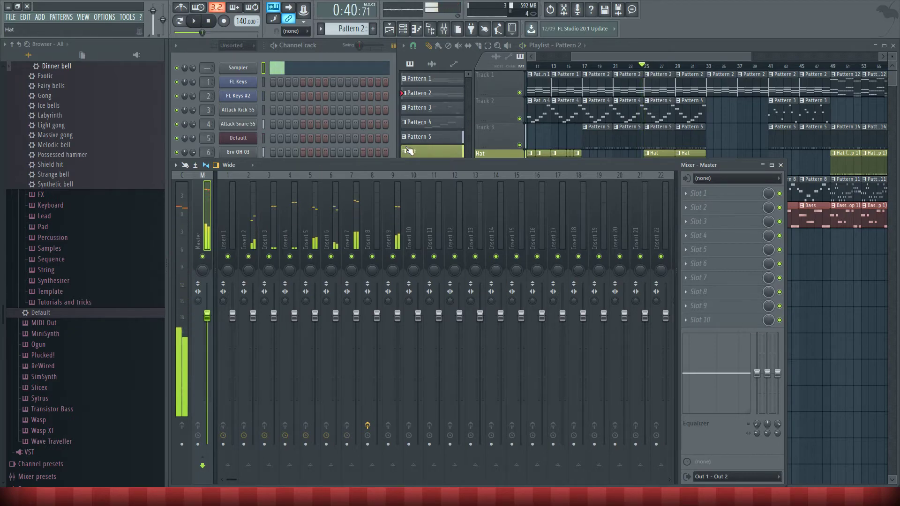
click(194, 21)
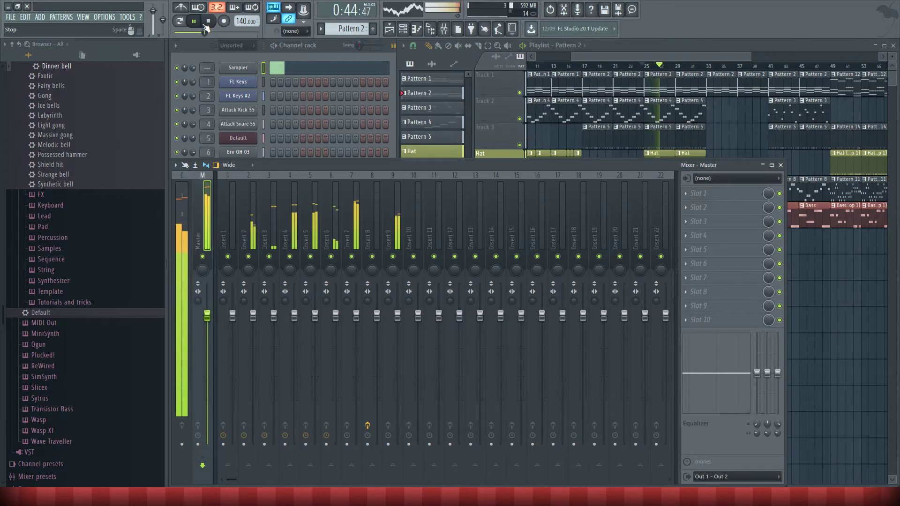
click(207, 22)
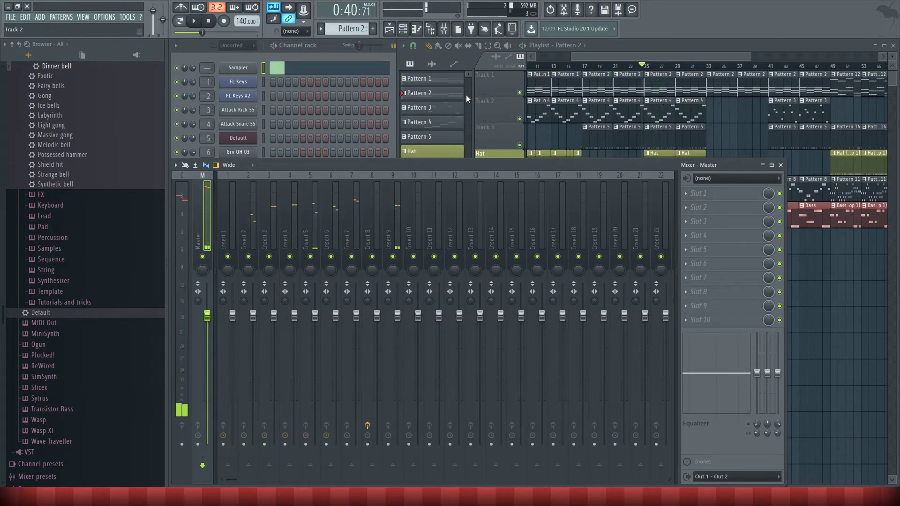
Open the Crystal synth from the channel rack, close it, and open the Default synth instead.
click(389, 79)
click(235, 194)
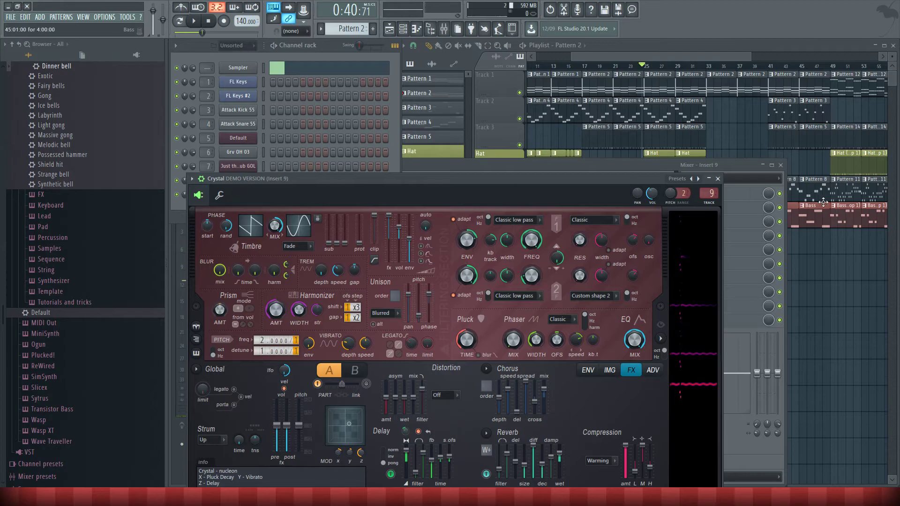
click(718, 179)
click(238, 138)
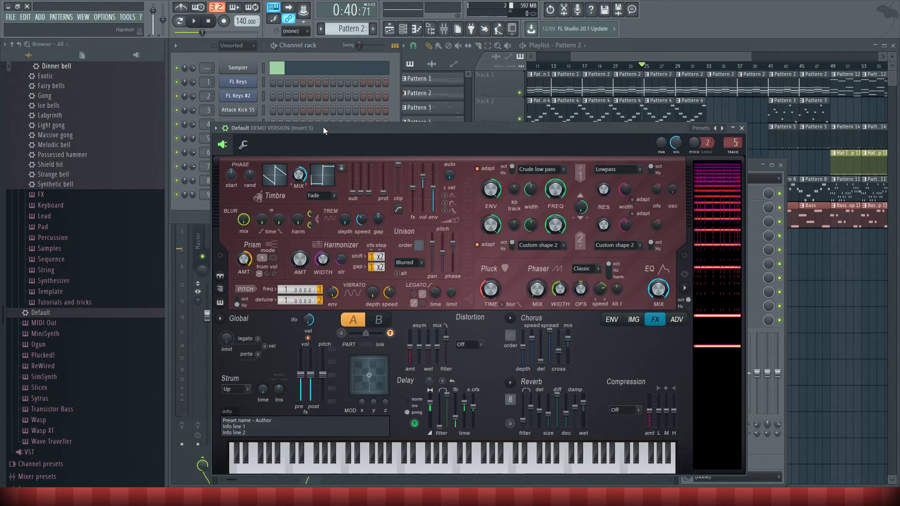
Audition notes on the Default synth, set its channel volume to 53%, and check the level in song playback.
click(364, 464)
click(364, 464)
click(406, 456)
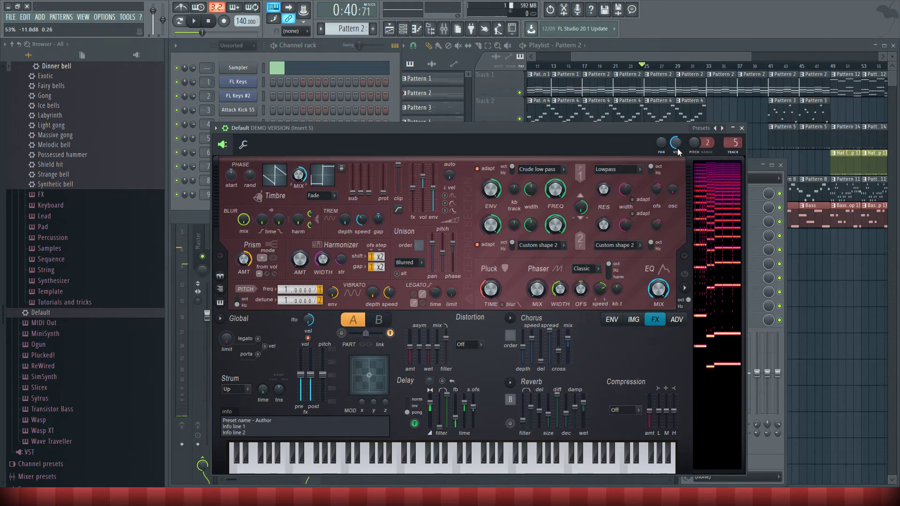
click(742, 128)
key(space)
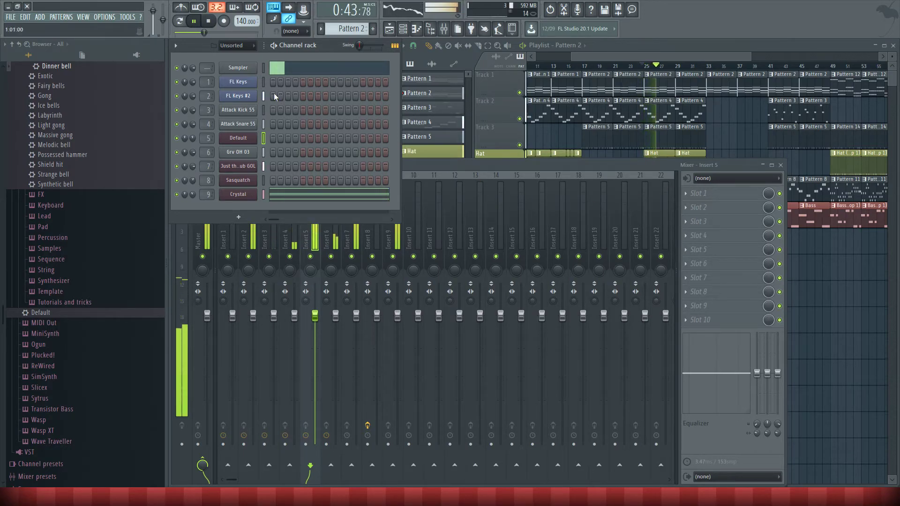
click(208, 21)
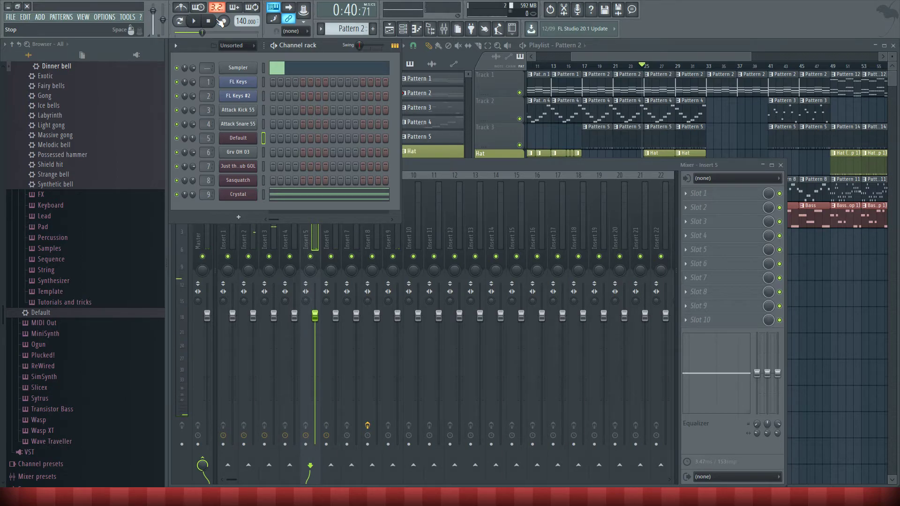
Open the Crystal synth, audition a note, and look through its list of presets.
click(248, 194)
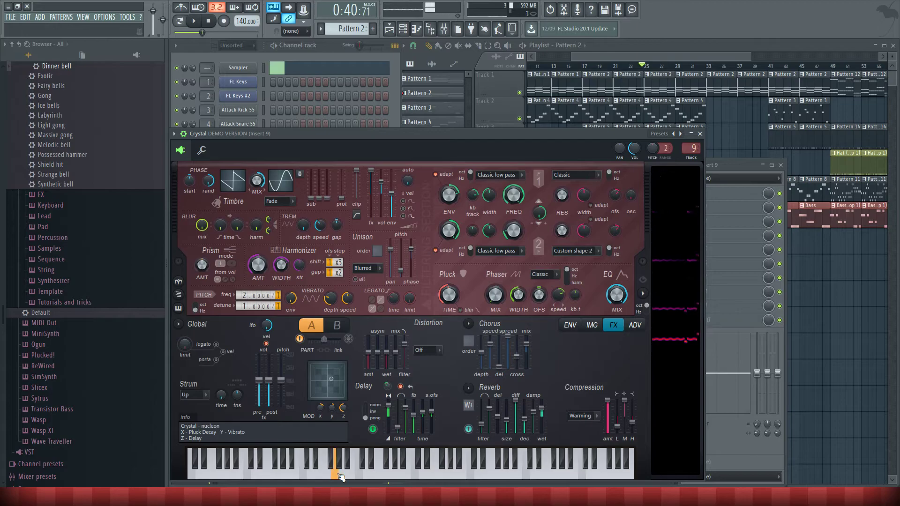
mouse_move(197, 161)
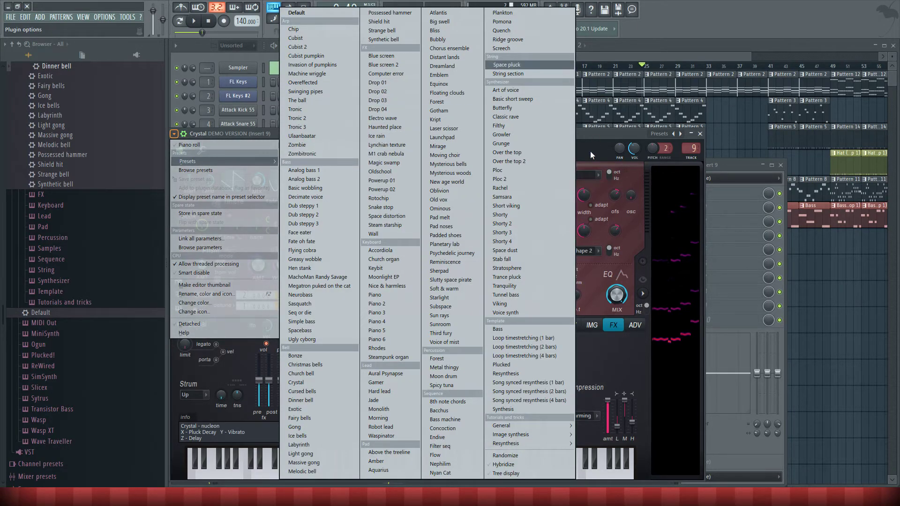
click(367, 162)
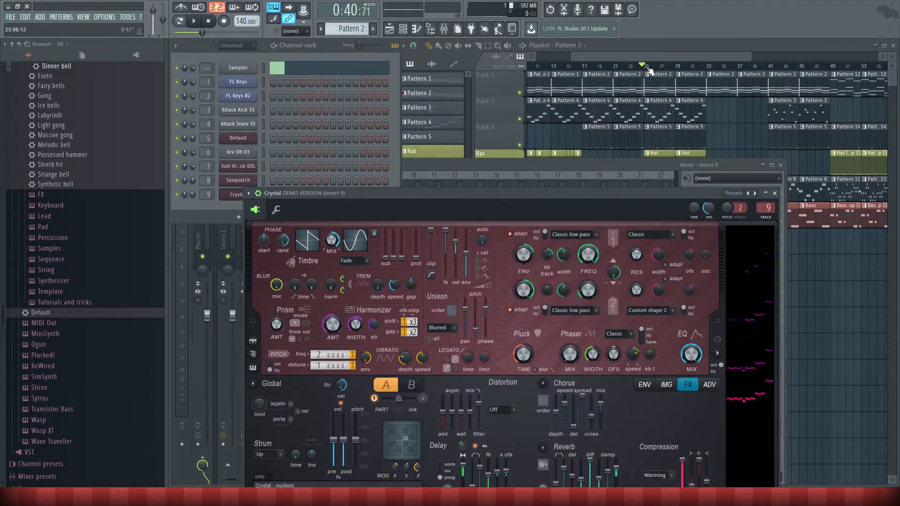
Play the song from about bar 25, stop playback, and close the Crystal synth window.
click(650, 69)
click(195, 21)
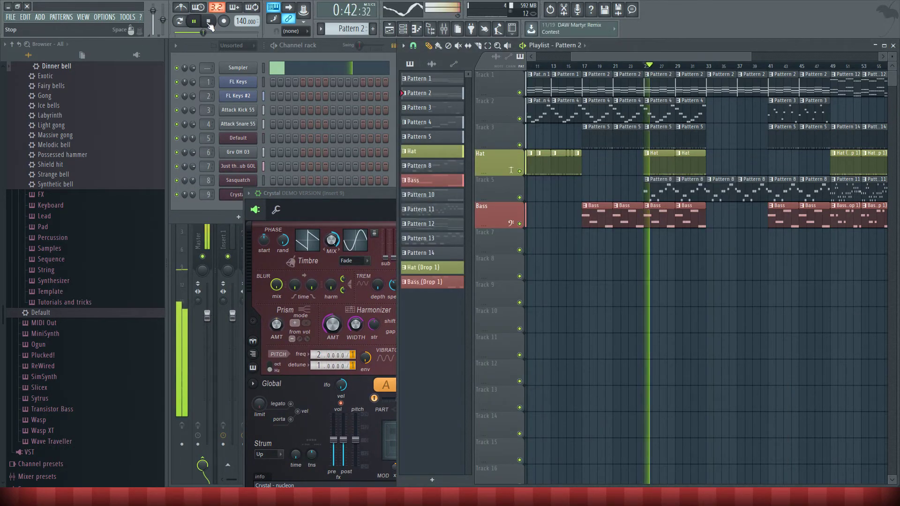
key(space)
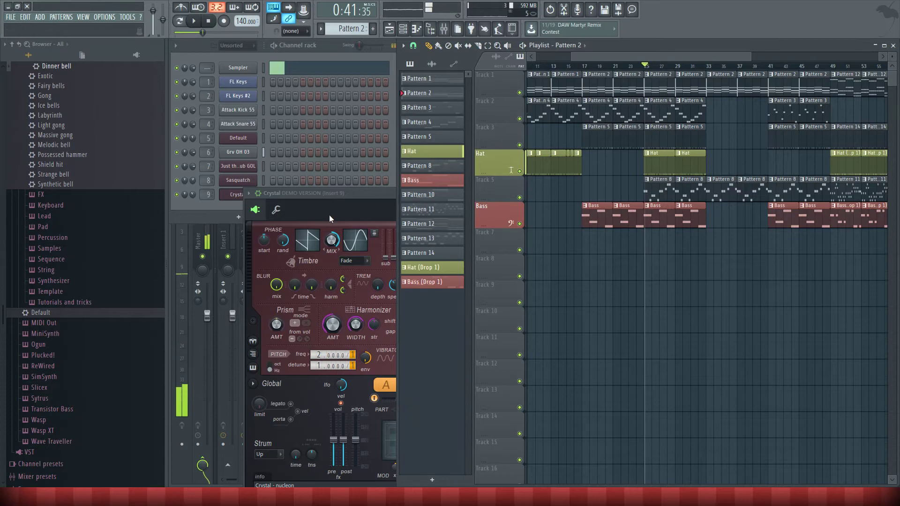
click(327, 215)
click(744, 107)
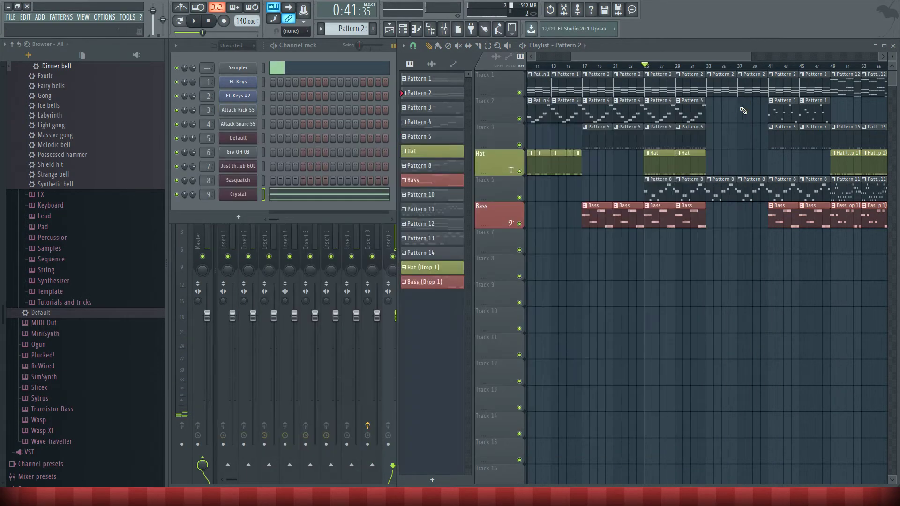
Open Pattern 2's piano roll from the playlist, switch to the Crystal channel, and apply Quick chop to its notes.
double_click(649, 83)
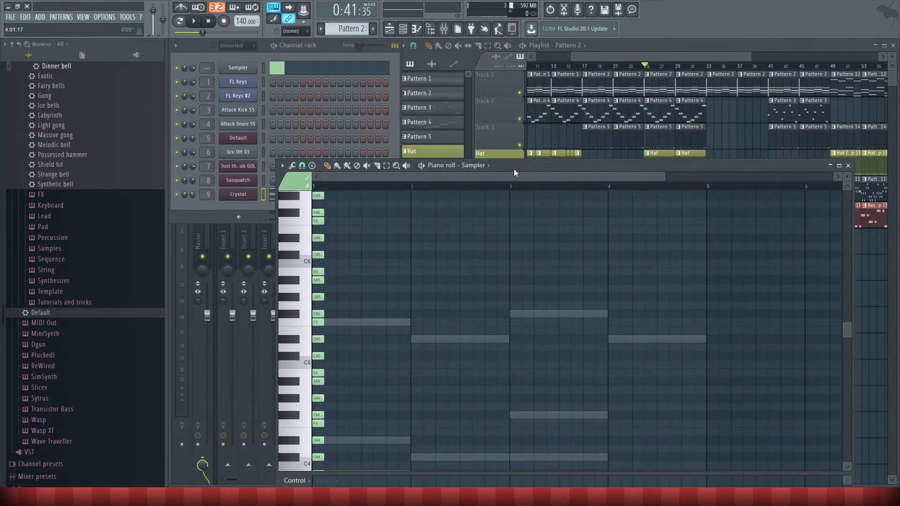
click(489, 166)
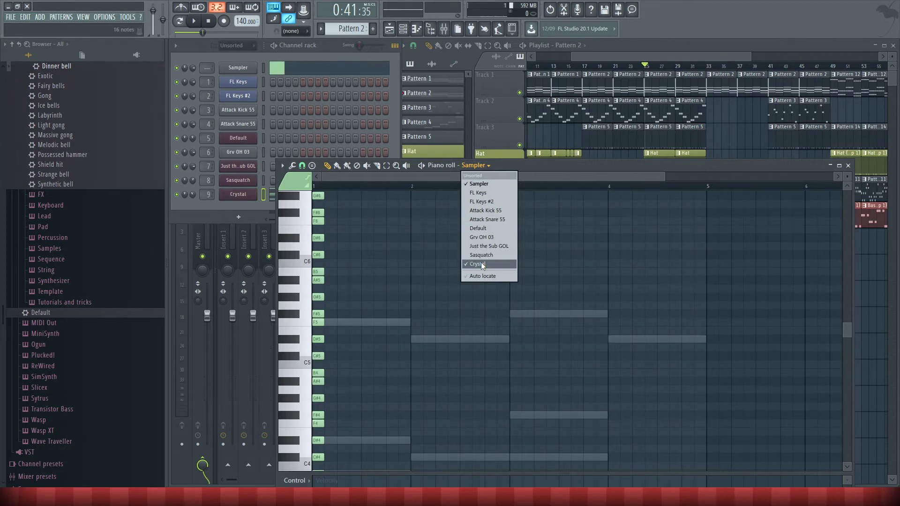
click(480, 264)
click(299, 167)
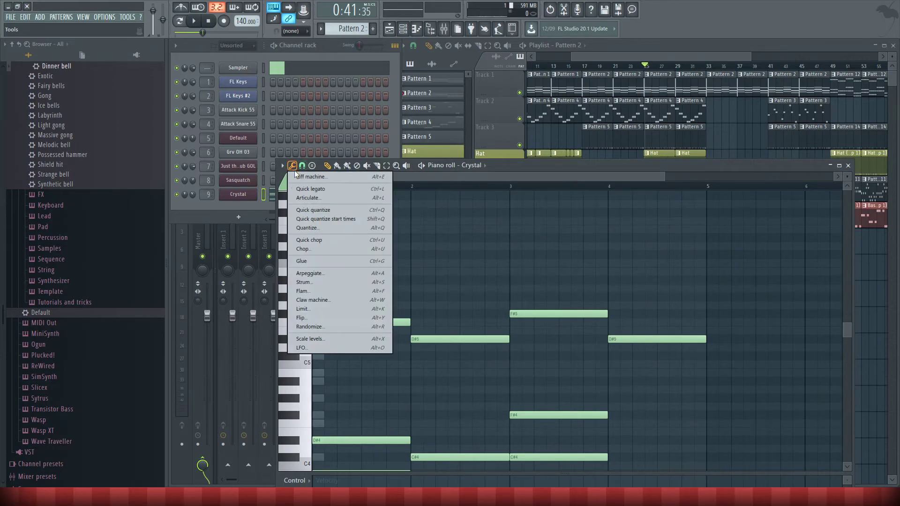
click(321, 240)
Play the chopped Pattern 2, stop playback, and close the piano roll.
key(space)
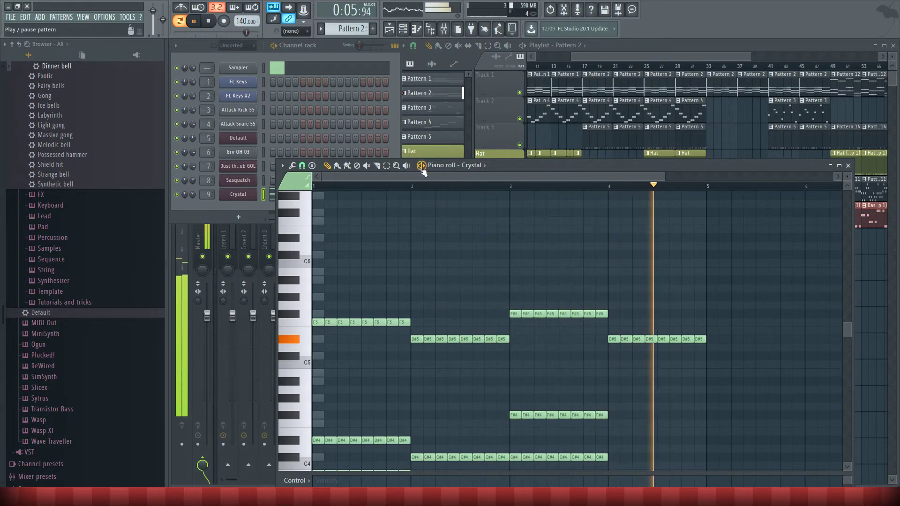
key(space)
click(848, 166)
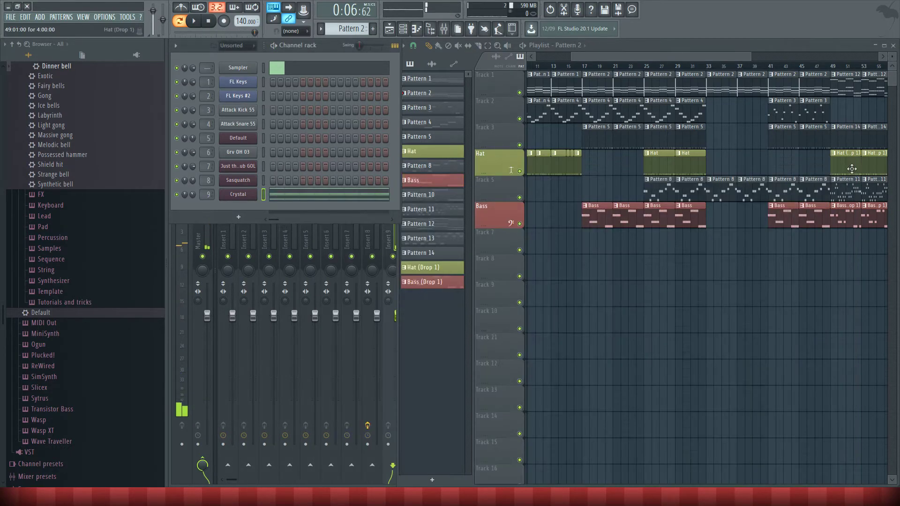
Play the song from about bar 18 and check the Crystal synth's settings during playback.
click(594, 67)
click(193, 21)
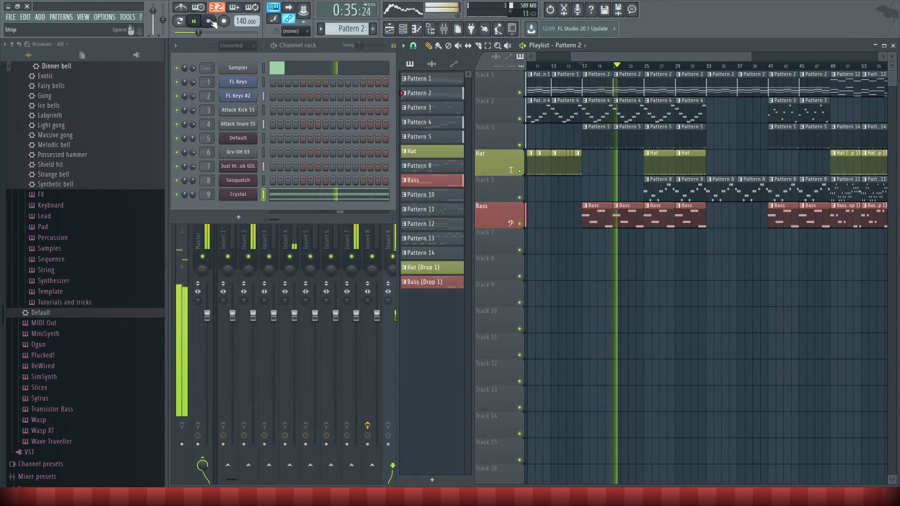
scroll(694, 267, down, 2)
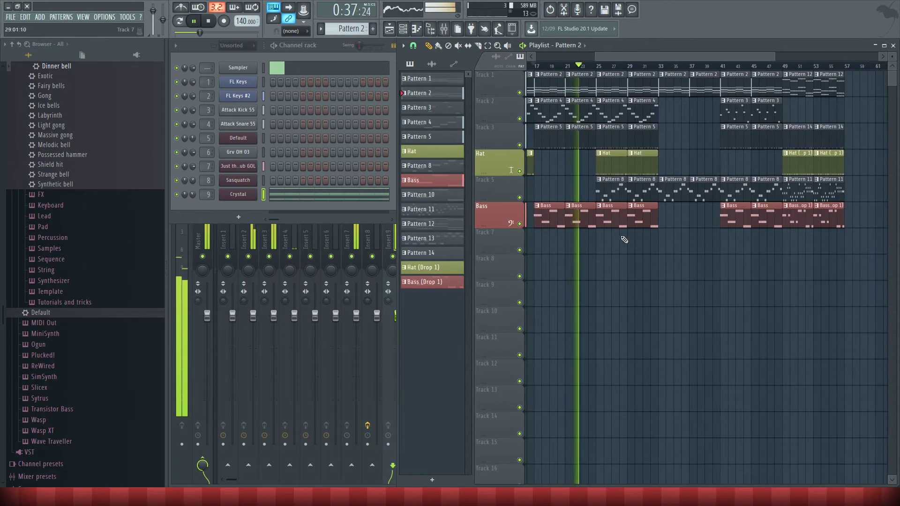
click(239, 194)
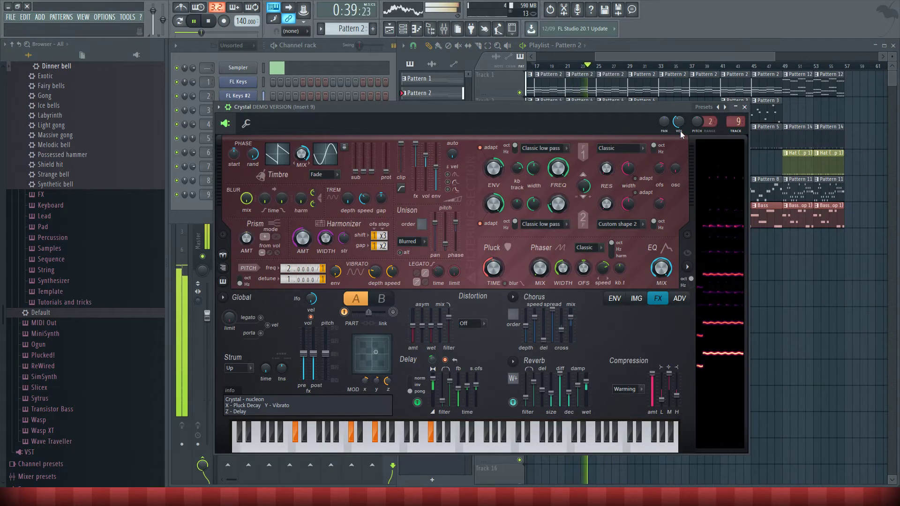
click(749, 109)
Examine the Pattern 4 notes on FL Keys #2 in the piano roll, audition them briefly, and return to the playlist.
scroll(733, 255, up, 1)
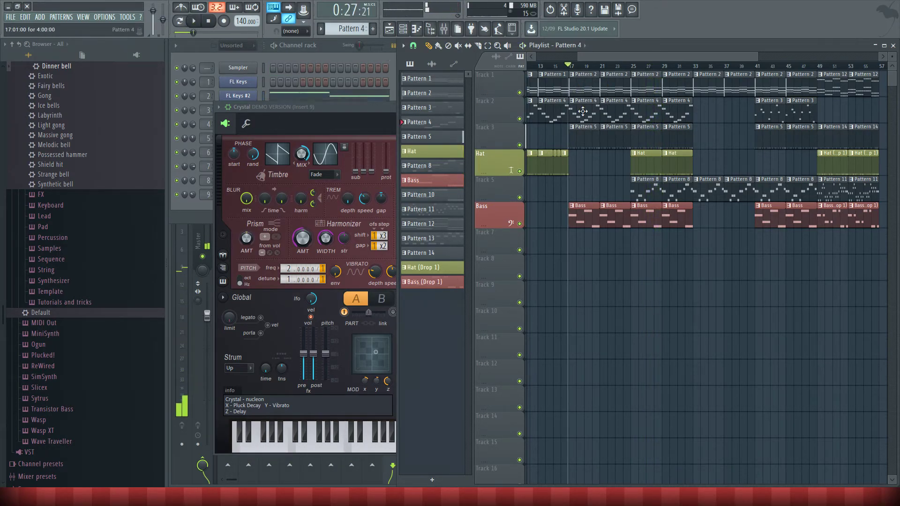
key(F7)
key(space)
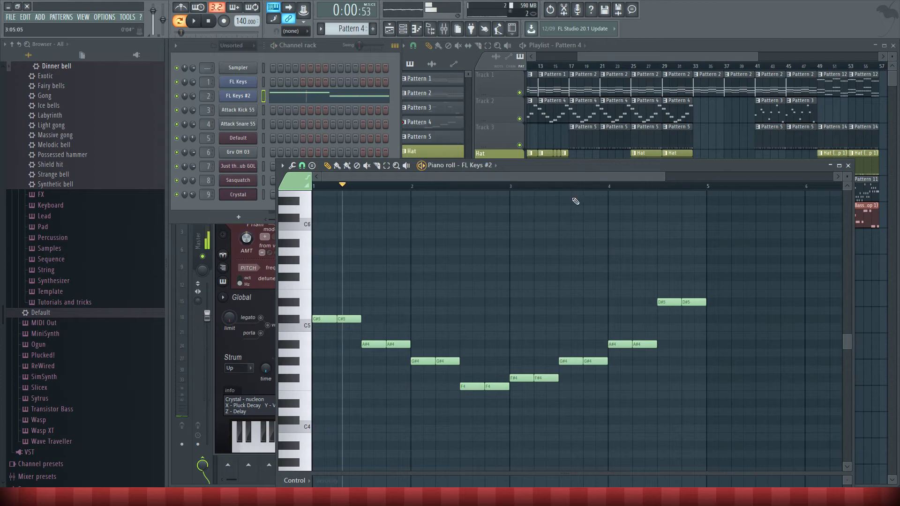
click(848, 165)
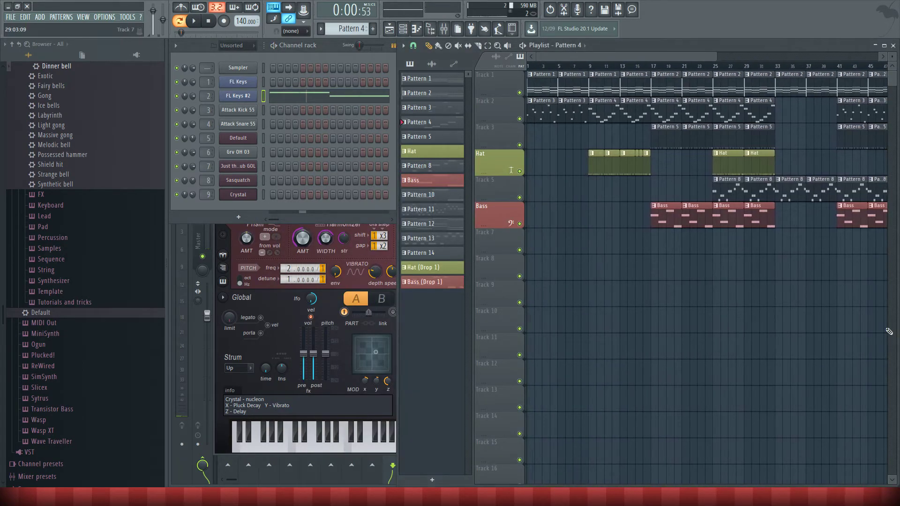
double_click(594, 120)
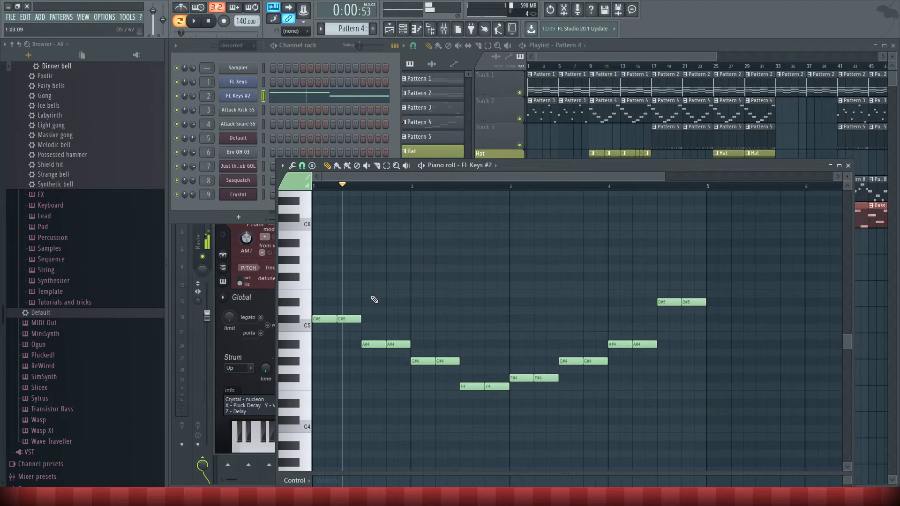
click(848, 165)
Play the song from bar 17 to hear Pattern 4 with the chopped Crystal chords, and stop around bar 24.
click(655, 66)
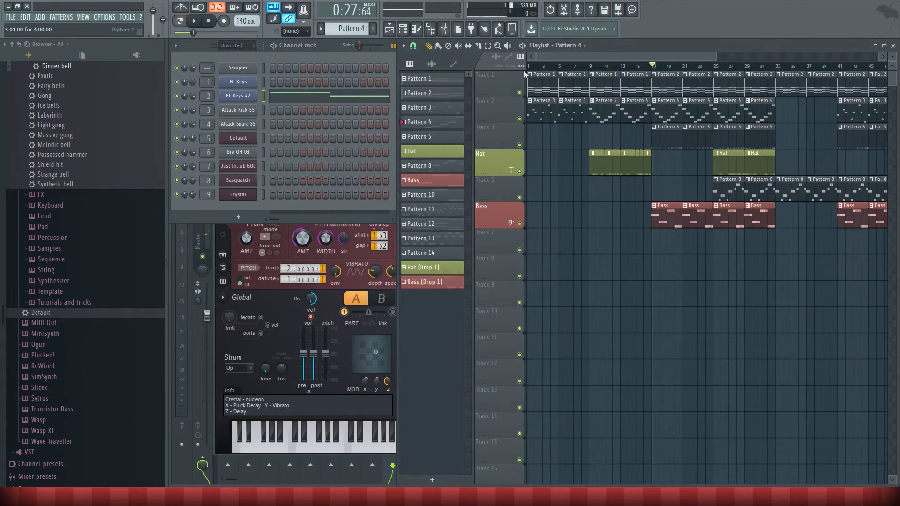
click(194, 20)
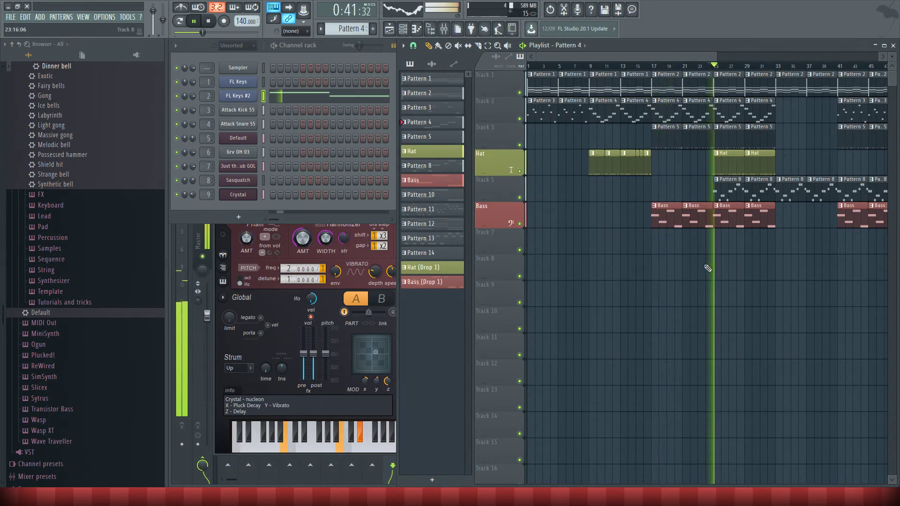
key(space)
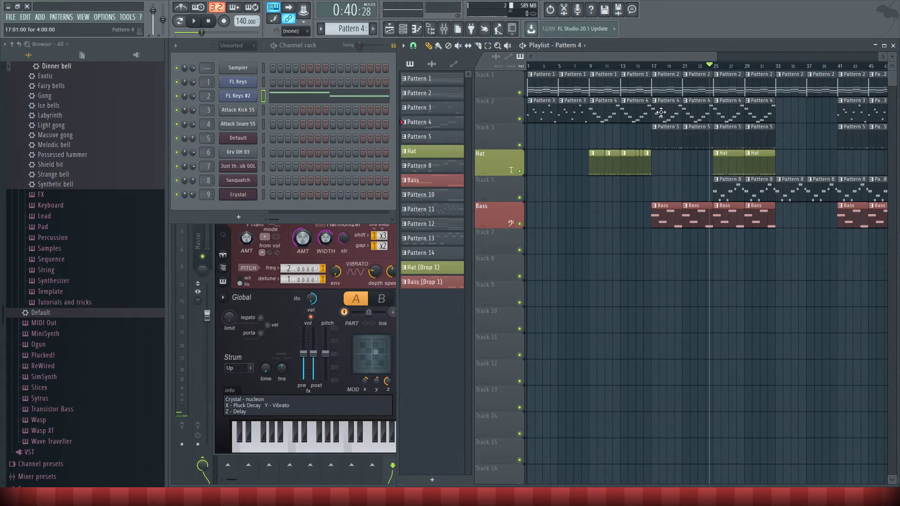
right_click(435, 122)
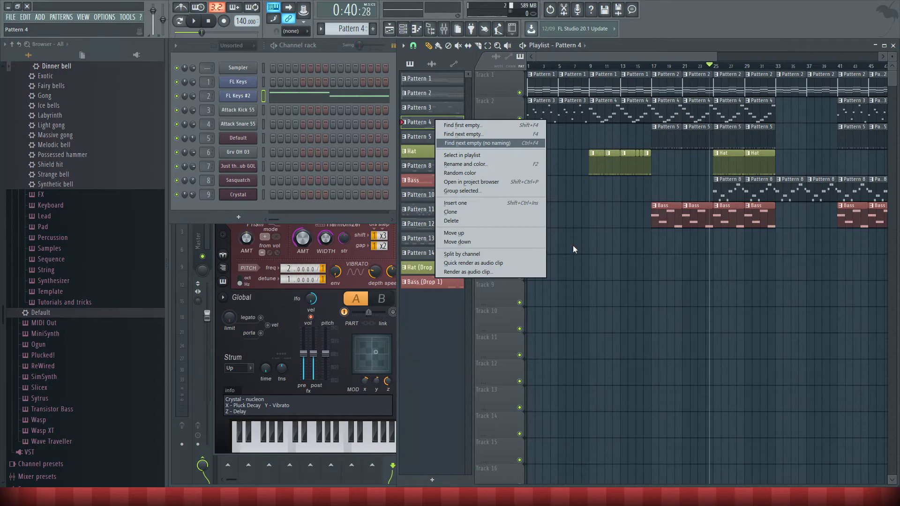
click(721, 106)
right_click(725, 112)
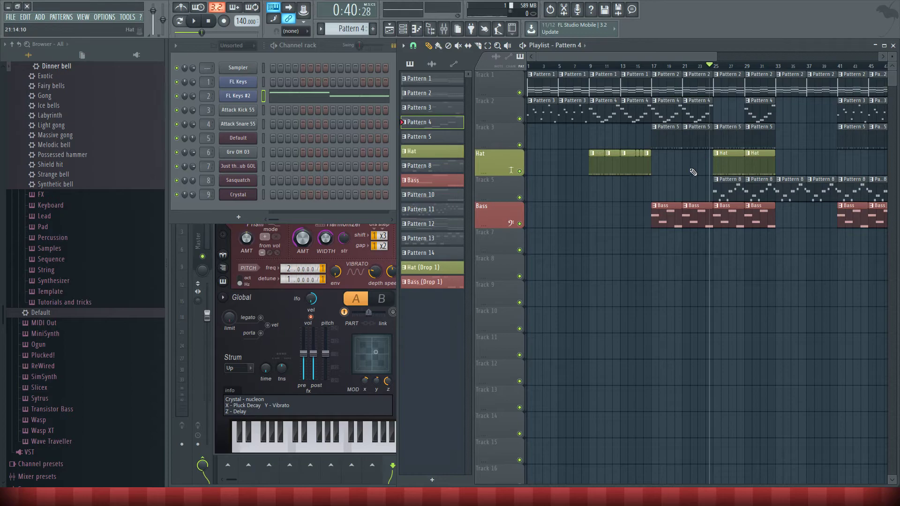
key(ctrl+z)
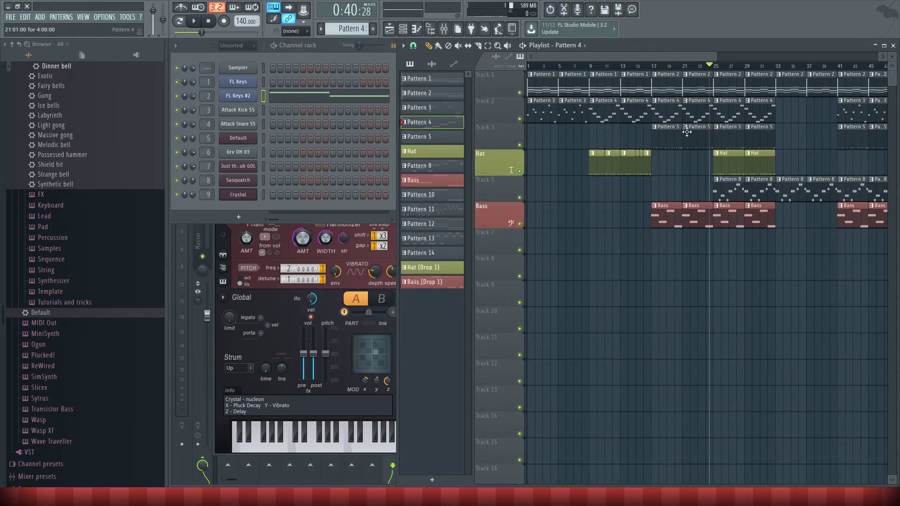
Clone Pattern 4 as Pattern 5 and replace the Pattern 4 clips at bars 25 and 29 on Track 2 with it.
scroll(703, 131, right, 6)
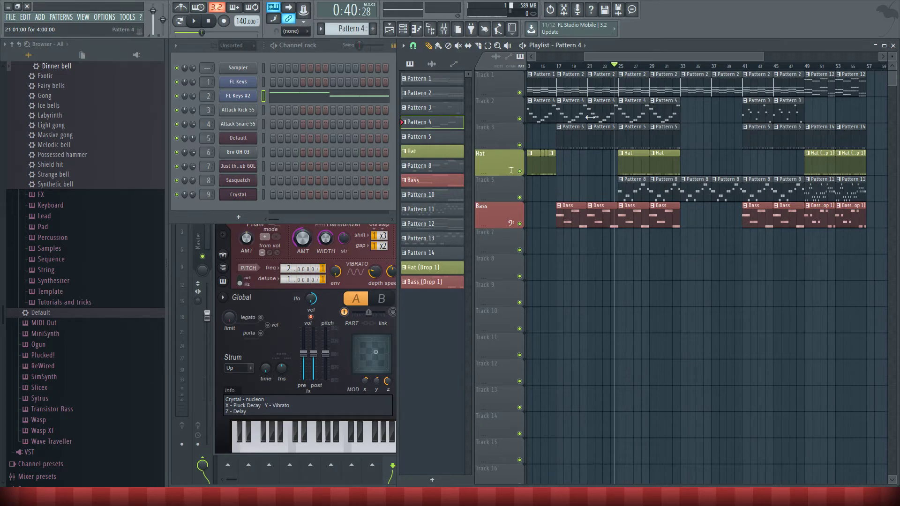
right_click(465, 133)
click(459, 220)
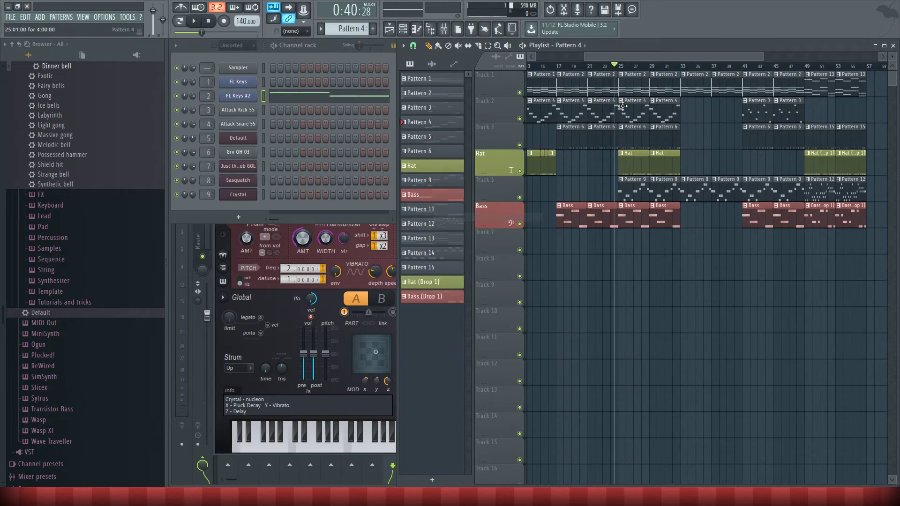
click(640, 104)
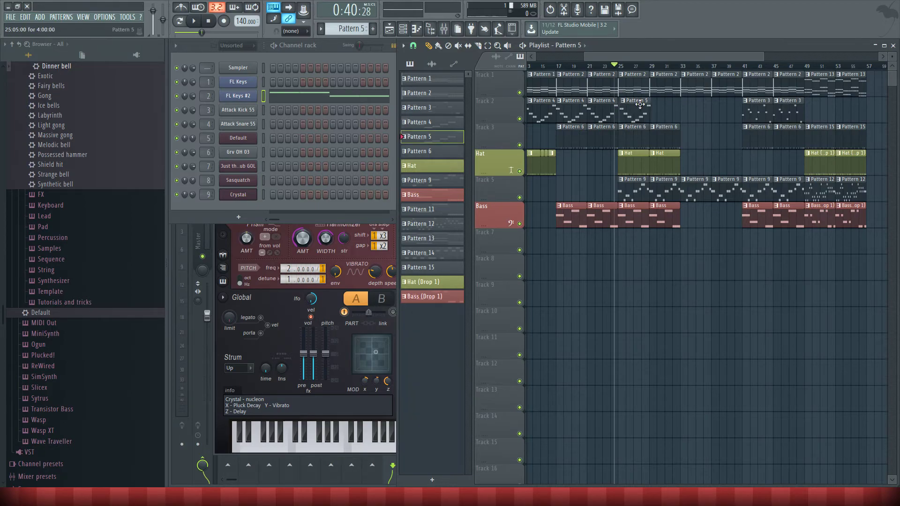
scroll(633, 109, up, 5)
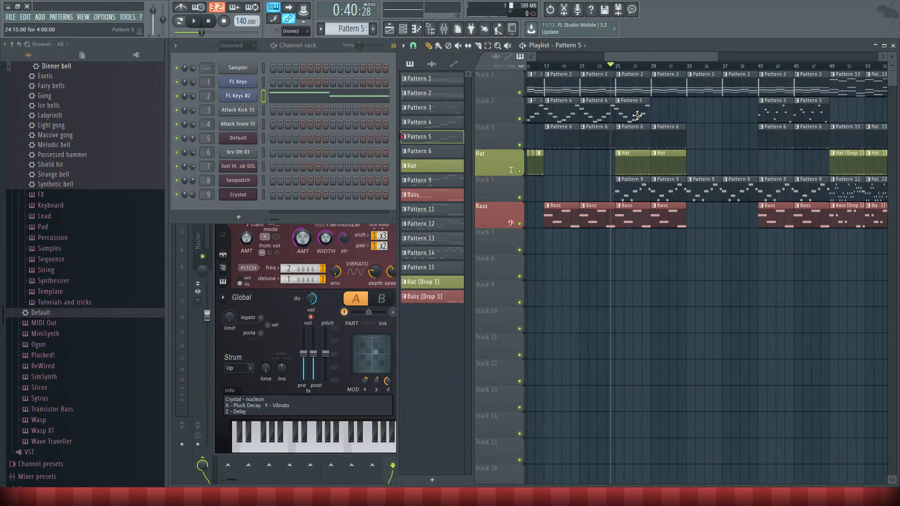
click(693, 110)
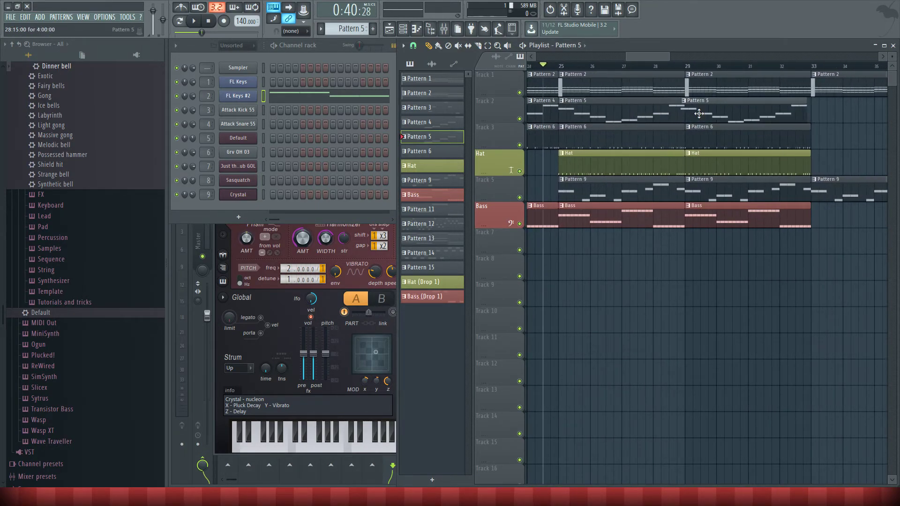
scroll(663, 136, down, 4)
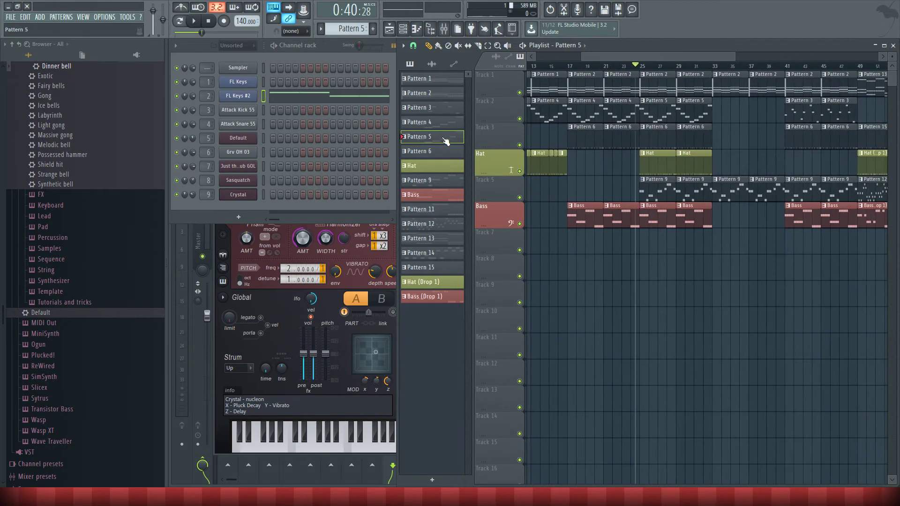
View Pattern 5's notes in the piano roll, open the Sasquatch synth to audition a note, and close it.
double_click(445, 141)
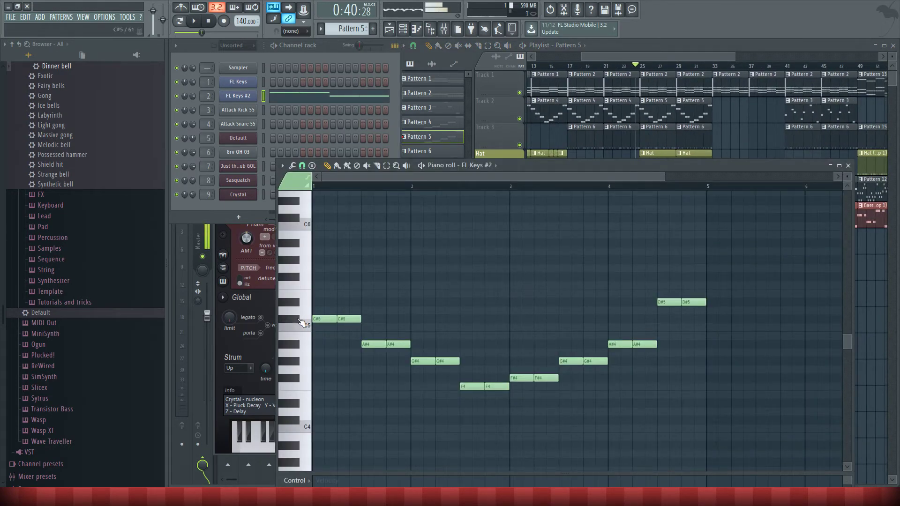
click(849, 166)
click(239, 217)
click(219, 211)
click(238, 181)
click(323, 462)
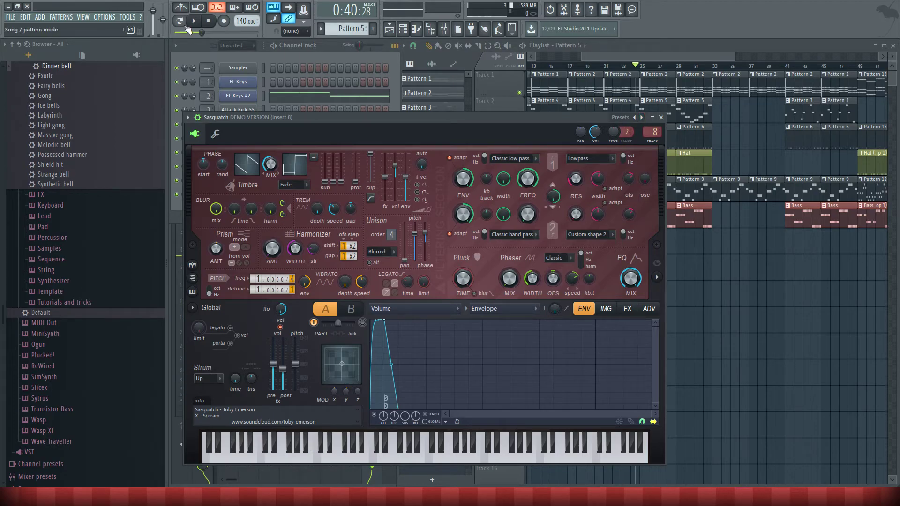
click(662, 118)
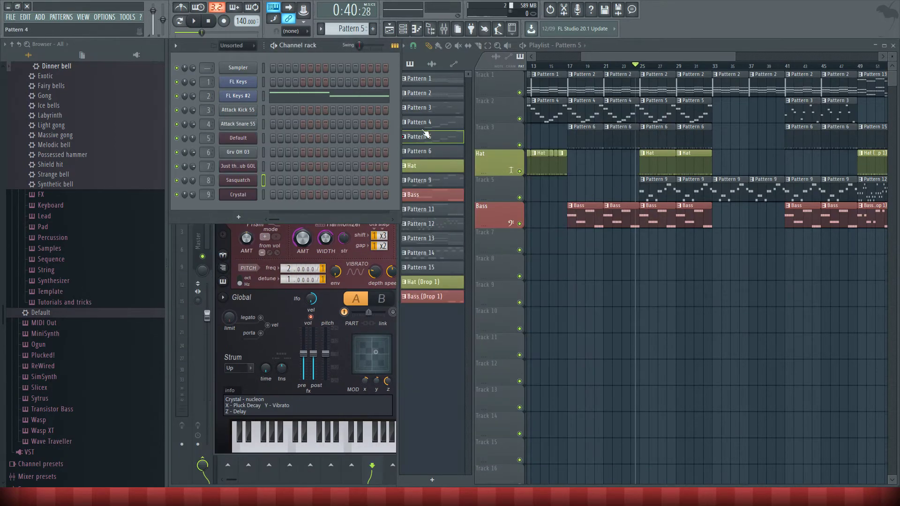
Copy all FL Keys #2 notes in Pattern 5 and paste them into the Sasquatch channel.
double_click(435, 141)
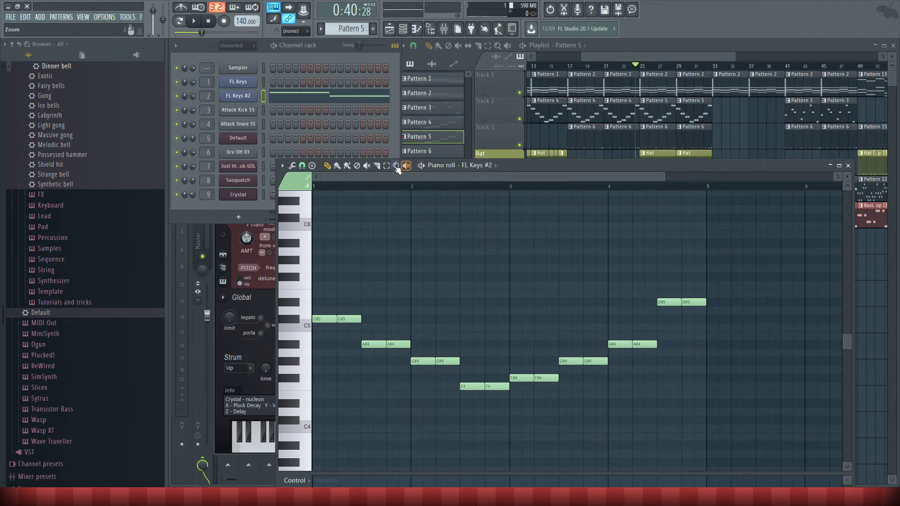
key(ctrl+a)
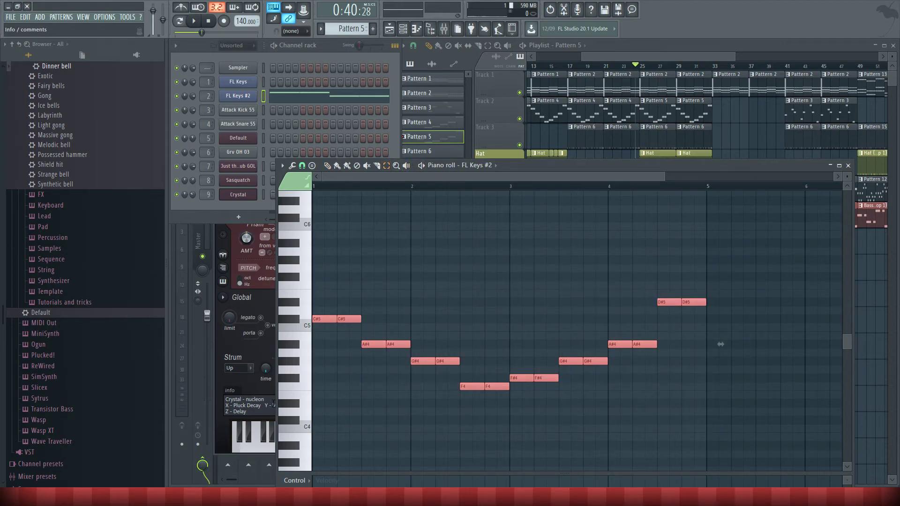
click(449, 165)
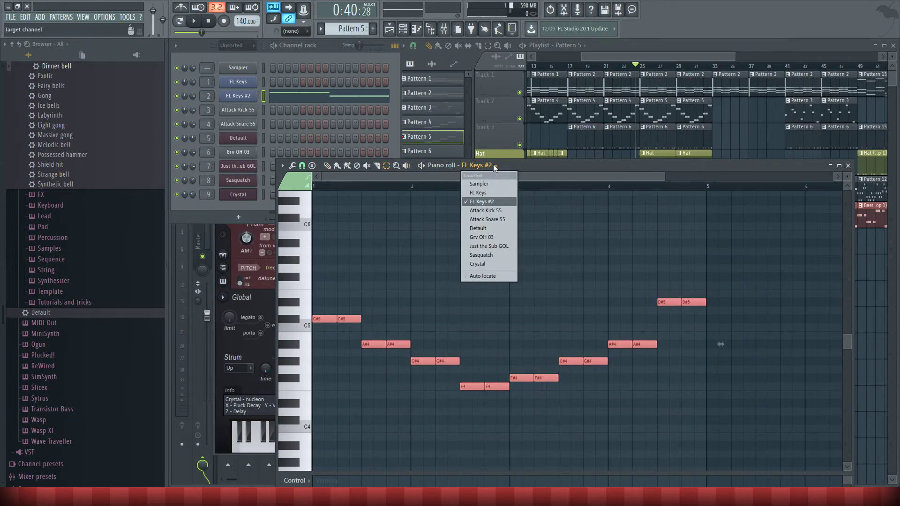
click(490, 255)
key(ctrl+v)
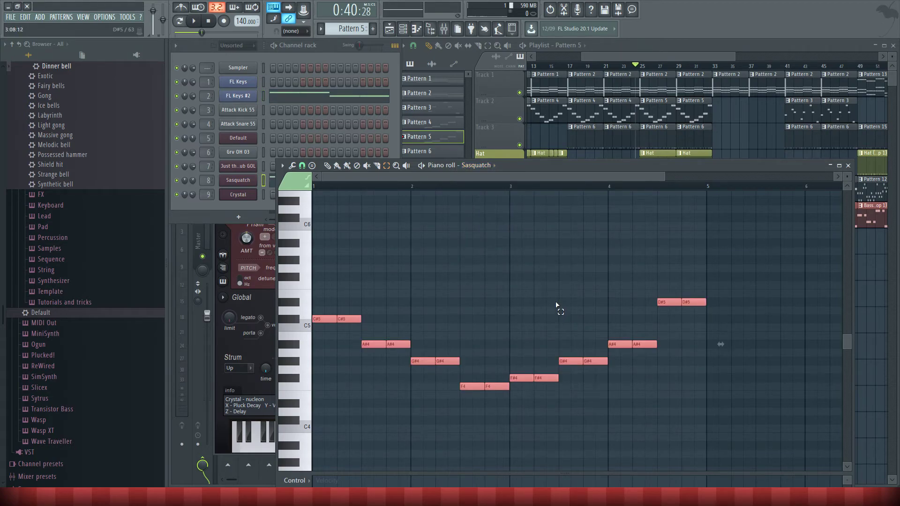
Delete all FL Keys #2 notes from Pattern 5 and return the piano roll to the Sasquatch channel.
click(454, 167)
click(485, 218)
click(451, 164)
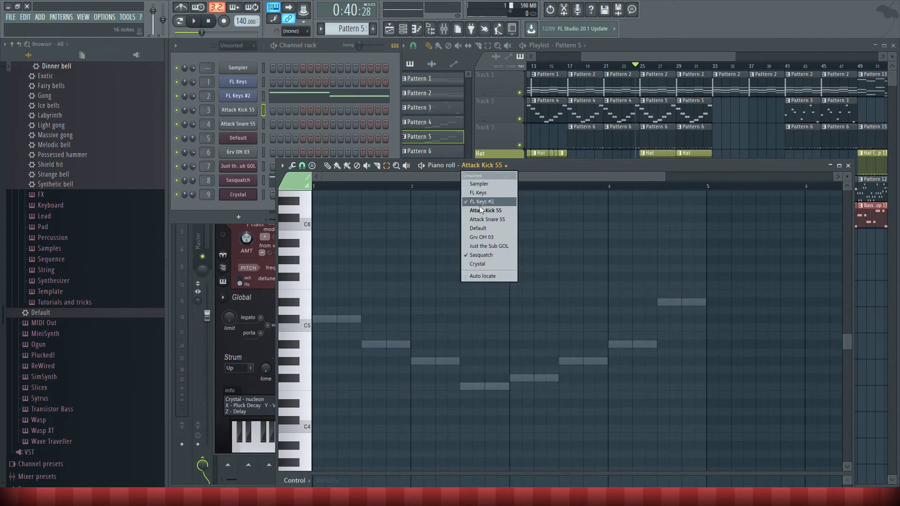
click(479, 201)
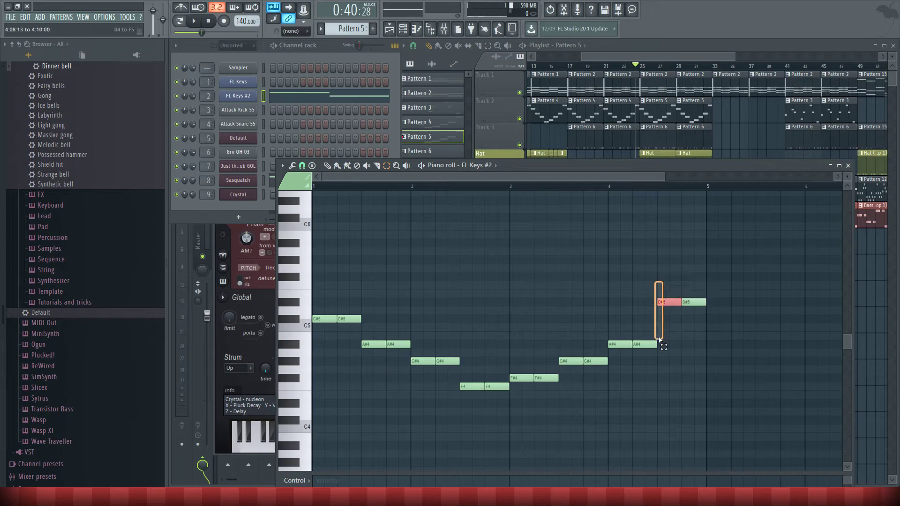
key(ctrl+a)
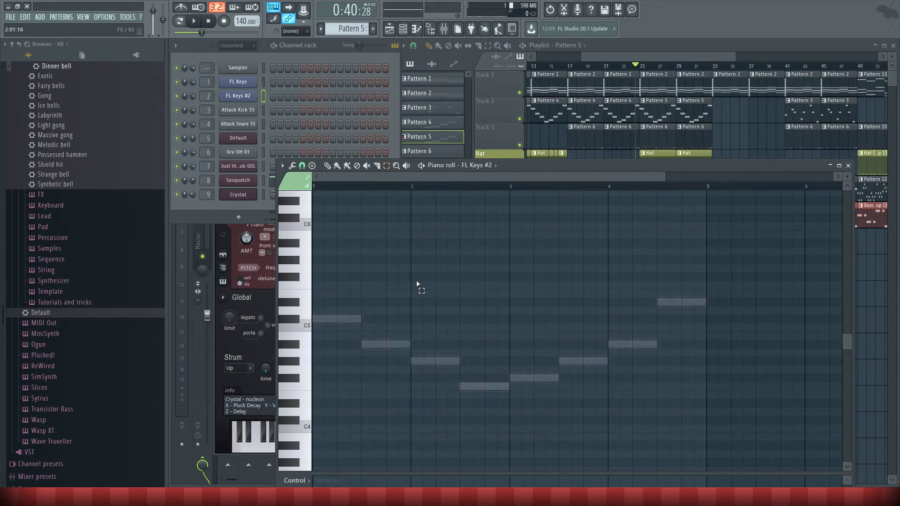
click(463, 165)
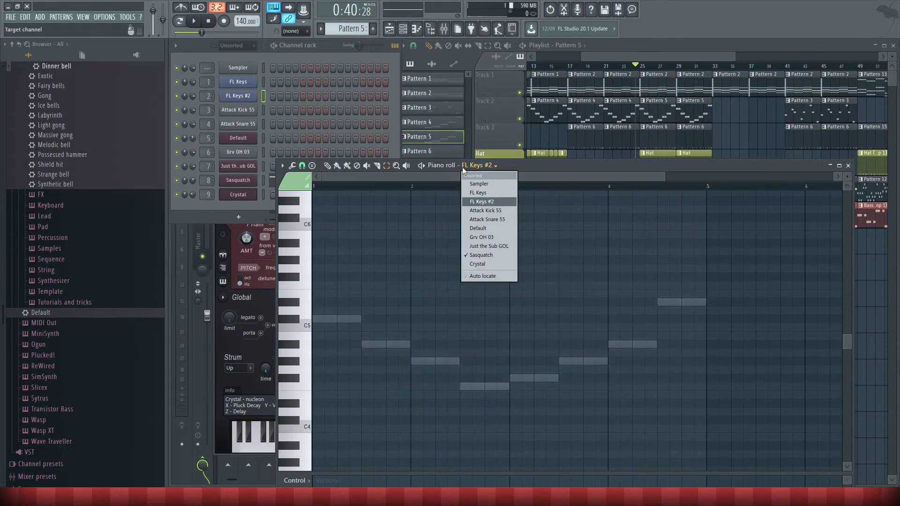
click(480, 255)
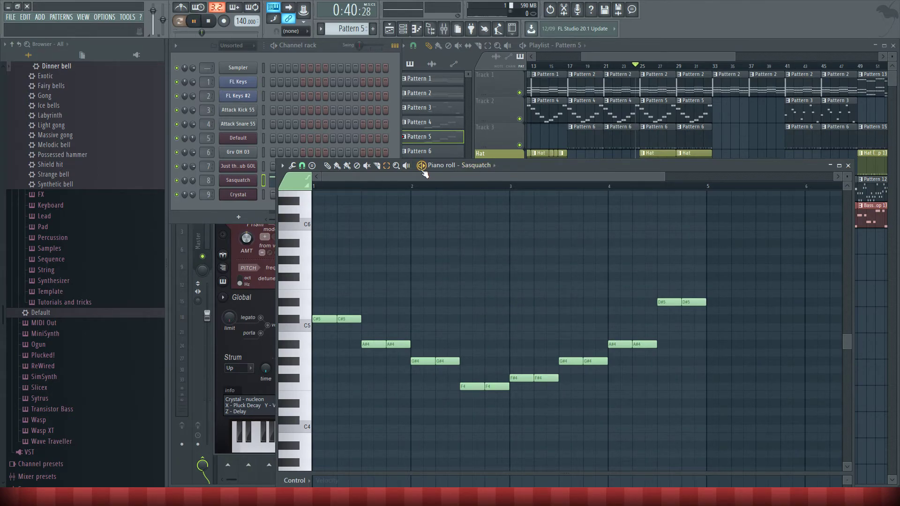
Play Pattern 5 to hear the melody on Sasquatch, stop it and close the piano roll.
key(space)
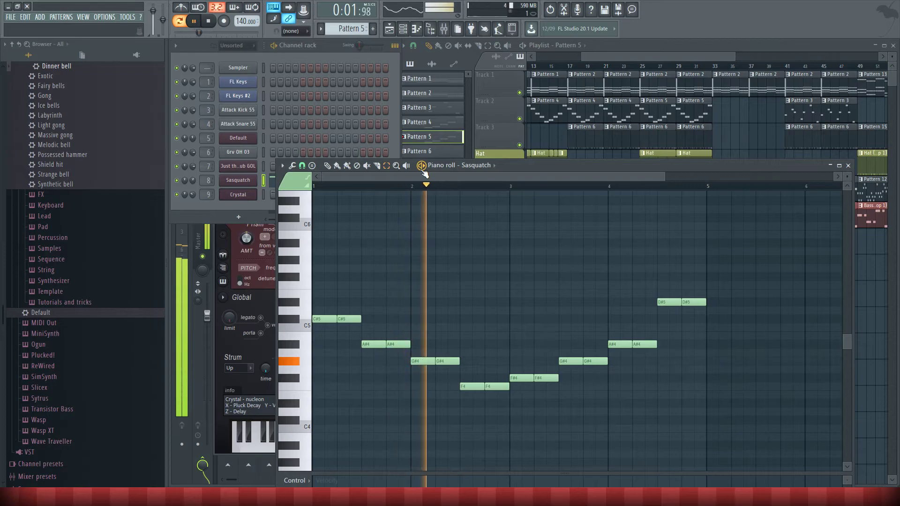
scroll(680, 318, up, 2)
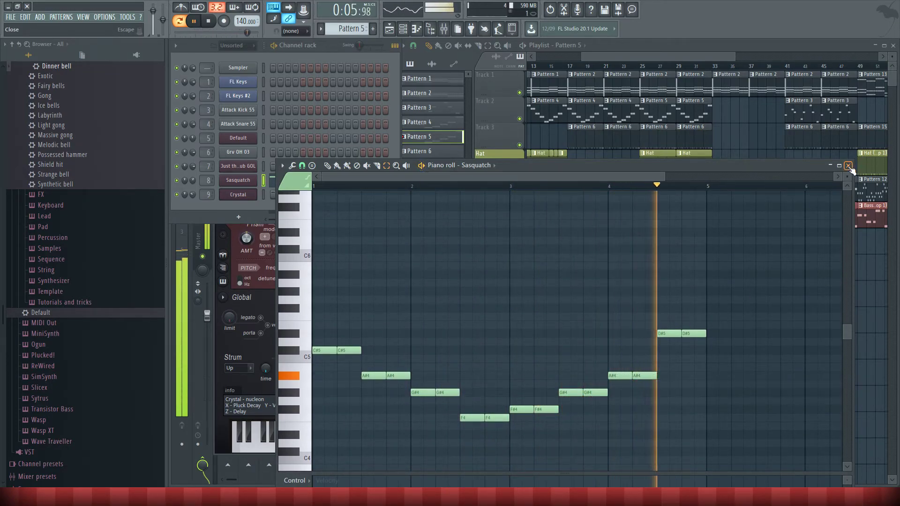
key(space)
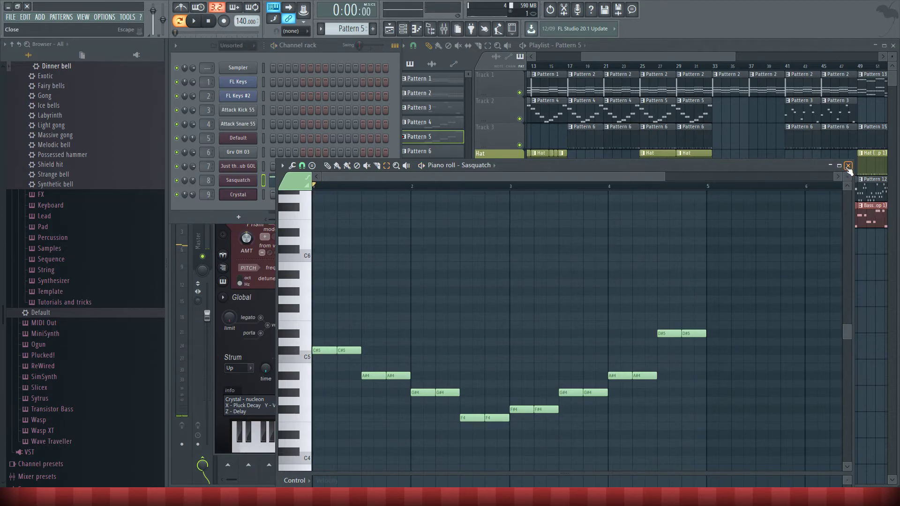
click(848, 166)
Play the song from about bar 24 to hear the Sasquatch melody enter in context, and stop.
click(631, 66)
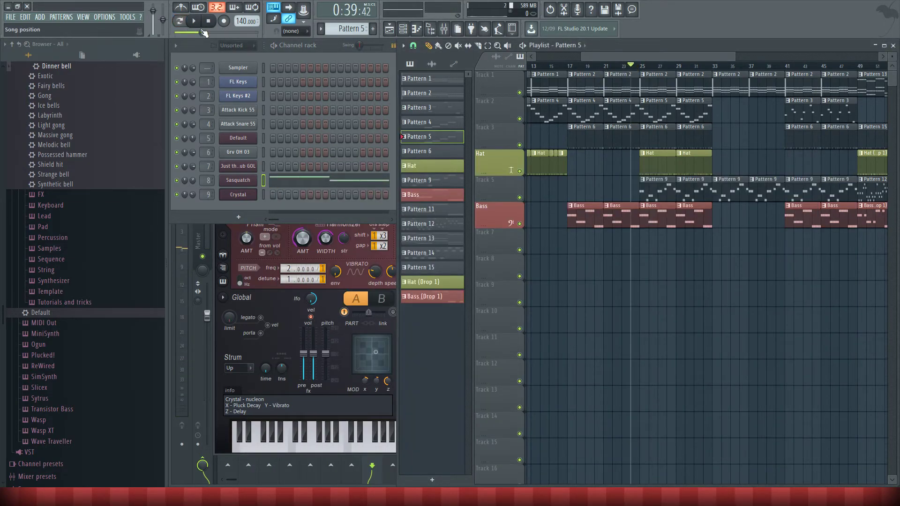
key(space)
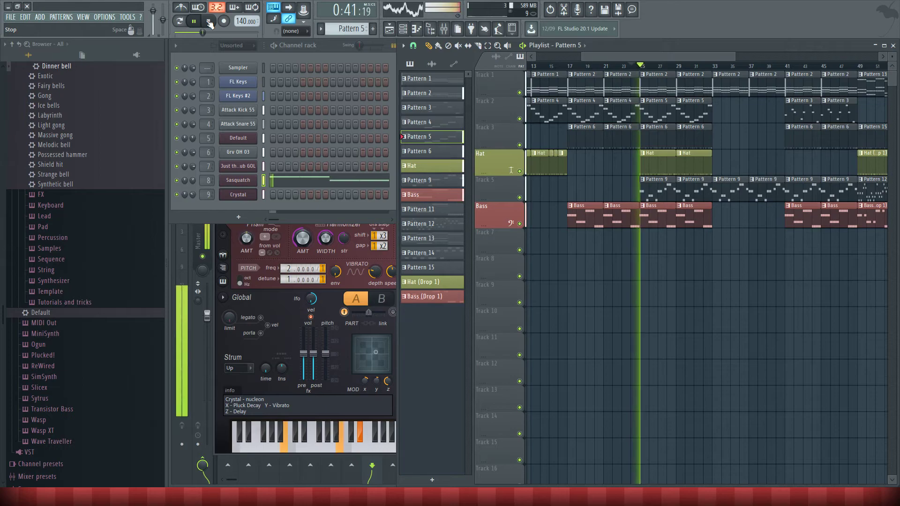
click(210, 22)
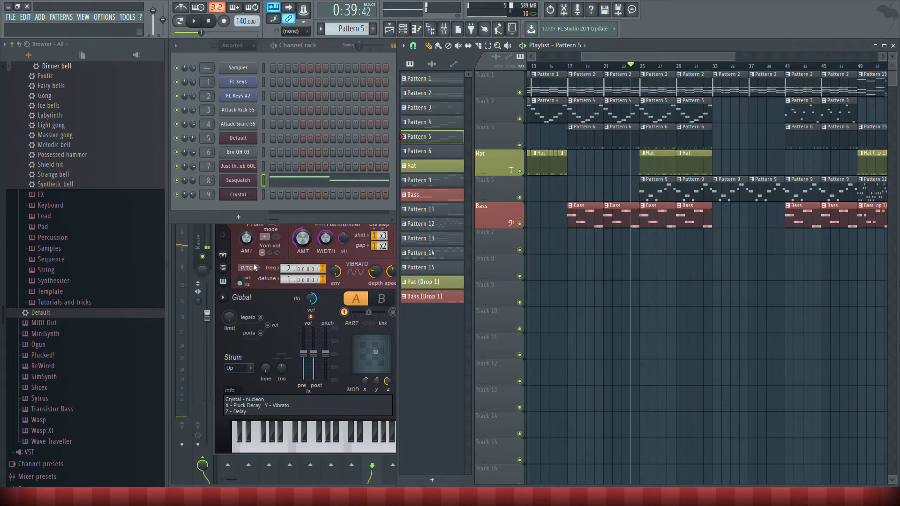
View the Crystal and Sasquatch synths in turn, look through Sasquatch's preset list, and close both.
click(257, 269)
click(227, 108)
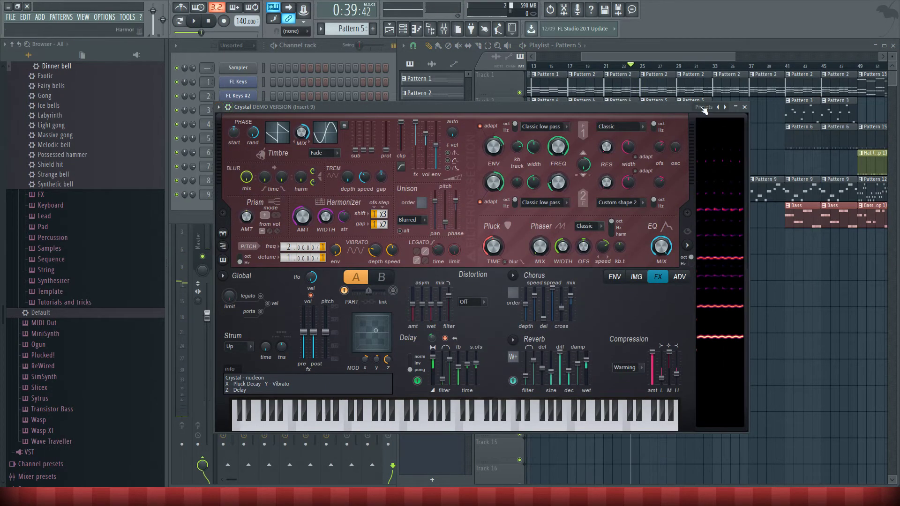
click(745, 107)
click(231, 182)
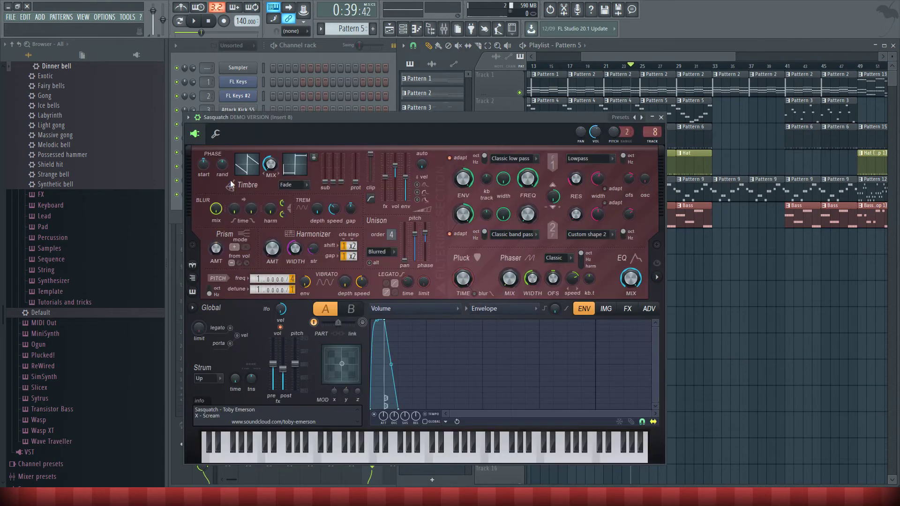
click(188, 117)
mouse_move(234, 144)
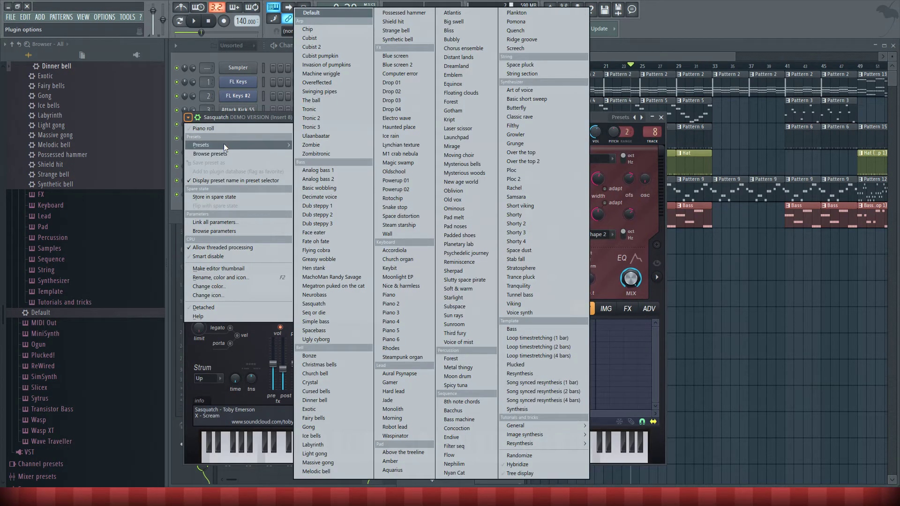
click(661, 117)
Replace the Sasquatch instrument with Harmless and move its window lower on the workspace.
right_click(257, 184)
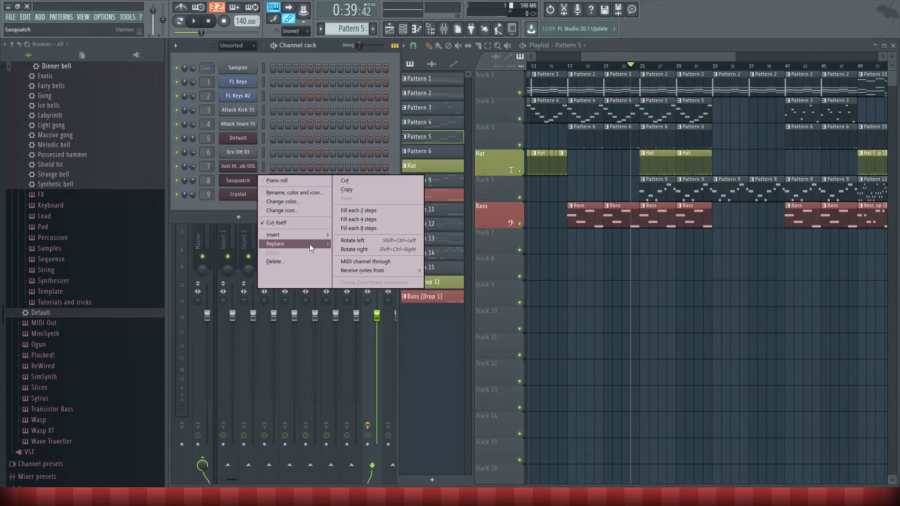
mouse_move(275, 244)
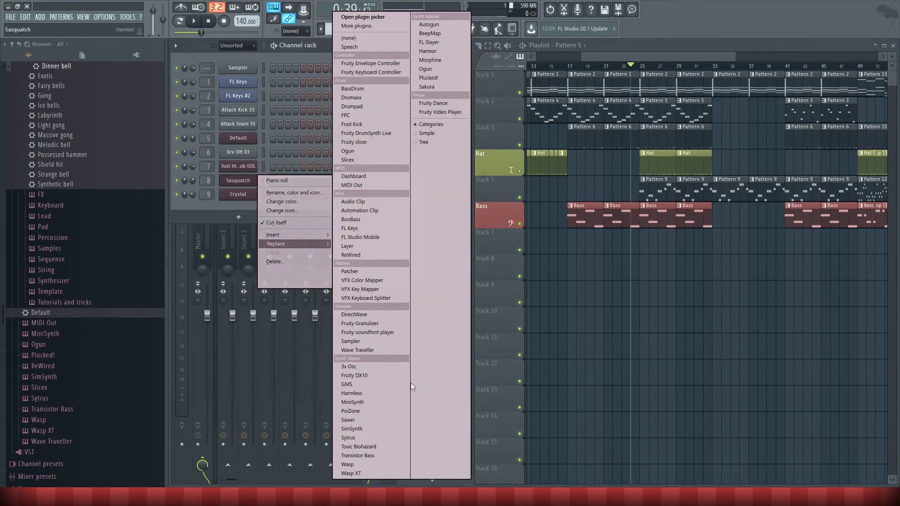
click(352, 393)
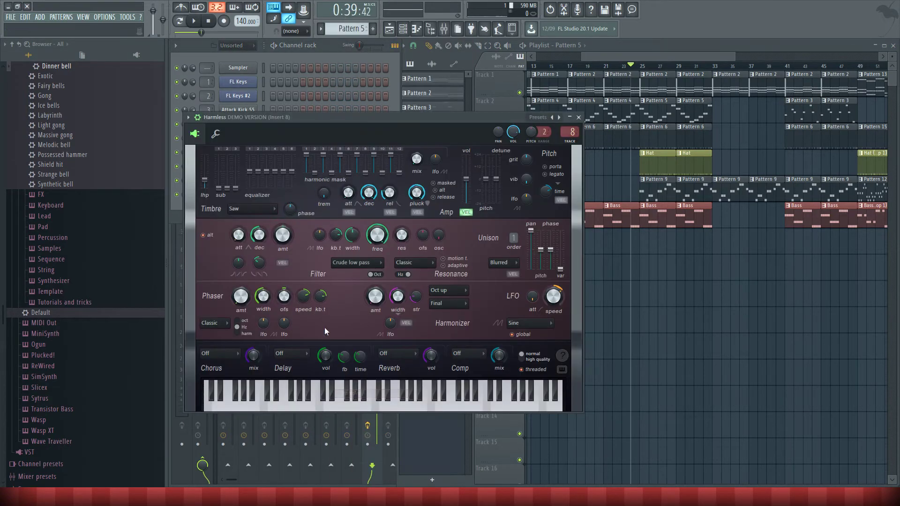
drag(389, 134, 463, 249)
Check Pattern 4's FL Keys #2 notes in the piano roll and play the song from about bar 24.
click(657, 103)
double_click(620, 110)
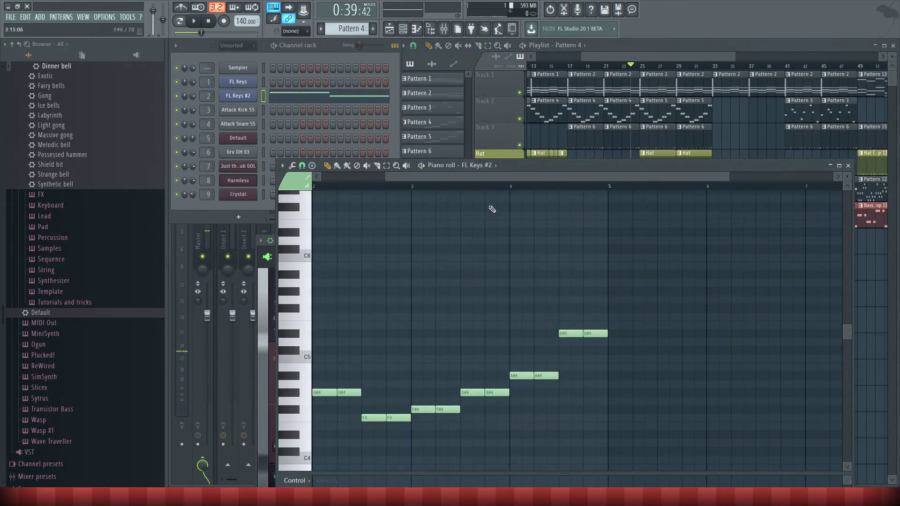
click(848, 165)
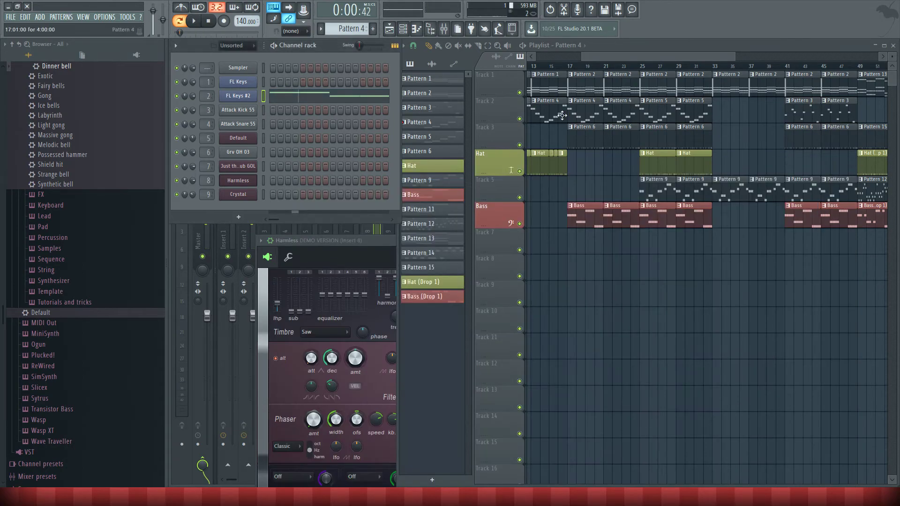
click(633, 64)
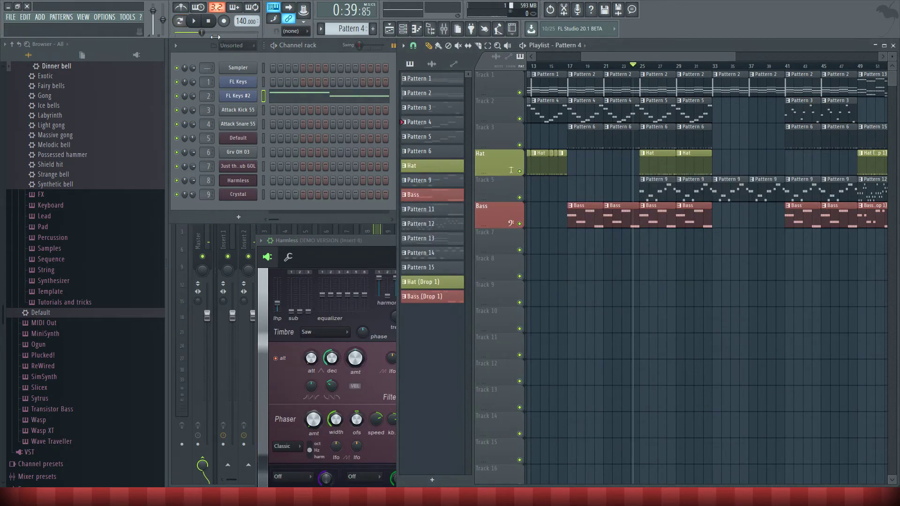
click(193, 22)
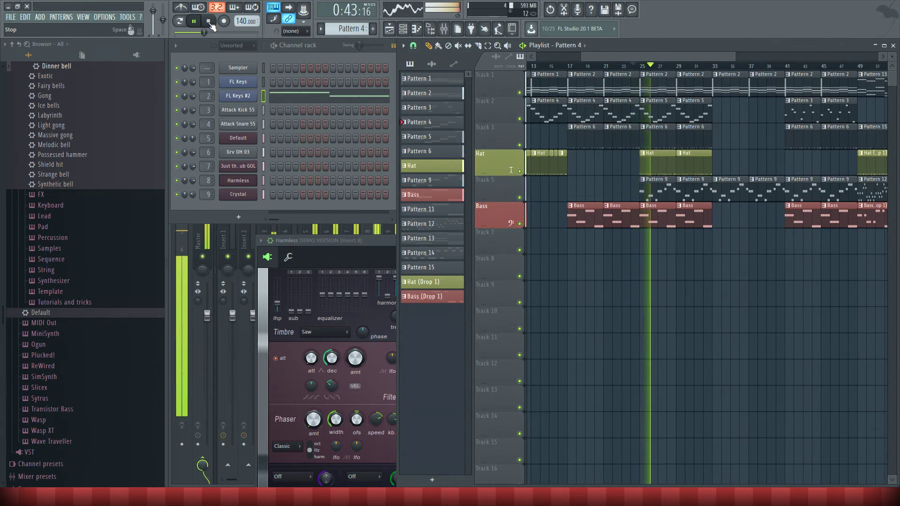
click(210, 21)
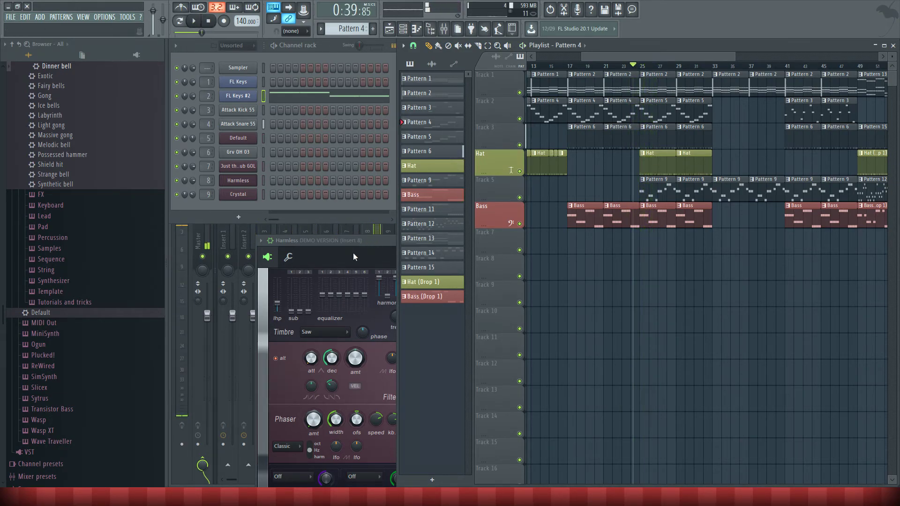
Audition a few notes on the default Harmless sound and load its Bassline GOL preset.
click(353, 252)
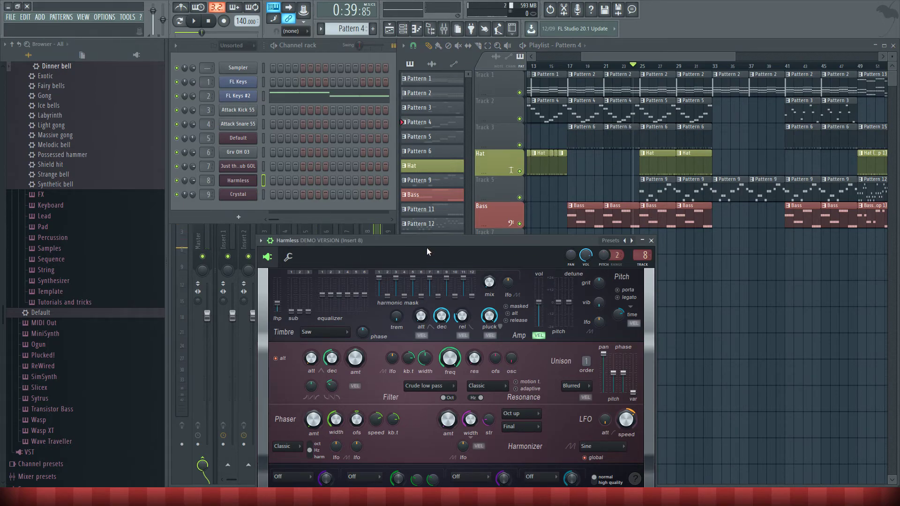
drag(426, 265, 410, 127)
key(e)
key(e)
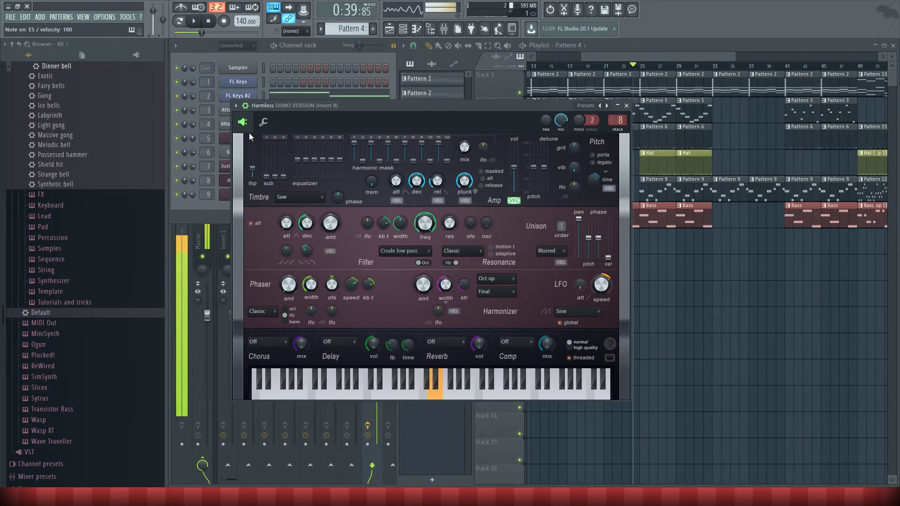
click(236, 106)
mouse_move(258, 133)
click(372, 96)
Load the Grandma's AG preset in Harmless, audition it, and show the Harmless presets in the browser.
click(236, 105)
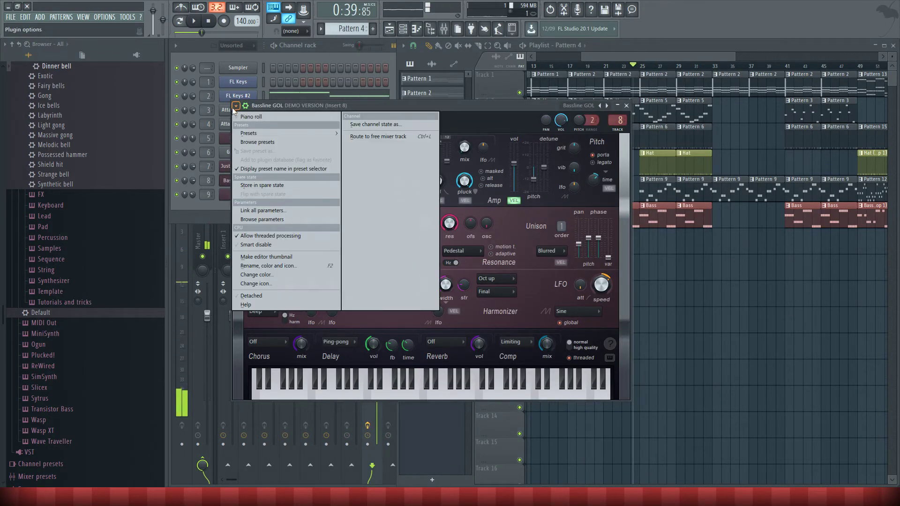
mouse_move(280, 131)
click(442, 102)
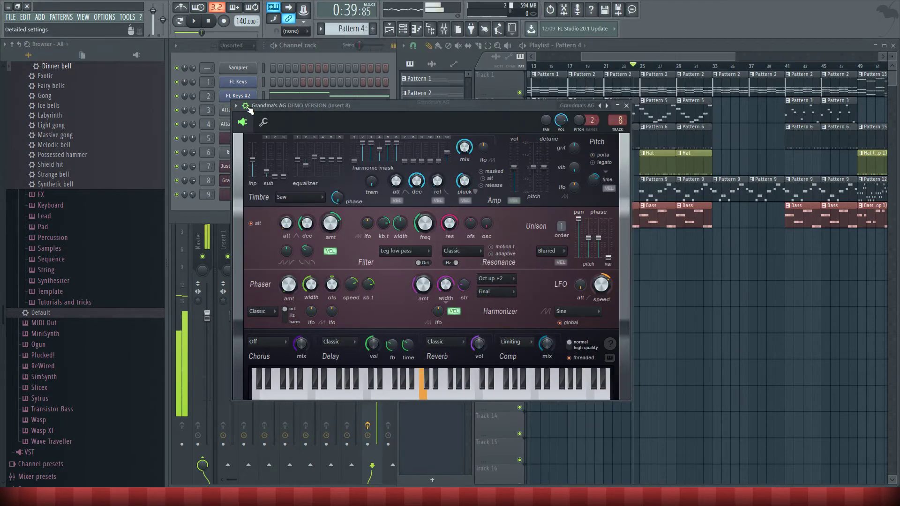
click(236, 106)
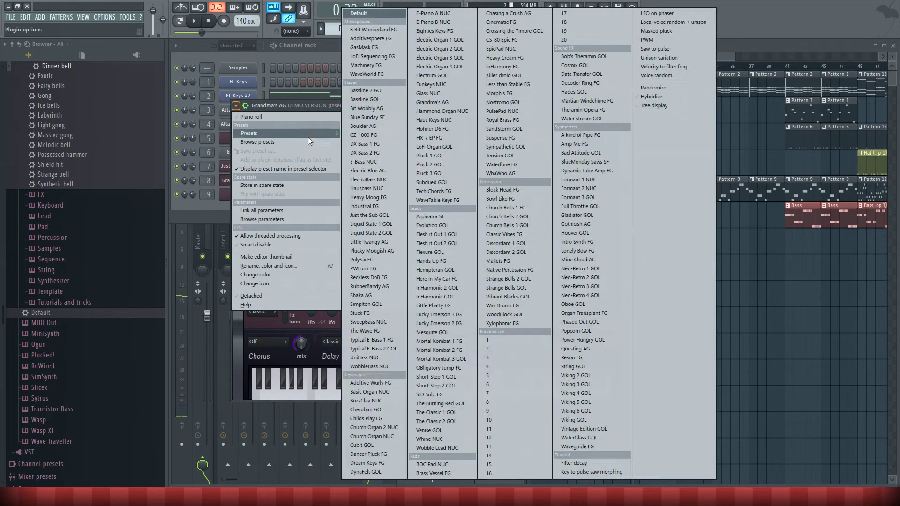
click(446, 105)
click(236, 106)
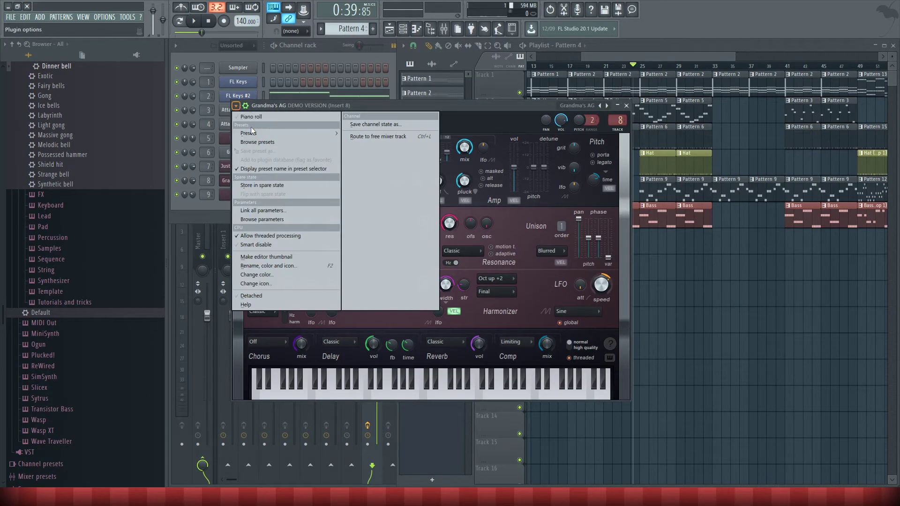
click(257, 142)
Load the Native Percussion FG preset in Harmless and audition it.
click(236, 105)
mouse_move(245, 133)
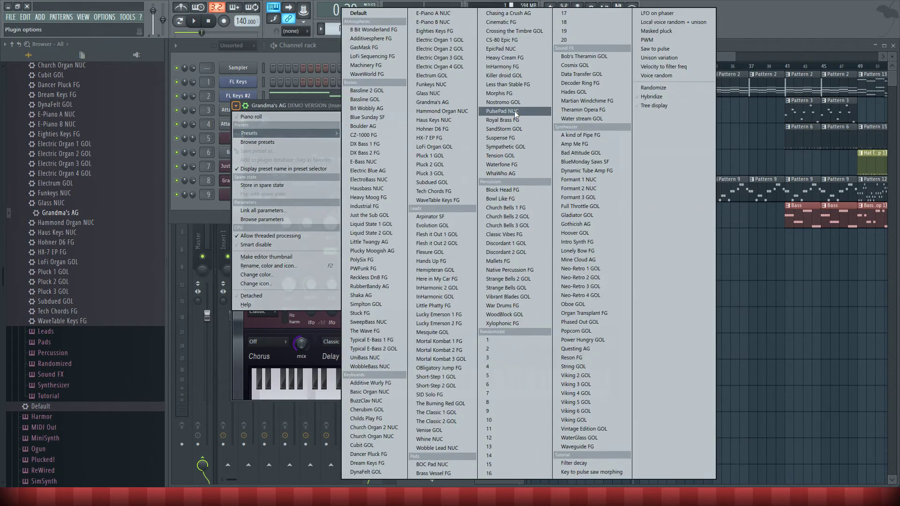
click(504, 270)
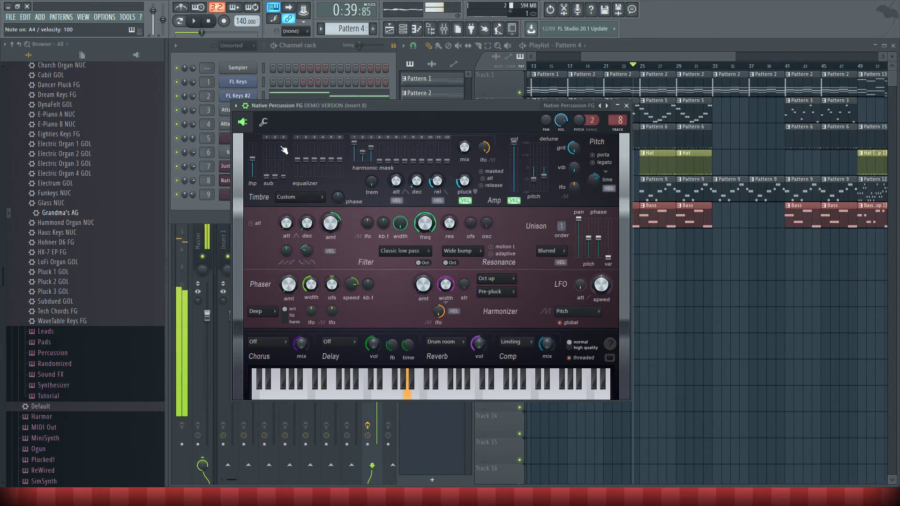
Load the Little Phatty FG preset in Harmless and audition it.
click(247, 119)
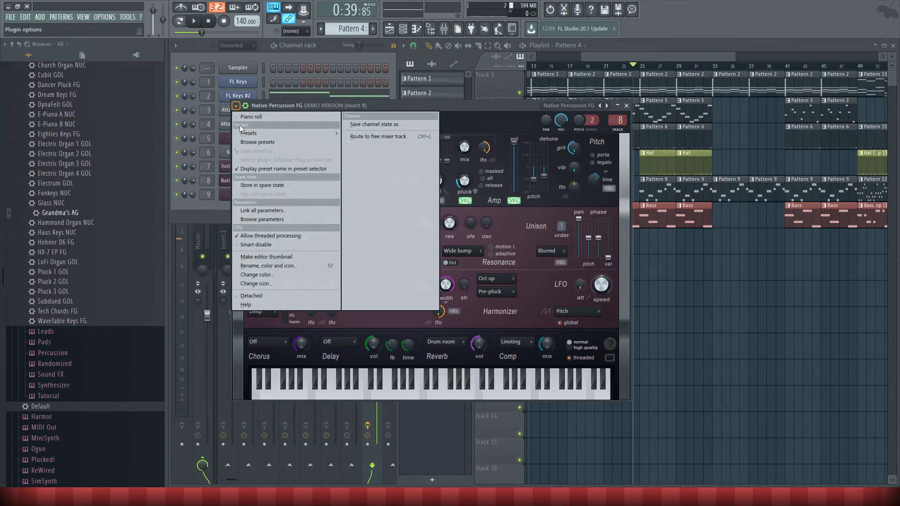
mouse_move(258, 133)
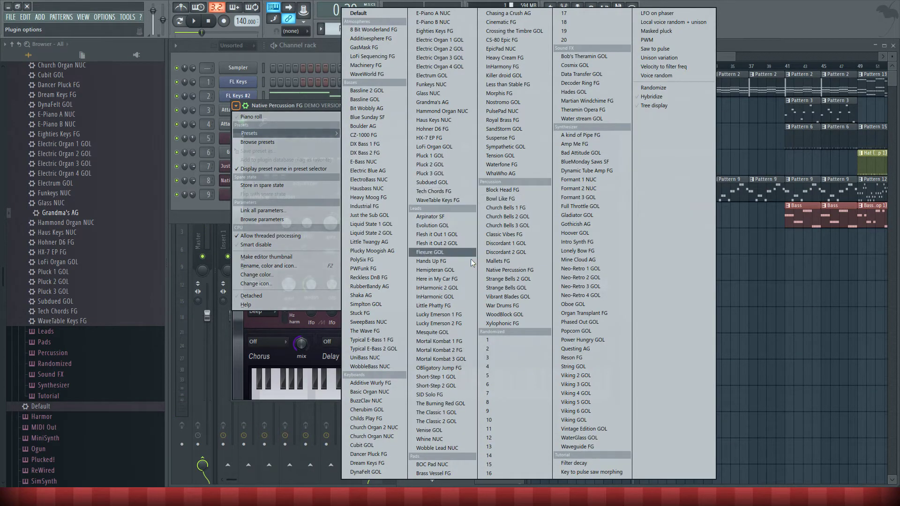
click(447, 305)
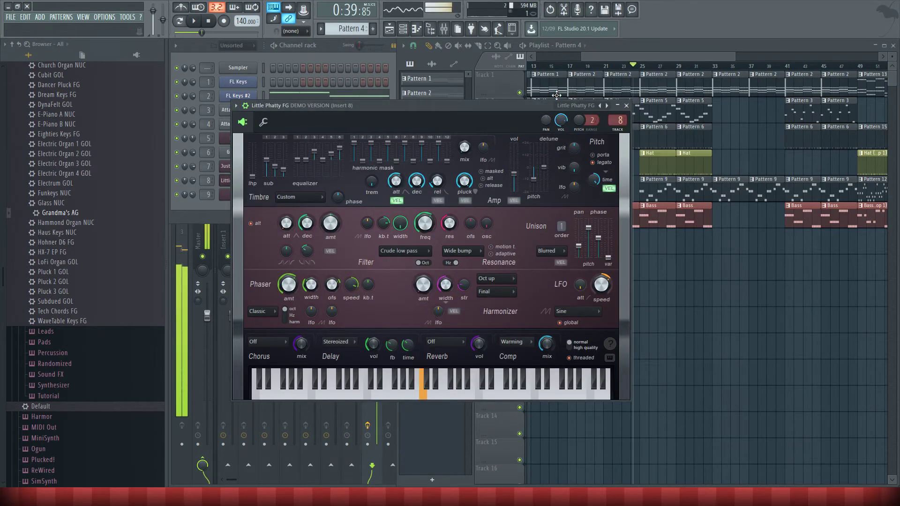
Play the song from about bar 24 with the Little Phatty FG sound, and stop.
click(632, 74)
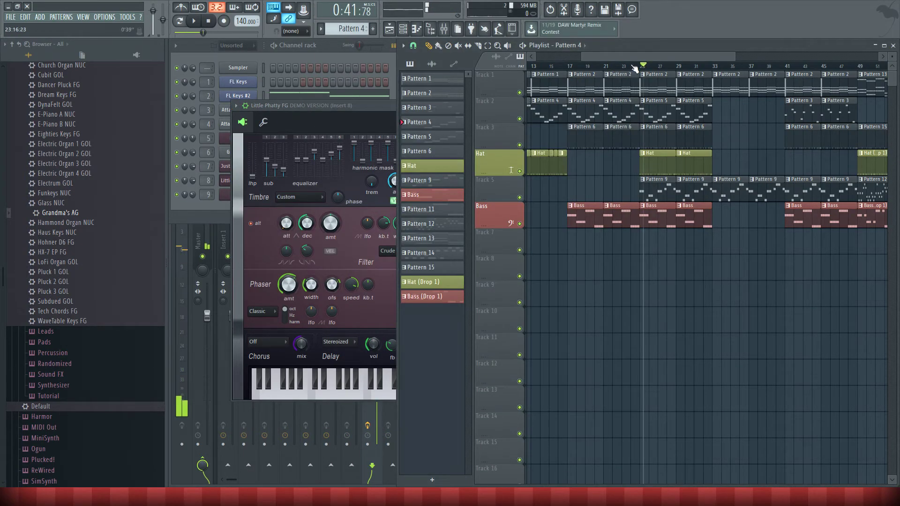
click(196, 20)
key(space)
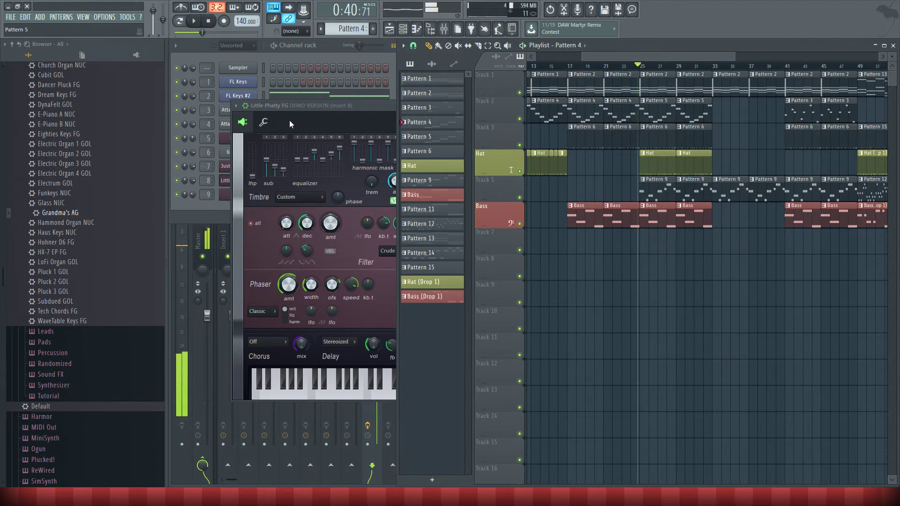
Try the Hausbass NUC and Electric Blue AG presets in Harmless, auditioning each one.
click(236, 105)
mouse_move(244, 134)
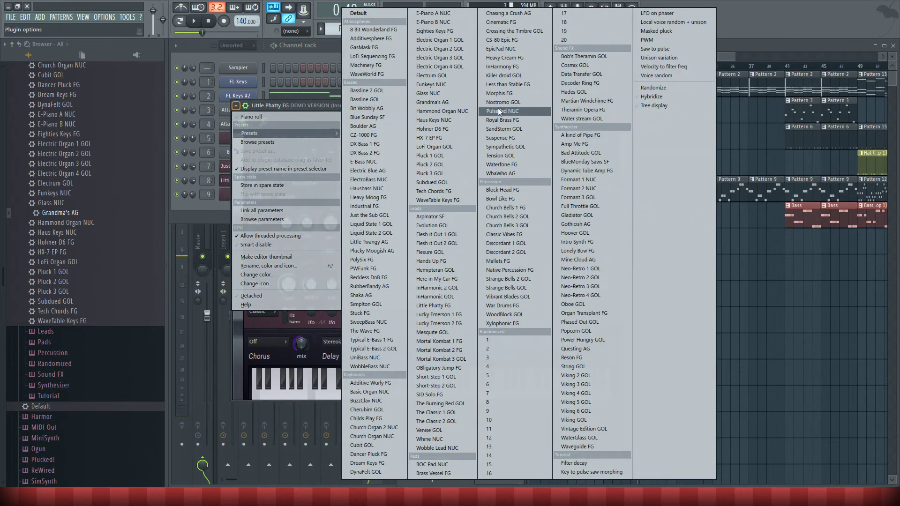
click(386, 188)
click(236, 106)
mouse_move(266, 134)
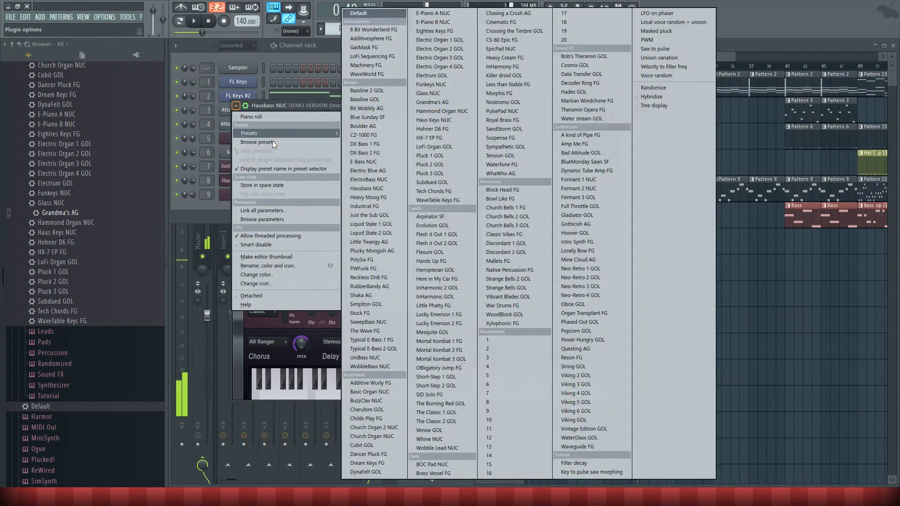
click(384, 171)
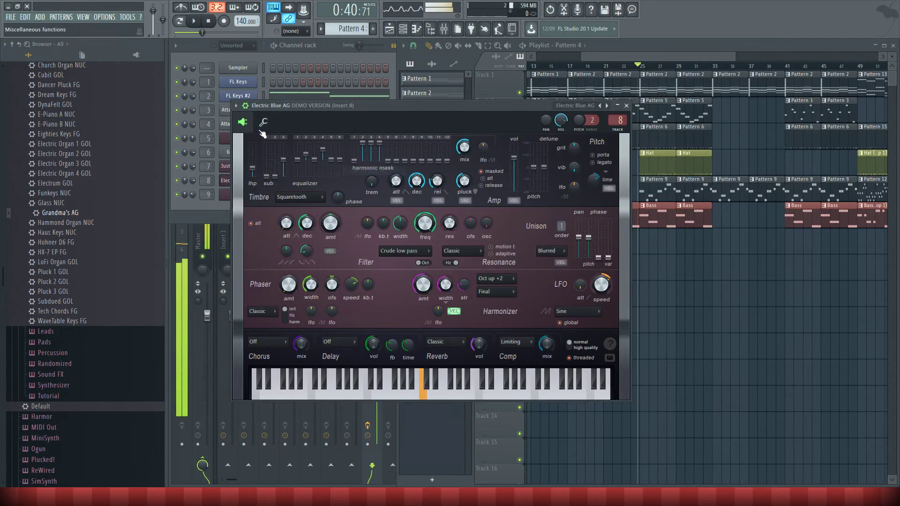
Load the Church Organ NUC keyboard preset in Harmless and shift the plugin window slightly.
click(236, 106)
mouse_move(277, 131)
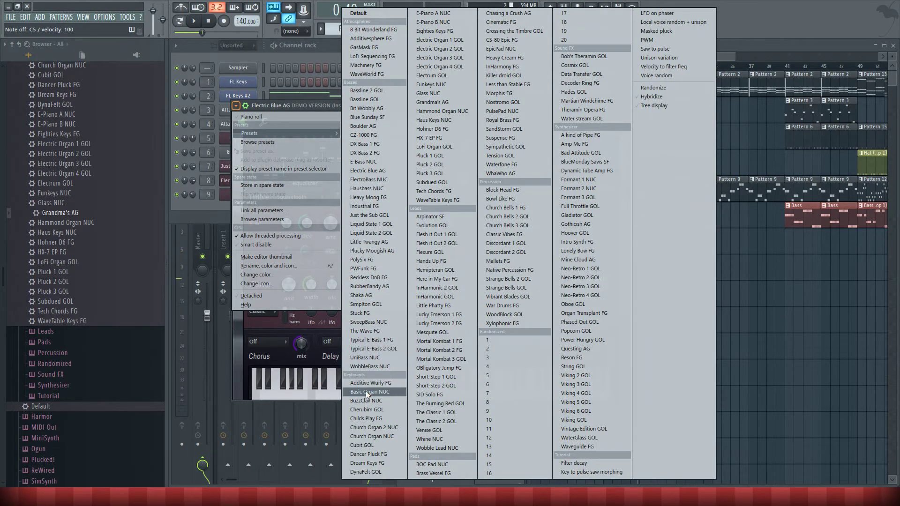
click(372, 436)
drag(337, 108, 333, 117)
Load the BuzzClav NUC preset in Harmless, play the song briefly with it, and stop.
click(232, 114)
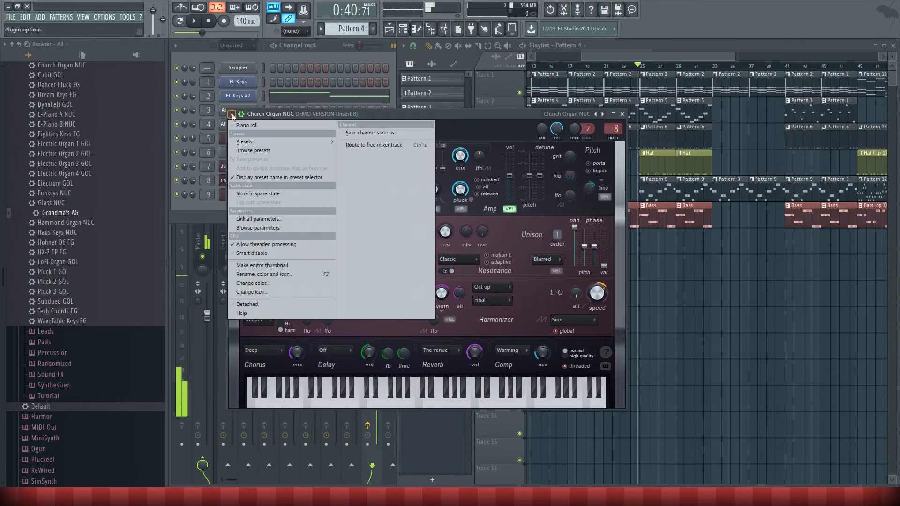
mouse_move(282, 141)
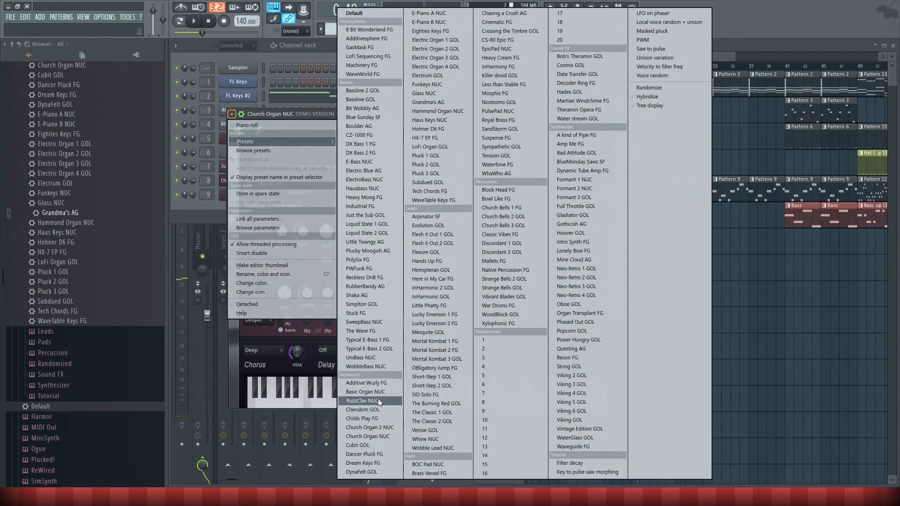
click(378, 401)
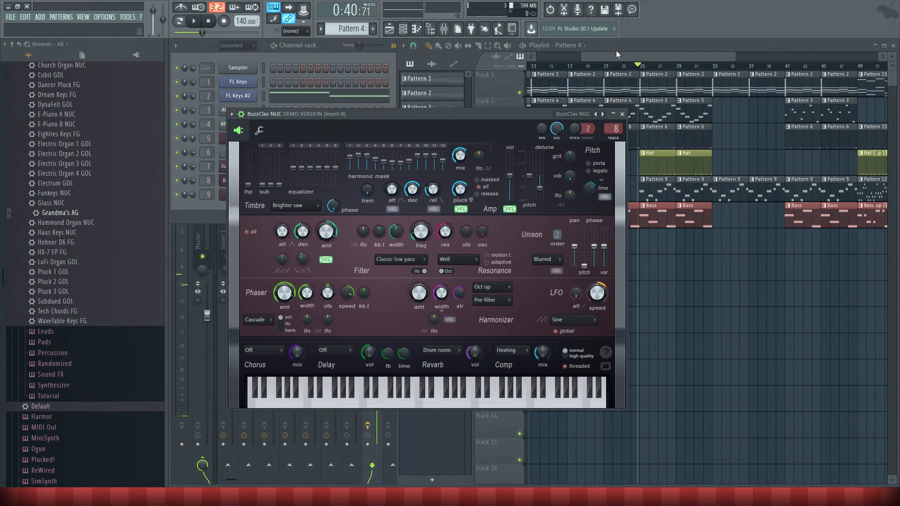
click(196, 21)
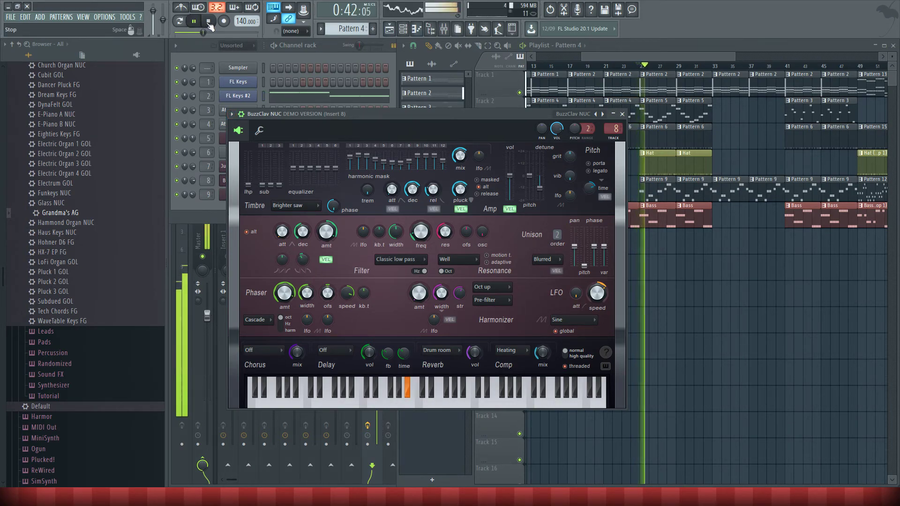
click(209, 21)
Load the Additive Wurly FG preset in Harmless, play the song briefly with it, and stop.
click(232, 114)
mouse_move(282, 141)
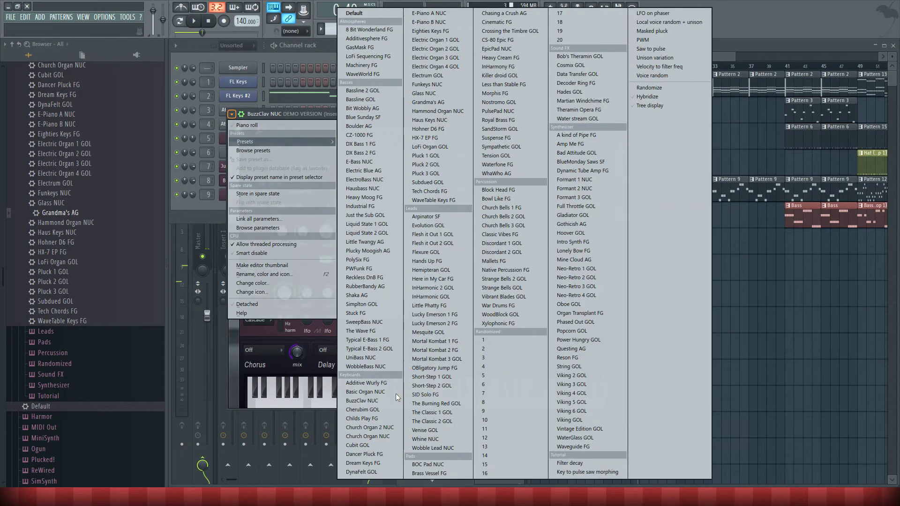
click(361, 383)
key(space)
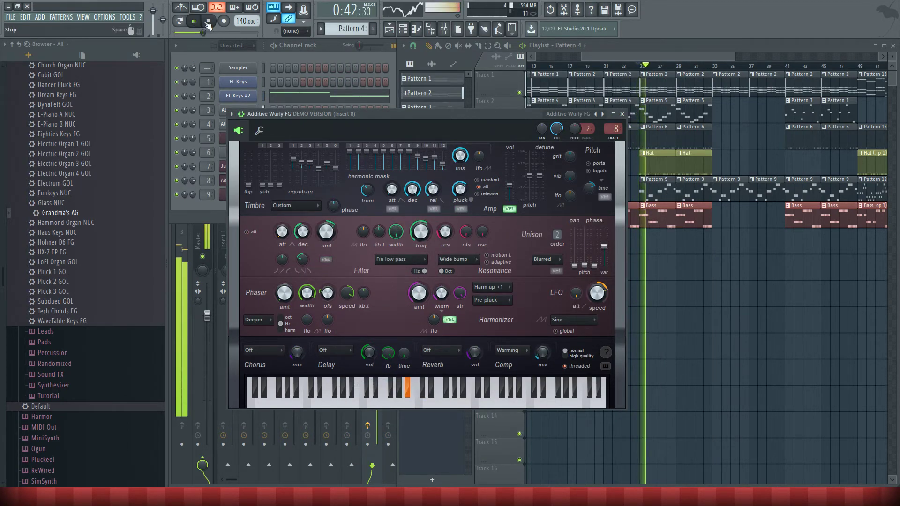
click(209, 21)
Bring the mixer to the front, play the song briefly to check the track levels, and select the Master track.
drag(450, 113, 627, 197)
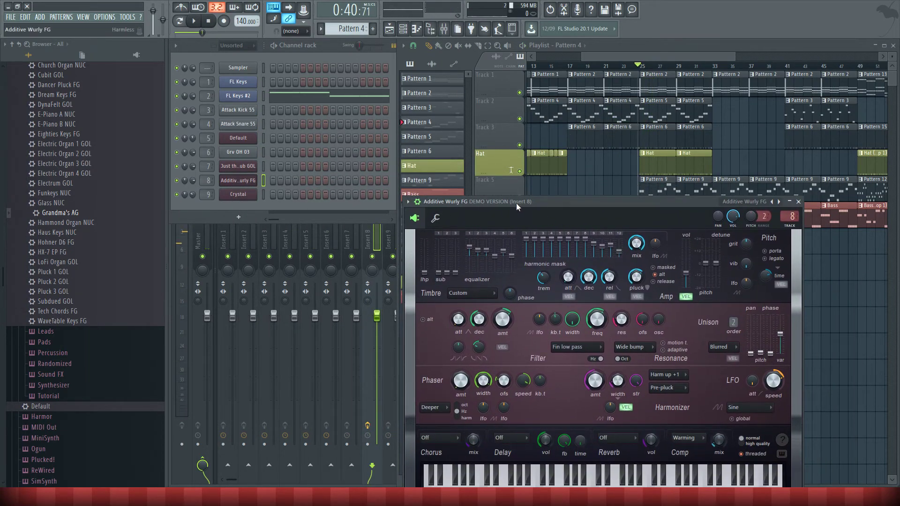
drag(517, 203, 478, 178)
click(227, 230)
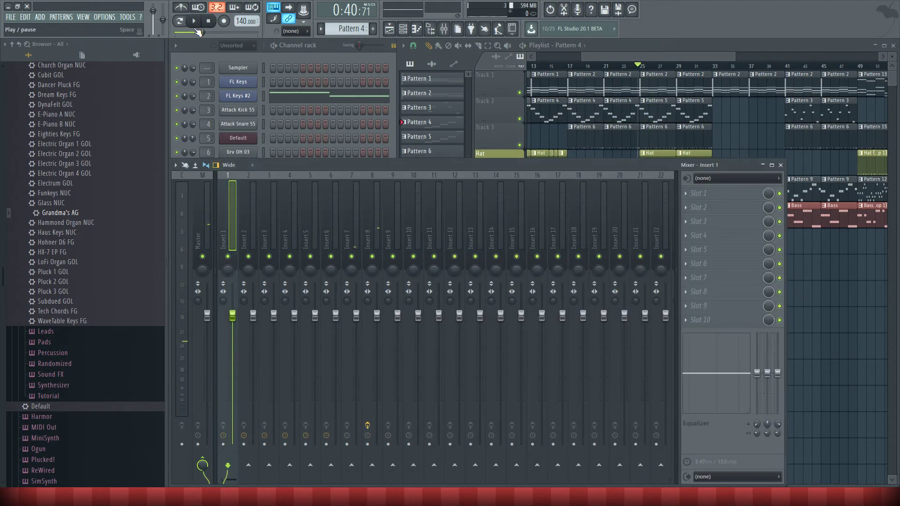
key(space)
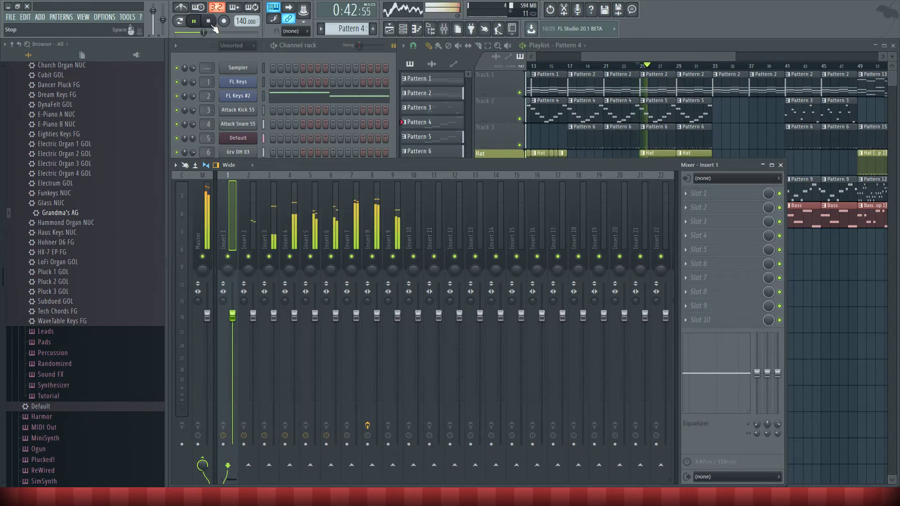
key(space)
click(207, 248)
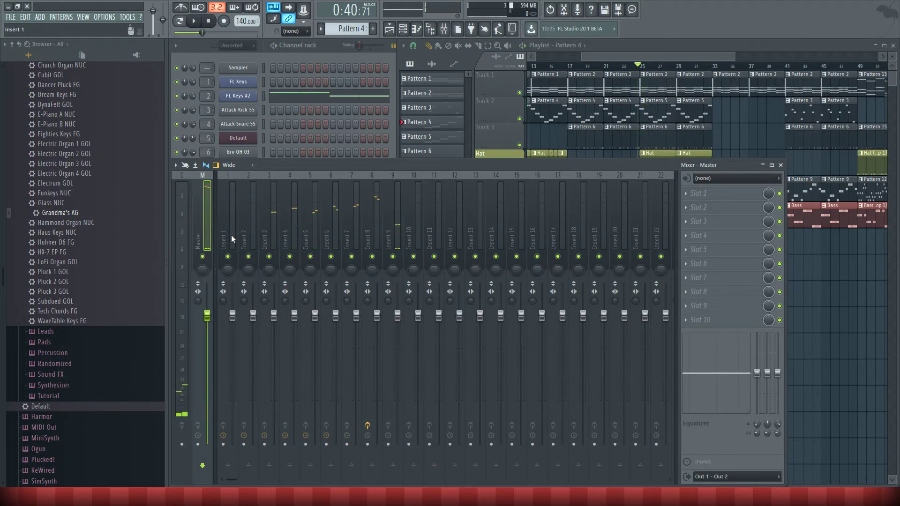
Lower the Insert 8 fader to about -3.1 dB (87%) while the song plays, select that track, and stop playback.
key(space)
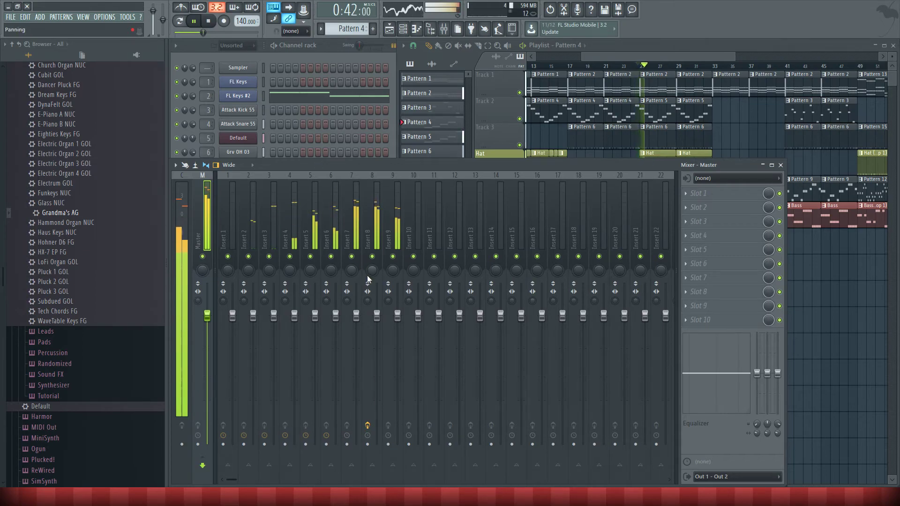
drag(381, 329, 382, 324)
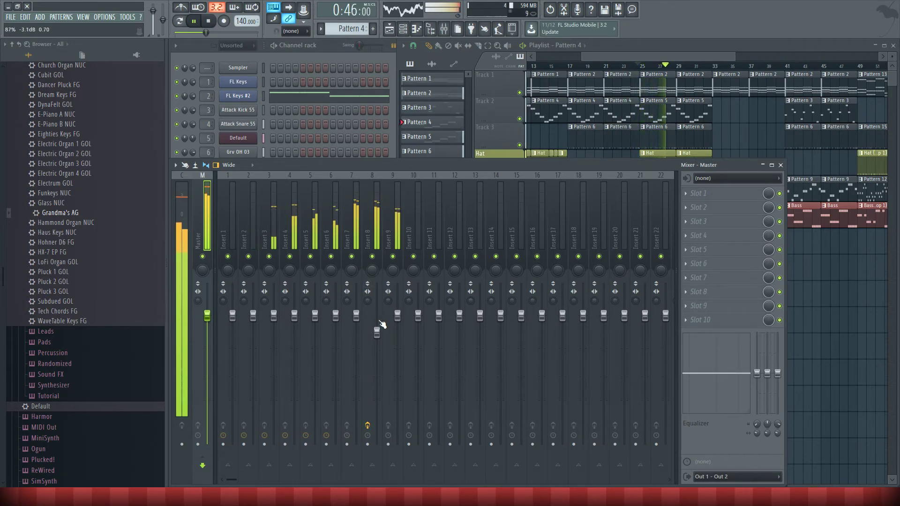
click(382, 324)
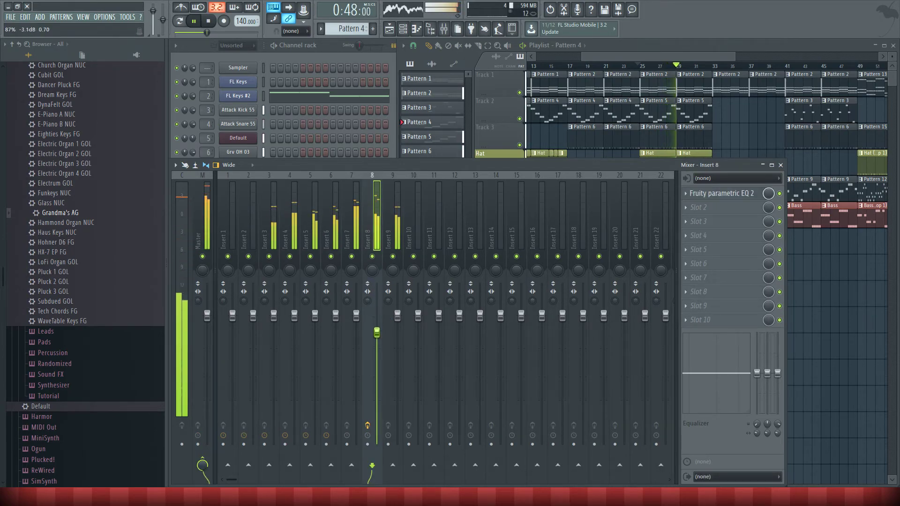
click(209, 22)
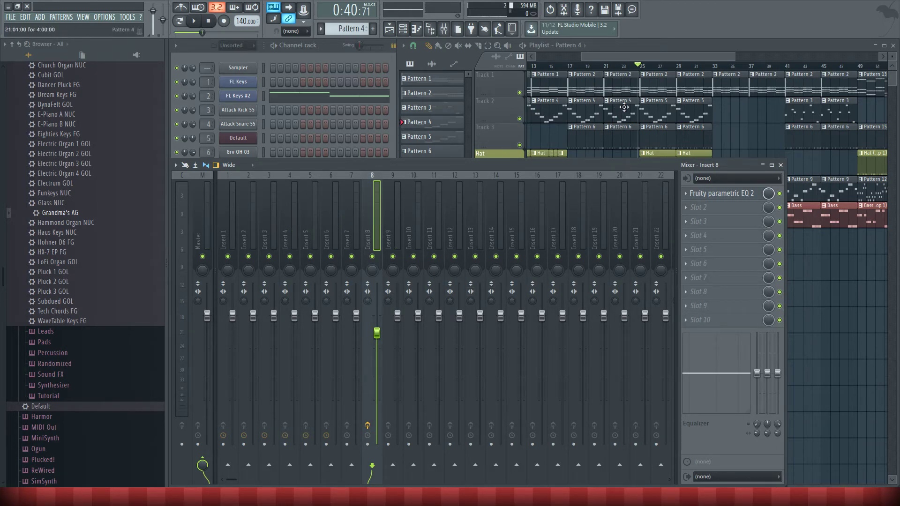
Bring the playlist forward and move the song position to just before bar 25.
click(643, 75)
click(642, 68)
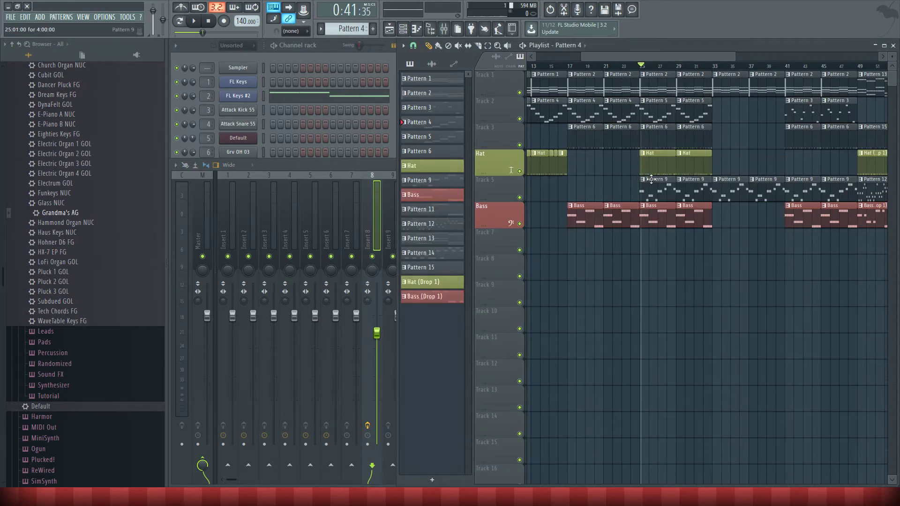
drag(642, 68, 644, 71)
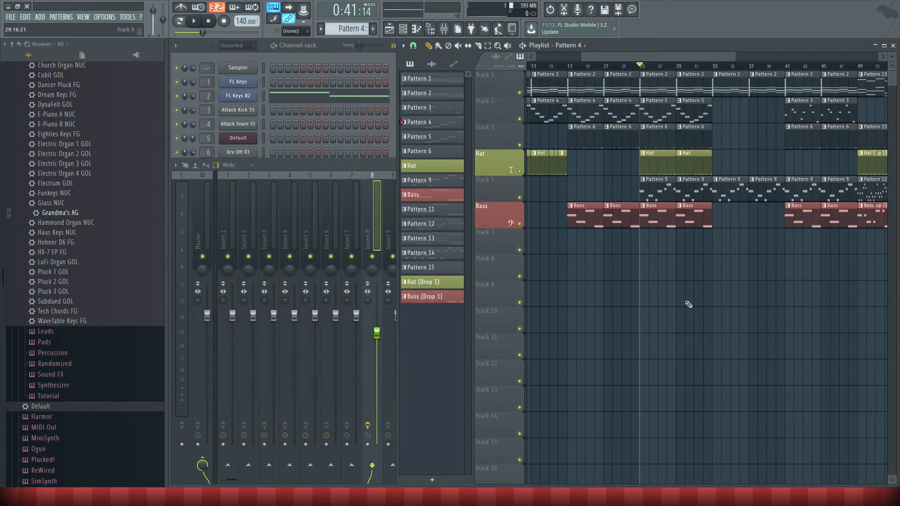
Open the Crystal channel's synth, audition notes across its keyboard, and close it.
click(261, 72)
click(247, 195)
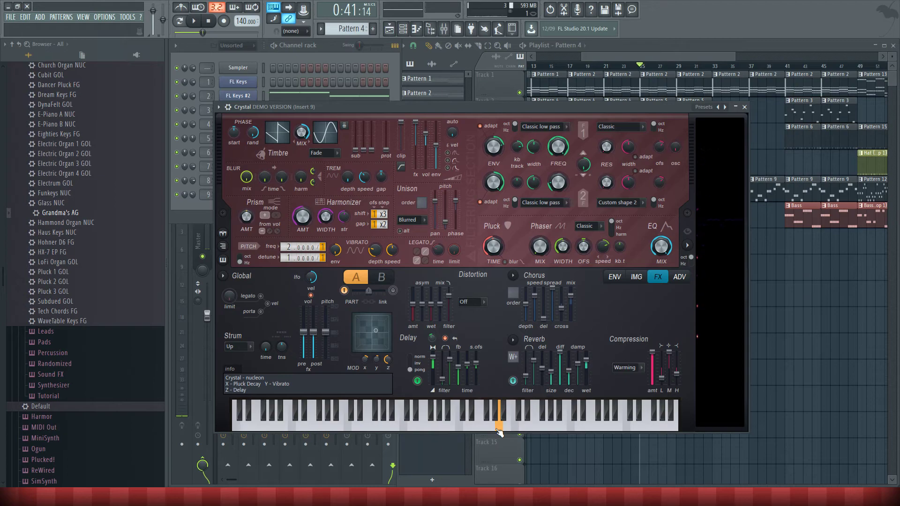
drag(357, 424, 676, 429)
drag(445, 417, 233, 429)
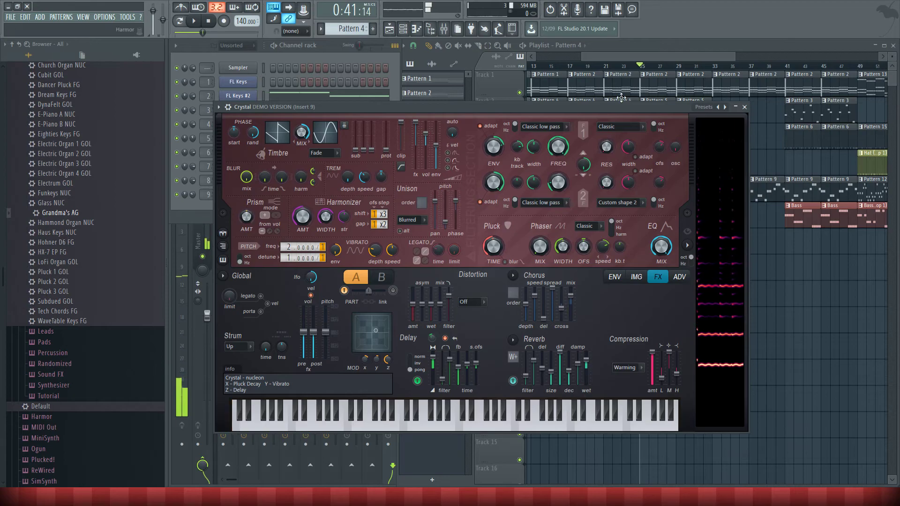
click(744, 108)
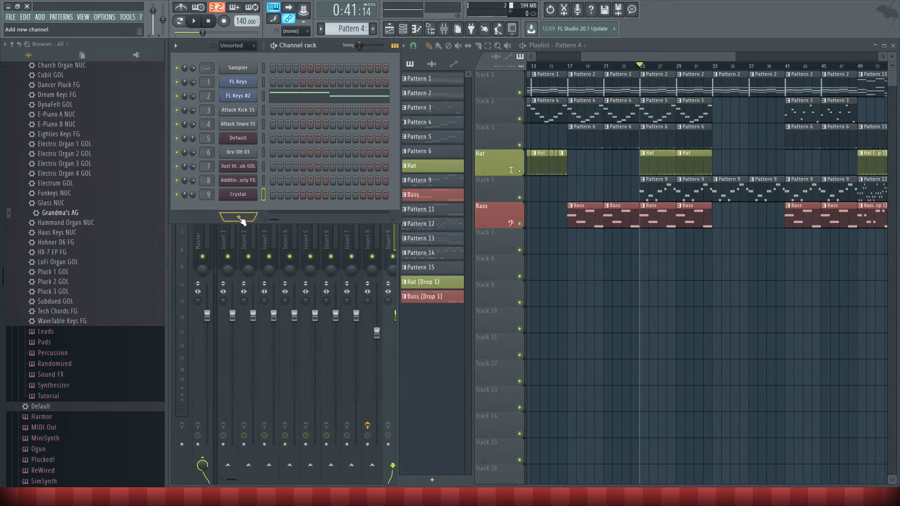
Check the Default channel's synth, close it, and play the song briefly from about bar 25.
click(240, 142)
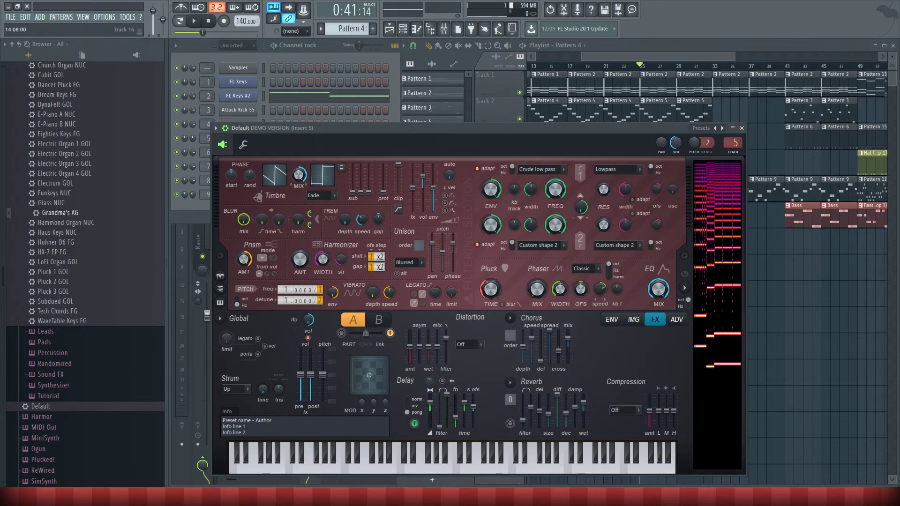
click(742, 128)
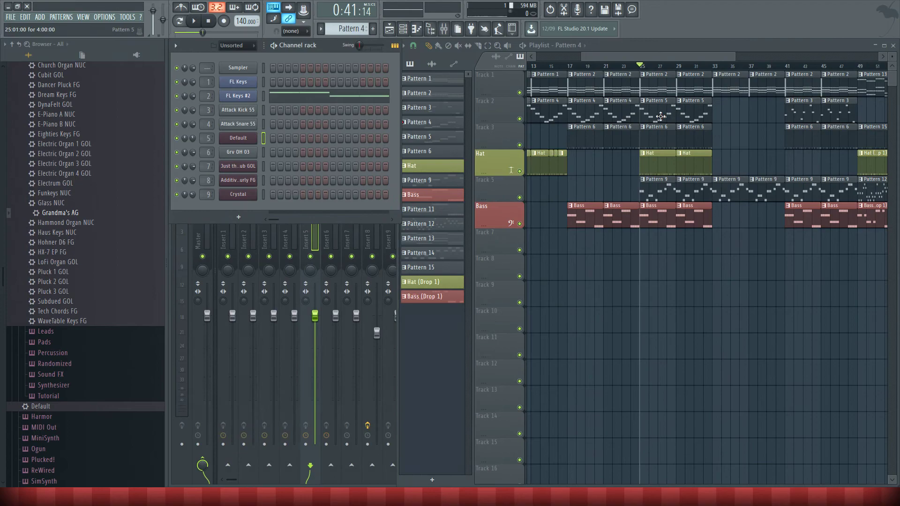
click(193, 20)
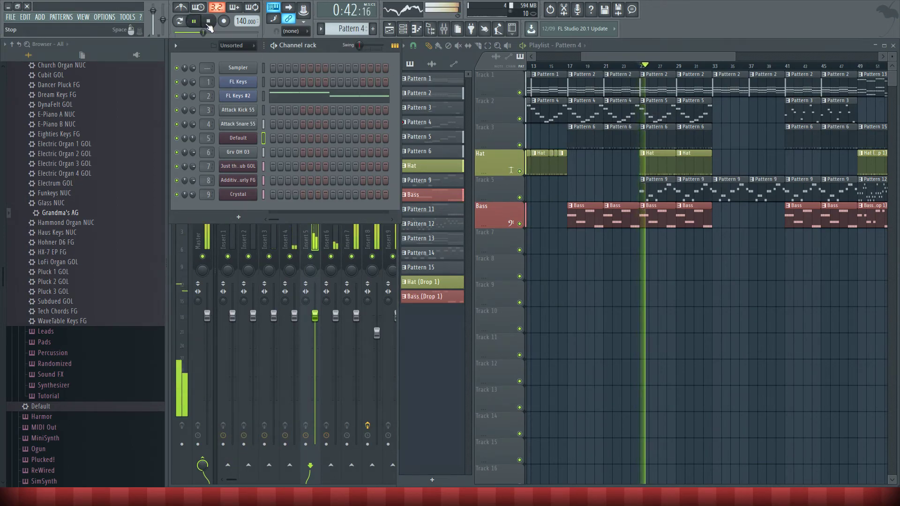
click(209, 22)
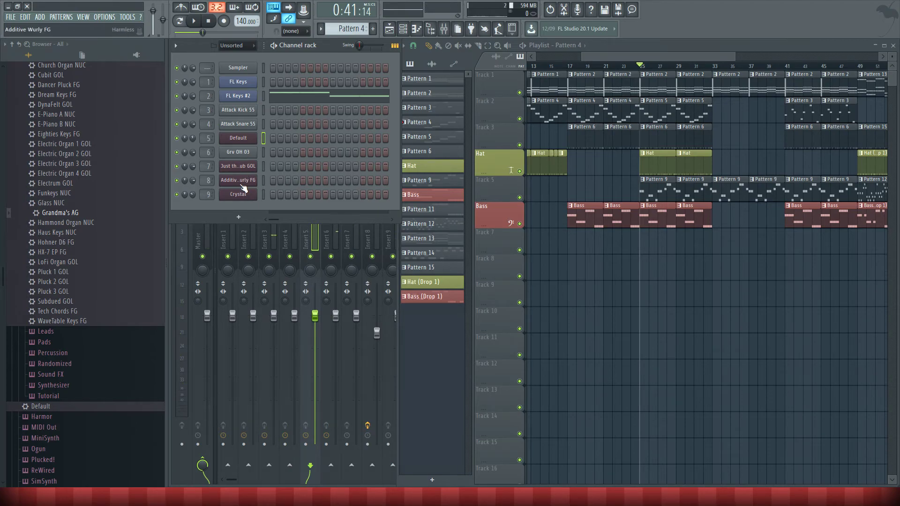
Reopen the Additive Wurly FG channel's Harmless window and load the Pluck 3 GOL preset to audition it.
click(246, 178)
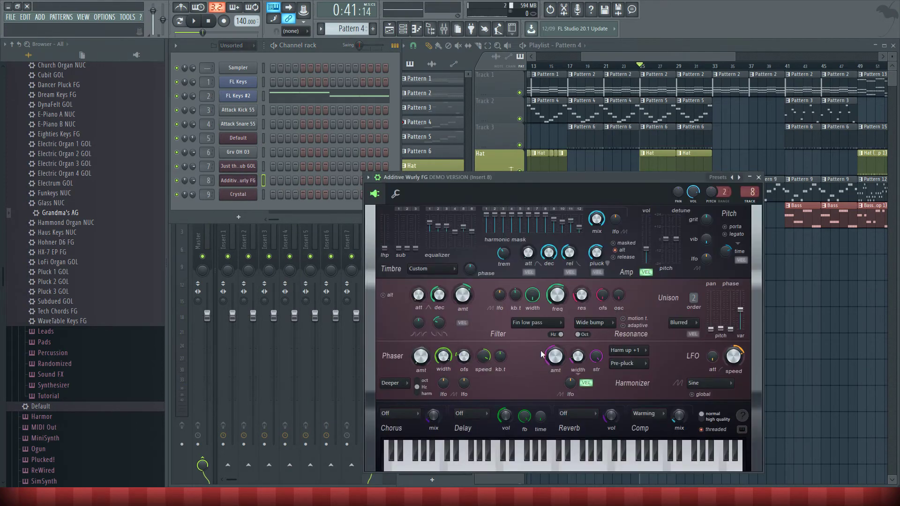
drag(530, 183, 410, 117)
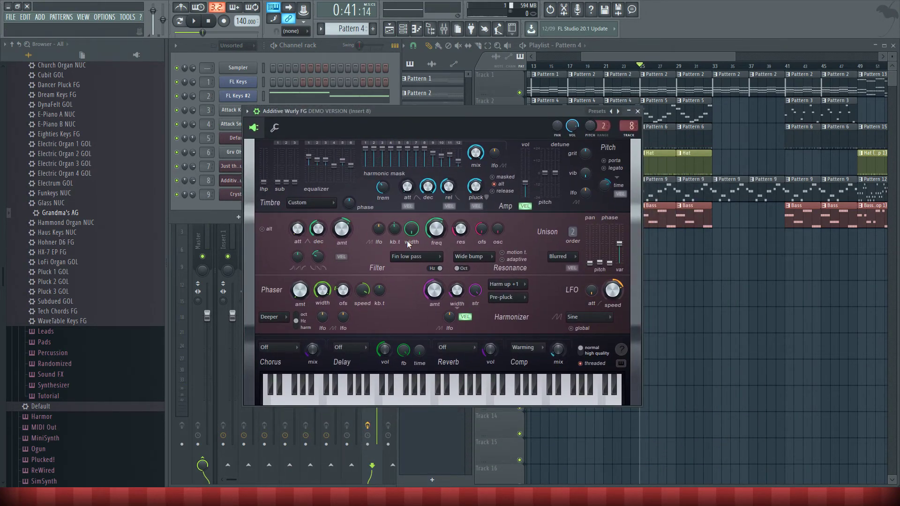
click(247, 111)
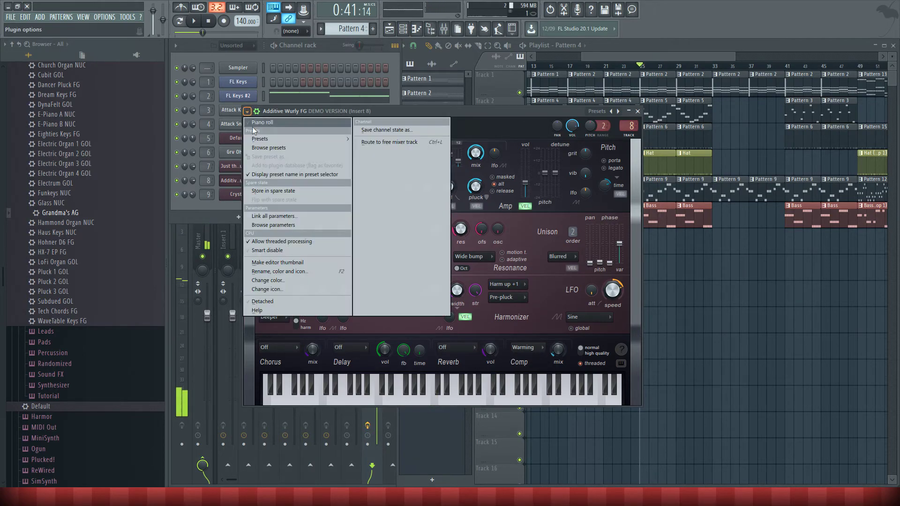
mouse_move(281, 139)
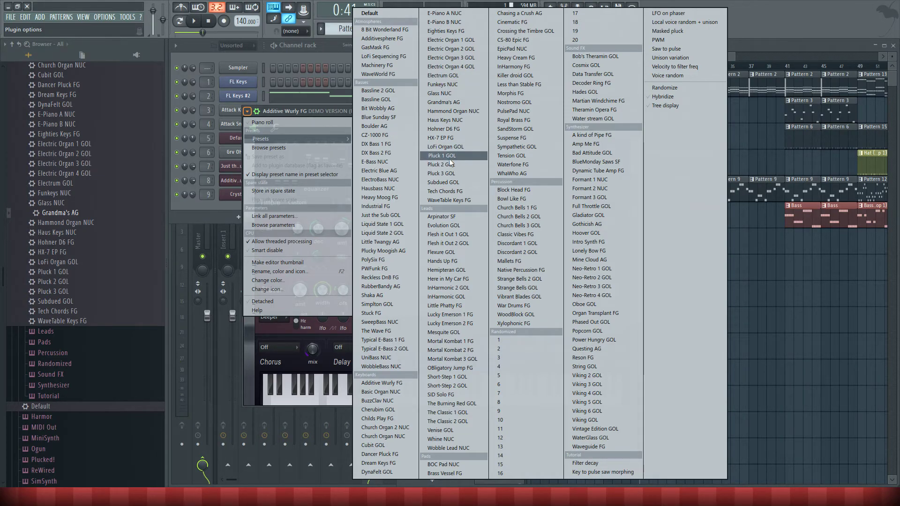
click(449, 173)
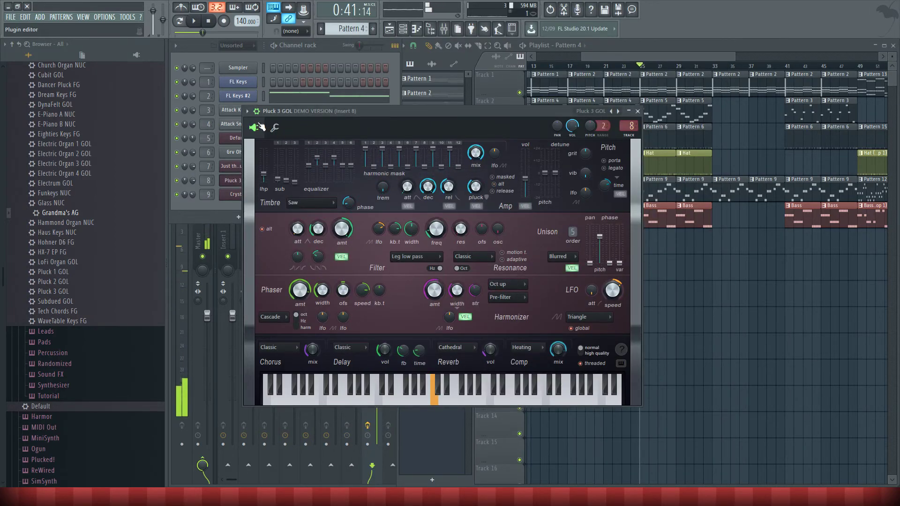
Load the Arpinator SF lead preset in Harmless and audition it.
click(248, 113)
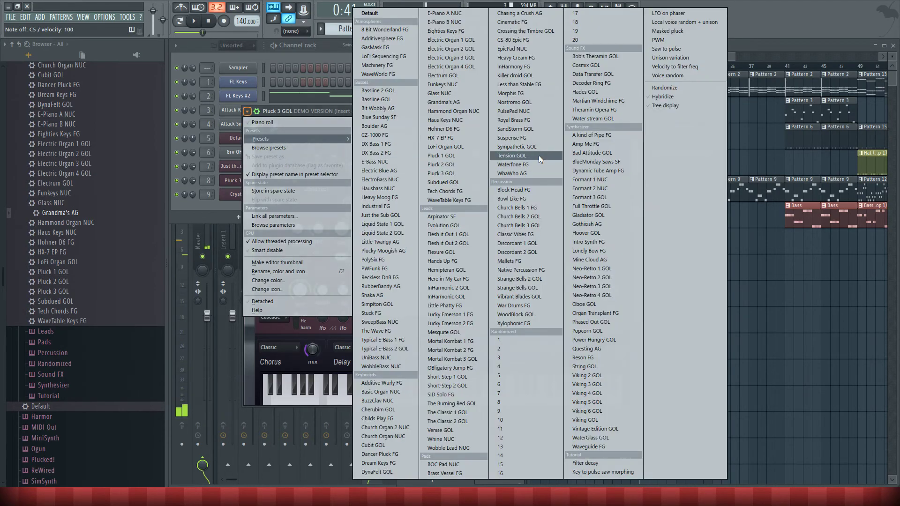
click(445, 217)
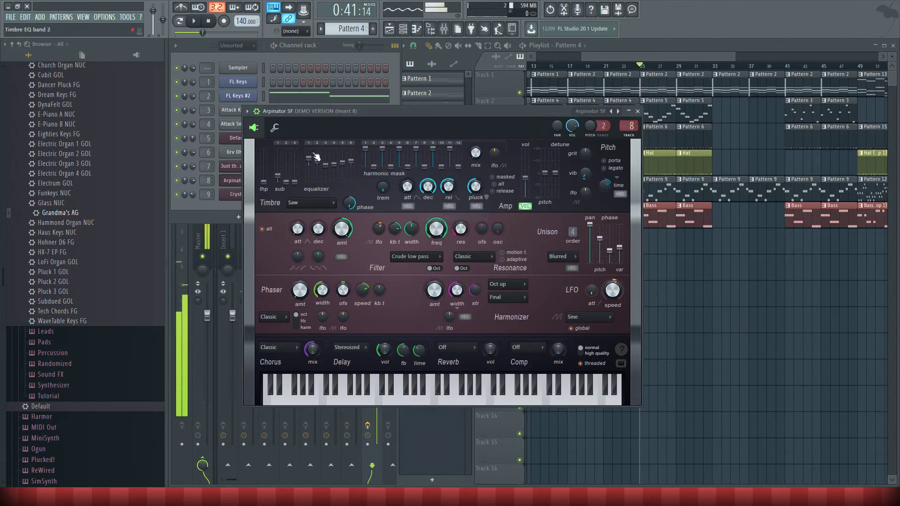
Load The Classic 1 GOL and Little Phatty FG lead presets in Harmless and audition each one.
click(247, 113)
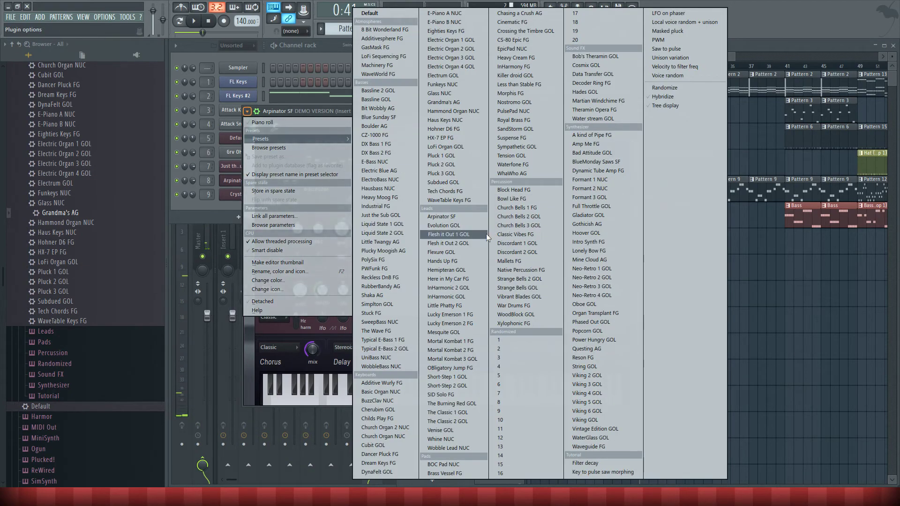
click(455, 412)
click(256, 113)
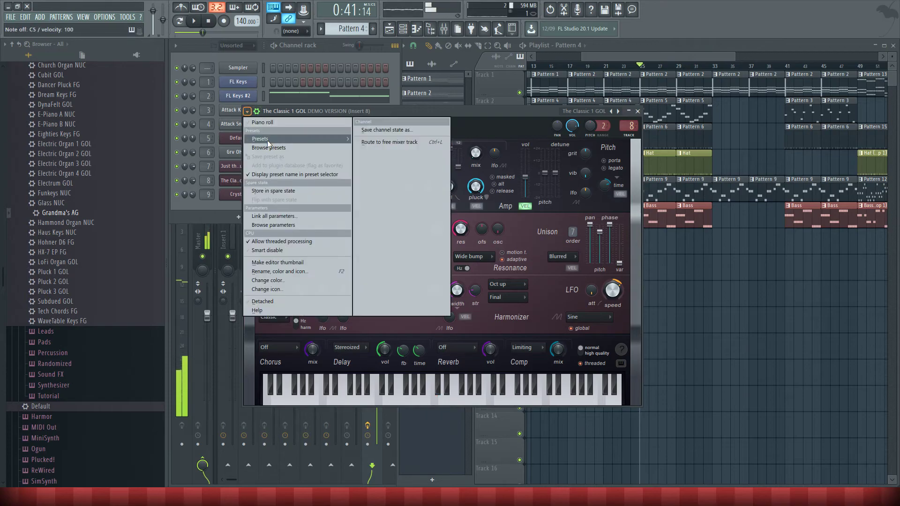
click(445, 299)
Load the Mortal Kombat 1 FG and Mortal Kombat 2 FG lead presets in Harmless and audition each one.
click(255, 113)
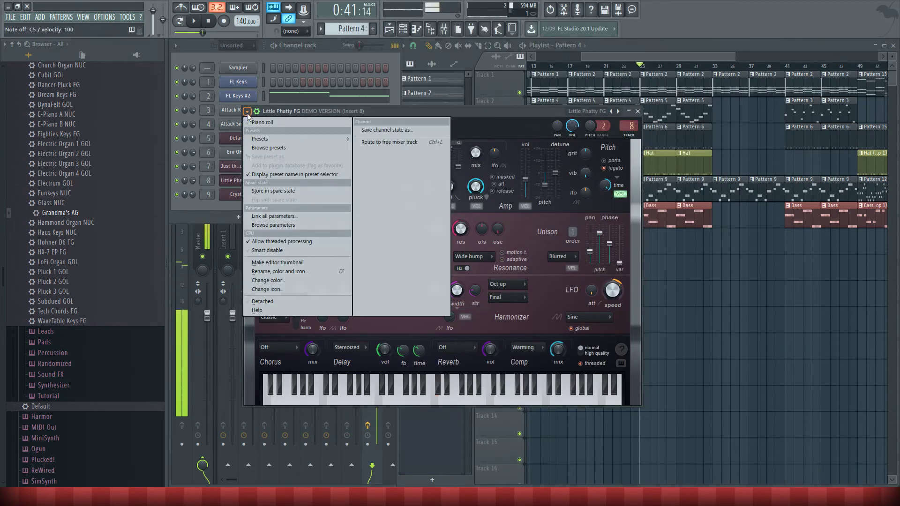
mouse_move(281, 139)
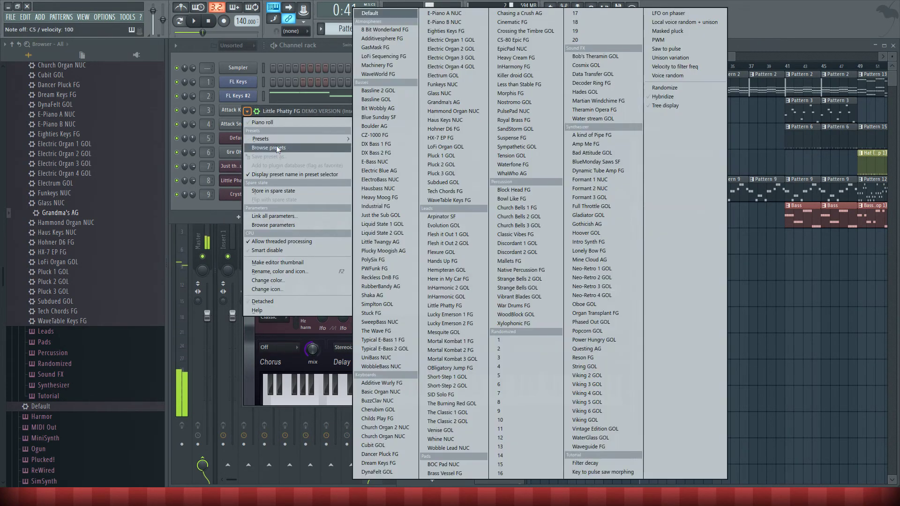
click(452, 341)
click(247, 112)
mouse_move(271, 139)
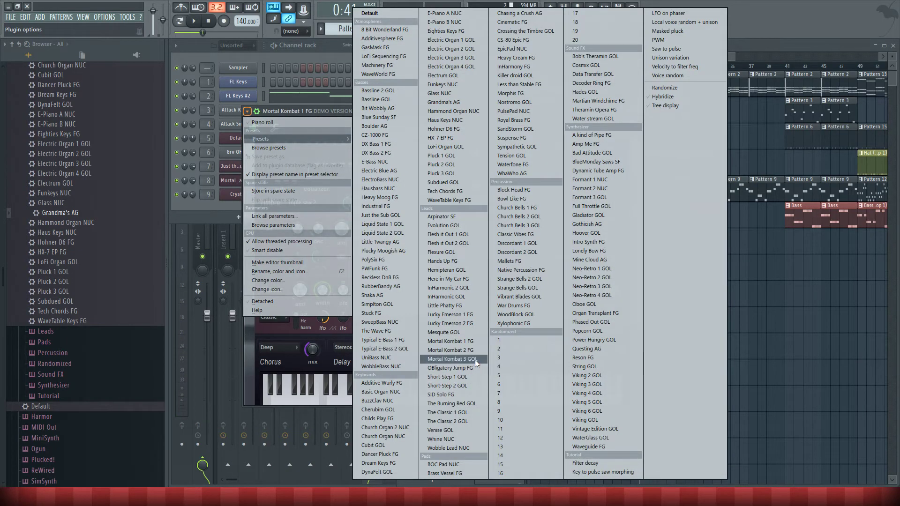
click(477, 351)
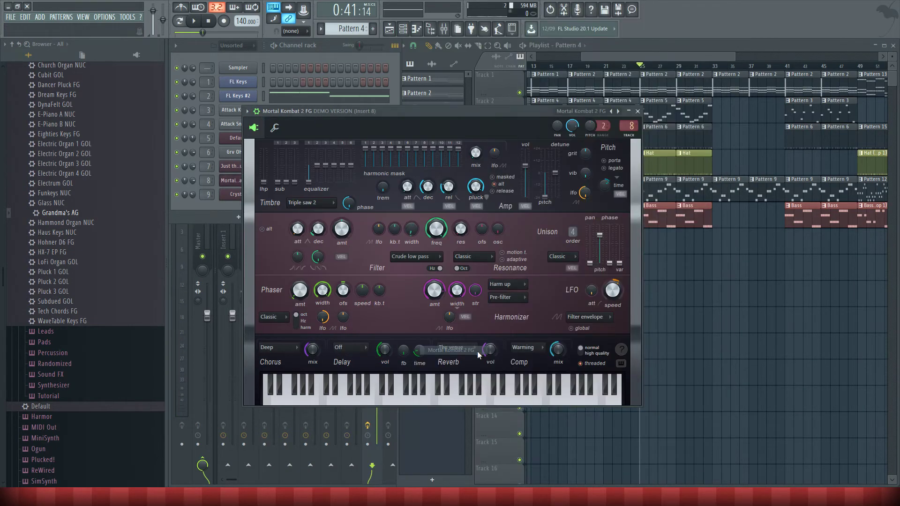
Reopen channel 8's Harmless window, load the Mortal Kombat 3 GOL preset, and audition a few notes.
click(231, 109)
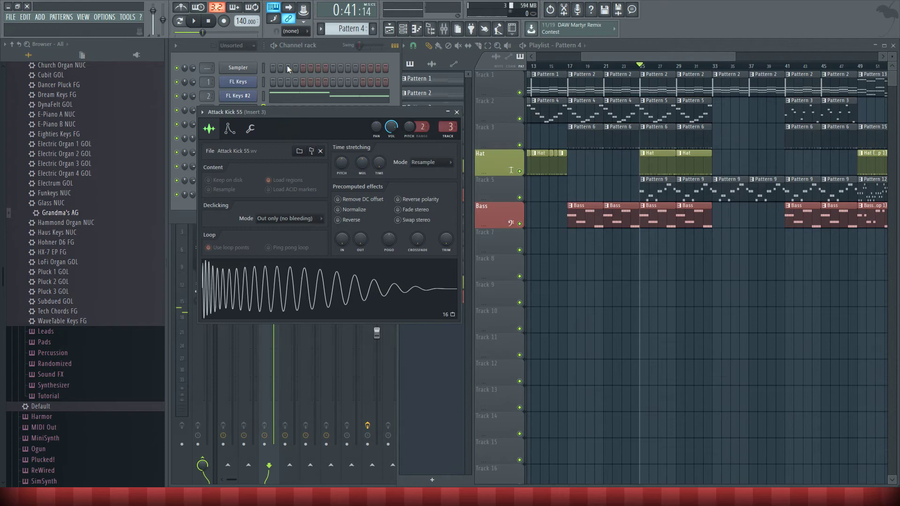
click(457, 112)
click(250, 179)
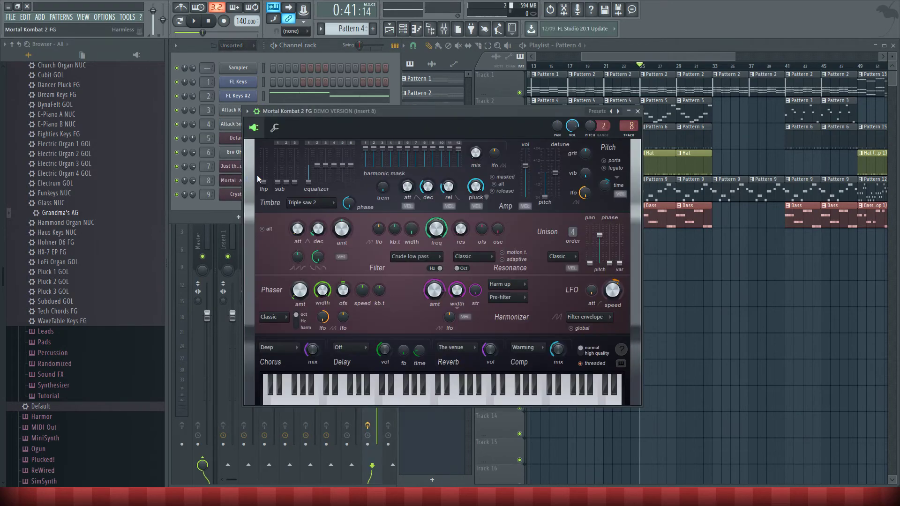
click(247, 111)
mouse_move(260, 139)
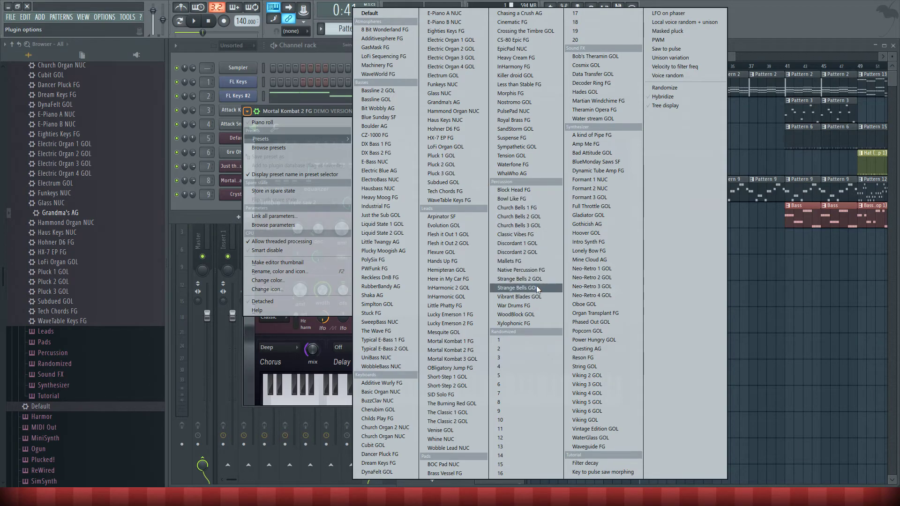
click(459, 359)
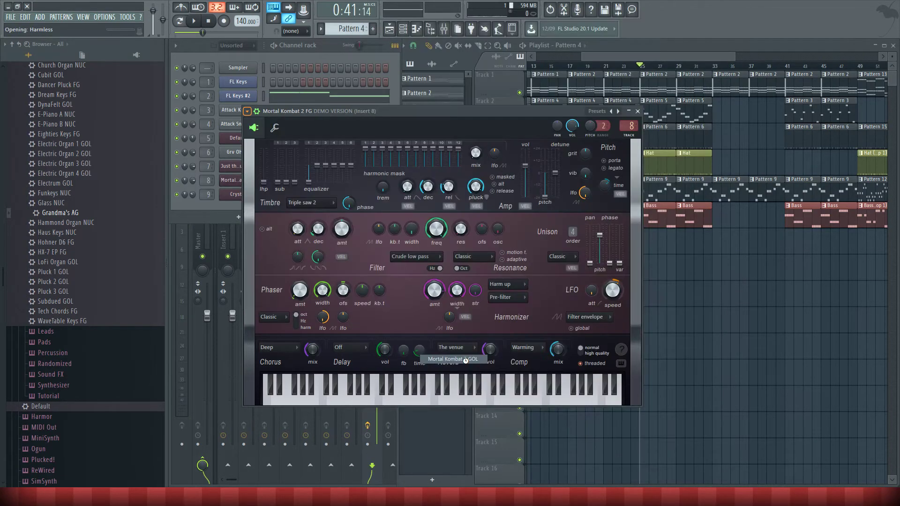
key(b)
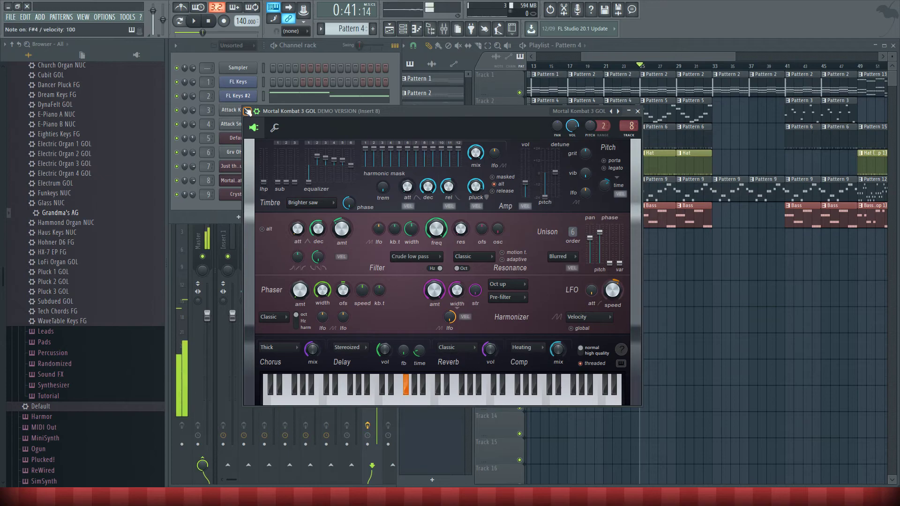
key(c)
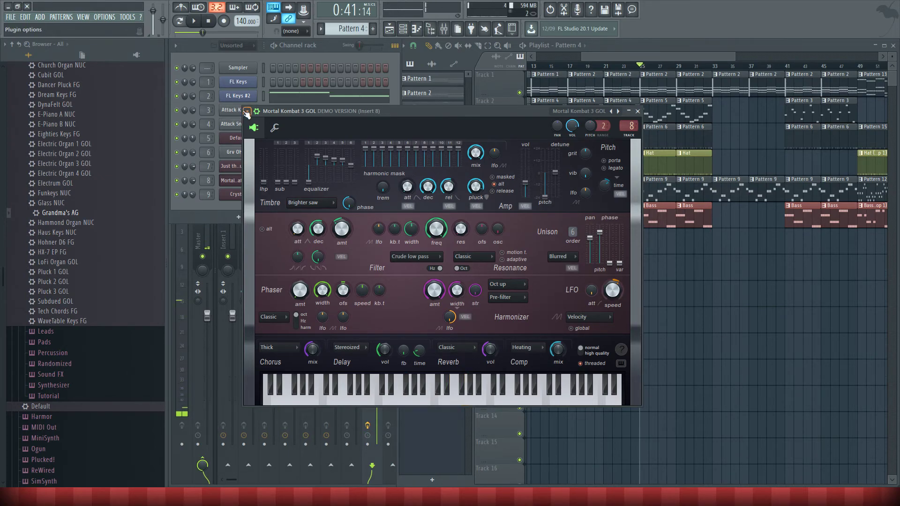
Move the Harmless window down out of the way and toggle Insert 8's Fruity parametric EQ 2 to compare the sound.
drag(353, 112, 459, 275)
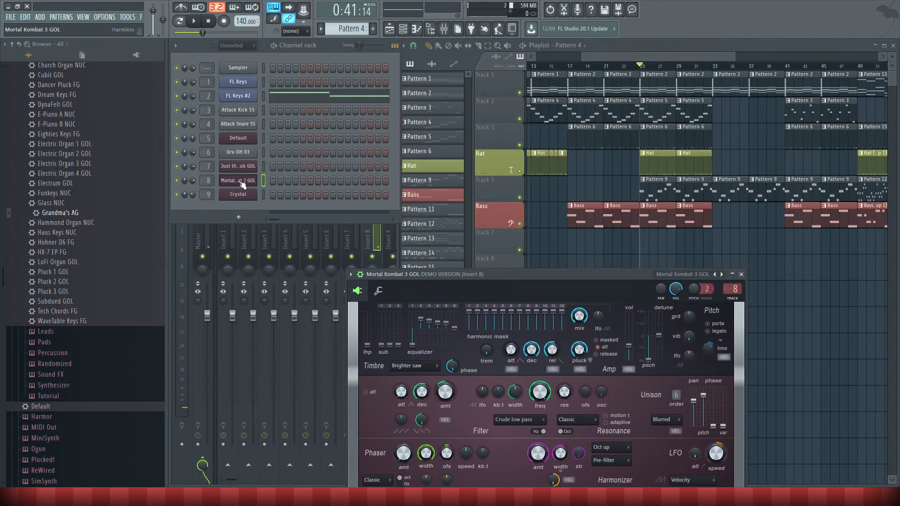
click(389, 237)
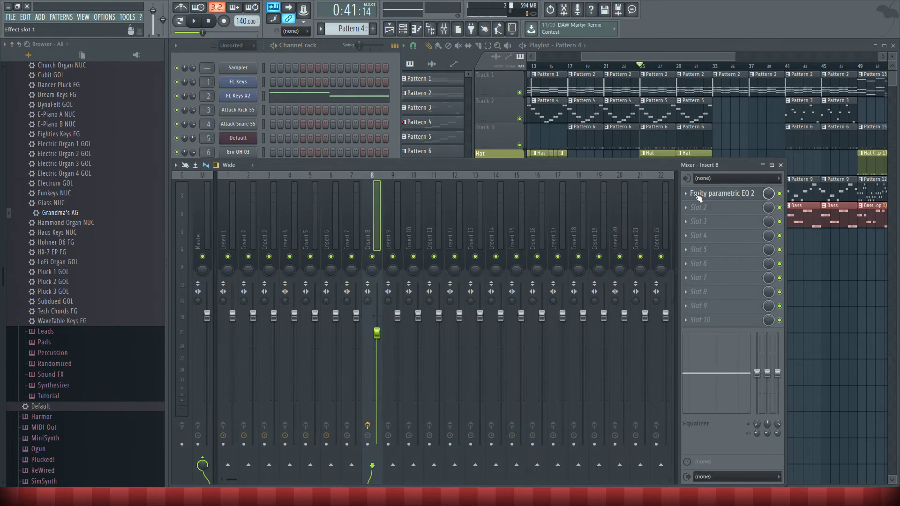
click(779, 194)
click(780, 194)
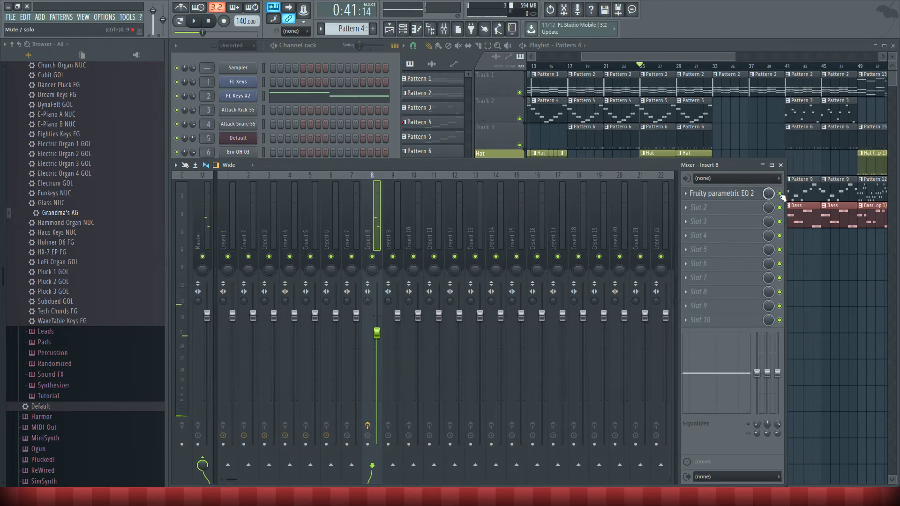
Inspect the synths on the Default and Crystal channels and close their windows.
click(237, 139)
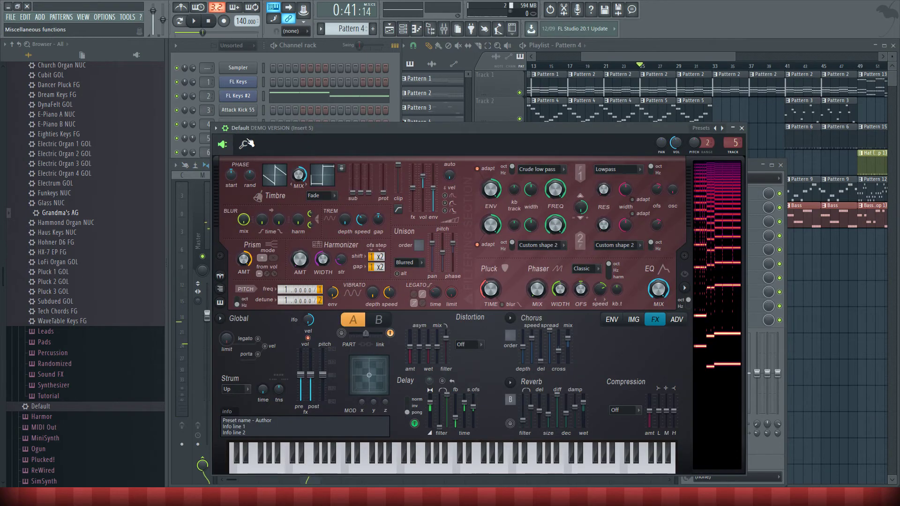
double_click(734, 143)
click(384, 54)
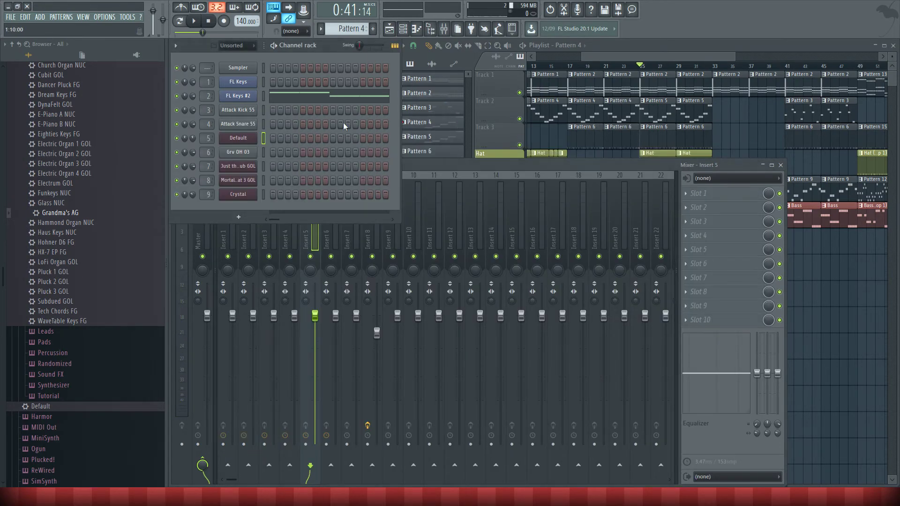
click(239, 194)
click(745, 108)
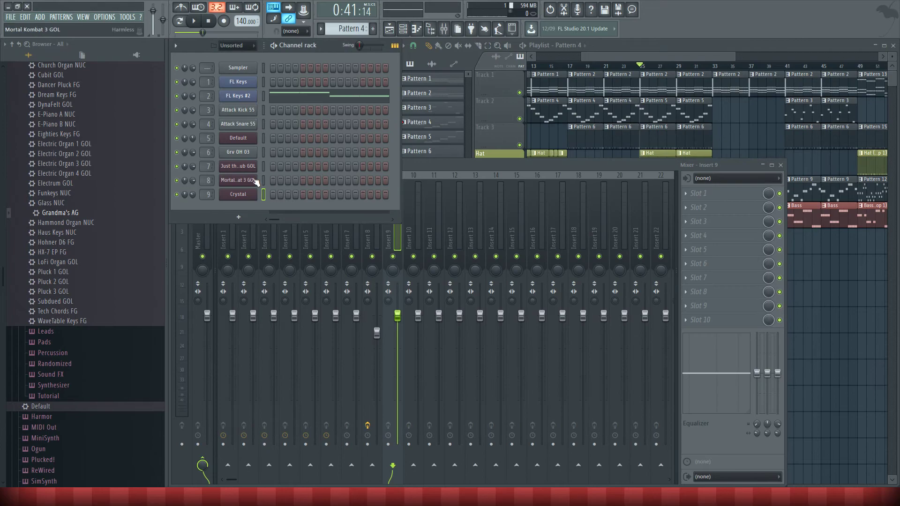
Check the Mortal Kombat 3 GOL channel's synth and compare it with Crystal and Default, closing both of those windows.
click(244, 180)
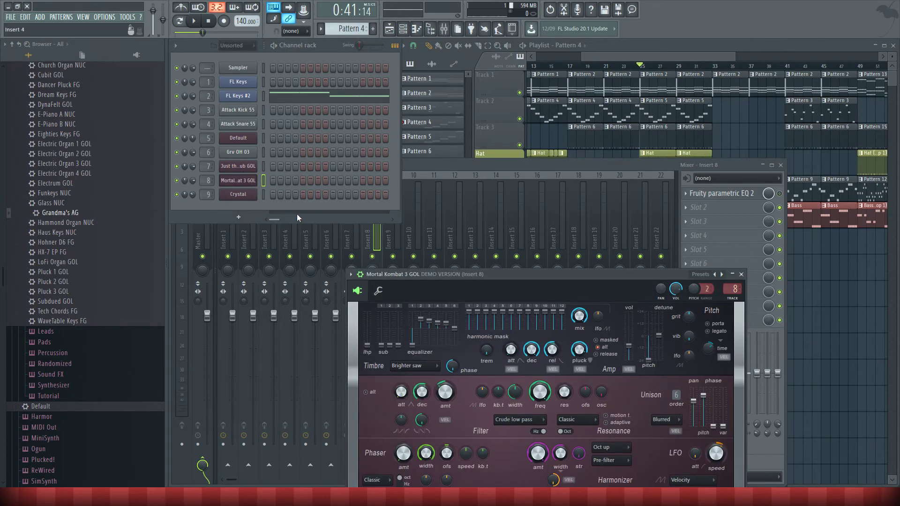
click(238, 194)
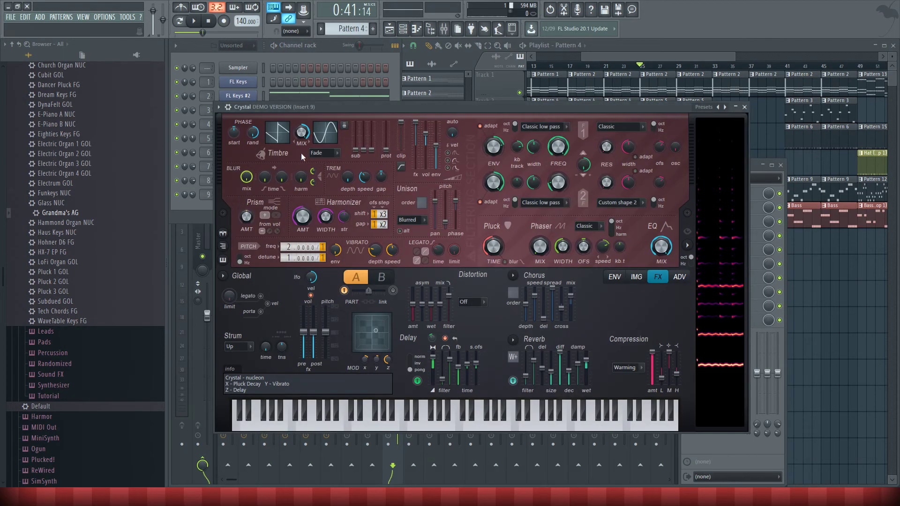
click(744, 107)
click(245, 140)
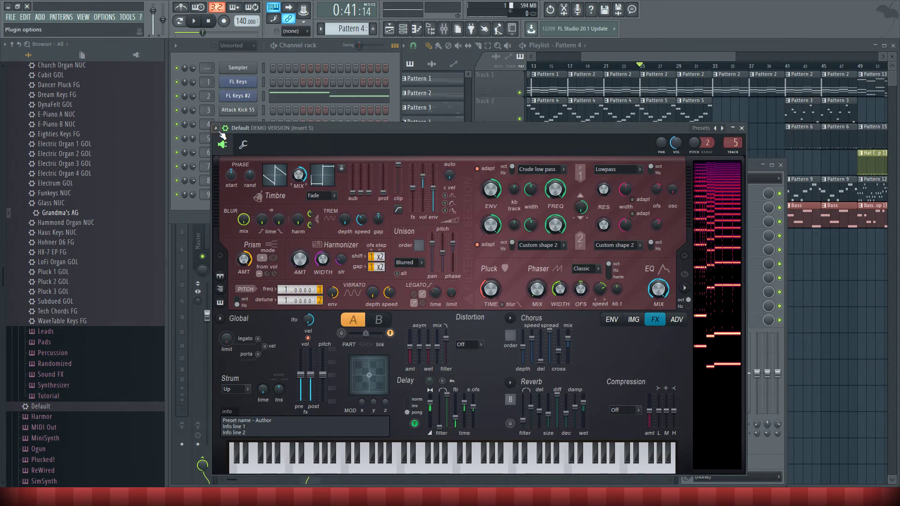
click(216, 128)
click(741, 128)
click(742, 128)
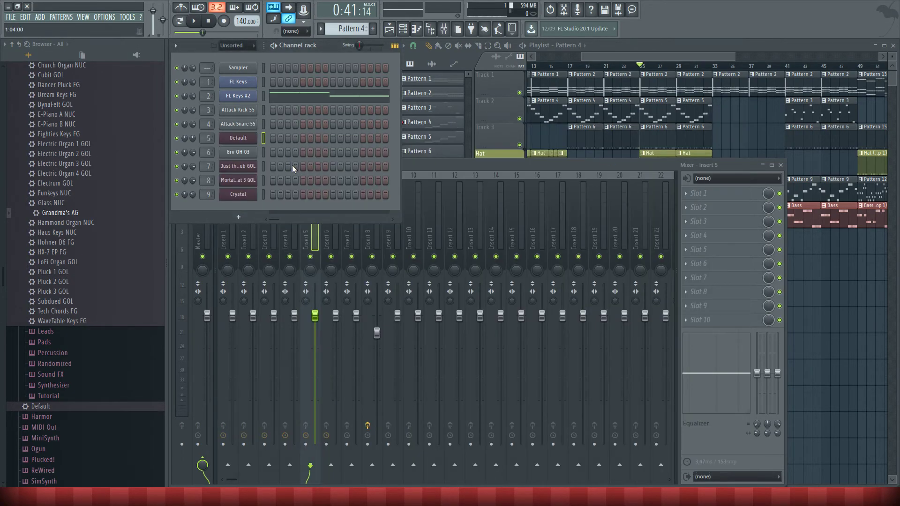
Check the Just the Sub GOL channel's synth, return to Mortal Kombat 3 GOL, audition it, and bring its whole window into view.
click(243, 170)
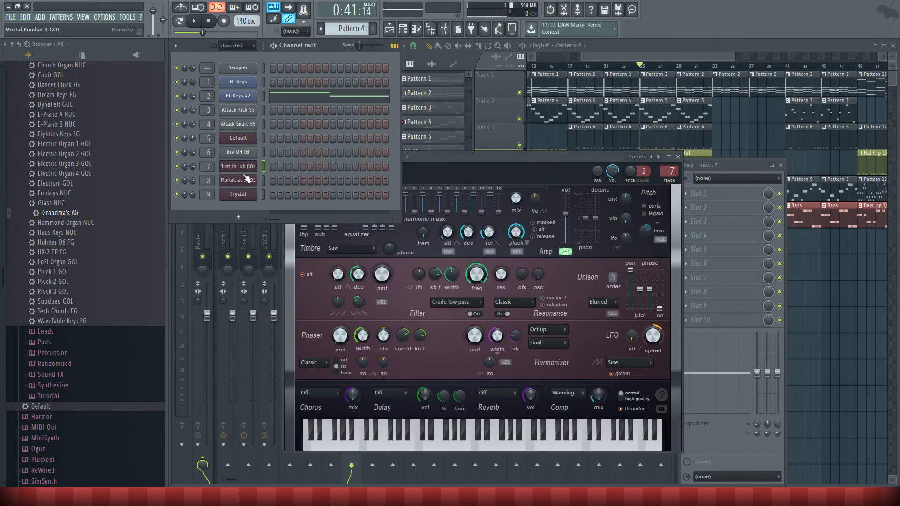
click(245, 174)
click(249, 172)
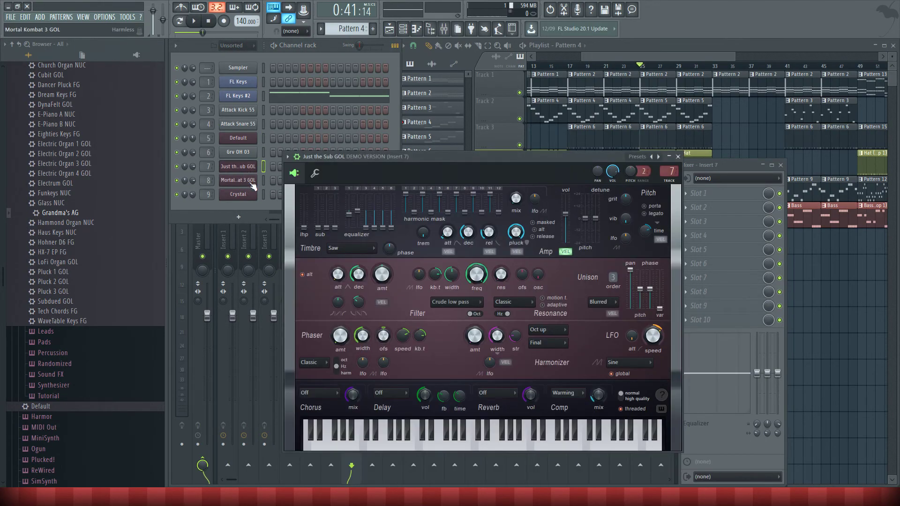
click(431, 437)
key(Down)
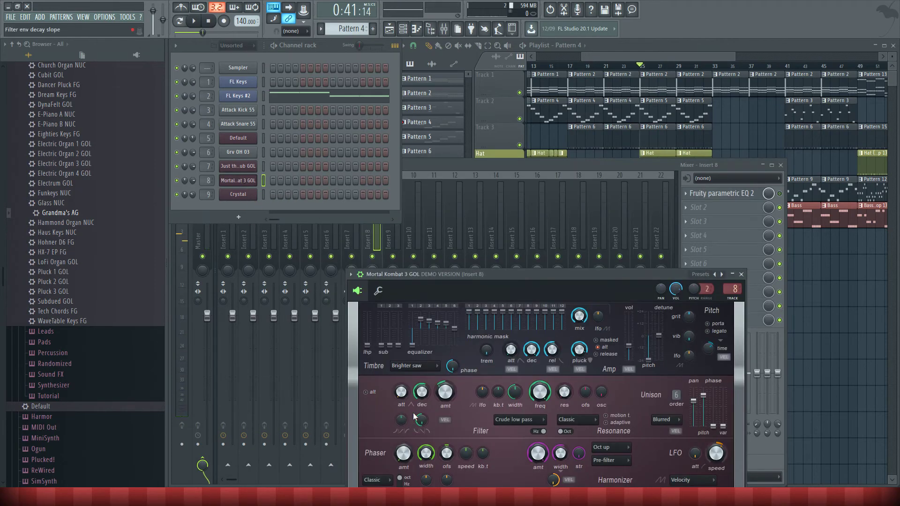
drag(533, 276, 473, 148)
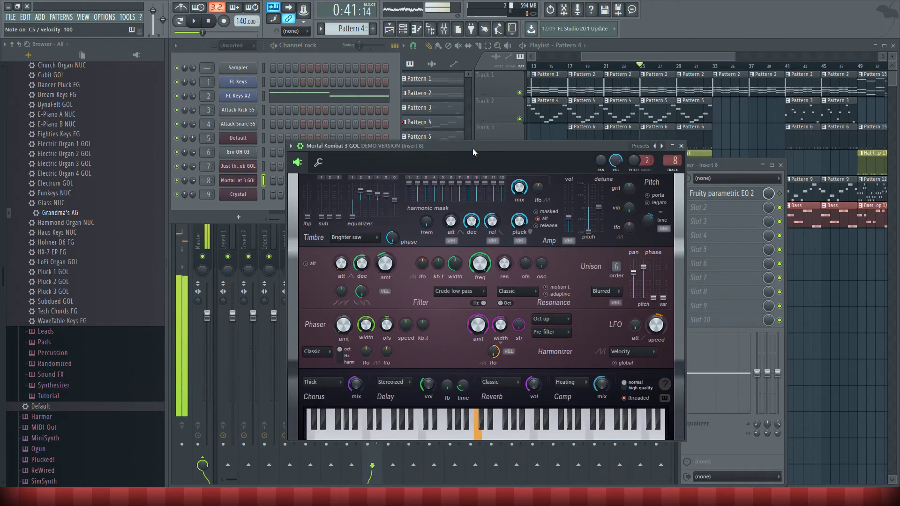
Load the Childs Play FG and Basic Organ NUC keyboard presets in channel 8's Harmless and audition each one.
click(290, 146)
mouse_move(301, 172)
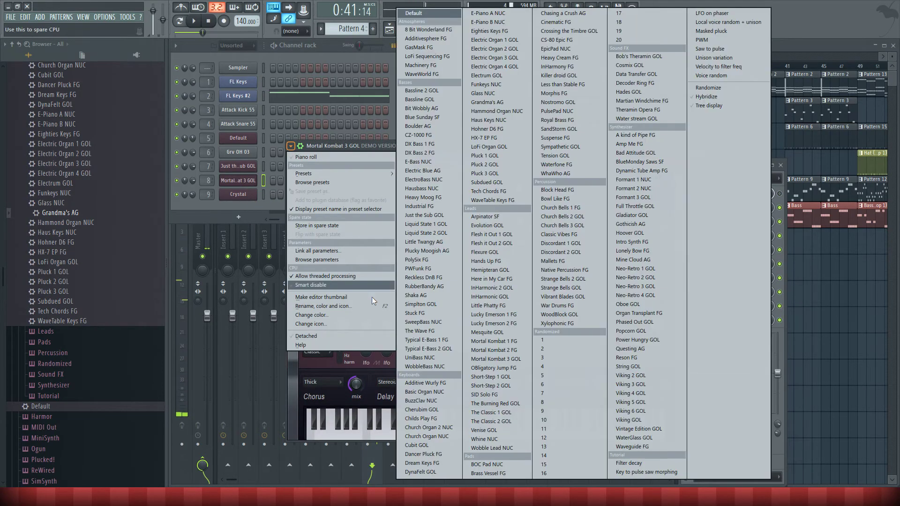
click(443, 418)
click(291, 146)
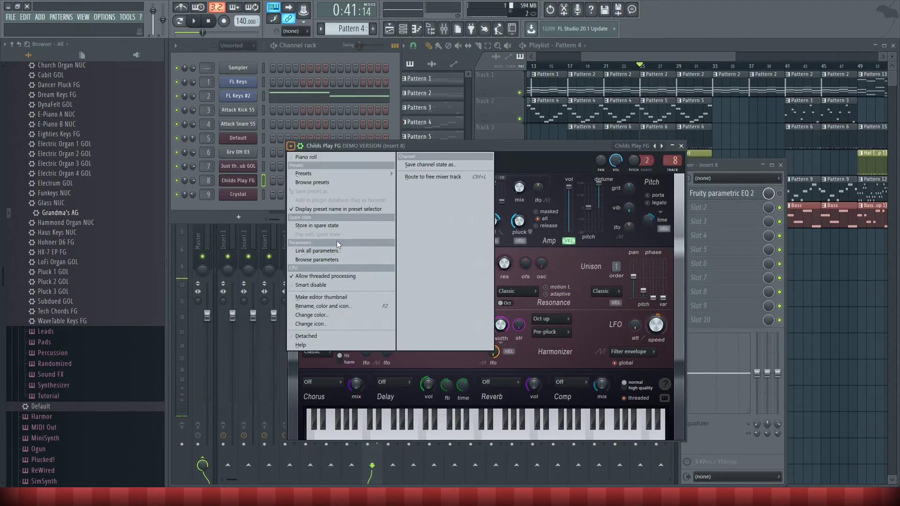
mouse_move(310, 174)
click(440, 400)
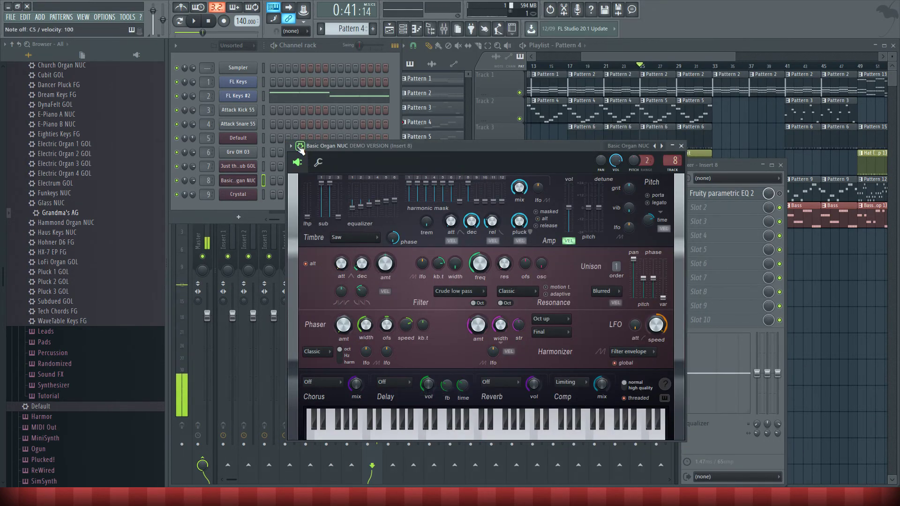
Play the song briefly from about bar 25 to hear Basic Organ NUC in context, and stop playback.
click(699, 138)
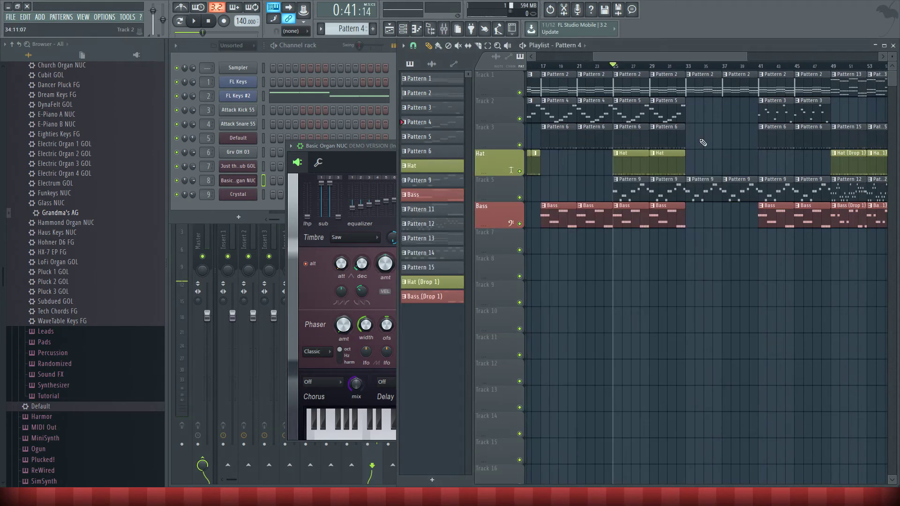
click(194, 20)
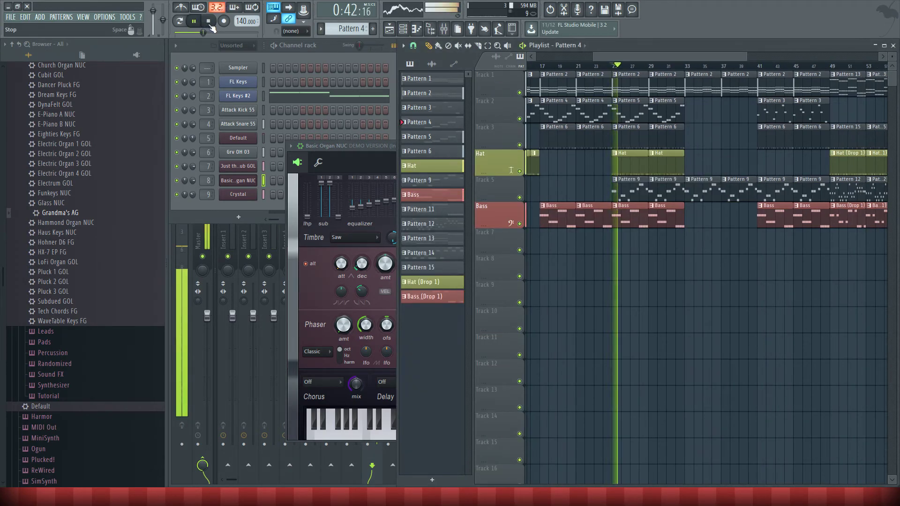
click(209, 22)
Load the Eighties Keys FG and Electric Organ 3 GOL keyboard presets in channel 8's Harmless and audition each one.
click(291, 146)
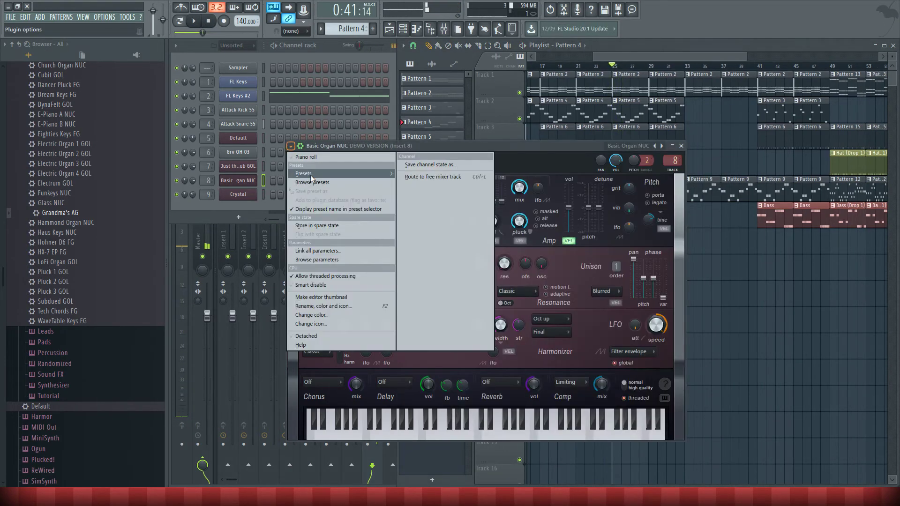
click(309, 175)
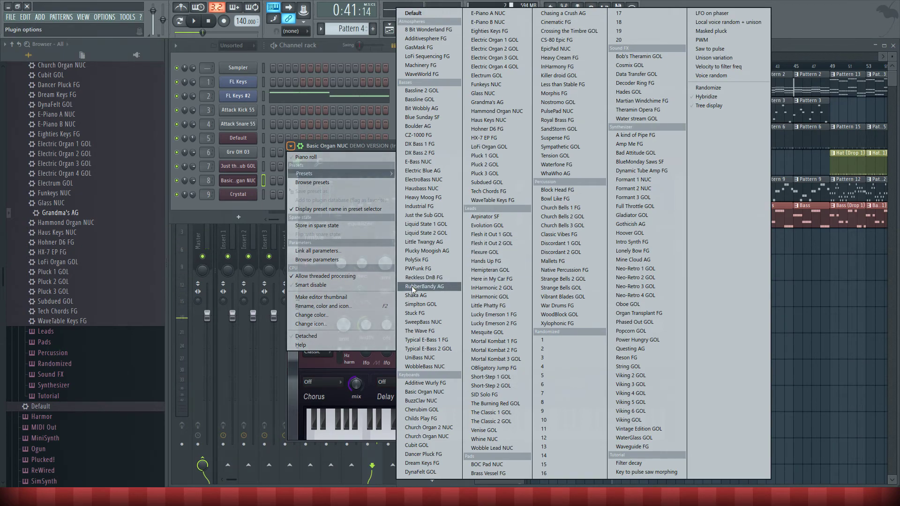
click(489, 31)
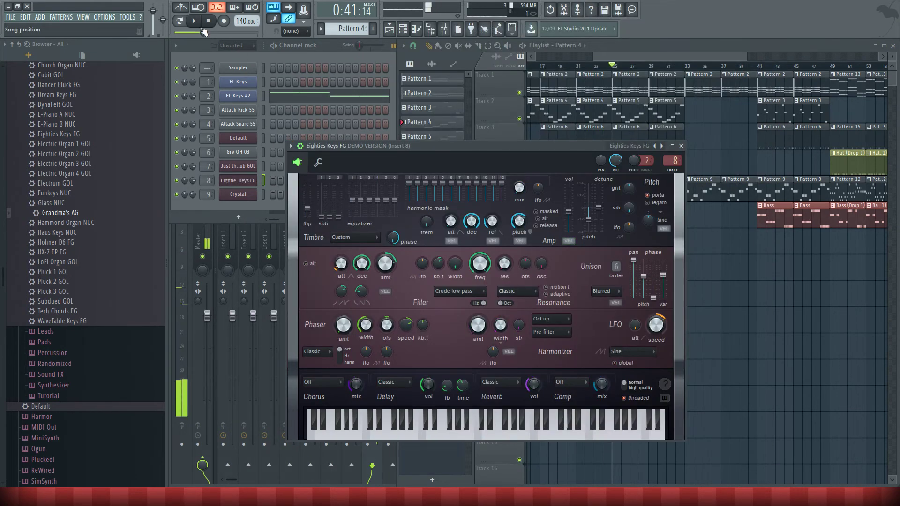
click(291, 146)
mouse_move(302, 174)
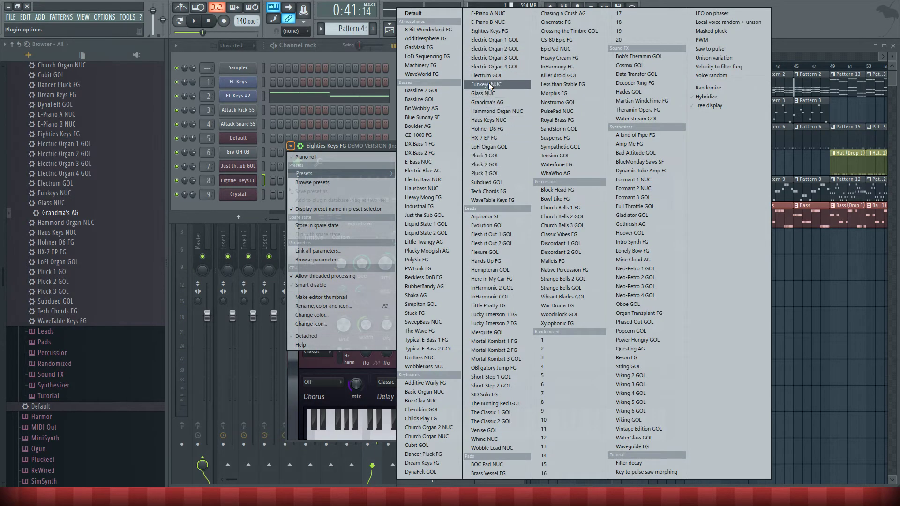
click(495, 57)
Try the Evolution GOL and The Classic 1 GOL lead presets on channel 8's Harmless, auditioning each one.
click(290, 146)
mouse_move(319, 170)
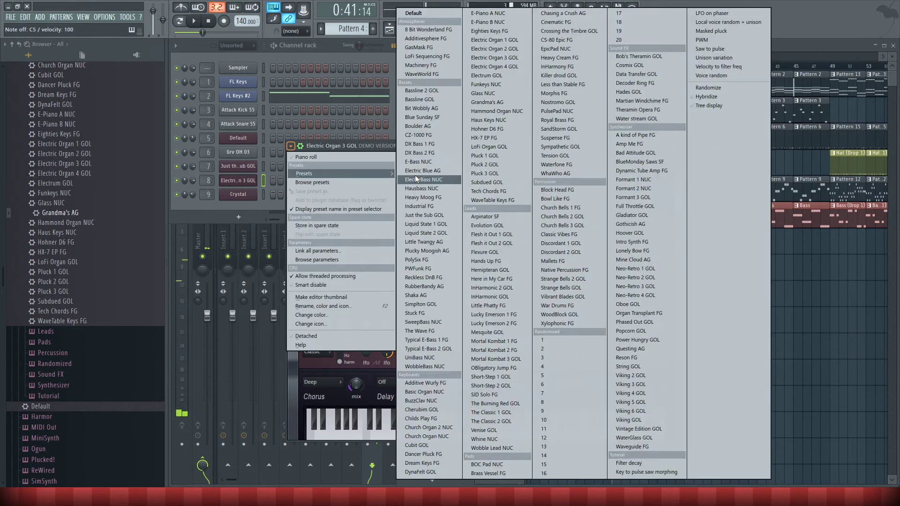
click(527, 225)
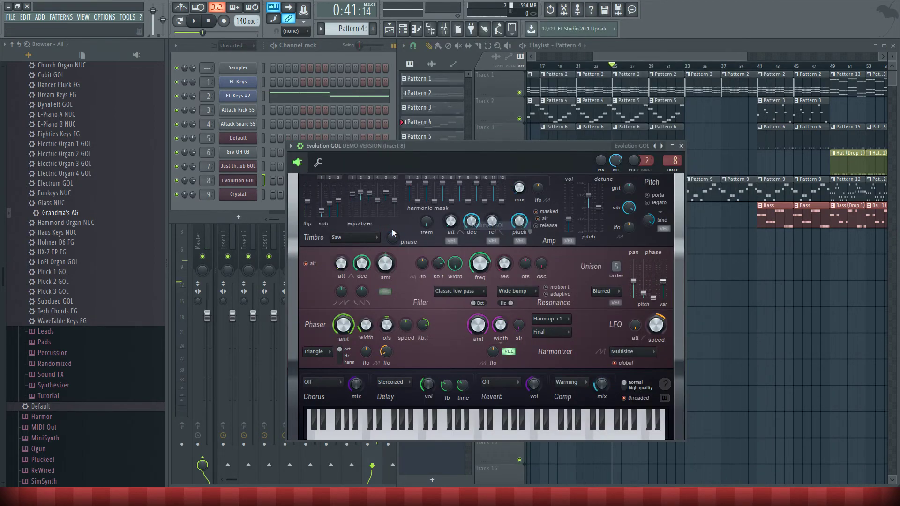
click(291, 146)
mouse_move(320, 170)
click(528, 360)
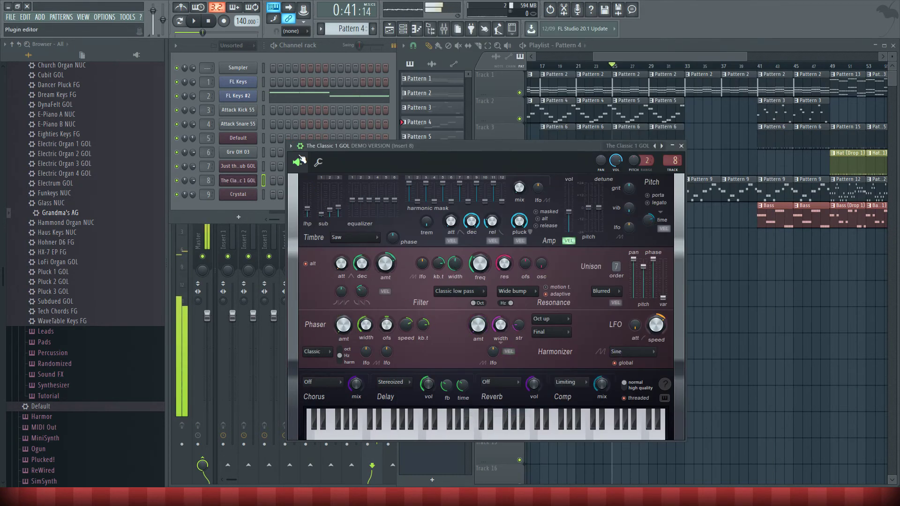
Load the Hoover GOL synthesizer preset in channel 8's Harmless and audition it.
click(291, 146)
mouse_move(328, 174)
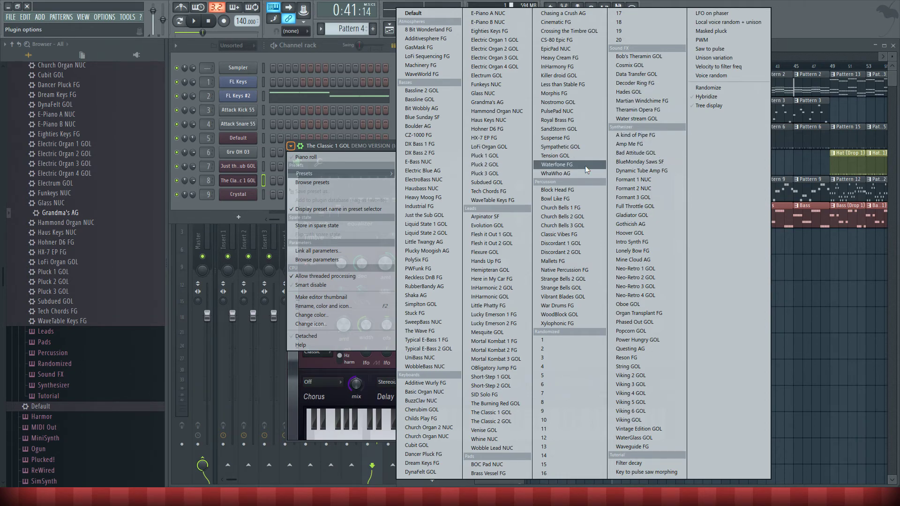
click(648, 237)
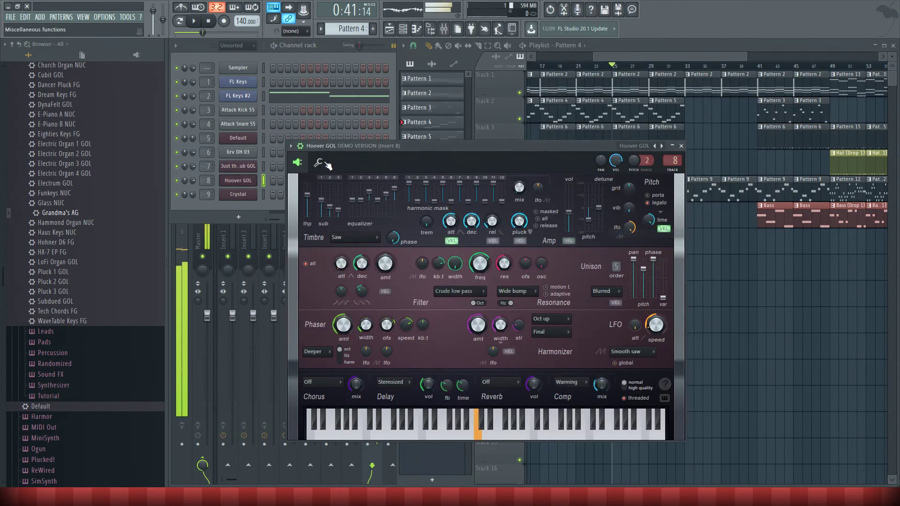
click(290, 146)
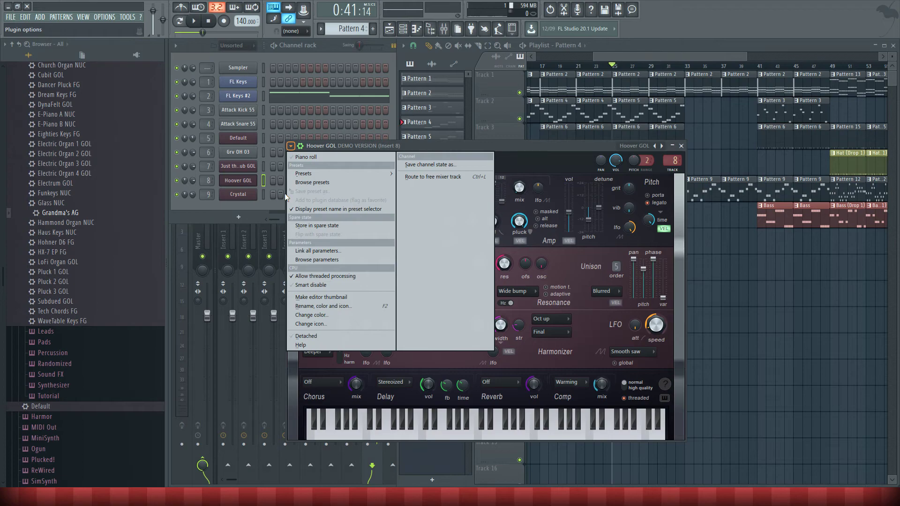
click(358, 145)
Move the Hoover GOL window clear of the channel rack and replace channel 8's instrument with Sytrus.
drag(372, 145, 304, 212)
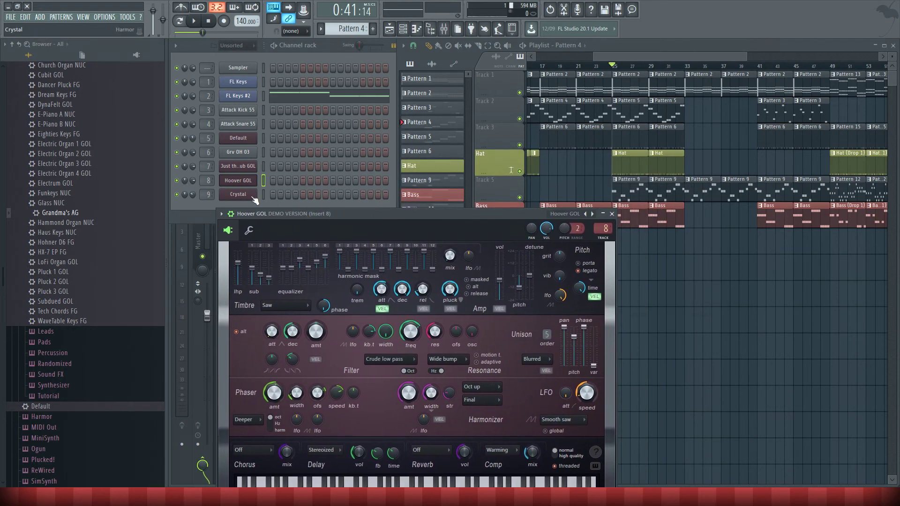
right_click(257, 178)
mouse_move(302, 247)
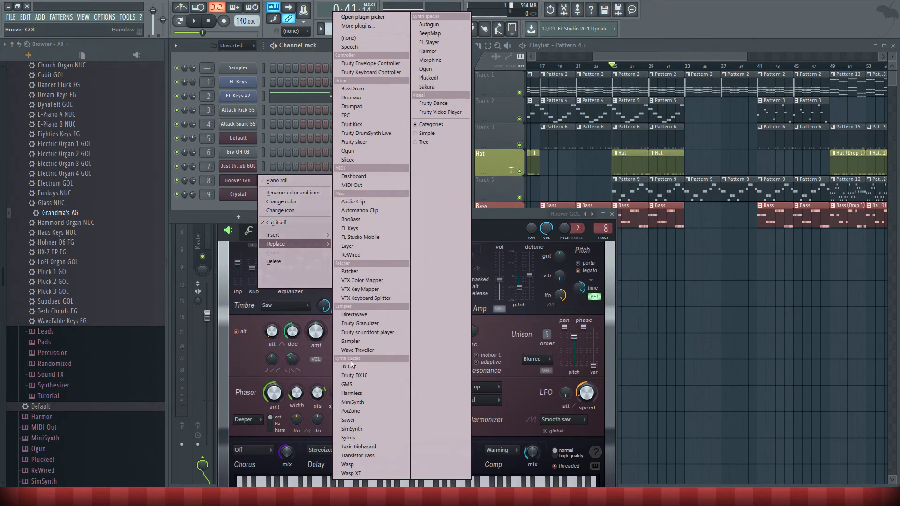
click(360, 438)
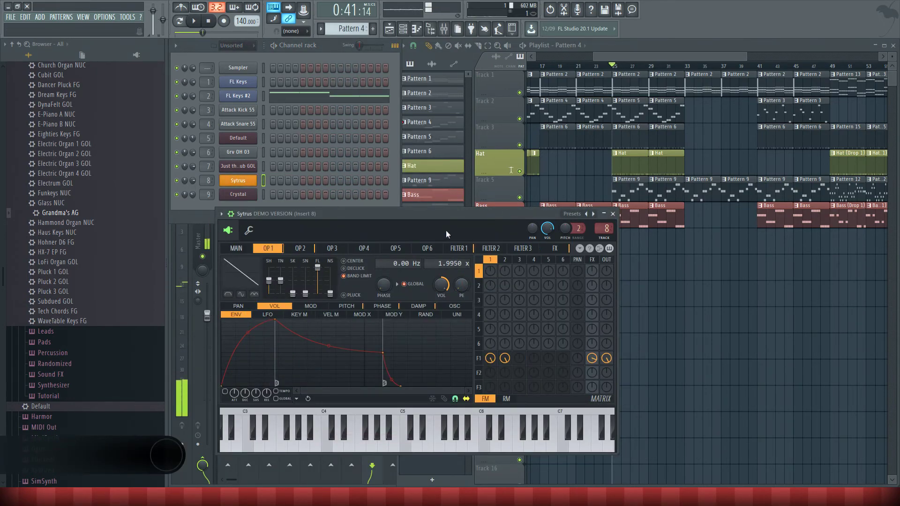
Load the Clock bell preset in channel 8's Sytrus and play the song briefly from bar 25 to hear it.
click(221, 214)
mouse_move(248, 224)
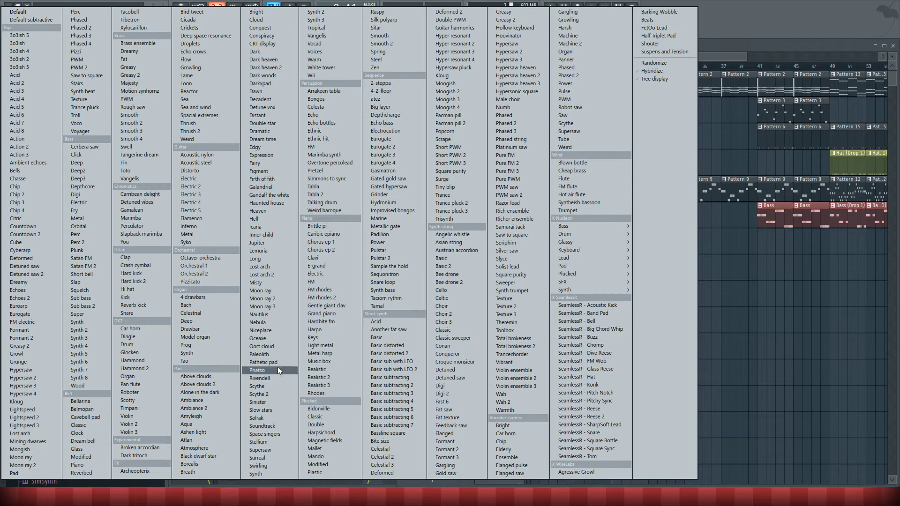
click(85, 433)
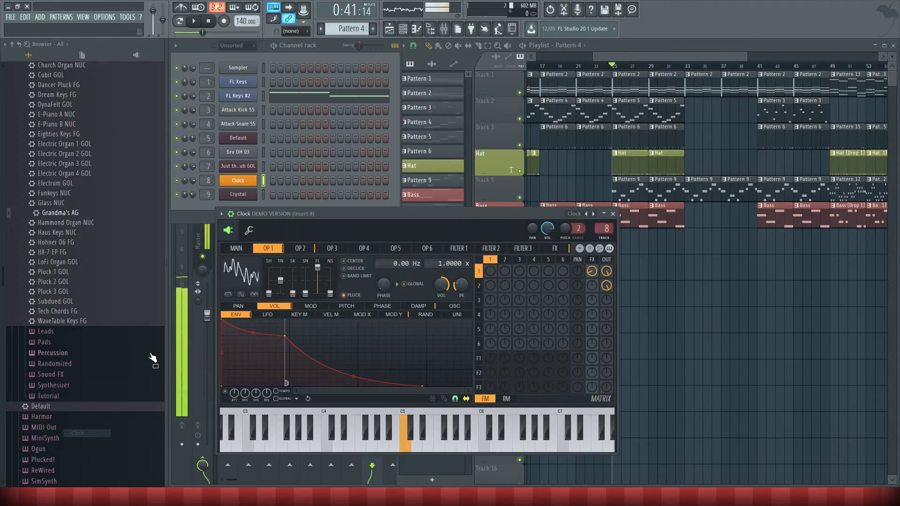
click(194, 21)
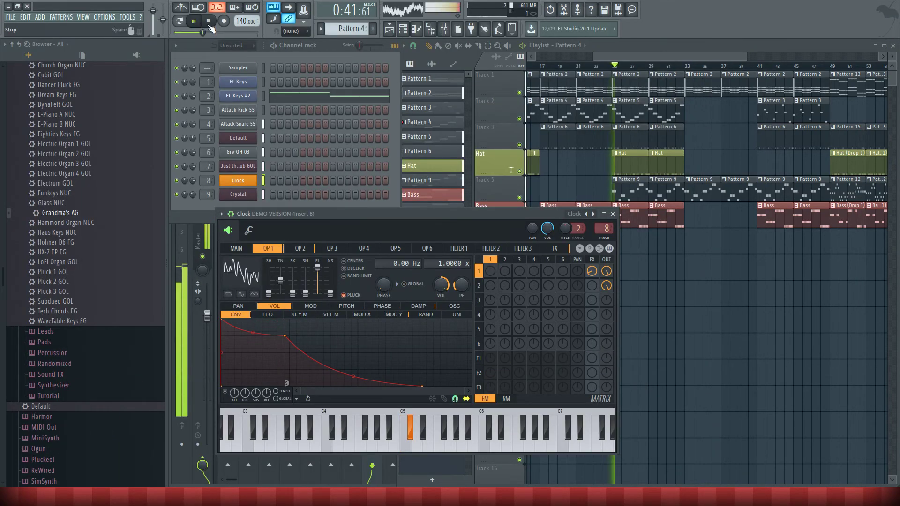
key(space)
Load the Modified and Glass bell presets in channel 8's Sytrus and audition each one.
click(215, 214)
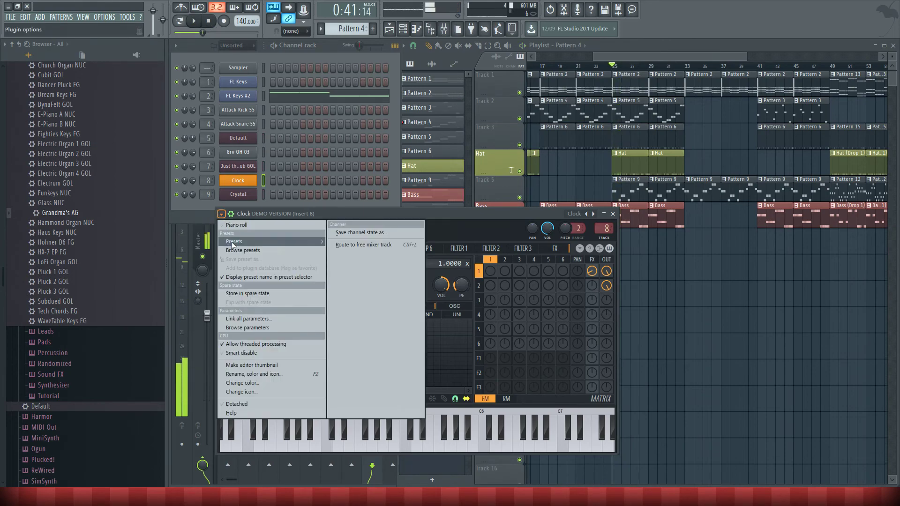
mouse_move(224, 266)
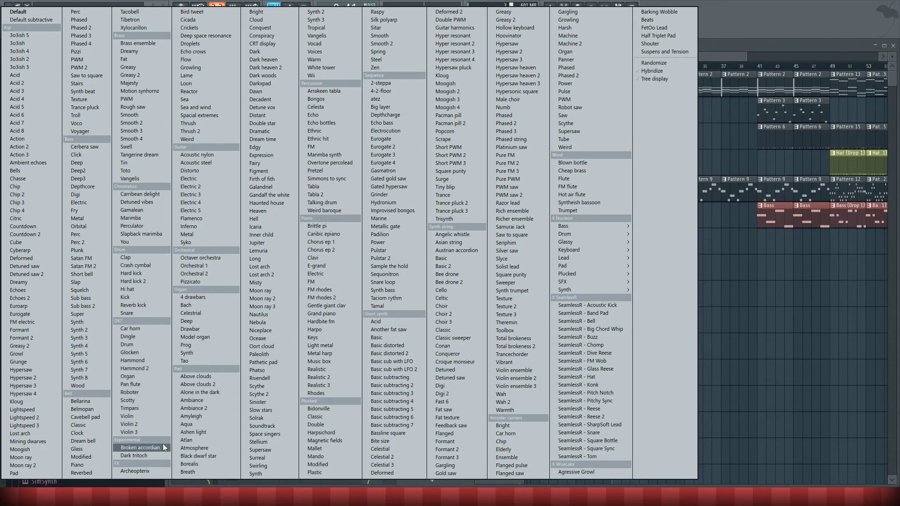
click(100, 457)
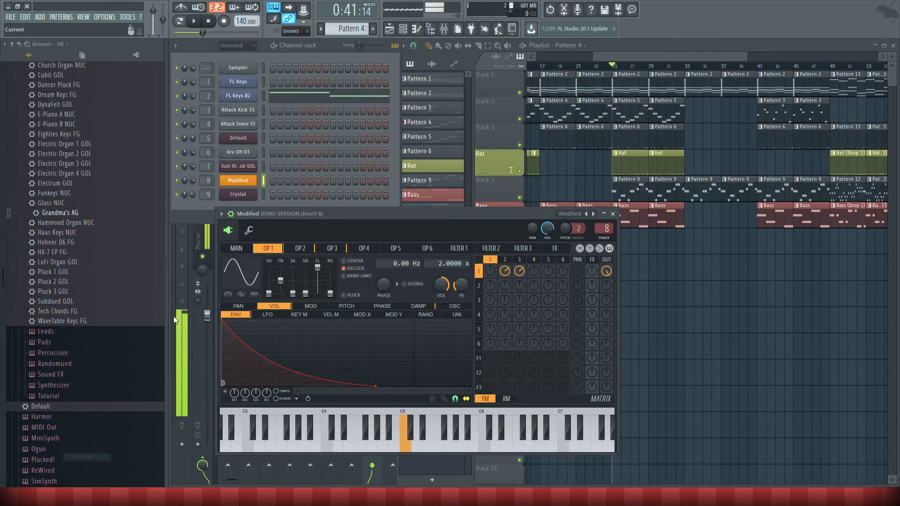
click(221, 214)
mouse_move(236, 242)
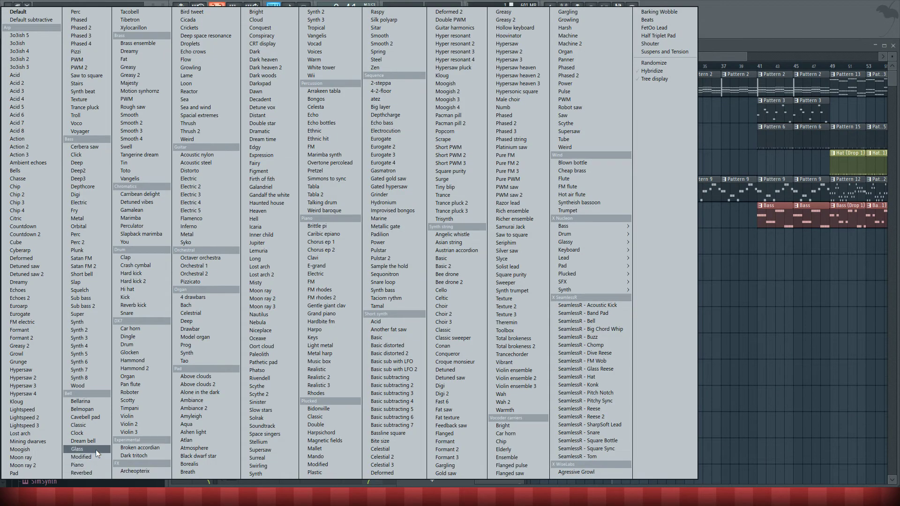
click(96, 449)
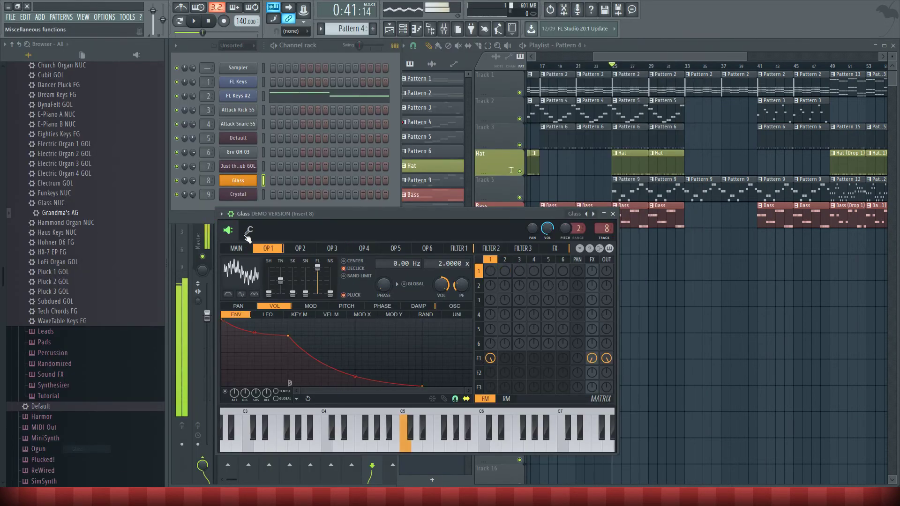
Play the song briefly from bar 25 and again from about bar 24 to judge Glass in context, stopping each time.
click(195, 22)
click(209, 26)
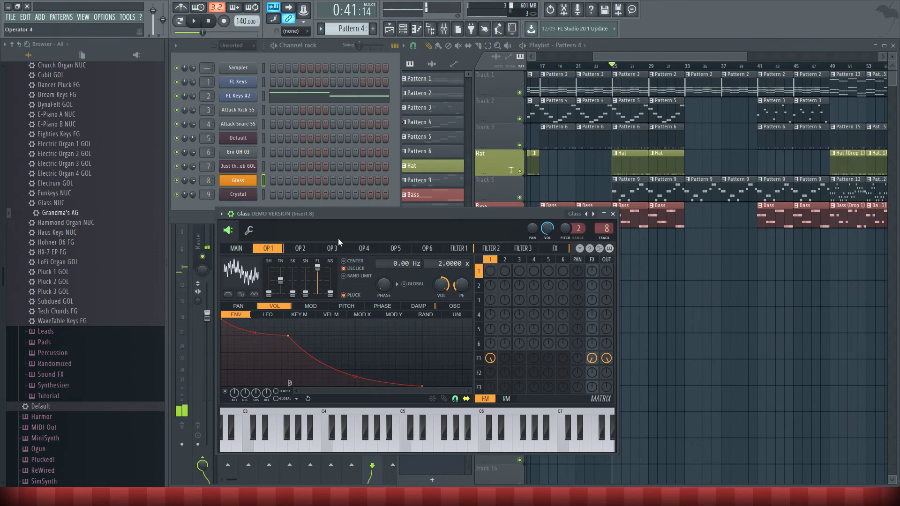
click(199, 27)
click(207, 22)
click(605, 67)
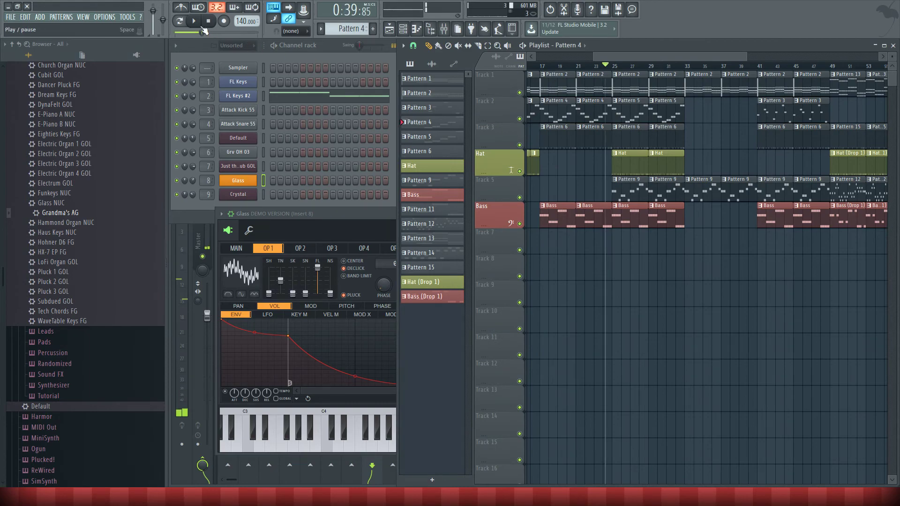
key(space)
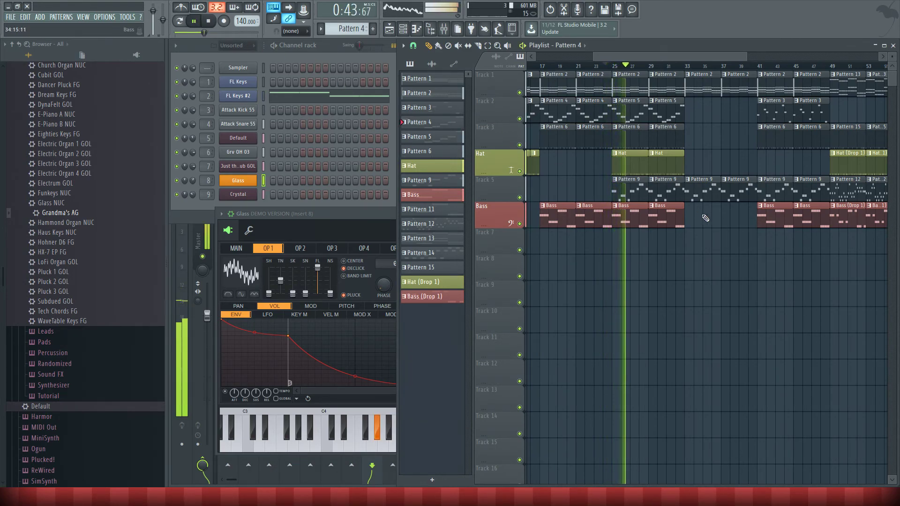
scroll(701, 214, up, 4)
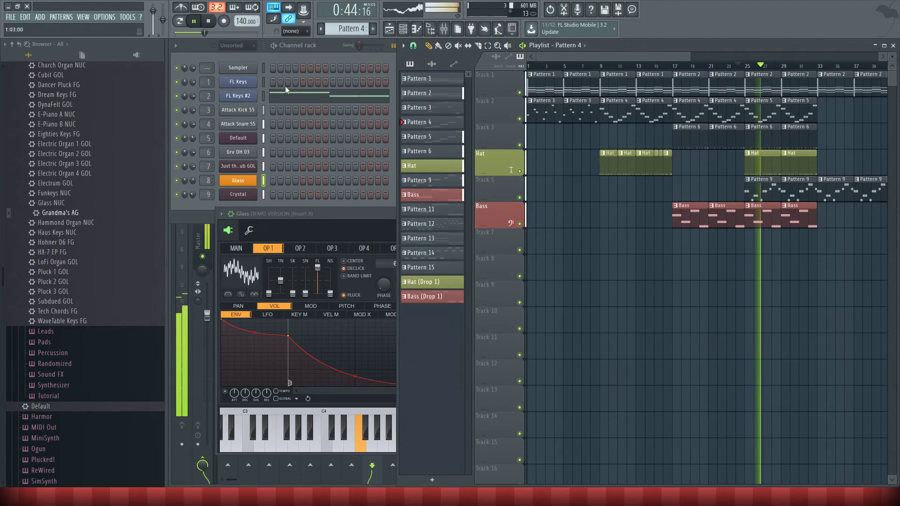
click(213, 22)
scroll(498, 181, right, 3)
Close the Glass synth window and listen to the song from bar 25, stopping playback at the end.
click(356, 214)
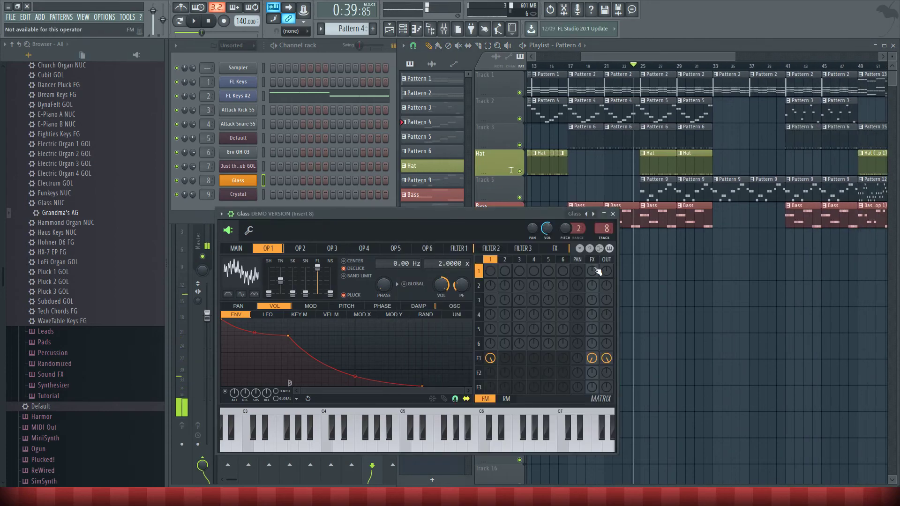
click(613, 214)
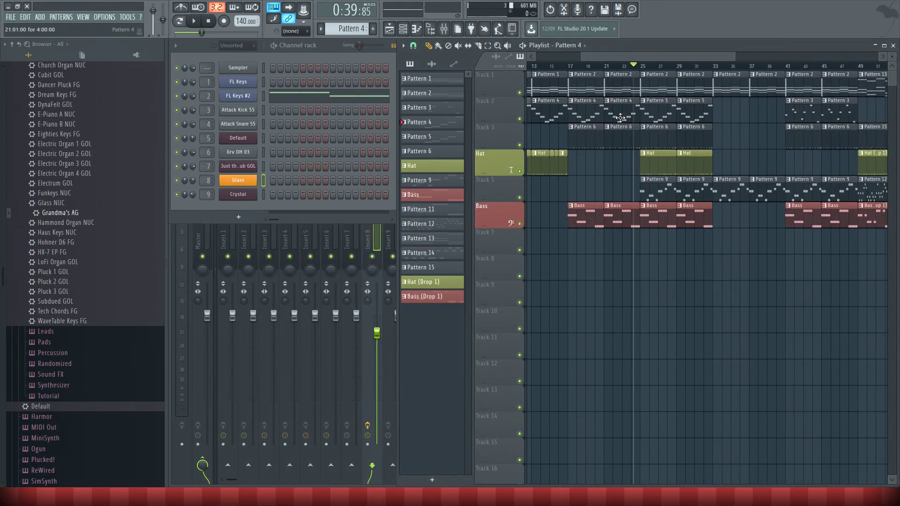
click(623, 65)
key(space)
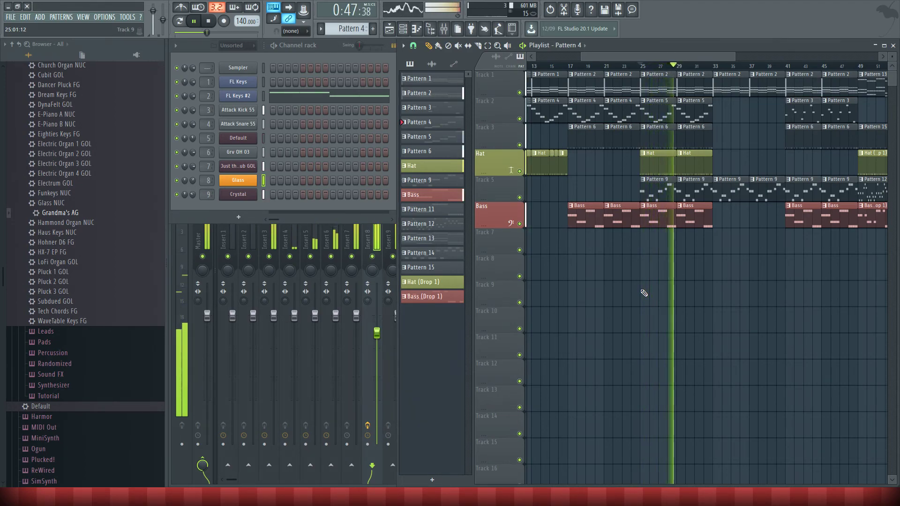
key(space)
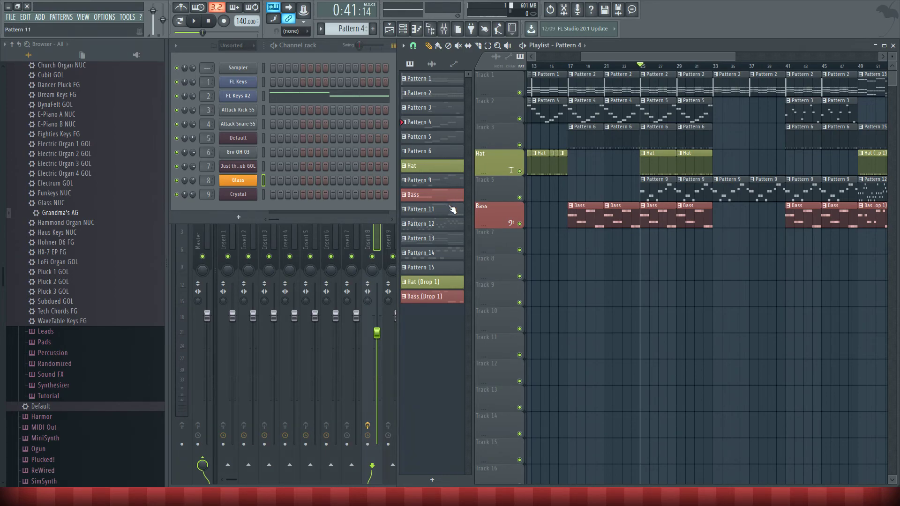
Stop the song and return the playback position to its beginning.
click(193, 21)
click(193, 20)
key(space)
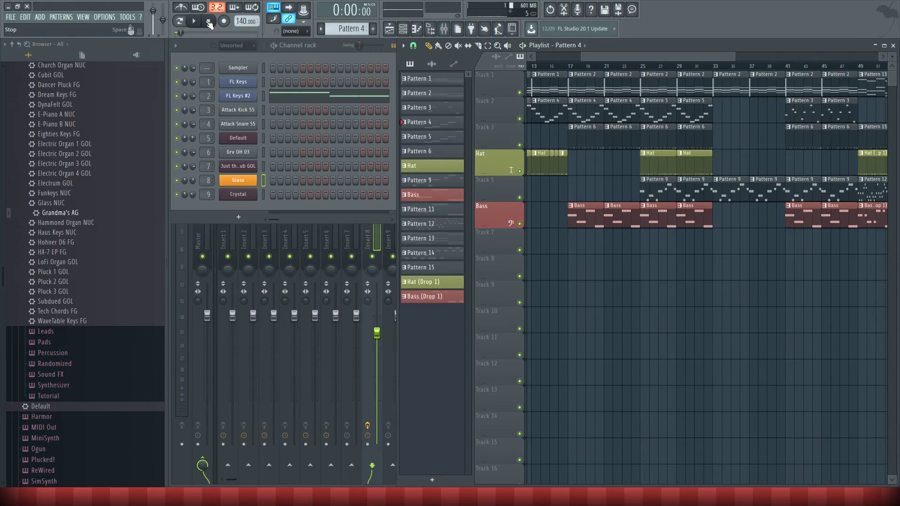
key(space)
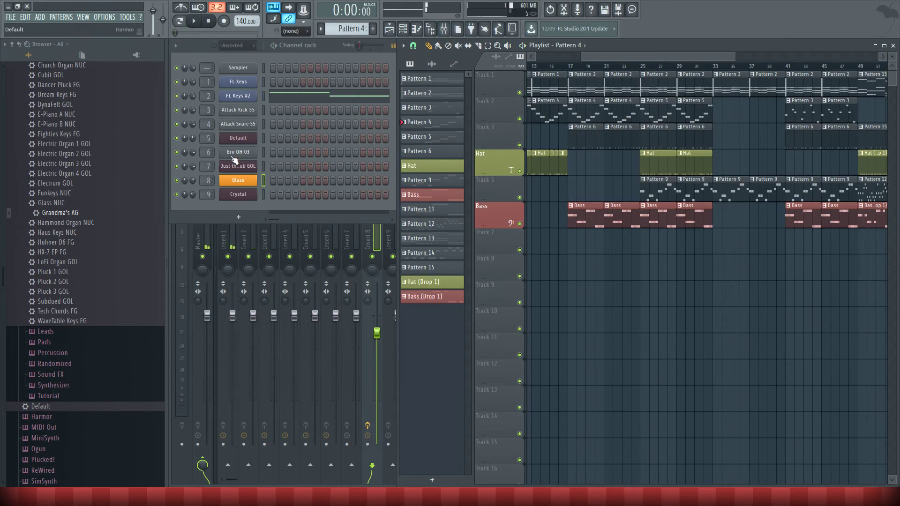
Reopen channel 8's Glass synth, audition a few notes on its keyboard, and bring its whole window into view.
click(247, 182)
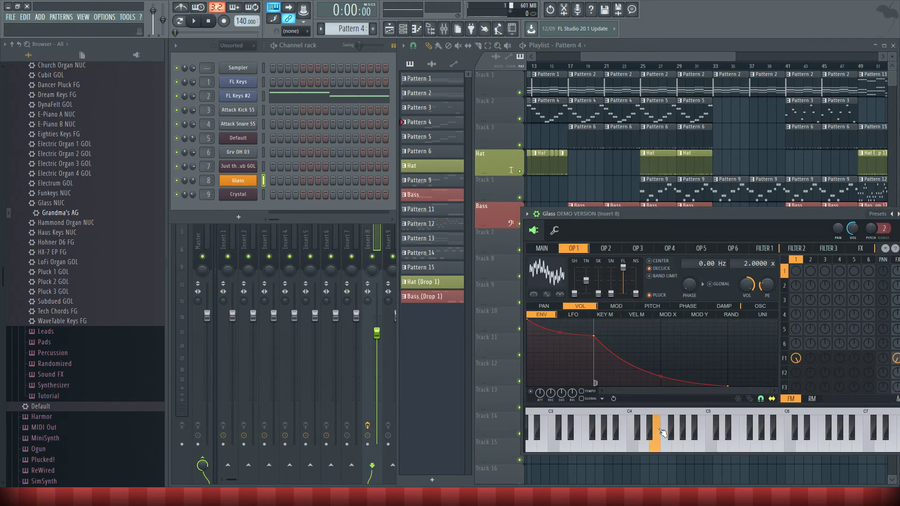
click(669, 441)
click(714, 441)
drag(629, 219, 499, 204)
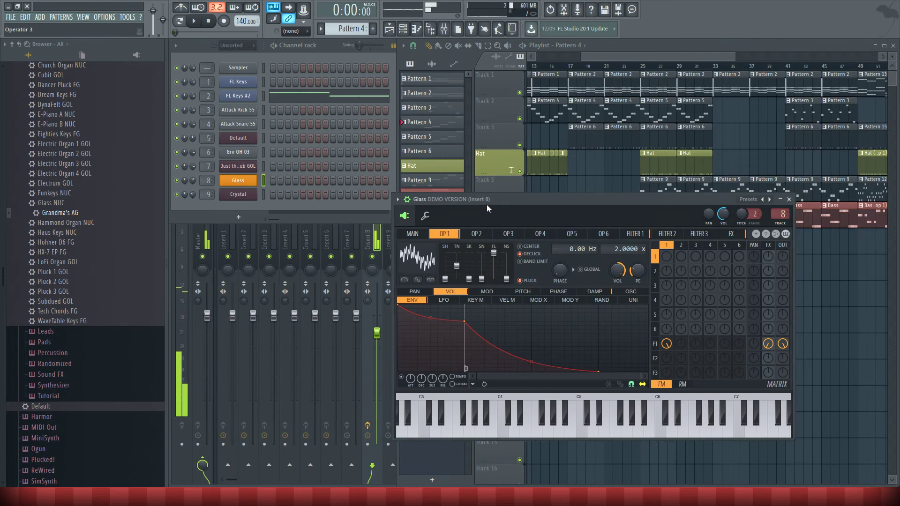
Load the Piano bell preset in channel 8's Sytrus and audition a few notes around C4.
click(397, 200)
mouse_move(412, 207)
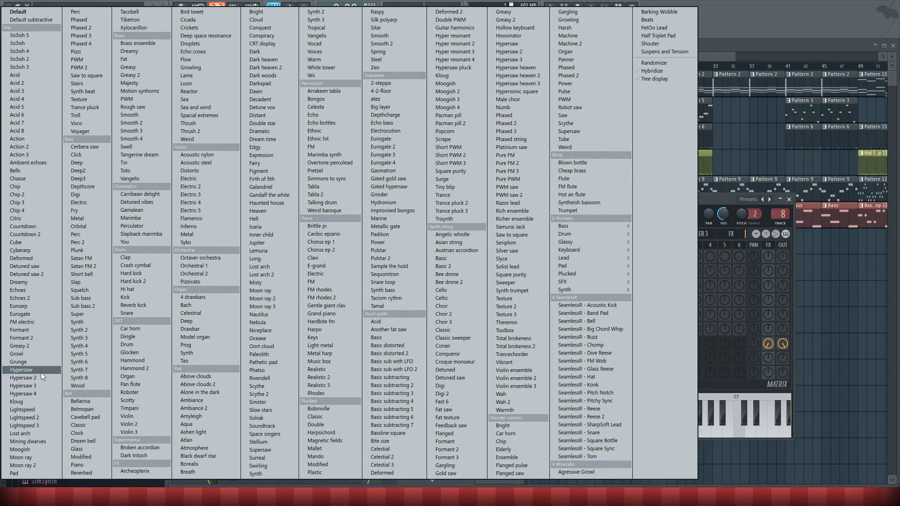
click(77, 465)
click(487, 429)
click(506, 431)
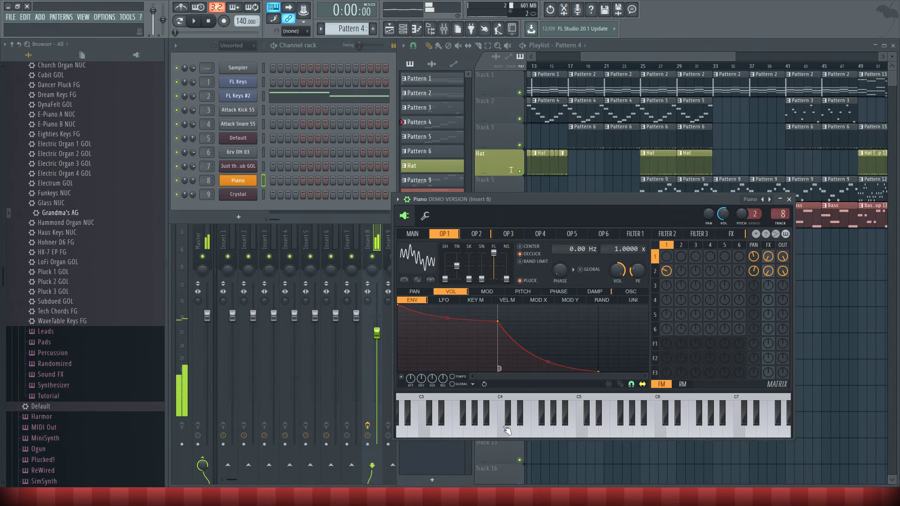
Audition a few notes of the Piano preset, and listen to the song from just before bar 25.
key(q)
key(q)
key(w)
key(e)
key(q)
click(635, 68)
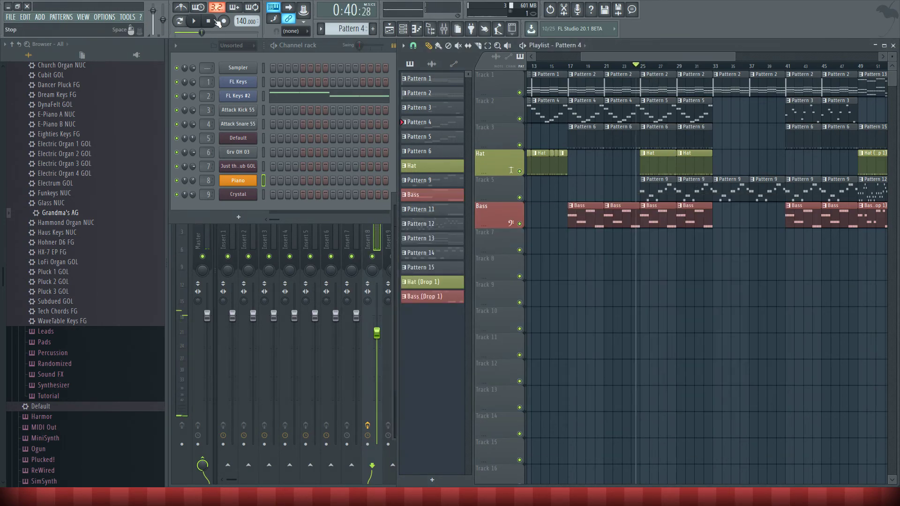
key(space)
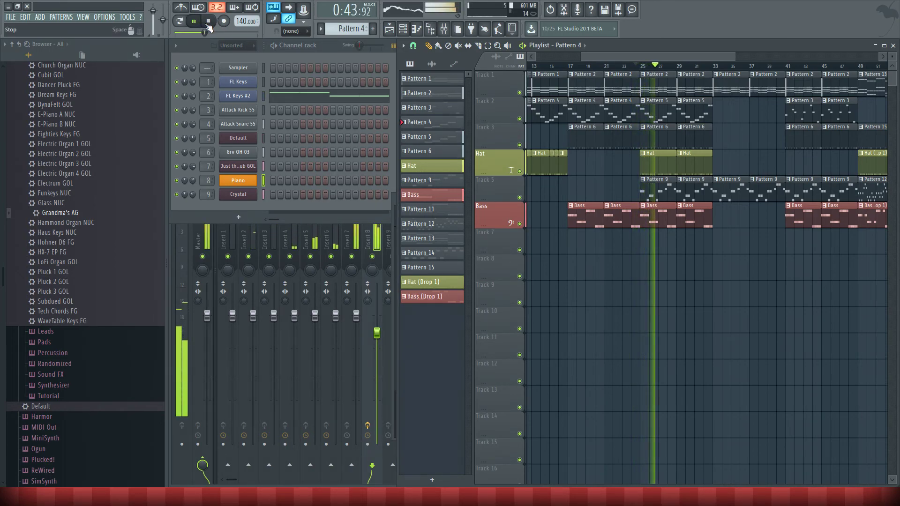
click(208, 23)
Reopen channel 8's Sytrus and load the Dreamy brass preset.
click(238, 181)
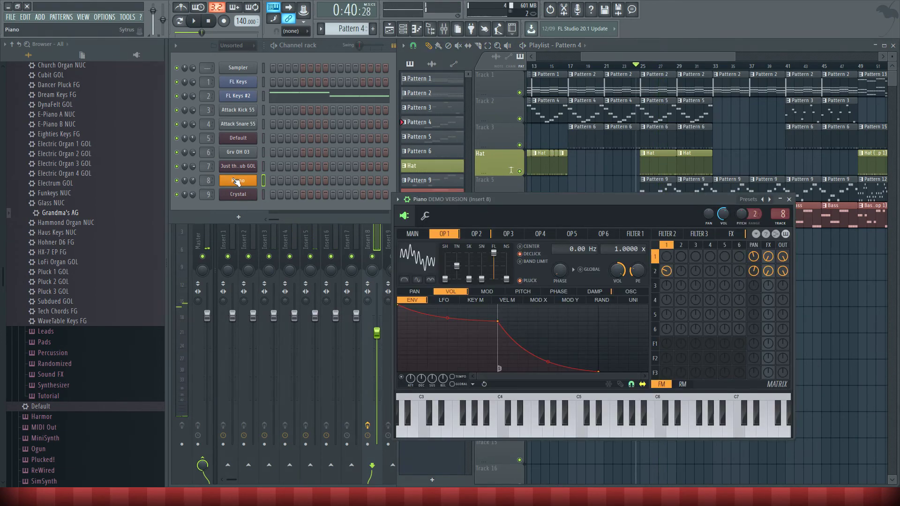
click(399, 200)
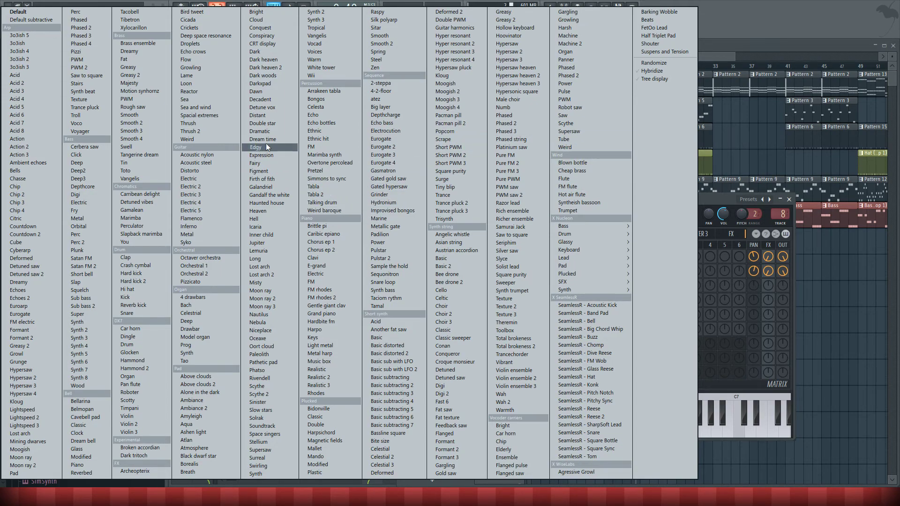
click(137, 49)
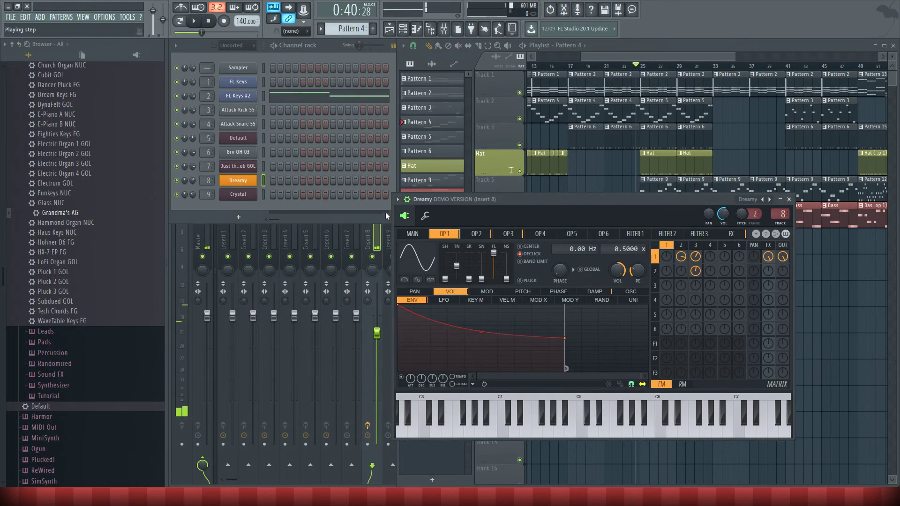
Load the Phased arp preset in channel 8's Sytrus and listen to it briefly in the song.
click(397, 199)
mouse_move(413, 210)
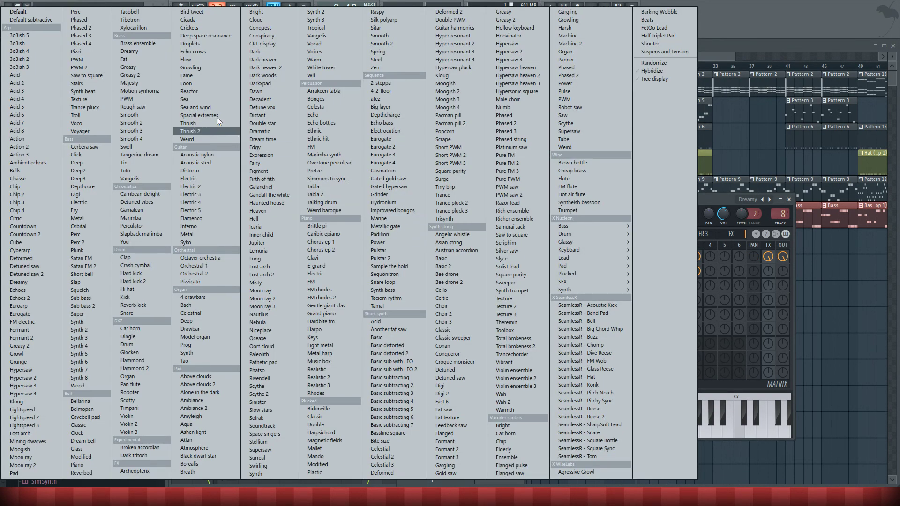
click(95, 22)
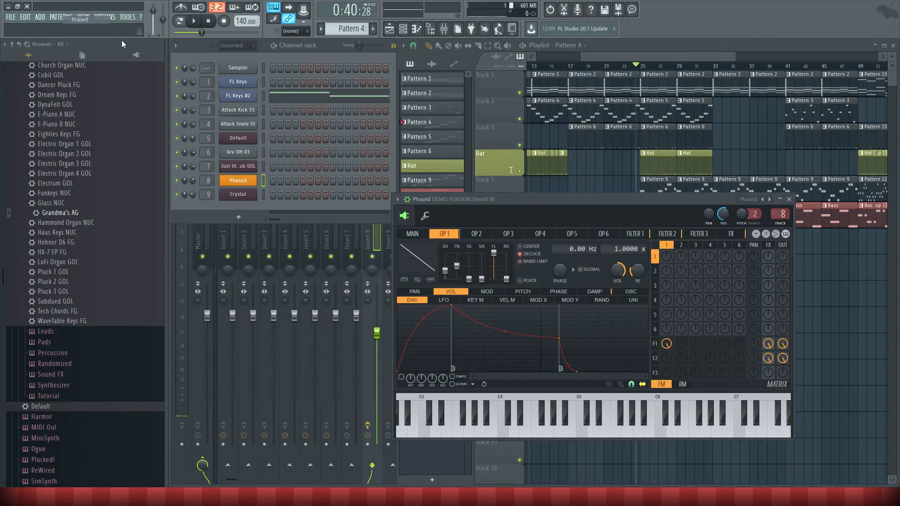
click(193, 20)
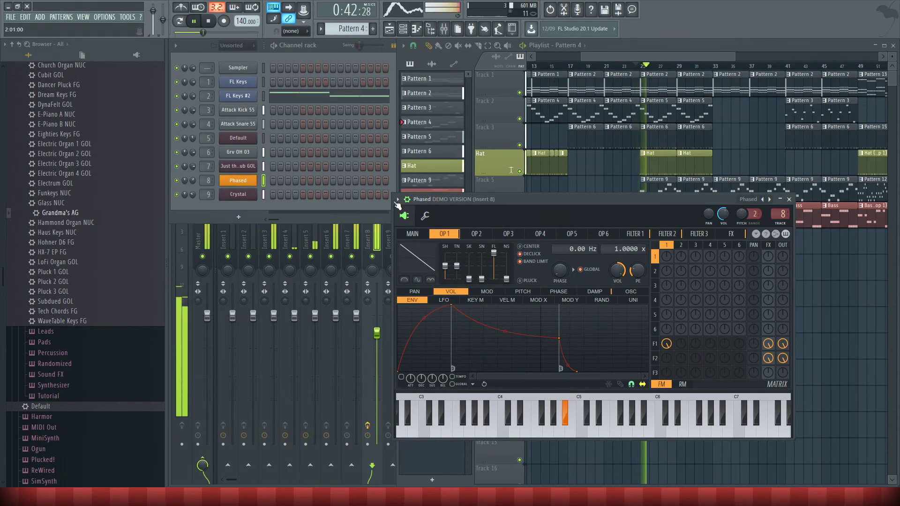
click(209, 22)
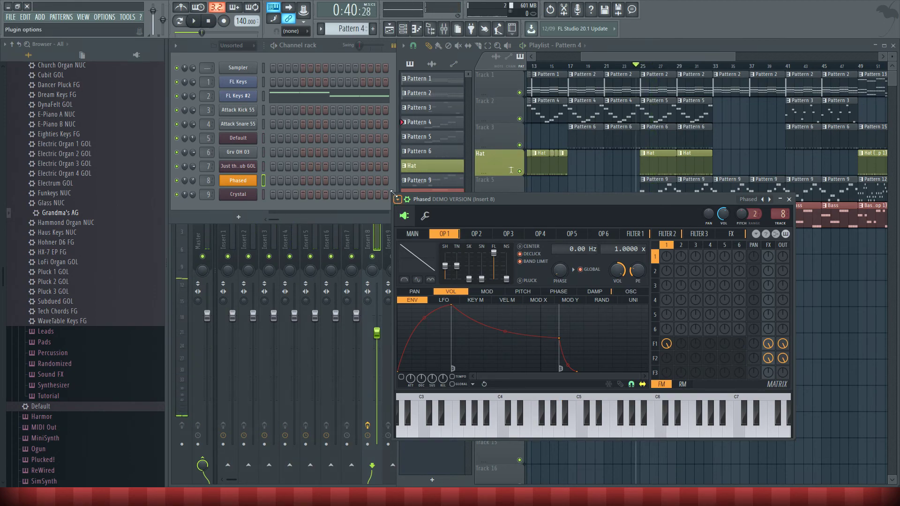
Load the Phased 2 arp preset in channel 8's Sytrus, and play the song briefly to compare it.
click(397, 200)
mouse_move(412, 211)
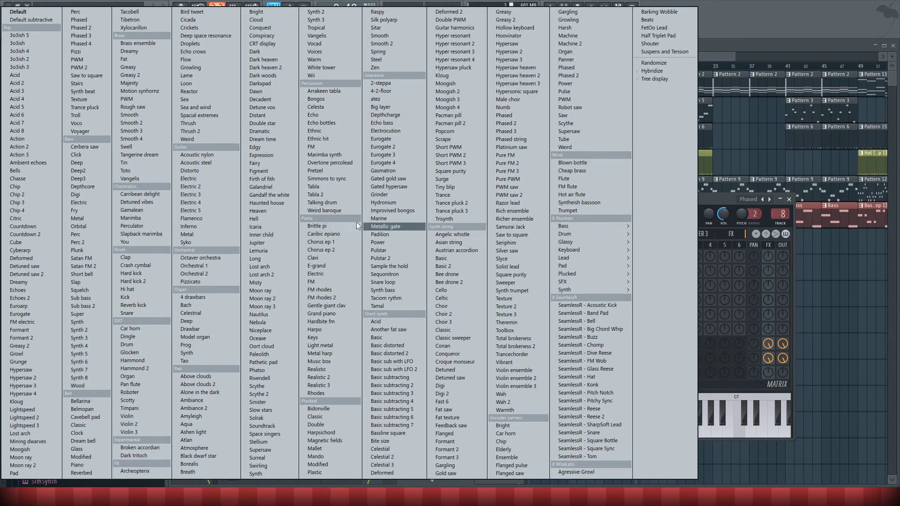
key(Escape)
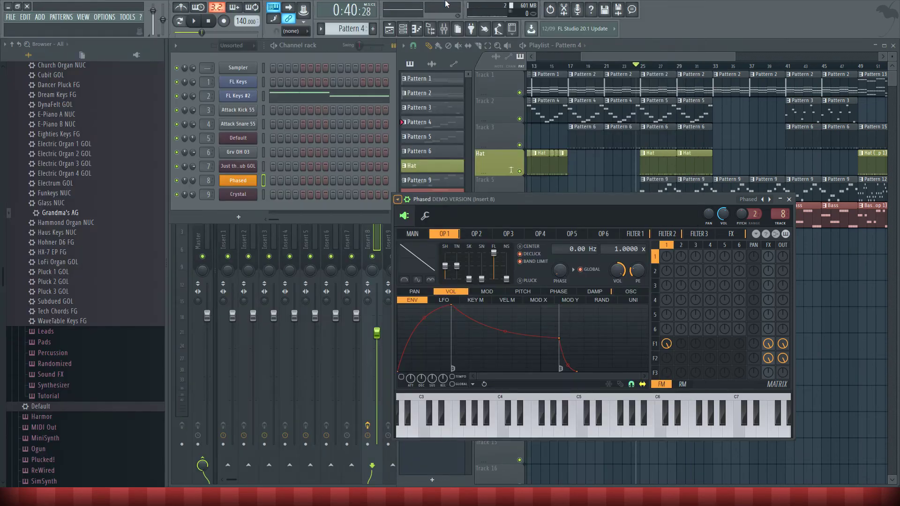
click(398, 199)
mouse_move(412, 210)
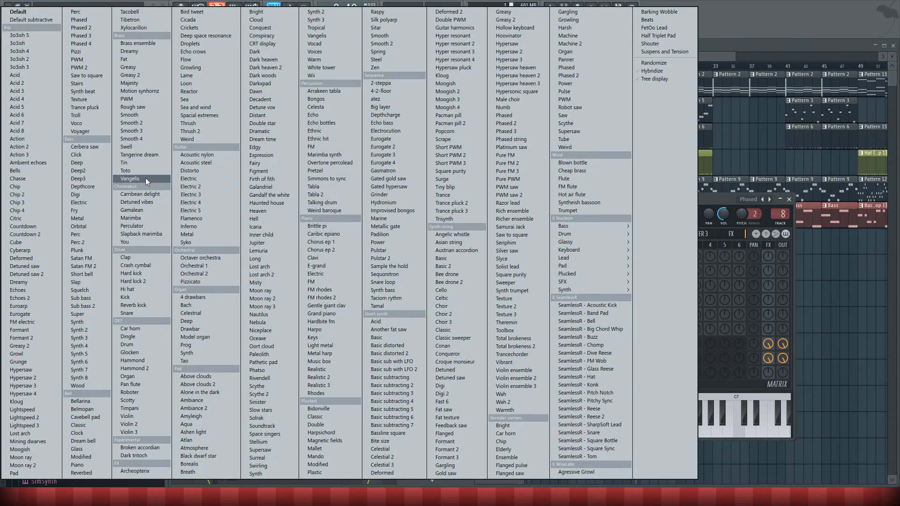
click(92, 27)
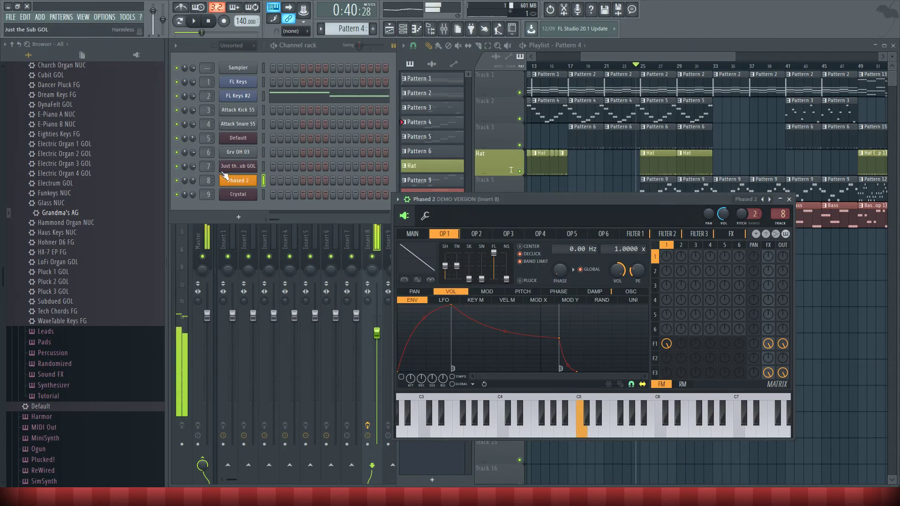
click(193, 21)
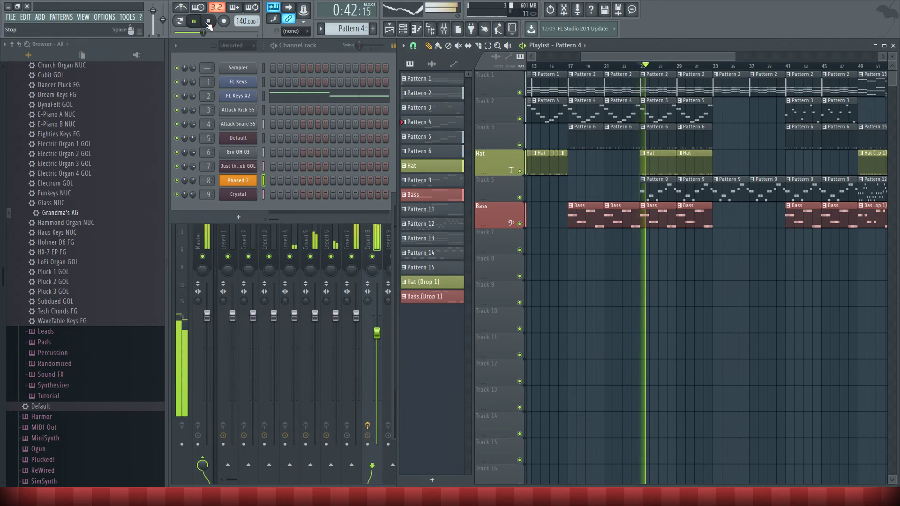
click(208, 21)
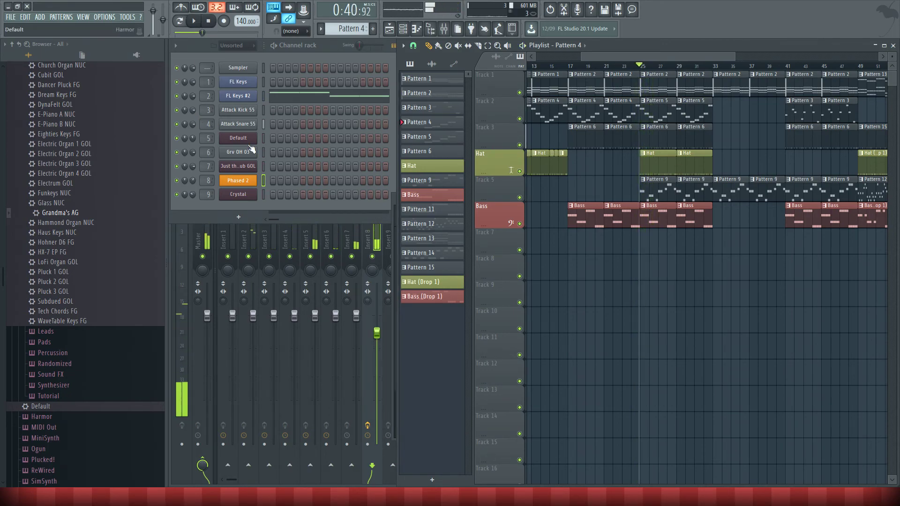
right_click(248, 181)
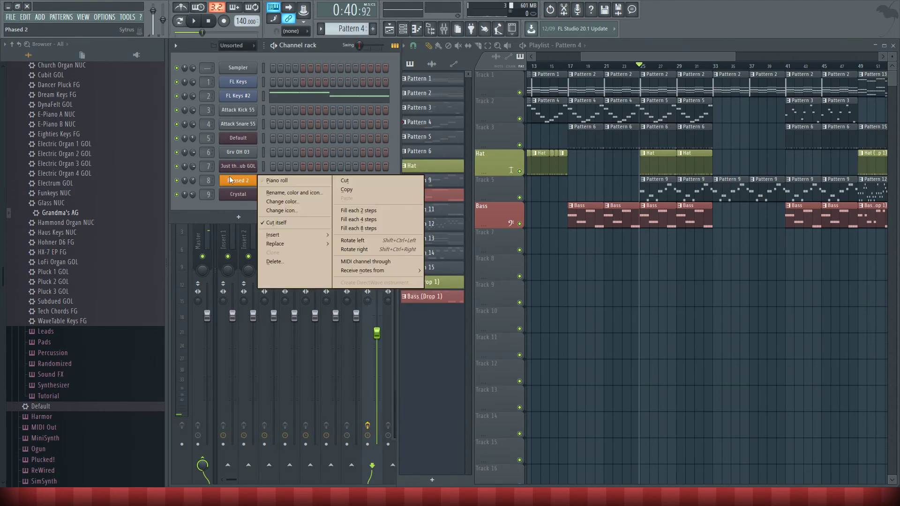
mouse_move(284, 243)
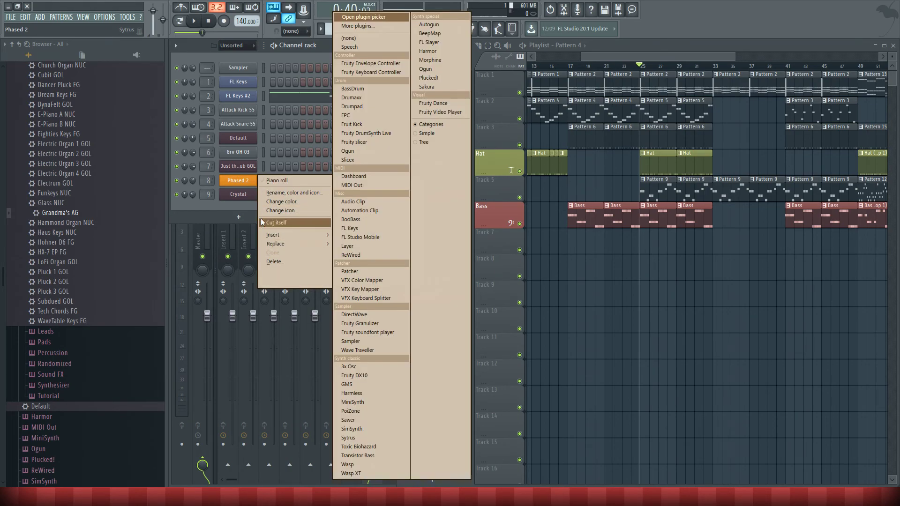
click(266, 193)
key(Return)
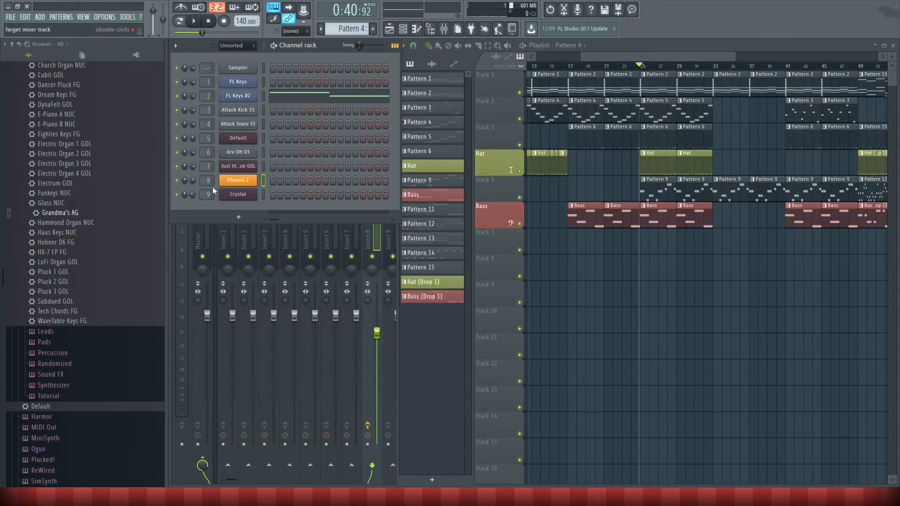
Load the Phased preset again in channel 8's Sytrus, move its window over the channel rack, and audition a few notes.
click(239, 180)
click(397, 199)
mouse_move(414, 228)
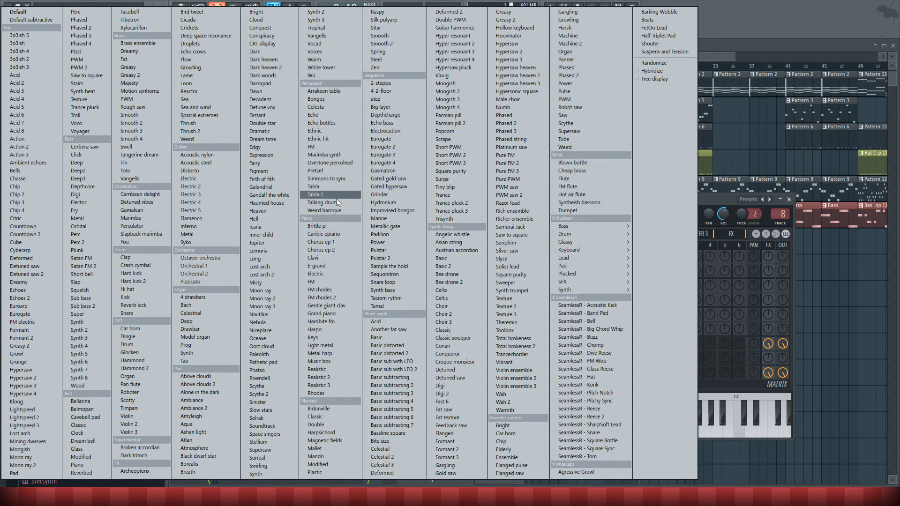
click(79, 20)
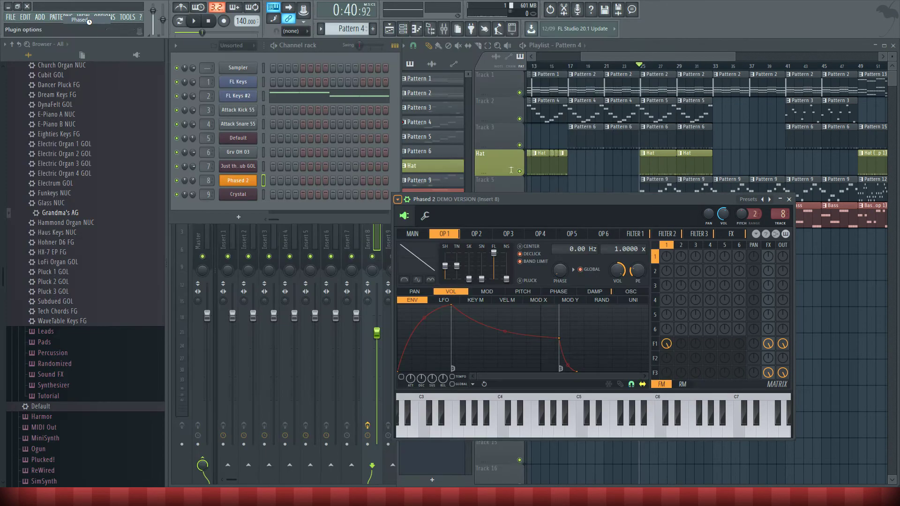
drag(481, 199, 281, 136)
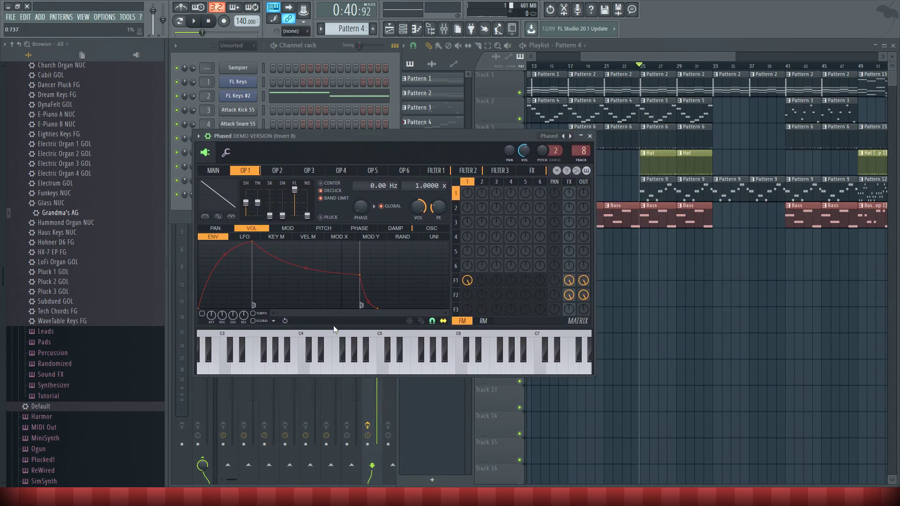
click(385, 370)
click(291, 370)
click(302, 368)
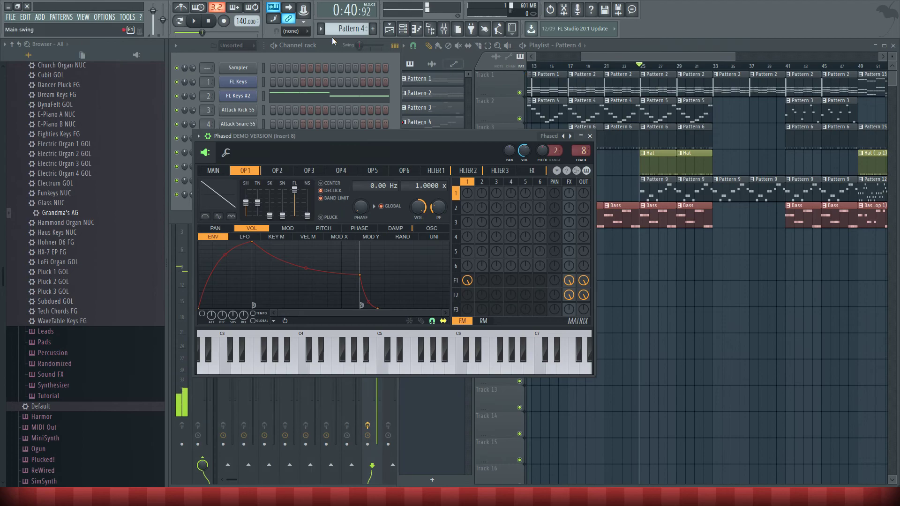
Listen to the song with the Phased sound, show Sytrus's main page, close the synth window, and stop playback.
click(196, 21)
click(214, 171)
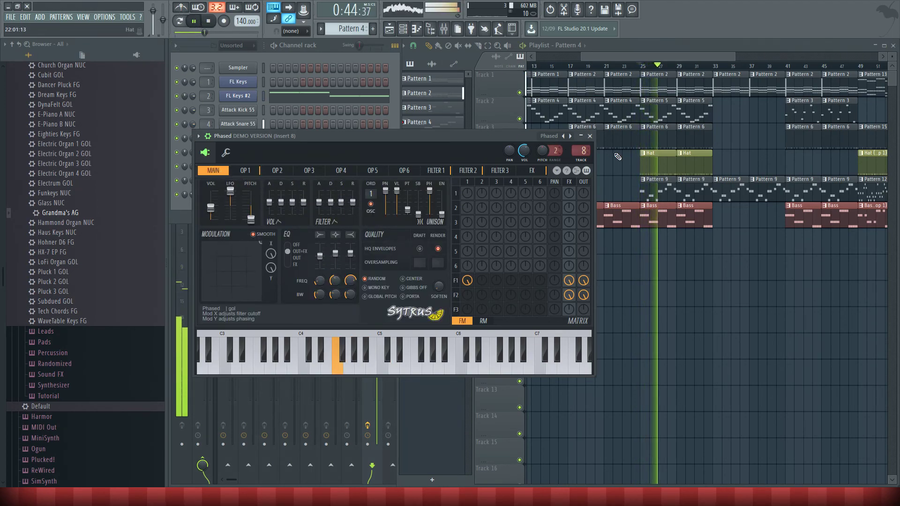
click(589, 136)
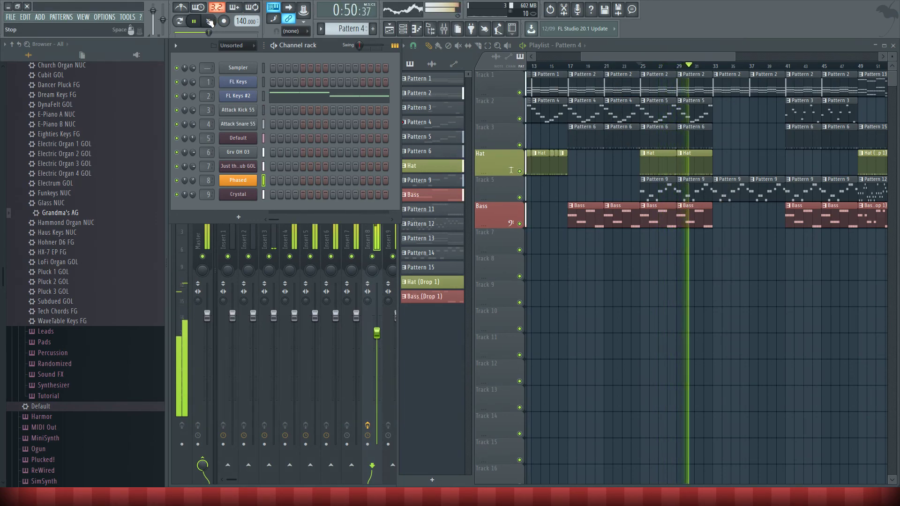
key(space)
Select Pattern 2 and move the song's playback position to bar 36.
scroll(572, 287, right, 7)
click(663, 68)
drag(664, 73, 671, 69)
drag(737, 69, 675, 70)
click(621, 73)
click(616, 69)
drag(645, 232, 847, 293)
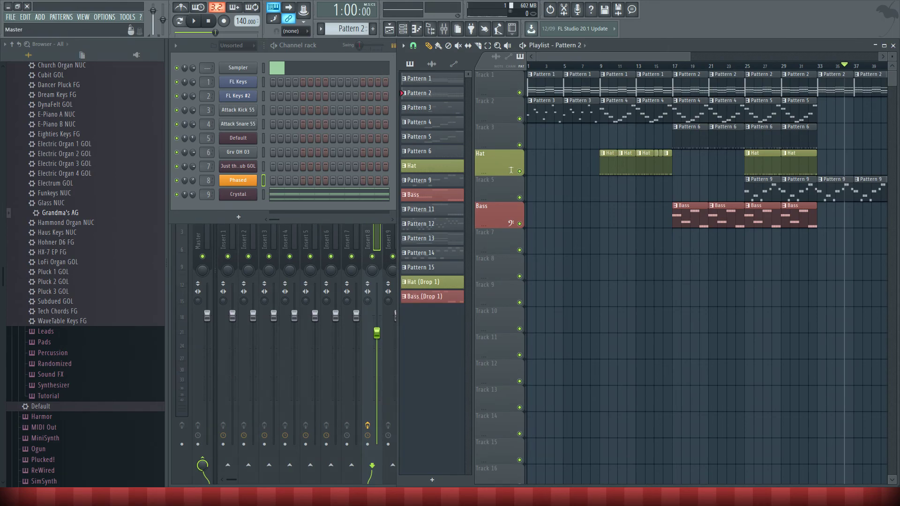
Switch to the OBS window to check the stream status, and minimize it again.
click(217, 445)
drag(443, 73, 505, 92)
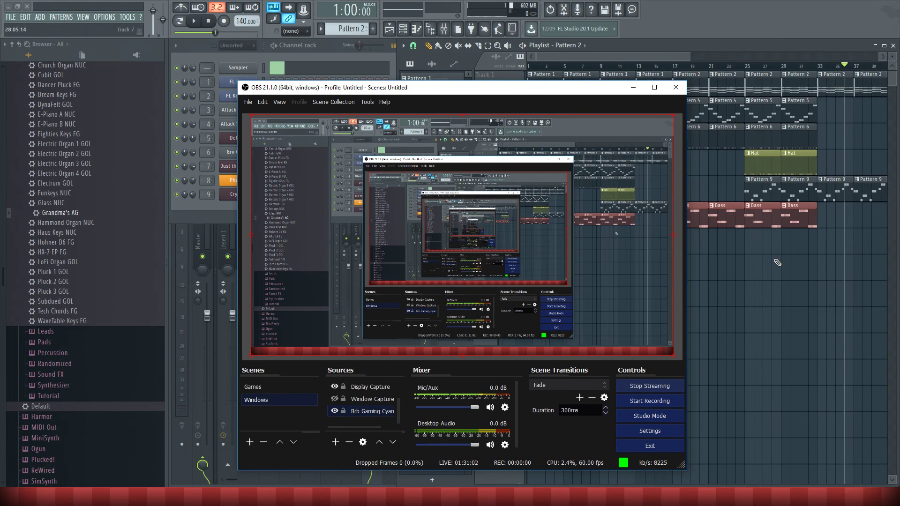
click(633, 88)
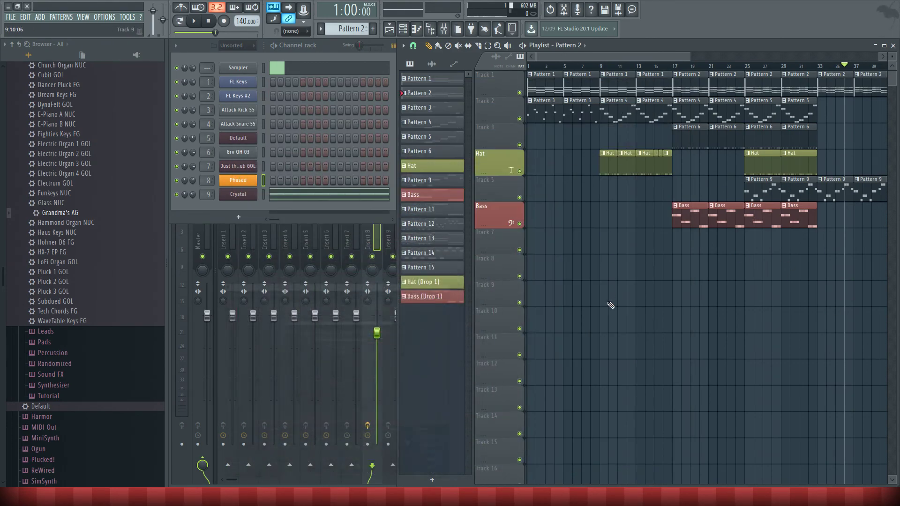
Open the Pattern 9 clip at bar 25 in the piano roll, audition a note on its keyboard, and close it.
scroll(737, 336, right, 5)
double_click(567, 186)
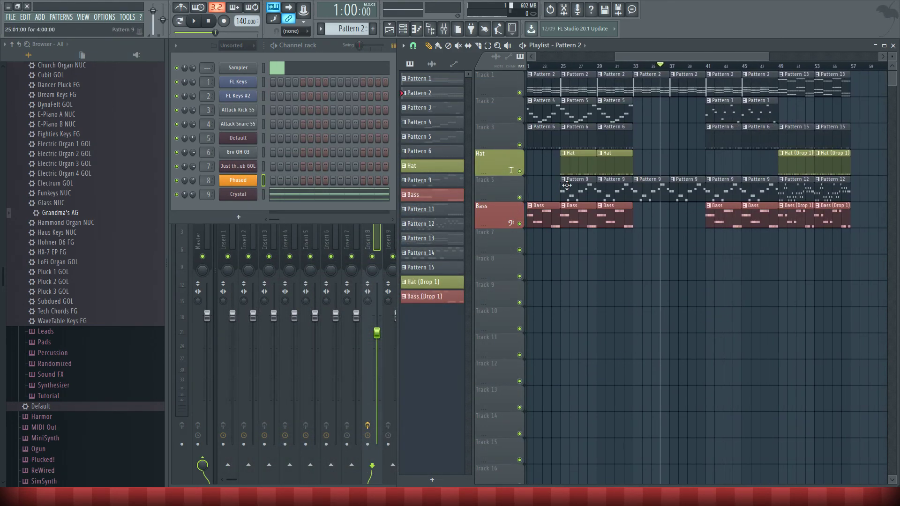
click(305, 291)
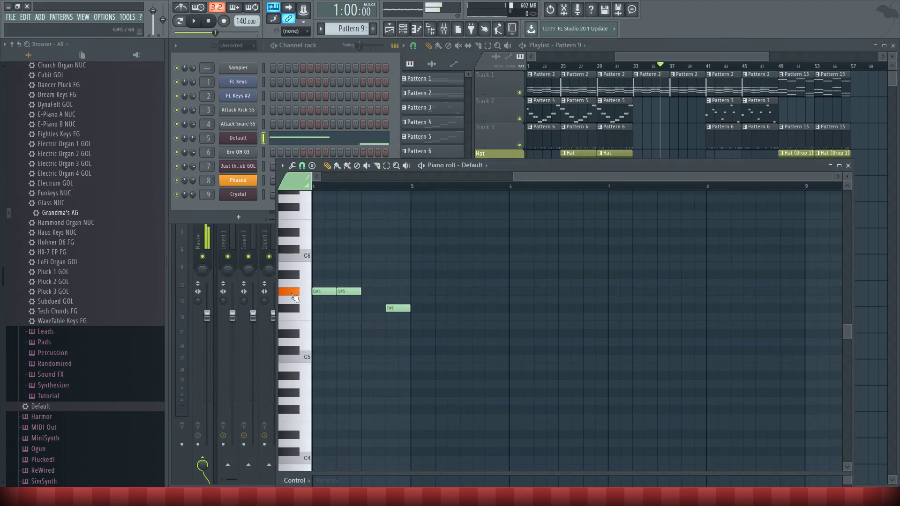
click(848, 165)
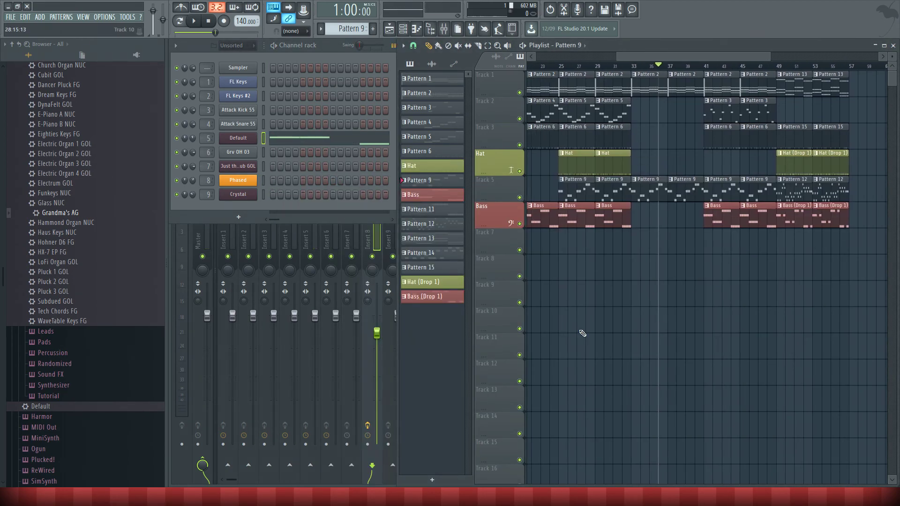
Set the playback position to bar 49, and listen to the drop section before stopping playback.
click(777, 68)
click(193, 20)
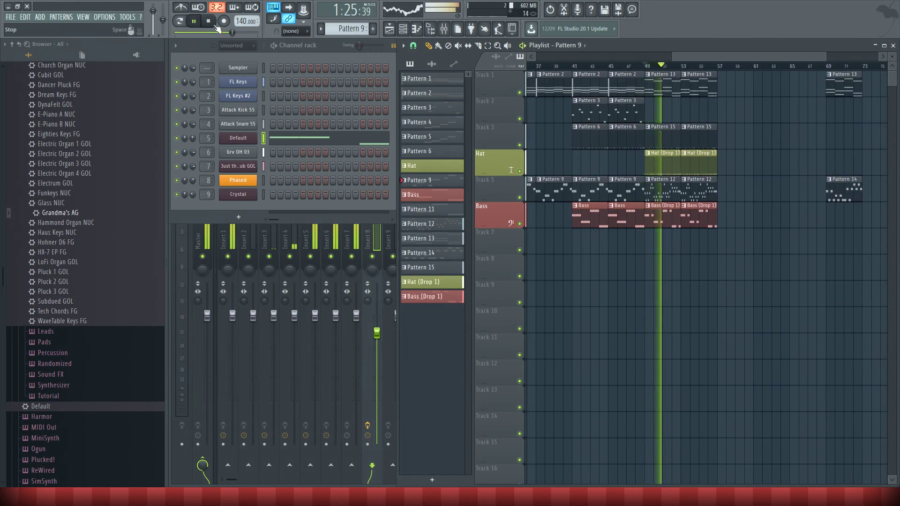
key(space)
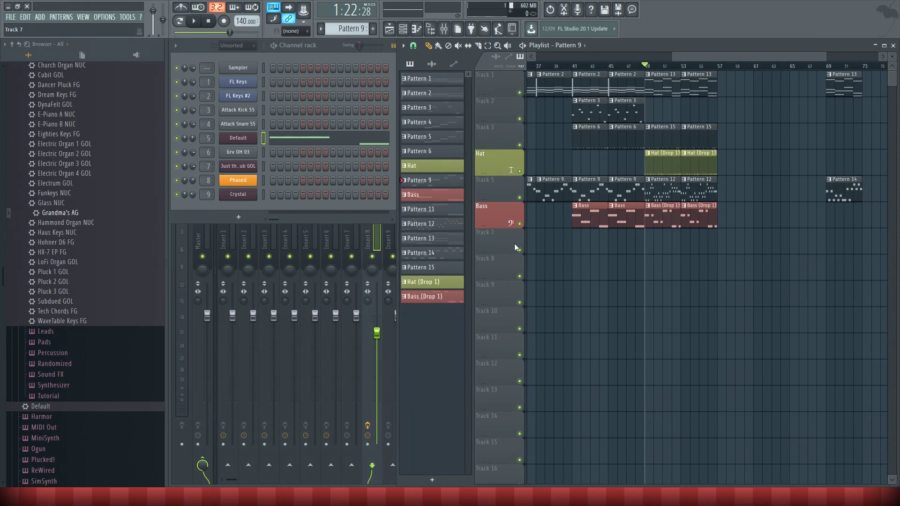
scroll(586, 234, left, 6)
right_click(513, 178)
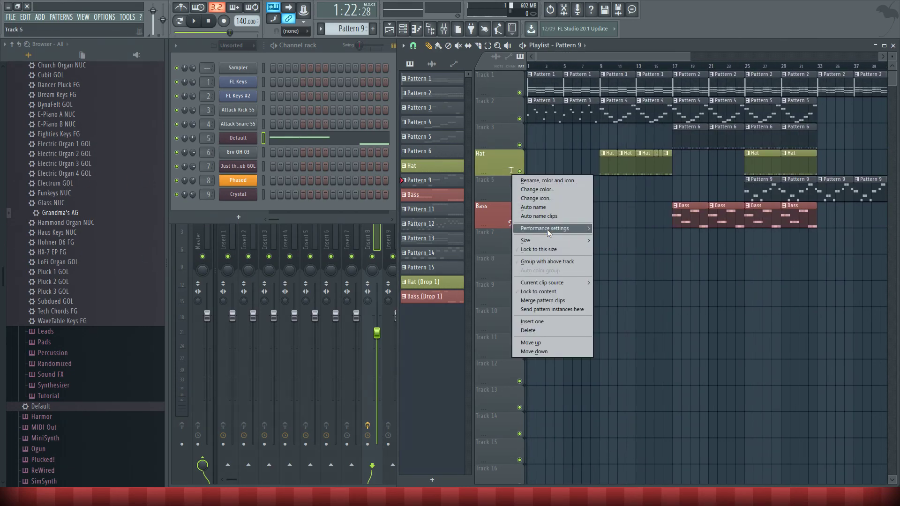
mouse_move(802, 298)
mouse_down()
mouse_move(791, 299)
mouse_move(769, 337)
mouse_move(639, 374)
mouse_move(813, 435)
mouse_move(809, 391)
mouse_up()
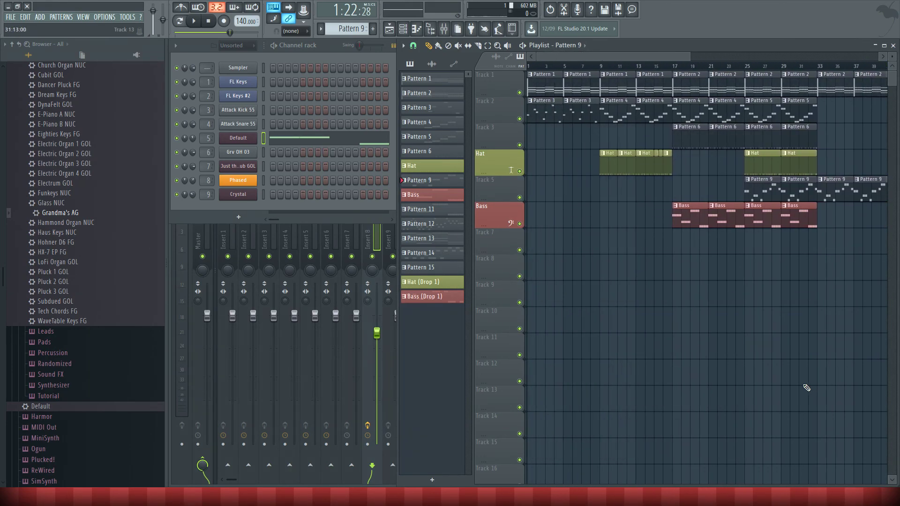
Check the Pattern 6 clip in the piano roll, and rename playlist track 3 as "Kick and Snare".
double_click(670, 142)
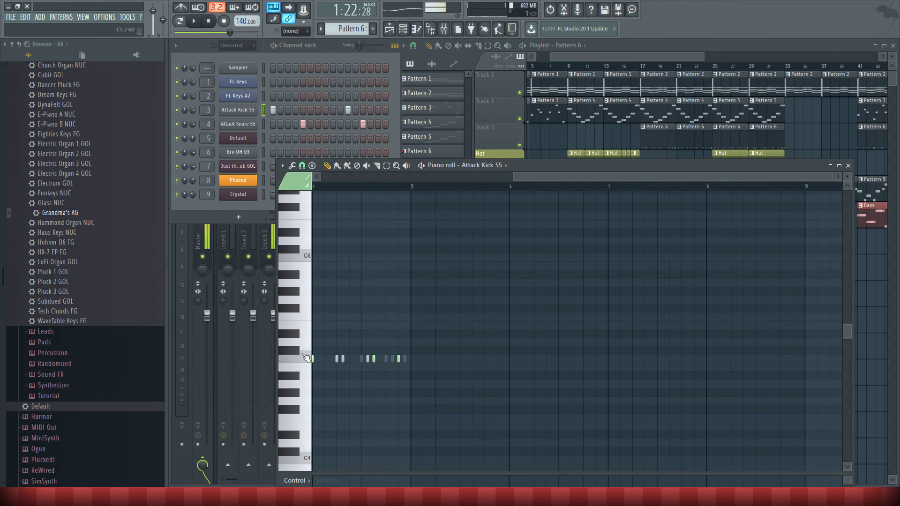
click(848, 166)
right_click(515, 142)
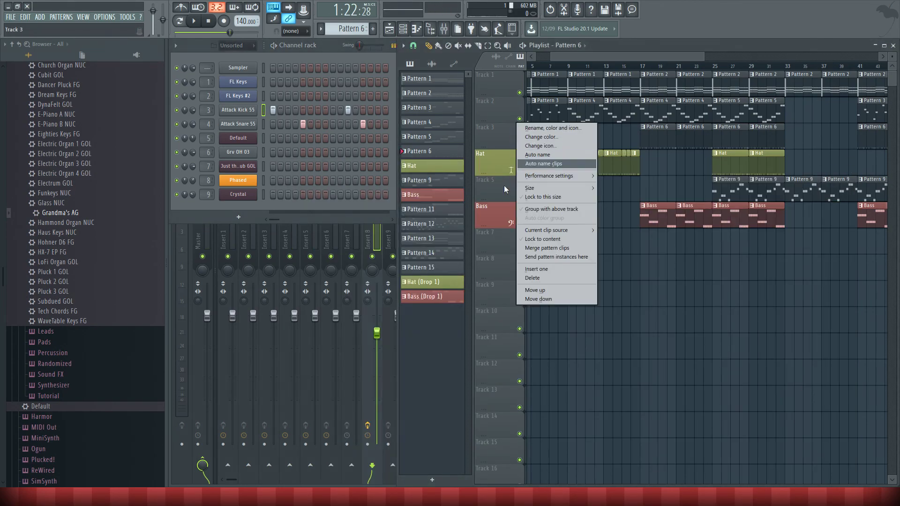
click(550, 128)
text(kick)
key(BackSpace)
key(BackSpace)
key(BackSpace)
key(BackSpace)
text(Kick and Snare)
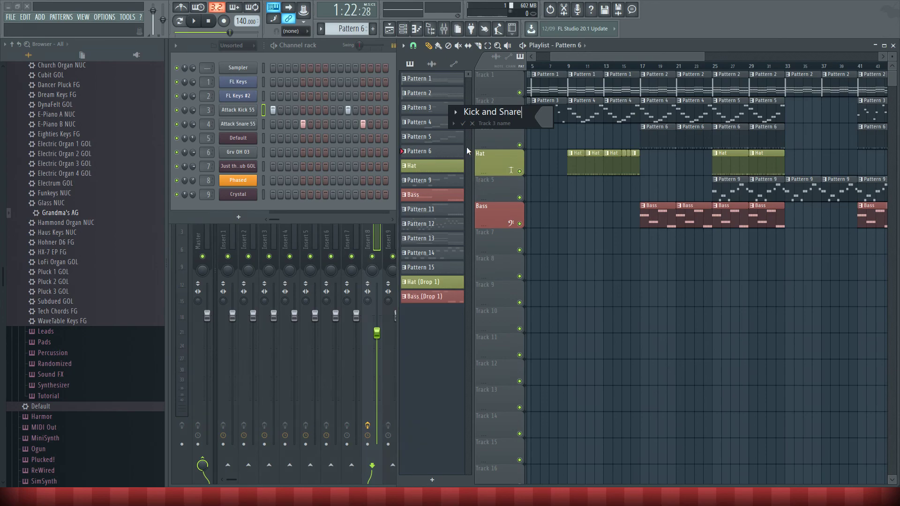
click(462, 123)
Try the Drums preset on the Kick and Snare track, and switch it back to the recent Kick and Snare name.
right_click(493, 134)
click(520, 126)
click(435, 130)
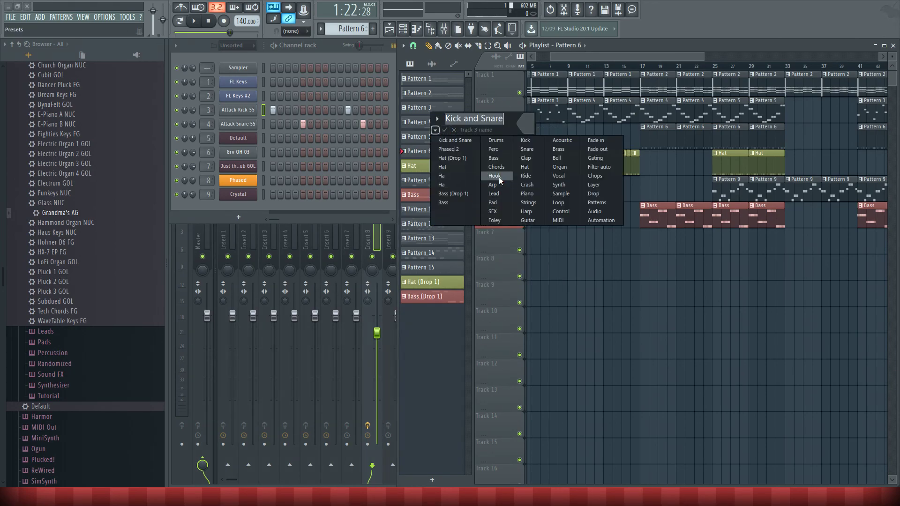
click(496, 142)
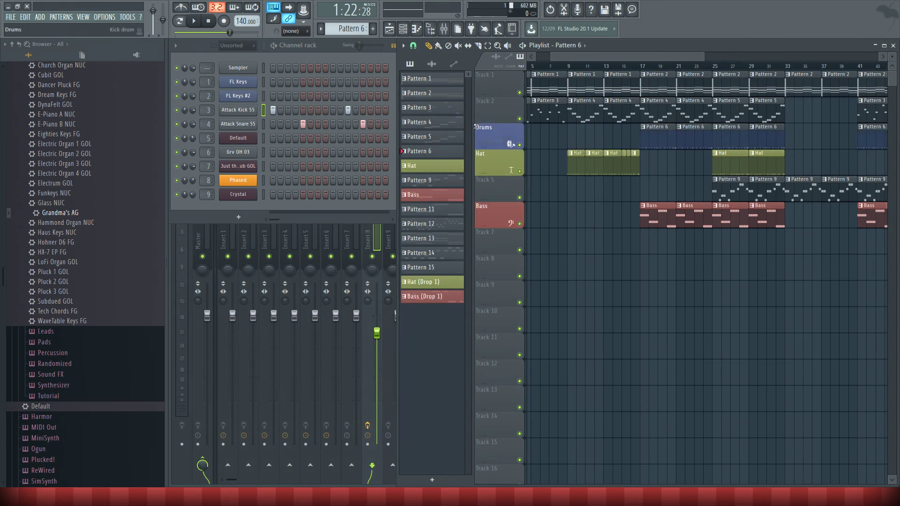
right_click(498, 123)
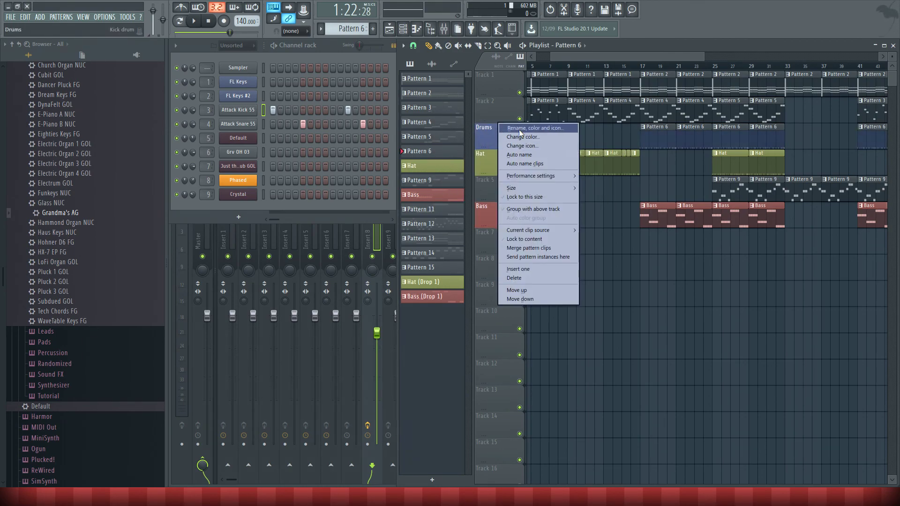
click(519, 129)
key(BackSpace)
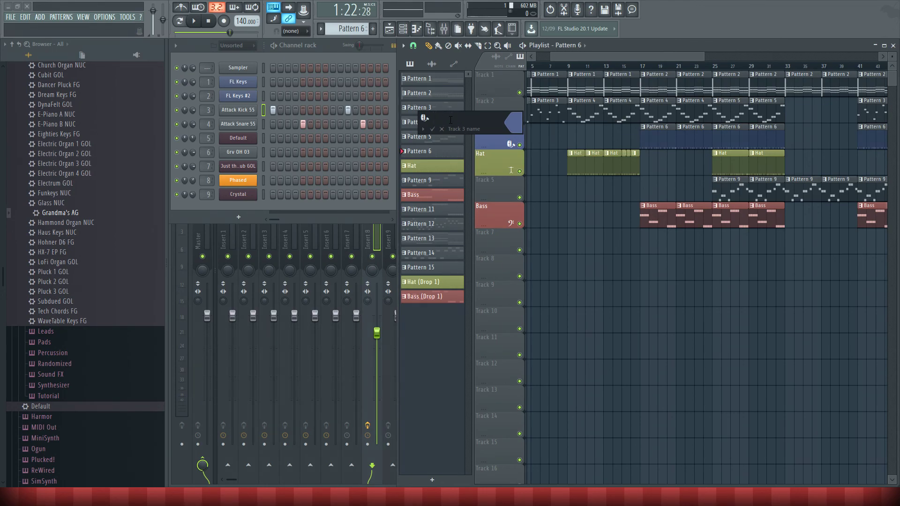
click(423, 129)
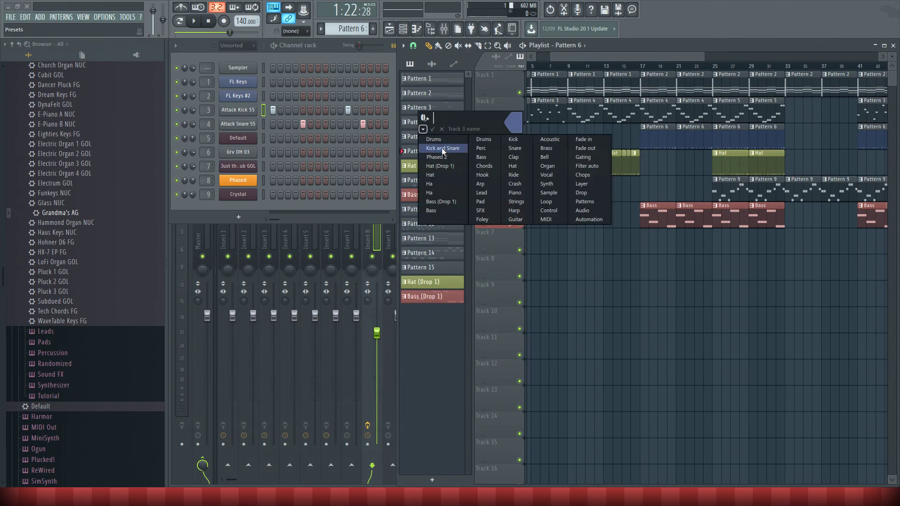
click(441, 146)
Color the Kick and Snare track blue using the recently used blue swatch.
right_click(490, 133)
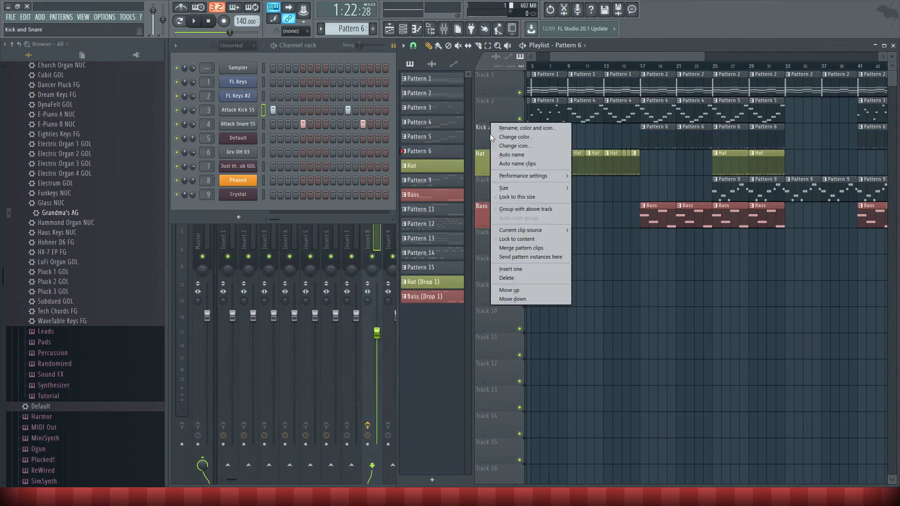
click(502, 127)
click(499, 129)
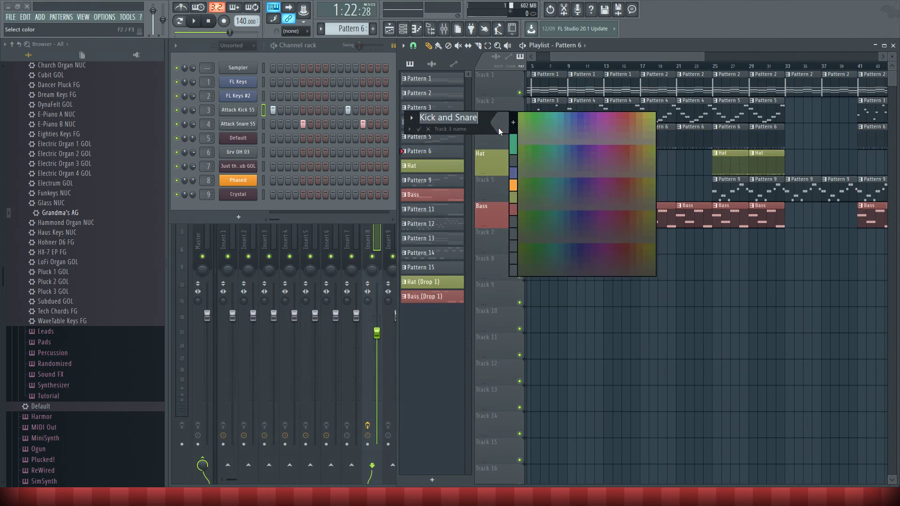
click(514, 176)
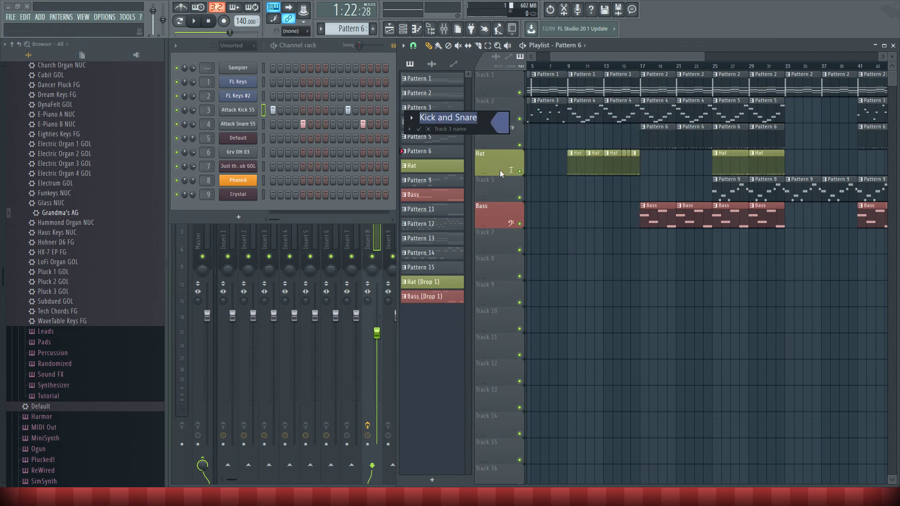
click(420, 129)
Give the Kick and Snare track the kick drum icon, keeping its name and blue color.
scroll(558, 223, right, 5)
right_click(499, 132)
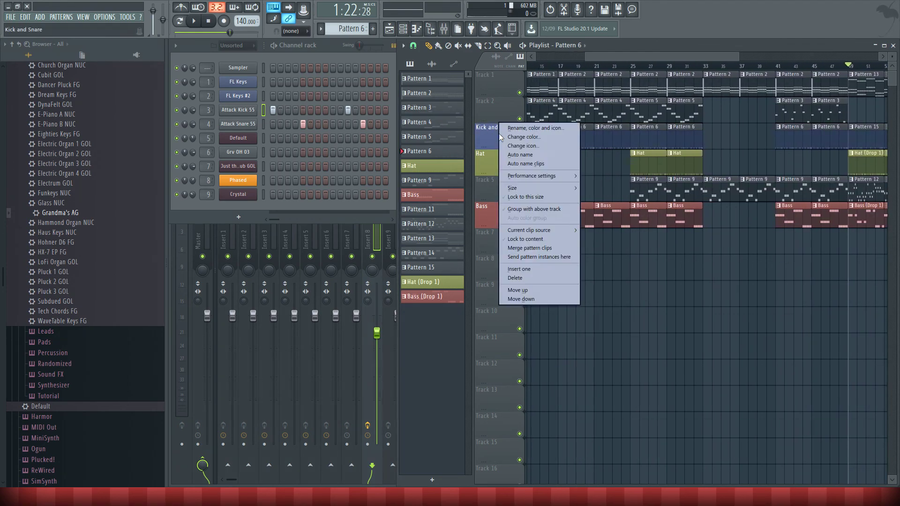
click(516, 128)
click(435, 131)
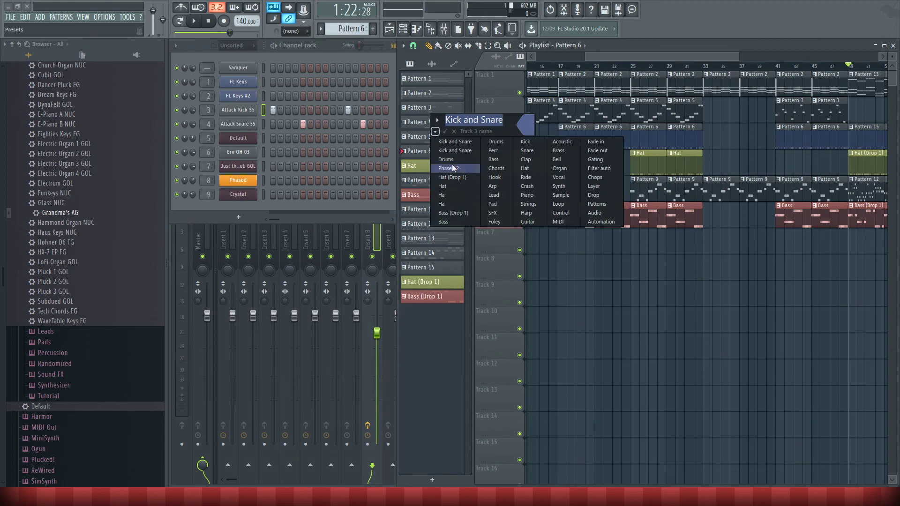
click(437, 120)
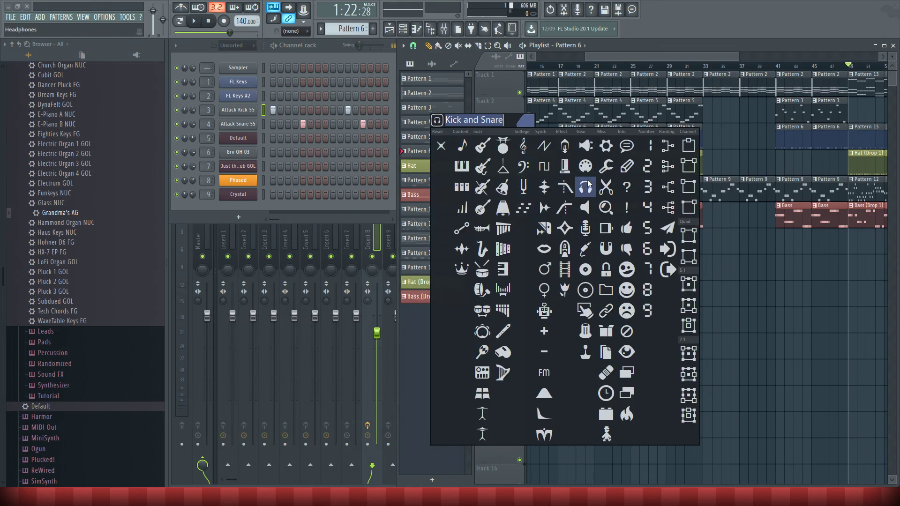
click(484, 290)
click(455, 135)
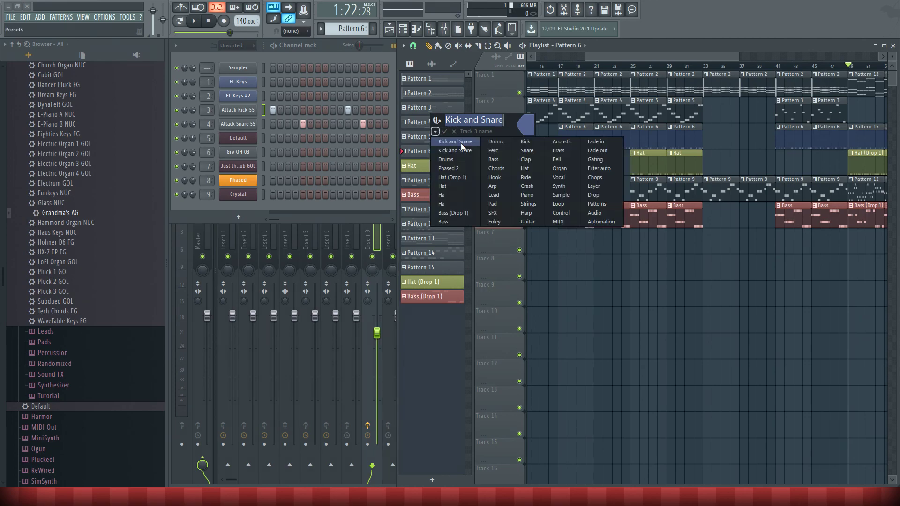
click(444, 133)
Apply the Chords name preset to playlist track 1.
scroll(542, 345, left, 2)
scroll(846, 321, right, 3)
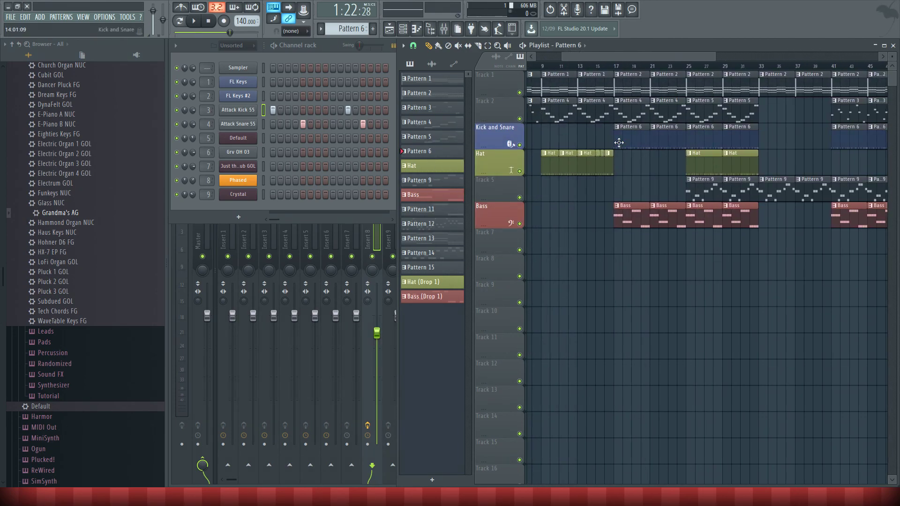
scroll(651, 229, left, 3)
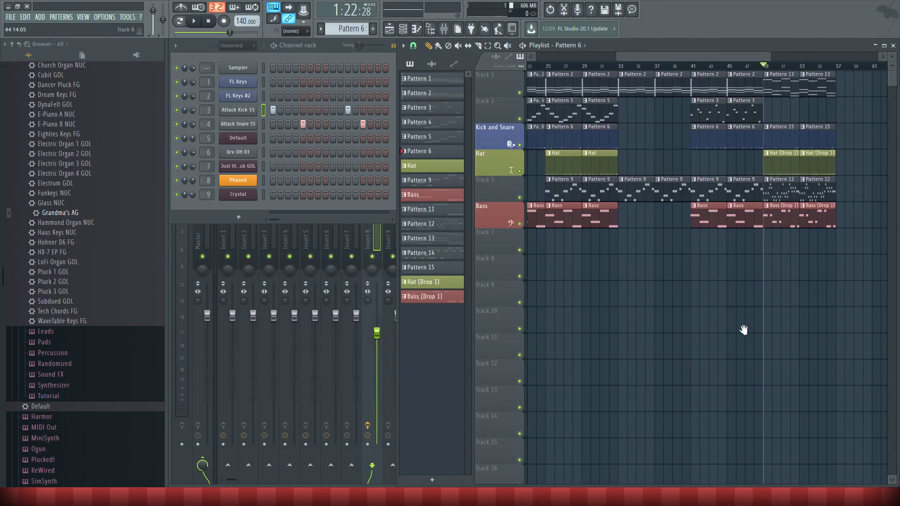
scroll(562, 128, left, 6)
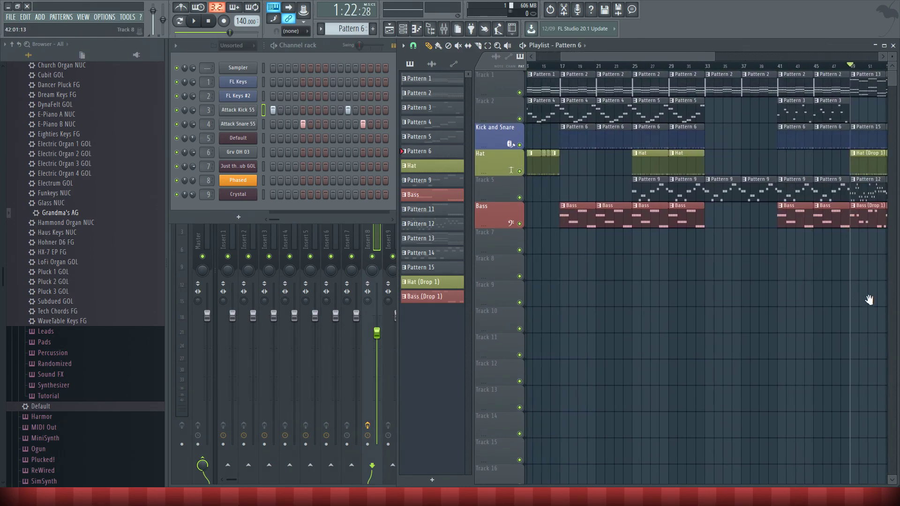
right_click(509, 73)
click(543, 77)
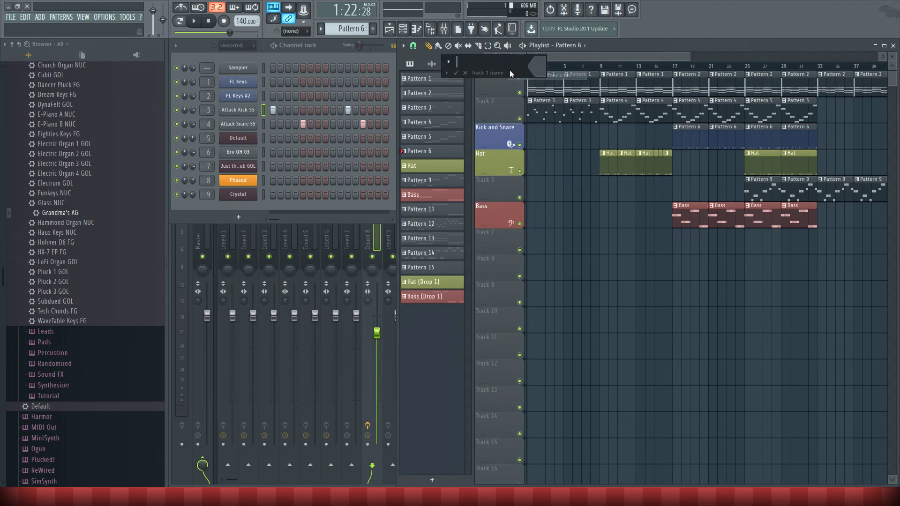
click(446, 73)
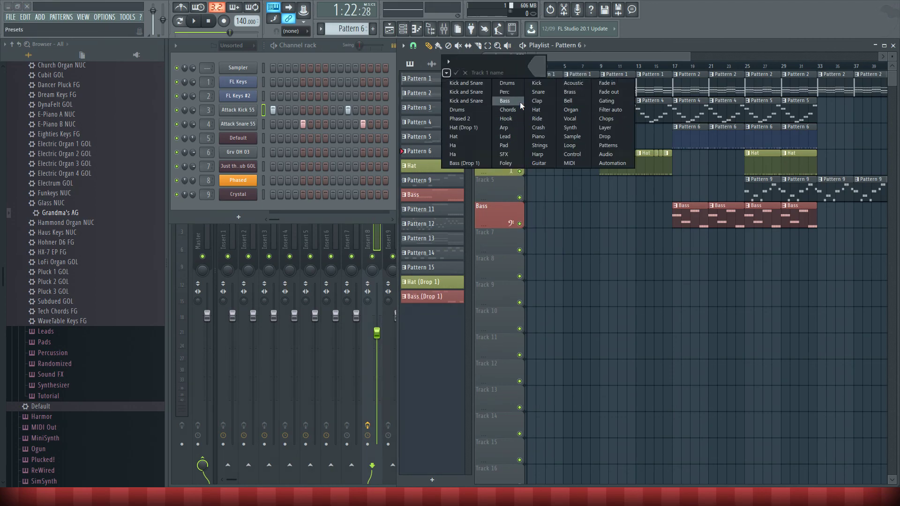
click(508, 110)
Change the Chords track's color to purple.
scroll(757, 357, right, 6)
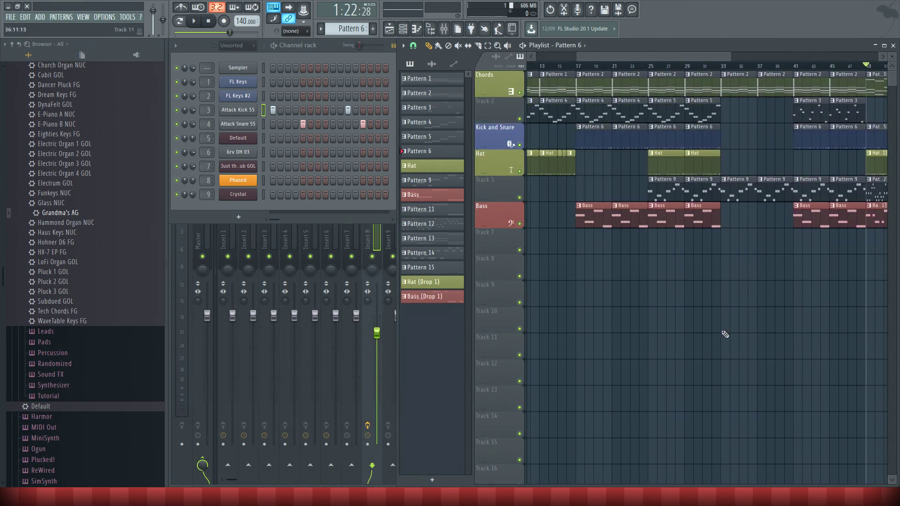
scroll(757, 357, left, 6)
right_click(483, 84)
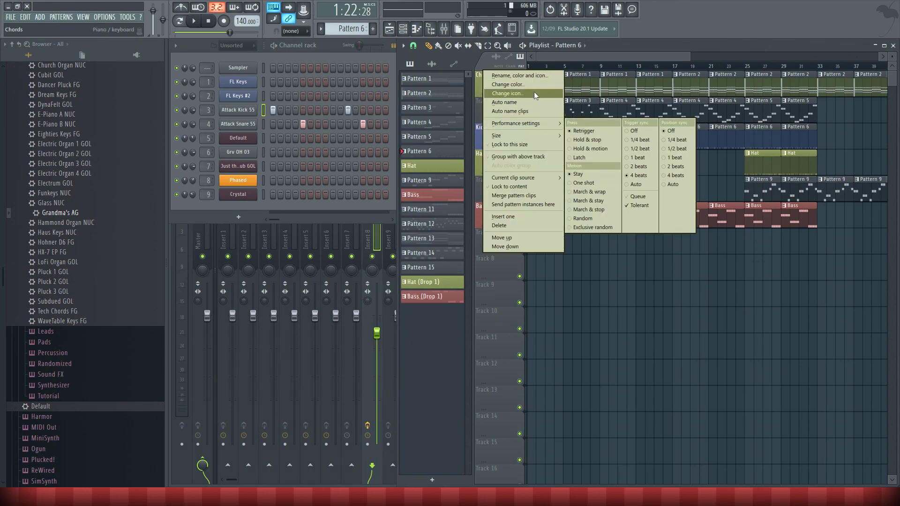
click(532, 77)
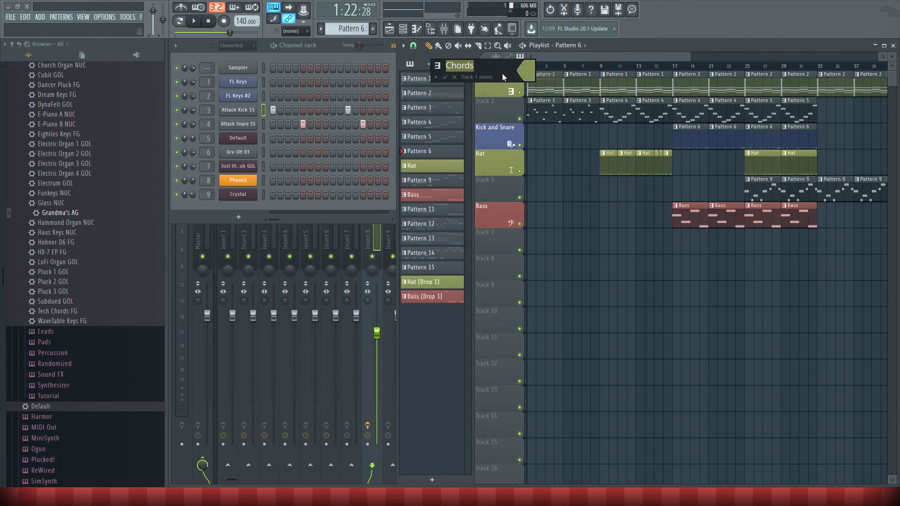
click(524, 74)
click(538, 88)
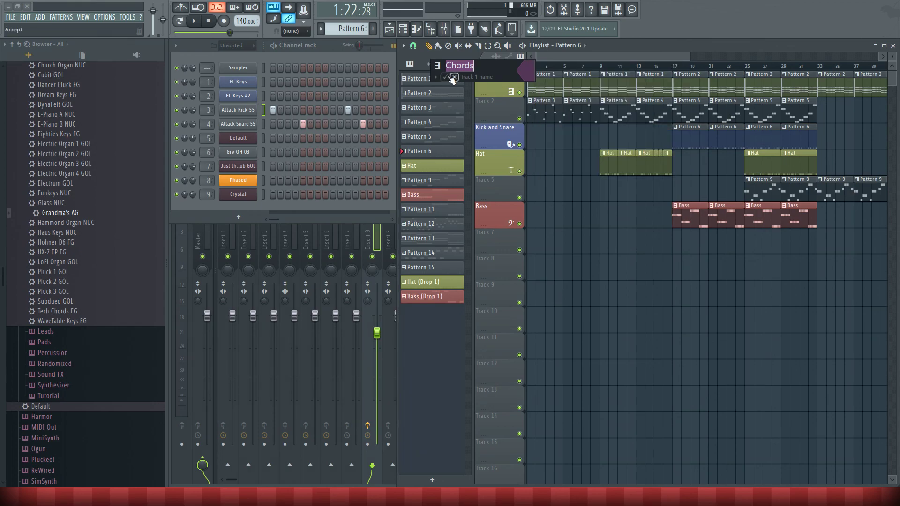
key(Return)
Rename Pattern 1 as "Chords (Piano)" and give it the same purple color as the Chords track.
scroll(638, 167, right, 10)
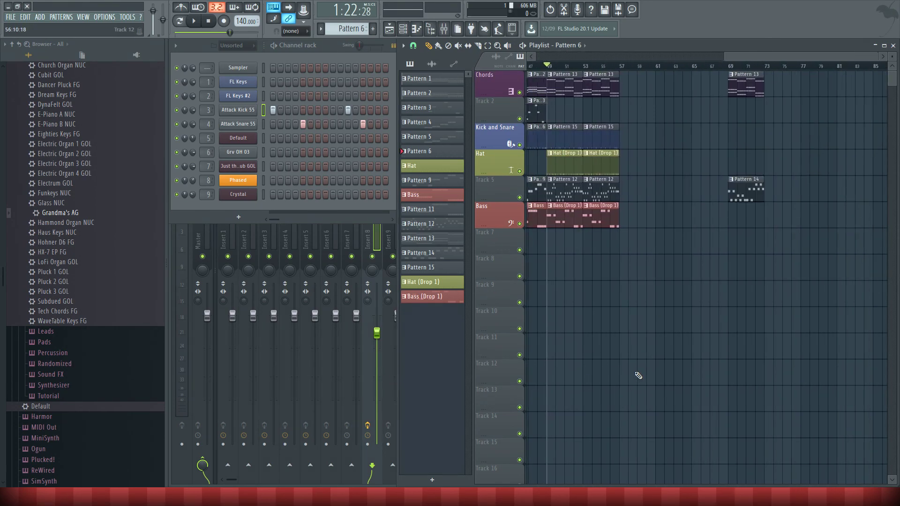
scroll(719, 253, left, 10)
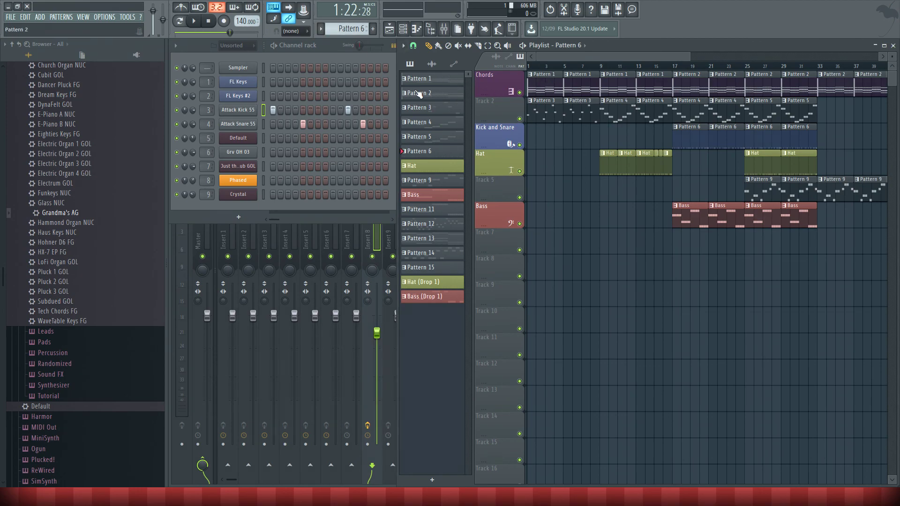
right_click(430, 80)
click(485, 124)
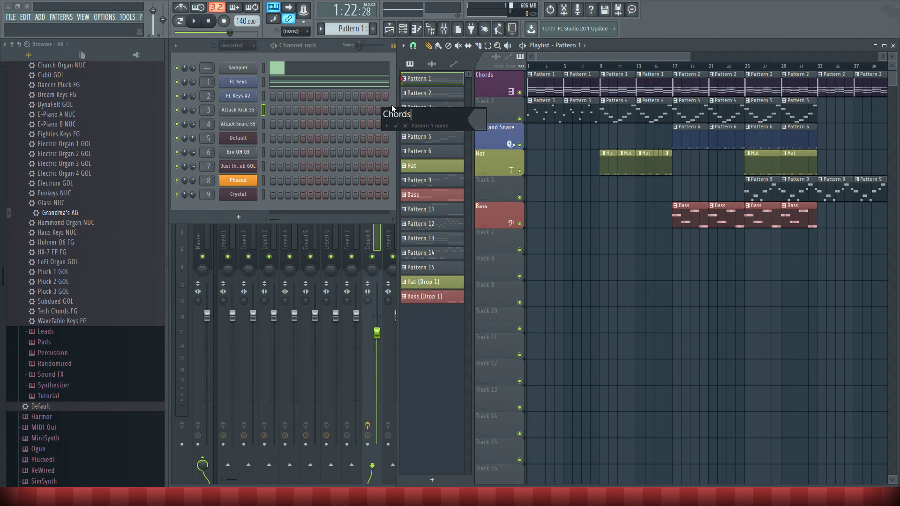
text(Chords ()Piano)
click(478, 120)
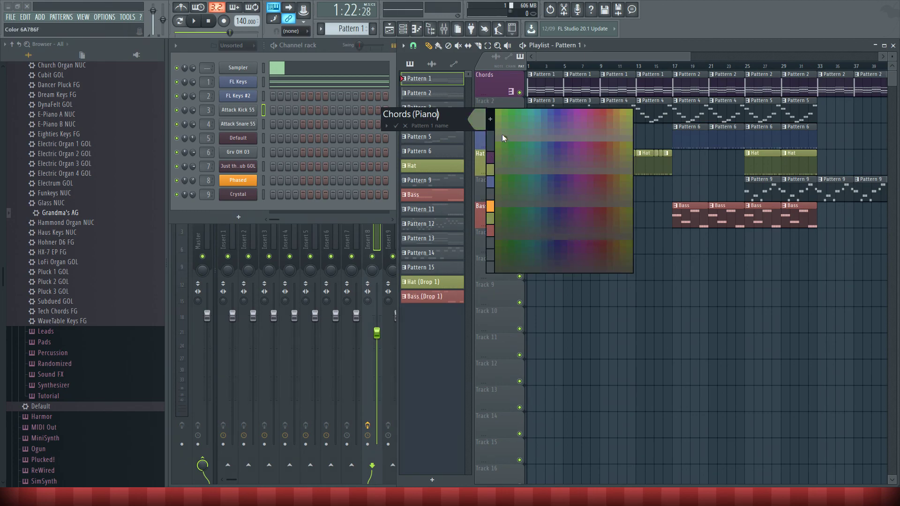
click(488, 158)
click(397, 126)
scroll(679, 262, right, 5)
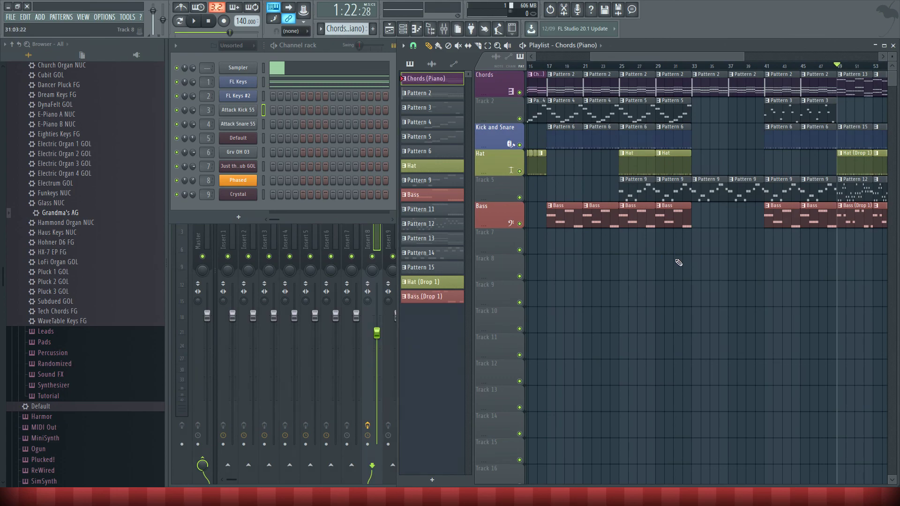
scroll(698, 279, left, 5)
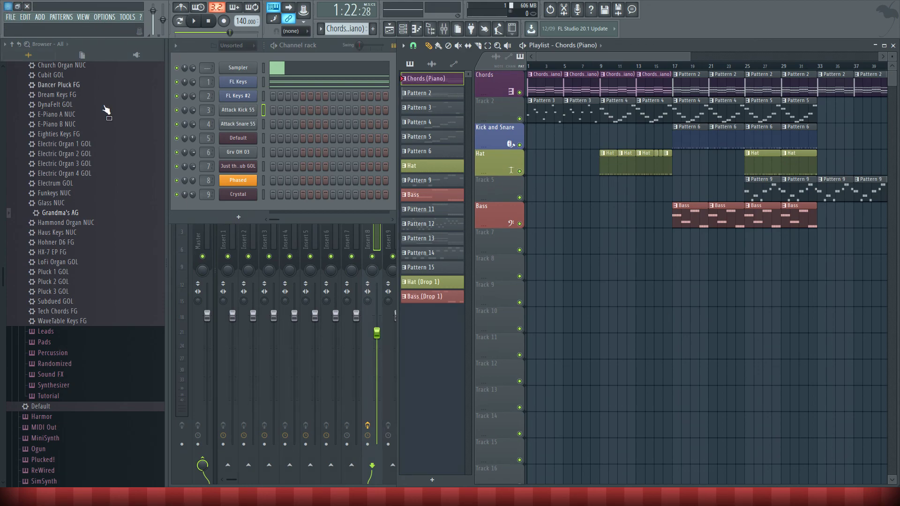
scroll(525, 342, right, 15)
scroll(527, 343, left, 11)
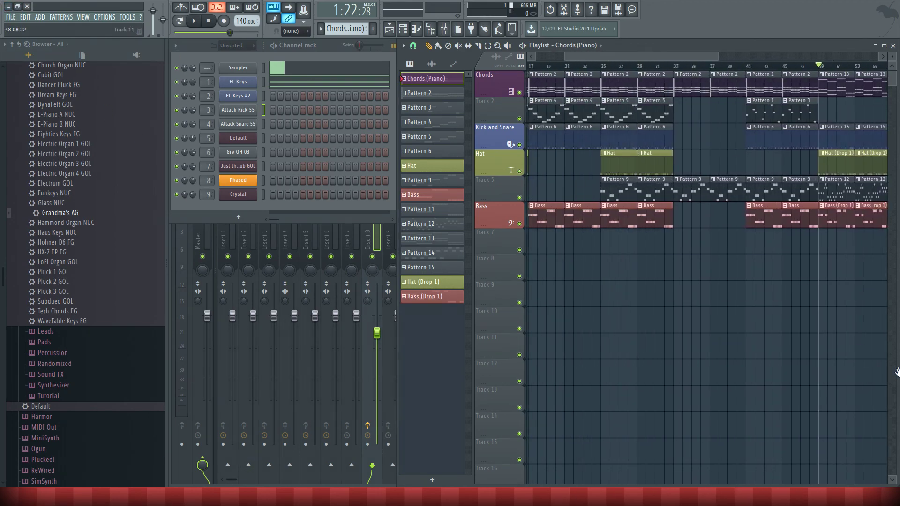
scroll(684, 350, right, 2)
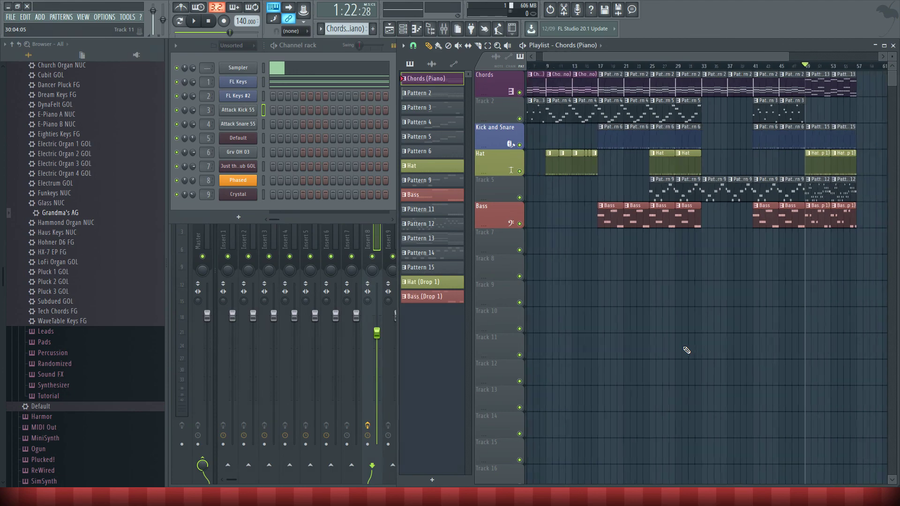
drag(669, 378, 674, 391)
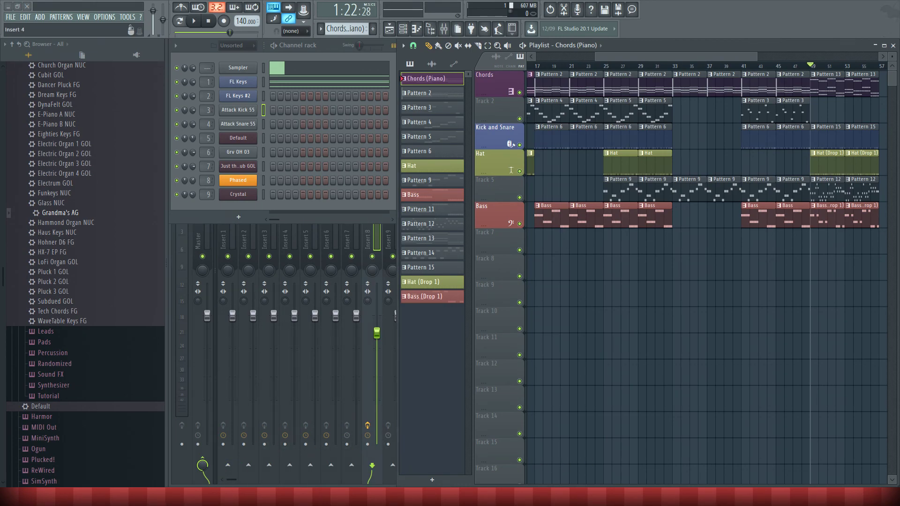
Switch to the OBS window.
key(alt+Tab)
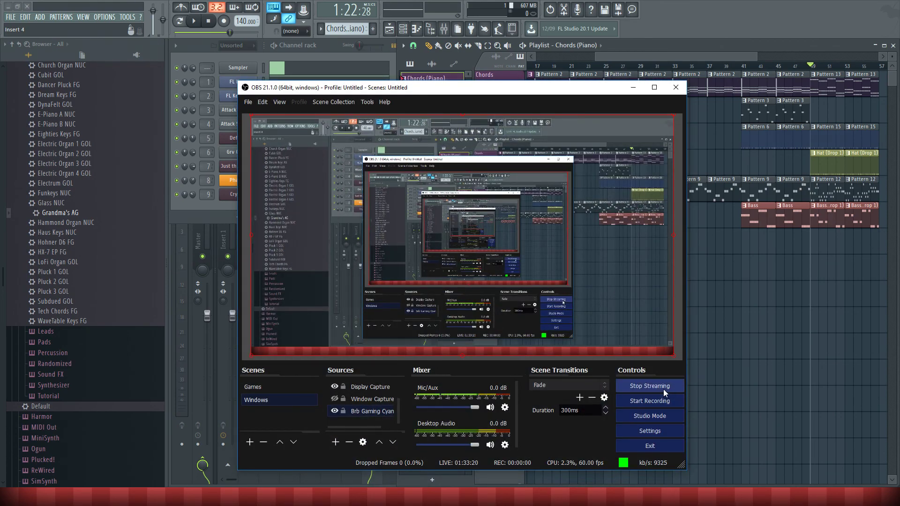